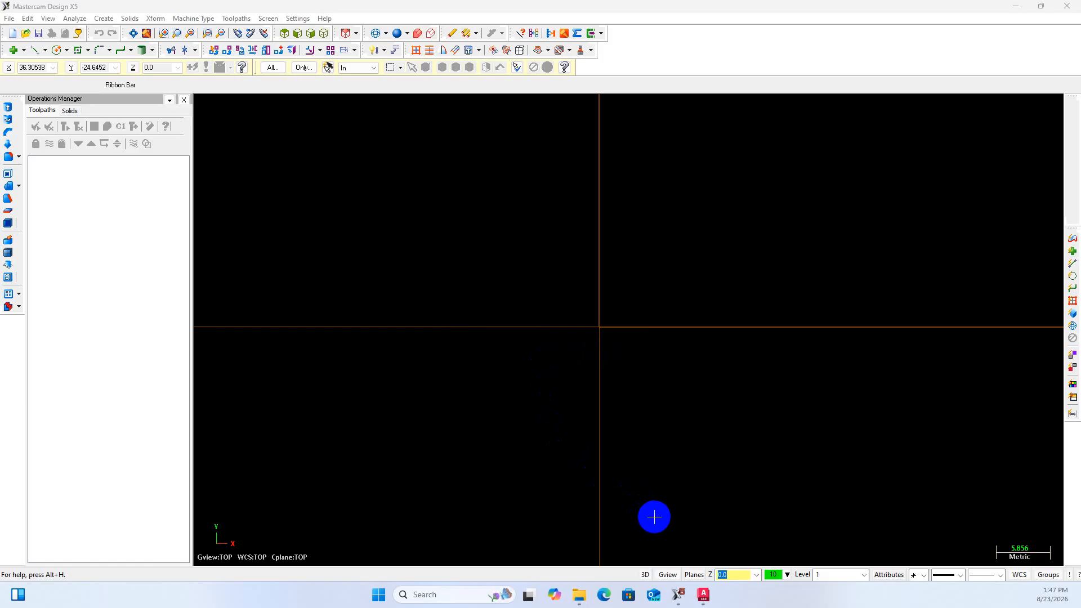
Switch to AutoCAD and examine the TOP PLATE drawing's outline, hole positions, overall dimensions and corner radius callout
{"action": "left_click", "coordinate": [703, 594]}
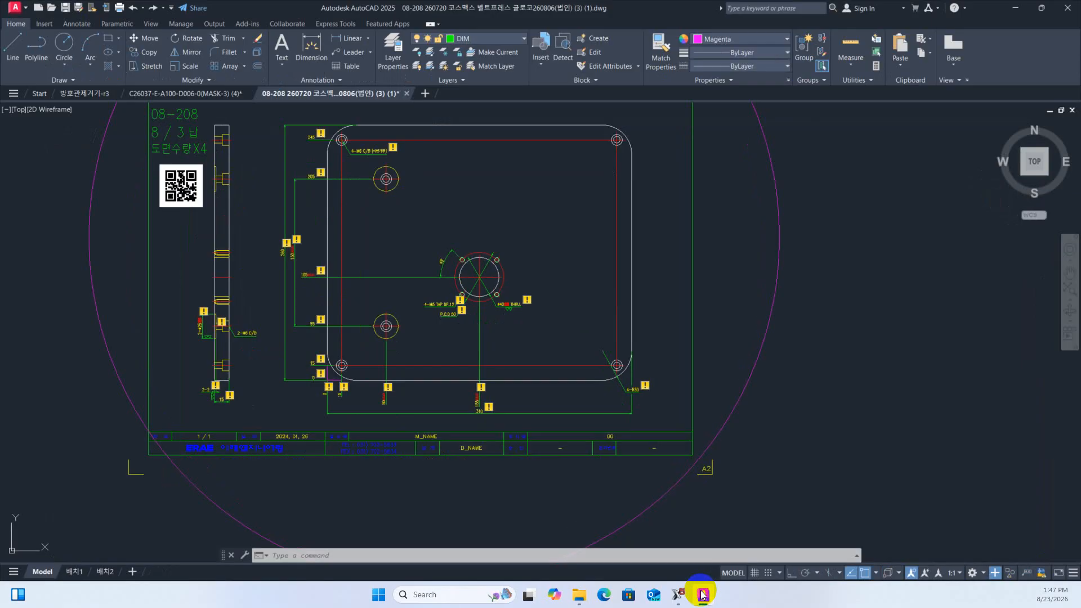
{"action": "scroll", "coordinate": [619, 493], "scroll_direction": "down", "scroll_amount": 2}
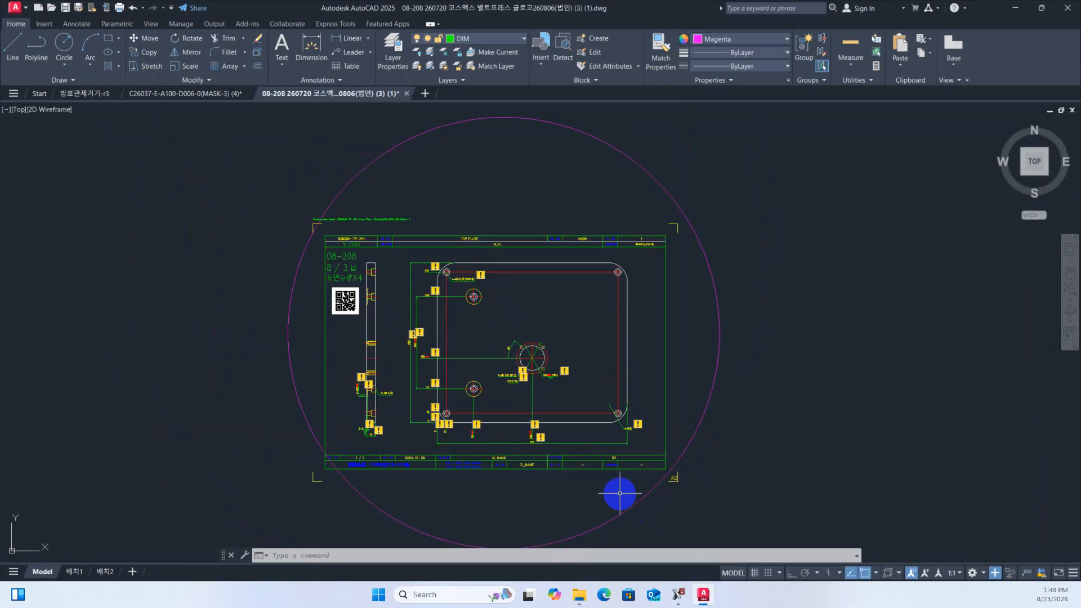
{"action": "scroll", "coordinate": [462, 434], "scroll_direction": "up", "scroll_amount": 2}
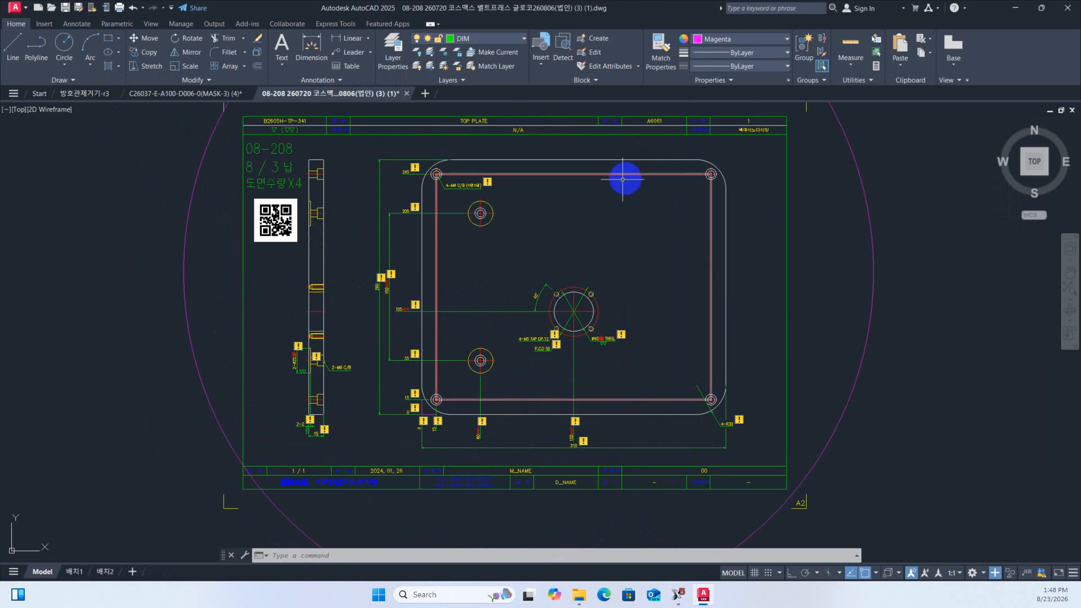
{"action": "scroll", "coordinate": [614, 306], "scroll_direction": "up", "scroll_amount": 2}
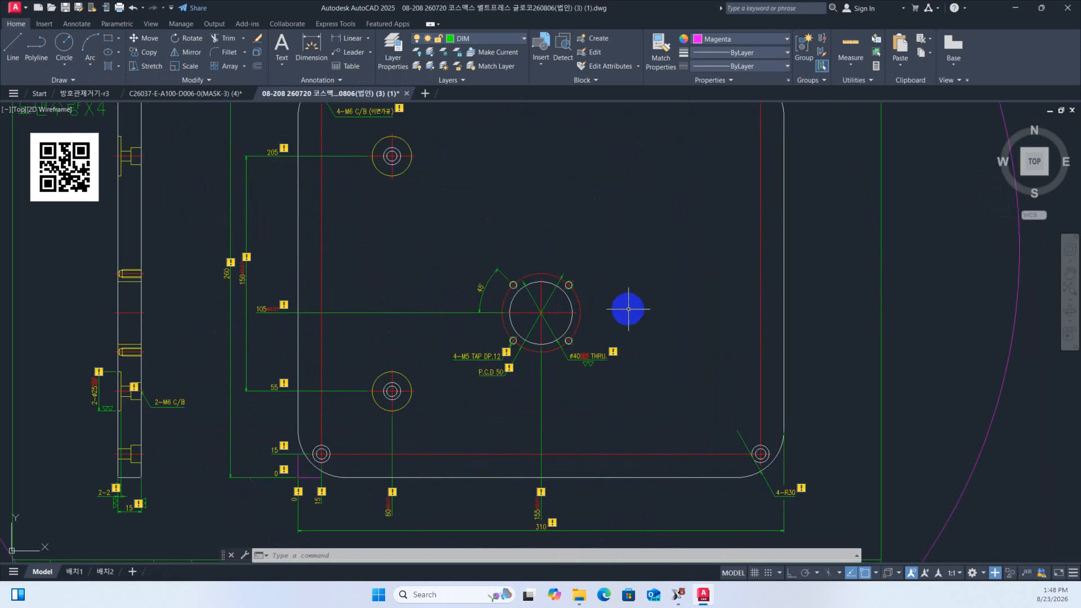
{"action": "scroll", "coordinate": [629, 309], "scroll_direction": "down", "scroll_amount": 2}
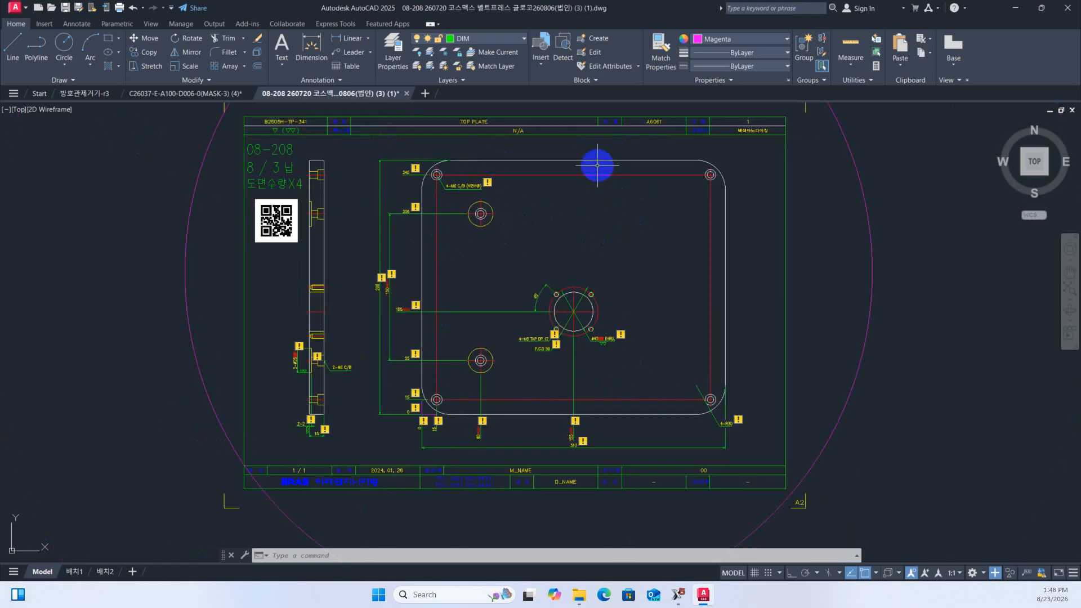
{"action": "scroll", "coordinate": [398, 290], "scroll_direction": "up", "scroll_amount": 7}
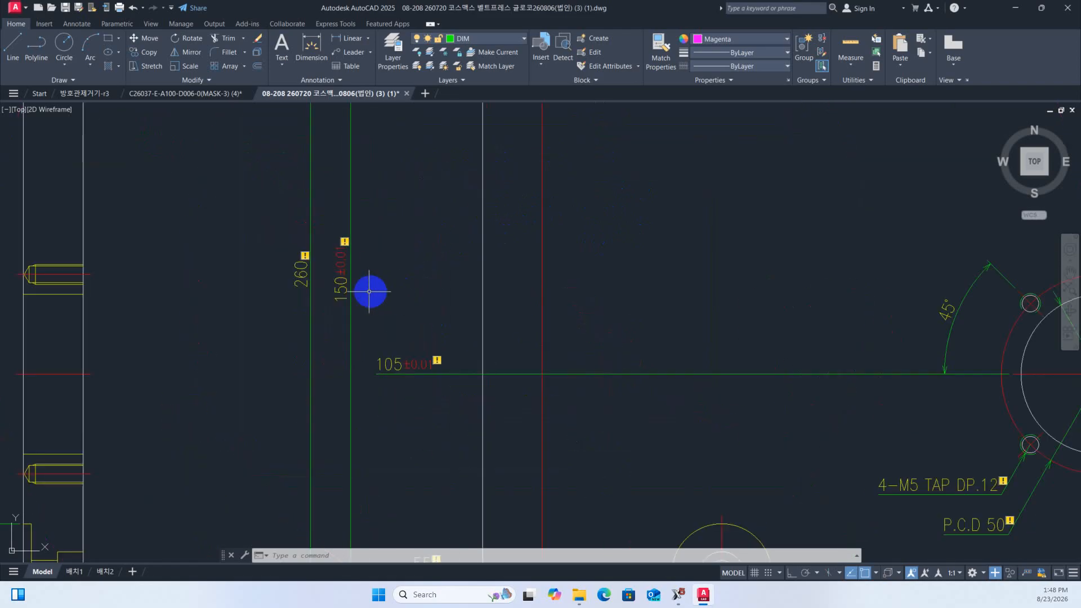
{"action": "scroll", "coordinate": [308, 278], "scroll_direction": "down", "scroll_amount": 8}
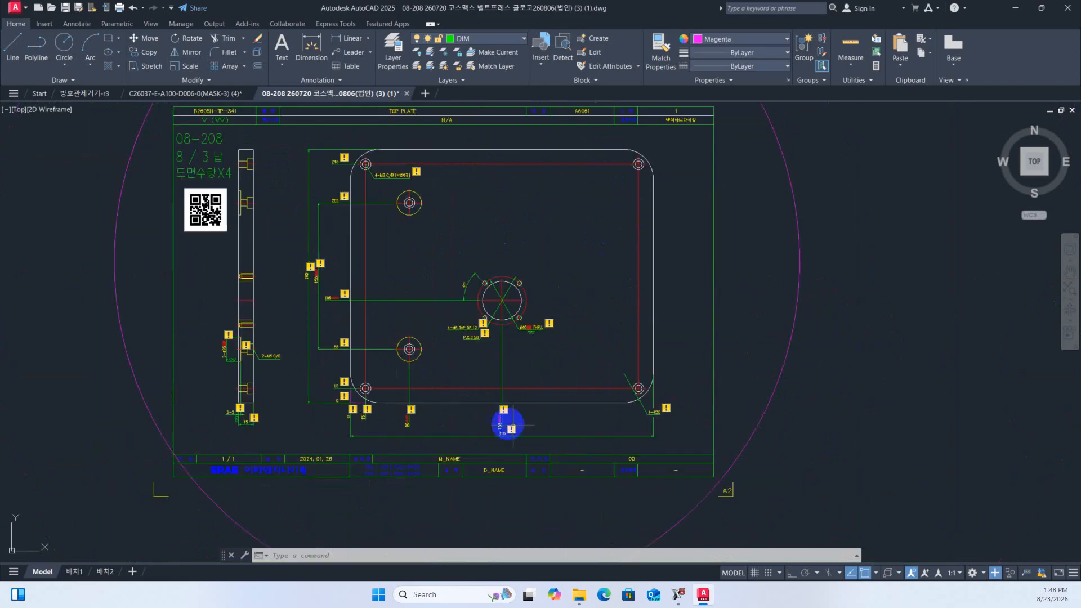
{"action": "scroll", "coordinate": [519, 439], "scroll_direction": "up", "scroll_amount": 6}
{"action": "scroll", "coordinate": [519, 439], "scroll_direction": "down", "scroll_amount": 2}
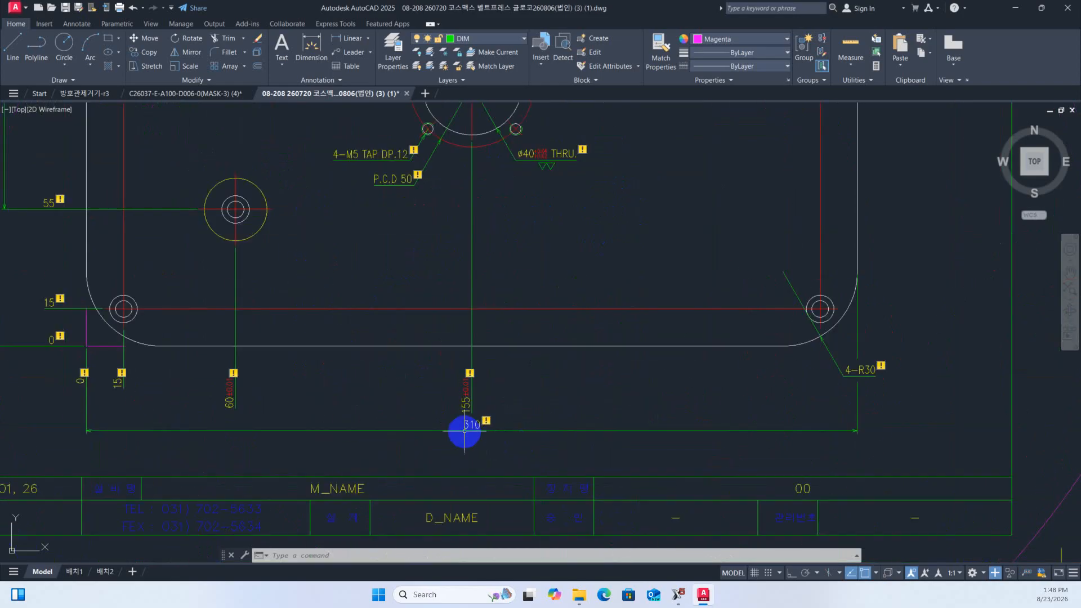
{"action": "scroll", "coordinate": [463, 429], "scroll_direction": "down", "scroll_amount": 4}
{"action": "scroll", "coordinate": [459, 429], "scroll_direction": "down", "scroll_amount": 2}
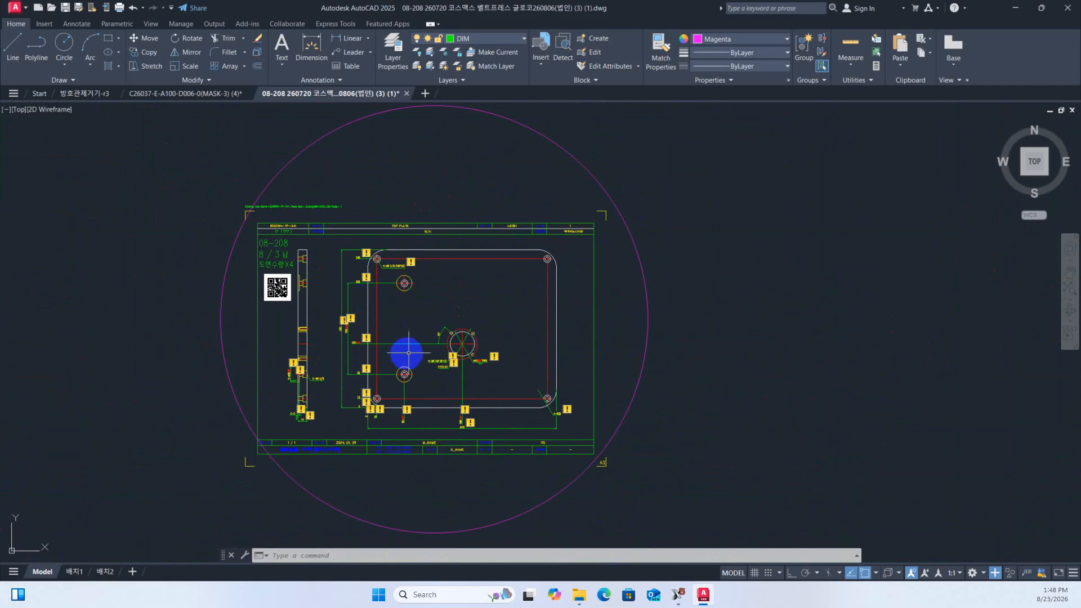
{"action": "scroll", "coordinate": [386, 355], "scroll_direction": "up", "scroll_amount": 2}
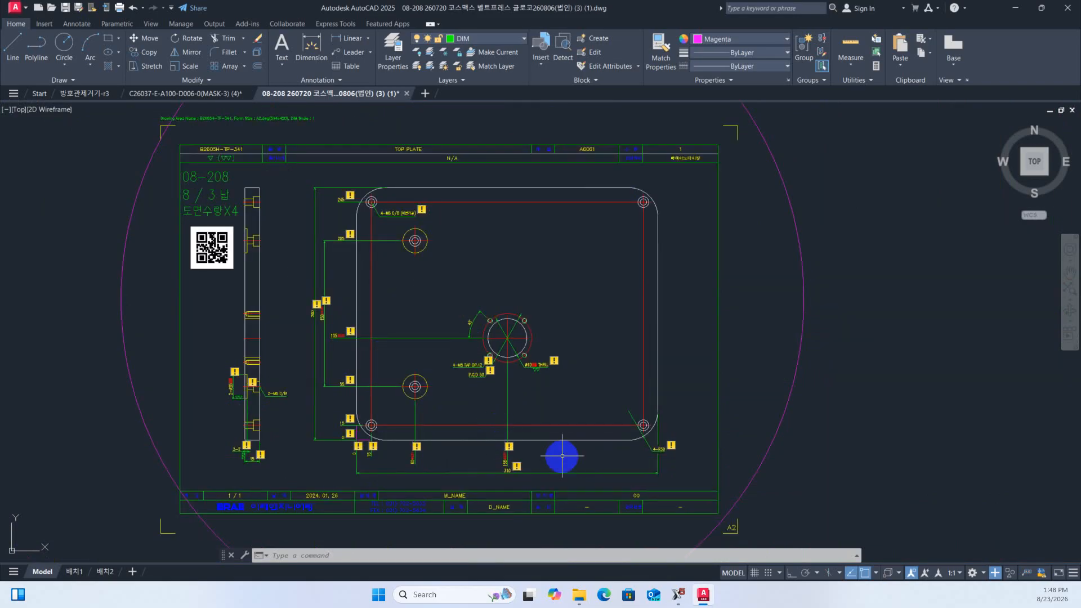
Switch to Mastercam and draw a rectangle about 24.2 by 17.2 mm from the origin toward negative X and Y
{"action": "left_click", "coordinate": [677, 594]}
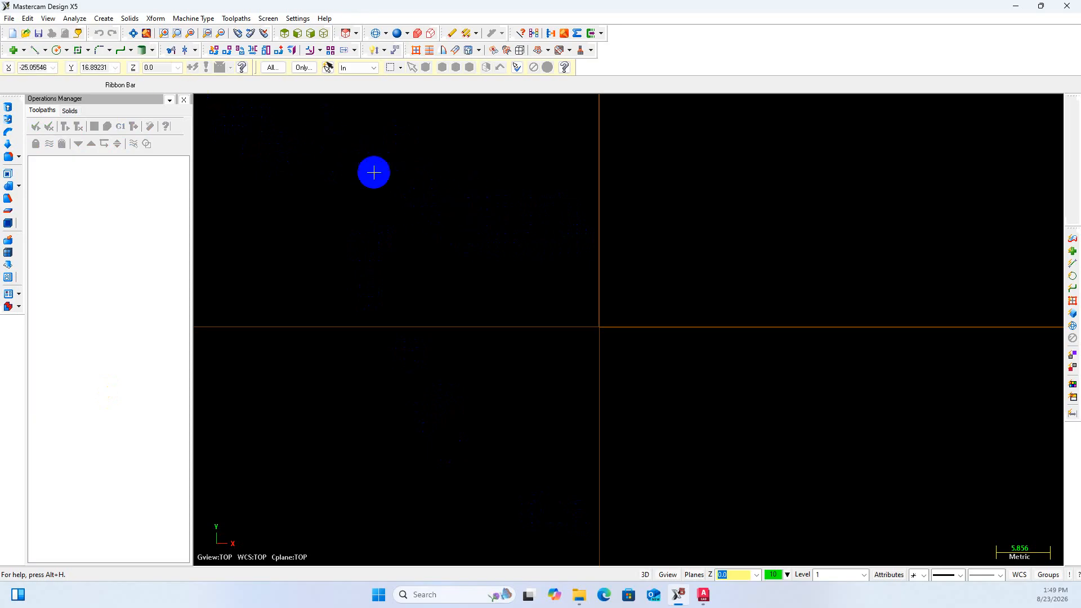
{"action": "left_click", "coordinate": [78, 50]}
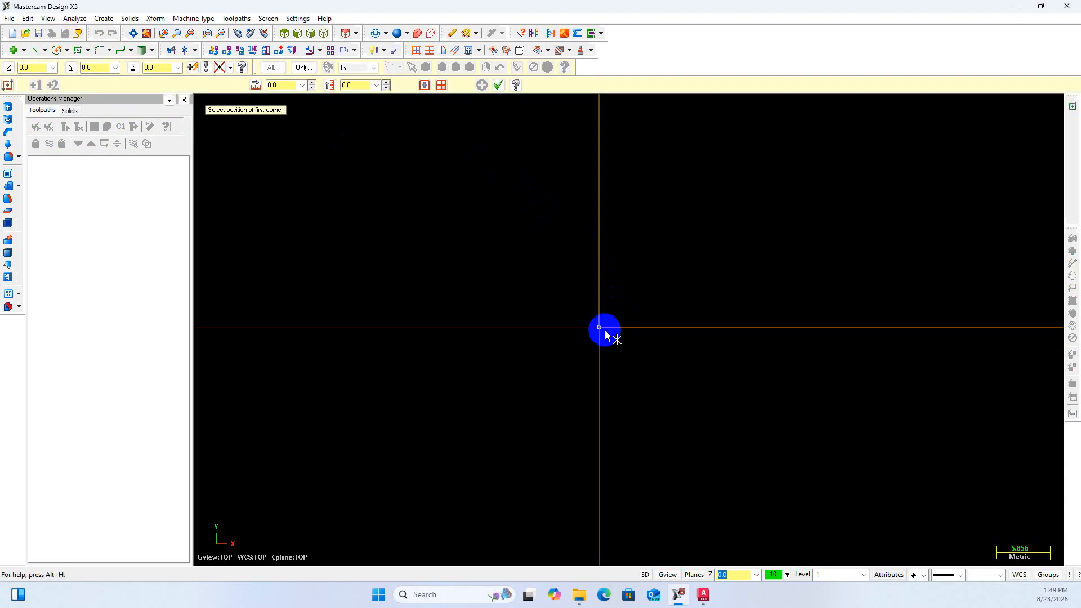
{"action": "left_click", "coordinate": [375, 485]}
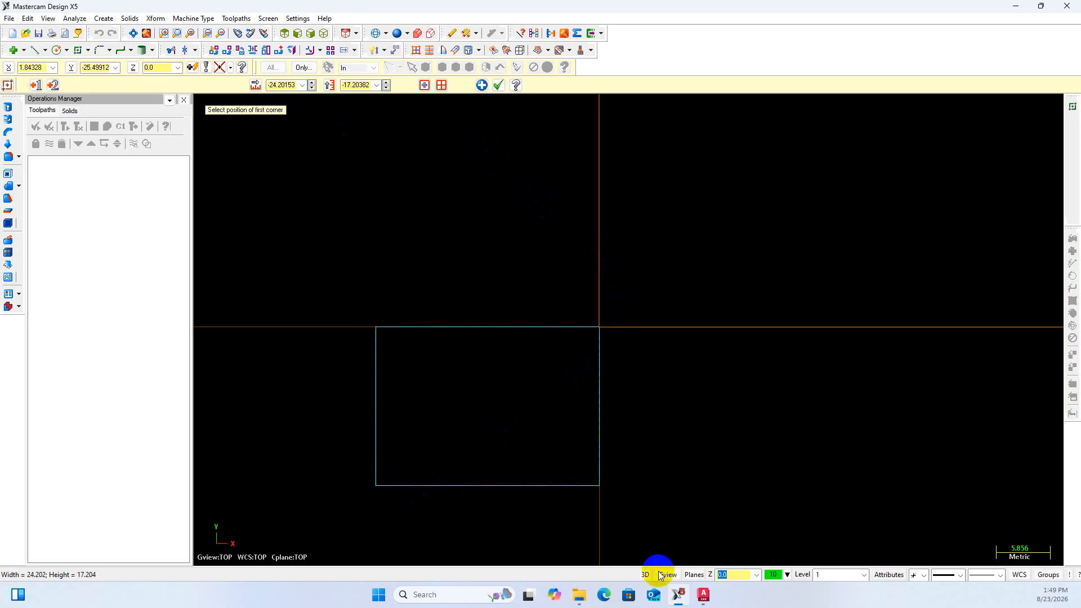
Switch to AutoCAD and check the plate's overall width and height dimensions in the TOP PLATE drawing
{"action": "left_click", "coordinate": [698, 600]}
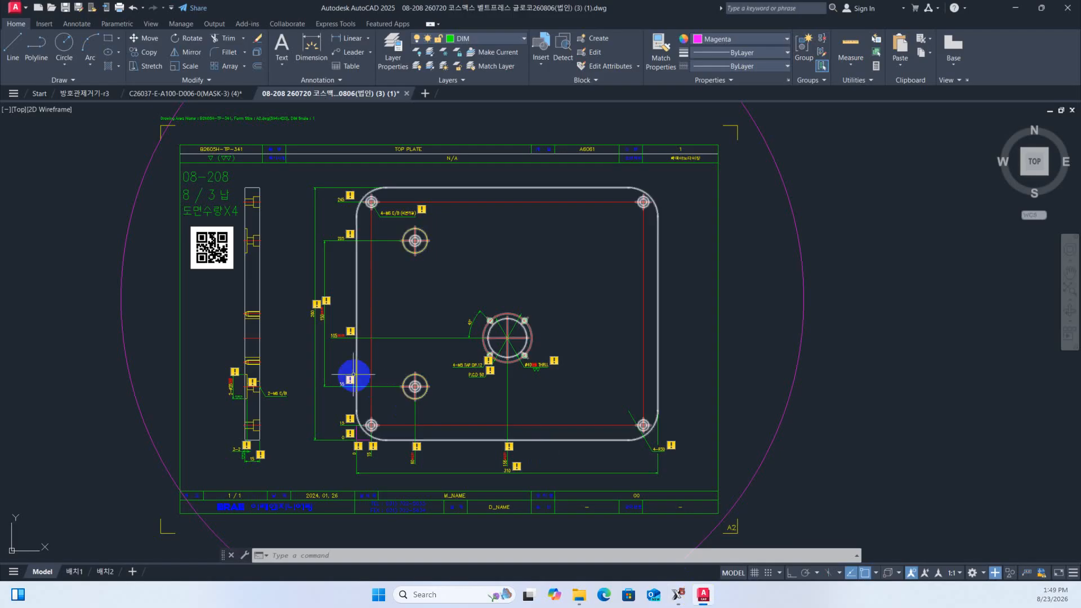
{"action": "scroll", "coordinate": [316, 332], "scroll_direction": "up", "scroll_amount": 5}
{"action": "scroll", "coordinate": [311, 306], "scroll_direction": "down", "scroll_amount": 5}
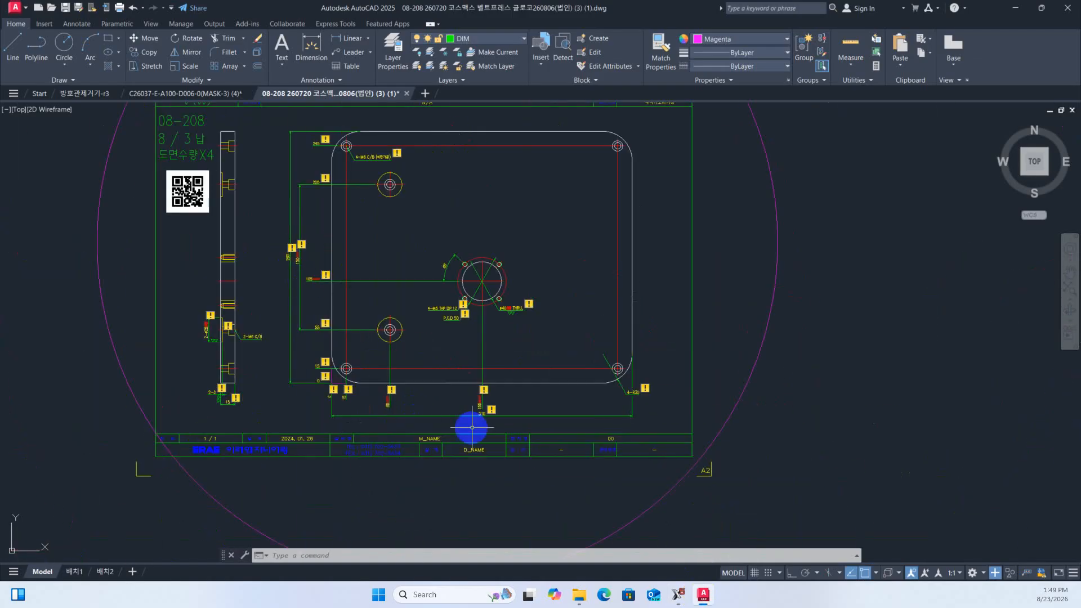
{"action": "scroll", "coordinate": [484, 427], "scroll_direction": "up", "scroll_amount": 6}
{"action": "scroll", "coordinate": [486, 427], "scroll_direction": "down", "scroll_amount": 5}
{"action": "scroll", "coordinate": [484, 428], "scroll_direction": "up", "scroll_amount": 6}
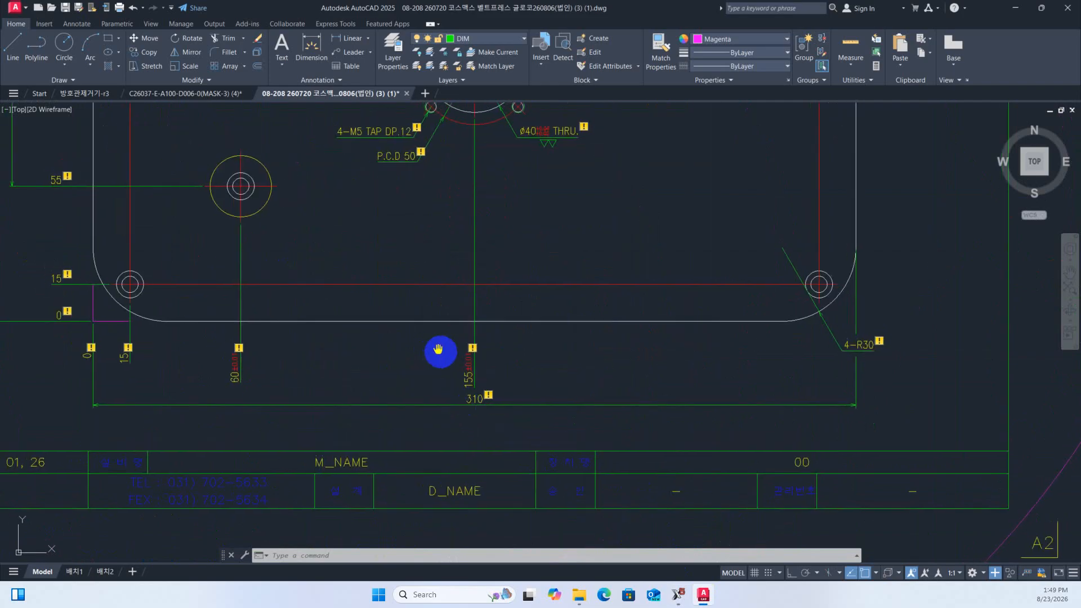
{"action": "middle_click_drag", "start_coordinate": [439, 349], "coordinate": [581, 521]}
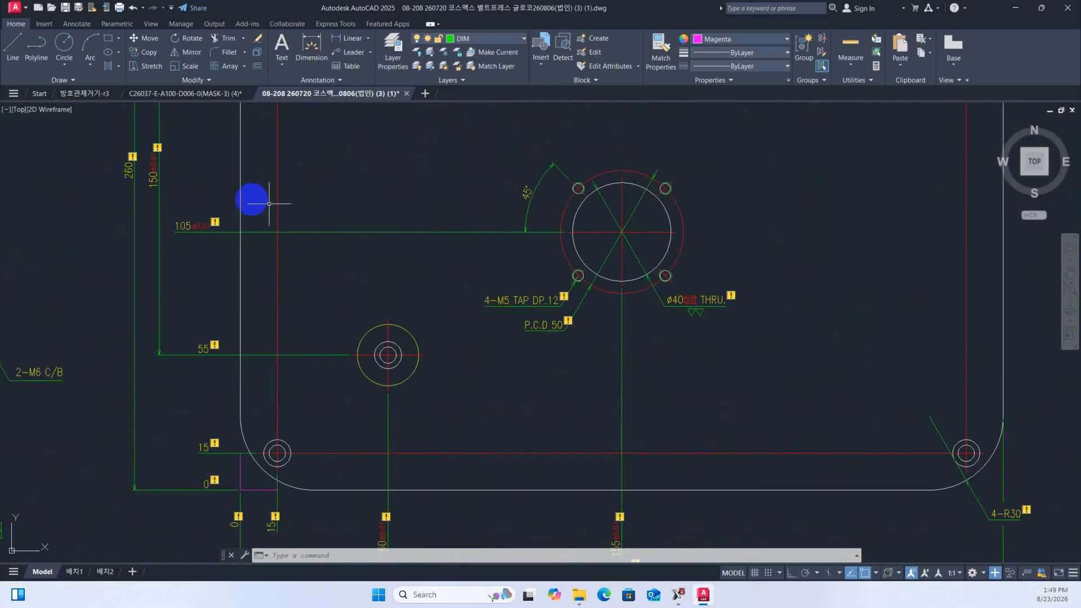
{"action": "scroll", "coordinate": [312, 273], "scroll_direction": "down", "scroll_amount": 4}
{"action": "middle_click_drag", "start_coordinate": [345, 169], "coordinate": [349, 197]}
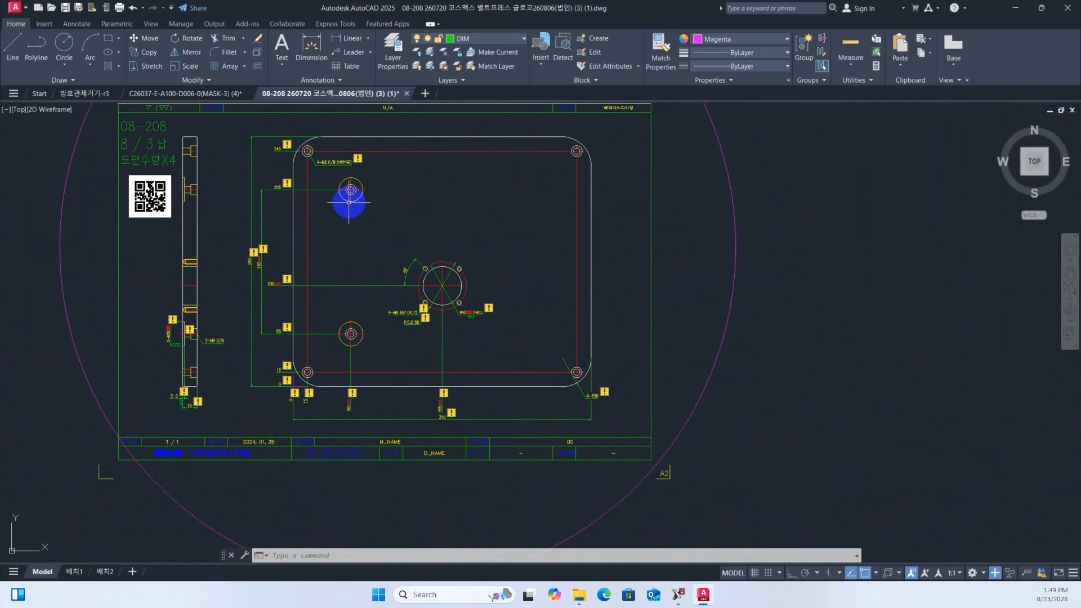
Return to Mastercam, leave the rectangle command and undo the rectangle at the origin
{"action": "left_click", "coordinate": [682, 594]}
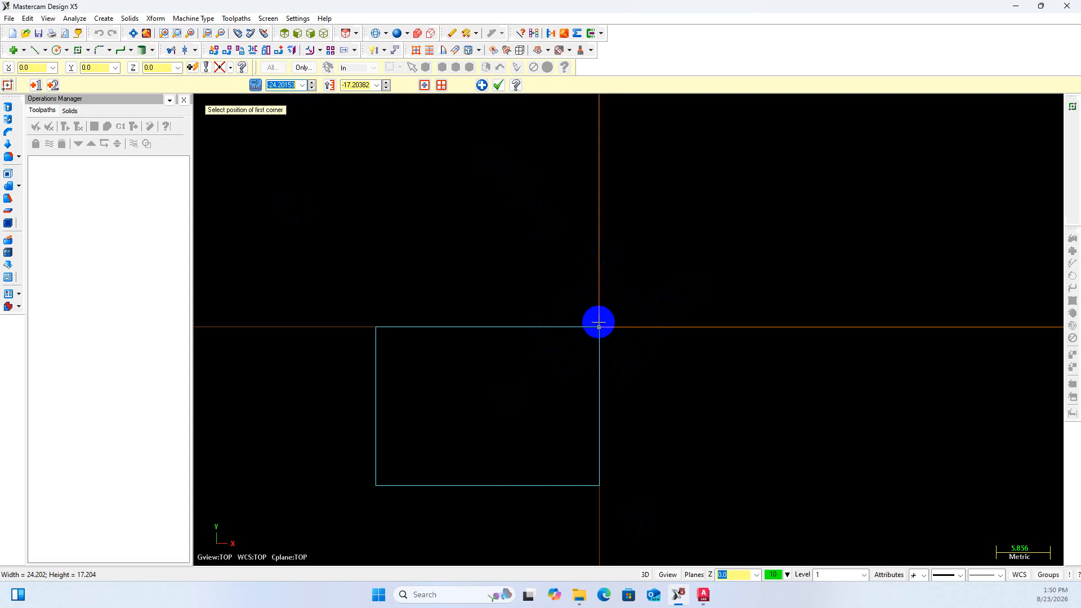
{"action": "key", "text": "Escape"}
{"action": "key", "text": "ctrl+z"}
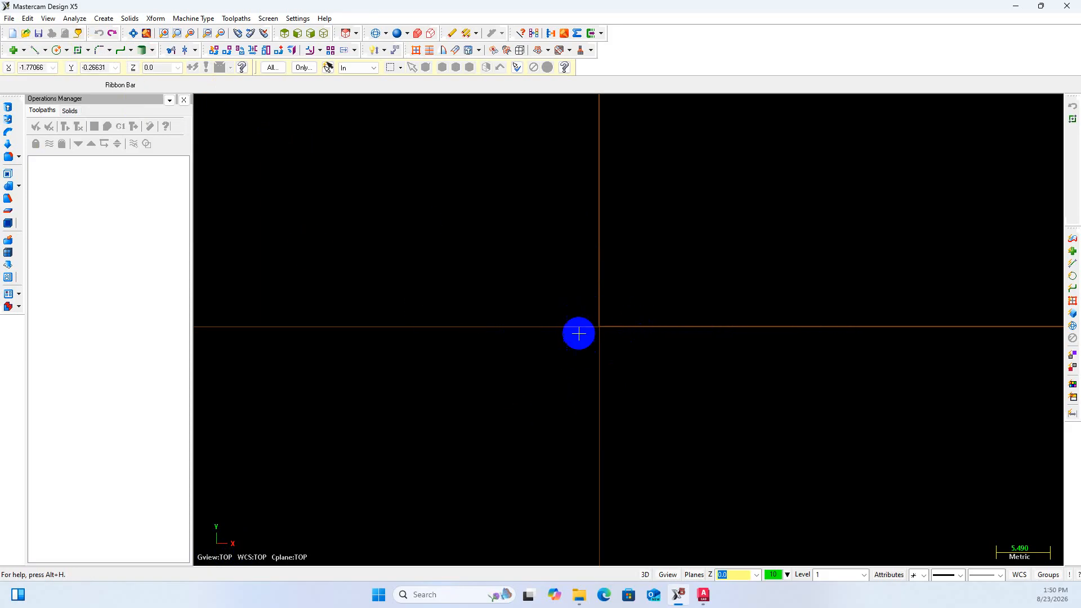
Draw a rectangle about 19.6 by 11.4 mm with one corner at the origin, extending toward negative X and Y
{"action": "left_click", "coordinate": [77, 52]}
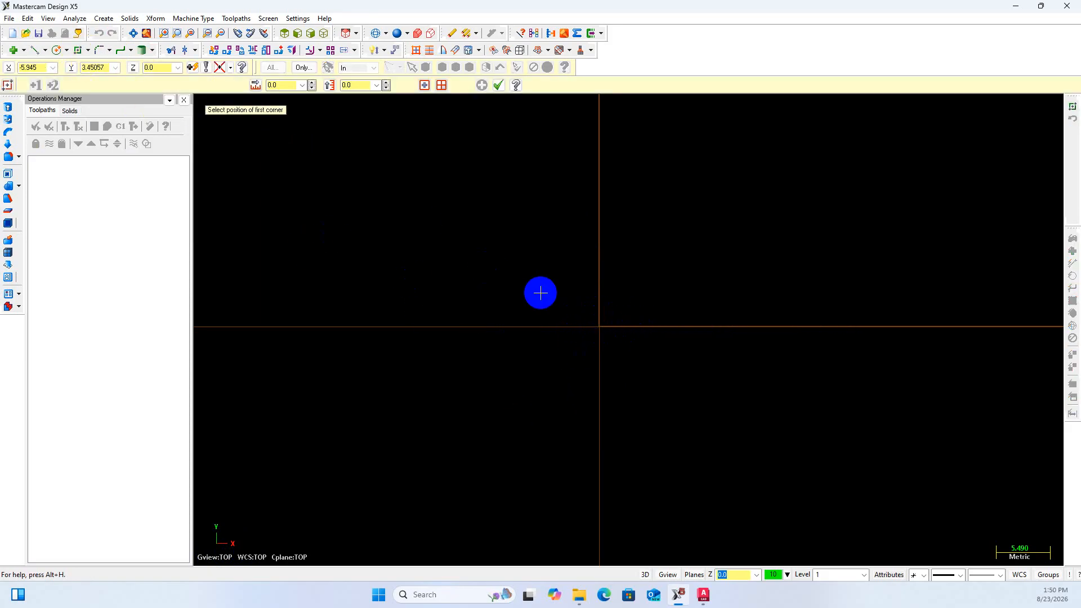
{"action": "left_click", "coordinate": [600, 326]}
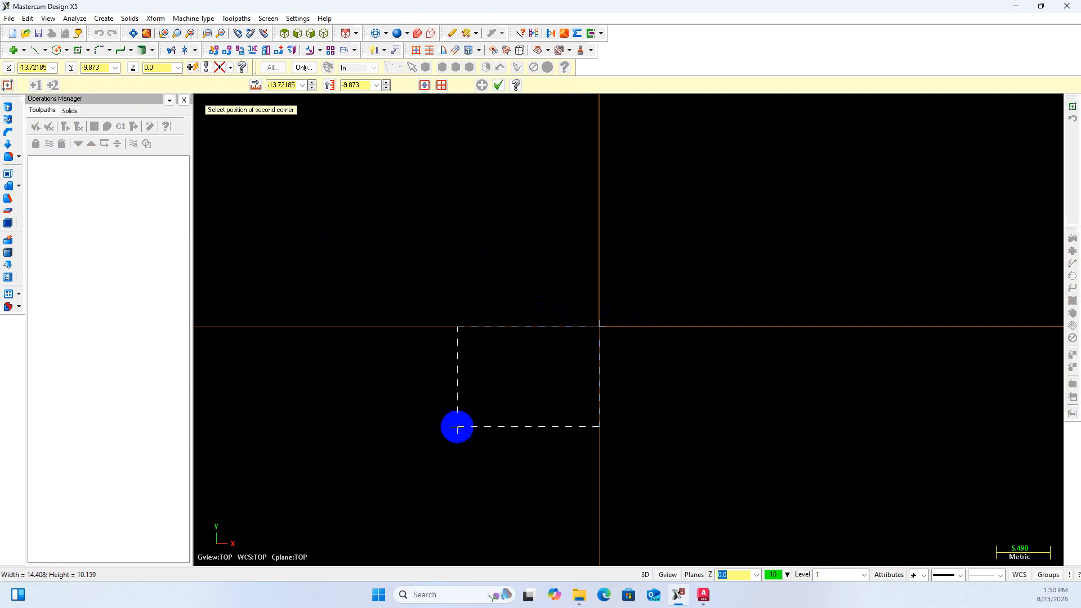
{"action": "left_click", "coordinate": [406, 438]}
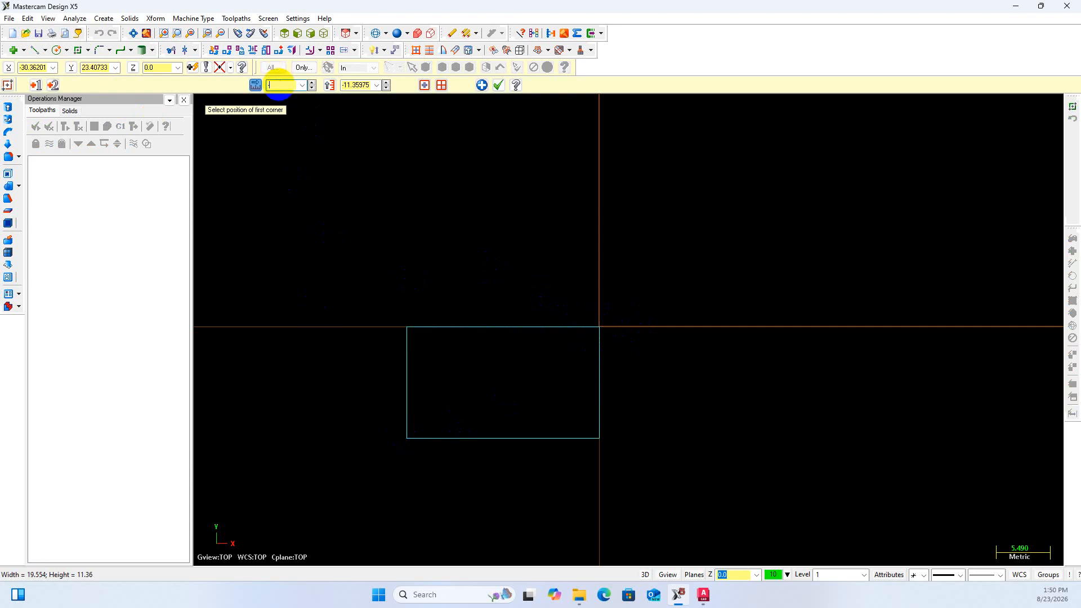
Close the AutoCAD drawing C26037-E-A100-D006-0(MASK-3) (4).dwg without saving its changes
{"action": "mouse_move", "coordinate": [702, 605]}
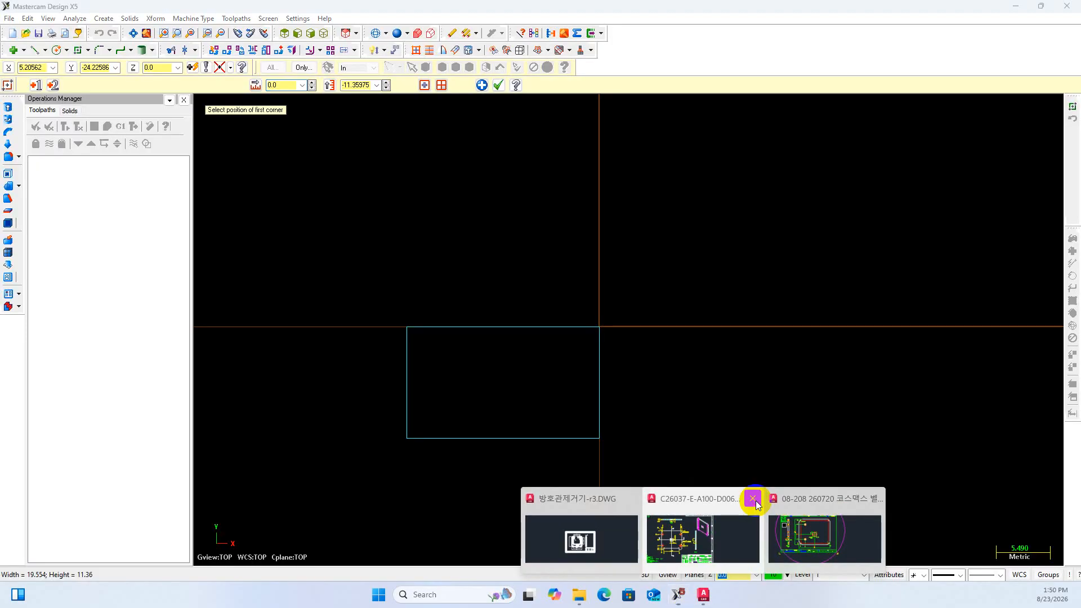
{"action": "left_click", "coordinate": [753, 499]}
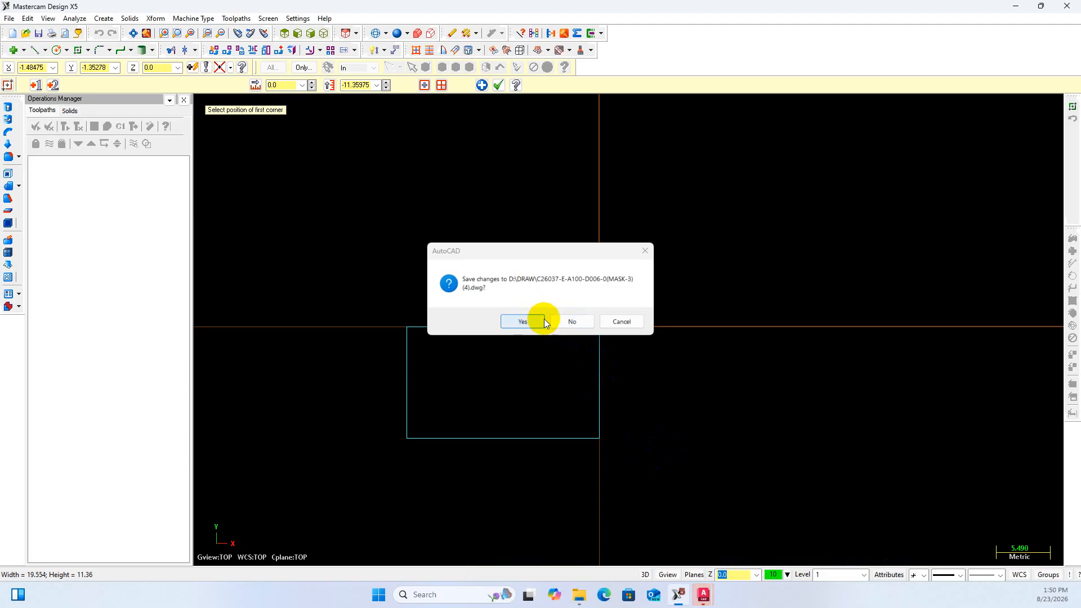
{"action": "left_click", "coordinate": [562, 320]}
Switch to the TOP PLATE drawing in AutoCAD and read the plate's overall width and height
{"action": "mouse_move", "coordinate": [703, 593]}
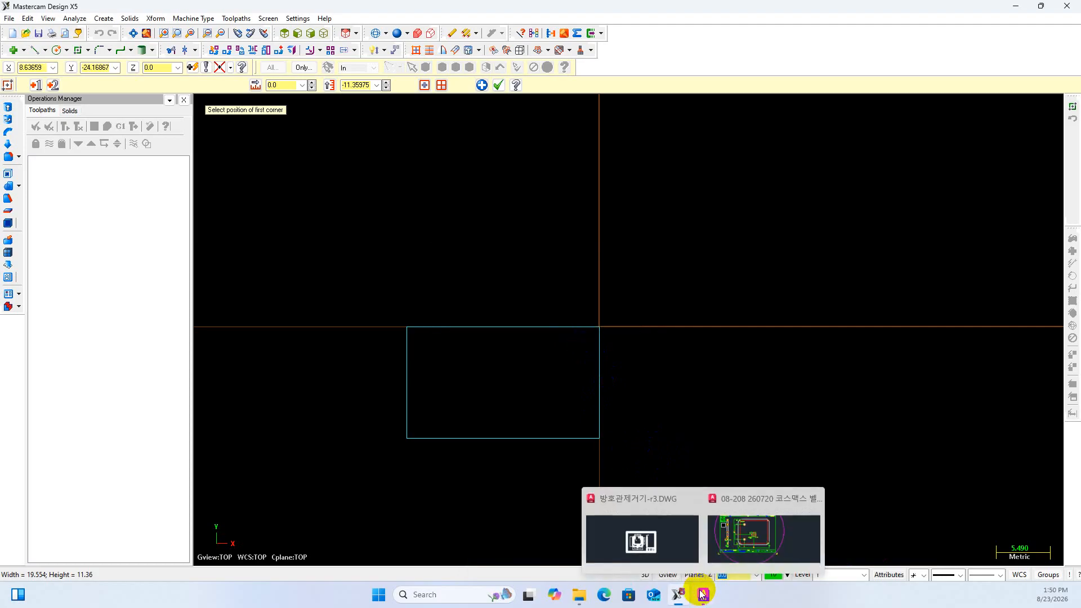
{"action": "left_click", "coordinate": [764, 538]}
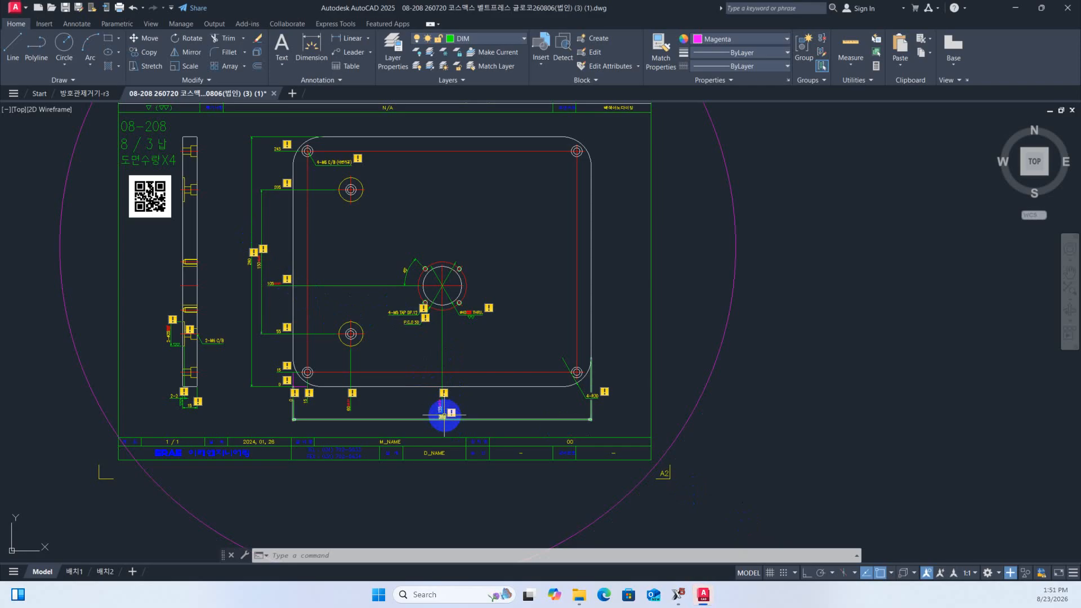
{"action": "scroll", "coordinate": [443, 415], "scroll_direction": "up", "scroll_amount": 2}
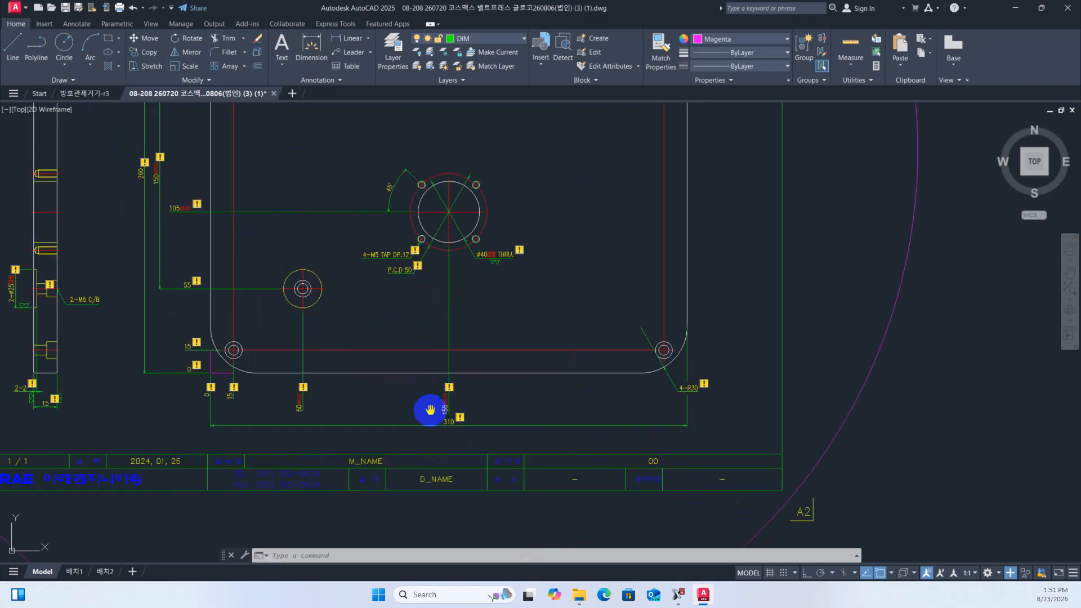
{"action": "middle_click_drag", "start_coordinate": [430, 410], "coordinate": [476, 449]}
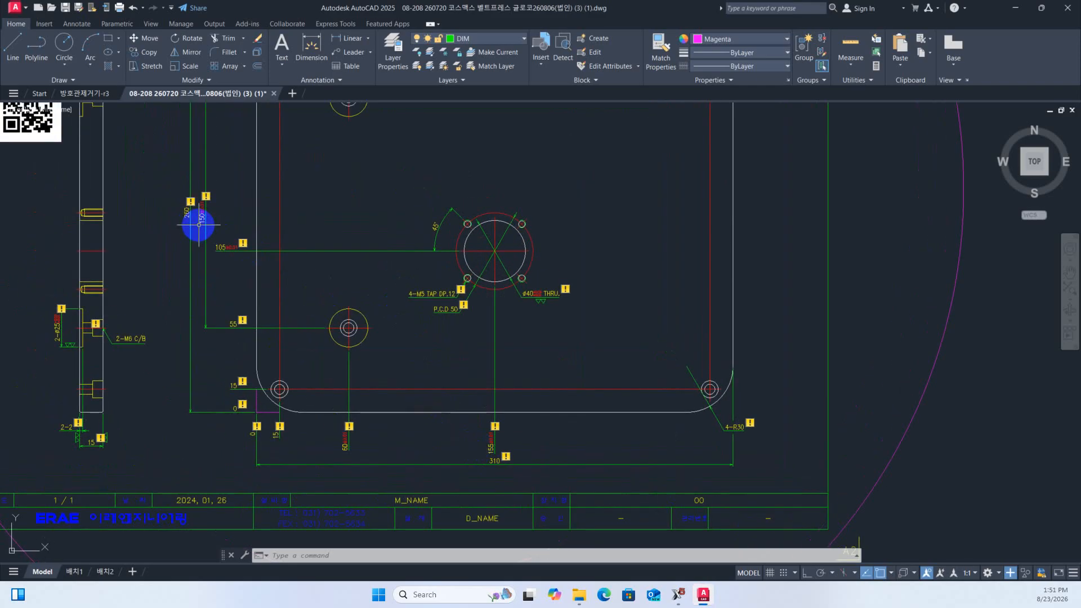
Return to Mastercam, set the rectangle's width to -310 and height to -260 after rechecking the drawing, and accept it
{"action": "left_click", "coordinate": [678, 594]}
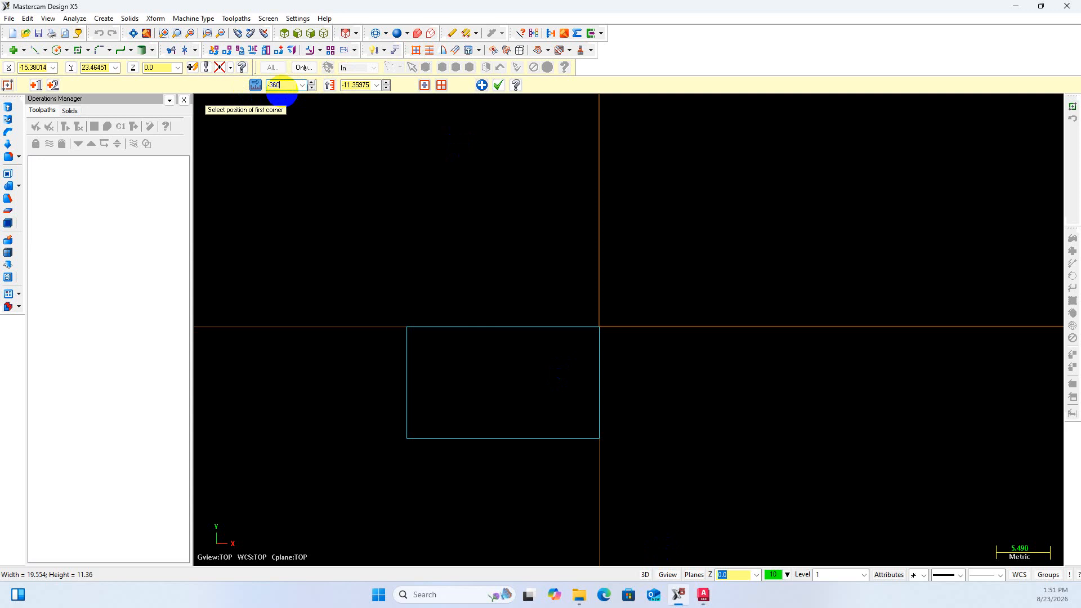
{"action": "mouse_move", "coordinate": [703, 595]}
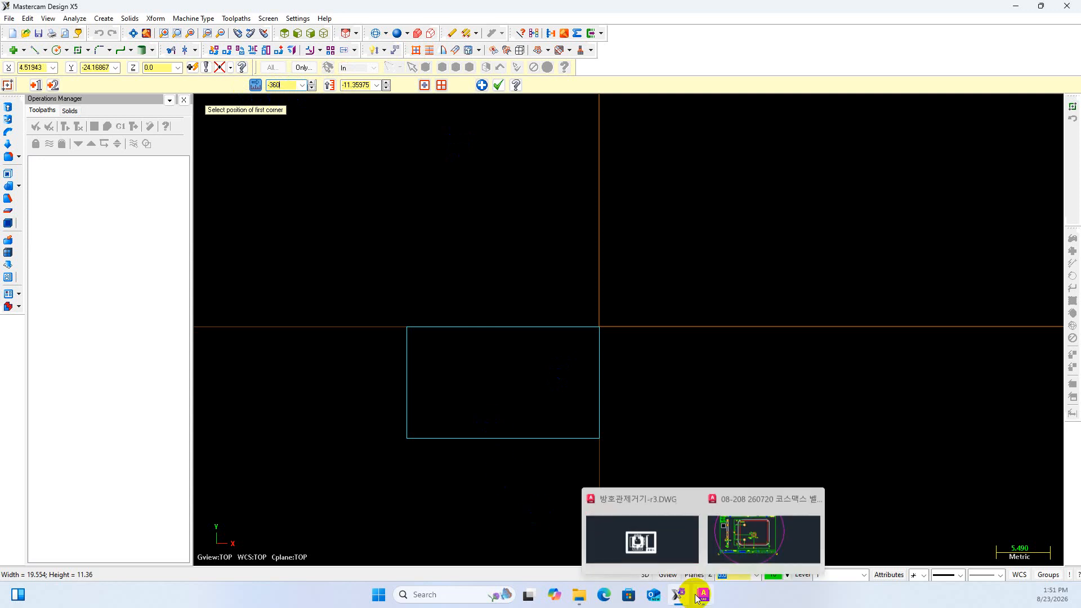
{"action": "left_click", "coordinate": [728, 551]}
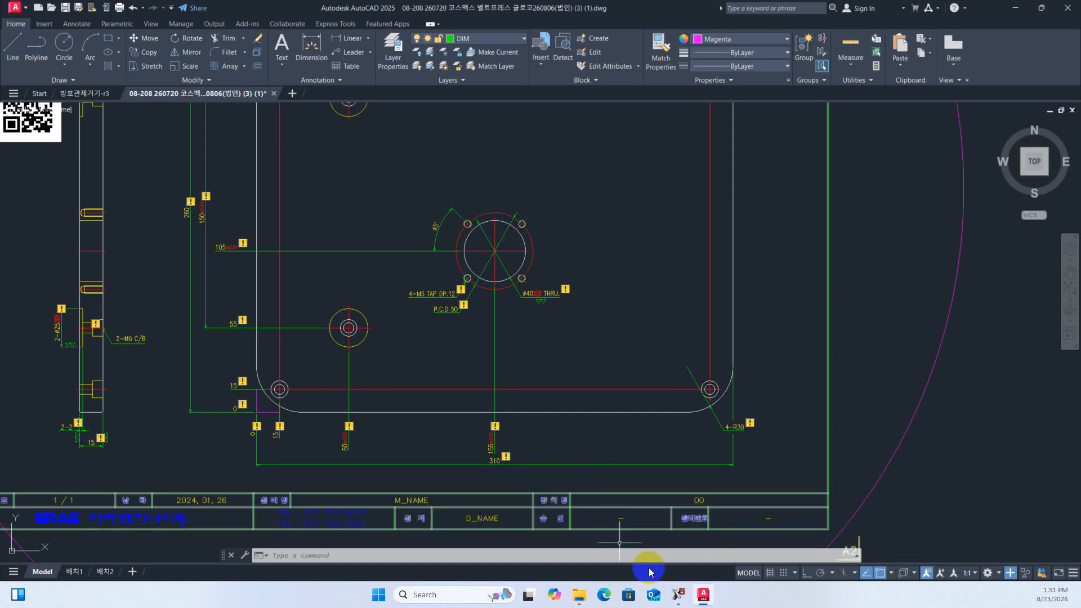
{"action": "left_click", "coordinate": [668, 568]}
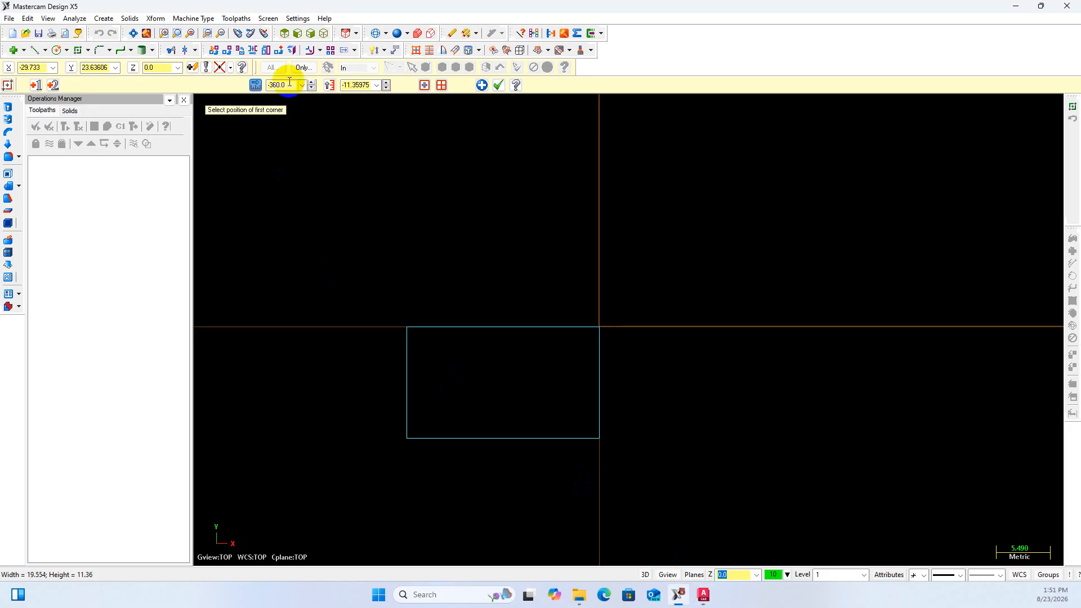
{"action": "left_click", "coordinate": [253, 86]}
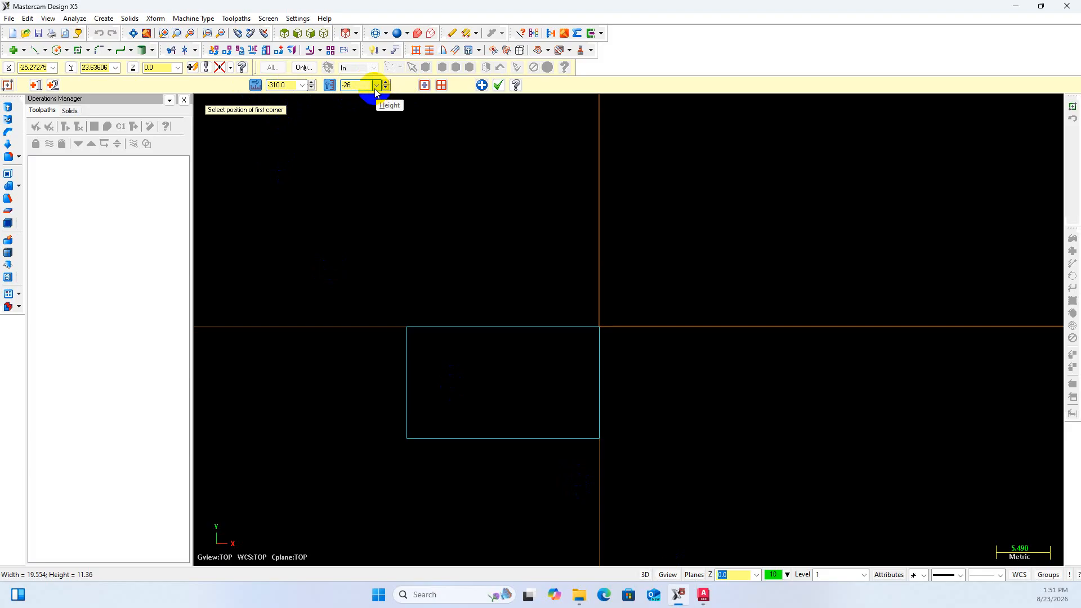
{"action": "left_click", "coordinate": [498, 85]}
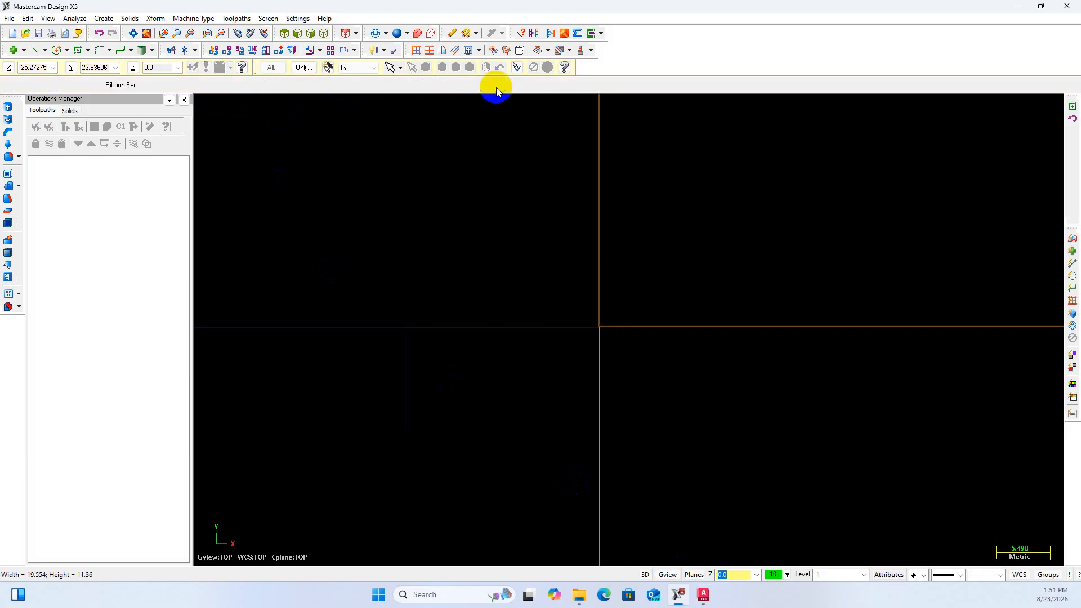
Add a linear dimension to the rectangle's left edge, placing it outside the outline
{"action": "scroll", "coordinate": [675, 241], "scroll_direction": "down", "scroll_amount": 2}
{"action": "scroll", "coordinate": [676, 241], "scroll_direction": "down", "scroll_amount": 8}
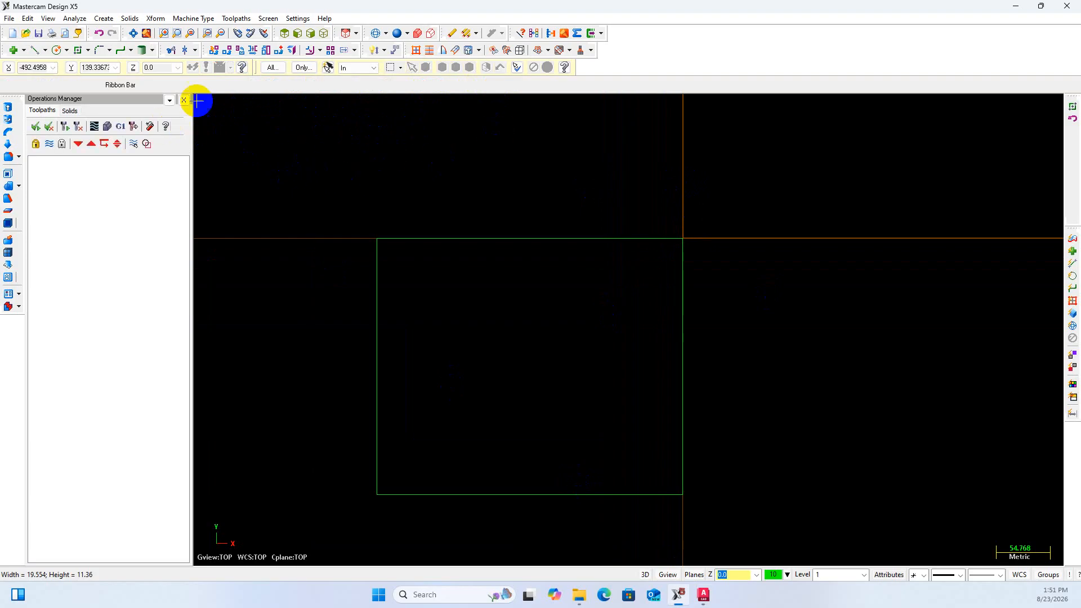
{"action": "left_click", "coordinate": [383, 51]}
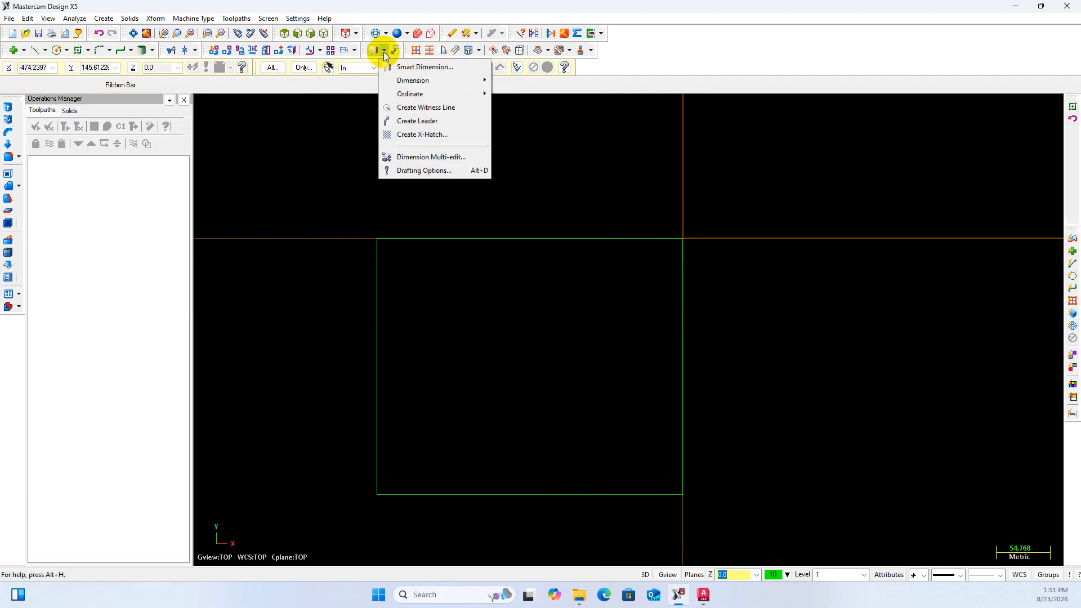
{"action": "mouse_move", "coordinate": [398, 79]}
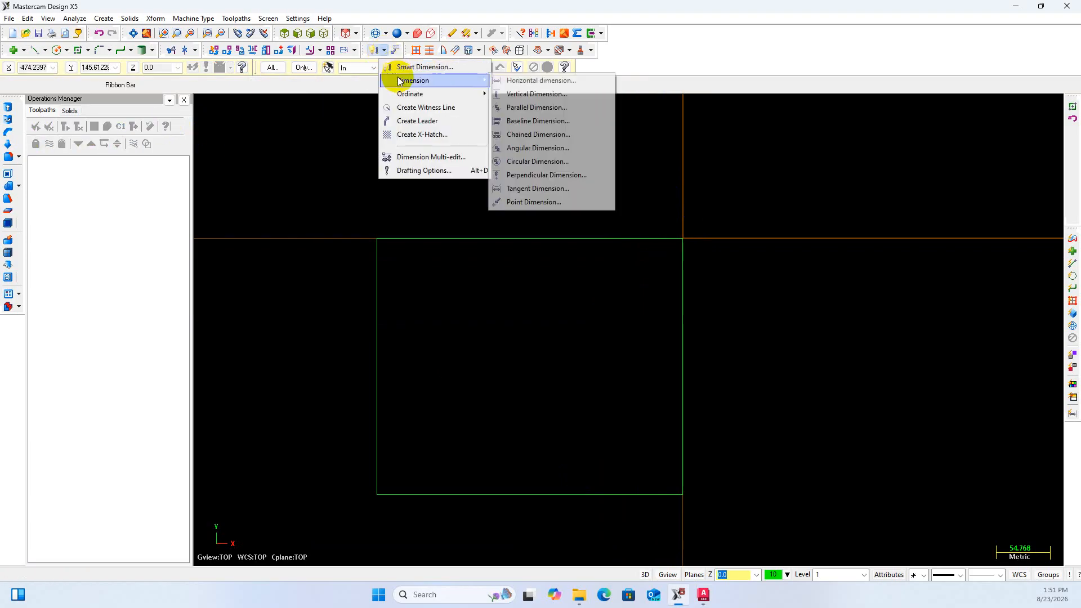
{"action": "left_click", "coordinate": [514, 80]}
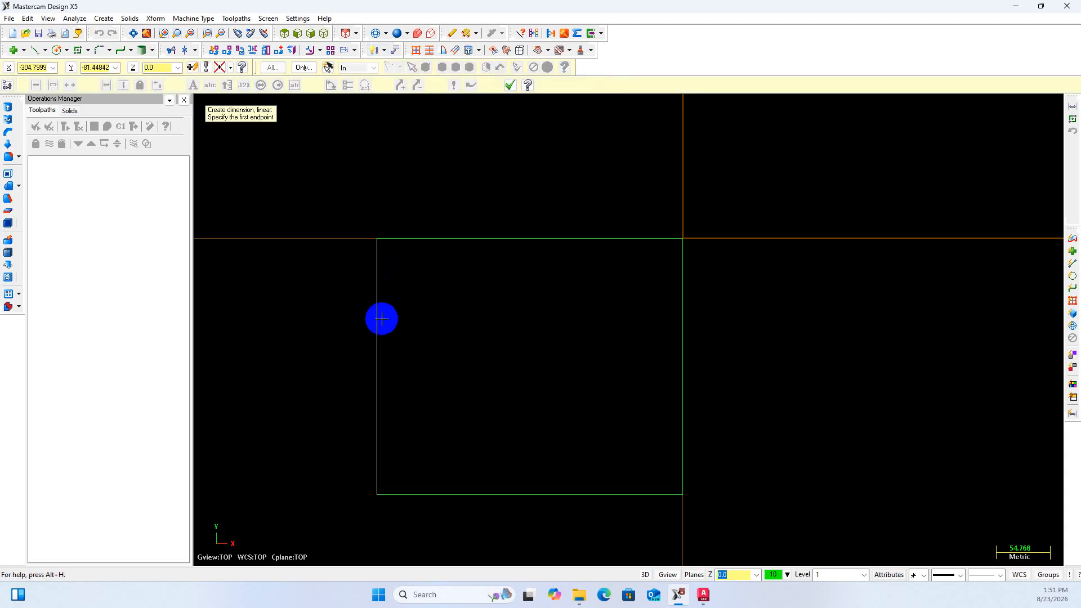
{"action": "left_click", "coordinate": [381, 319]}
{"action": "left_click", "coordinate": [325, 348]}
Dimension the rectangle's bottom edge in the Top view, placing the dimension inside the outline
{"action": "scroll", "coordinate": [323, 341], "scroll_direction": "up", "scroll_amount": 3}
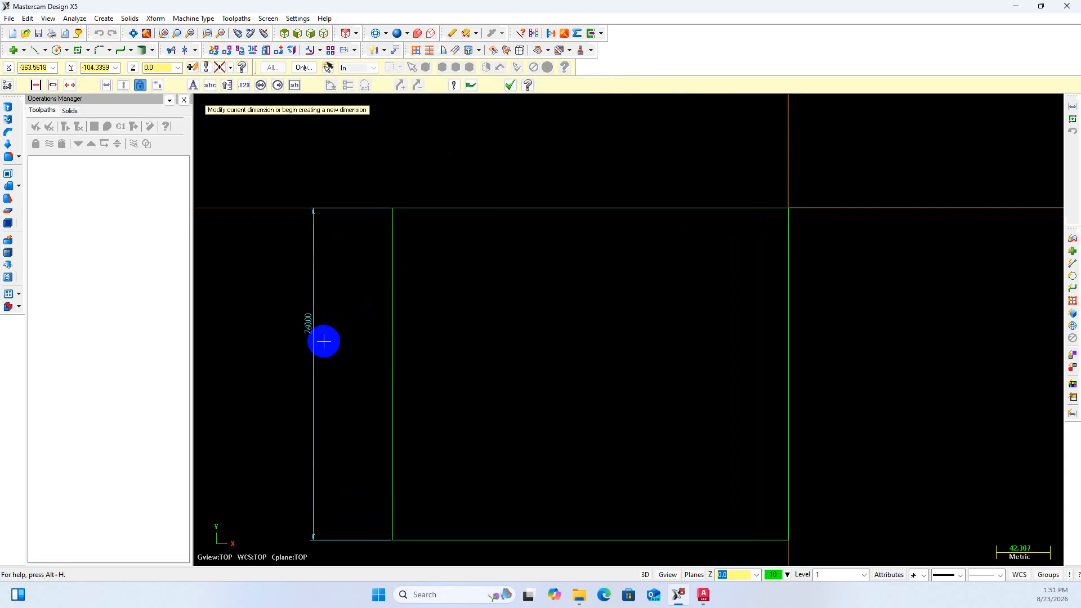
{"action": "middle_click_drag", "start_coordinate": [323, 340], "coordinate": [333, 265]}
{"action": "scroll", "coordinate": [335, 331], "scroll_direction": "down", "scroll_amount": 1}
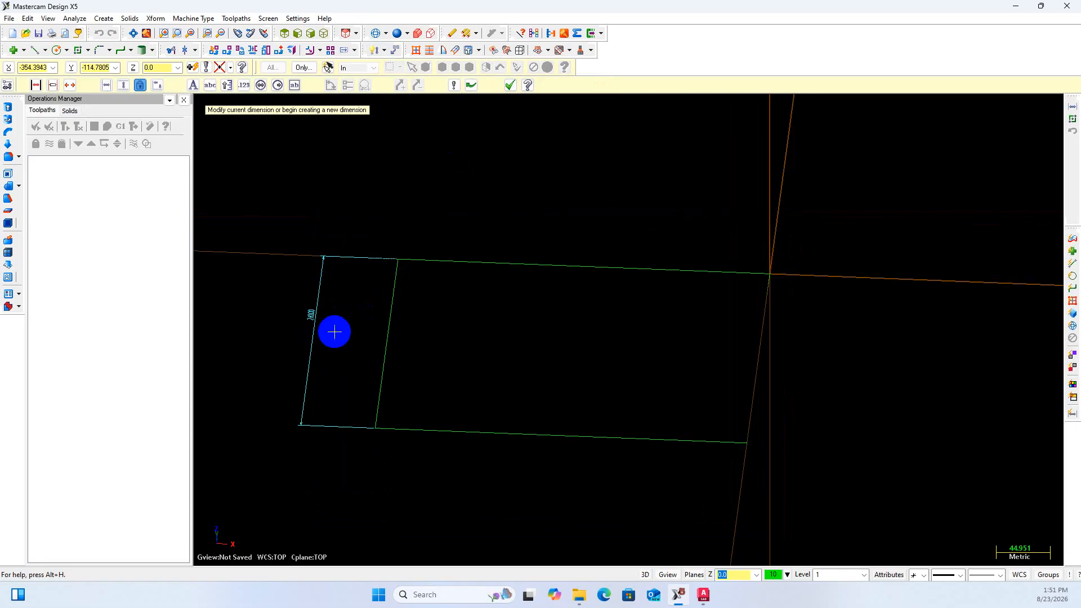
{"action": "right_click", "coordinate": [335, 322]}
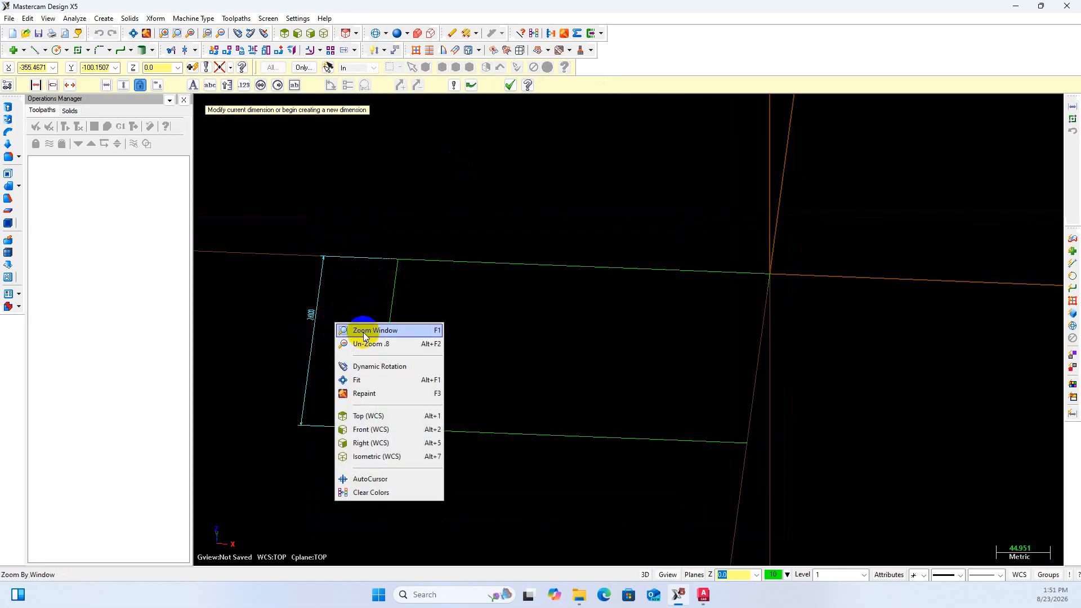
{"action": "left_click", "coordinate": [362, 415]}
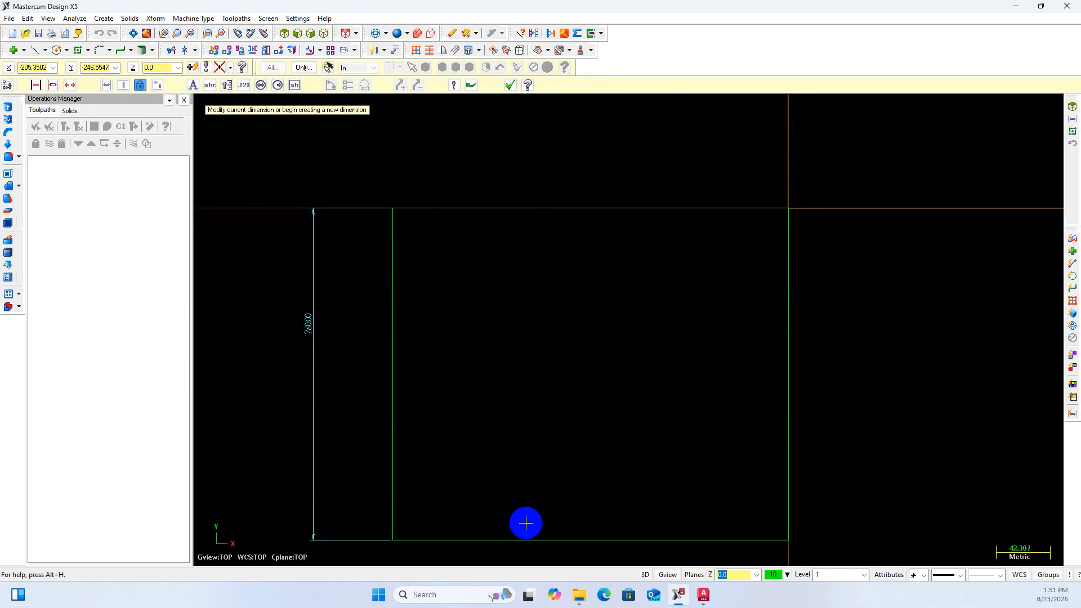
{"action": "left_click", "coordinate": [531, 537]}
{"action": "left_click", "coordinate": [533, 432]}
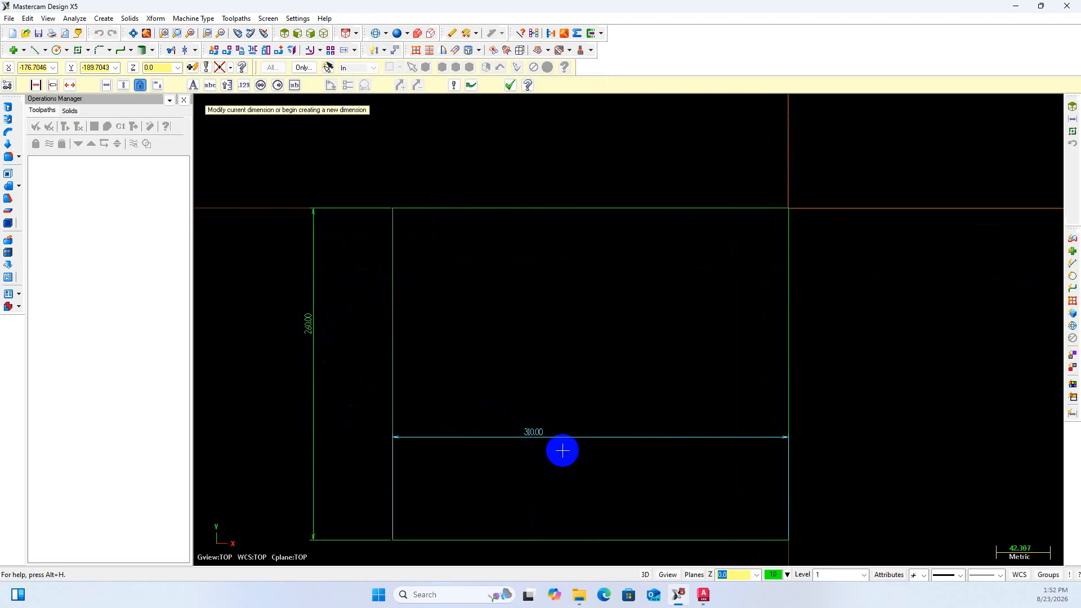
Switch to the TOP PLATE drawing in AutoCAD to check the overall plate size, and return to Mastercam
{"action": "mouse_move", "coordinate": [703, 596]}
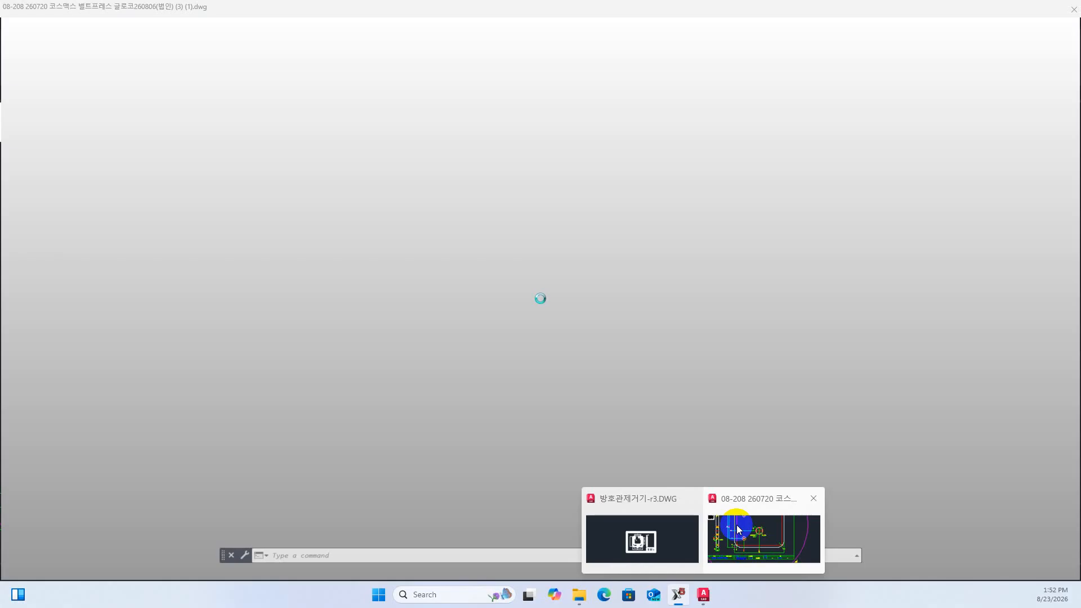
{"action": "left_click", "coordinate": [736, 525]}
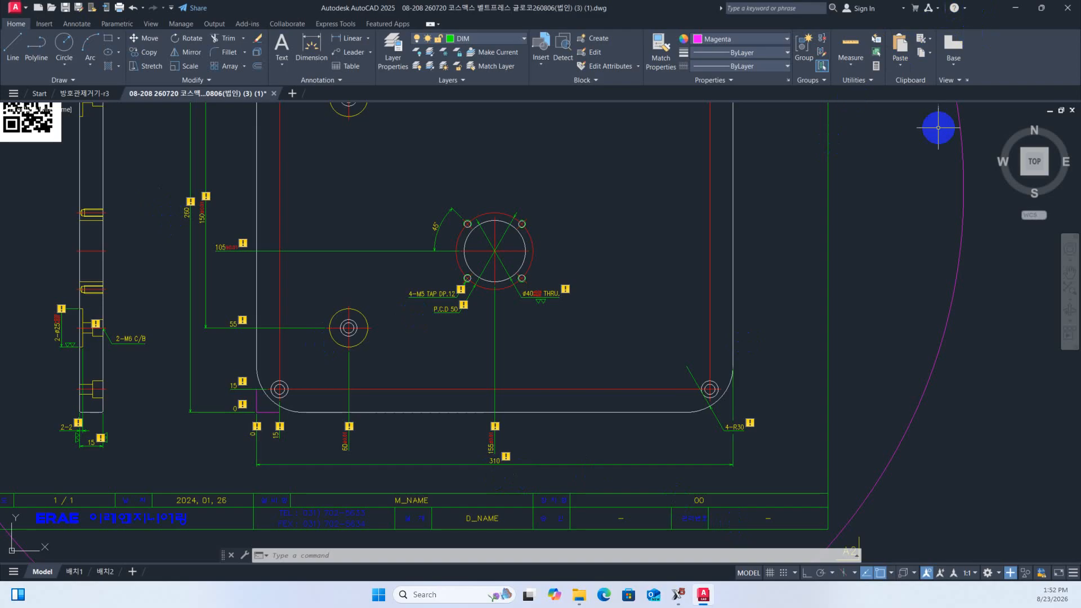
{"action": "left_click", "coordinate": [679, 595]}
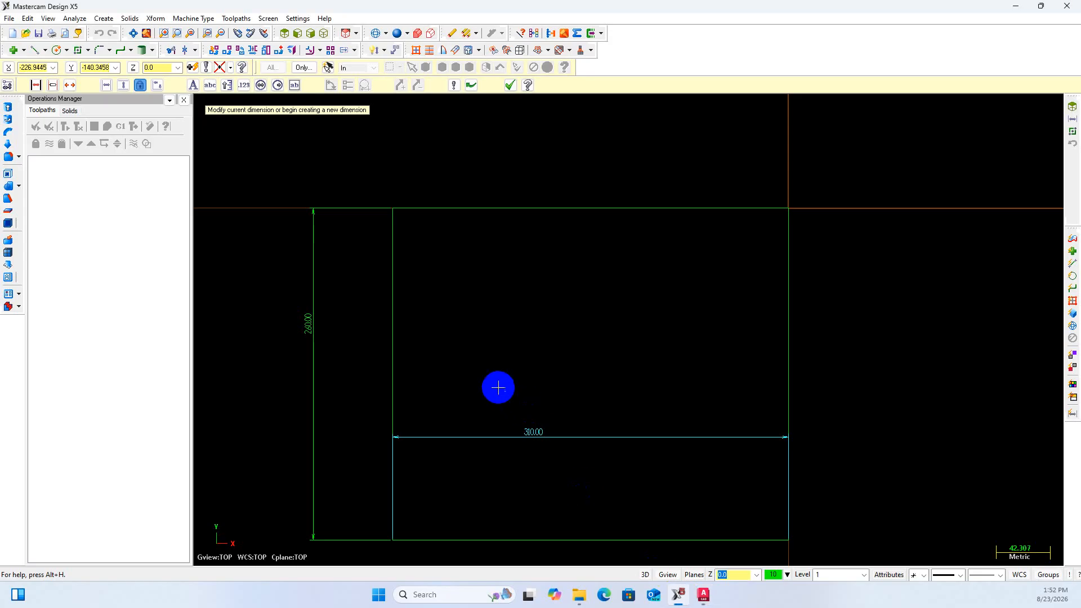
Leave the dimension command and delete both the width and height dimensions from the rectangle
{"action": "left_click", "coordinate": [434, 430]}
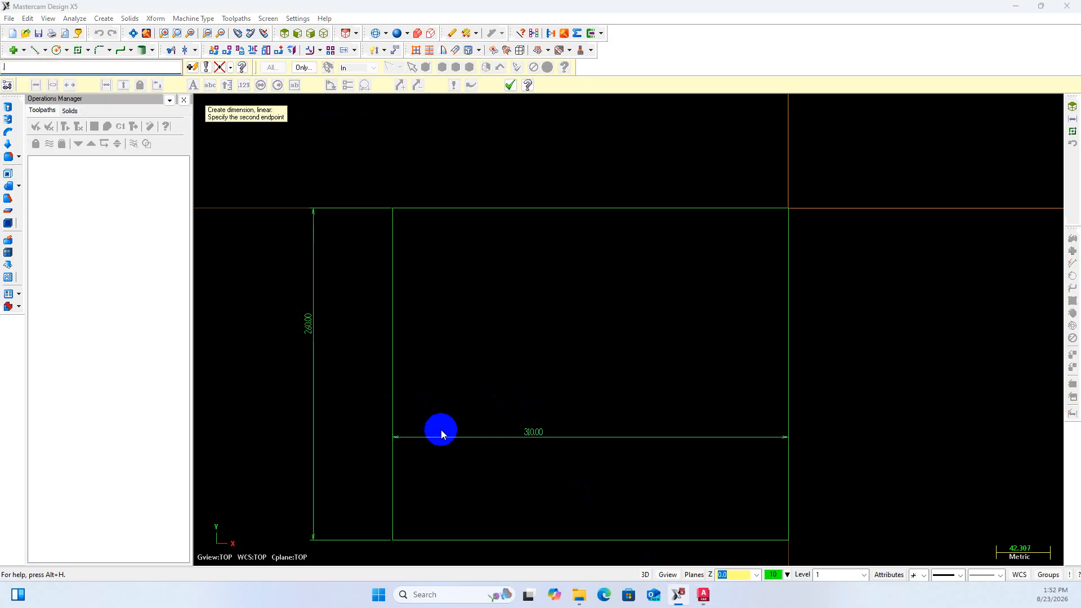
{"action": "key", "text": "Escape"}
{"action": "key", "text": "Escape"}
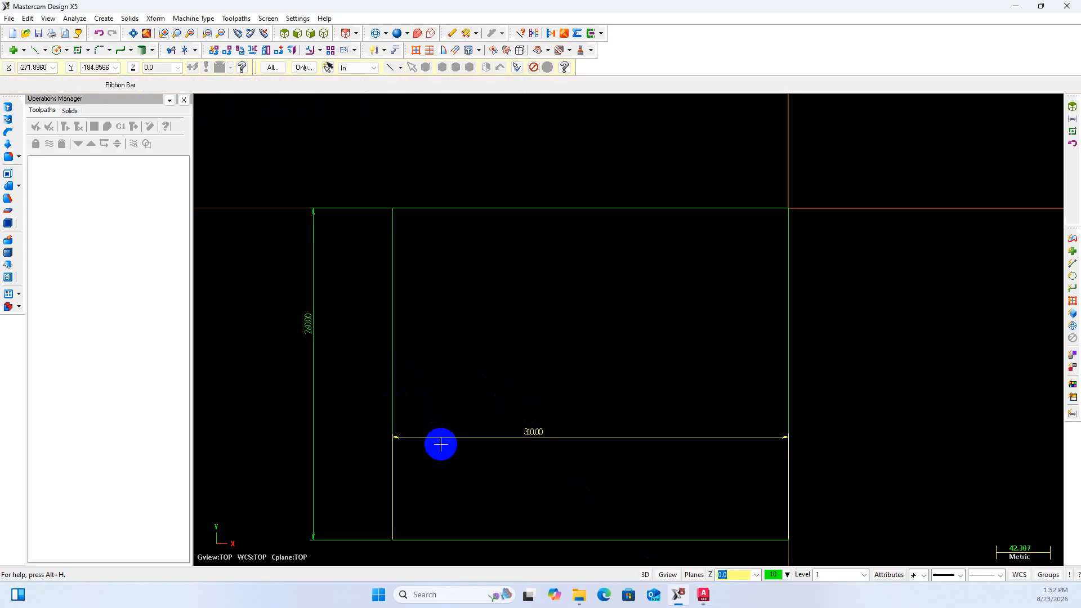
{"action": "key", "text": "Delete"}
{"action": "scroll", "coordinate": [353, 380], "scroll_direction": "down", "scroll_amount": 1}
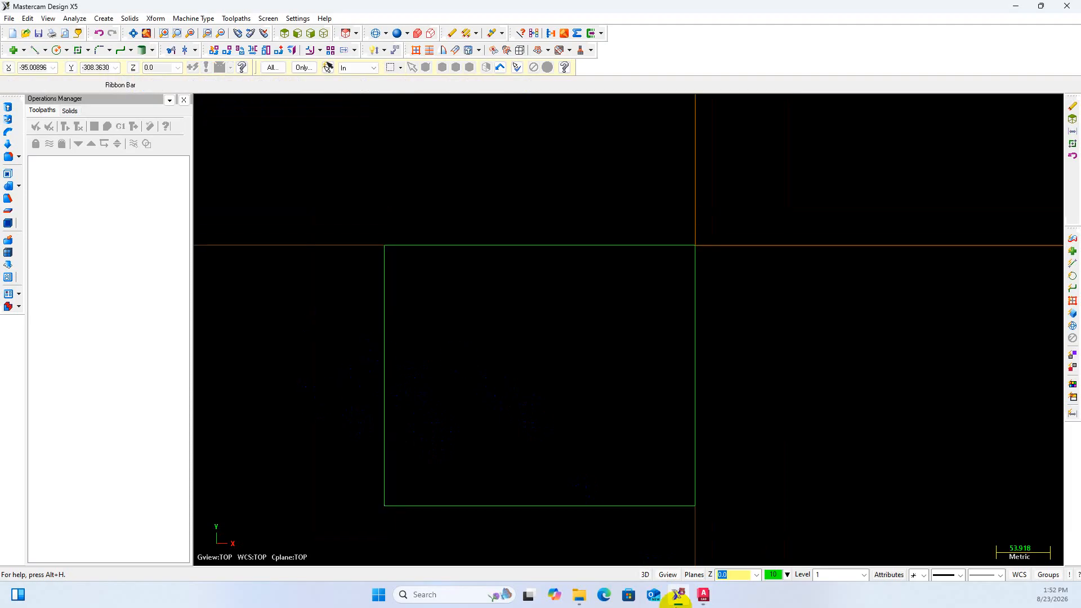
Switch to the TOP PLATE drawing in AutoCAD and examine the lower-left corner hole and its offsets from the zero datum
{"action": "mouse_move", "coordinate": [701, 602]}
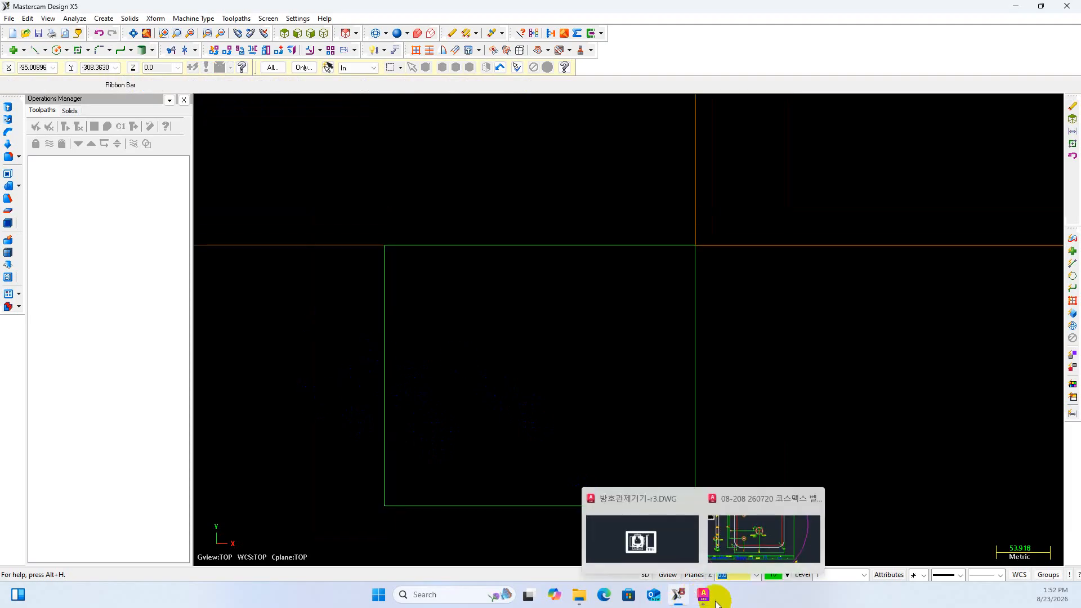
{"action": "left_click", "coordinate": [703, 594]}
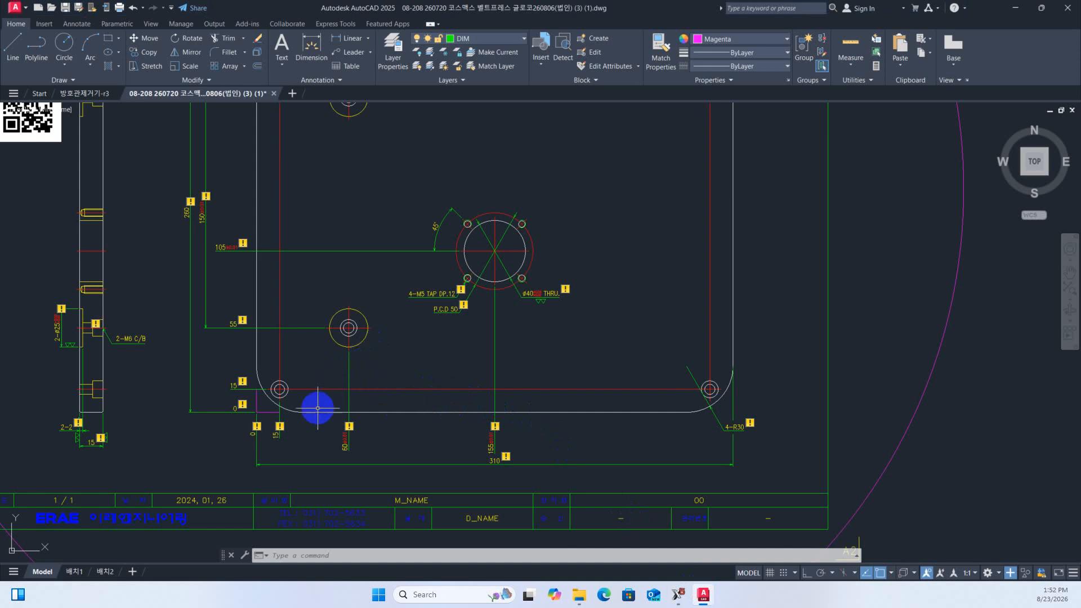
{"action": "scroll", "coordinate": [278, 389], "scroll_direction": "up", "scroll_amount": 8}
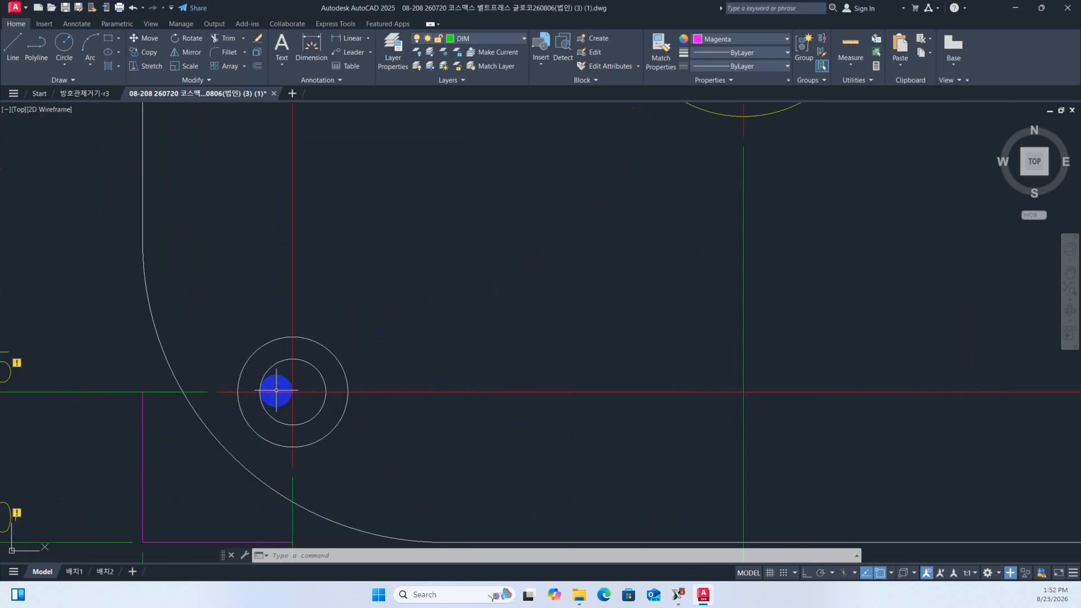
{"action": "scroll", "coordinate": [306, 408], "scroll_direction": "down", "scroll_amount": 10}
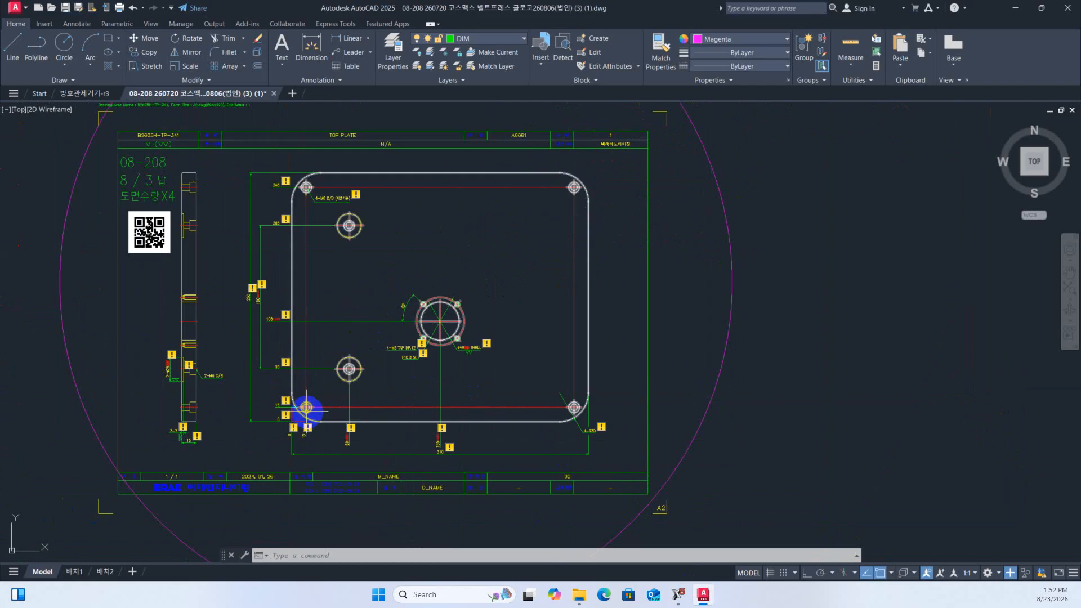
{"action": "scroll", "coordinate": [306, 408], "scroll_direction": "up", "scroll_amount": 7}
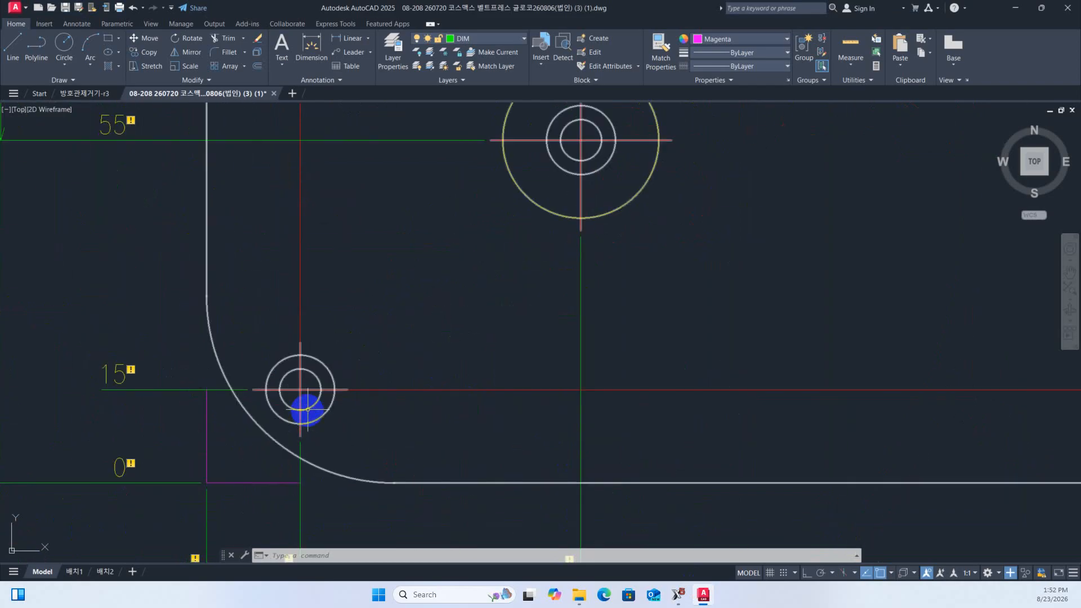
{"action": "scroll", "coordinate": [307, 409], "scroll_direction": "down", "scroll_amount": 5}
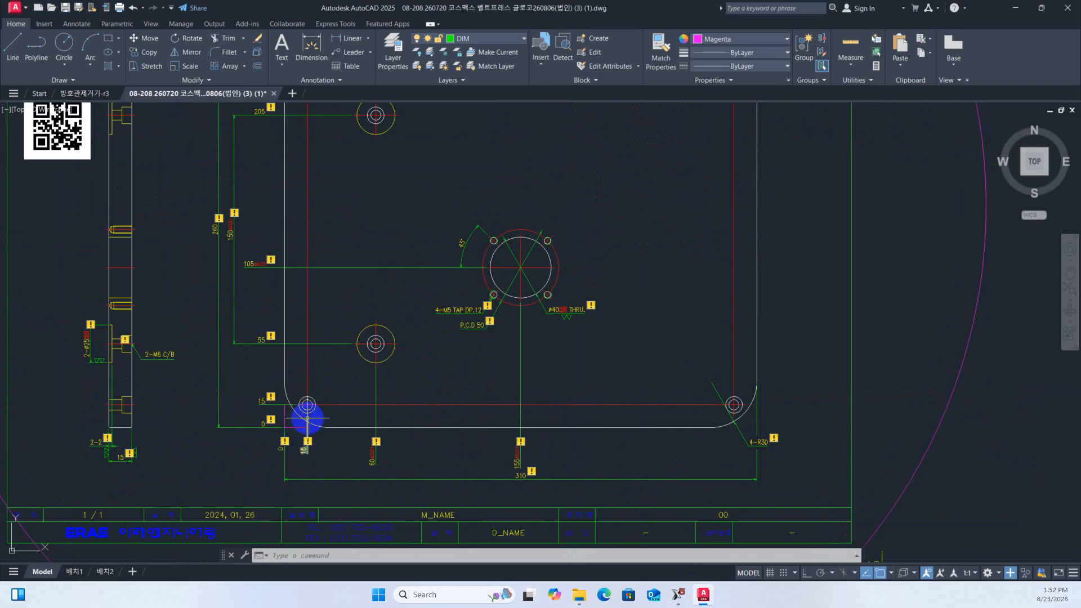
{"action": "left_click", "coordinate": [306, 418]}
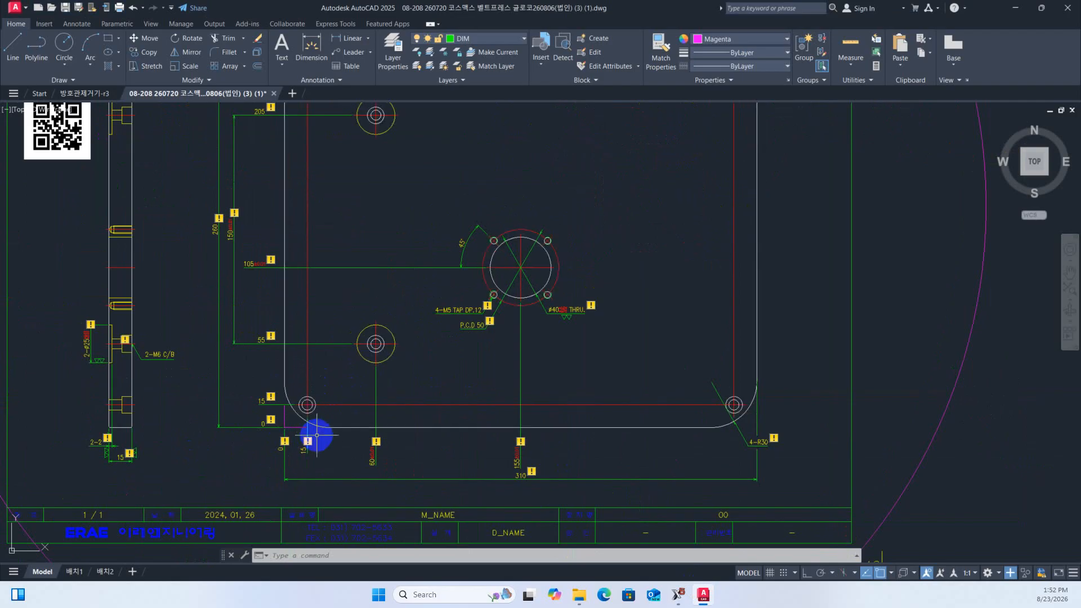
{"action": "key", "text": "Escape"}
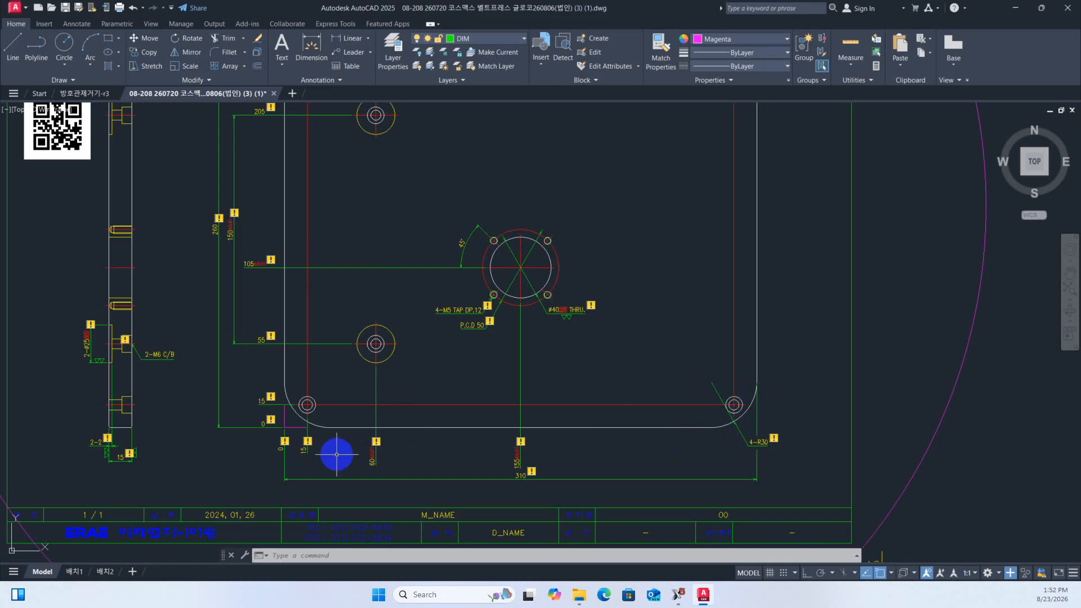
{"action": "scroll", "coordinate": [339, 435], "scroll_direction": "up", "scroll_amount": 4}
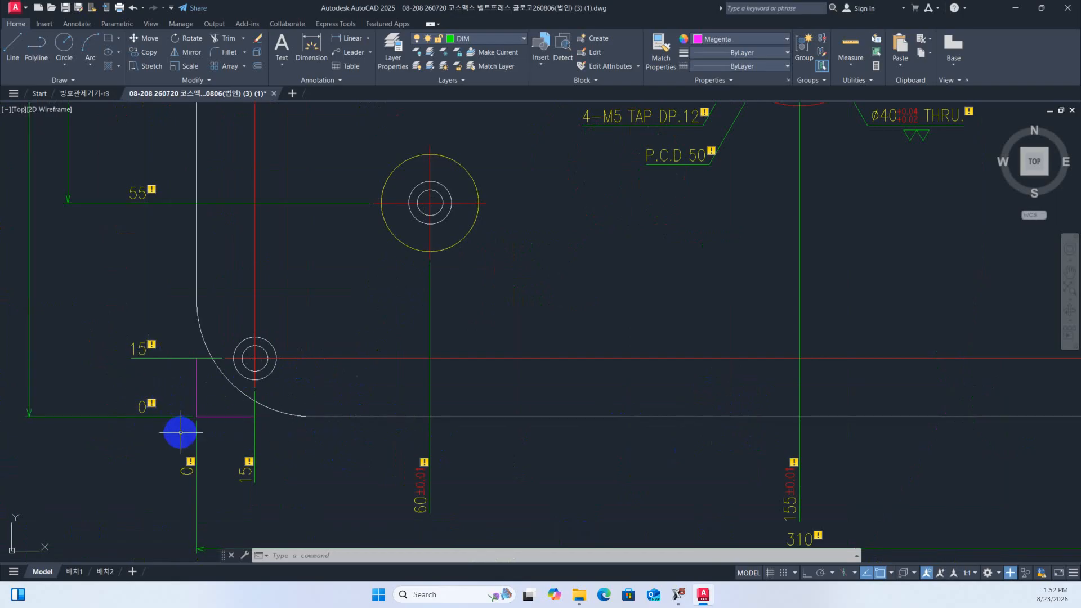
{"action": "scroll", "coordinate": [181, 417], "scroll_direction": "down", "scroll_amount": 5}
{"action": "scroll", "coordinate": [164, 398], "scroll_direction": "up", "scroll_amount": 7}
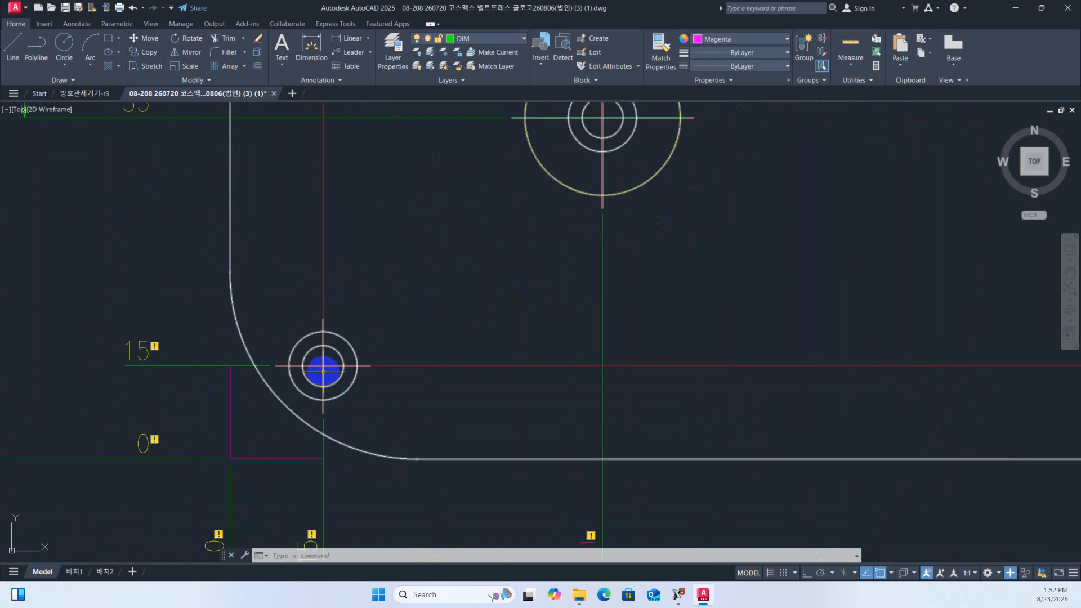
{"action": "scroll", "coordinate": [323, 371], "scroll_direction": "down", "scroll_amount": 7}
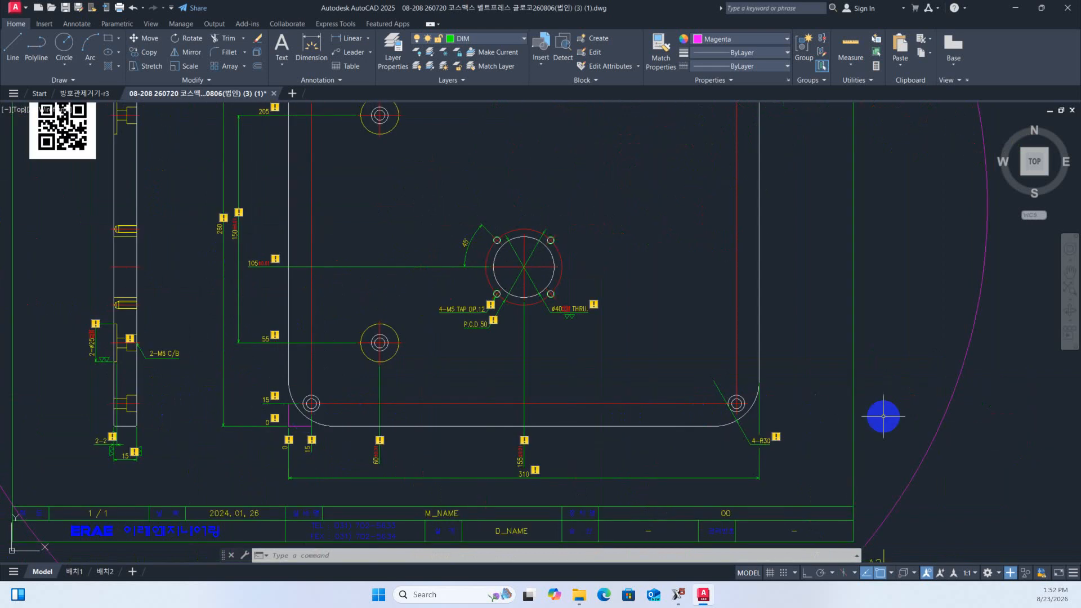
Examine the lower-right corner's hole and radius callout, and the ordinate dimensions locating the holes along the plate's left and bottom edges
{"action": "scroll", "coordinate": [777, 420], "scroll_direction": "up", "scroll_amount": 6}
{"action": "scroll", "coordinate": [610, 403], "scroll_direction": "down", "scroll_amount": 10}
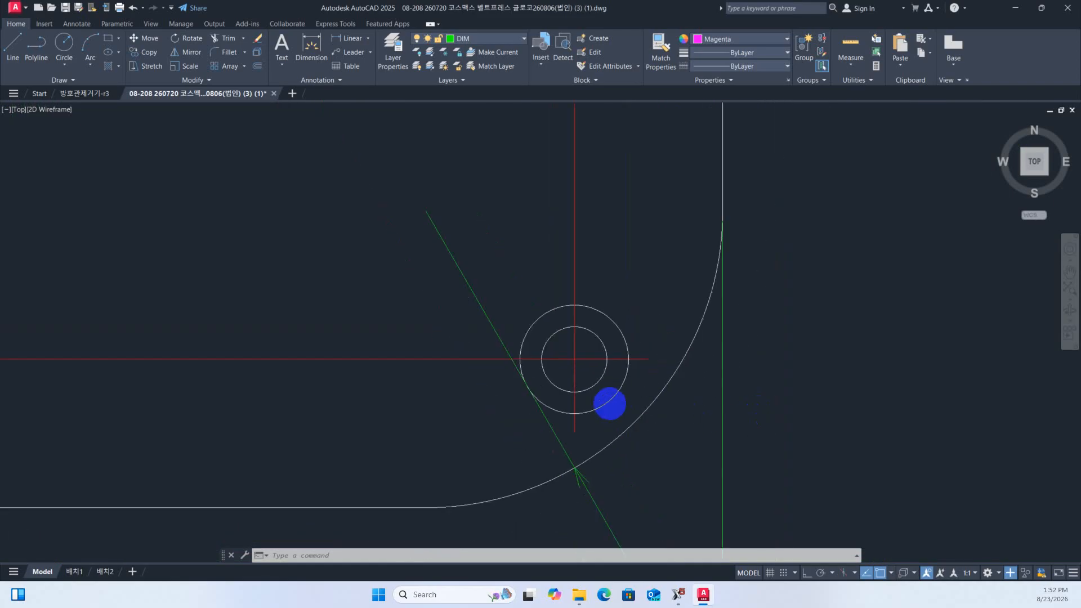
{"action": "scroll", "coordinate": [573, 424], "scroll_direction": "up", "scroll_amount": 8}
{"action": "scroll", "coordinate": [594, 410], "scroll_direction": "down", "scroll_amount": 6}
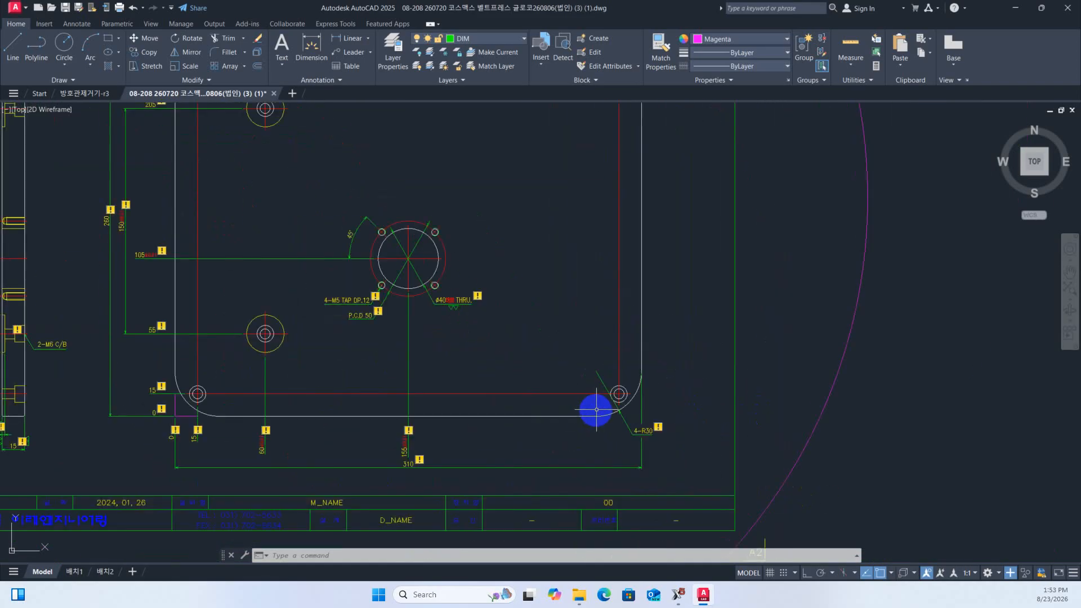
{"action": "scroll", "coordinate": [301, 434], "scroll_direction": "up", "scroll_amount": 2}
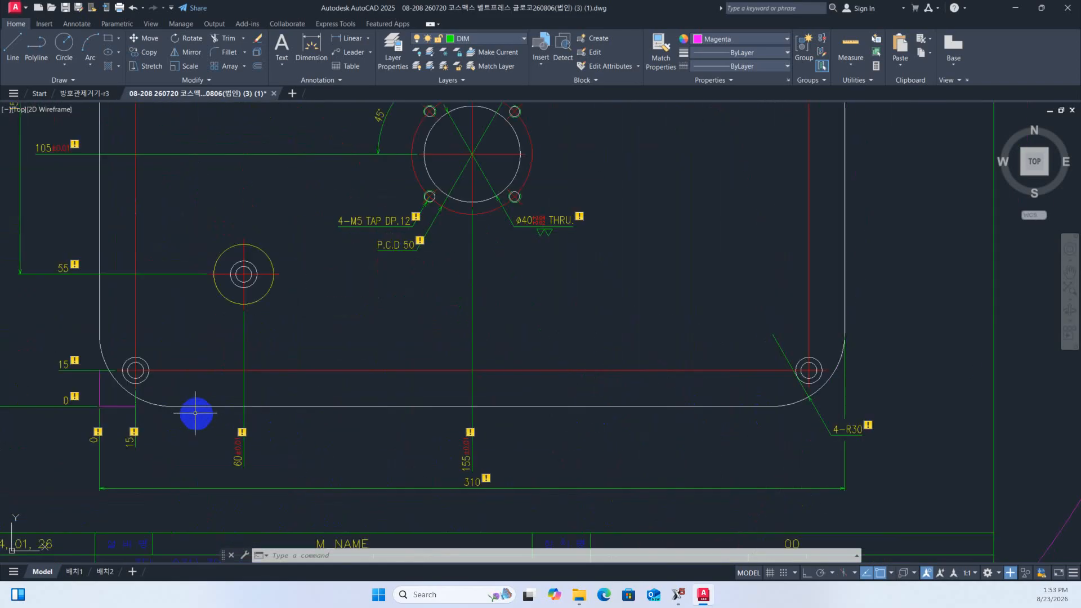
{"action": "scroll", "coordinate": [188, 411], "scroll_direction": "up", "scroll_amount": 2}
{"action": "scroll", "coordinate": [161, 399], "scroll_direction": "down", "scroll_amount": 2}
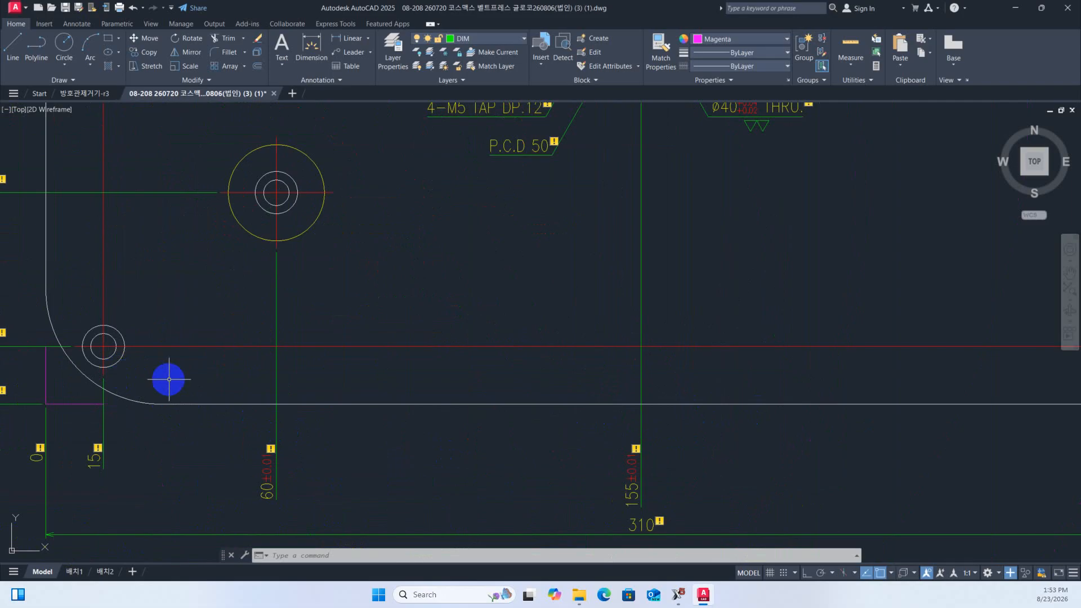
{"action": "scroll", "coordinate": [169, 379], "scroll_direction": "down", "scroll_amount": 4}
{"action": "middle_click_drag", "start_coordinate": [571, 381], "coordinate": [615, 580]}
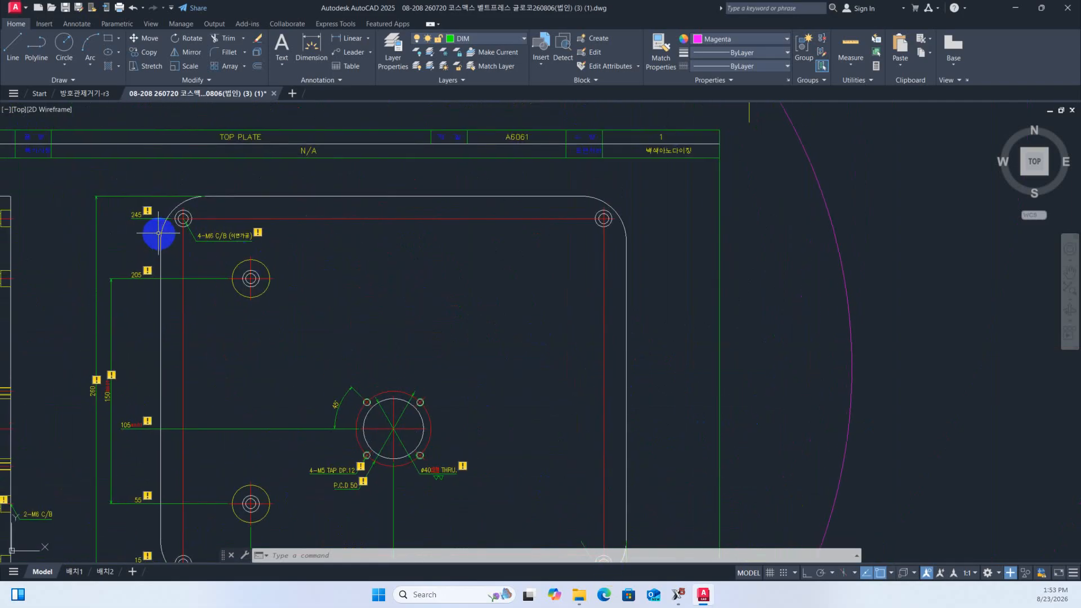
{"action": "scroll", "coordinate": [400, 238], "scroll_direction": "down", "scroll_amount": 3}
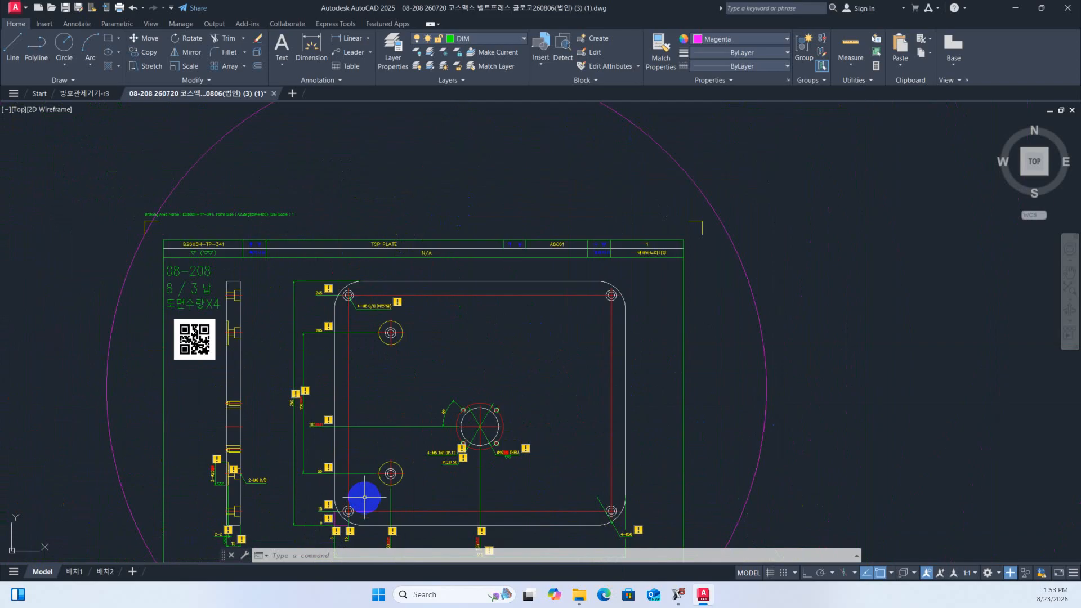
{"action": "scroll", "coordinate": [326, 528], "scroll_direction": "up", "scroll_amount": 8}
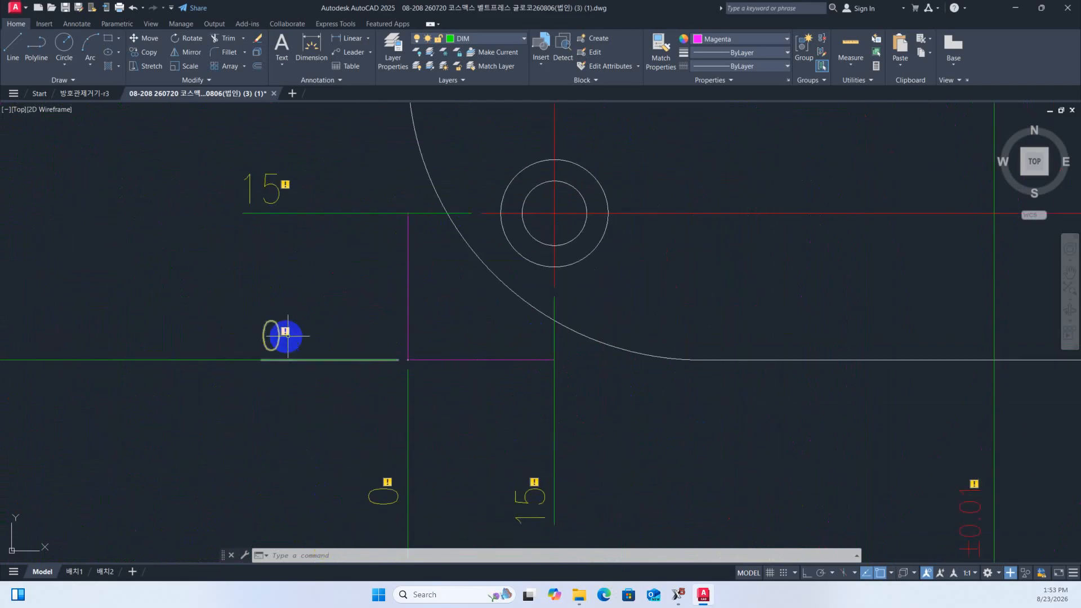
{"action": "scroll", "coordinate": [287, 336], "scroll_direction": "down", "scroll_amount": 3}
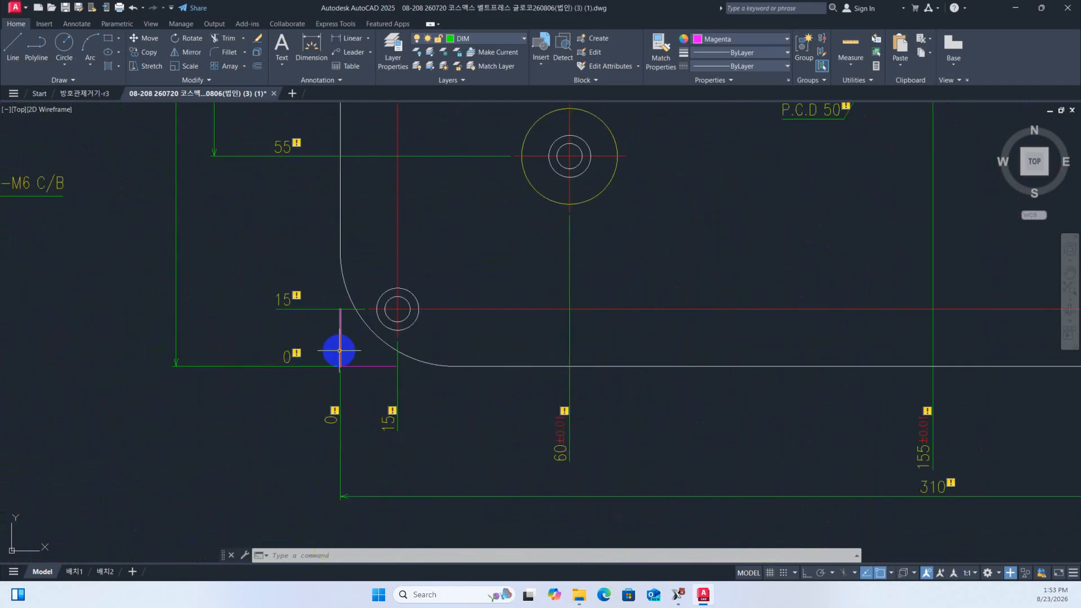
{"action": "scroll", "coordinate": [401, 364], "scroll_direction": "down", "scroll_amount": 3}
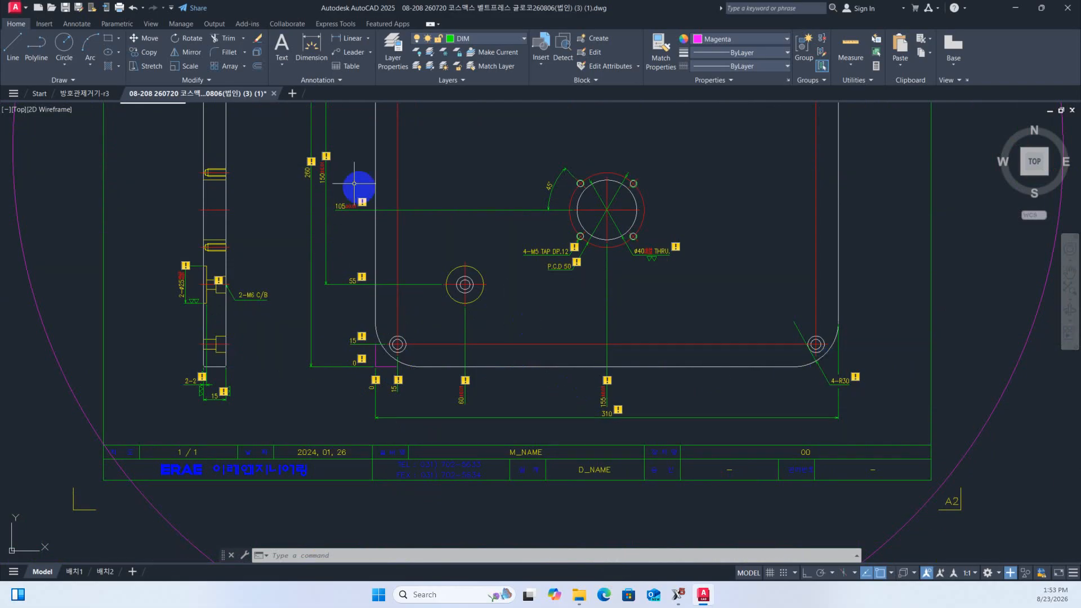
Add a linear dimension between the centres of the two lower corner holes, placed just above their horizontal centreline
{"action": "left_click", "coordinate": [354, 43]}
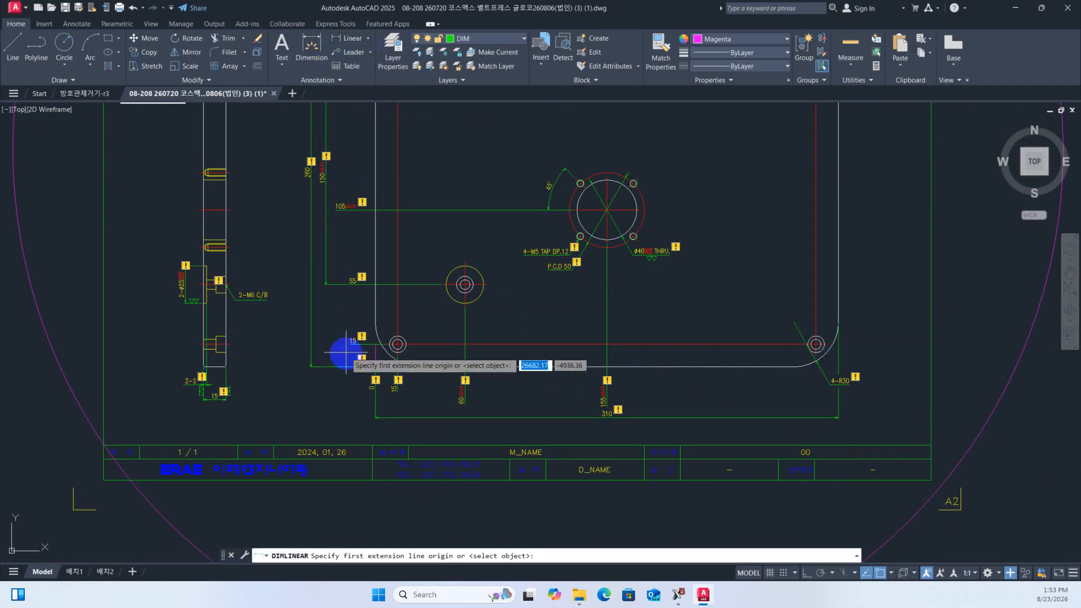
{"action": "scroll", "coordinate": [369, 360], "scroll_direction": "up", "scroll_amount": 7}
{"action": "left_click", "coordinate": [476, 284]}
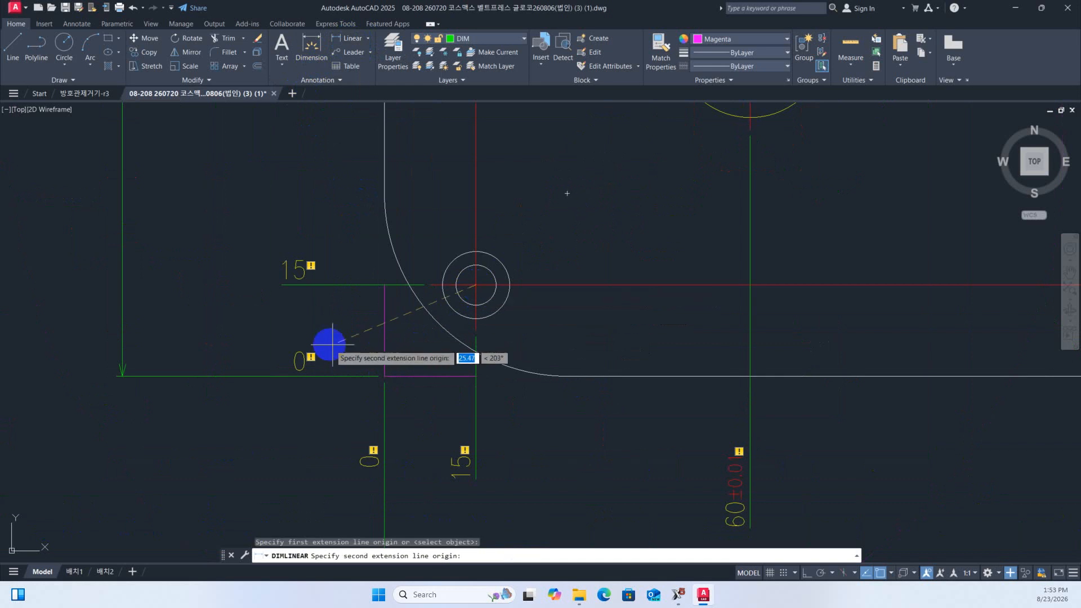
{"action": "scroll", "coordinate": [326, 342], "scroll_direction": "down", "scroll_amount": 7}
{"action": "scroll", "coordinate": [828, 350], "scroll_direction": "up", "scroll_amount": 6}
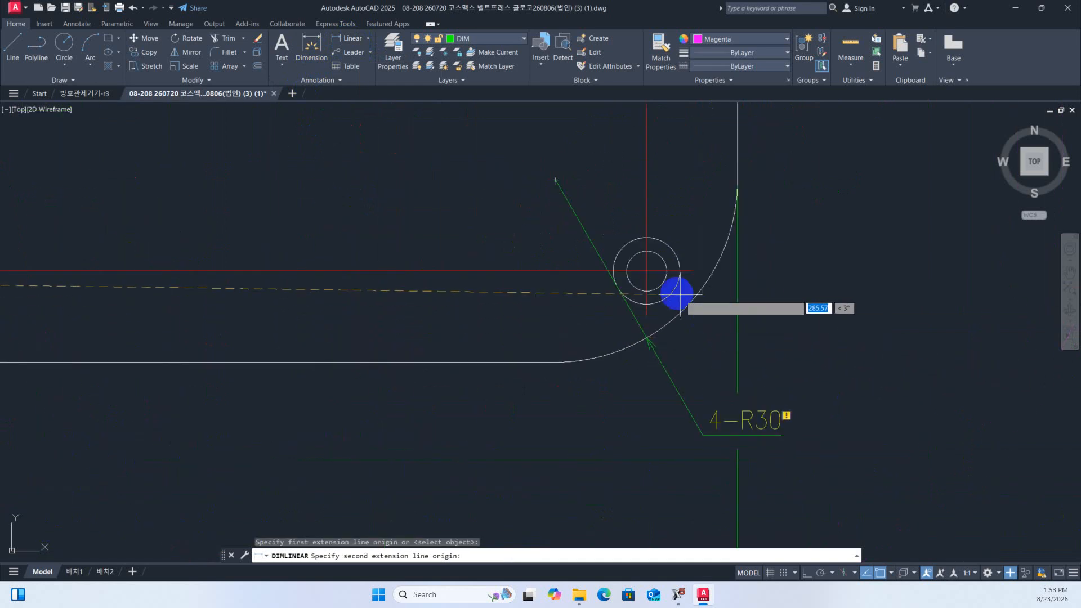
{"action": "left_click", "coordinate": [645, 271]}
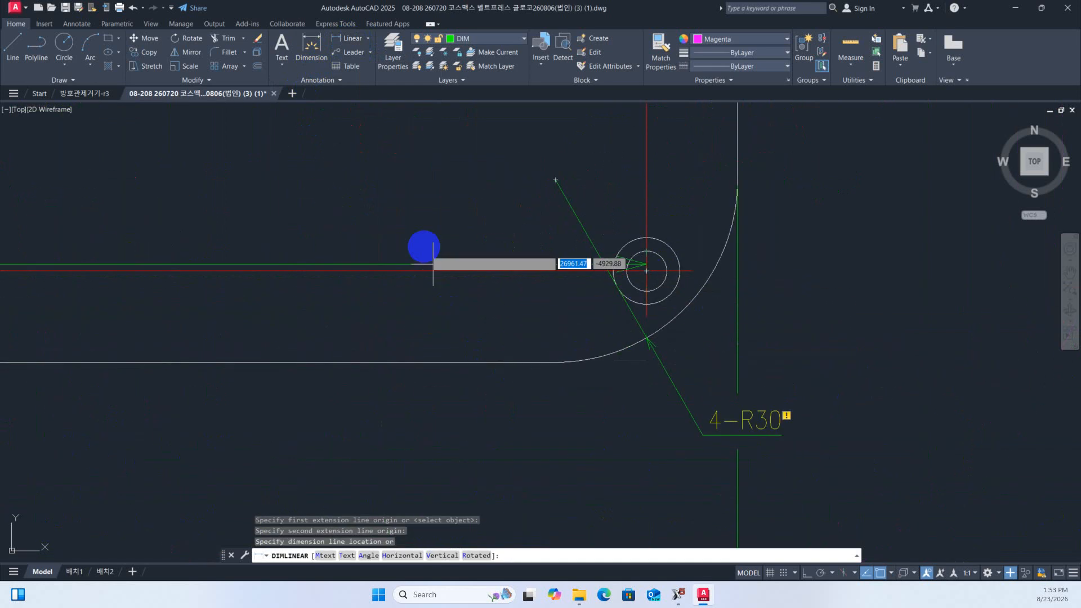
{"action": "left_click", "coordinate": [384, 192]}
{"action": "scroll", "coordinate": [658, 376], "scroll_direction": "down", "scroll_amount": 6}
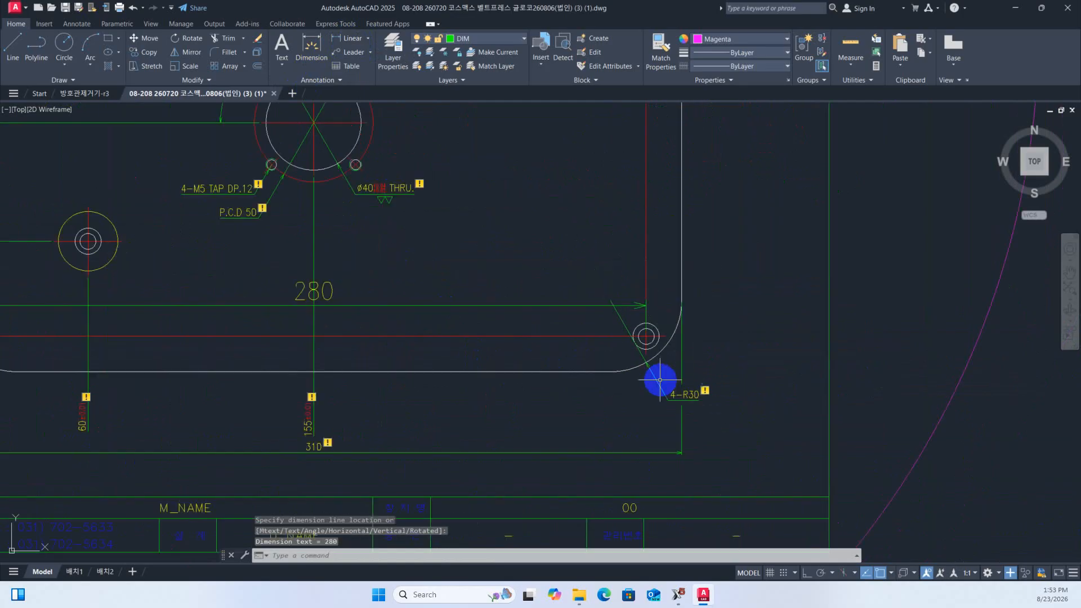
Examine the lower corner holes and the lower-left hole's offsets from the zero datum, and return to Mastercam
{"action": "scroll", "coordinate": [461, 361], "scroll_direction": "up", "scroll_amount": 4}
{"action": "scroll", "coordinate": [461, 361], "scroll_direction": "down", "scroll_amount": 2}
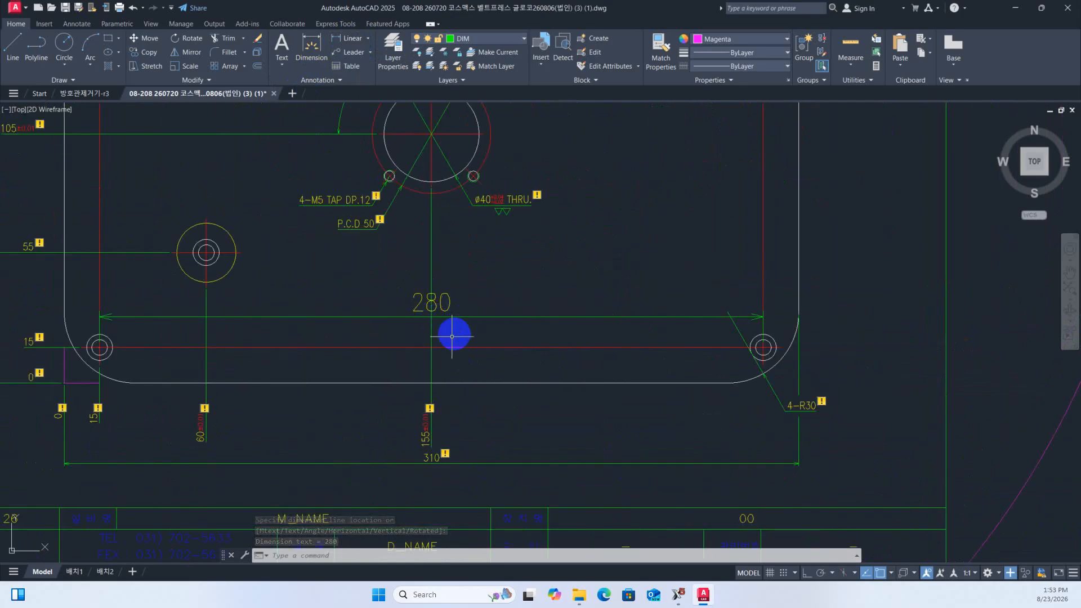
{"action": "scroll", "coordinate": [84, 360], "scroll_direction": "up", "scroll_amount": 4}
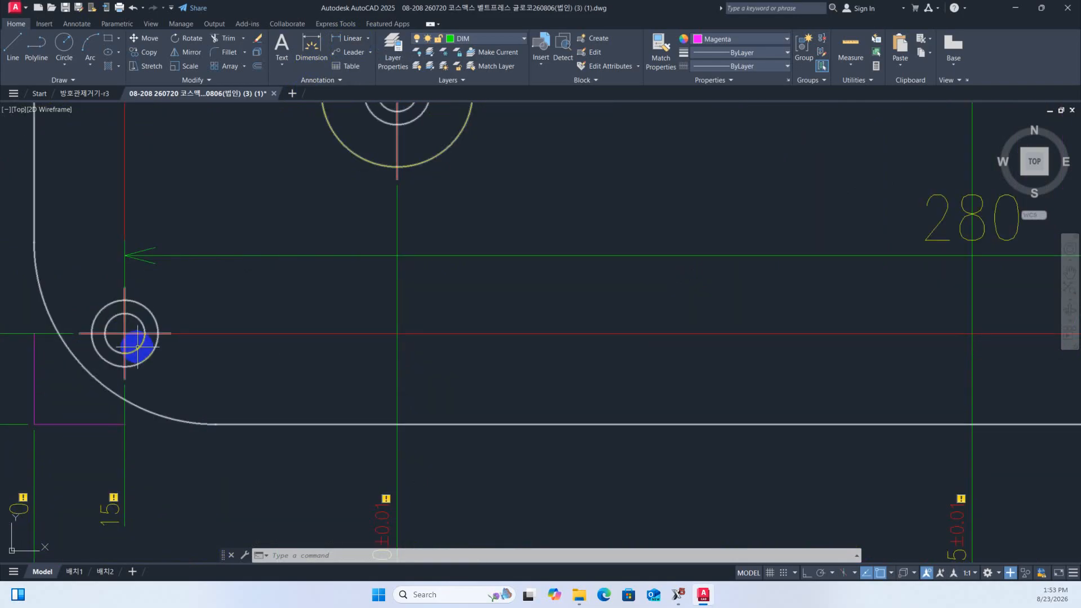
{"action": "middle_click_drag", "start_coordinate": [140, 343], "coordinate": [256, 354]}
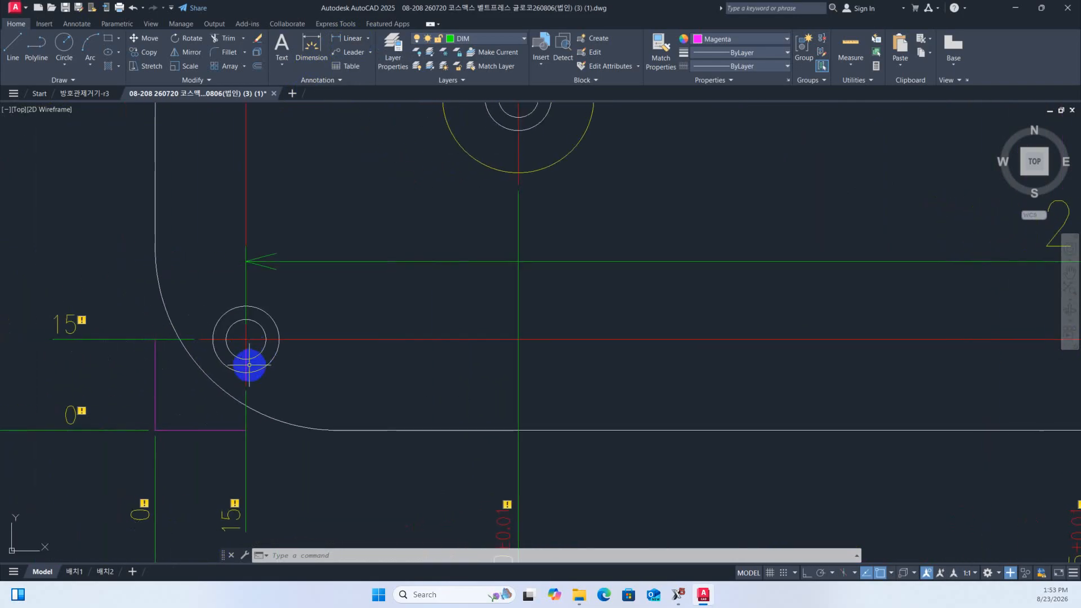
{"action": "scroll", "coordinate": [249, 365], "scroll_direction": "down", "scroll_amount": 2}
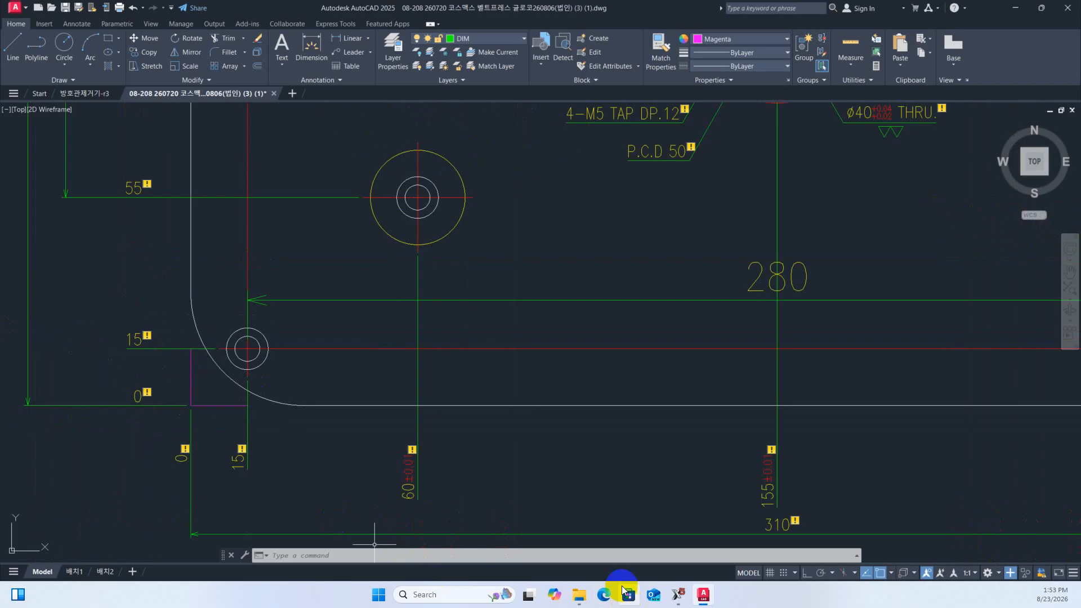
{"action": "left_click", "coordinate": [677, 595]}
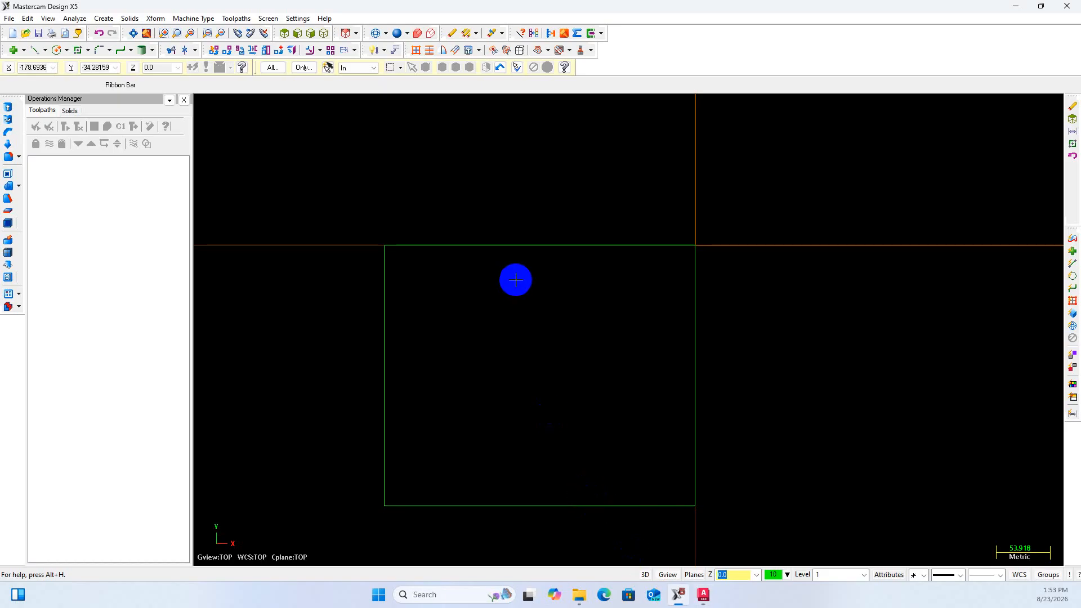
Offset single copies of the rectangle's left and bottom edges 15 mm inward
{"action": "left_click", "coordinate": [320, 51]}
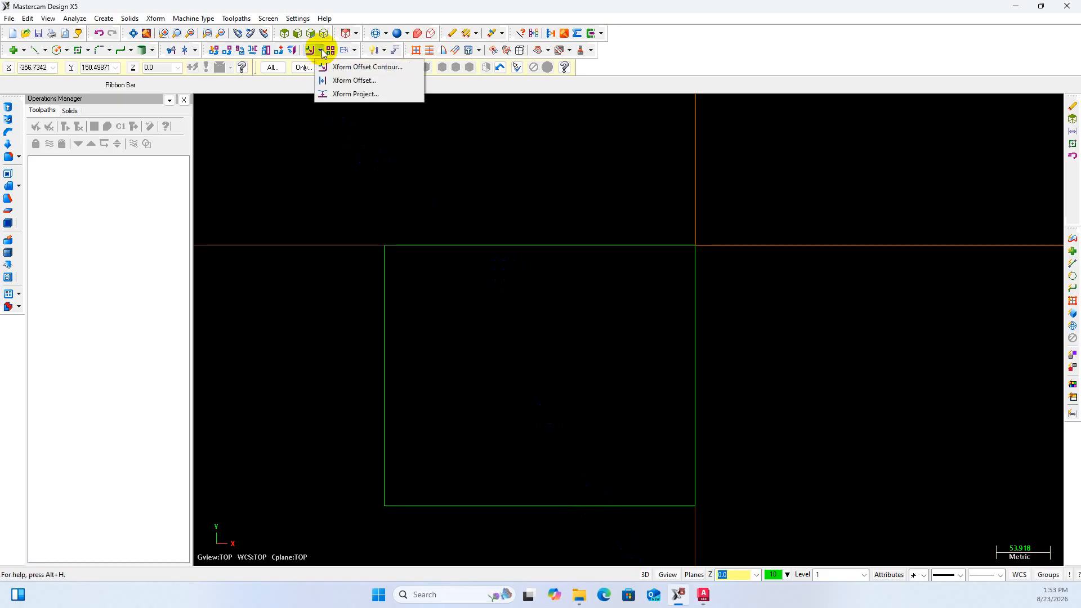
{"action": "left_click", "coordinate": [334, 80]}
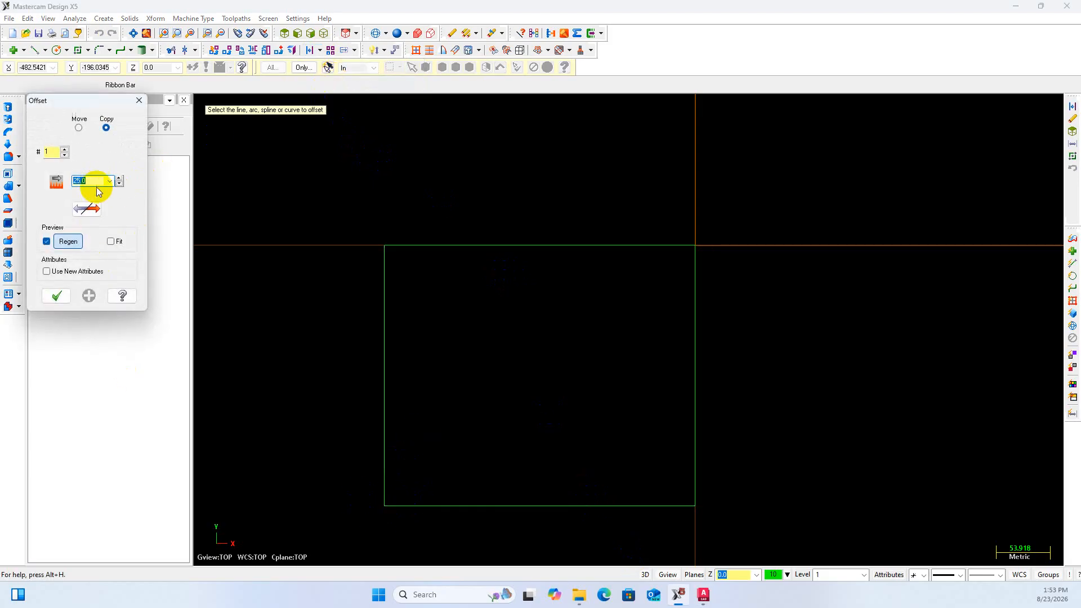
{"action": "type", "text": "1"}
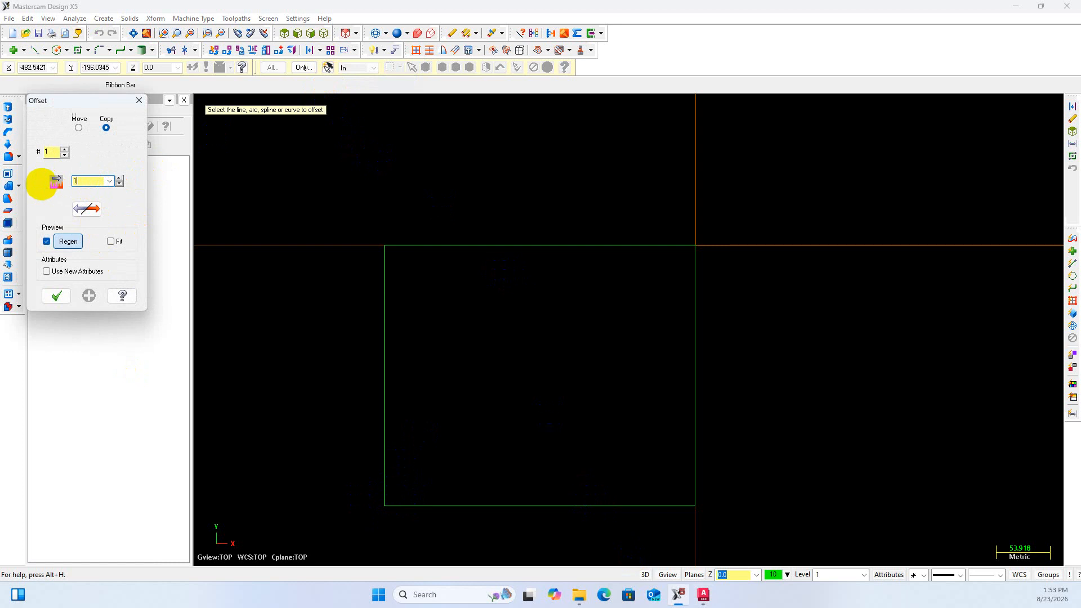
{"action": "type", "text": "5"}
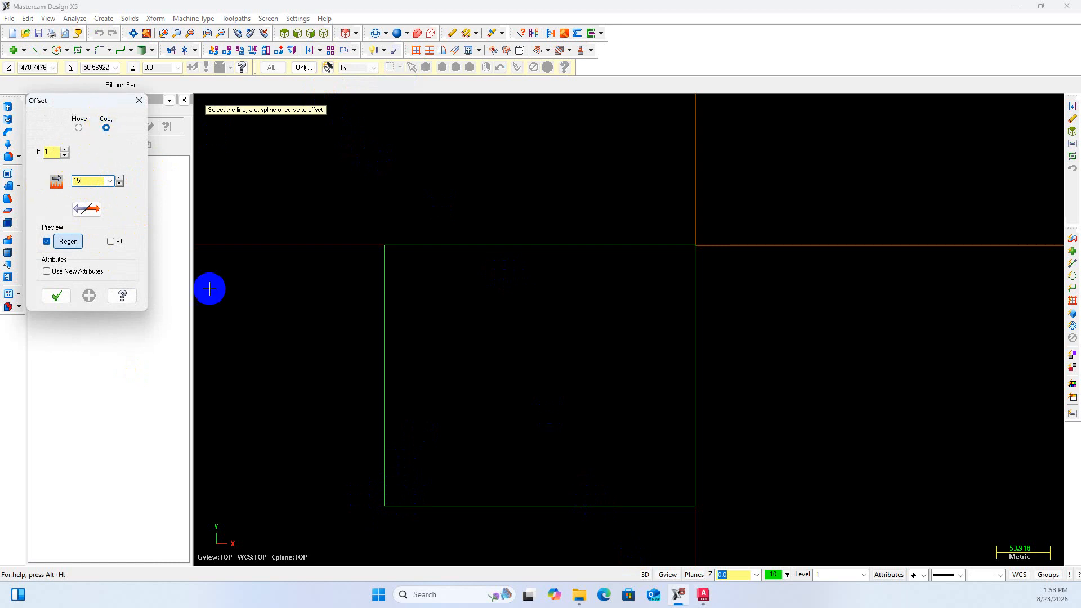
{"action": "left_click", "coordinate": [385, 419]}
{"action": "left_click", "coordinate": [398, 422]}
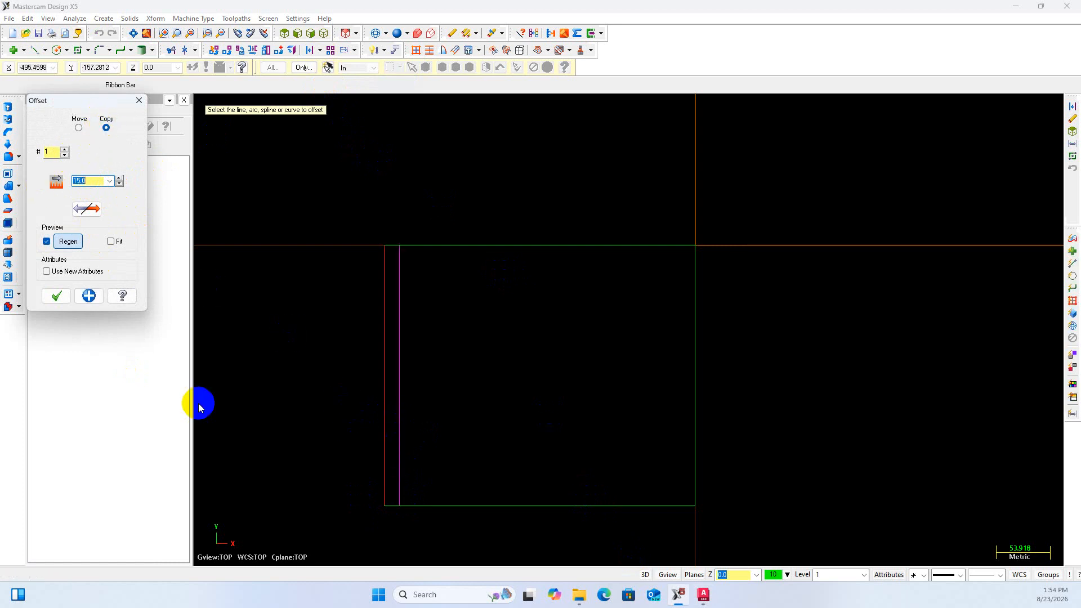
{"action": "left_click", "coordinate": [87, 296]}
{"action": "left_click", "coordinate": [458, 504]}
{"action": "left_click", "coordinate": [428, 483]}
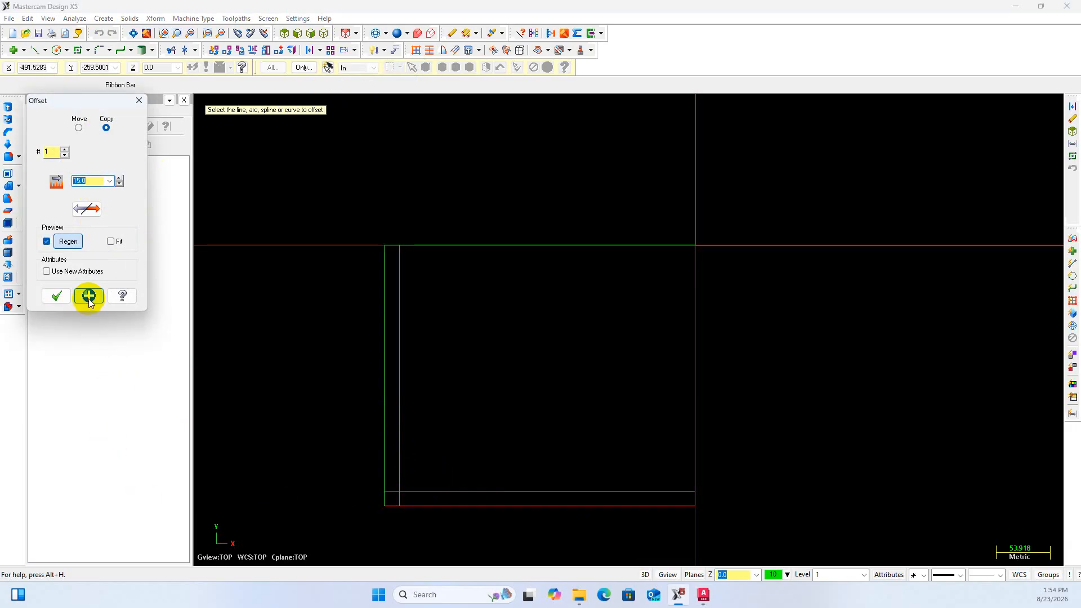
Switch to the TOP PLATE drawing in AutoCAD and examine the ordinate dimensions of the upper-left and lower-left corner holes
{"action": "left_click", "coordinate": [703, 595]}
{"action": "scroll", "coordinate": [249, 363], "scroll_direction": "down", "scroll_amount": 6}
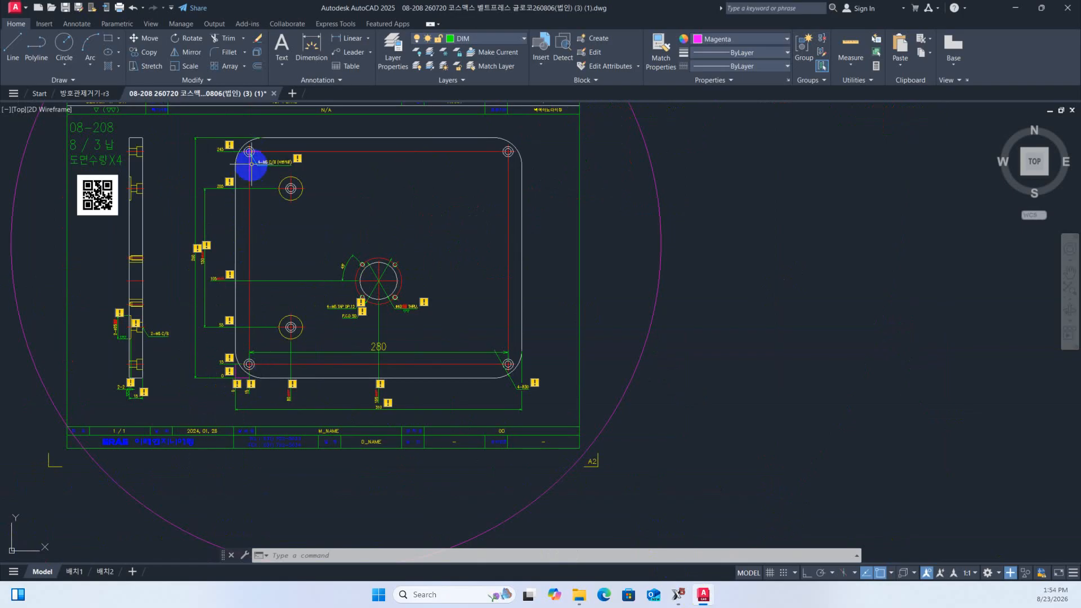
{"action": "scroll", "coordinate": [250, 163], "scroll_direction": "up", "scroll_amount": 2}
{"action": "scroll", "coordinate": [218, 152], "scroll_direction": "up", "scroll_amount": 2}
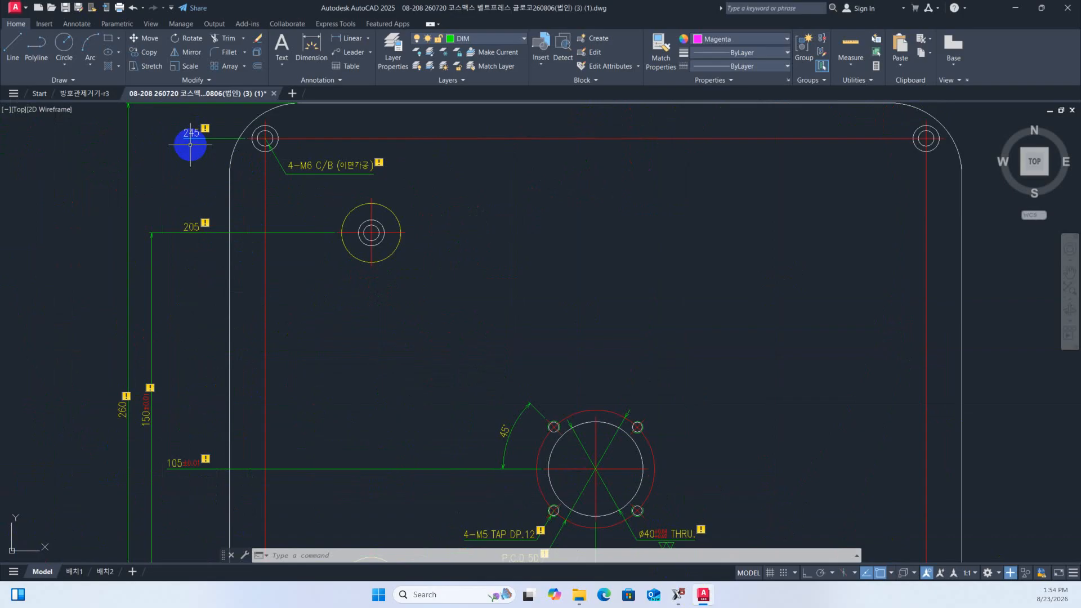
{"action": "scroll", "coordinate": [191, 145], "scroll_direction": "down", "scroll_amount": 2}
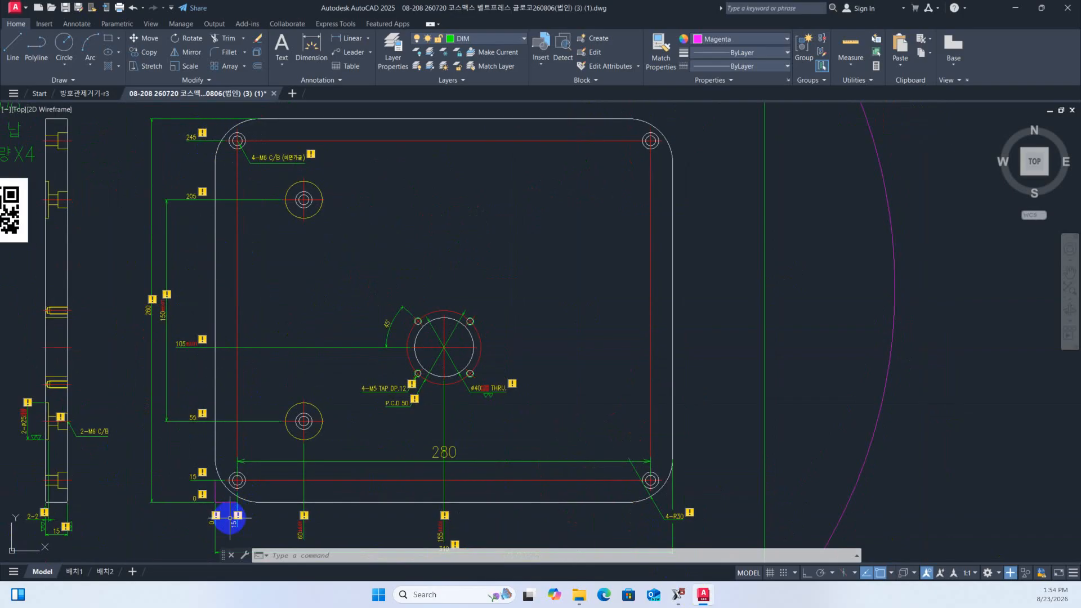
{"action": "scroll", "coordinate": [236, 522], "scroll_direction": "up", "scroll_amount": 4}
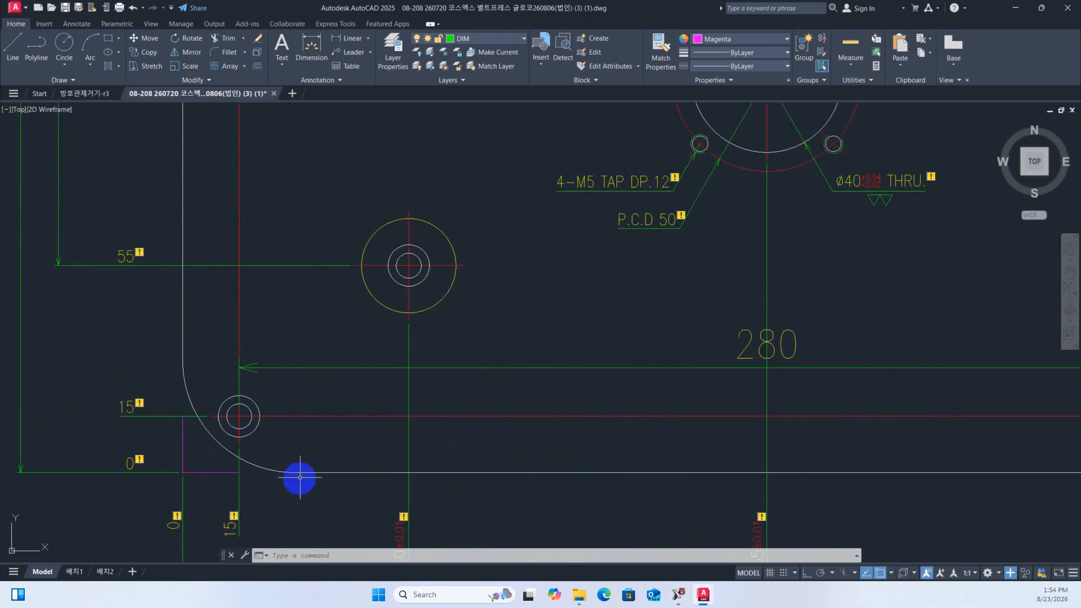
{"action": "scroll", "coordinate": [184, 473], "scroll_direction": "down", "scroll_amount": 6}
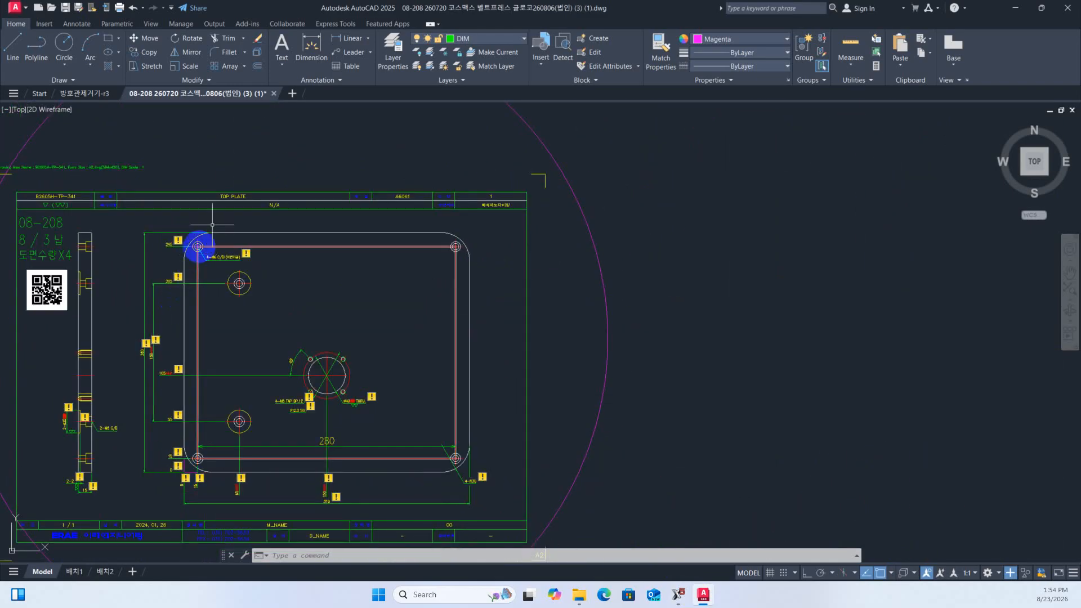
Measure the vertical distance from the upper-left corner hole's centre to the plate's bottom edge without keeping the dimension, and return to Mastercam
{"action": "left_click", "coordinate": [355, 39]}
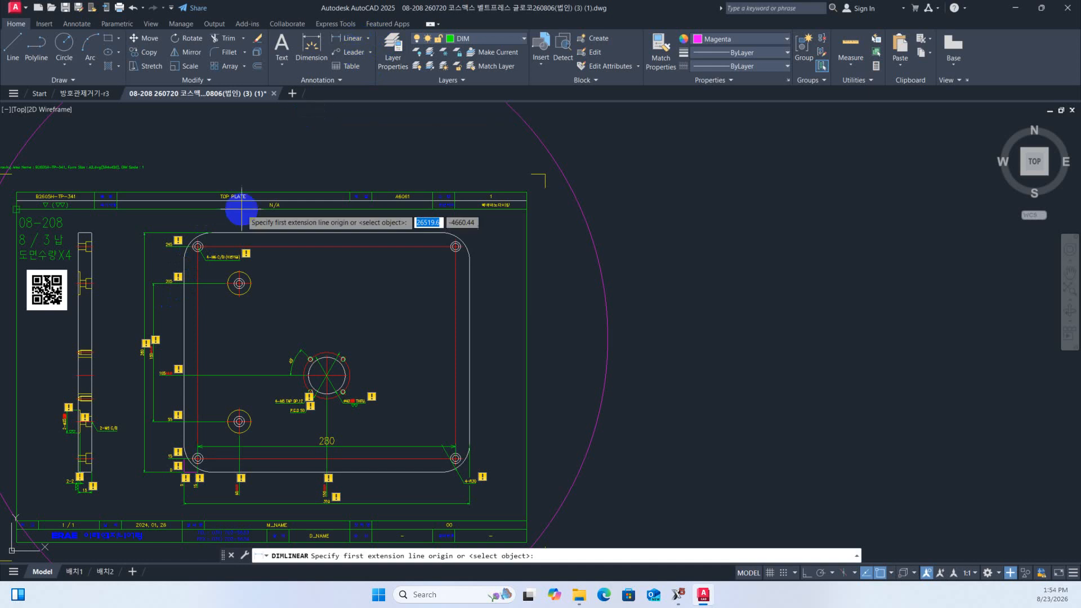
{"action": "scroll", "coordinate": [203, 248], "scroll_direction": "up", "scroll_amount": 10}
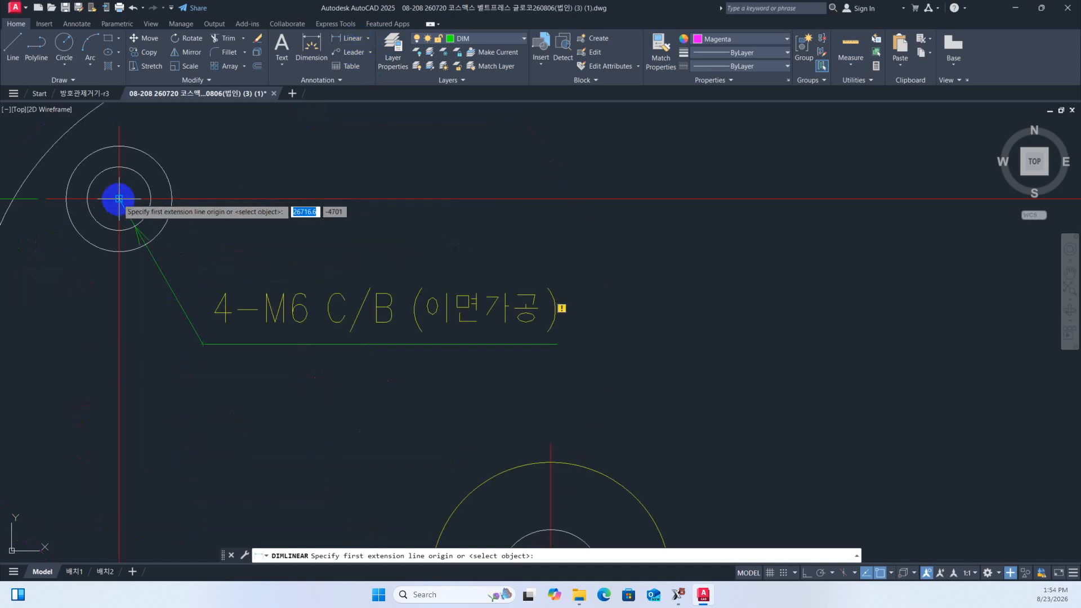
{"action": "left_click", "coordinate": [118, 198]}
{"action": "scroll", "coordinate": [265, 203], "scroll_direction": "down", "scroll_amount": 10}
{"action": "scroll", "coordinate": [232, 410], "scroll_direction": "up", "scroll_amount": 8}
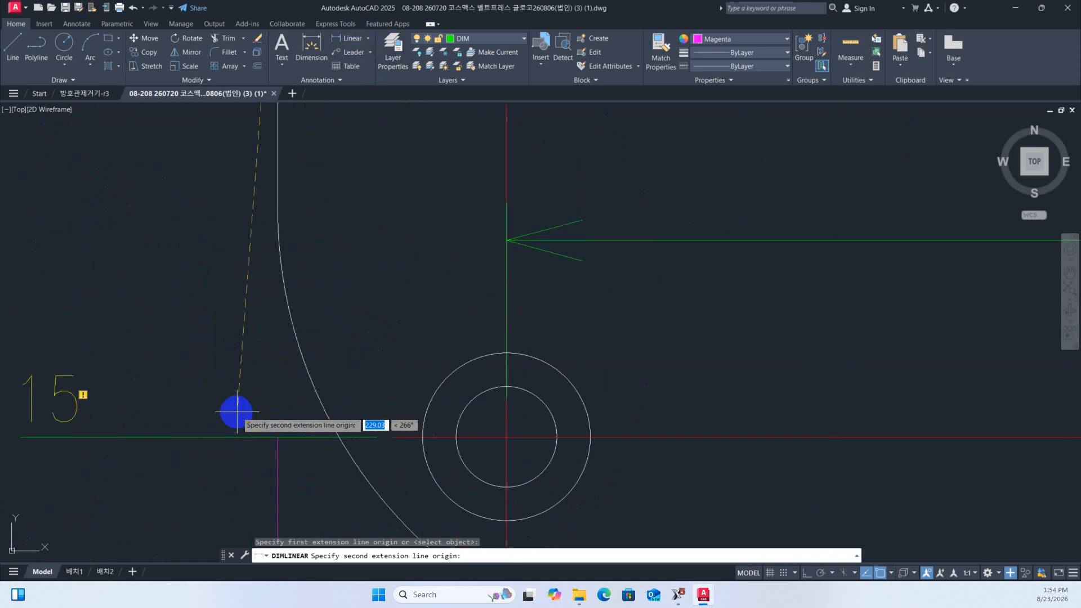
{"action": "scroll", "coordinate": [325, 376], "scroll_direction": "down", "scroll_amount": 3}
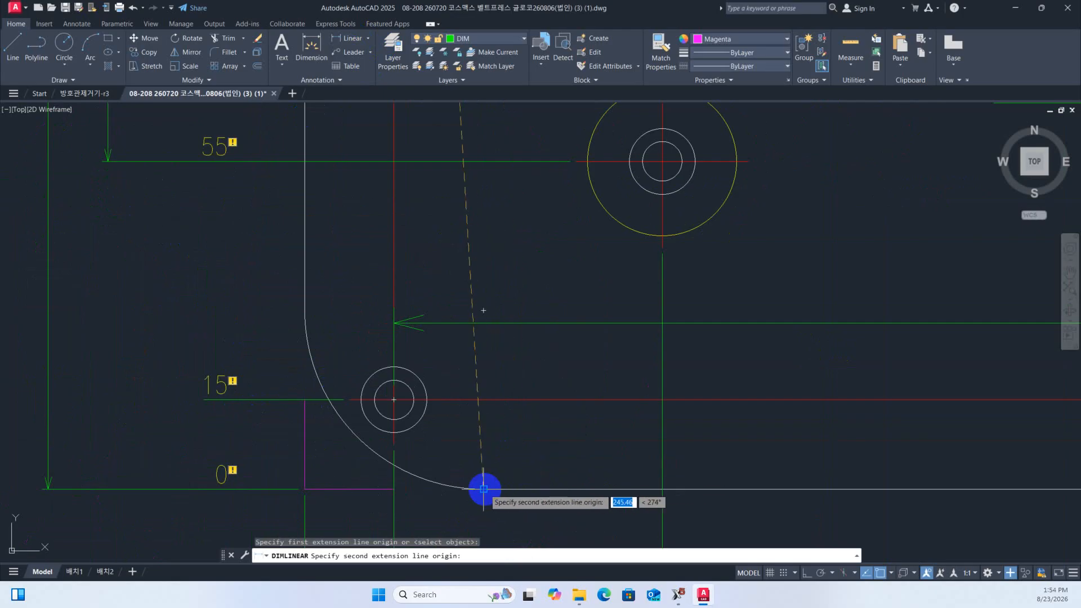
{"action": "left_click", "coordinate": [482, 489]}
{"action": "scroll", "coordinate": [411, 431], "scroll_direction": "down", "scroll_amount": 5}
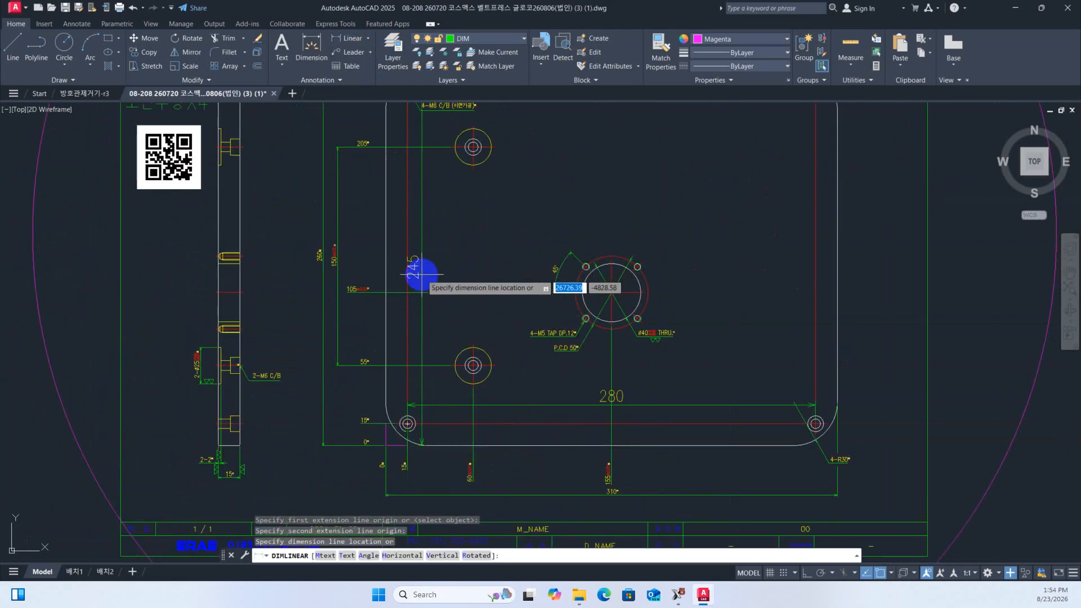
{"action": "key", "text": "Escape"}
{"action": "left_click", "coordinate": [678, 594]}
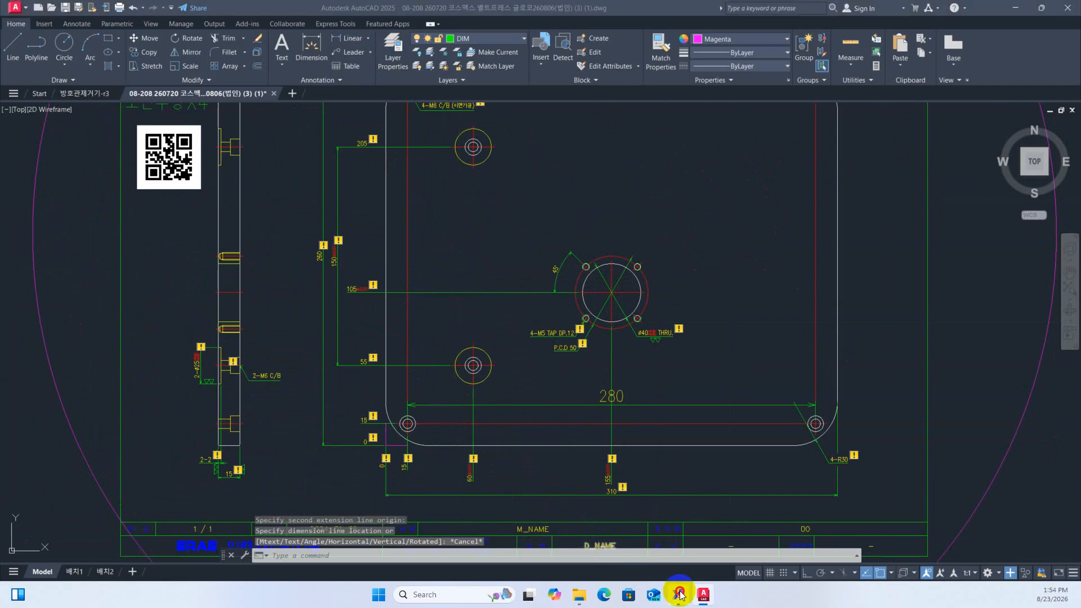
Accept the bottom edge's 15 mm offset and offset another copy of the bottom edge 245 mm upward
{"action": "left_click", "coordinate": [400, 257]}
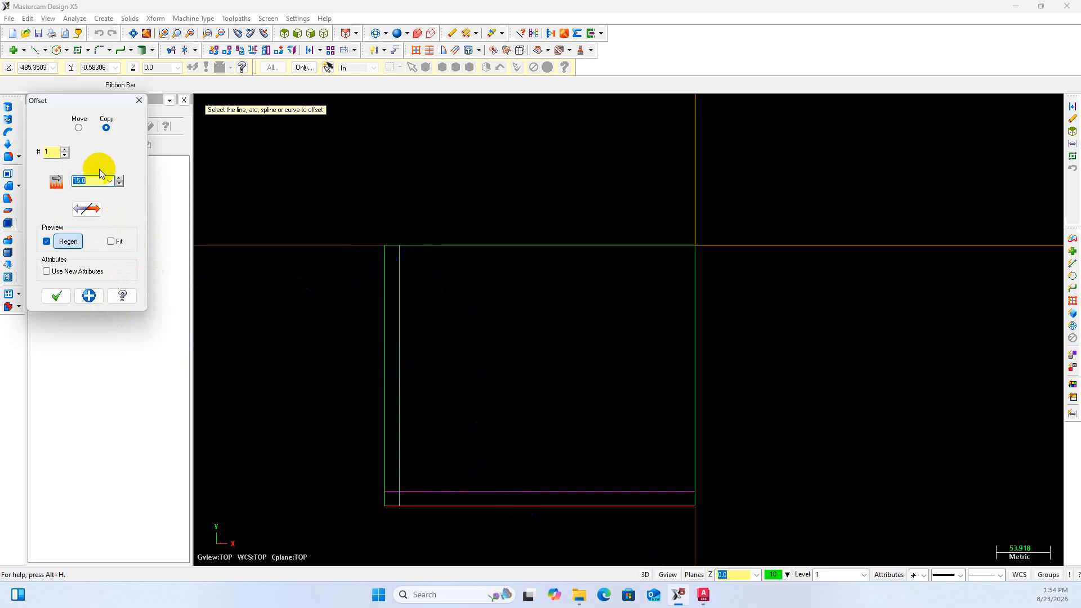
{"action": "left_click", "coordinate": [89, 296]}
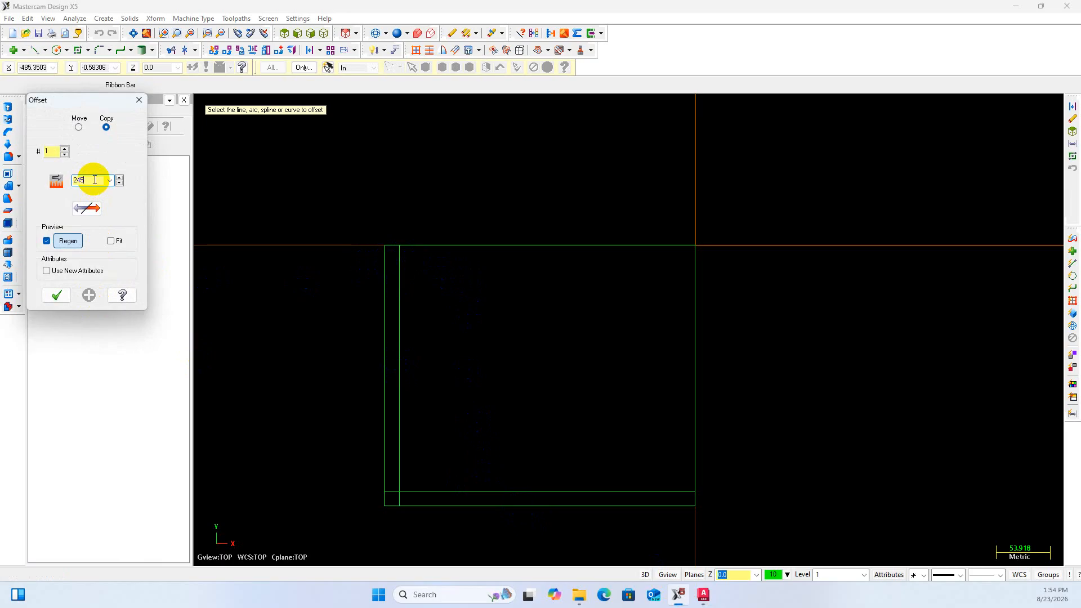
{"action": "left_click", "coordinate": [458, 504]}
{"action": "left_click", "coordinate": [449, 318]}
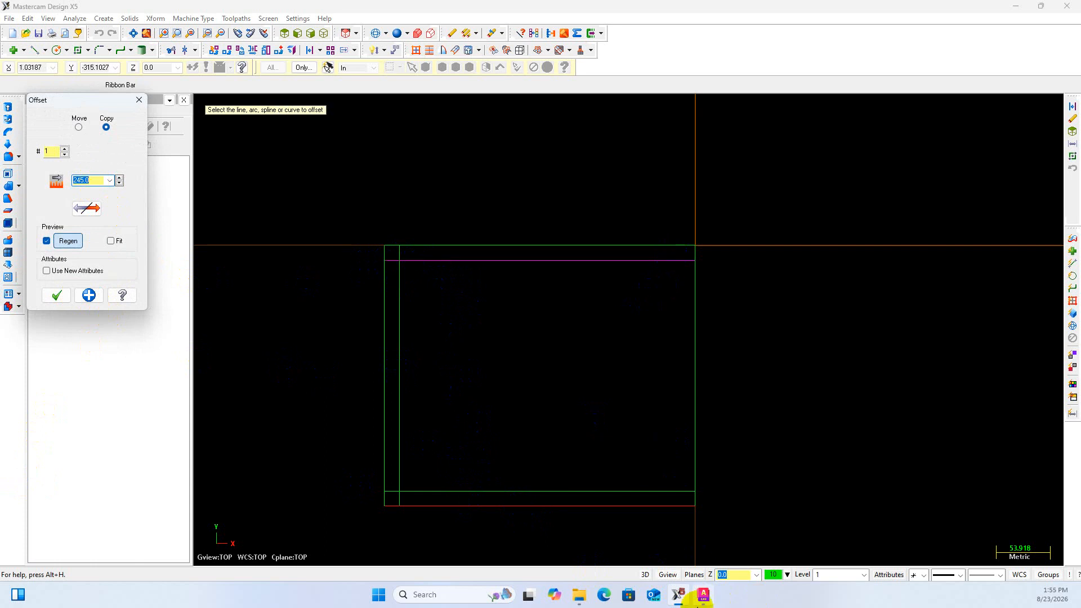
Check the lower corner-hole spacing in AutoCAD, and offset the left inner vertical line 280 mm to the right in Mastercam
{"action": "left_click", "coordinate": [704, 596]}
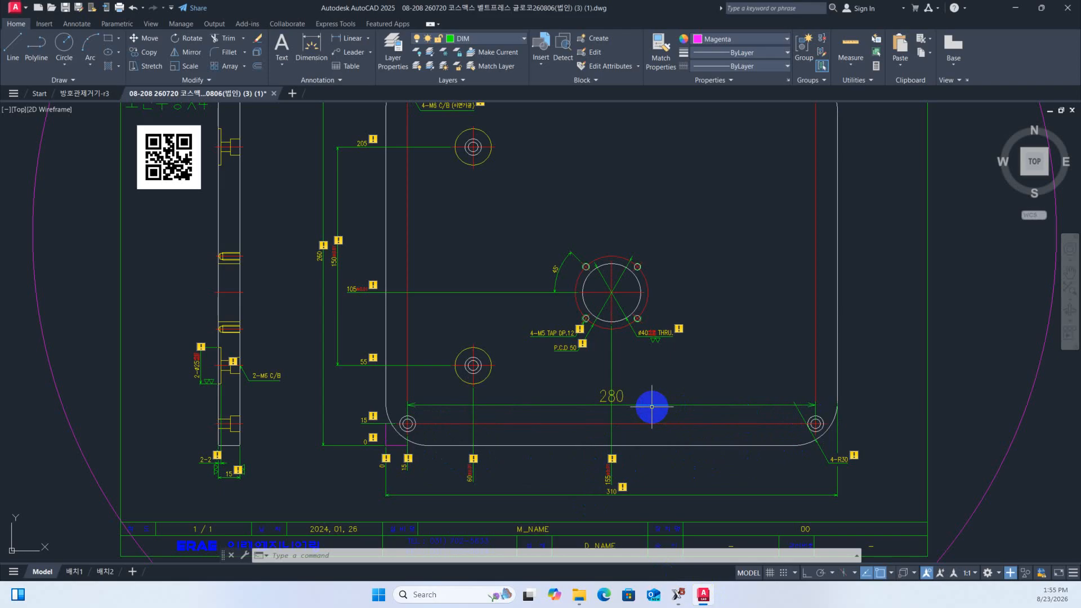
{"action": "left_click", "coordinate": [679, 594]}
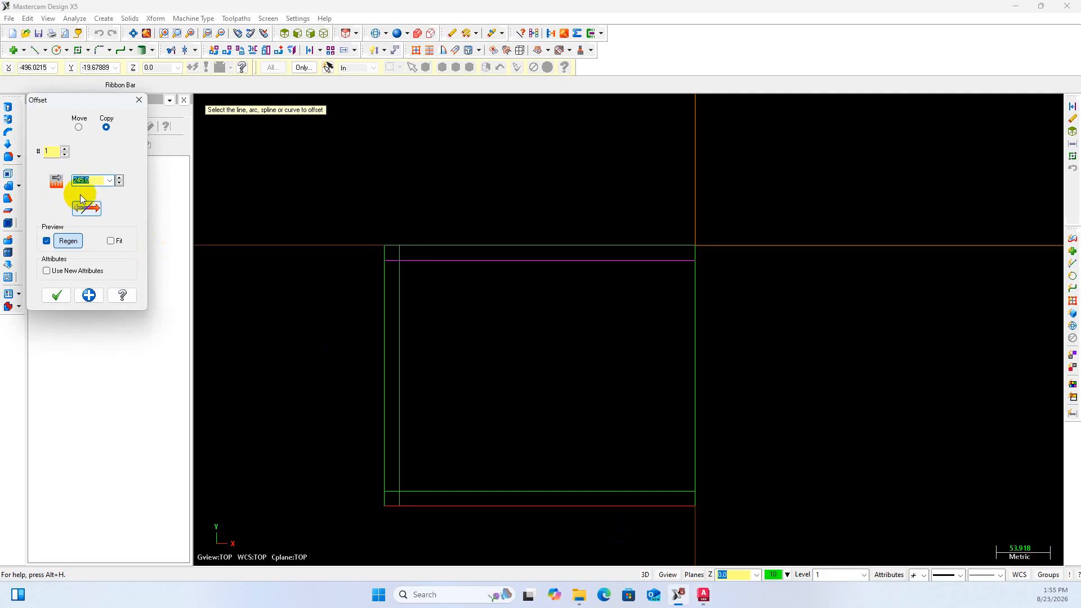
{"action": "left_click", "coordinate": [94, 298]}
{"action": "left_click", "coordinate": [90, 181]}
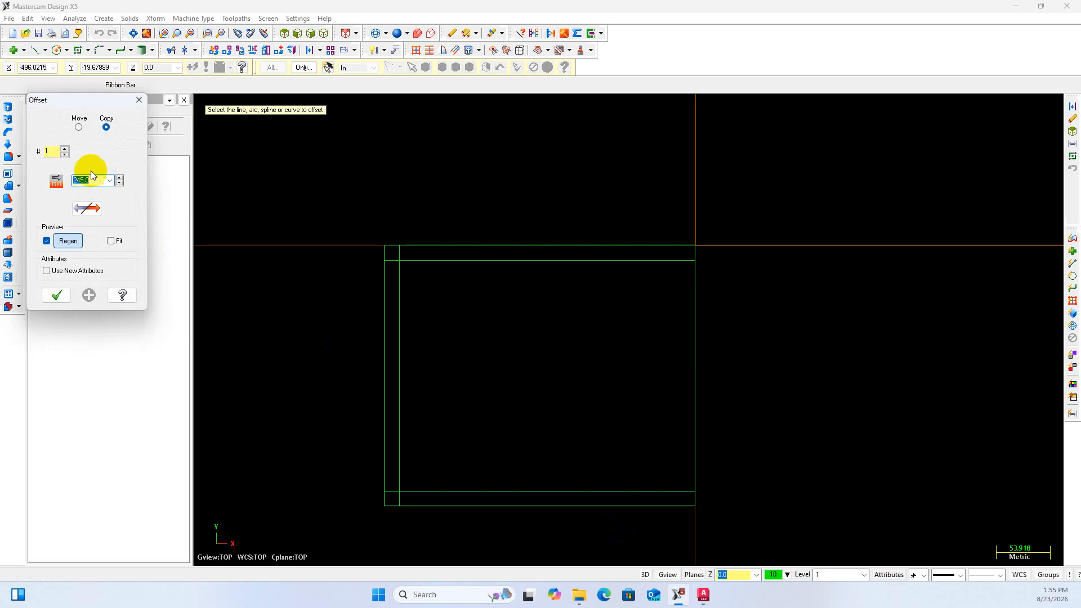
{"action": "type", "text": "280"}
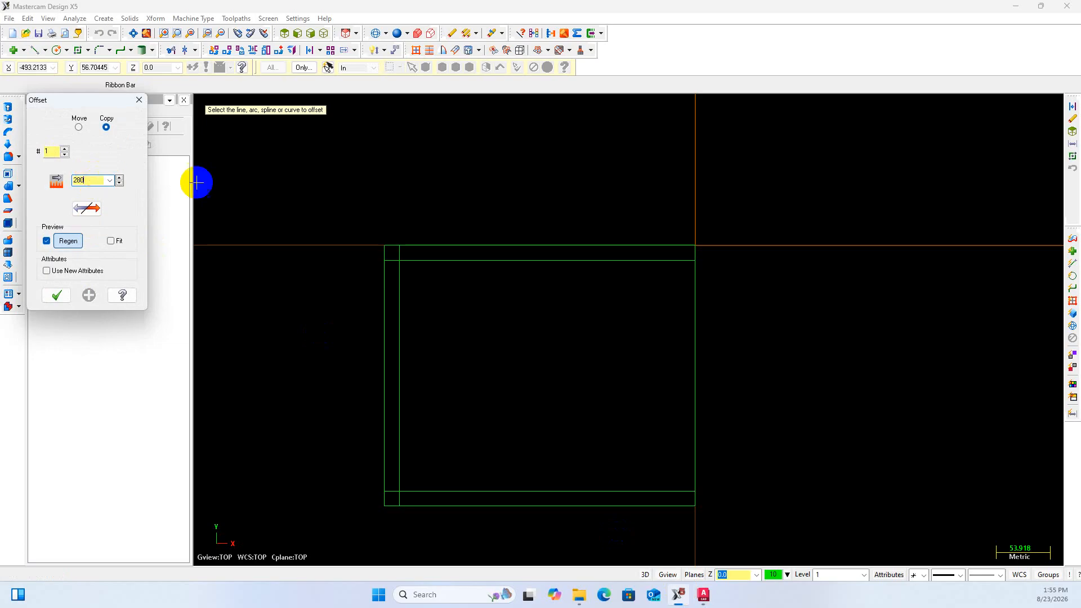
{"action": "left_click", "coordinate": [408, 363]}
{"action": "left_click", "coordinate": [613, 365]}
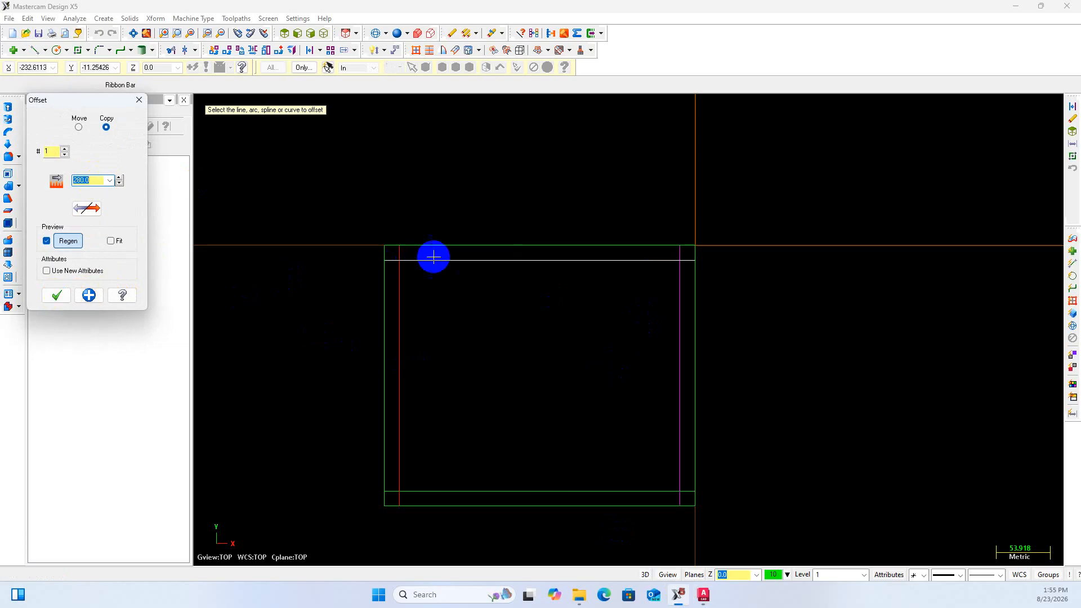
Accept the 280 mm line offset in Mastercam, and examine the corner holes and their counterbore callout in the AutoCAD drawing
{"action": "left_click", "coordinate": [71, 299]}
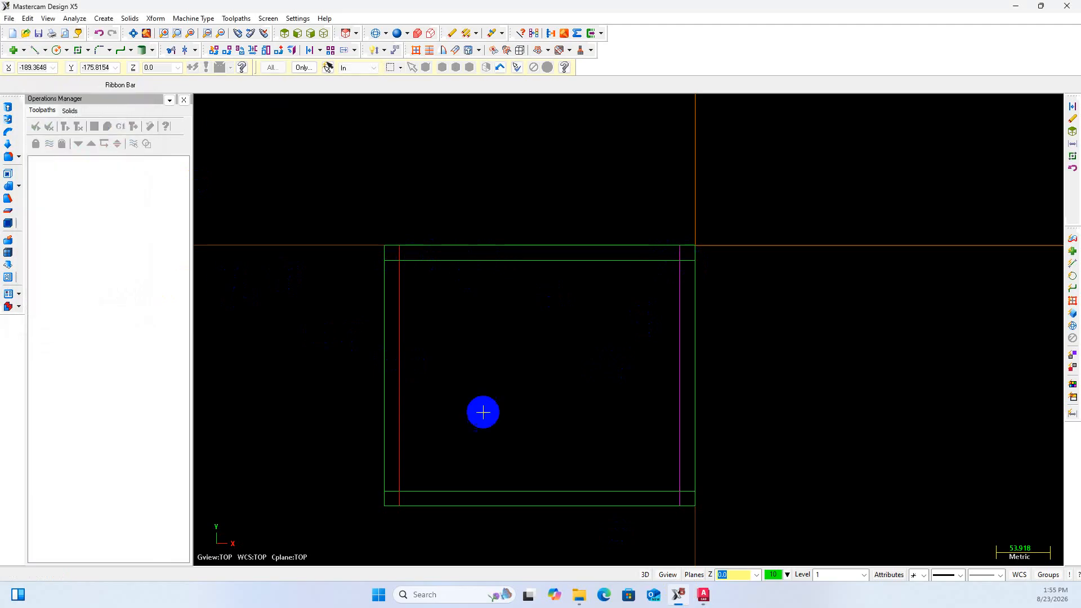
{"action": "mouse_move", "coordinate": [703, 594]}
{"action": "left_click", "coordinate": [682, 569]}
{"action": "scroll", "coordinate": [420, 441], "scroll_direction": "up", "scroll_amount": 6}
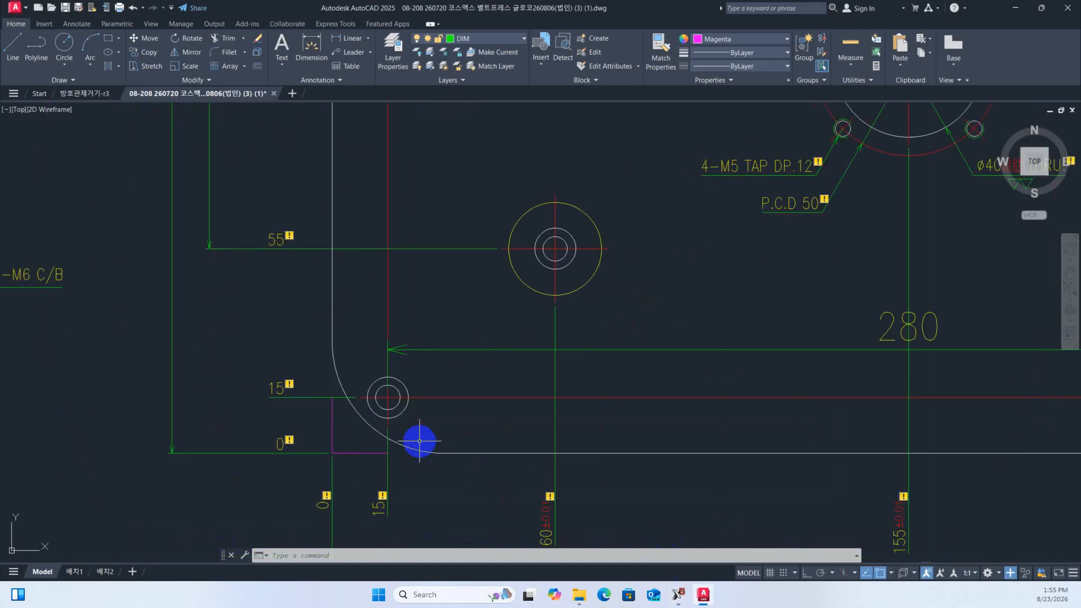
{"action": "scroll", "coordinate": [387, 431], "scroll_direction": "down", "scroll_amount": 6}
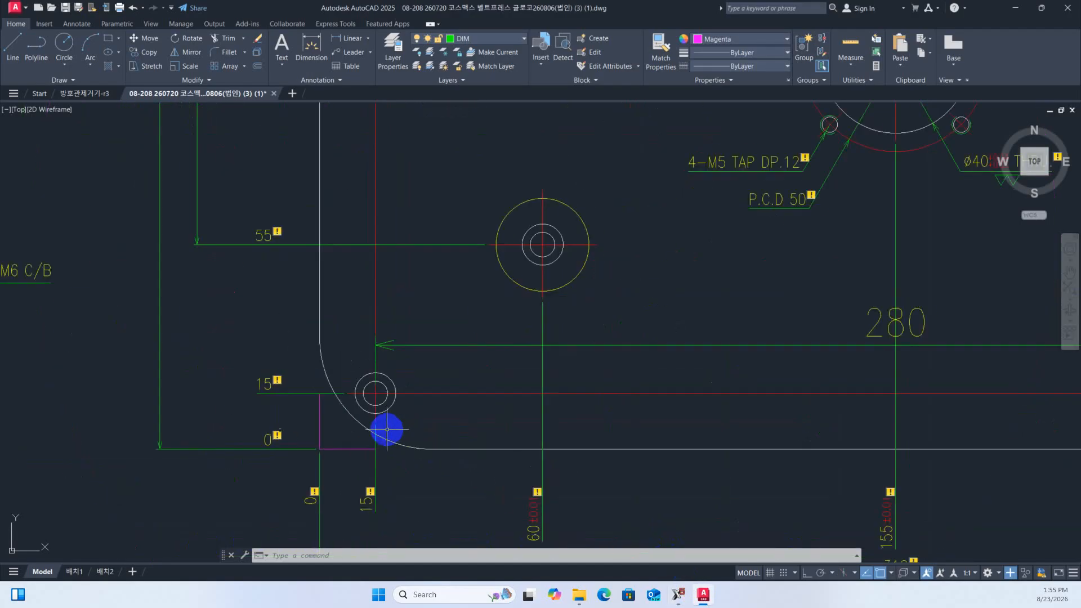
{"action": "scroll", "coordinate": [808, 420], "scroll_direction": "up", "scroll_amount": 2}
{"action": "scroll", "coordinate": [809, 420], "scroll_direction": "down", "scroll_amount": 4}
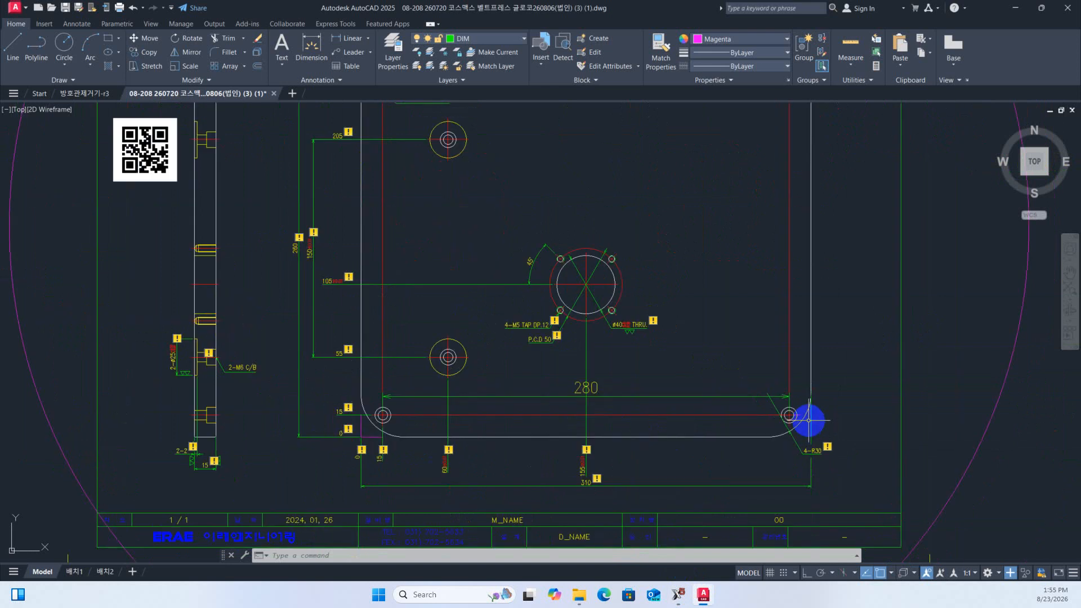
{"action": "scroll", "coordinate": [563, 228], "scroll_direction": "up", "scroll_amount": 6}
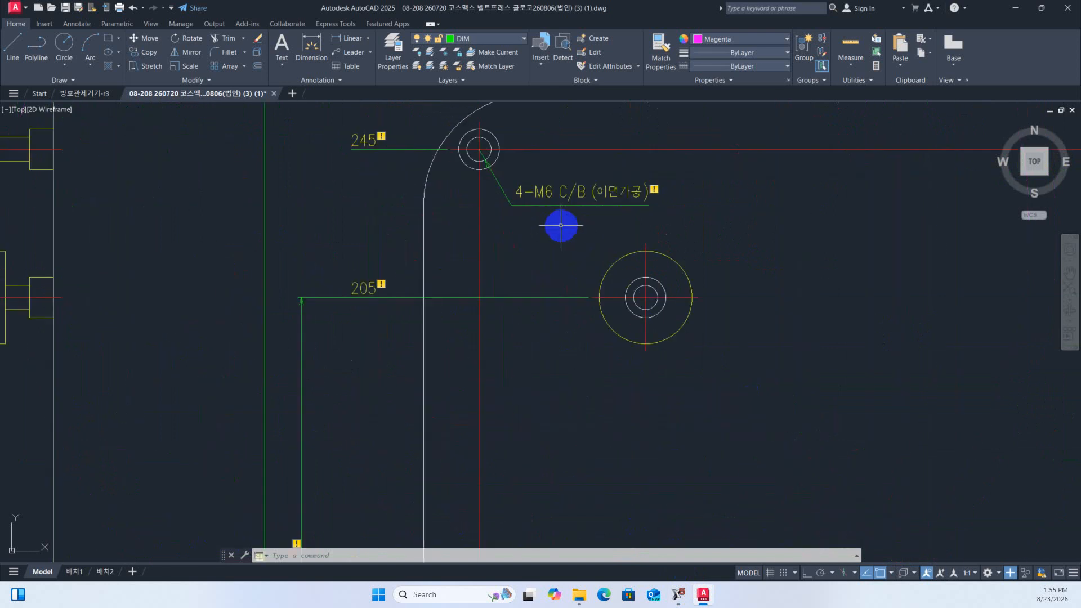
{"action": "scroll", "coordinate": [556, 186], "scroll_direction": "up", "scroll_amount": 4}
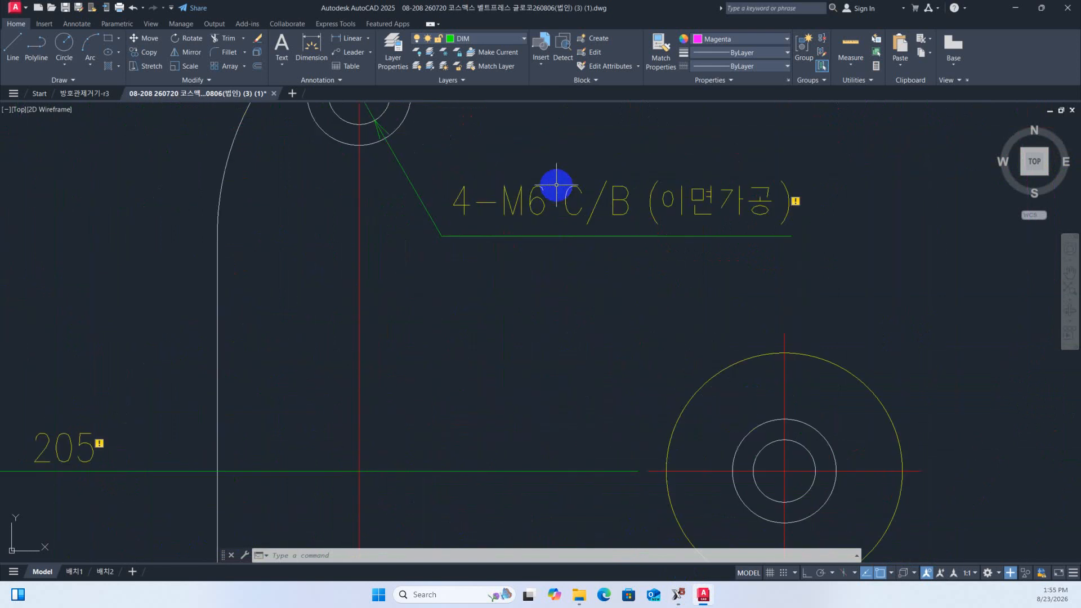
{"action": "scroll", "coordinate": [541, 185], "scroll_direction": "down", "scroll_amount": 8}
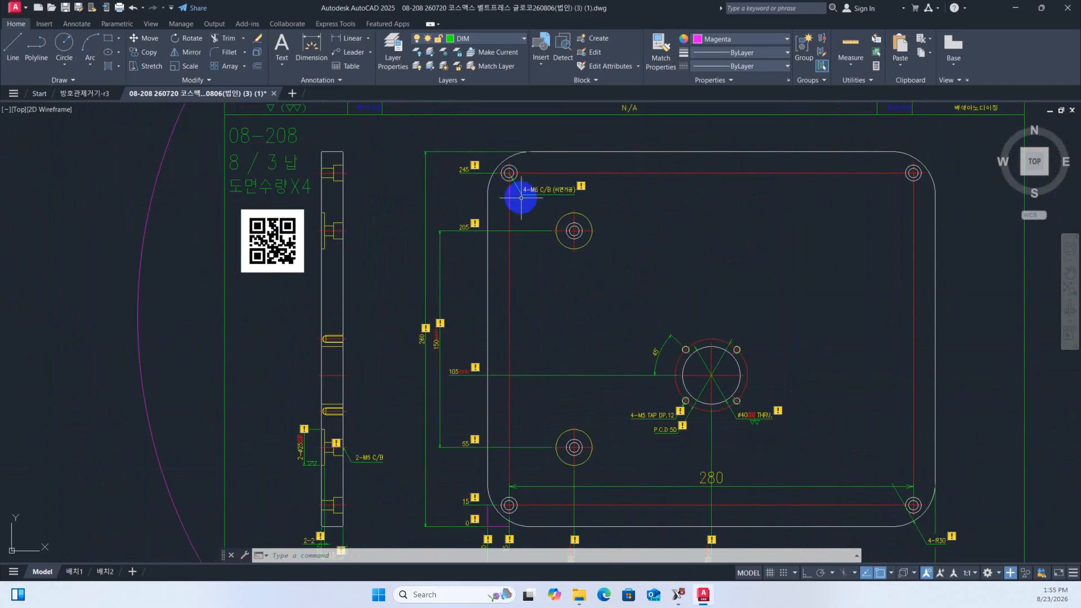
{"action": "scroll", "coordinate": [521, 195], "scroll_direction": "up", "scroll_amount": 4}
{"action": "scroll", "coordinate": [474, 175], "scroll_direction": "down", "scroll_amount": 4}
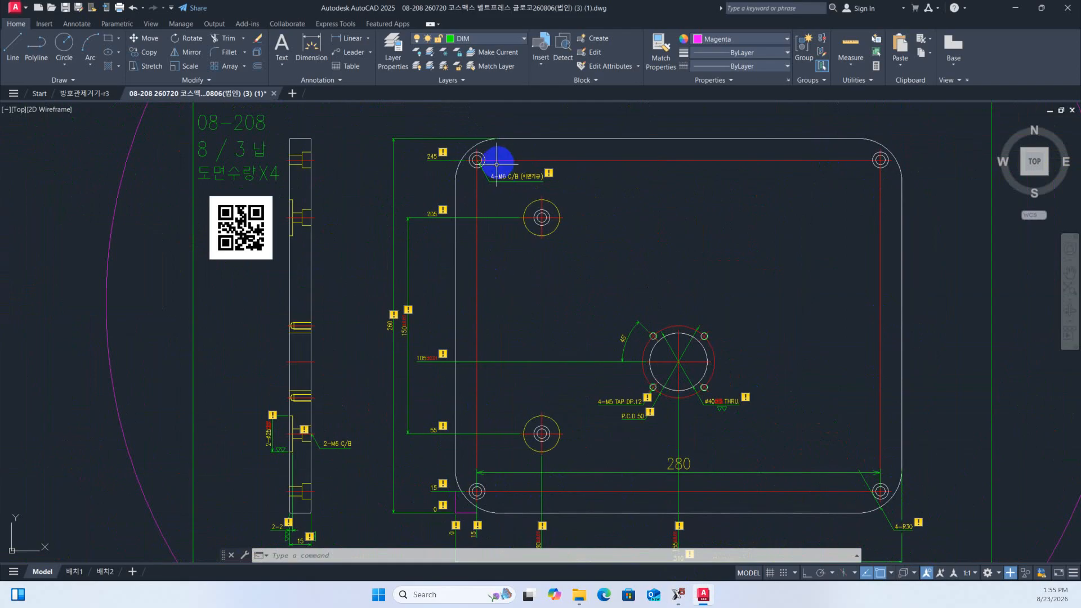
{"action": "scroll", "coordinate": [494, 178], "scroll_direction": "up", "scroll_amount": 2}
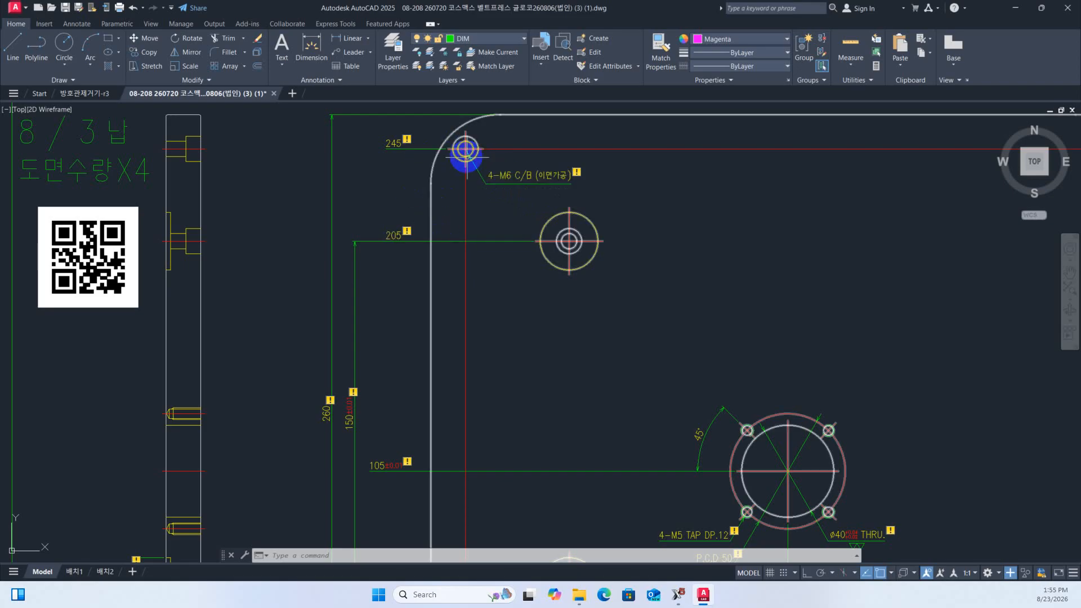
Add a diameter dimension to the inner circle of the plate's upper-left corner hole
{"action": "left_click", "coordinate": [368, 41]}
{"action": "left_click", "coordinate": [359, 170]}
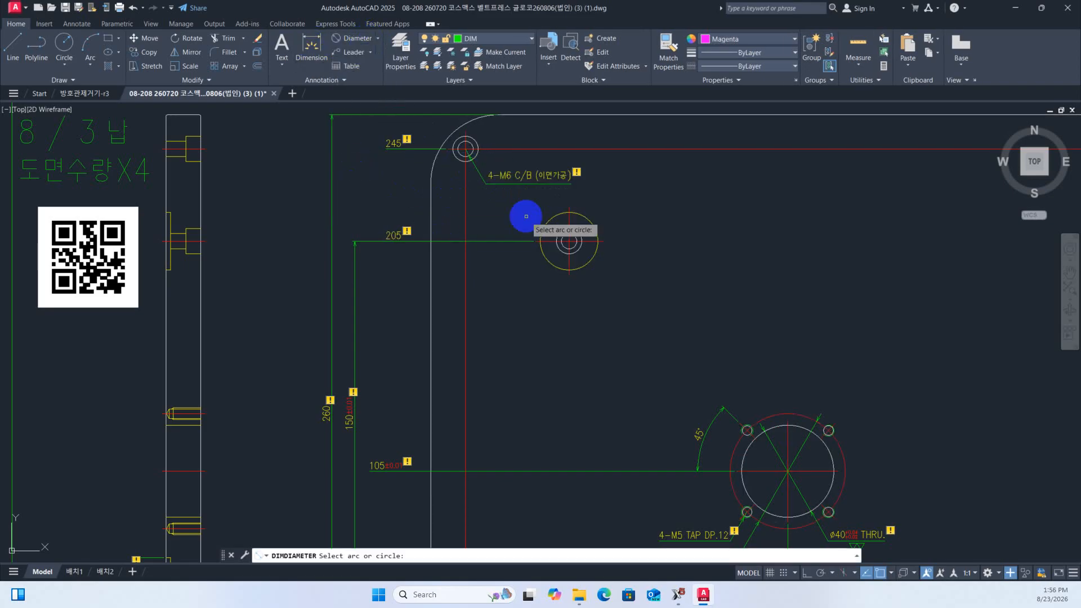
{"action": "scroll", "coordinate": [456, 144], "scroll_direction": "up", "scroll_amount": 8}
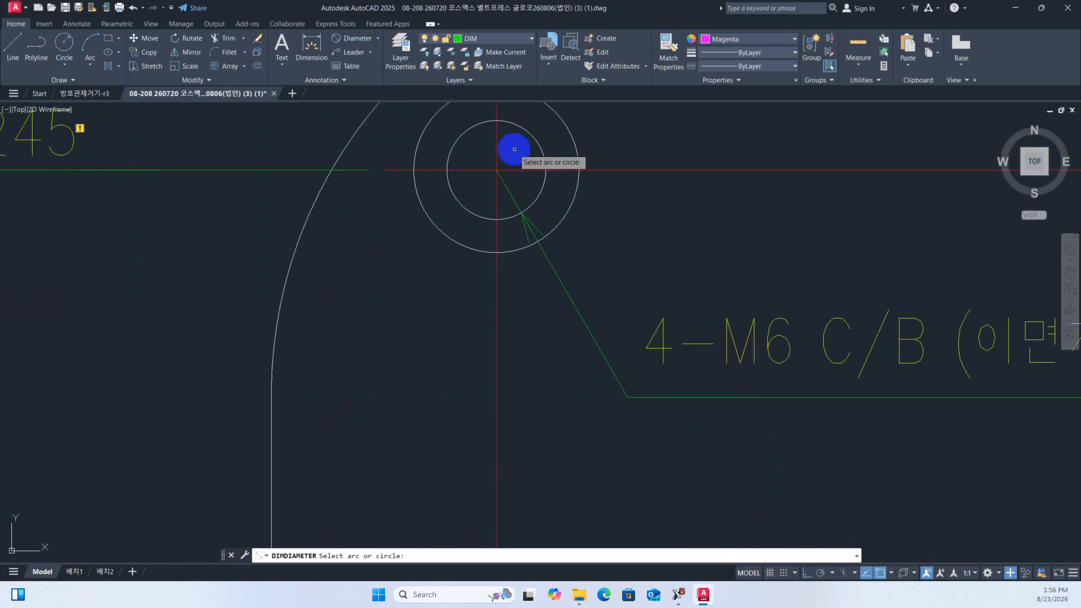
{"action": "left_click", "coordinate": [535, 146]}
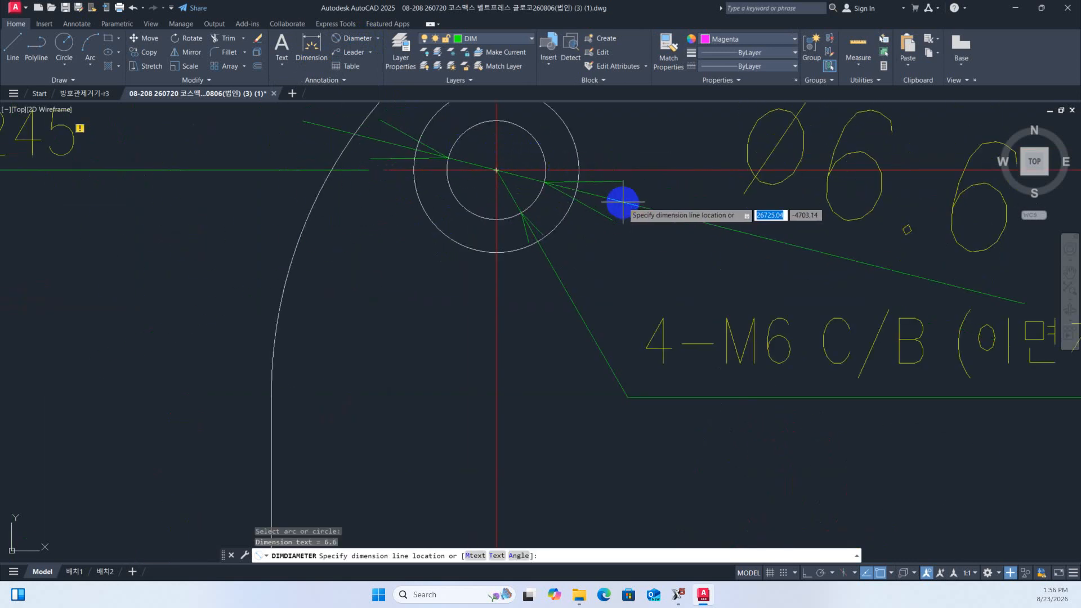
{"action": "scroll", "coordinate": [622, 202], "scroll_direction": "down", "scroll_amount": 4}
{"action": "left_click", "coordinate": [632, 152]}
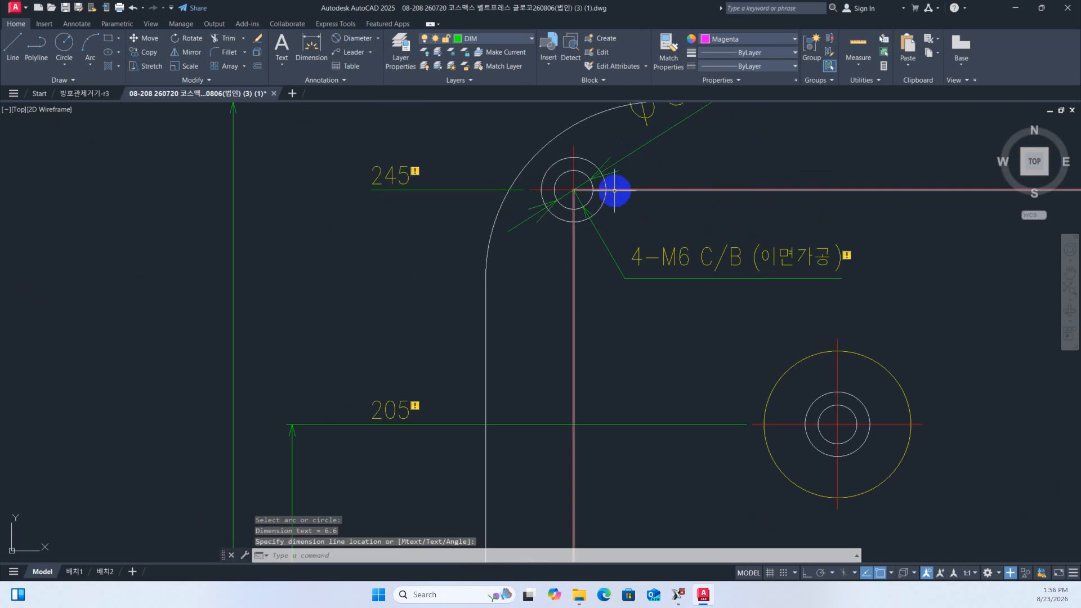
Add a diameter dimension to the outer counterbore circle of the upper-left corner hole
{"action": "left_click", "coordinate": [361, 38]}
{"action": "left_click", "coordinate": [607, 188]}
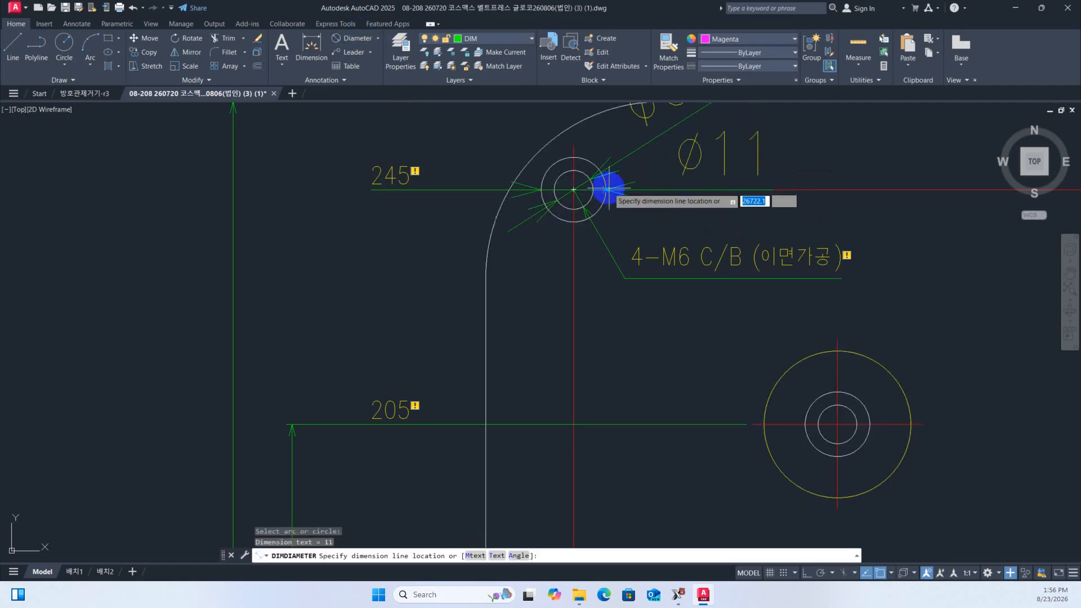
{"action": "left_click", "coordinate": [736, 174]}
{"action": "scroll", "coordinate": [495, 185], "scroll_direction": "down", "scroll_amount": 8}
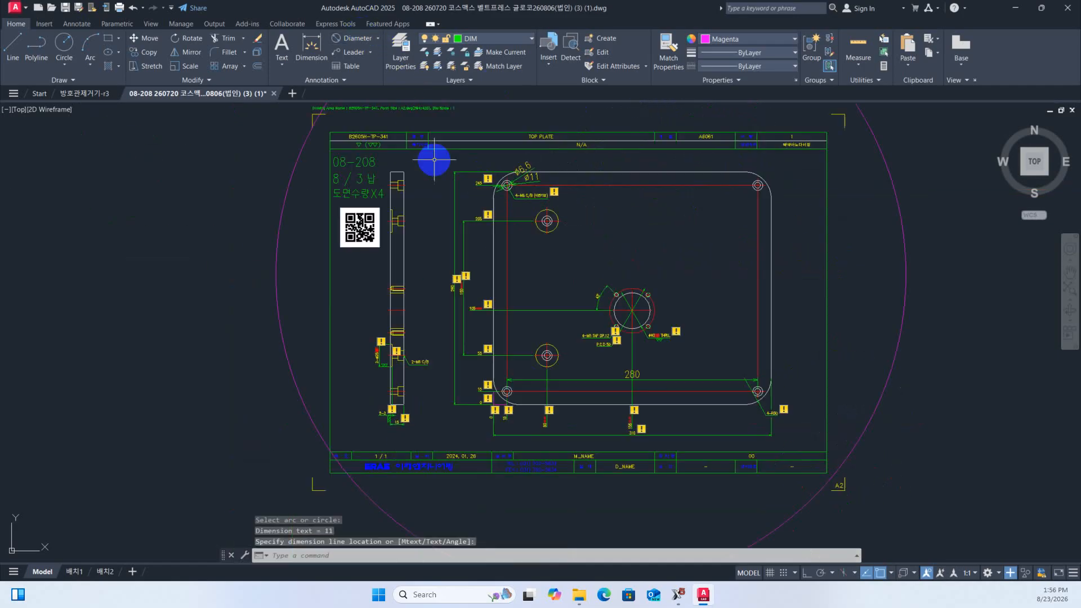
{"action": "scroll", "coordinate": [434, 159], "scroll_direction": "down", "scroll_amount": 4}
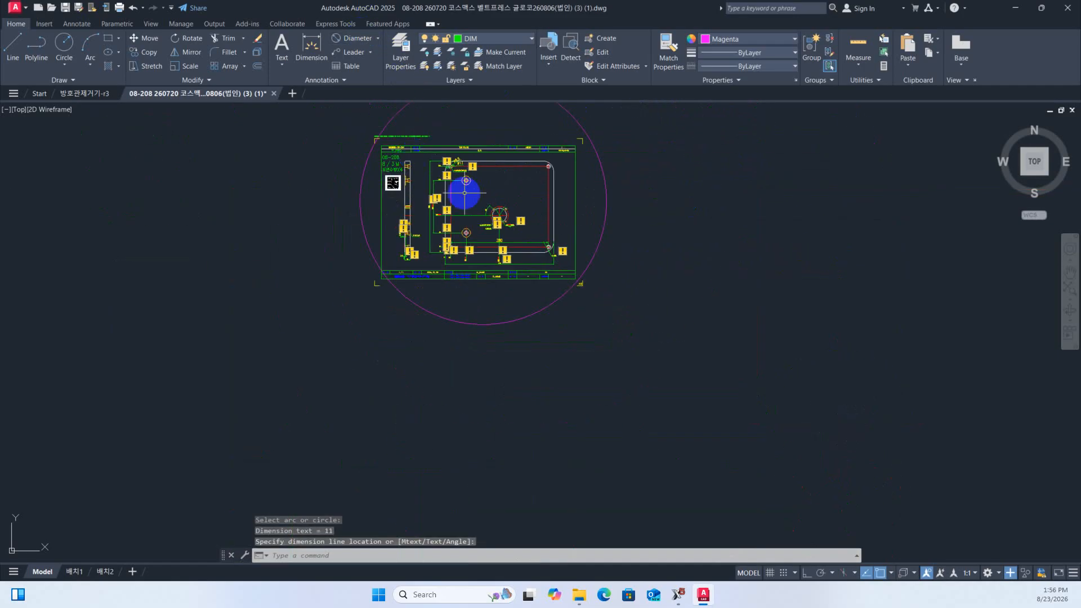
In Mastercam, draw a 6.6 mm diameter circle where the upper and left inner lines cross, checking the hole size in AutoCAD
{"action": "left_click", "coordinate": [681, 594]}
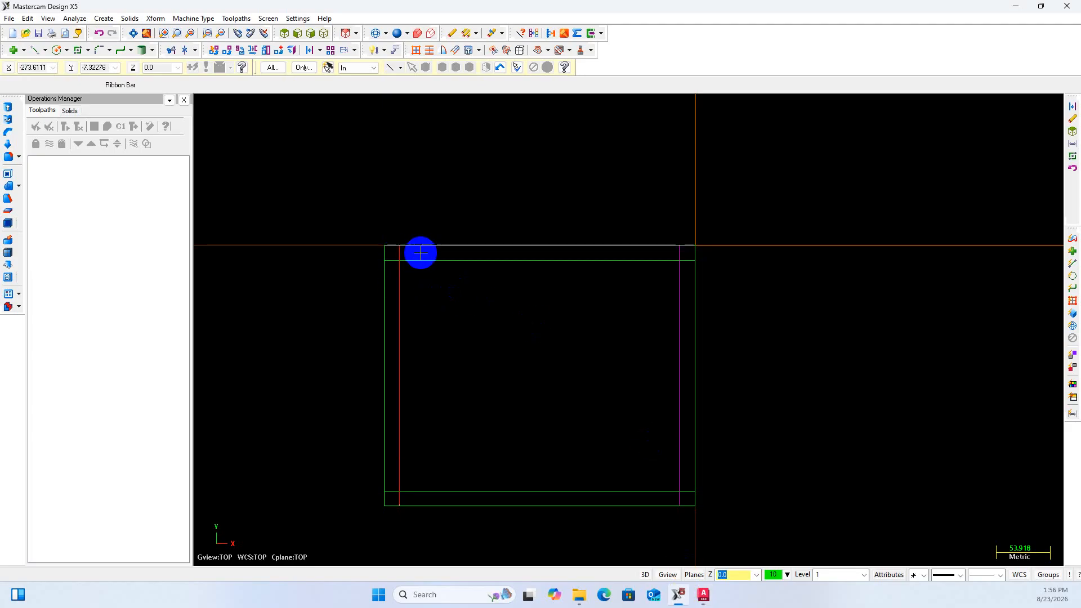
{"action": "left_click", "coordinate": [56, 51]}
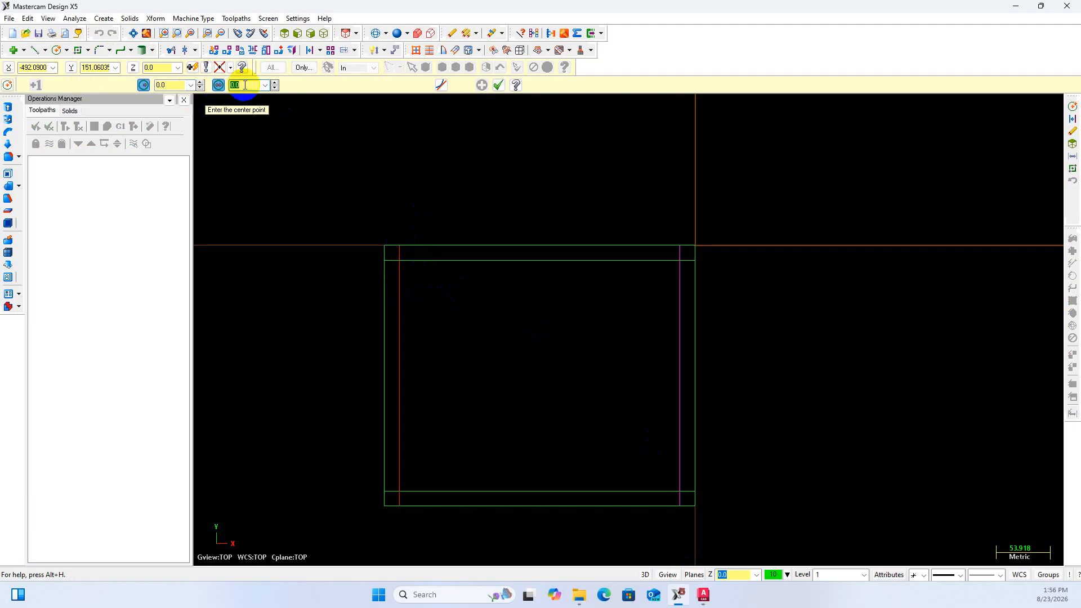
{"action": "left_click", "coordinate": [704, 595]}
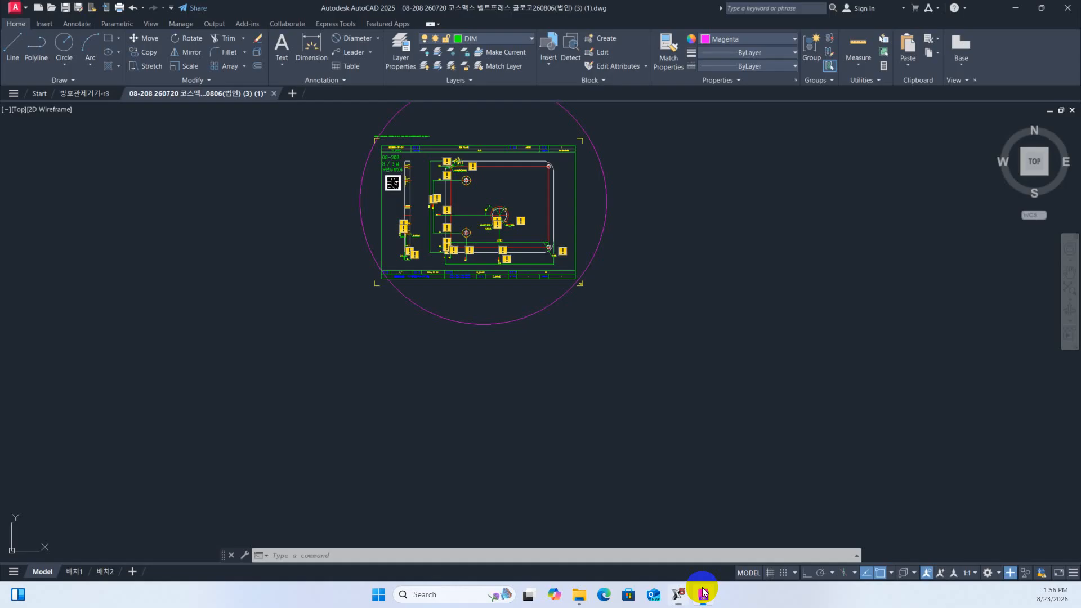
{"action": "scroll", "coordinate": [443, 178], "scroll_direction": "up", "scroll_amount": 6}
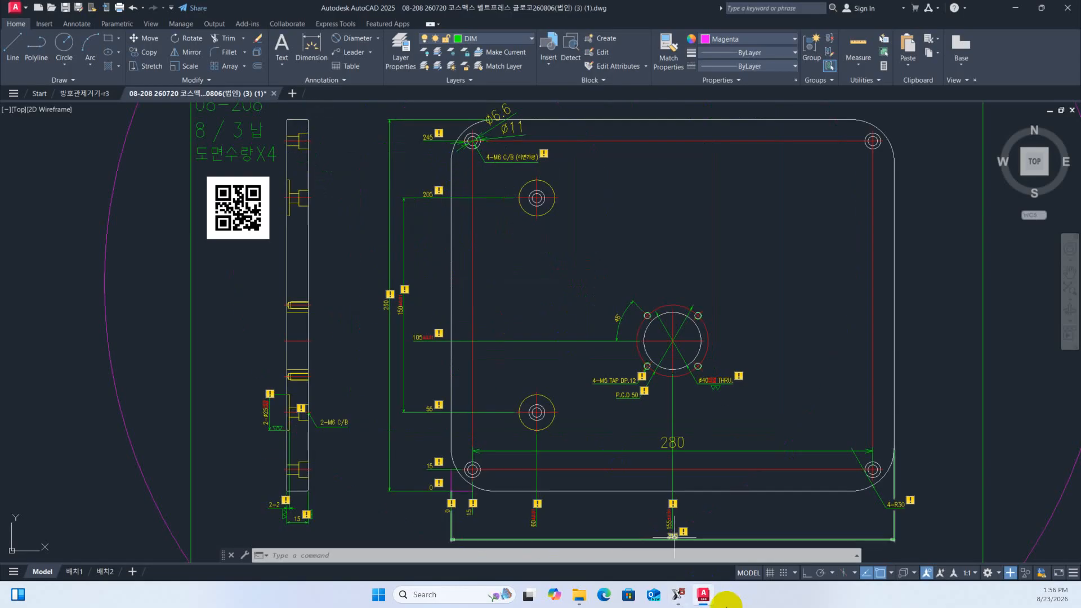
{"action": "left_click", "coordinate": [679, 597]}
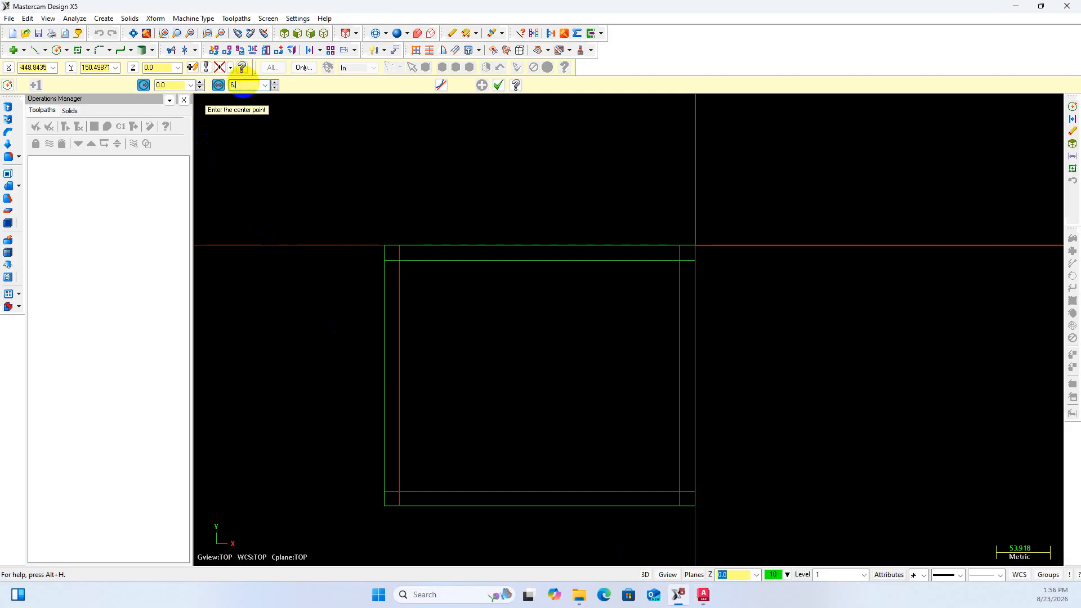
{"action": "left_click", "coordinate": [399, 260]}
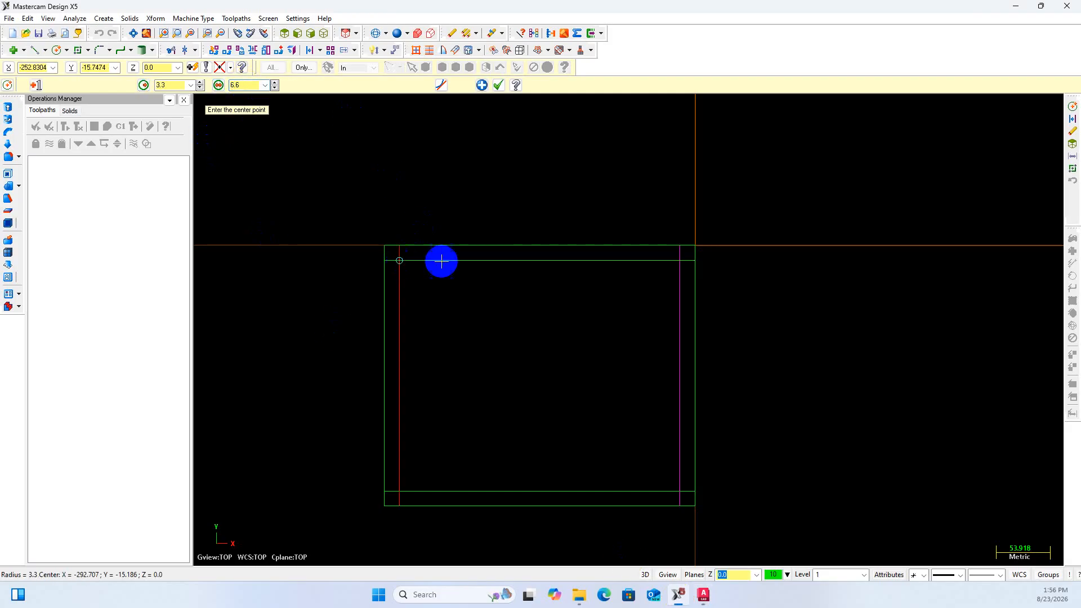
{"action": "left_click", "coordinate": [481, 85]}
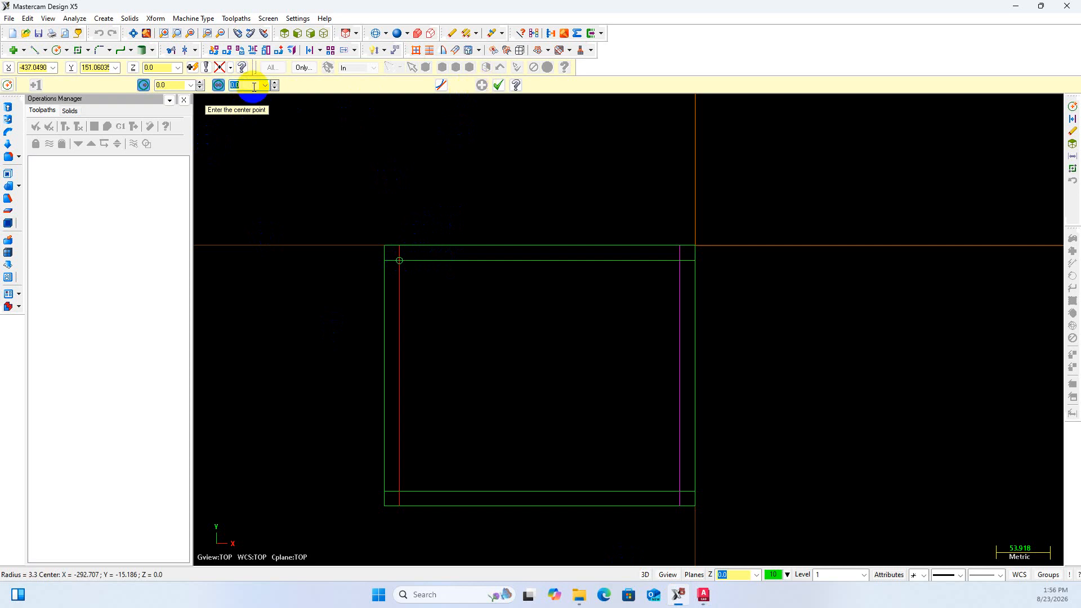
Draw an 11 mm diameter circle around the upper-left corner hole on the same centre, and finish the circle command
{"action": "scroll", "coordinate": [394, 236], "scroll_direction": "up", "scroll_amount": 3}
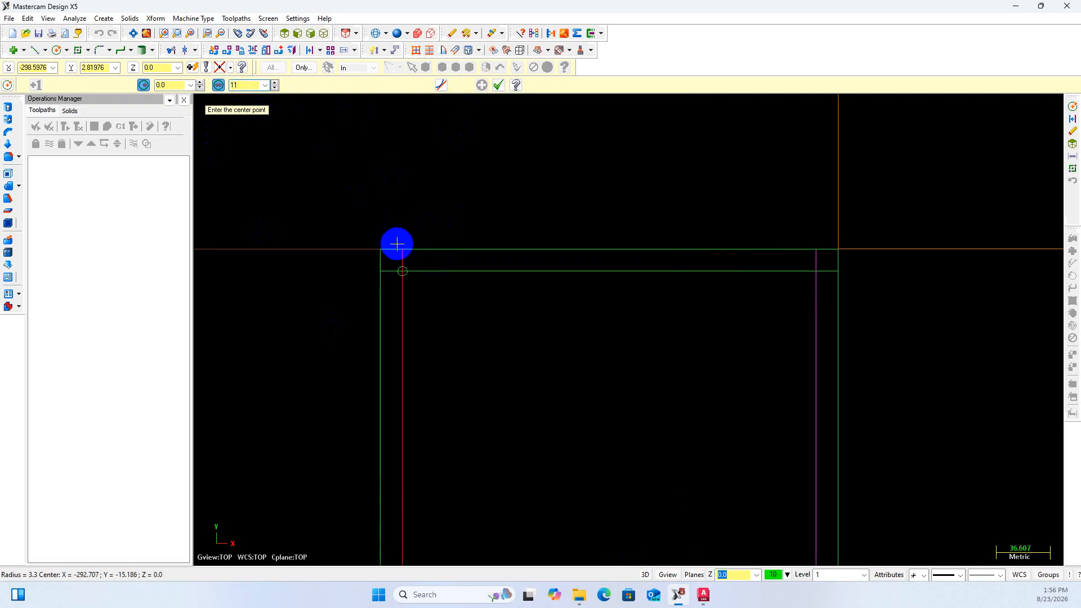
{"action": "left_click", "coordinate": [401, 280]}
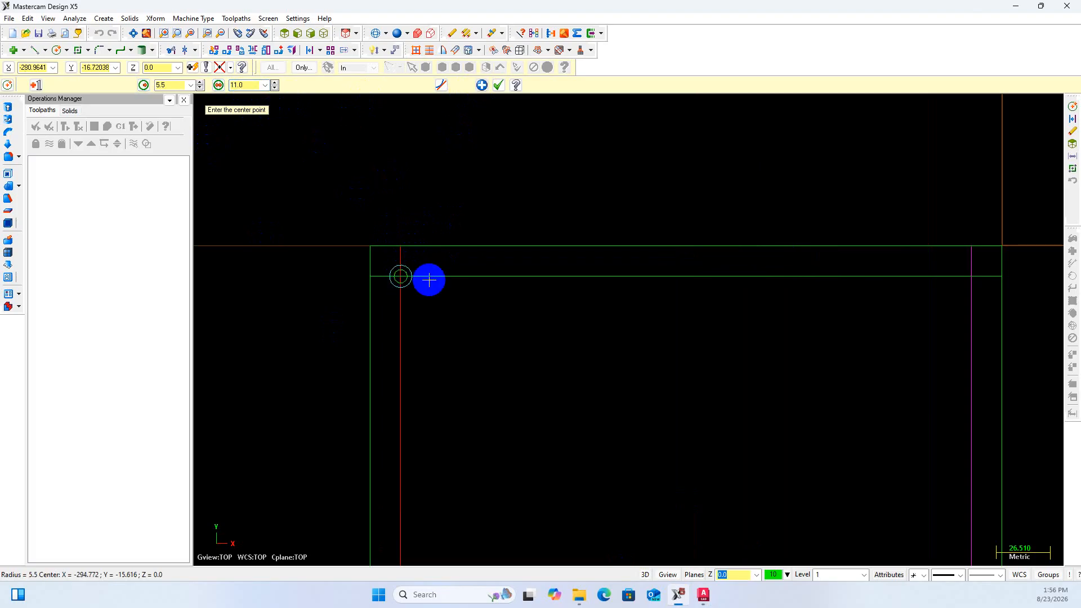
{"action": "left_click", "coordinate": [499, 85]}
{"action": "scroll", "coordinate": [398, 137], "scroll_direction": "down", "scroll_amount": 1}
{"action": "scroll", "coordinate": [490, 184], "scroll_direction": "down", "scroll_amount": 1}
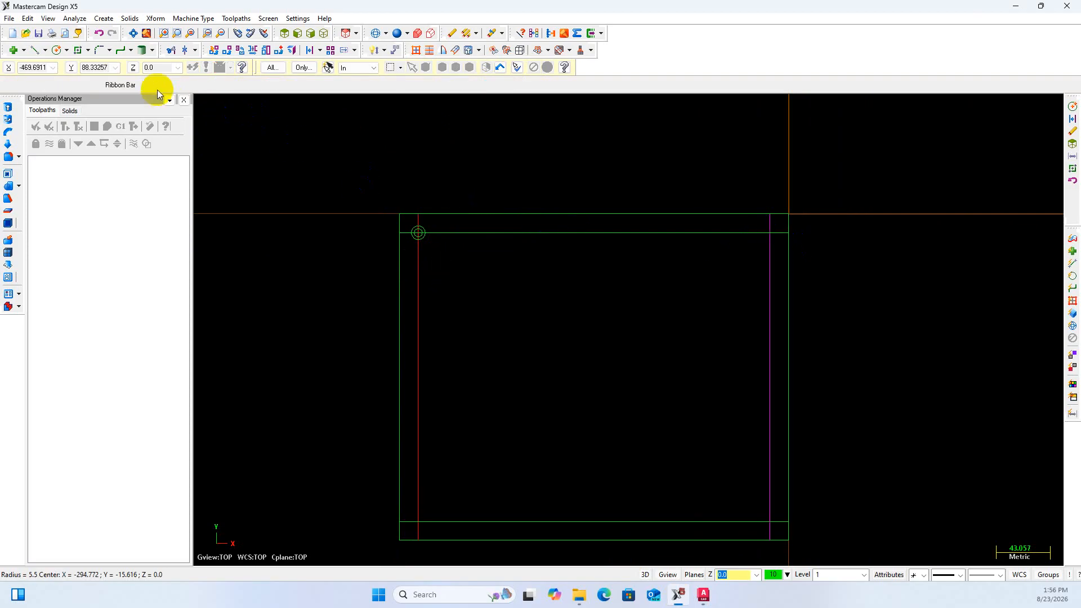
Draw an 11 mm diameter circle where the upper and right inner lines cross
{"action": "left_click", "coordinate": [57, 50]}
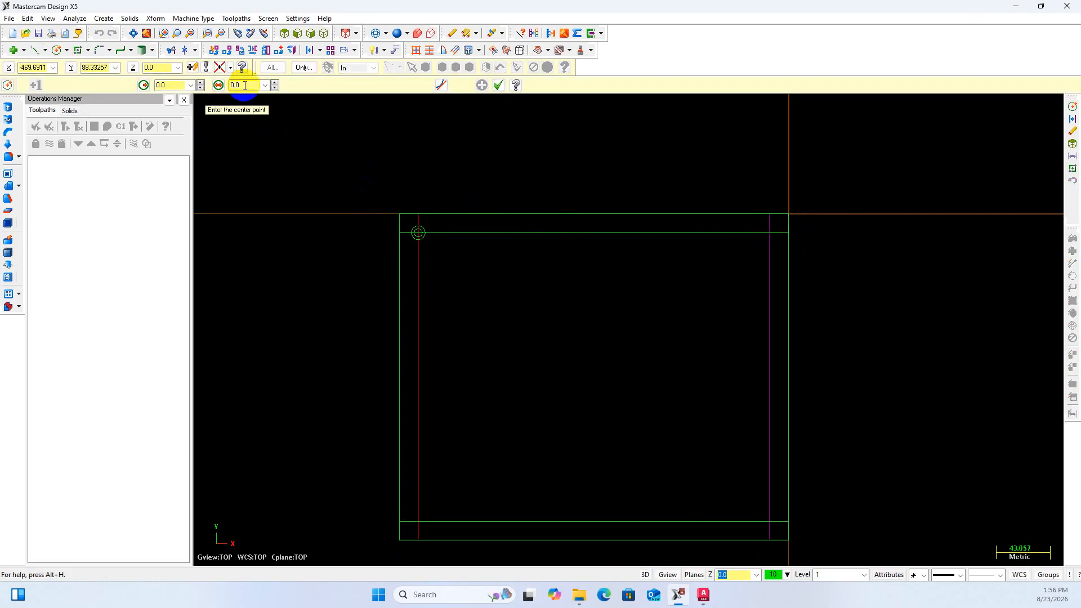
{"action": "type", "text": "11"}
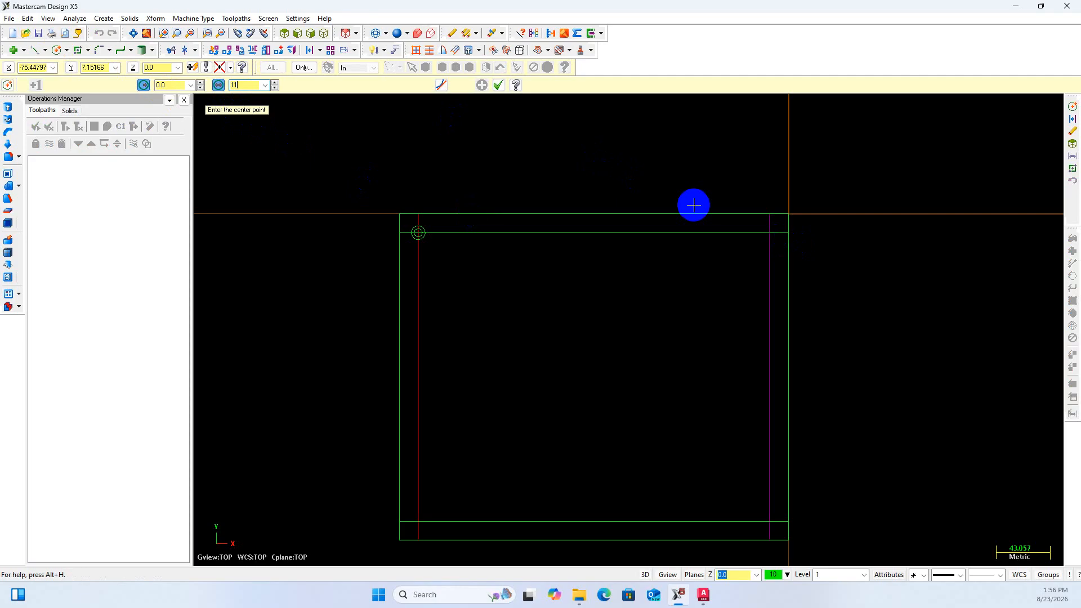
{"action": "left_click", "coordinate": [769, 232]}
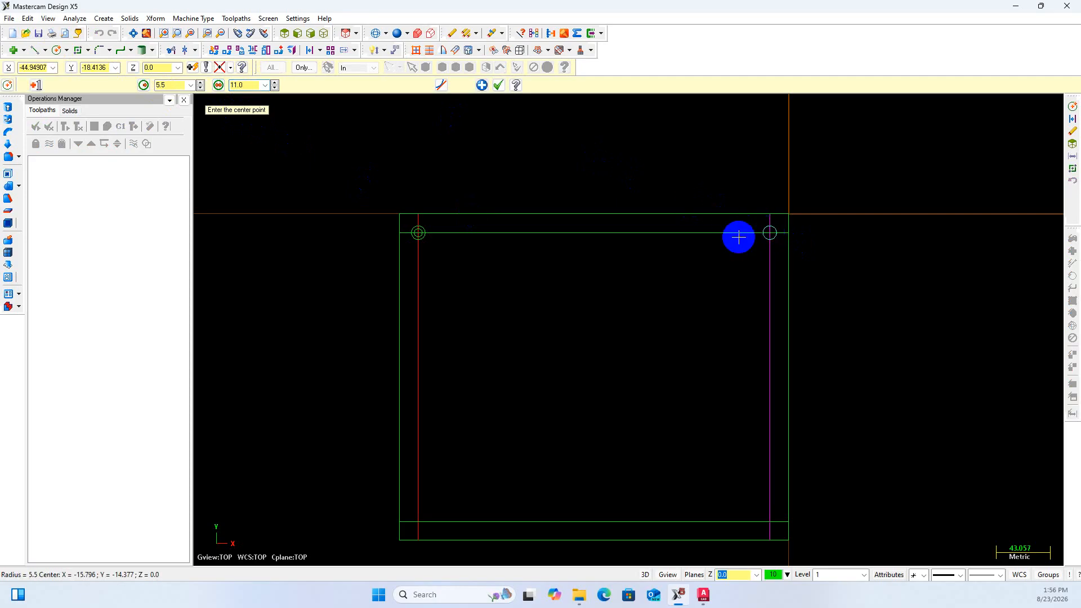
{"action": "left_click", "coordinate": [482, 85]}
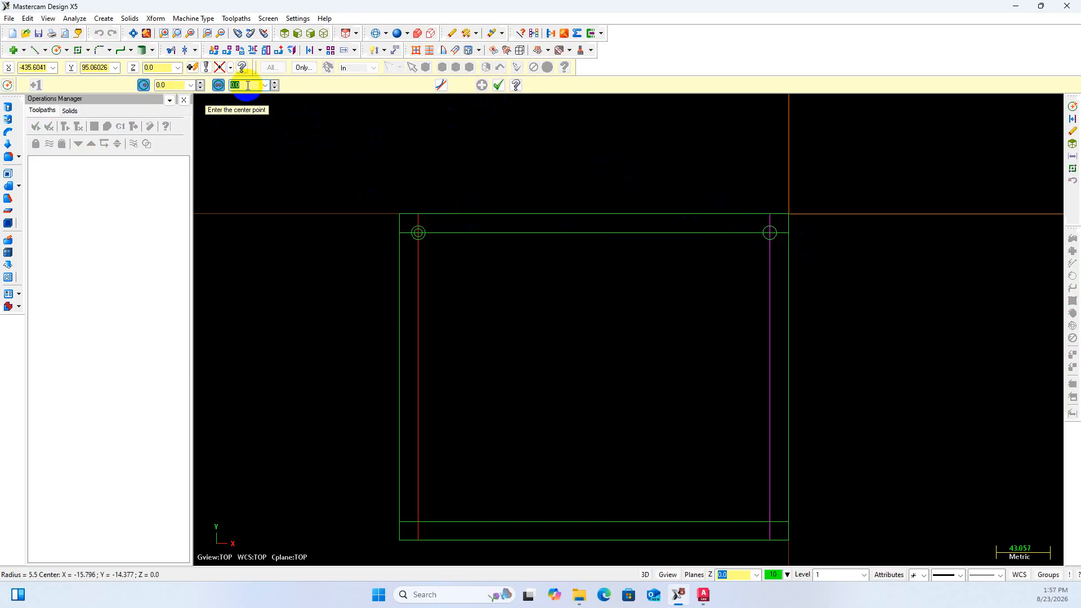
Draw a 6.6 mm diameter circle inside the upper-right counterbore circle on the same centre
{"action": "scroll", "coordinate": [779, 219], "scroll_direction": "up", "scroll_amount": 2}
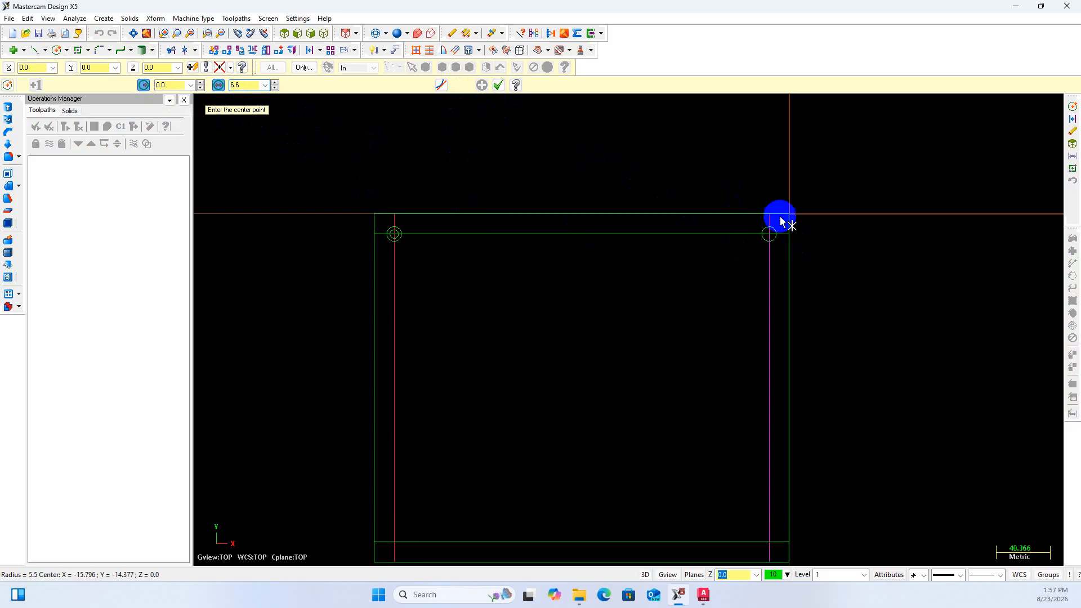
{"action": "scroll", "coordinate": [744, 243], "scroll_direction": "down", "scroll_amount": 1}
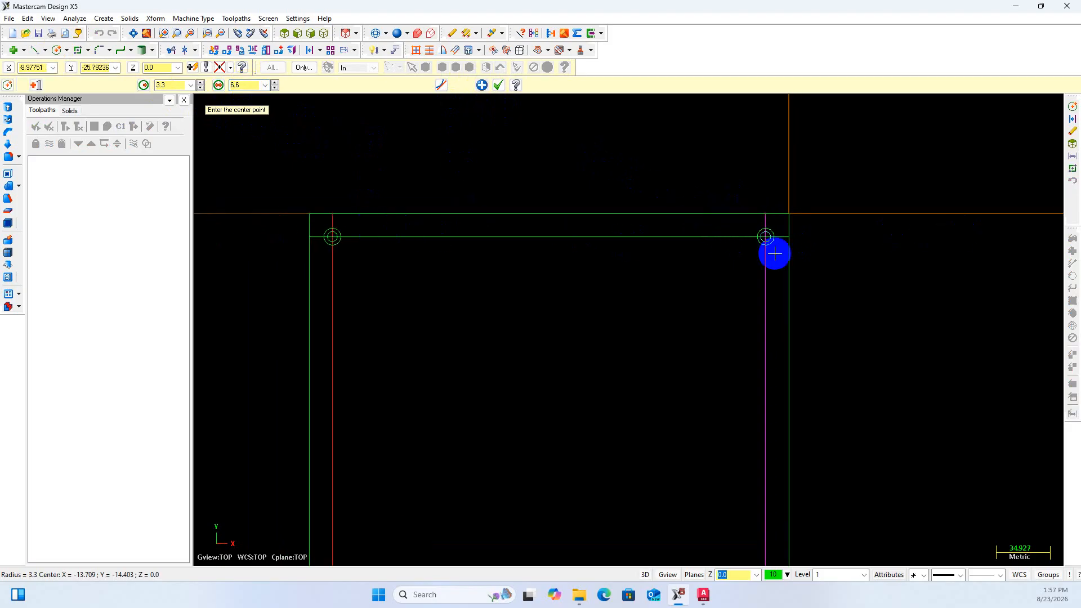
{"action": "scroll", "coordinate": [775, 254], "scroll_direction": "down", "scroll_amount": 2}
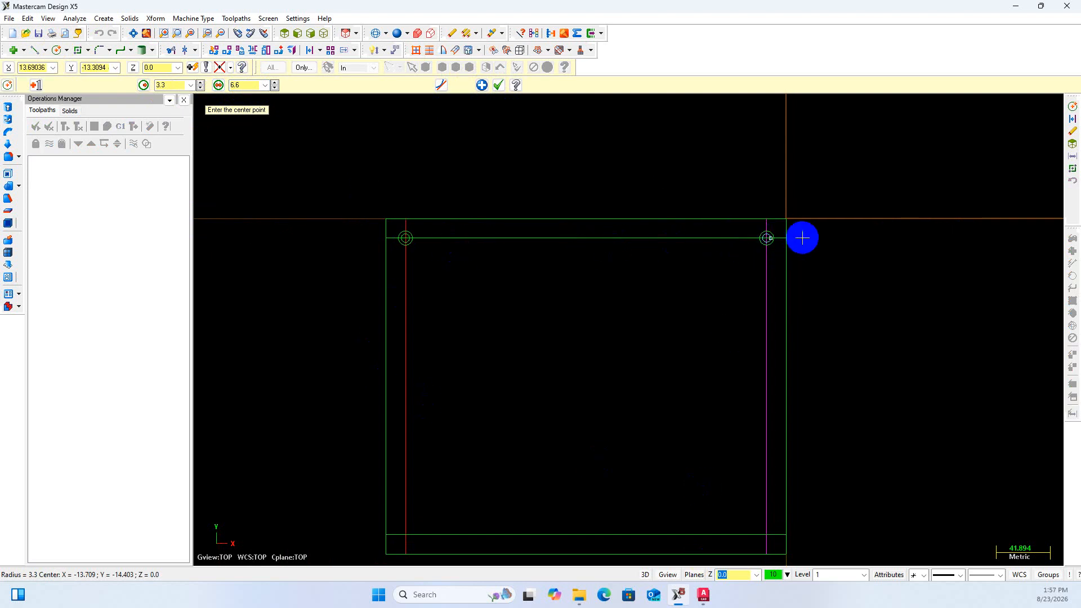
{"action": "scroll", "coordinate": [761, 267], "scroll_direction": "up", "scroll_amount": 1}
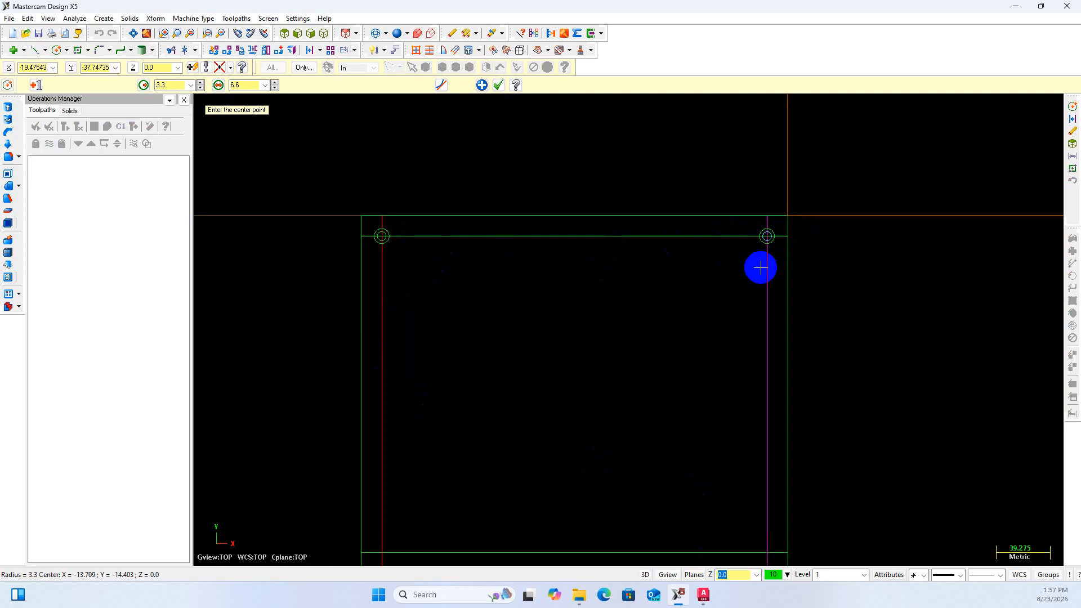
{"action": "scroll", "coordinate": [761, 267], "scroll_direction": "down", "scroll_amount": 1}
{"action": "scroll", "coordinate": [711, 264], "scroll_direction": "down", "scroll_amount": 1}
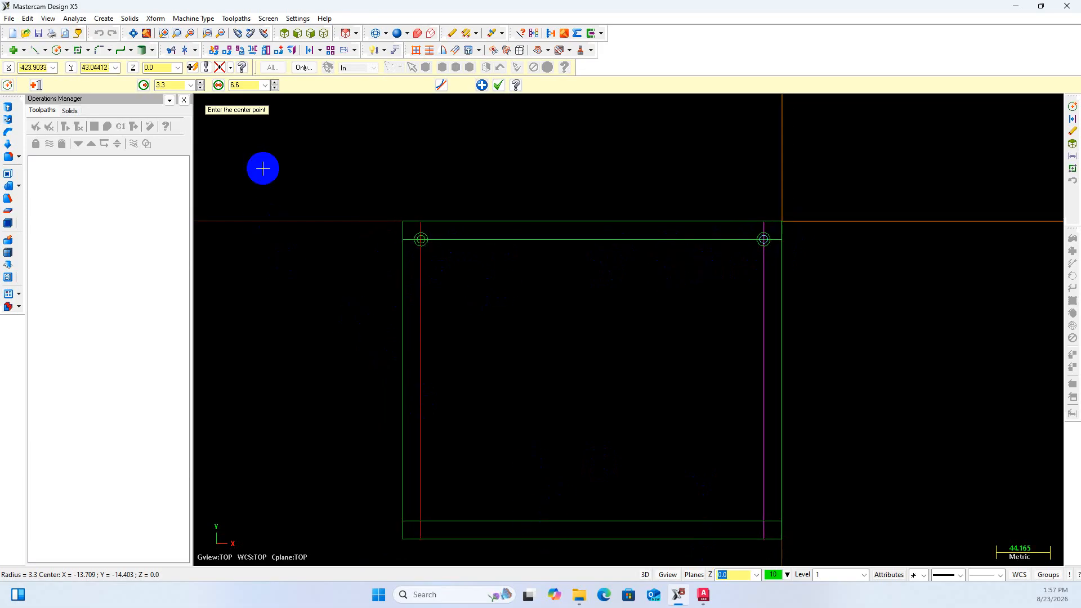
Dimension the vertical distance from the upper-left hole centre to where the lower and left inner lines cross, placing it outside the plate's left edge
{"action": "left_click", "coordinate": [383, 52]}
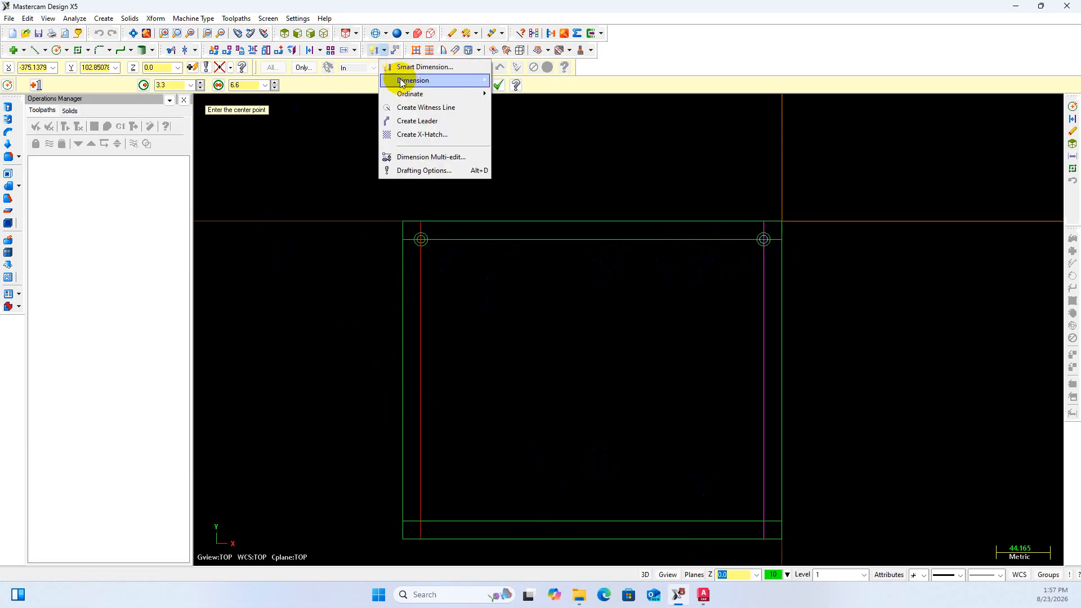
{"action": "mouse_move", "coordinate": [437, 82]}
{"action": "left_click", "coordinate": [535, 80]}
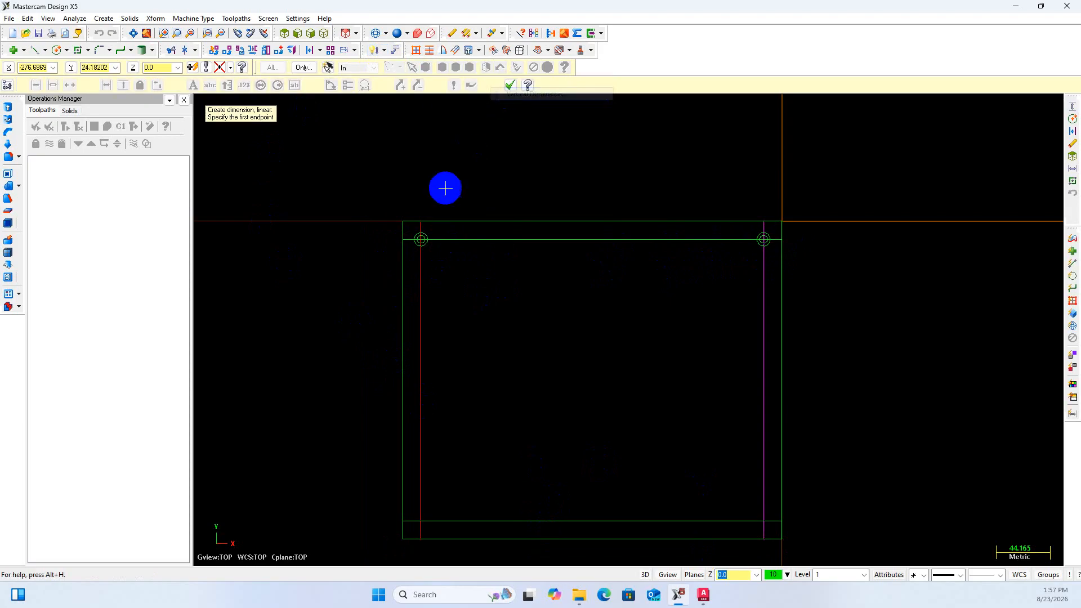
{"action": "scroll", "coordinate": [428, 225], "scroll_direction": "up", "scroll_amount": 2}
{"action": "left_click", "coordinate": [419, 241]}
{"action": "scroll", "coordinate": [425, 248], "scroll_direction": "down", "scroll_amount": 4}
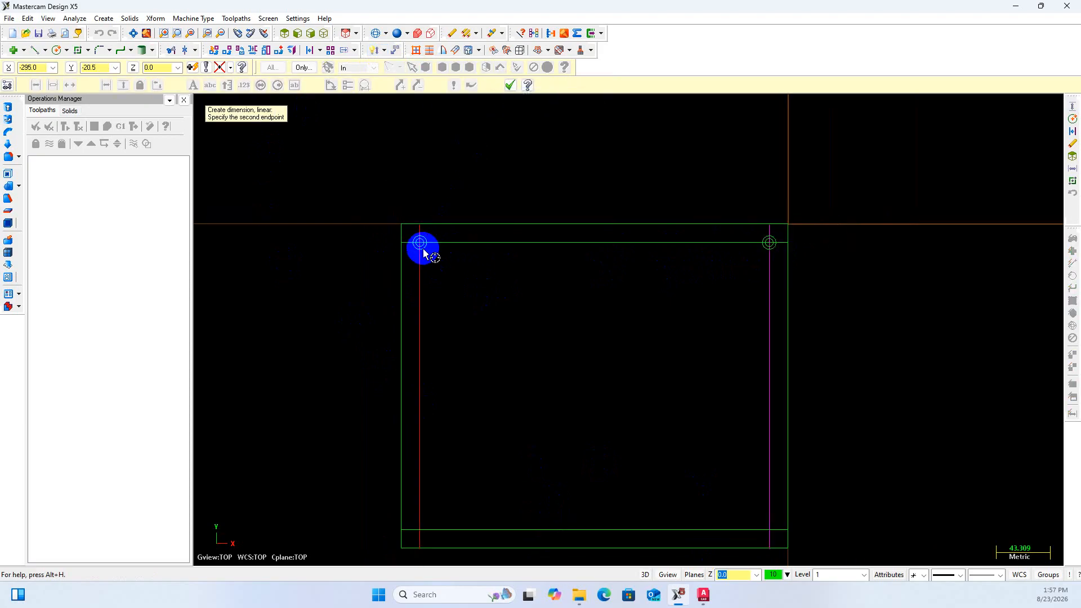
{"action": "scroll", "coordinate": [407, 548], "scroll_direction": "up", "scroll_amount": 5}
{"action": "left_click", "coordinate": [425, 516]}
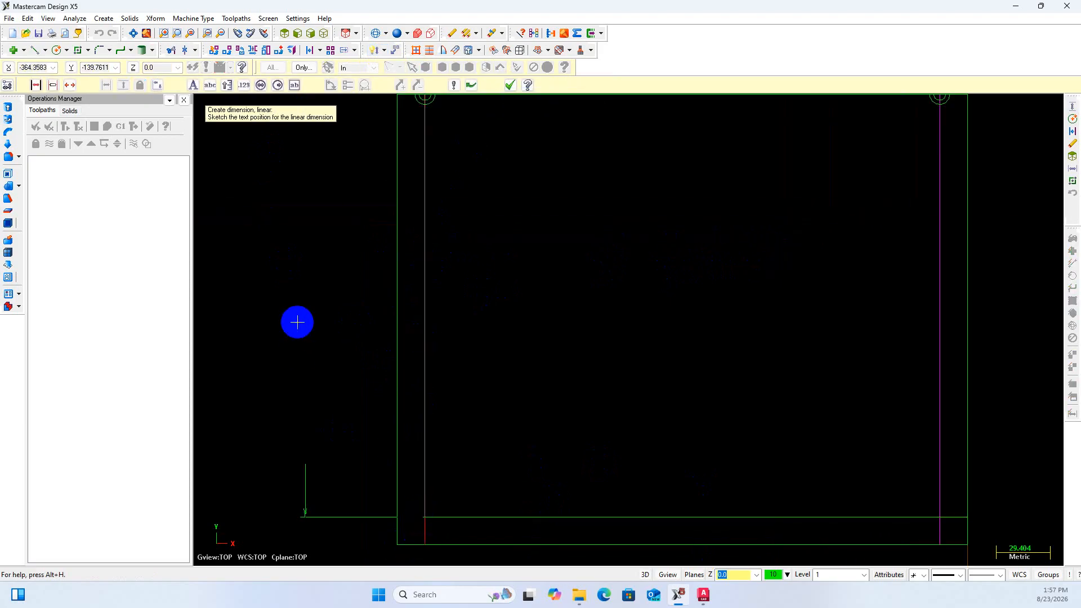
{"action": "left_click", "coordinate": [297, 321]}
{"action": "scroll", "coordinate": [413, 356], "scroll_direction": "down", "scroll_amount": 3}
{"action": "scroll", "coordinate": [425, 262], "scroll_direction": "down", "scroll_amount": 2}
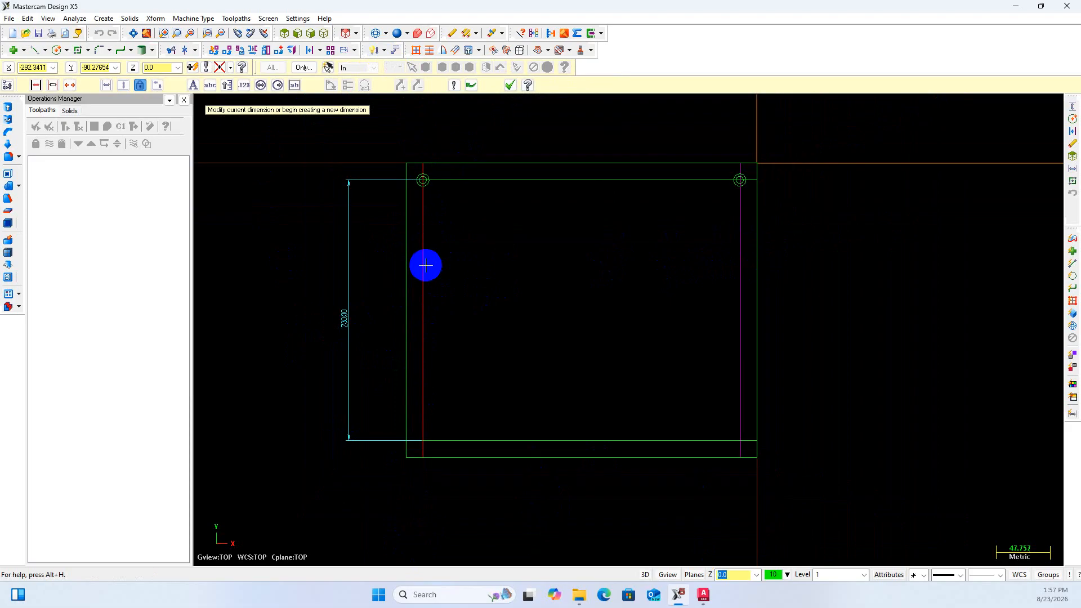
Finish the dimension command and delete the vertical dimension beside the plate's left edge
{"action": "scroll", "coordinate": [392, 170], "scroll_direction": "up", "scroll_amount": 3}
{"action": "key", "text": "Return"}
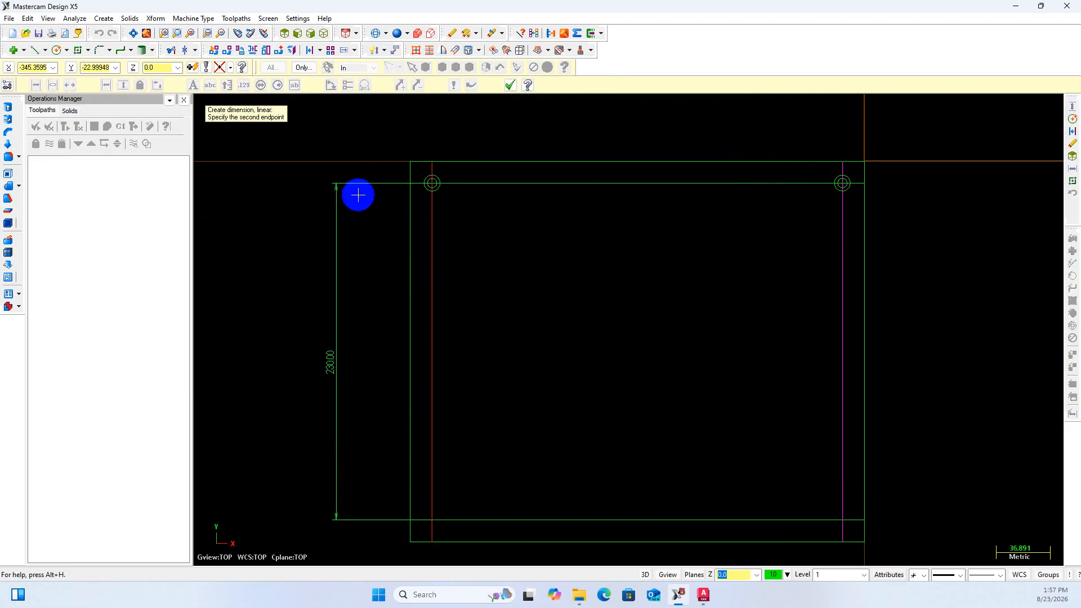
{"action": "key", "text": "Escape"}
{"action": "key", "text": "Delete"}
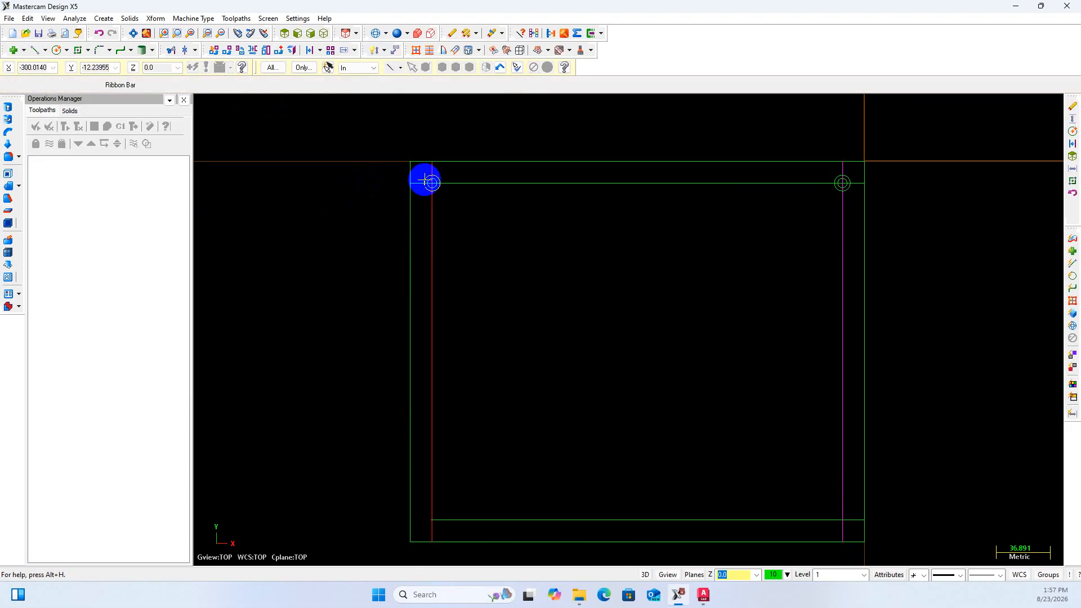
{"action": "scroll", "coordinate": [404, 179], "scroll_direction": "up", "scroll_amount": 2}
{"action": "left_click_drag", "start_coordinate": [360, 169], "coordinate": [1048, 218]}
{"action": "left_click", "coordinate": [495, 185]}
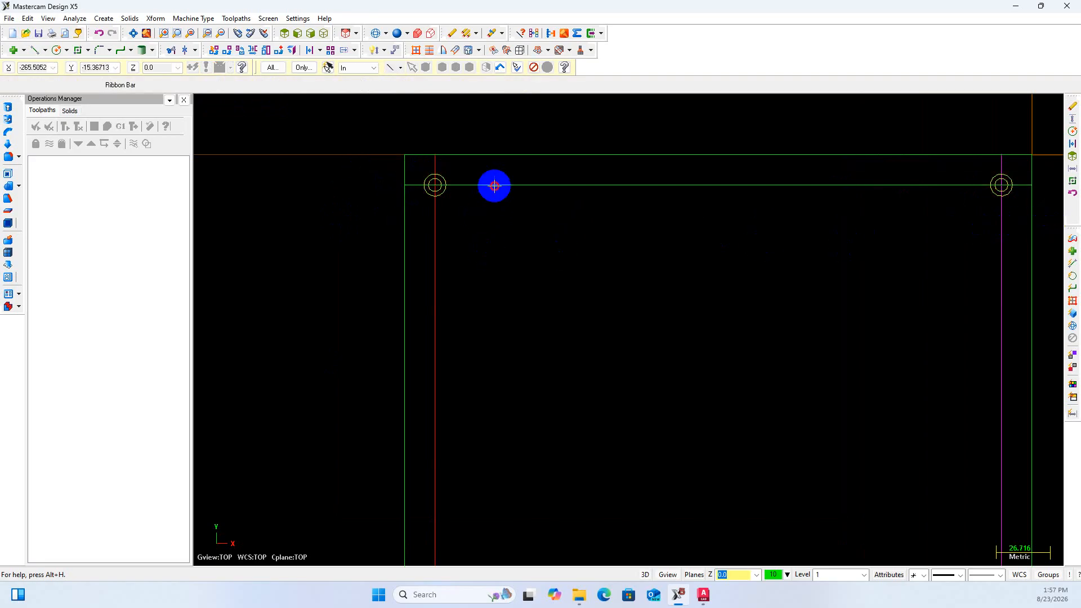
{"action": "scroll", "coordinate": [248, 270], "scroll_direction": "down", "scroll_amount": 1}
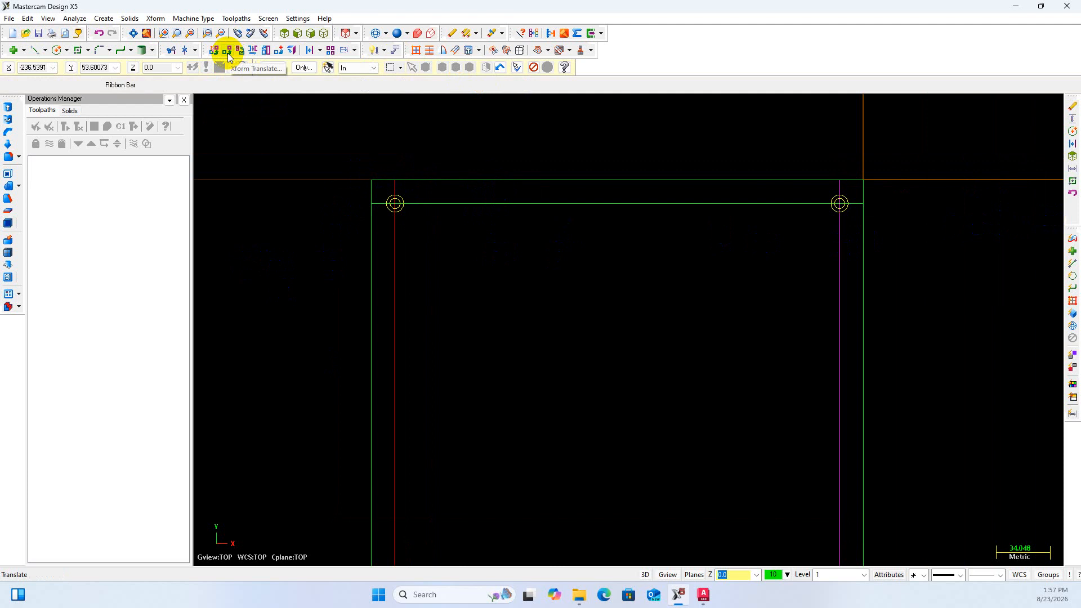
{"action": "left_click", "coordinate": [228, 54]}
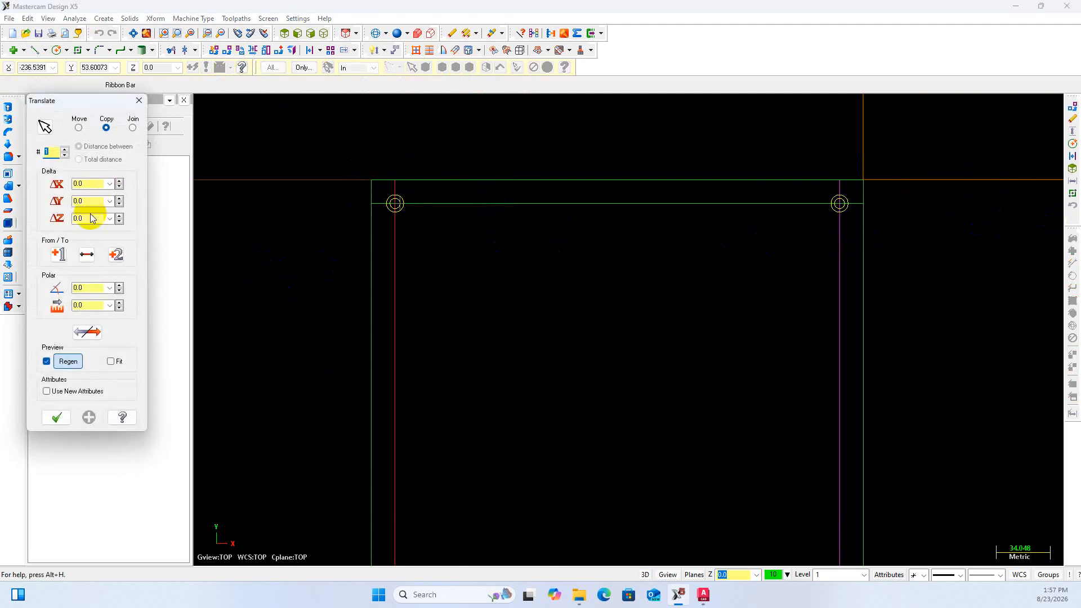
{"action": "scroll", "coordinate": [494, 220], "scroll_direction": "down", "scroll_amount": 1}
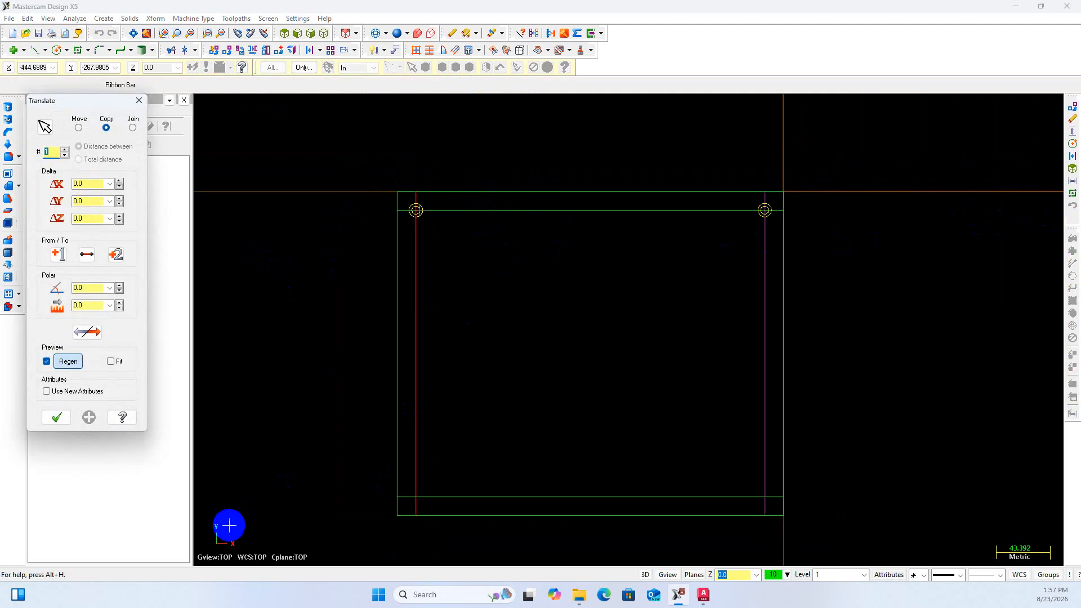
{"action": "left_click", "coordinate": [46, 151]}
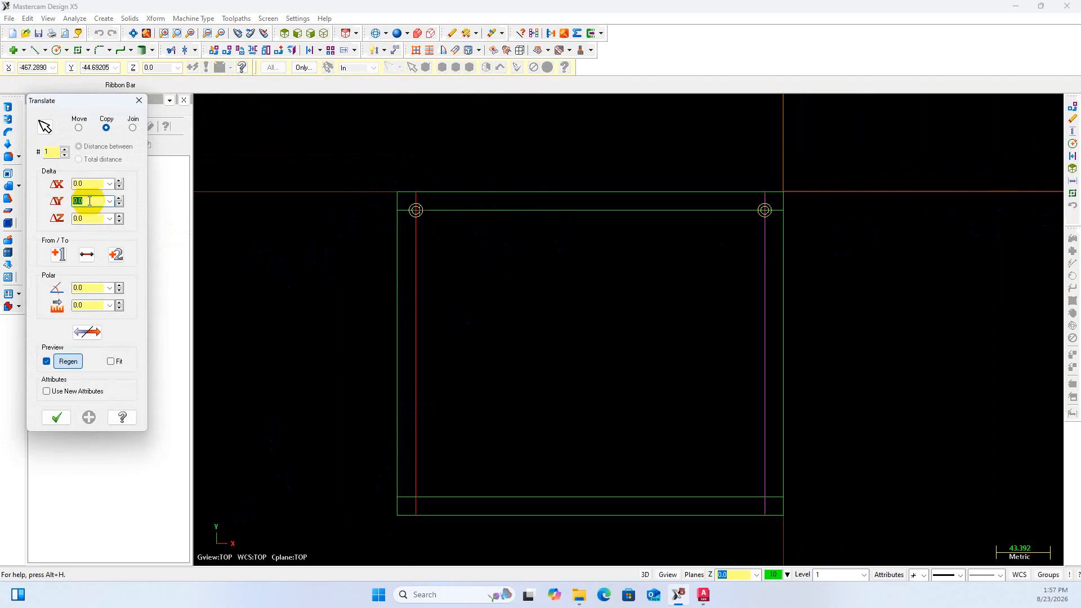
{"action": "key", "text": "Escape"}
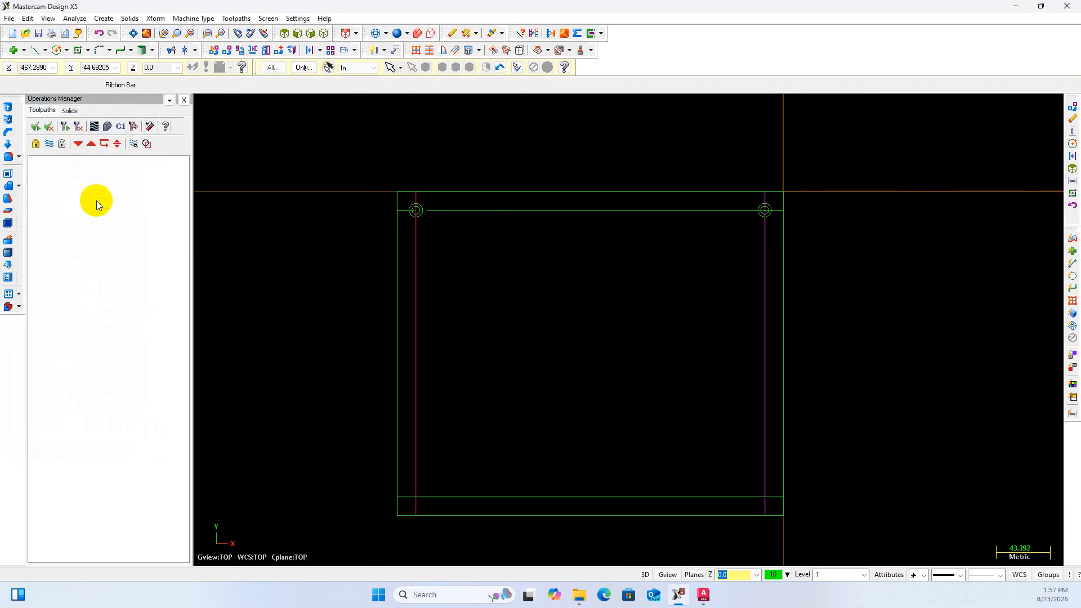
{"action": "right_click", "coordinate": [282, 243]}
{"action": "left_click", "coordinate": [249, 224]}
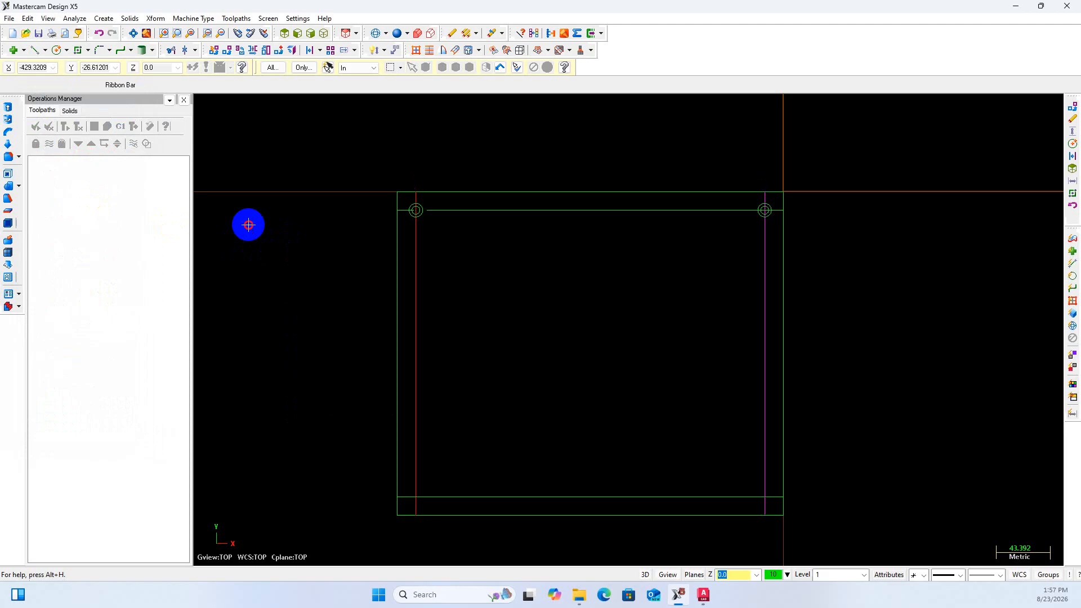
Add a vertical dimension outside the plate's left edge between the left ends of the upper and lower inner lines, and leave the command
{"action": "left_click", "coordinate": [385, 51]}
{"action": "left_click", "coordinate": [394, 80]}
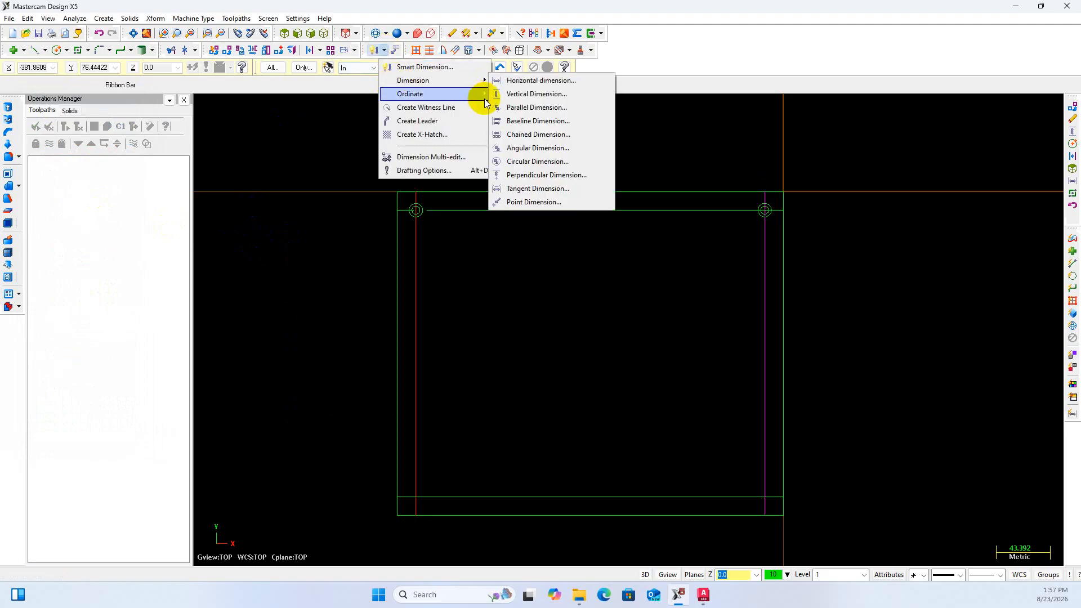
{"action": "left_click", "coordinate": [495, 94]}
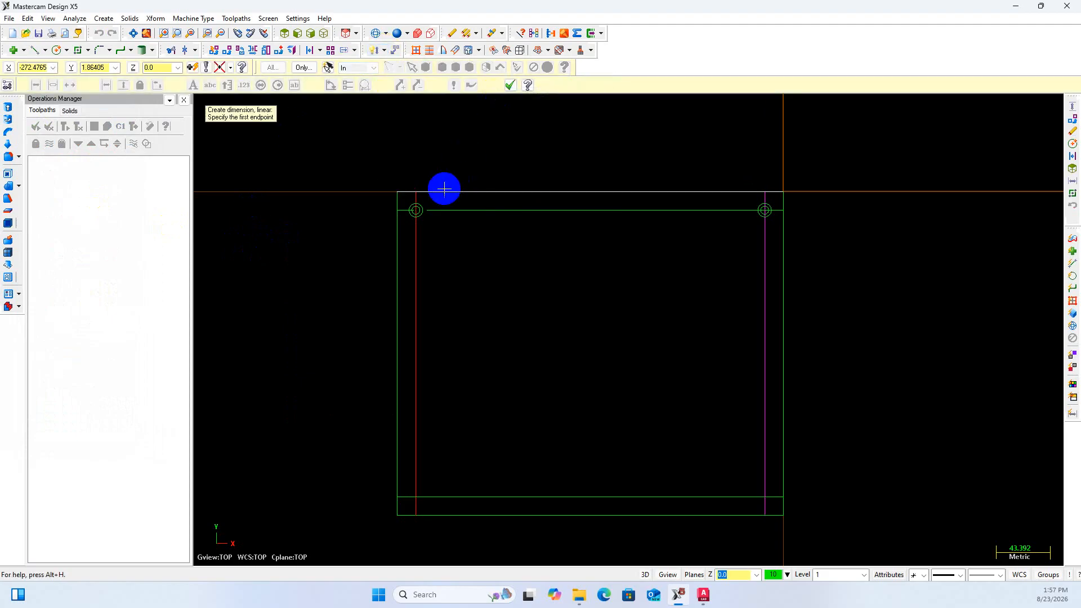
{"action": "left_click", "coordinate": [398, 211]}
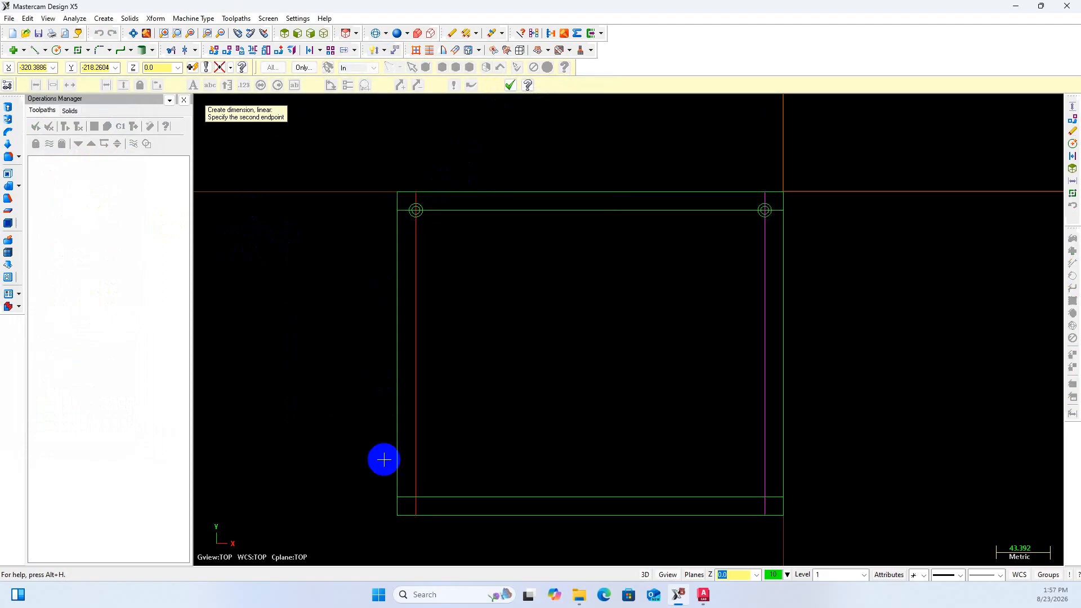
{"action": "left_click", "coordinate": [396, 497]}
{"action": "left_click", "coordinate": [293, 400]}
{"action": "scroll", "coordinate": [348, 388], "scroll_direction": "up", "scroll_amount": 1}
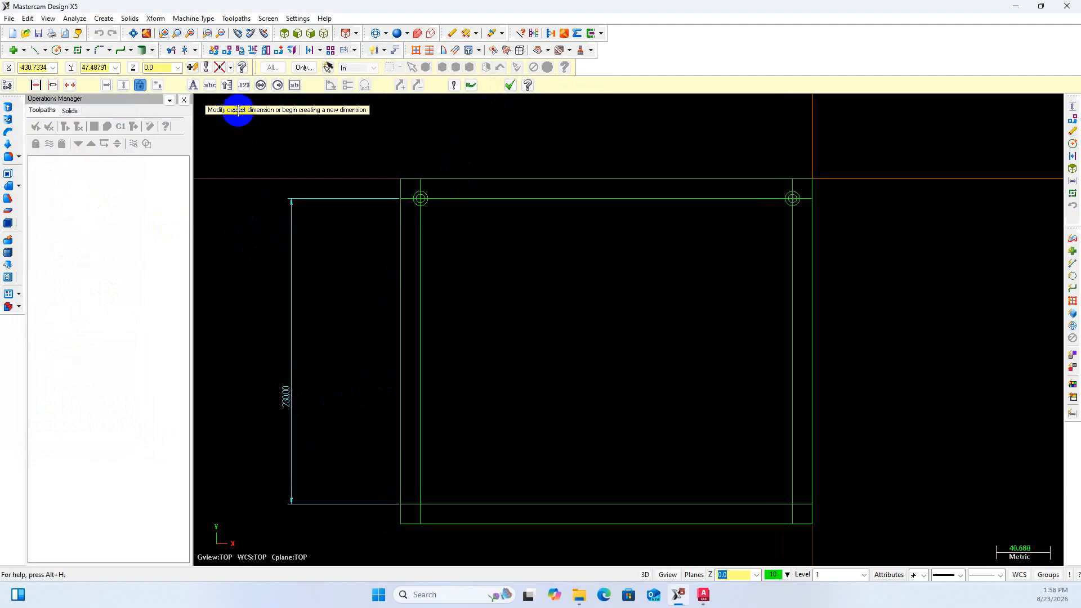
{"action": "scroll", "coordinate": [388, 191], "scroll_direction": "up", "scroll_amount": 2}
{"action": "left_click", "coordinate": [395, 209]}
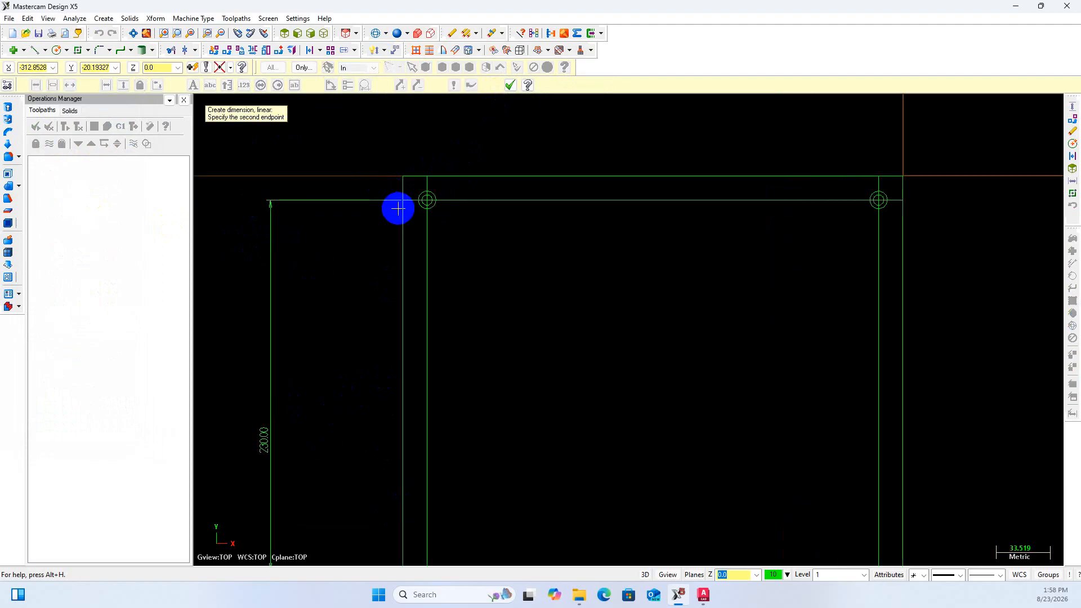
{"action": "key", "text": "Escape"}
Select the circles of both upper corner holes and set up a Translate copy with a Y offset of -240 mm
{"action": "left_click_drag", "start_coordinate": [381, 188], "coordinate": [951, 217]}
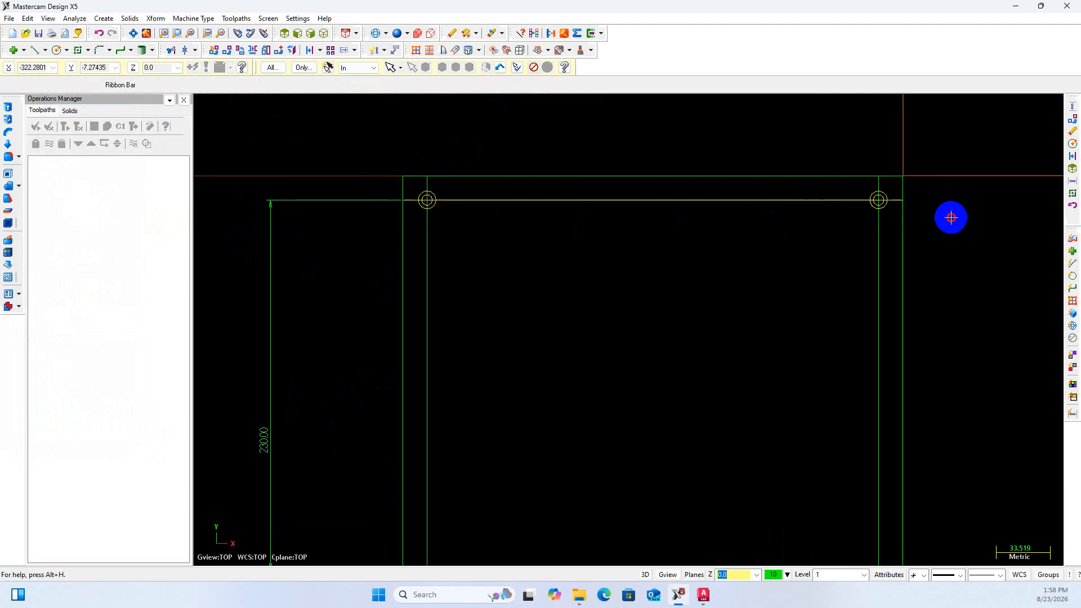
{"action": "left_click", "coordinate": [700, 205]}
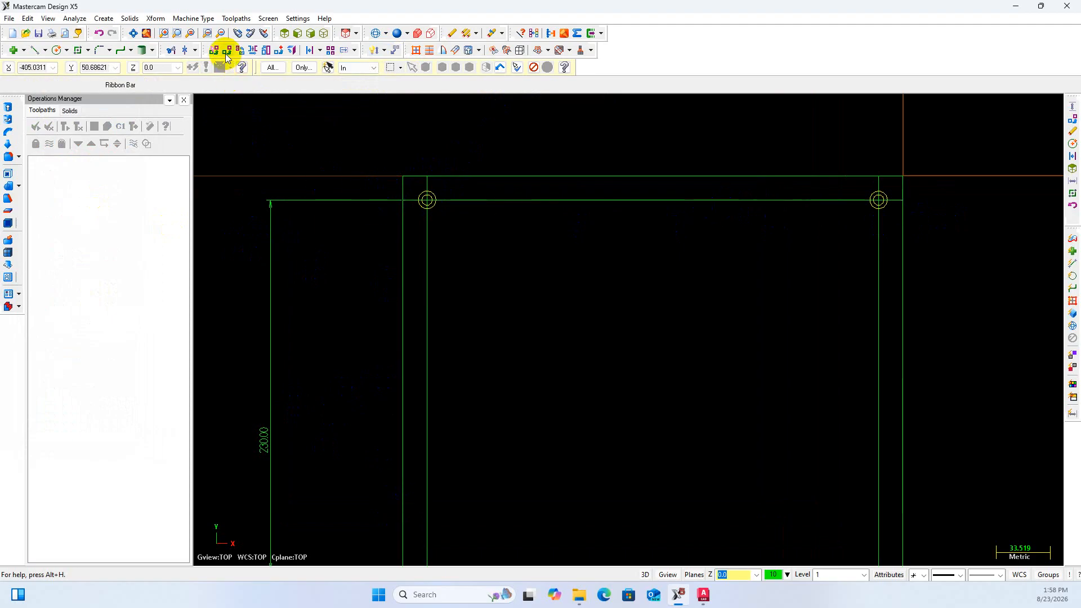
{"action": "left_click", "coordinate": [226, 54]}
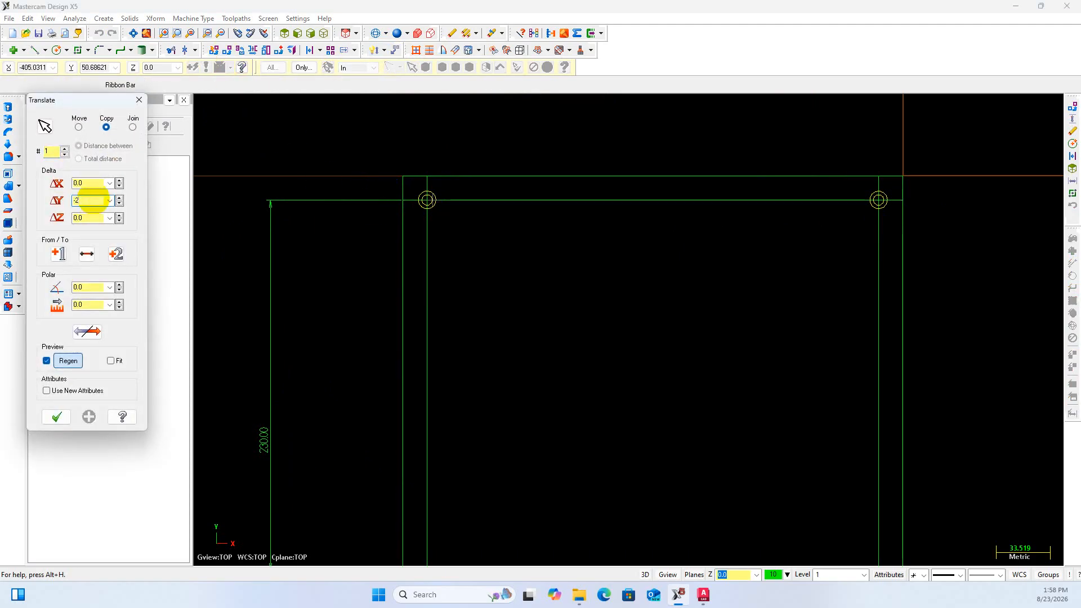
{"action": "scroll", "coordinate": [359, 122], "scroll_direction": "down", "scroll_amount": 2}
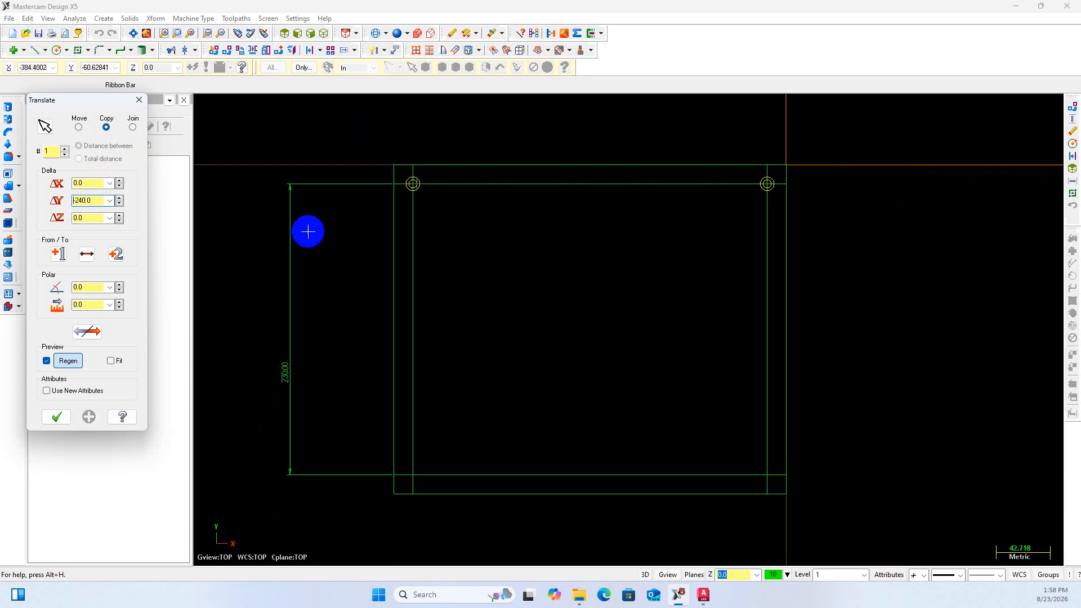
{"action": "left_click", "coordinate": [75, 184]}
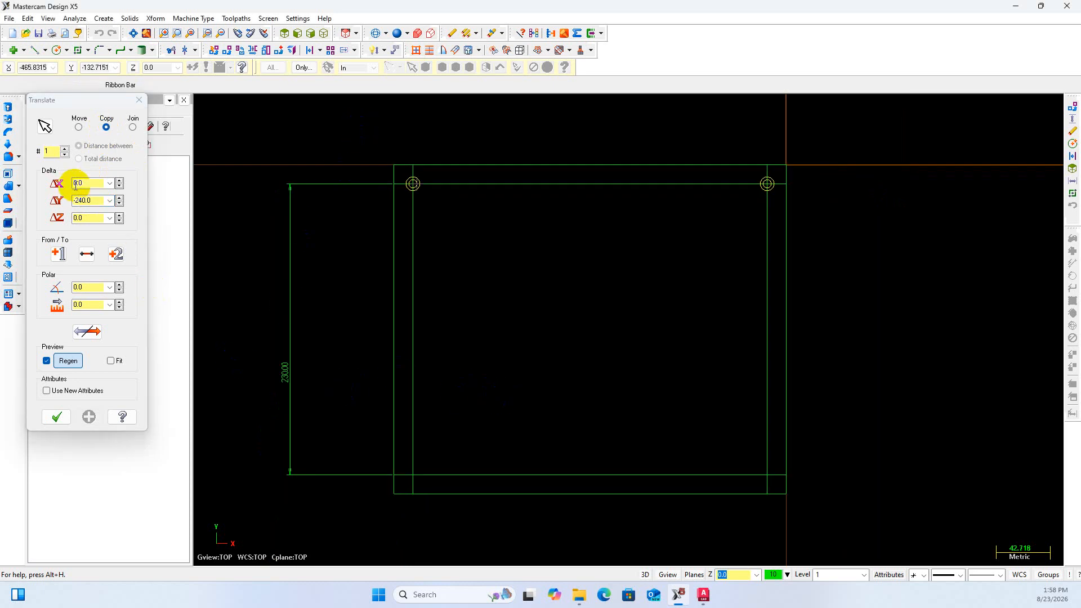
{"action": "scroll", "coordinate": [495, 253], "scroll_direction": "down", "scroll_amount": 4}
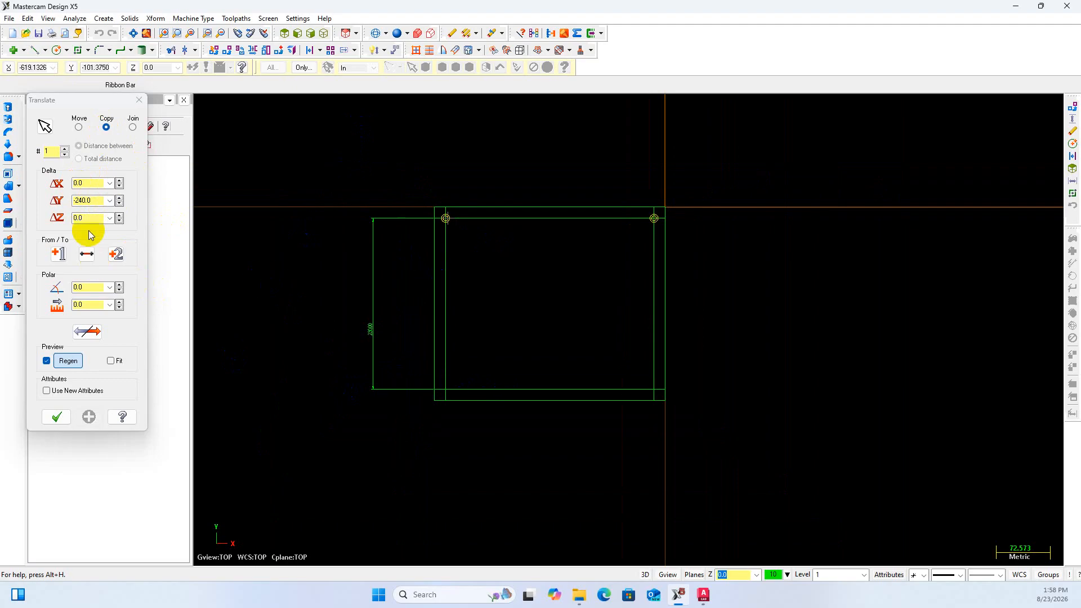
{"action": "left_click_drag", "start_coordinate": [99, 198], "coordinate": [41, 203]}
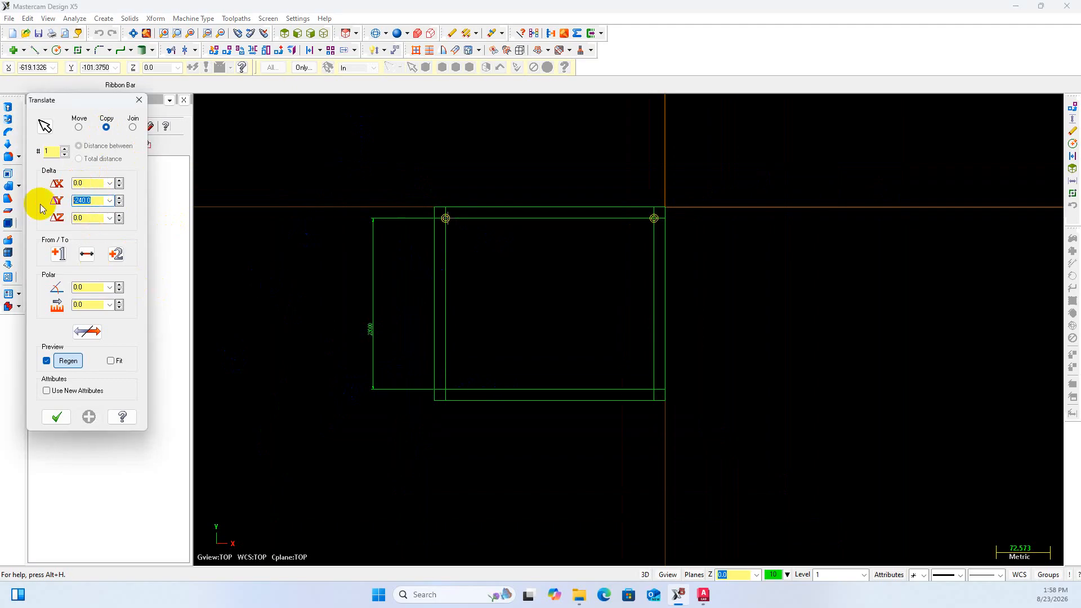
{"action": "scroll", "coordinate": [462, 461], "scroll_direction": "down", "scroll_amount": 5}
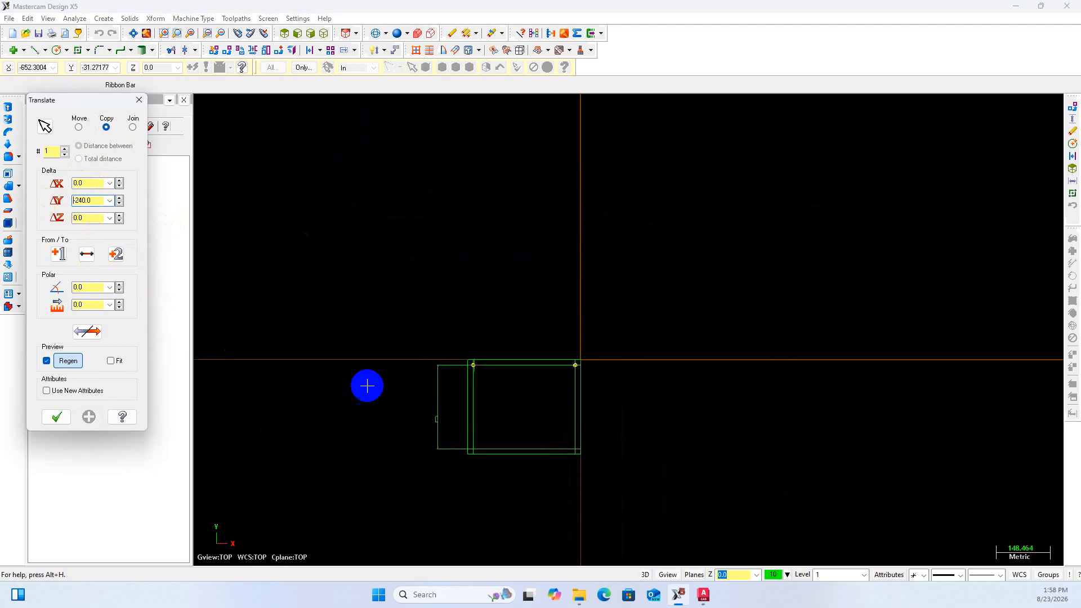
Change the Translate copy's Y offset to -230 mm and try to copy the upper hole circles onto the lower inner line
{"action": "left_click", "coordinate": [102, 198]}
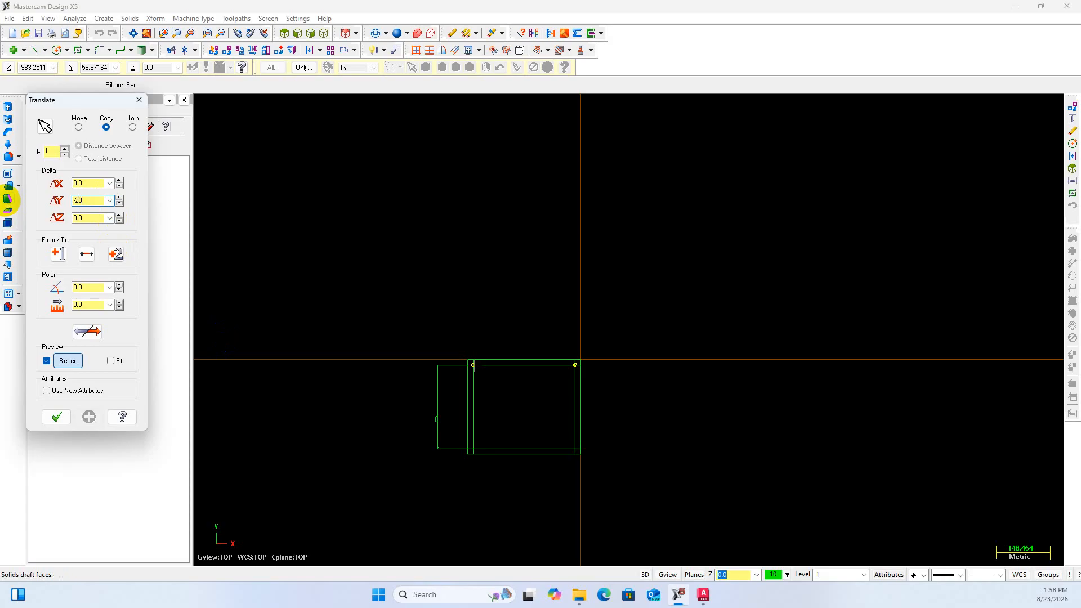
{"action": "type", "text": "0"}
{"action": "scroll", "coordinate": [569, 441], "scroll_direction": "up", "scroll_amount": 3}
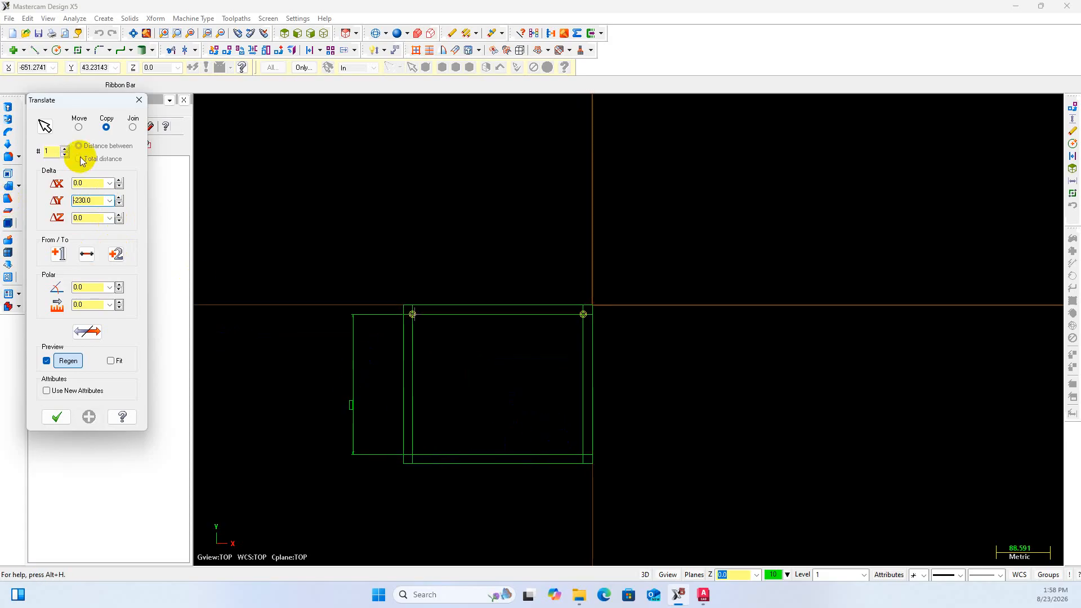
{"action": "mouse_move", "coordinate": [462, 422]}
{"action": "middle_mouse_down"}
{"action": "mouse_move", "coordinate": [457, 363]}
{"action": "mouse_move", "coordinate": [461, 391]}
{"action": "middle_mouse_up"}
{"action": "right_click", "coordinate": [463, 376]}
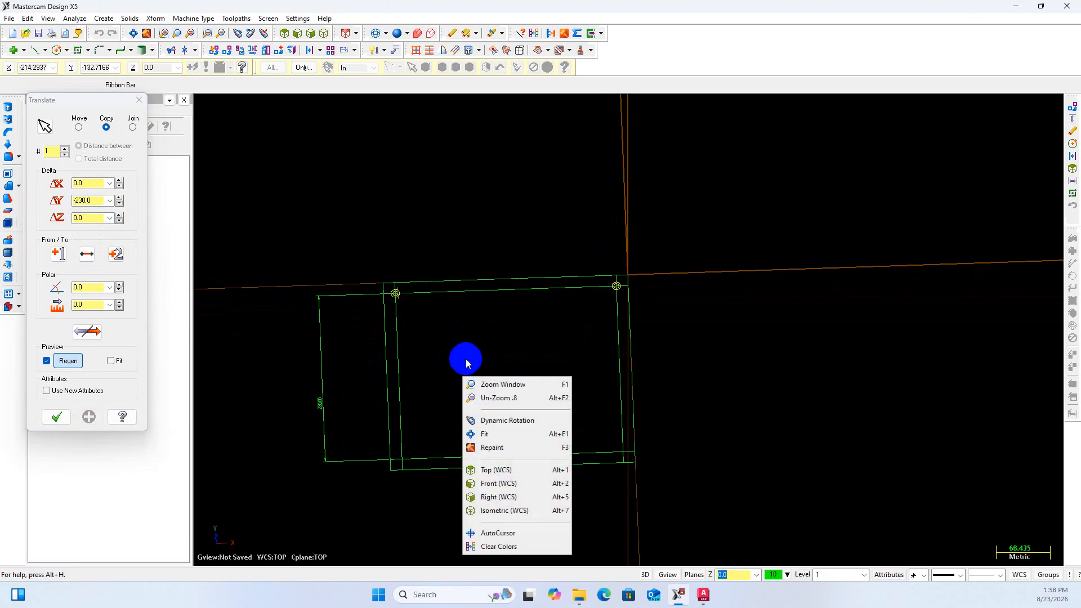
{"action": "left_click", "coordinate": [490, 468]}
{"action": "scroll", "coordinate": [464, 412], "scroll_direction": "up", "scroll_amount": 2}
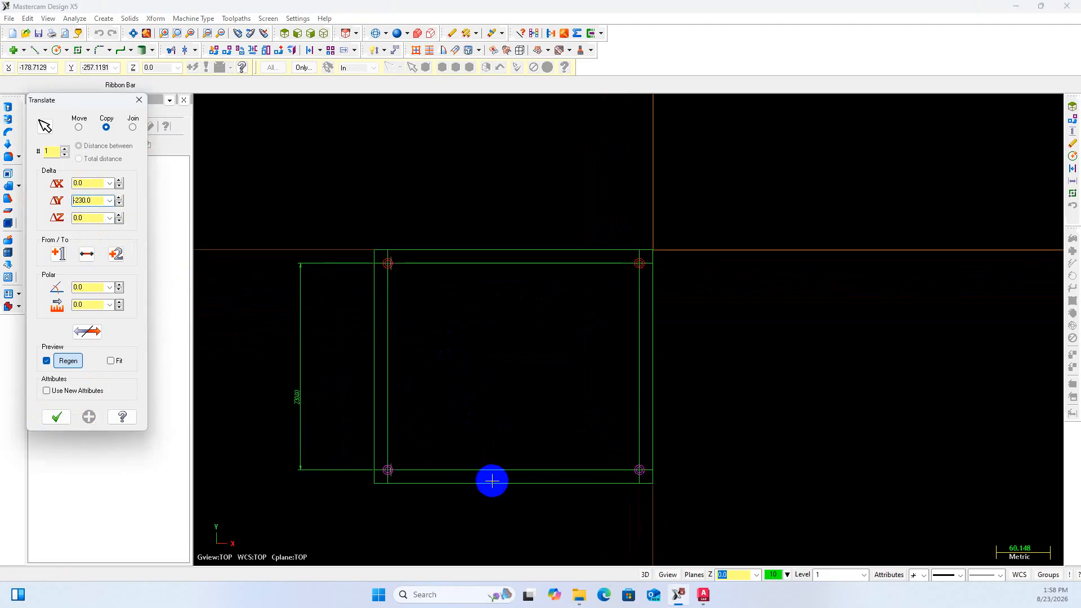
{"action": "scroll", "coordinate": [492, 481], "scroll_direction": "up", "scroll_amount": 4}
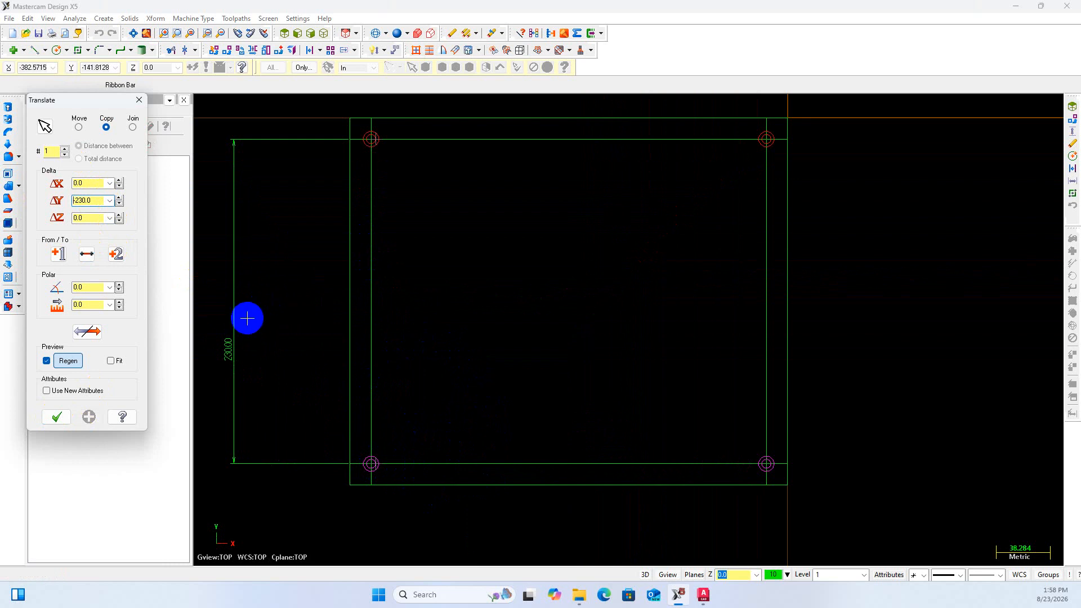
{"action": "key", "text": "Return"}
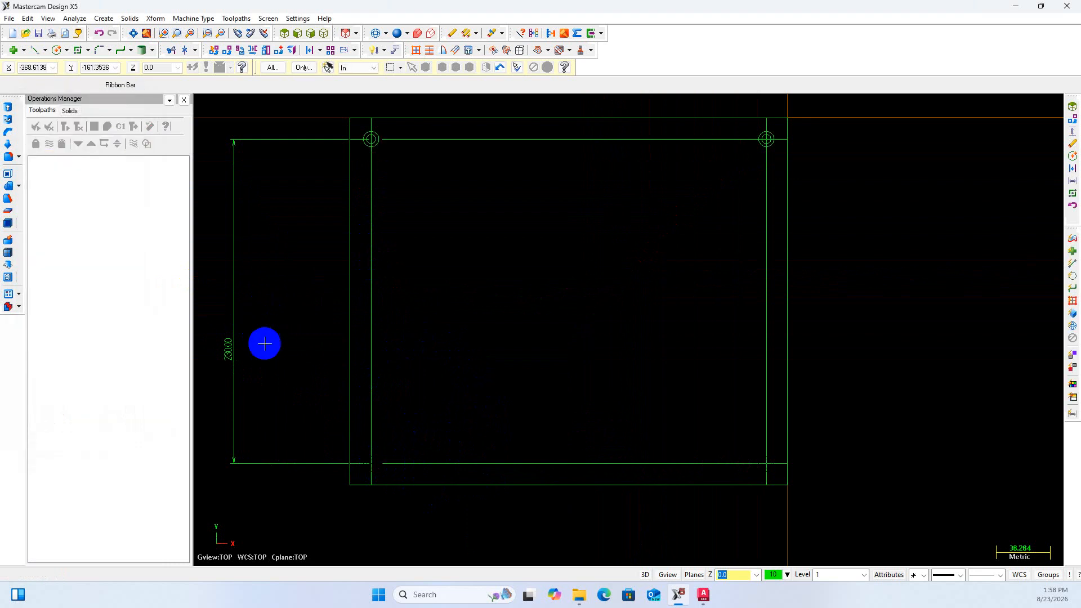
Delete the vertical dimension outside the plate's left edge
{"action": "scroll", "coordinate": [337, 379], "scroll_direction": "down", "scroll_amount": 1}
{"action": "scroll", "coordinate": [339, 378], "scroll_direction": "down", "scroll_amount": 1}
{"action": "scroll", "coordinate": [363, 193], "scroll_direction": "up", "scroll_amount": 4}
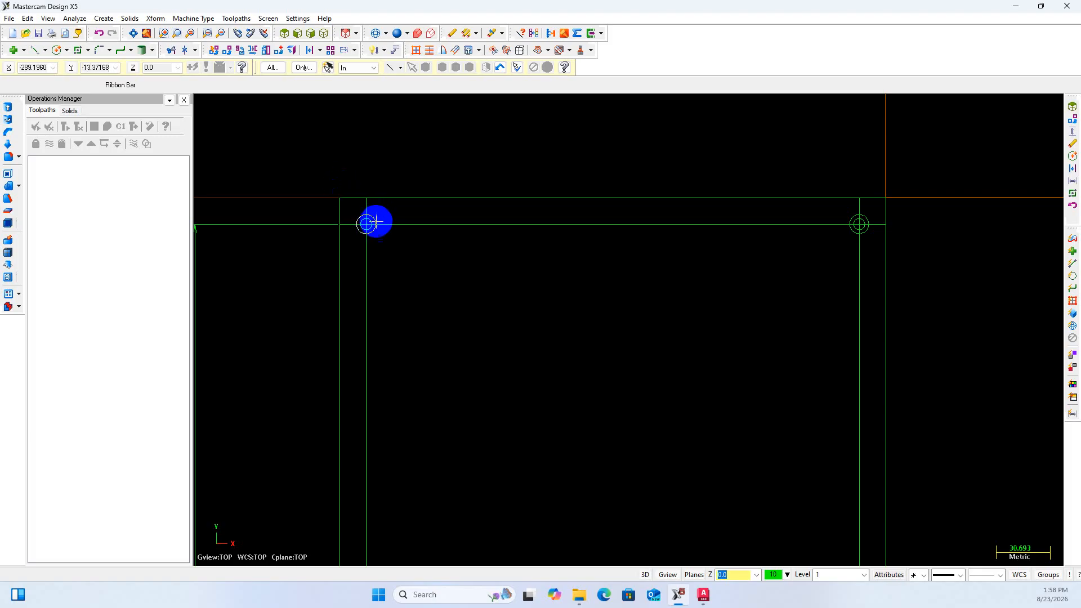
{"action": "scroll", "coordinate": [377, 217], "scroll_direction": "up", "scroll_amount": 2}
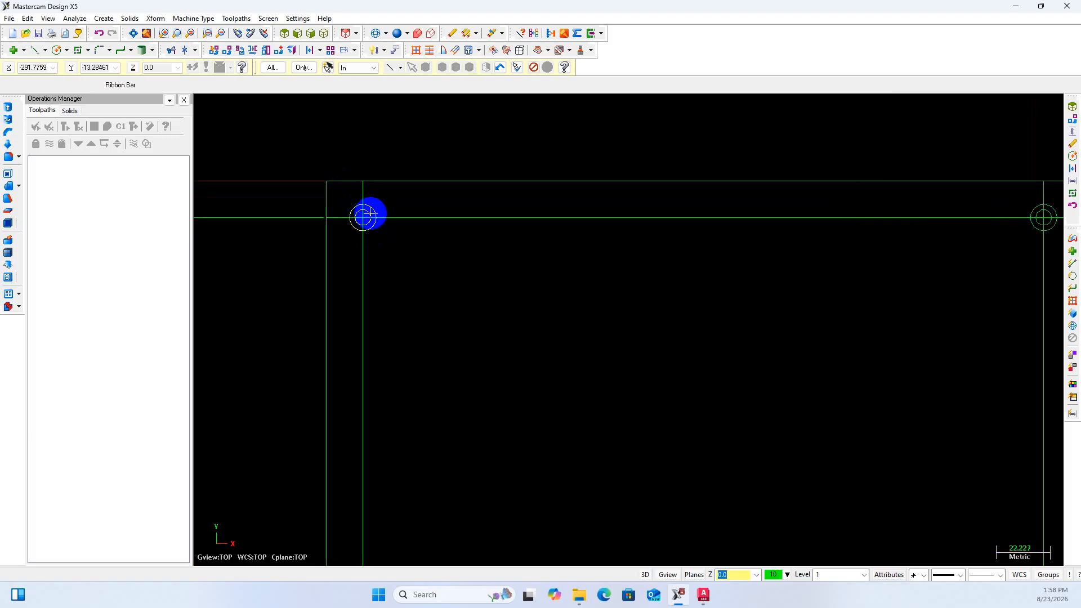
{"action": "scroll", "coordinate": [355, 248], "scroll_direction": "down", "scroll_amount": 1}
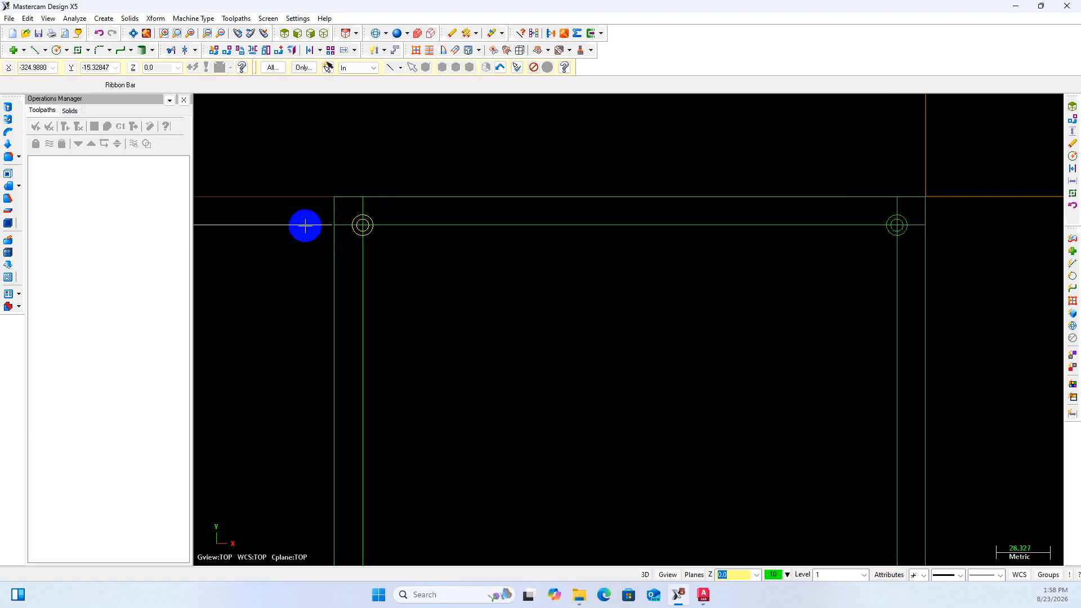
{"action": "scroll", "coordinate": [340, 232], "scroll_direction": "down", "scroll_amount": 1}
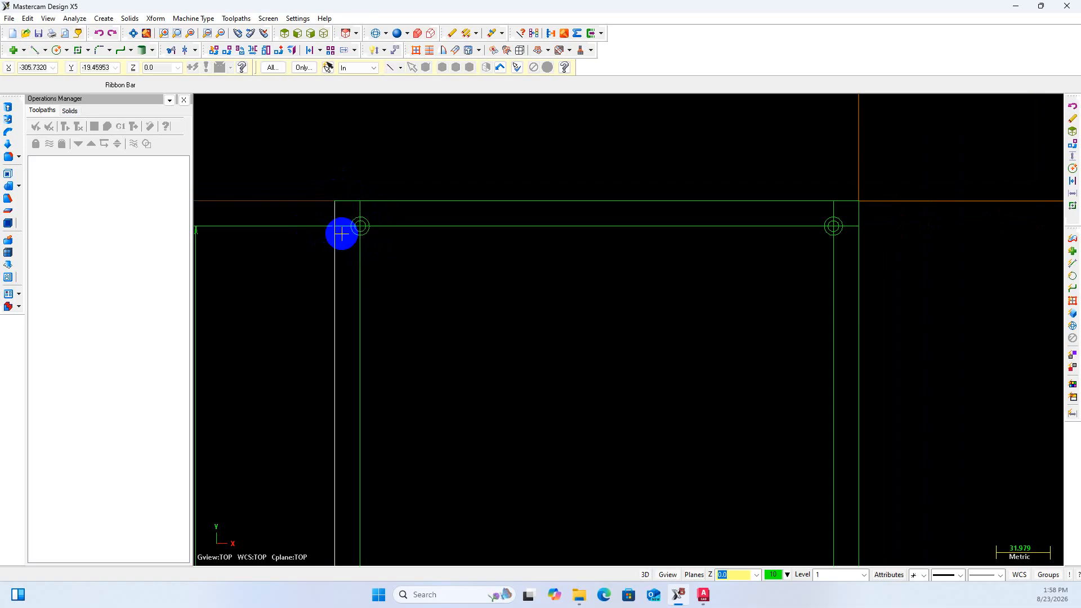
{"action": "scroll", "coordinate": [349, 231], "scroll_direction": "up", "scroll_amount": 2}
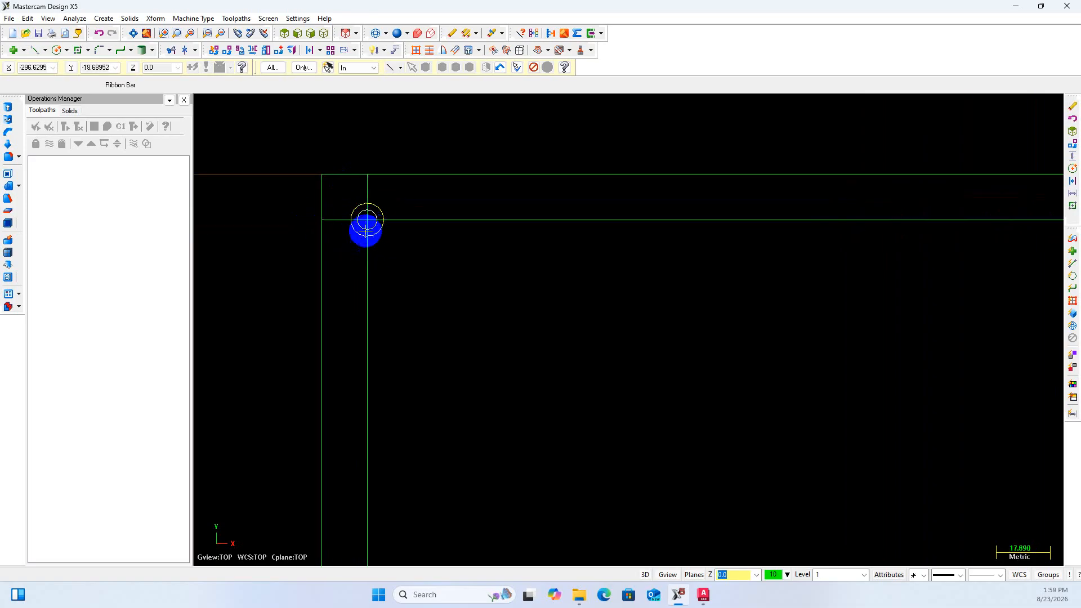
Select both circles of each upper corner hole and copy them with Translate using a Y offset of -230 mm
{"action": "scroll", "coordinate": [289, 236], "scroll_direction": "down", "scroll_amount": 1}
{"action": "scroll", "coordinate": [956, 231], "scroll_direction": "up", "scroll_amount": 1}
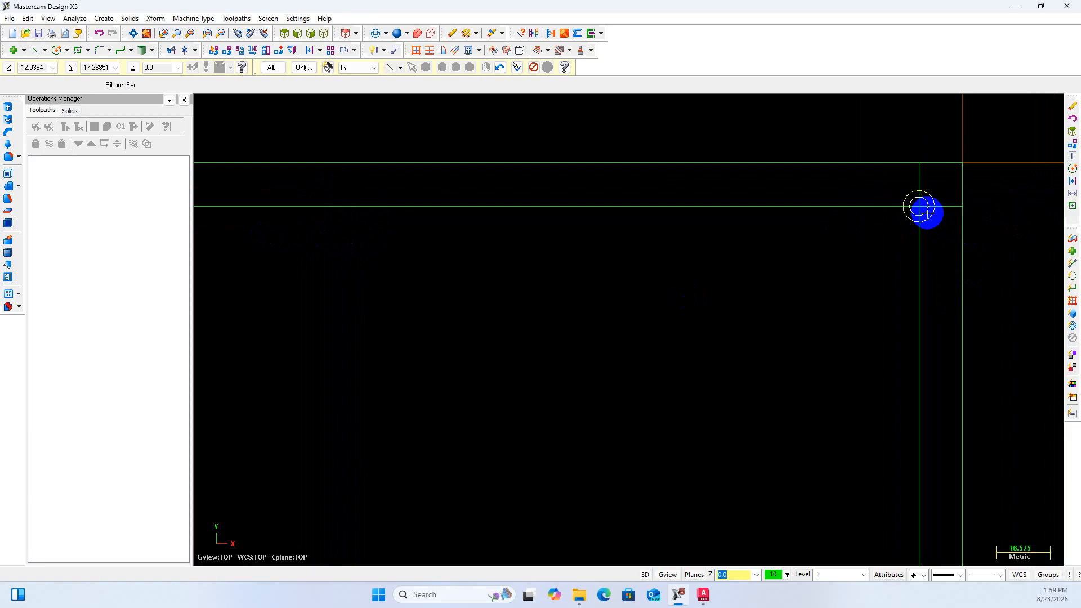
{"action": "scroll", "coordinate": [940, 263], "scroll_direction": "down", "scroll_amount": 2}
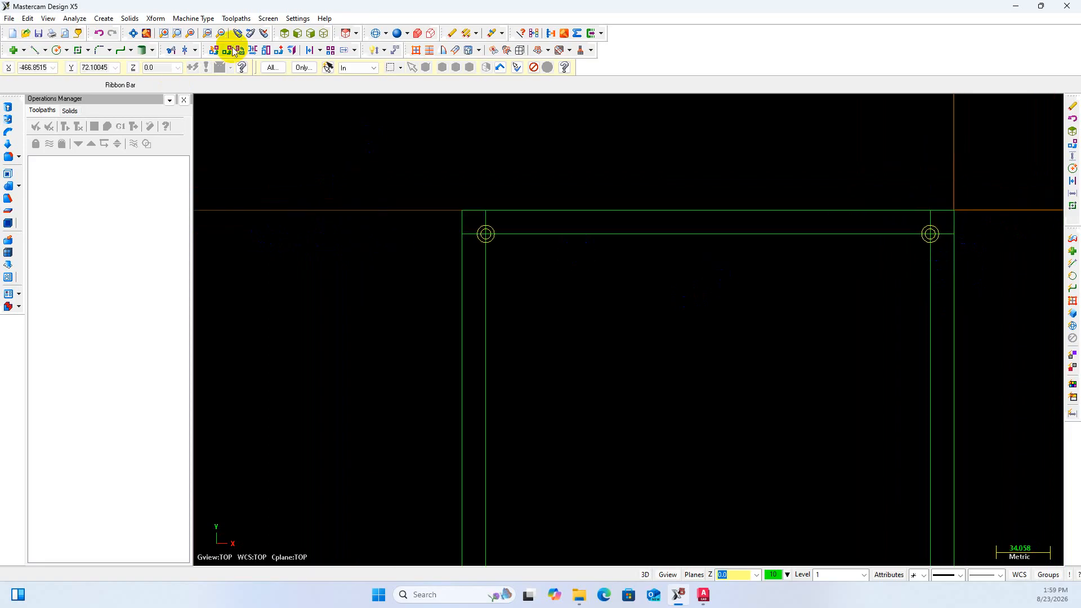
{"action": "left_click", "coordinate": [229, 51]}
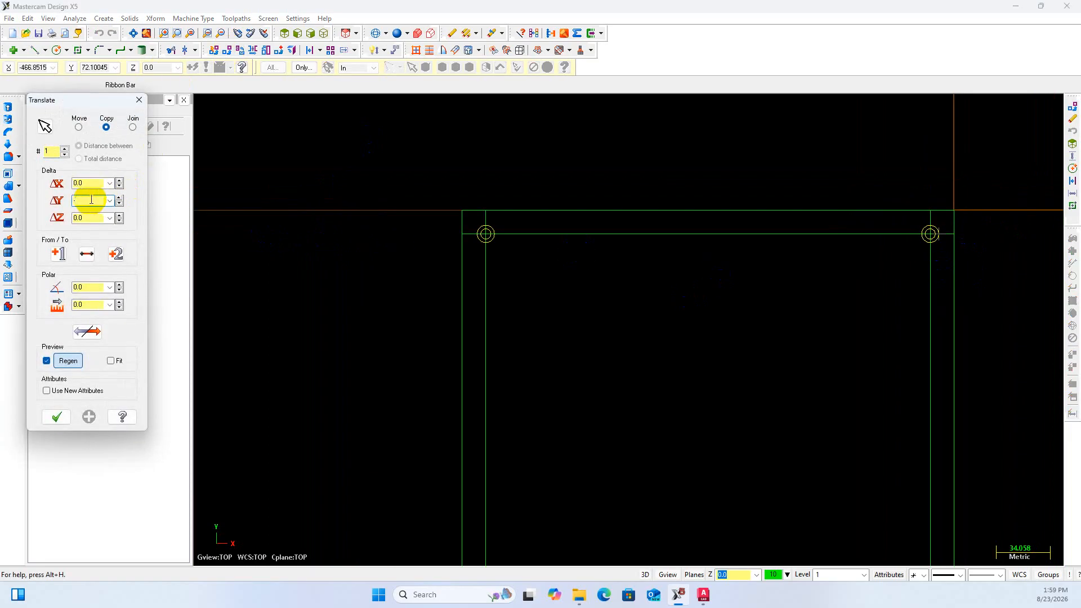
{"action": "left_click", "coordinate": [106, 128]}
{"action": "scroll", "coordinate": [472, 173], "scroll_direction": "down", "scroll_amount": 1}
{"action": "scroll", "coordinate": [816, 499], "scroll_direction": "up", "scroll_amount": 1}
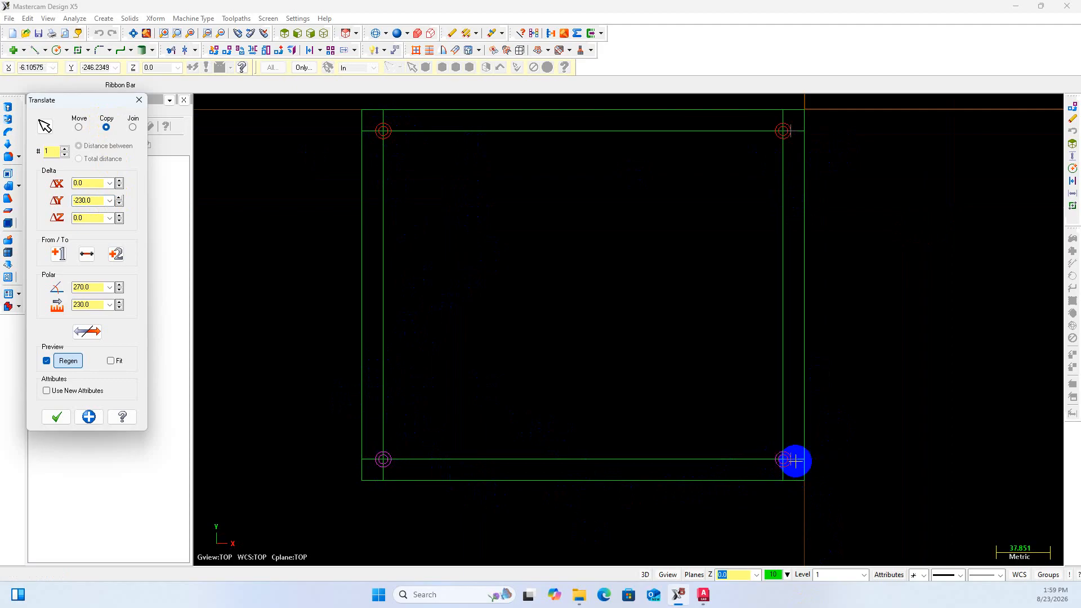
{"action": "left_click", "coordinate": [56, 416]}
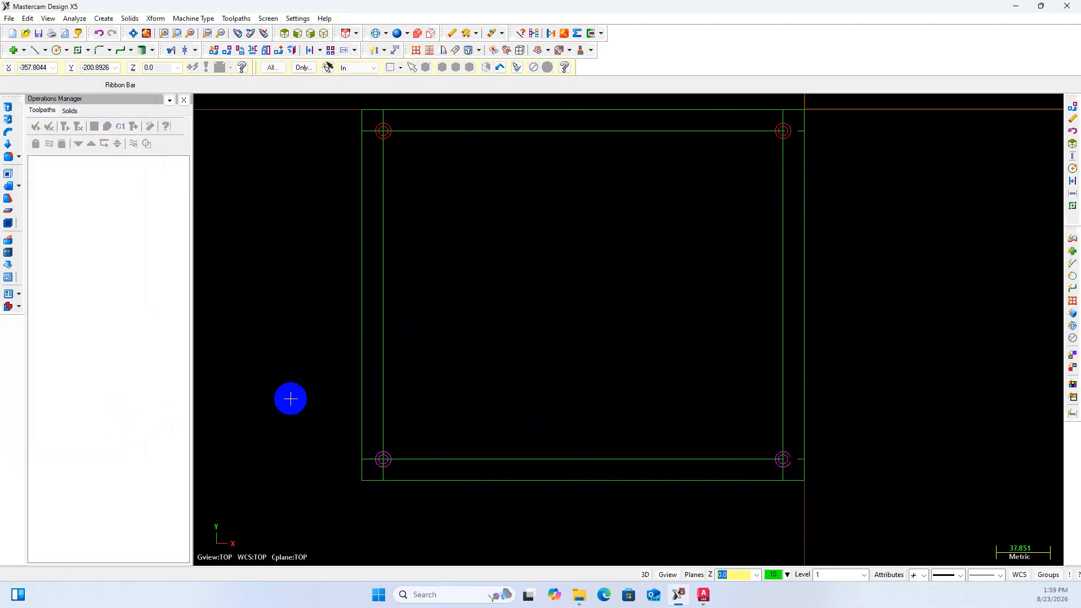
Delete the four inner construction lines running through the corner holes
{"action": "scroll", "coordinate": [381, 371], "scroll_direction": "up", "scroll_amount": 1}
{"action": "scroll", "coordinate": [381, 371], "scroll_direction": "down", "scroll_amount": 1}
{"action": "left_click", "coordinate": [383, 354]}
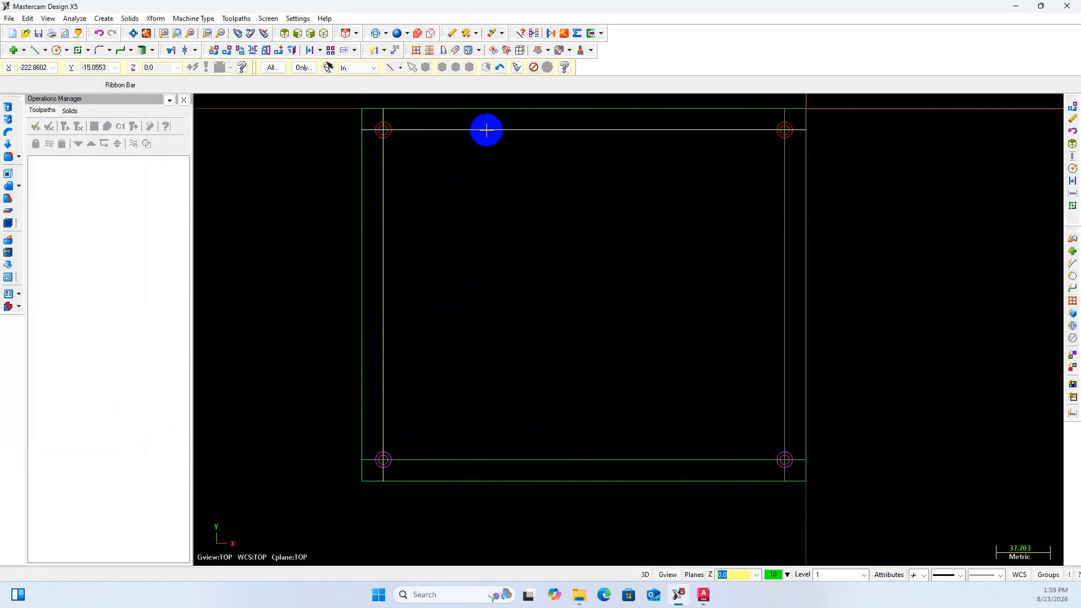
{"action": "left_click", "coordinate": [486, 130]}
{"action": "left_click", "coordinate": [545, 459]}
{"action": "left_click", "coordinate": [777, 371]}
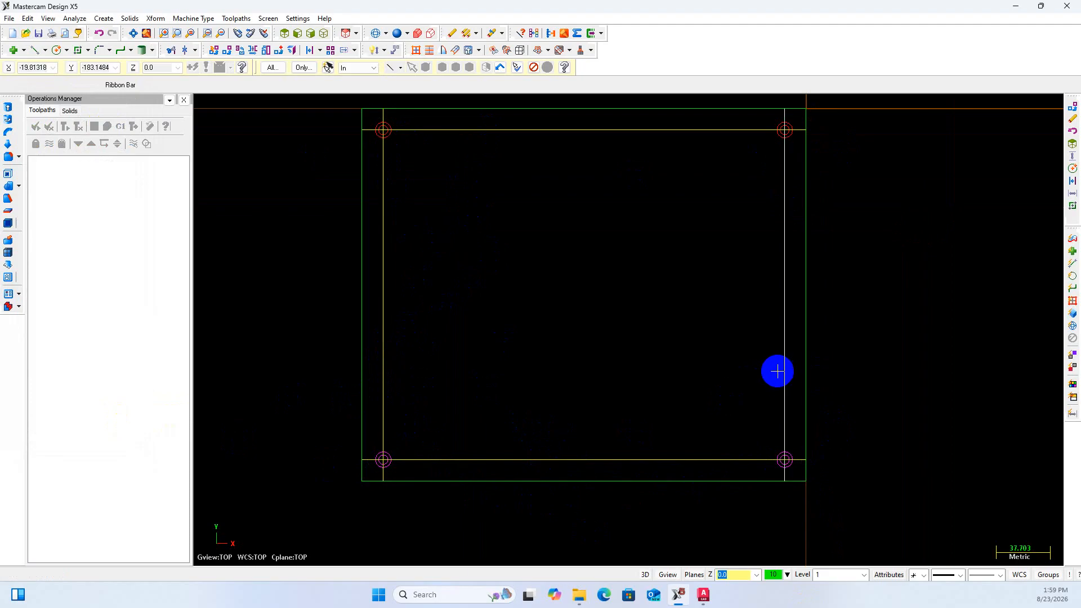
{"action": "key", "text": "Delete"}
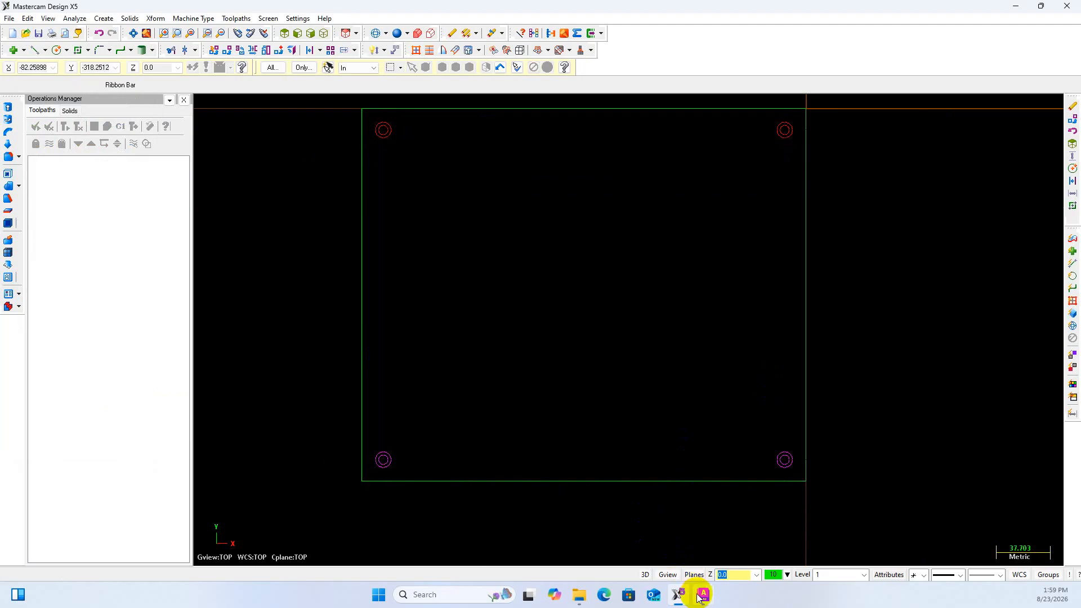
Switch to the AutoCAD drawing and examine the lower-left counterbored hole with its outer circle and its position dimensions
{"action": "mouse_move", "coordinate": [699, 598]}
{"action": "left_click", "coordinate": [763, 538]}
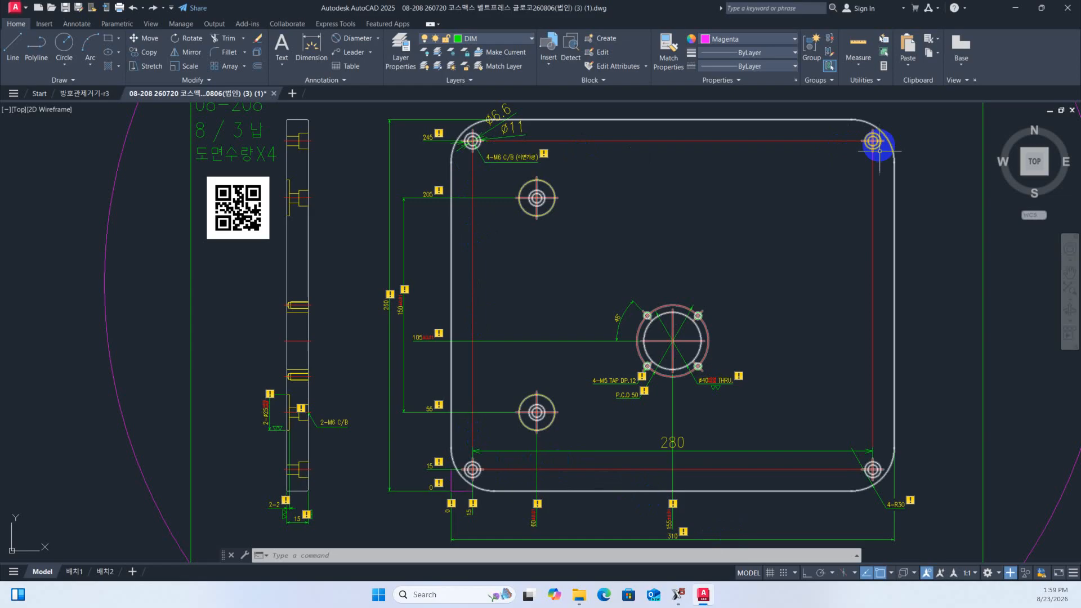
{"action": "scroll", "coordinate": [568, 452], "scroll_direction": "up", "scroll_amount": 4}
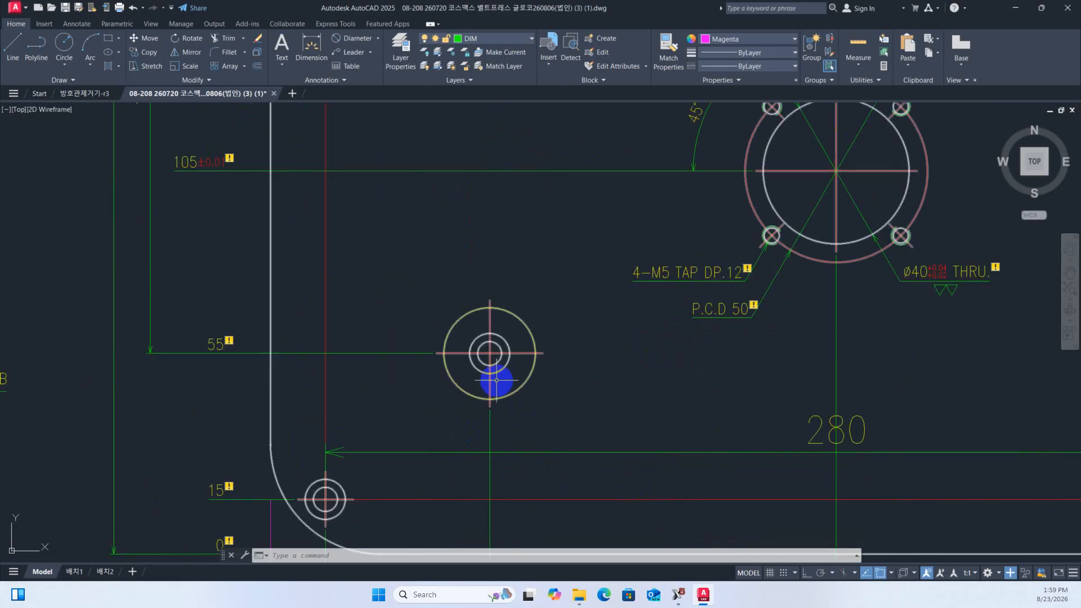
{"action": "scroll", "coordinate": [492, 365], "scroll_direction": "down", "scroll_amount": 6}
{"action": "scroll", "coordinate": [498, 372], "scroll_direction": "up", "scroll_amount": 6}
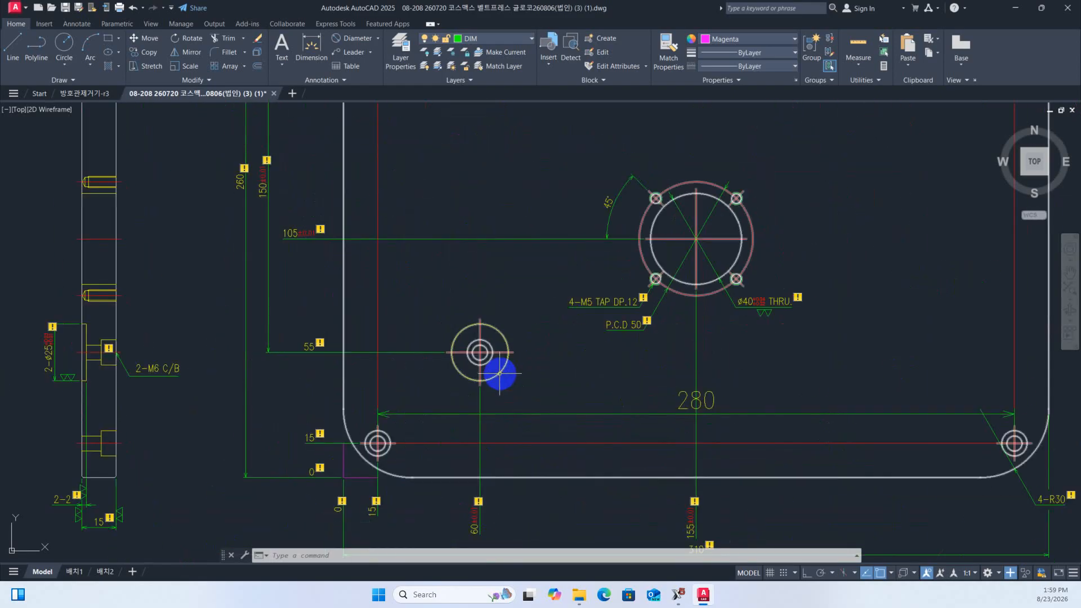
{"action": "scroll", "coordinate": [560, 413], "scroll_direction": "down", "scroll_amount": 2}
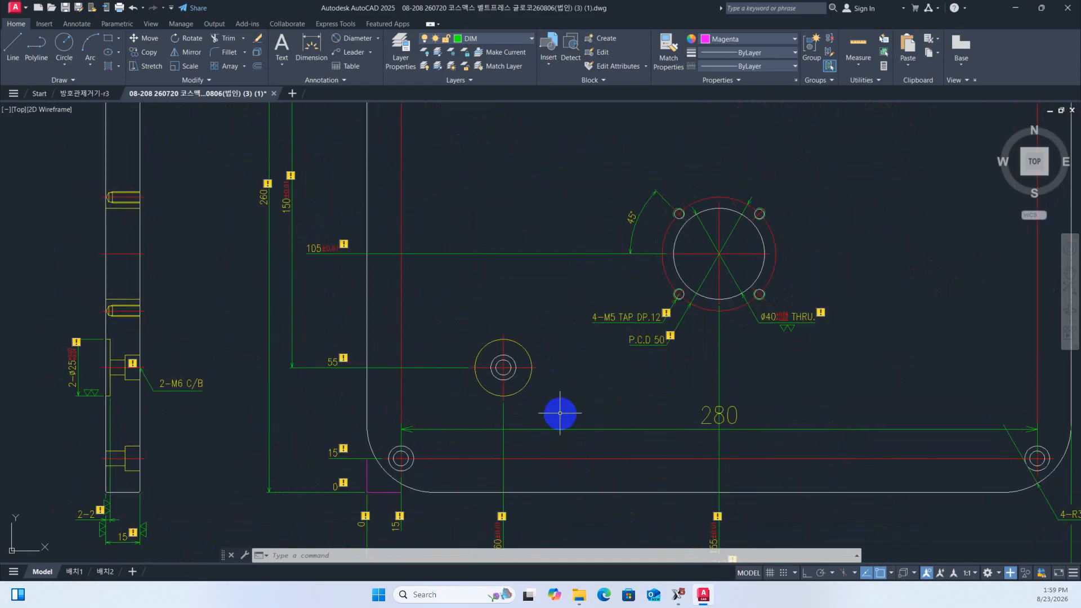
{"action": "scroll", "coordinate": [545, 403], "scroll_direction": "down", "scroll_amount": 2}
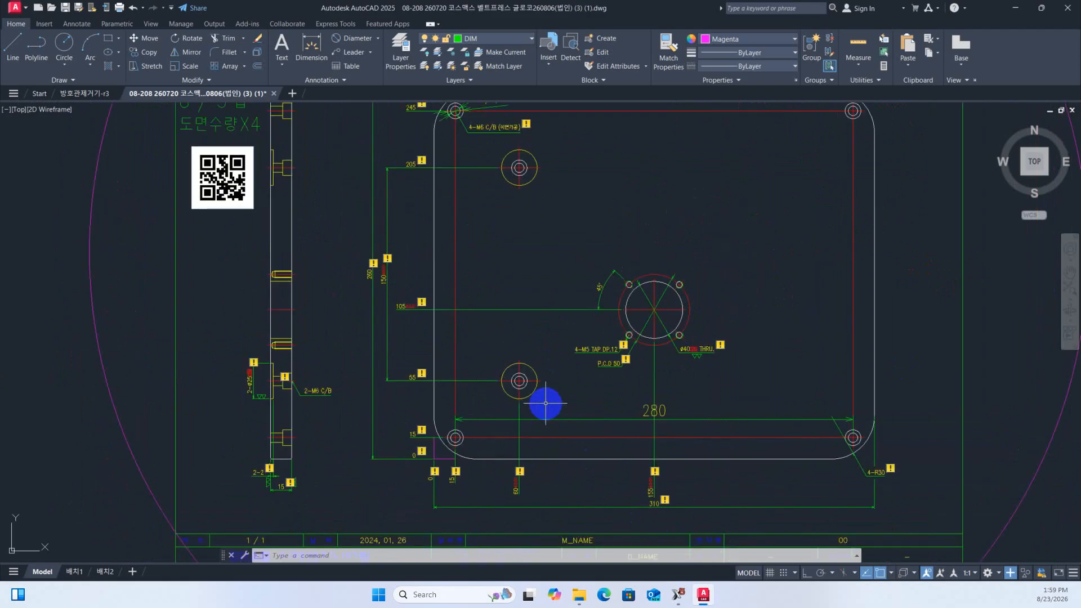
{"action": "scroll", "coordinate": [543, 400], "scroll_direction": "up", "scroll_amount": 5}
{"action": "scroll", "coordinate": [544, 399], "scroll_direction": "down", "scroll_amount": 2}
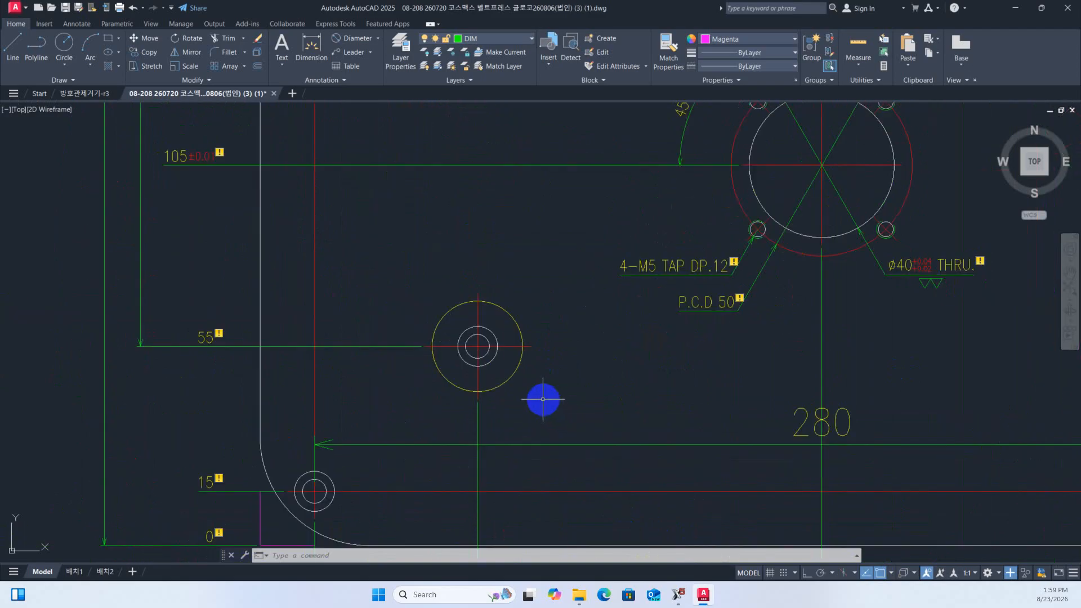
{"action": "scroll", "coordinate": [244, 365], "scroll_direction": "down", "scroll_amount": 5}
{"action": "scroll", "coordinate": [245, 362], "scroll_direction": "up", "scroll_amount": 2}
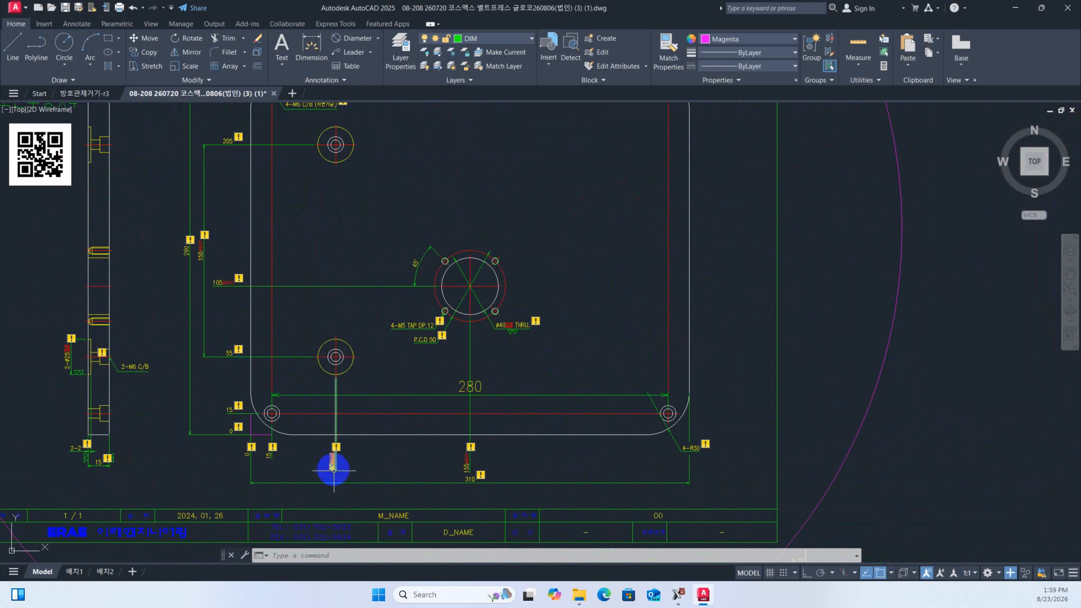
{"action": "scroll", "coordinate": [335, 475], "scroll_direction": "up", "scroll_amount": 2}
{"action": "scroll", "coordinate": [335, 475], "scroll_direction": "up", "scroll_amount": 2}
{"action": "scroll", "coordinate": [333, 474], "scroll_direction": "down", "scroll_amount": 2}
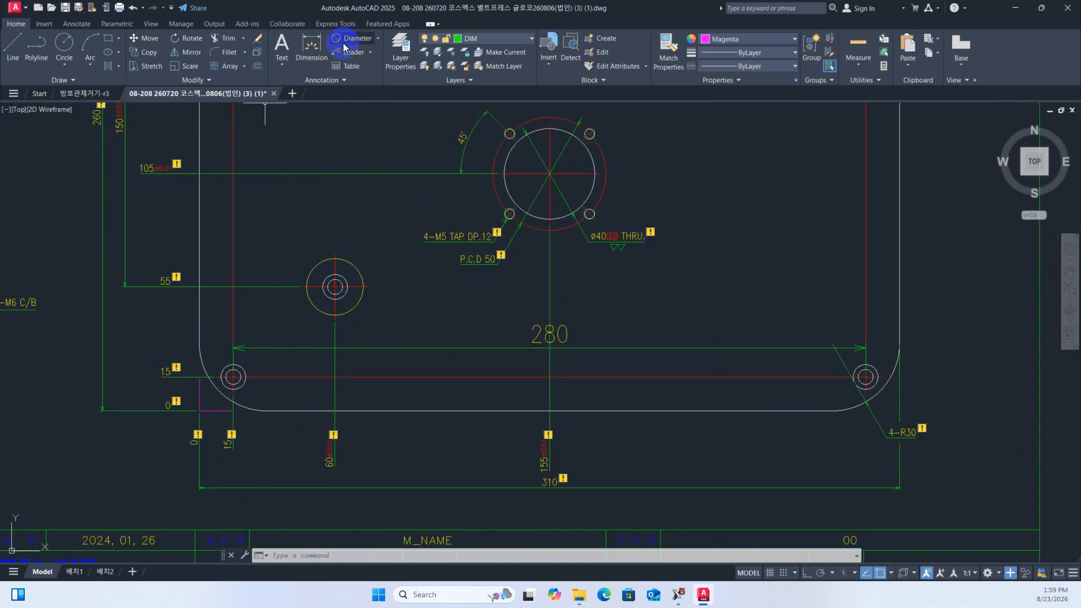
Add a vertical linear dimension from the centre of the hole with the yellow outer circle, lower left, to the plate's bottom edge
{"action": "left_click", "coordinate": [378, 43]}
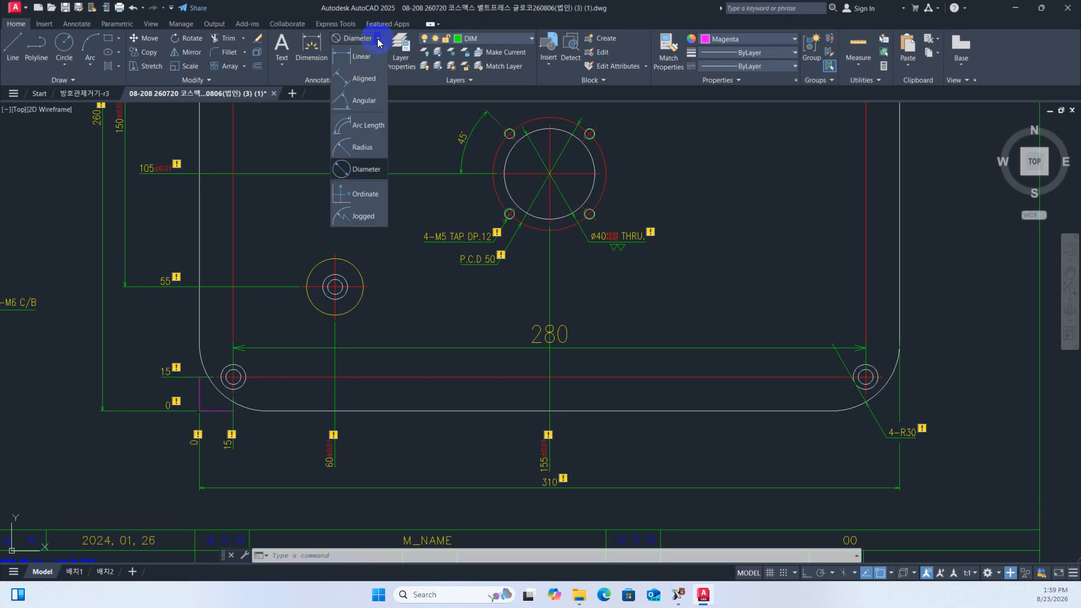
{"action": "left_click", "coordinate": [360, 63]}
{"action": "scroll", "coordinate": [335, 287], "scroll_direction": "up", "scroll_amount": 5}
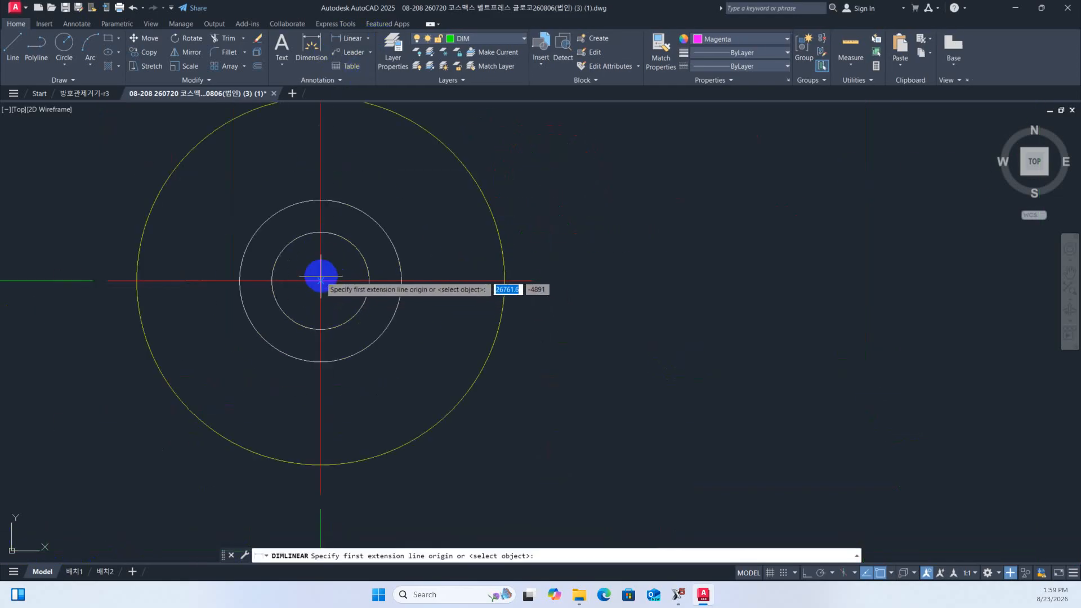
{"action": "left_click", "coordinate": [319, 278]}
{"action": "scroll", "coordinate": [320, 279], "scroll_direction": "down", "scroll_amount": 7}
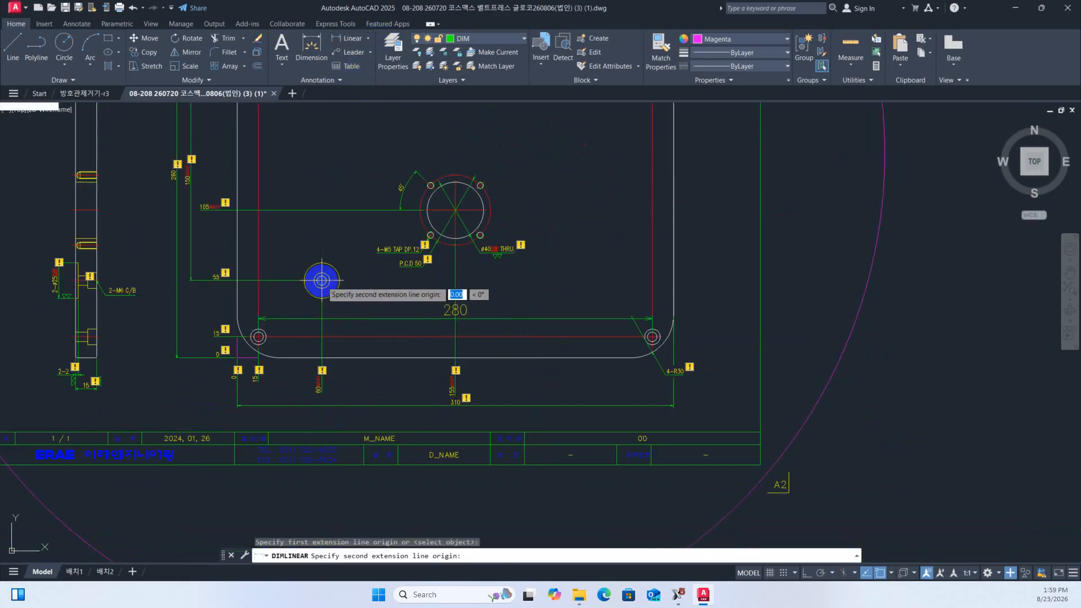
{"action": "left_click", "coordinate": [321, 356]}
{"action": "left_click", "coordinate": [387, 330]}
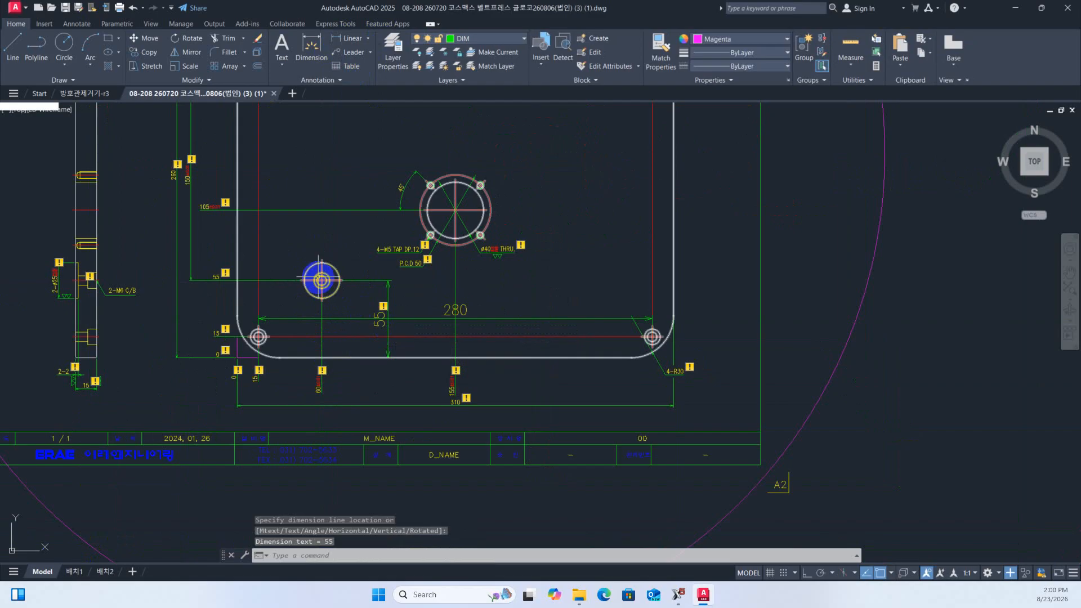
{"action": "scroll", "coordinate": [326, 291], "scroll_direction": "up", "scroll_amount": 8}
{"action": "scroll", "coordinate": [318, 237], "scroll_direction": "down", "scroll_amount": 6}
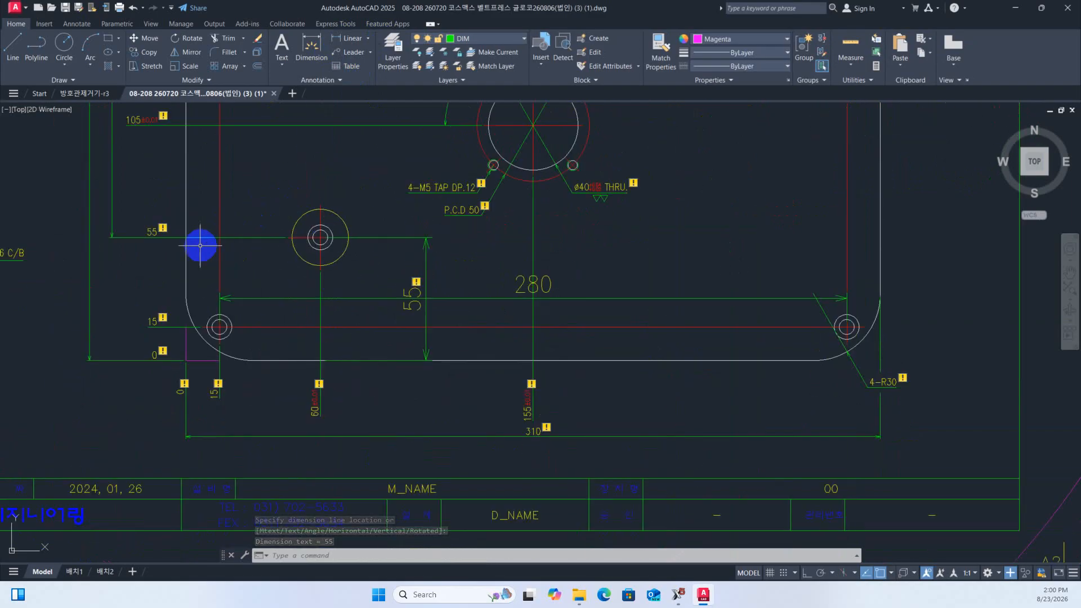
Add a horizontal linear dimension from the same hole's centre to the plate's left edge, placed above the hole
{"action": "left_click", "coordinate": [352, 40]}
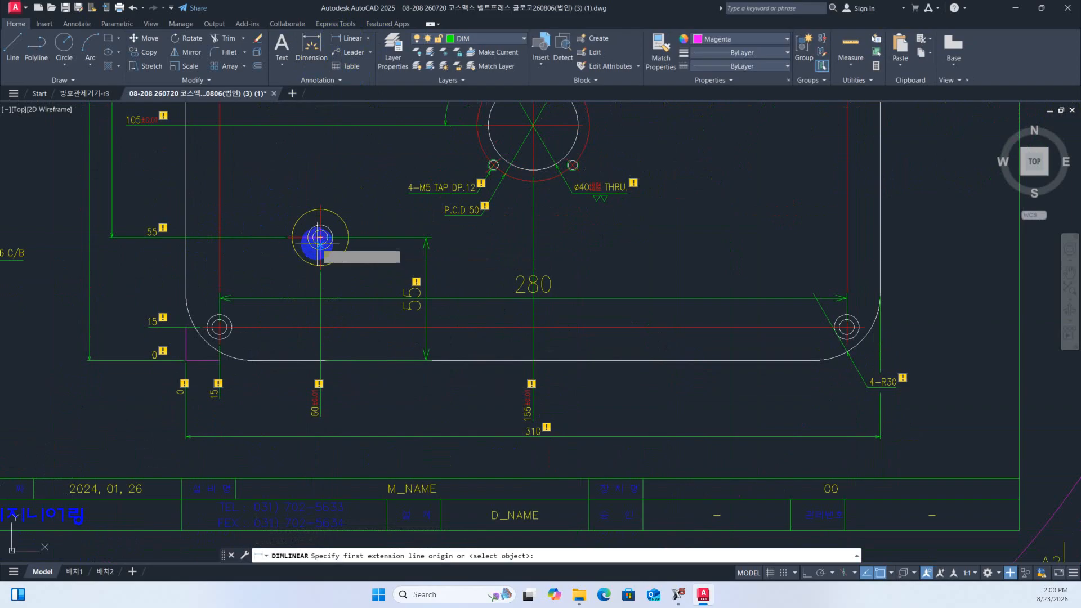
{"action": "left_click", "coordinate": [320, 237]}
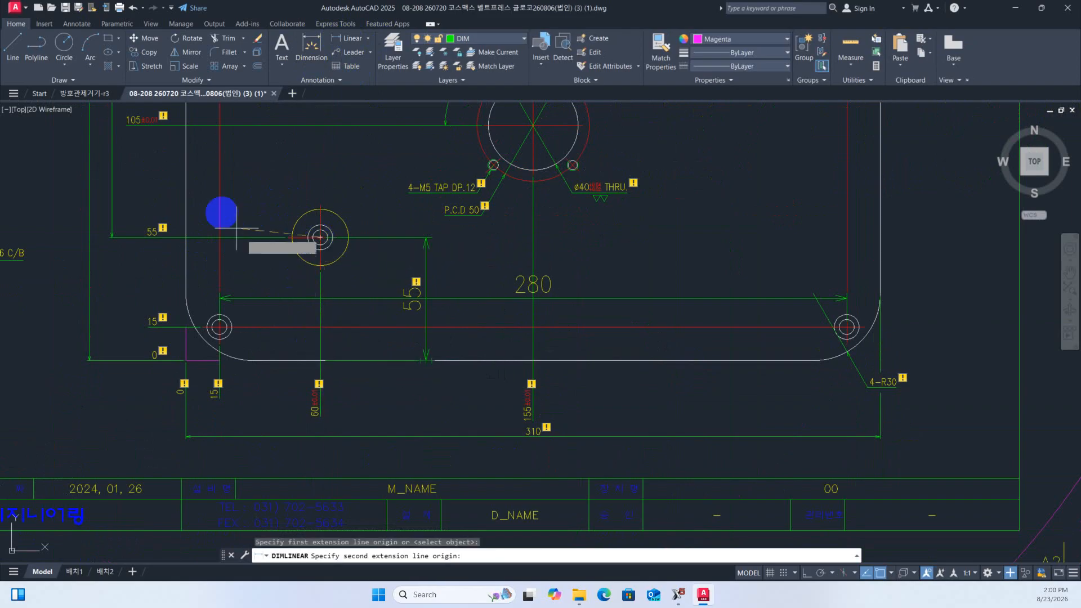
{"action": "left_click", "coordinate": [186, 237]}
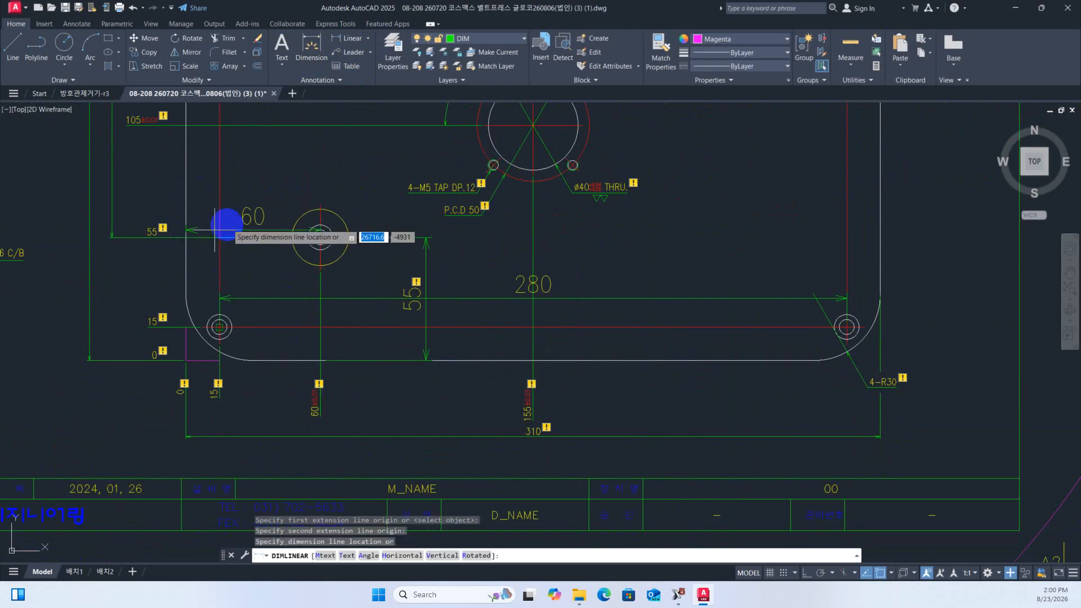
{"action": "left_click", "coordinate": [258, 174]}
{"action": "scroll", "coordinate": [295, 298], "scroll_direction": "down", "scroll_amount": 4}
{"action": "scroll", "coordinate": [297, 251], "scroll_direction": "up", "scroll_amount": 2}
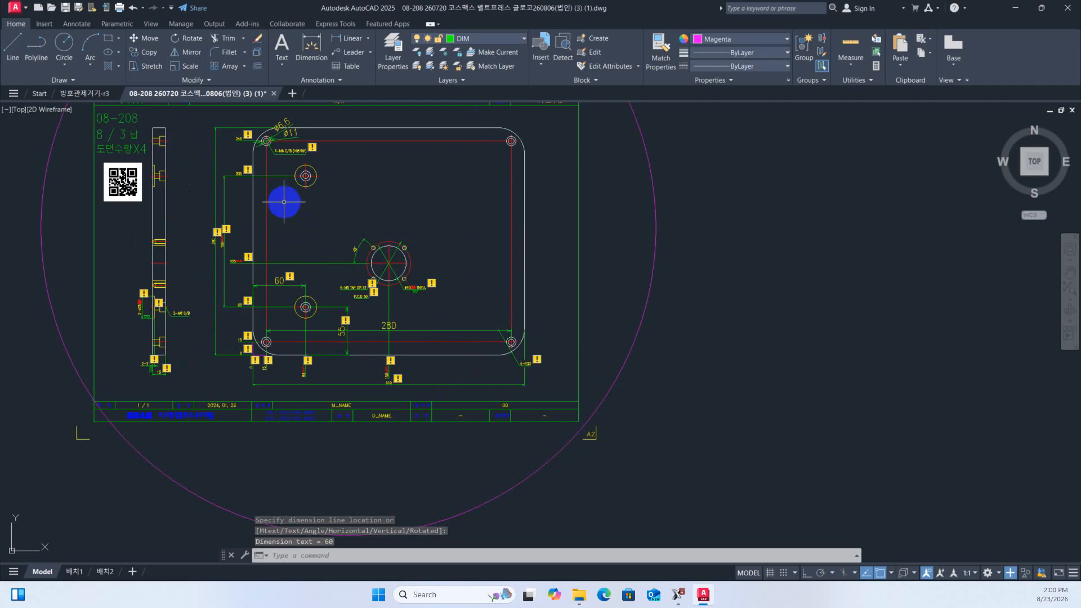
Add a diameter dimension to the counterbore circle inside the yellow outer circle of the lower-left hole, with the text above and beside it
{"action": "scroll", "coordinate": [284, 202], "scroll_direction": "up", "scroll_amount": 2}
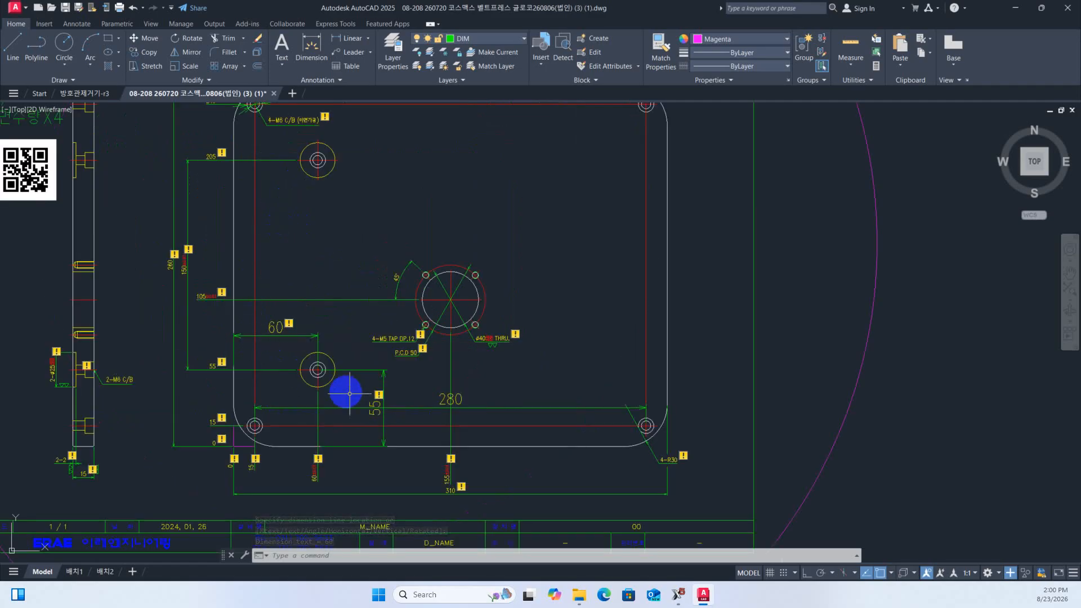
{"action": "scroll", "coordinate": [319, 377], "scroll_direction": "up", "scroll_amount": 4}
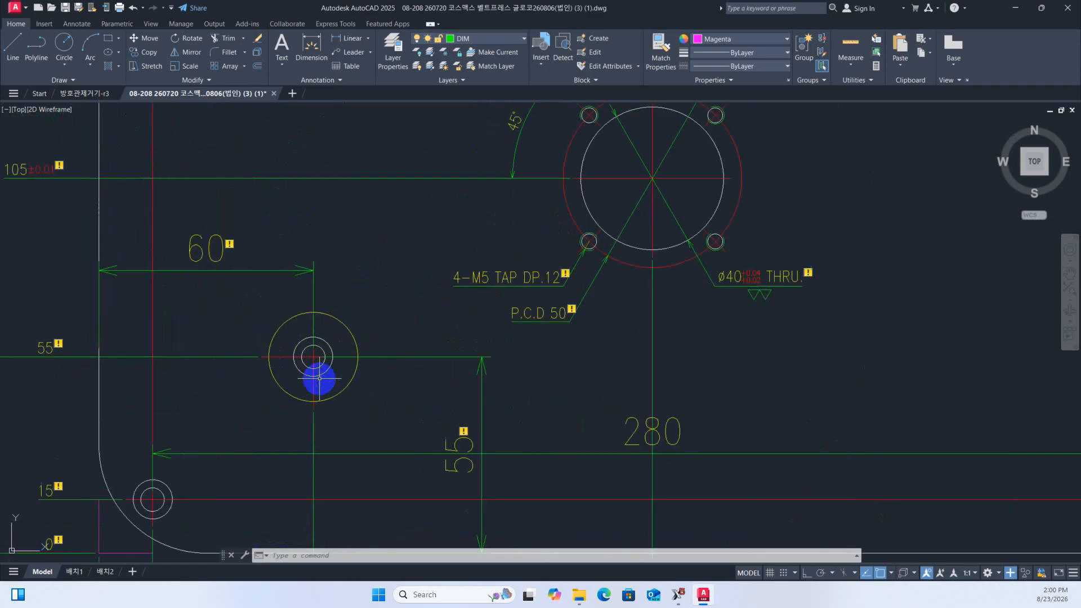
{"action": "scroll", "coordinate": [319, 378], "scroll_direction": "down", "scroll_amount": 2}
{"action": "scroll", "coordinate": [319, 377], "scroll_direction": "up", "scroll_amount": 1}
{"action": "scroll", "coordinate": [319, 378], "scroll_direction": "down", "scroll_amount": 3}
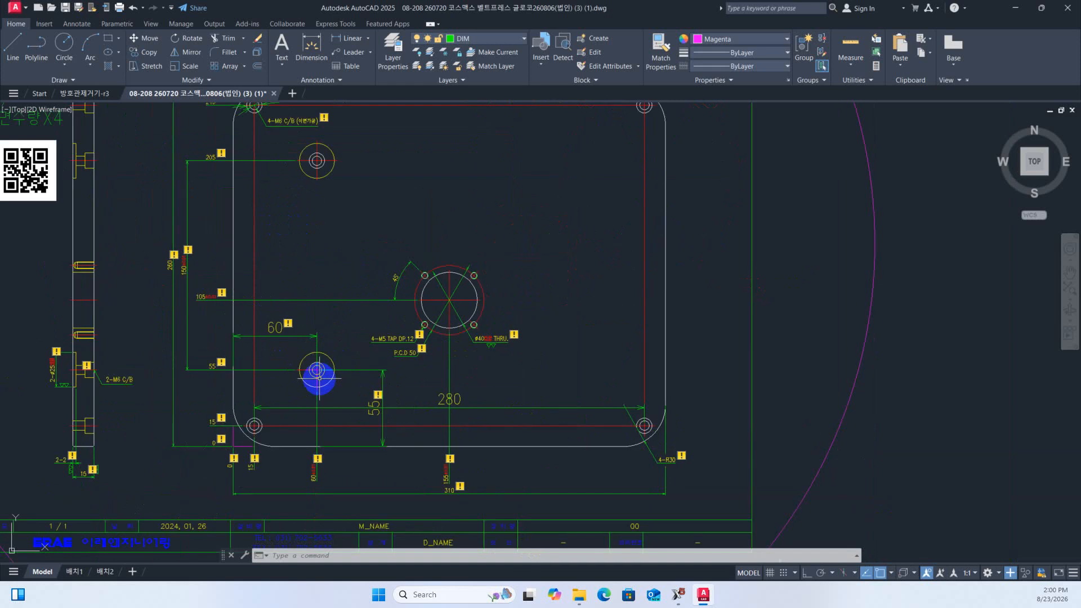
{"action": "scroll", "coordinate": [318, 377], "scroll_direction": "up", "scroll_amount": 2}
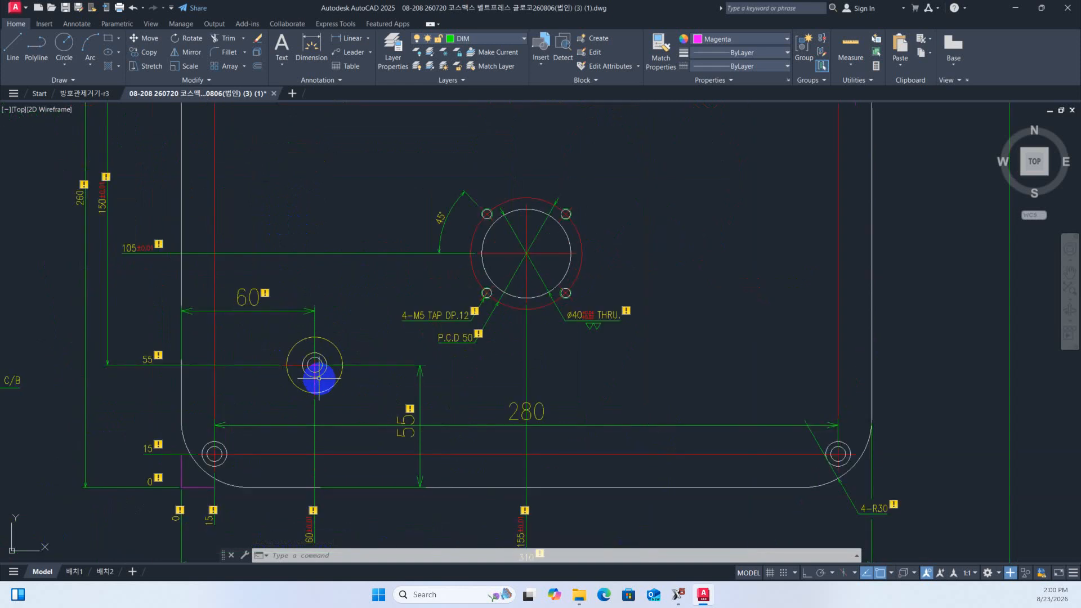
{"action": "left_click", "coordinate": [353, 39]}
{"action": "left_click", "coordinate": [369, 40]}
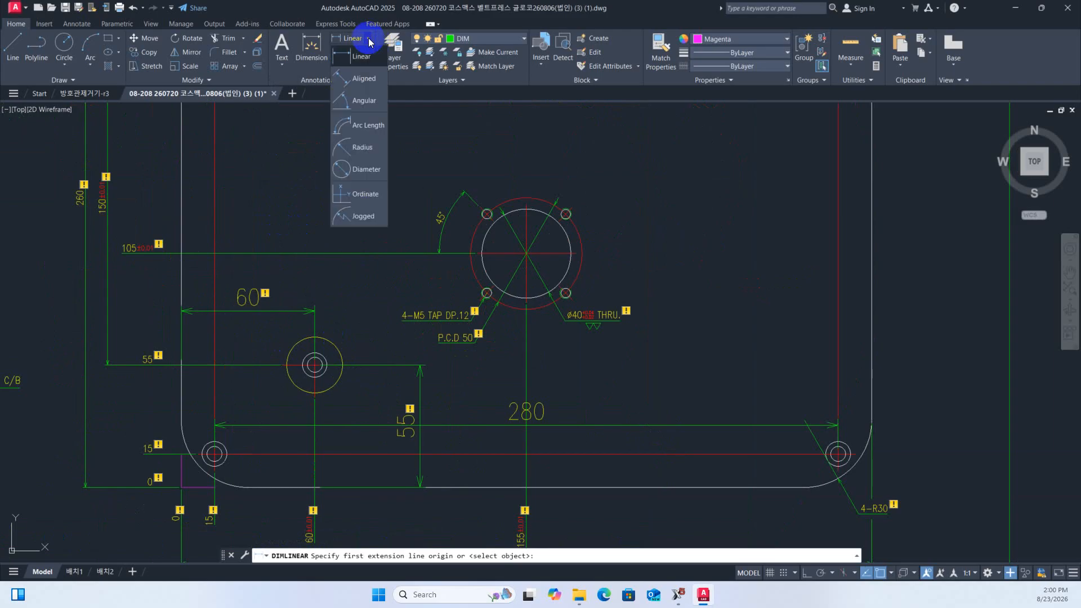
{"action": "left_click", "coordinate": [363, 172]}
{"action": "scroll", "coordinate": [309, 345], "scroll_direction": "up", "scroll_amount": 5}
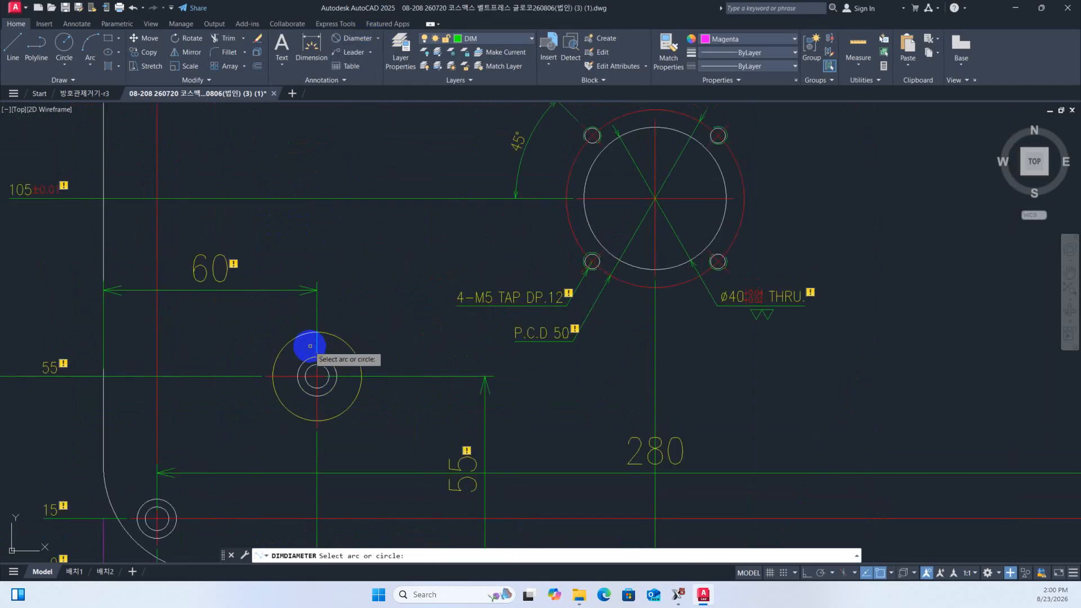
{"action": "left_click", "coordinate": [340, 372]}
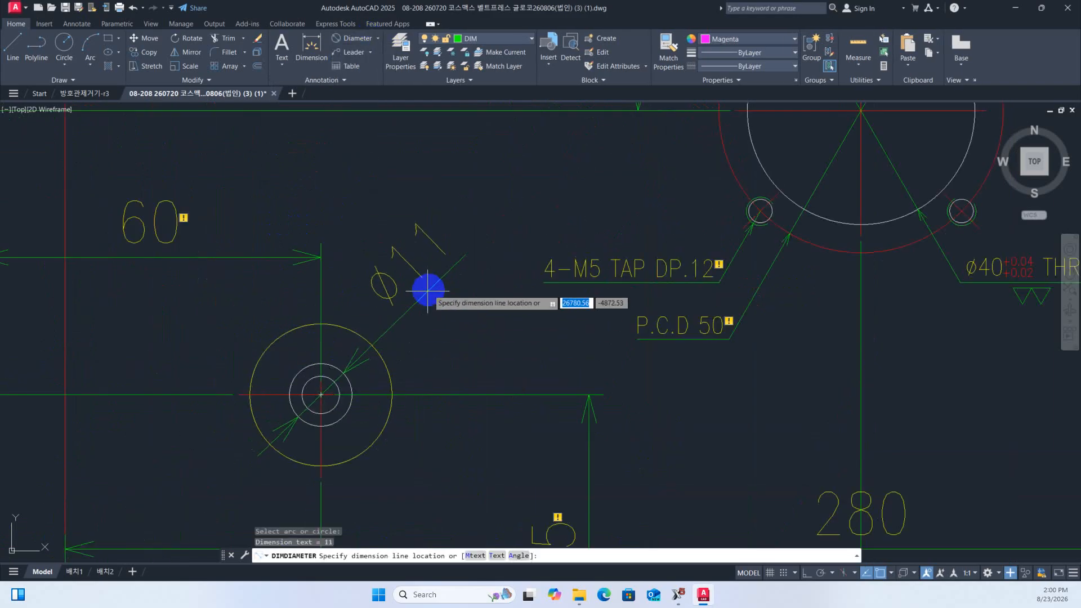
{"action": "left_click", "coordinate": [434, 280]}
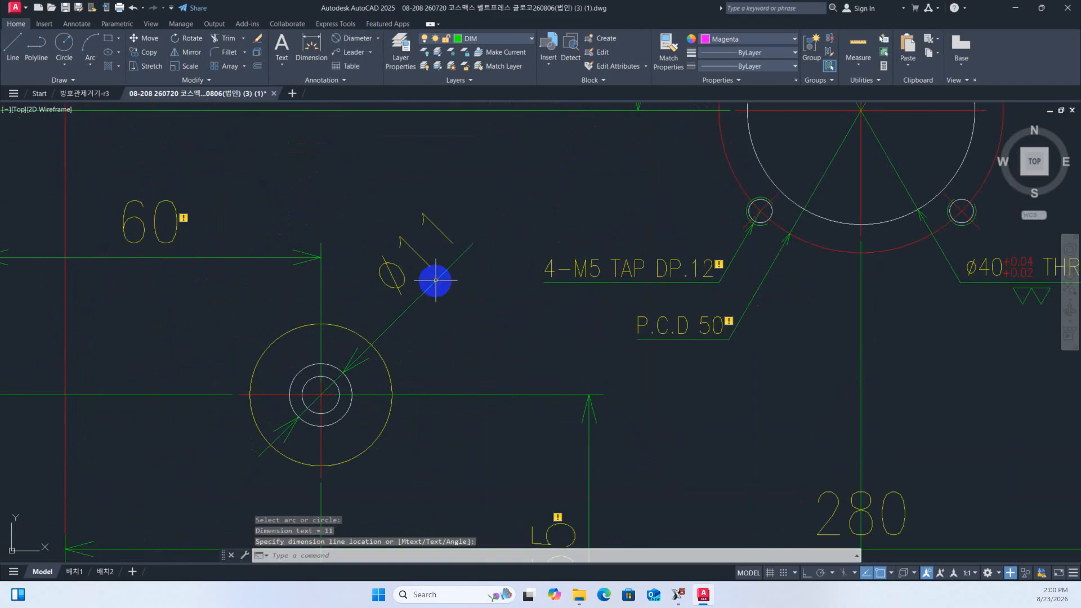
Add a diameter dimension to the innermost circle of the same hole, placed just below the counterbore's diameter dimension
{"action": "left_click", "coordinate": [357, 37]}
{"action": "left_click", "coordinate": [337, 386]}
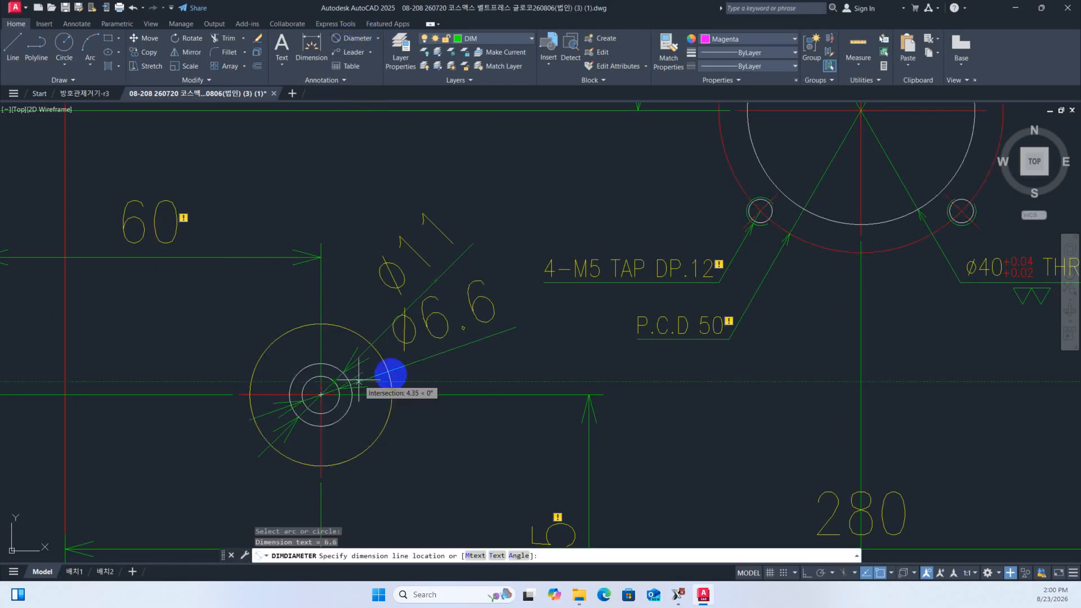
{"action": "scroll", "coordinate": [458, 355], "scroll_direction": "down", "scroll_amount": 4}
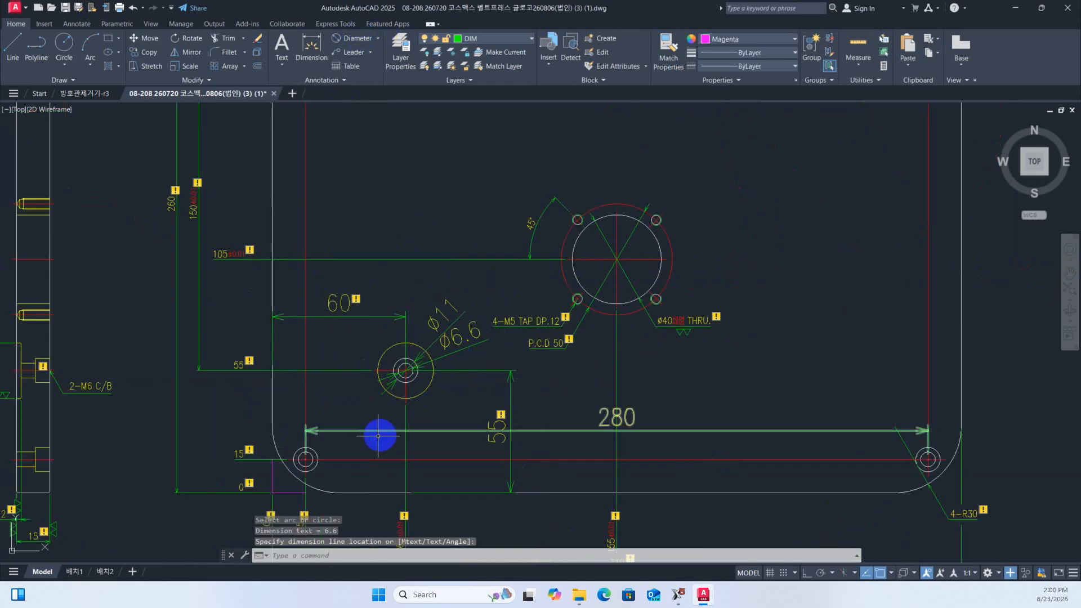
{"action": "scroll", "coordinate": [457, 386], "scroll_direction": "down", "scroll_amount": 4}
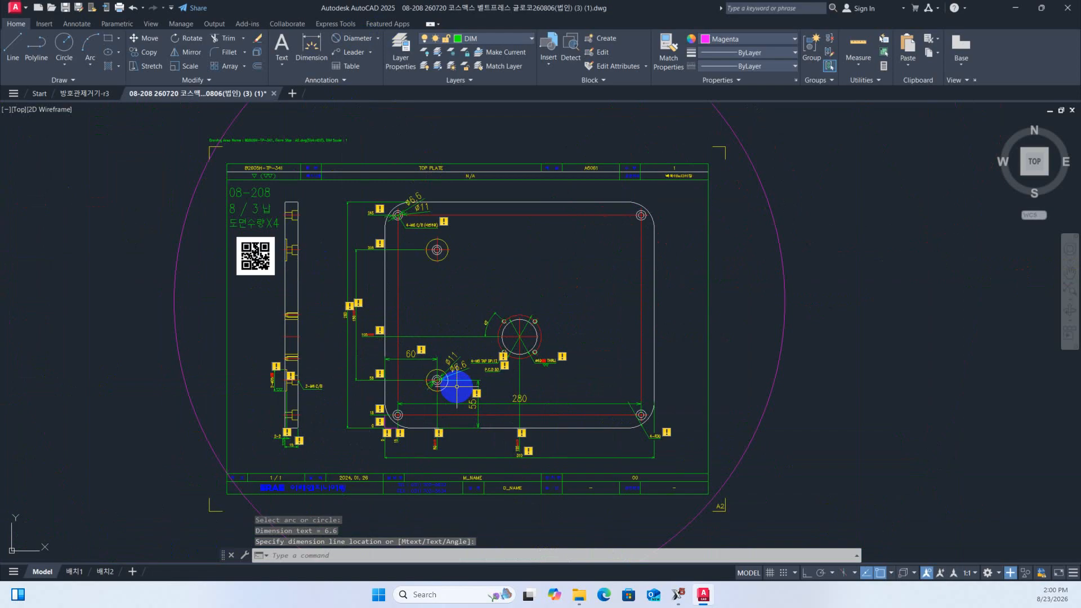
{"action": "scroll", "coordinate": [457, 386], "scroll_direction": "up", "scroll_amount": 2}
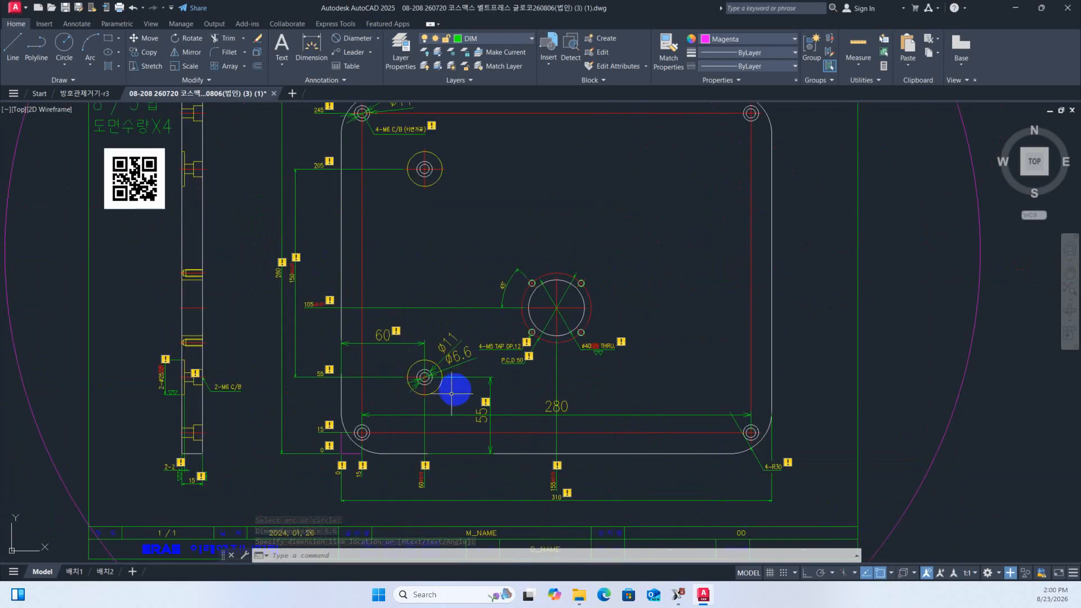
{"action": "scroll", "coordinate": [382, 443], "scroll_direction": "up", "scroll_amount": 2}
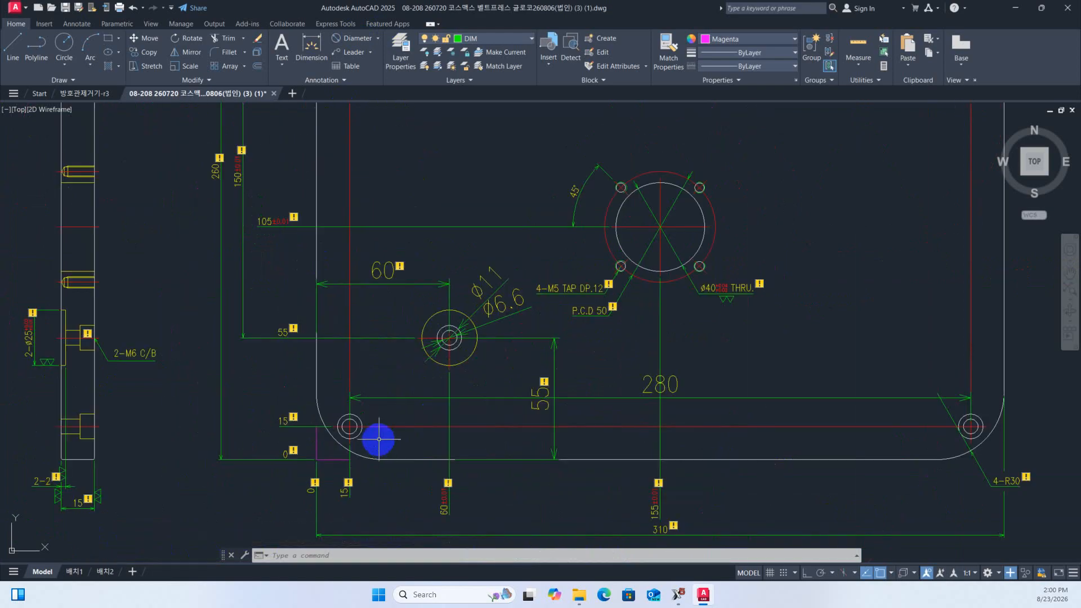
{"action": "scroll", "coordinate": [488, 379], "scroll_direction": "down", "scroll_amount": 2}
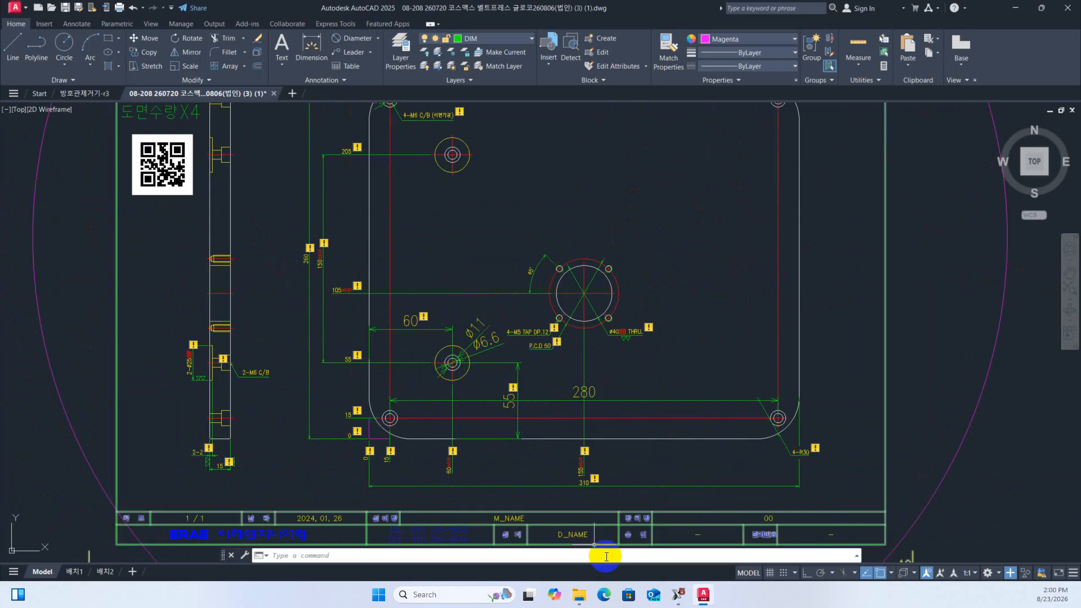
Switch to Mastercam and offset one copy of the plate's bottom edge 55 mm upward into the plate
{"action": "left_click", "coordinate": [678, 595]}
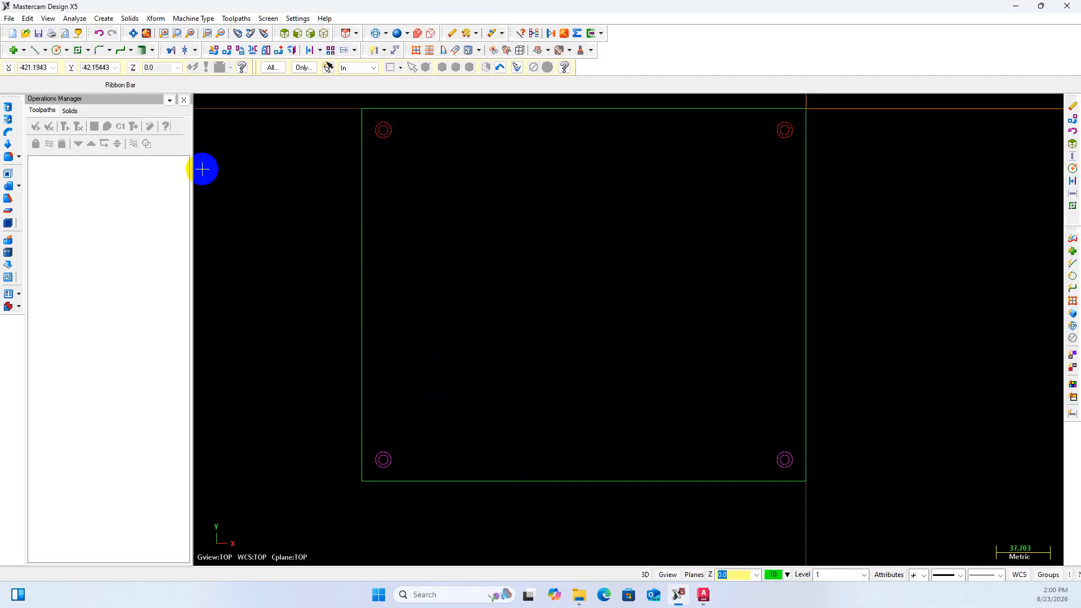
{"action": "left_click", "coordinate": [314, 50]}
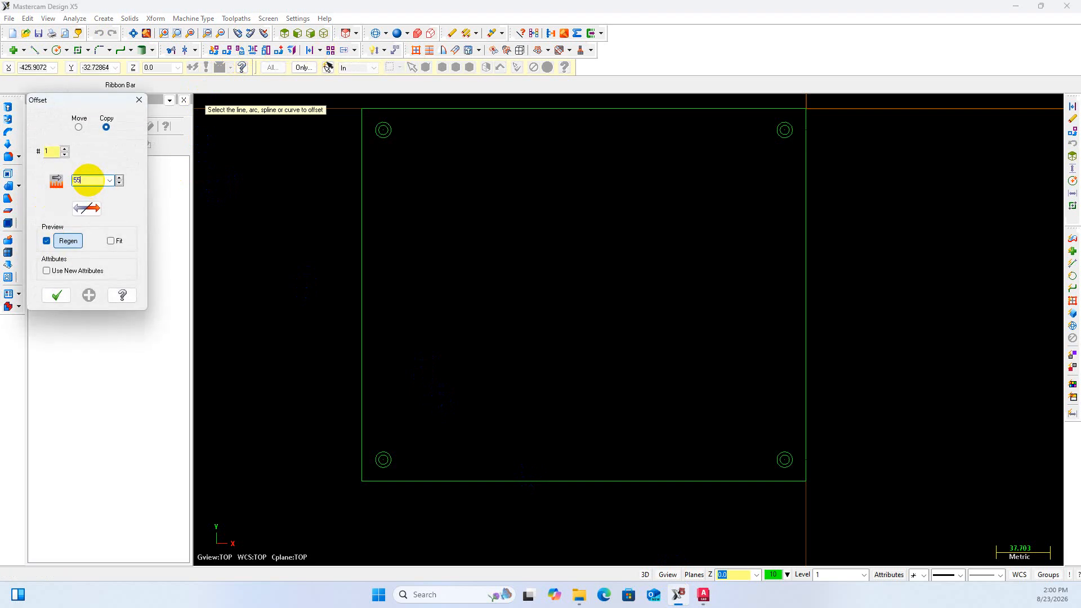
{"action": "left_click", "coordinate": [461, 480]}
{"action": "left_click", "coordinate": [427, 418]}
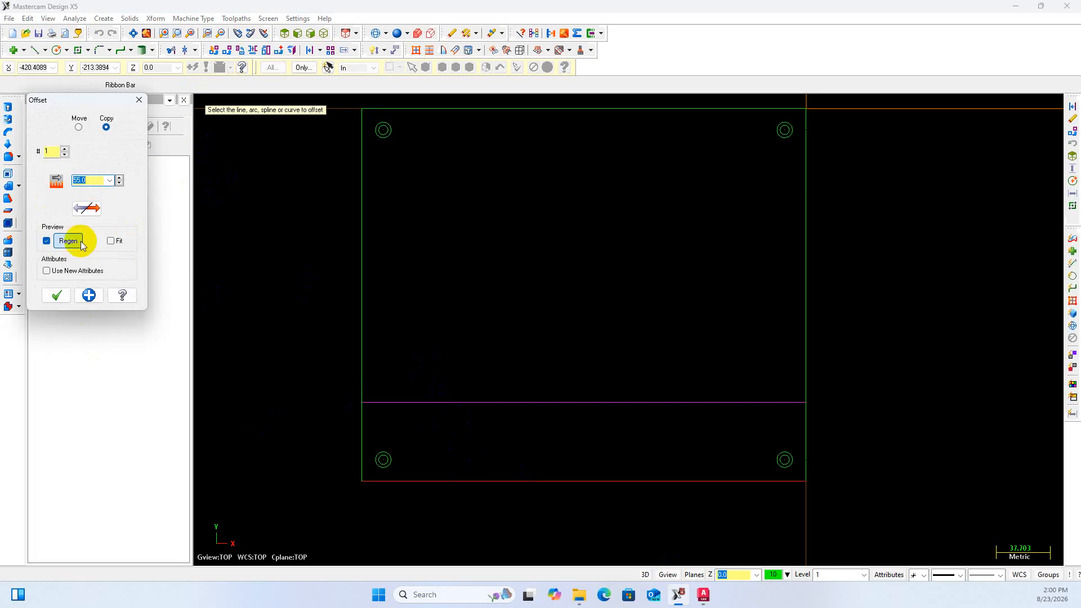
{"action": "left_click", "coordinate": [89, 295]}
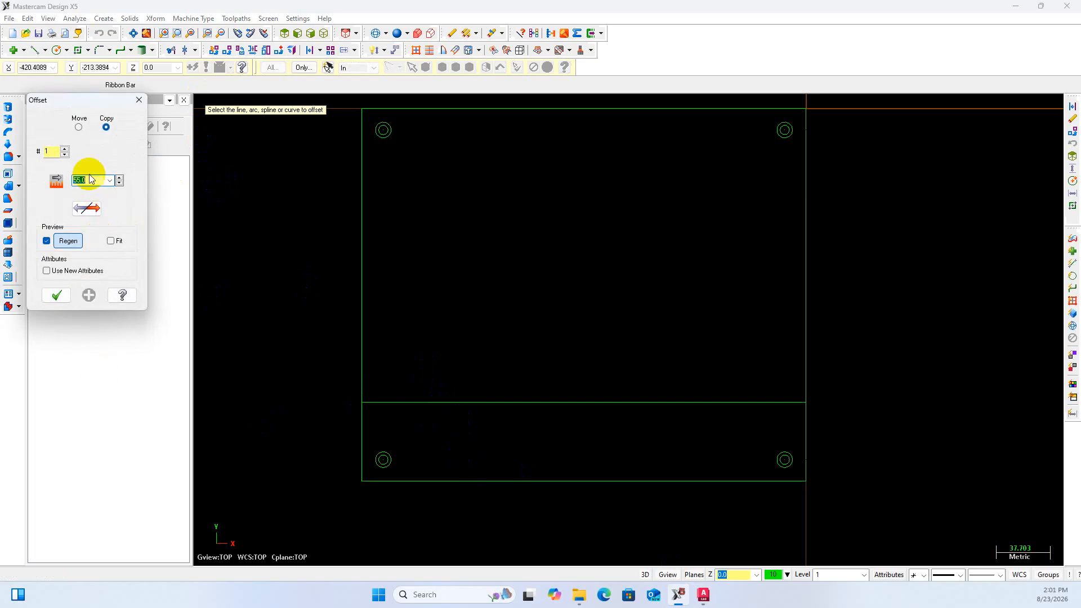
Check the hole's horizontal position in the AutoCAD drawing and offset one copy of the plate's left edge 60 mm inward in Mastercam
{"action": "mouse_move", "coordinate": [703, 596]}
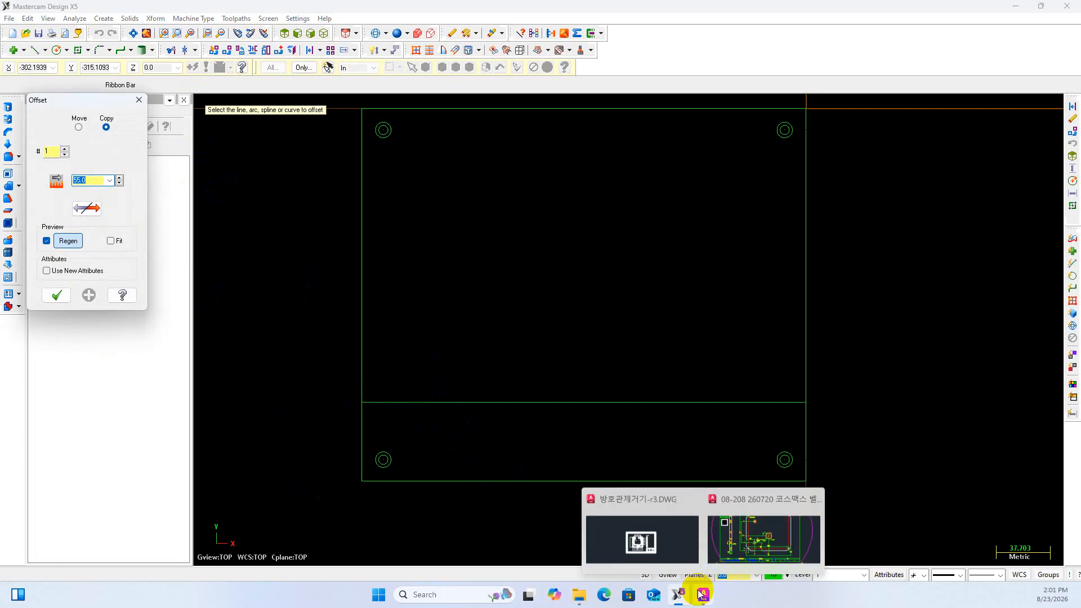
{"action": "mouse_move", "coordinate": [738, 544]}
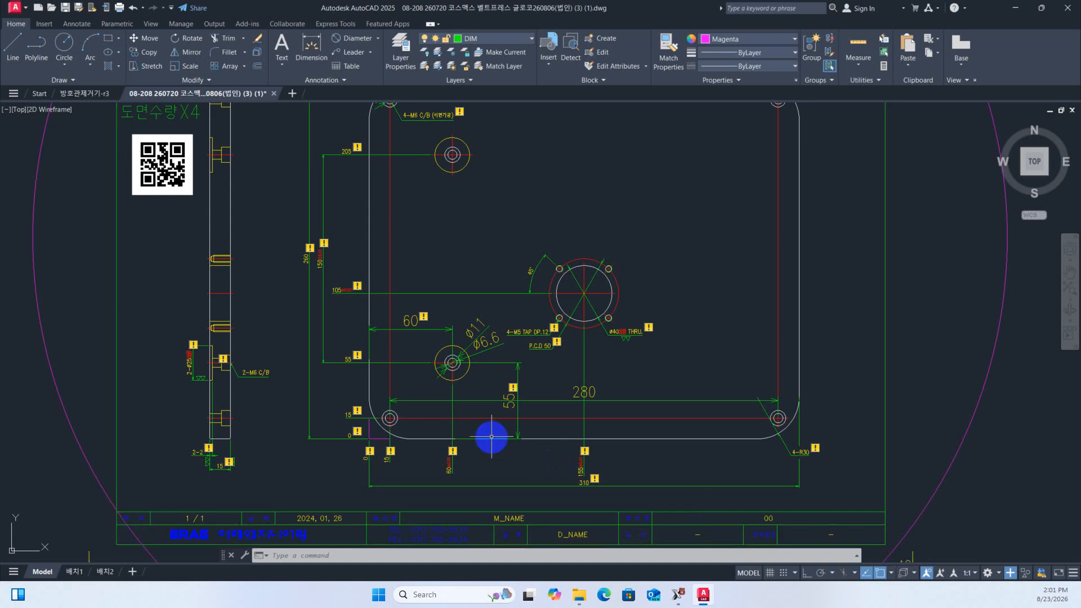
{"action": "left_click", "coordinate": [679, 597]}
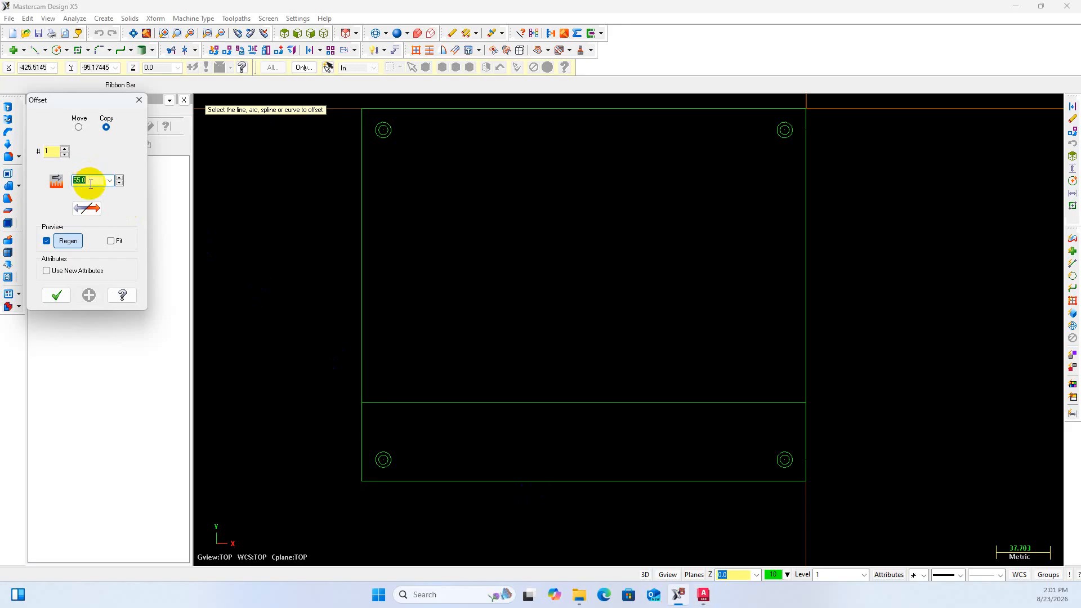
{"action": "left_click", "coordinate": [362, 297]}
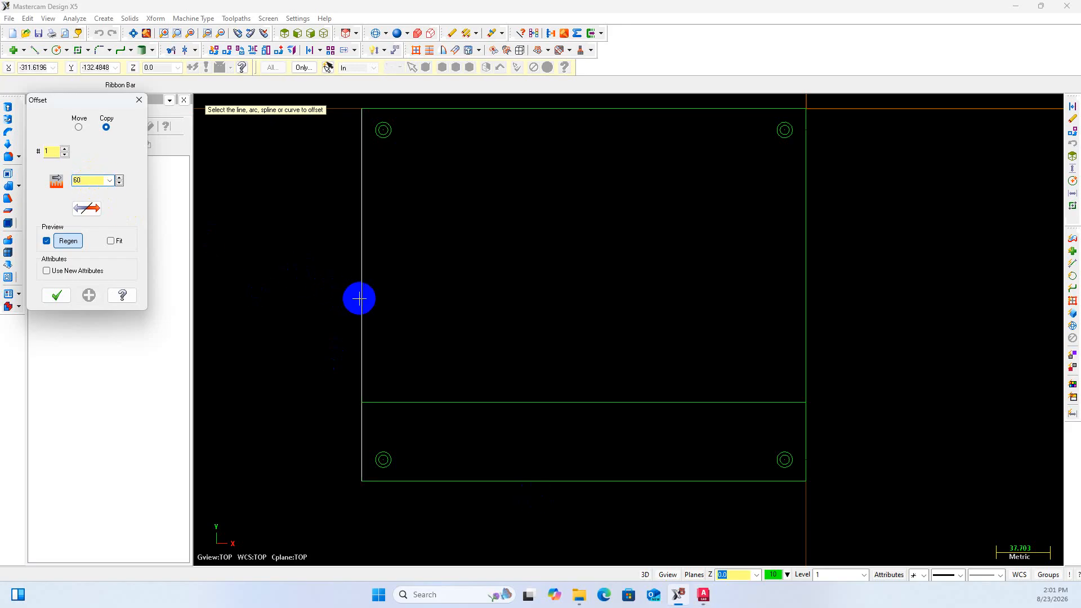
{"action": "left_click", "coordinate": [422, 311]}
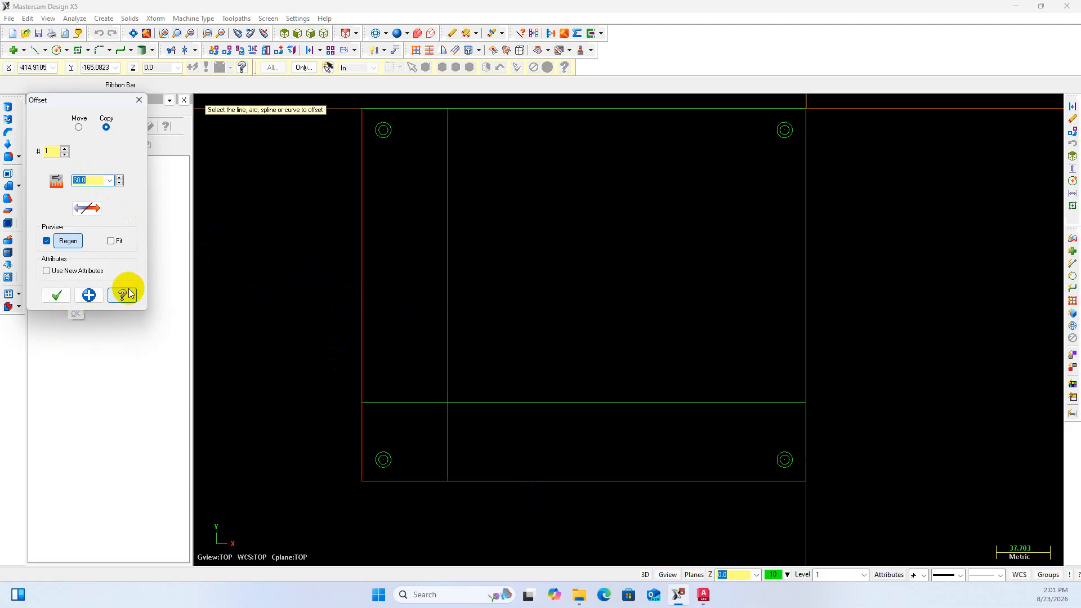
{"action": "left_click", "coordinate": [60, 295]}
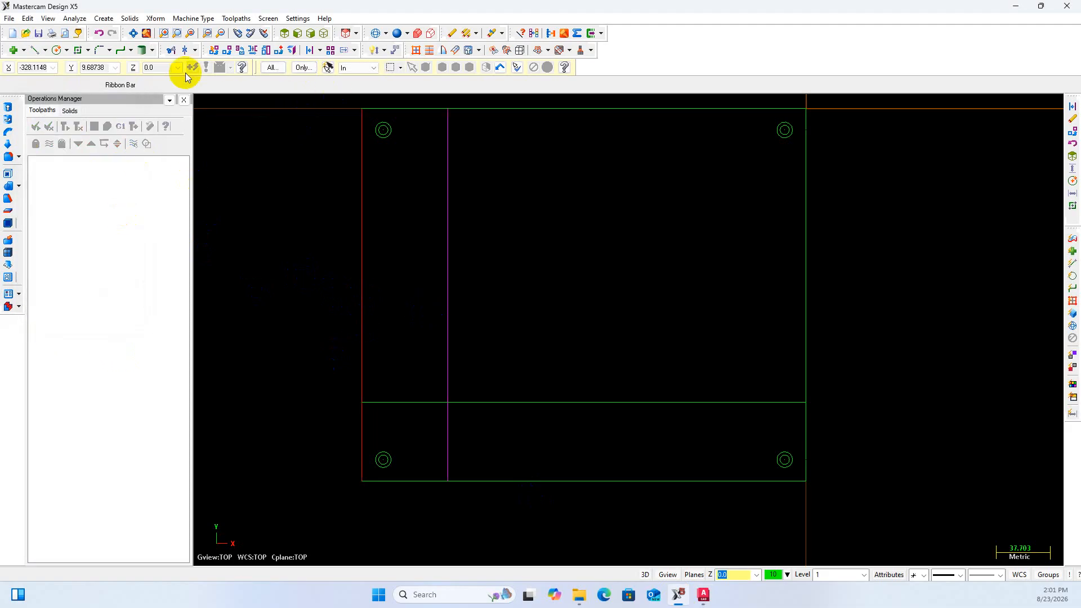
Create an 11 mm diameter circle centred on the intersection of the two offset lines
{"action": "left_click", "coordinate": [57, 51]}
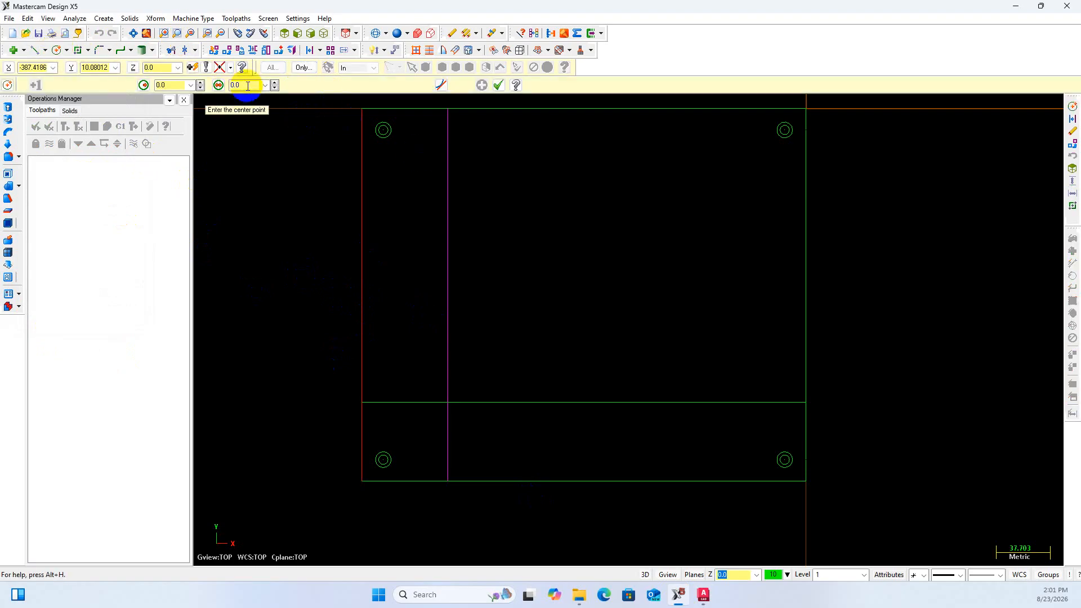
{"action": "type", "text": "11"}
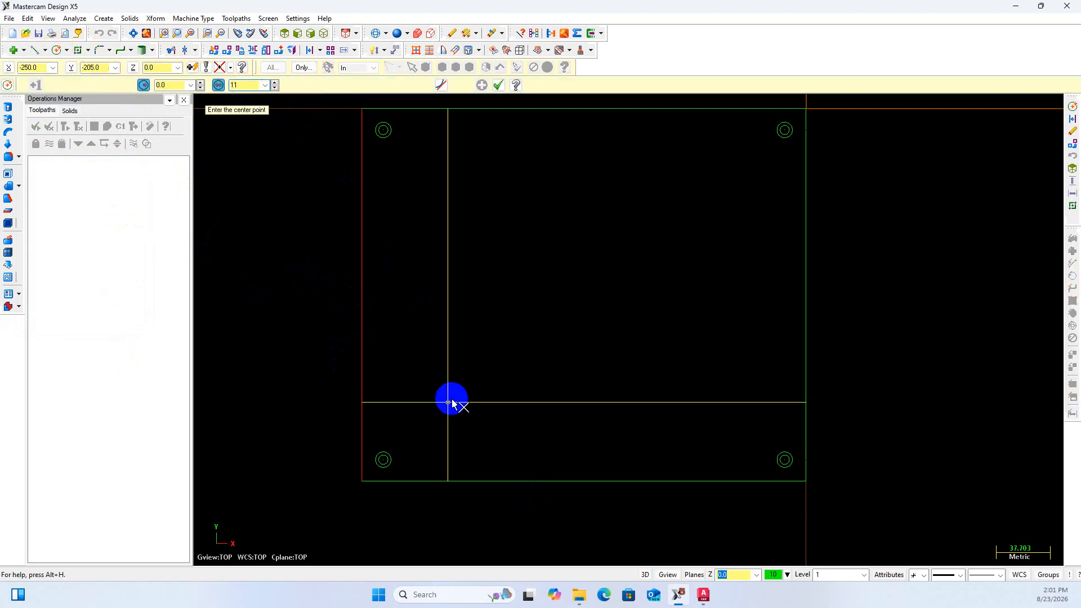
{"action": "left_click", "coordinate": [448, 402]}
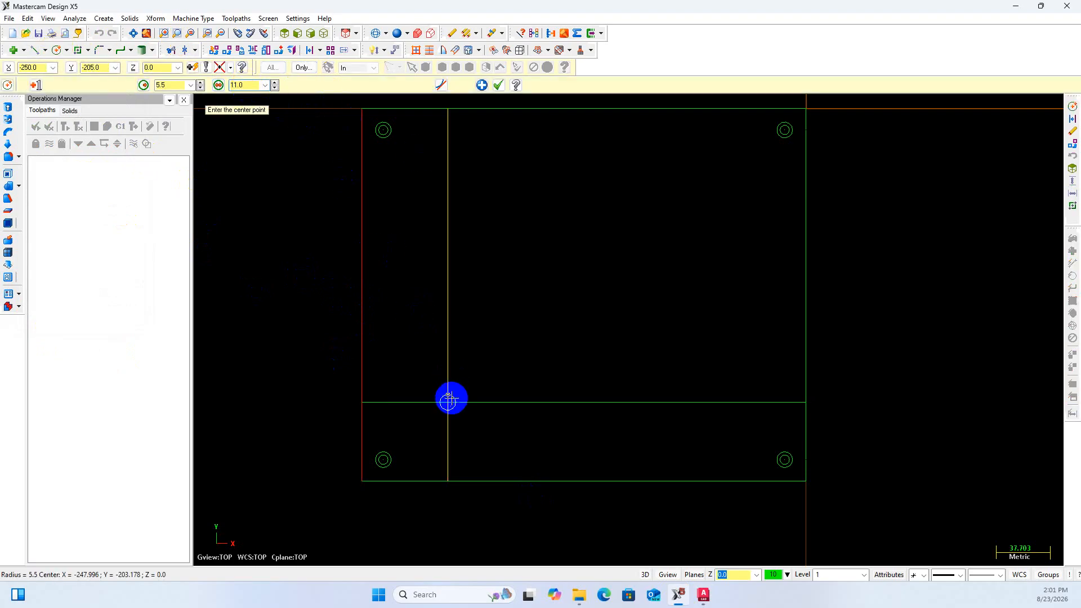
{"action": "left_click", "coordinate": [481, 85]}
Create a 6.6 mm diameter circle concentric with the 11 mm circle at the intersection of the offset lines
{"action": "left_click", "coordinate": [247, 85]}
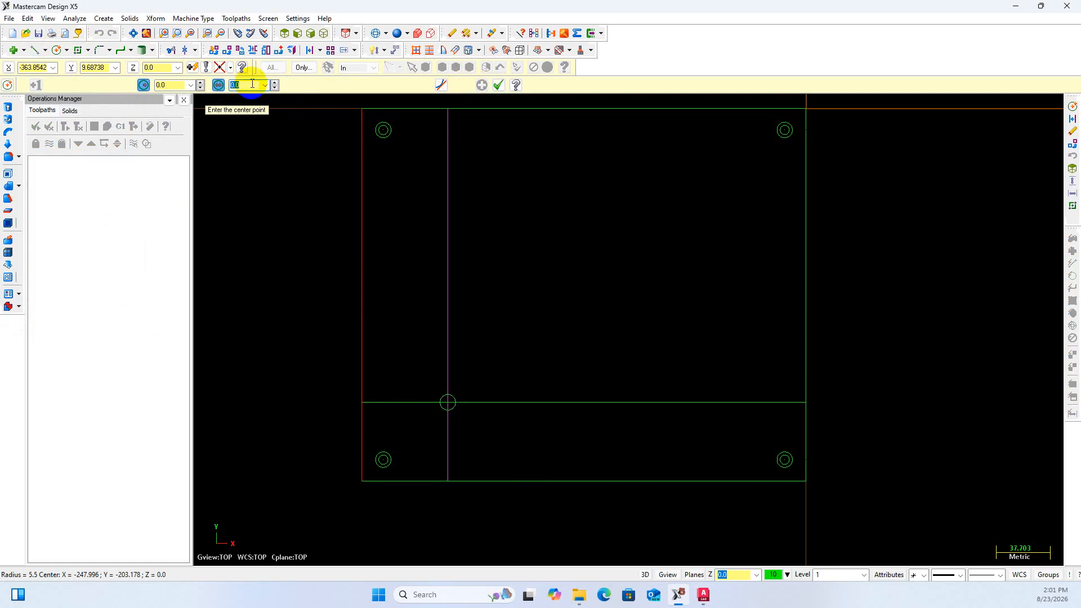
{"action": "type", "text": "6.6"}
{"action": "scroll", "coordinate": [478, 401], "scroll_direction": "up", "scroll_amount": 2}
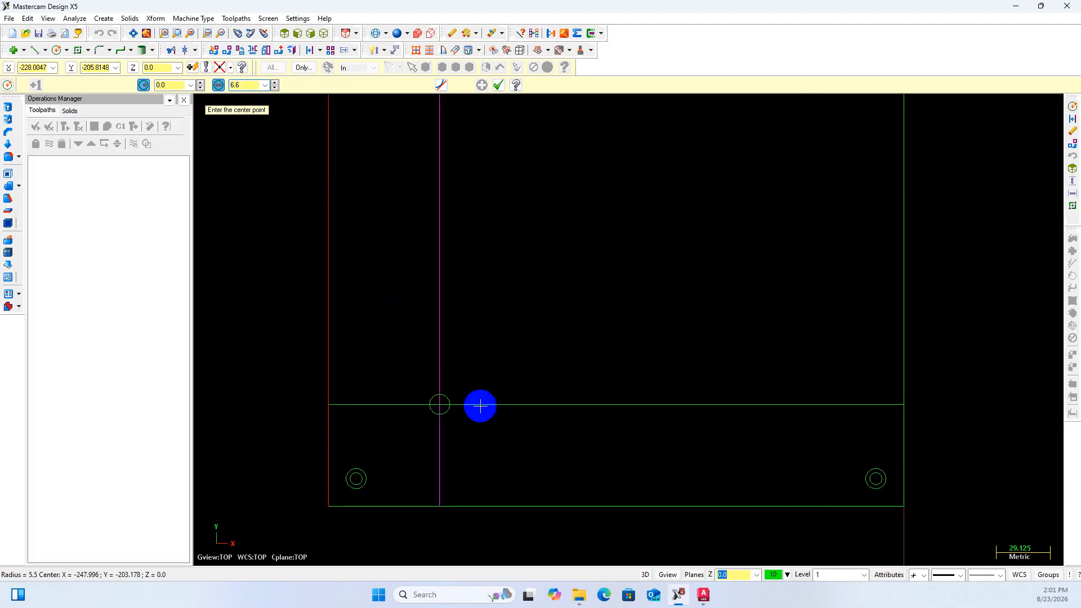
{"action": "left_click", "coordinate": [437, 403]}
{"action": "scroll", "coordinate": [522, 404], "scroll_direction": "down", "scroll_amount": 2}
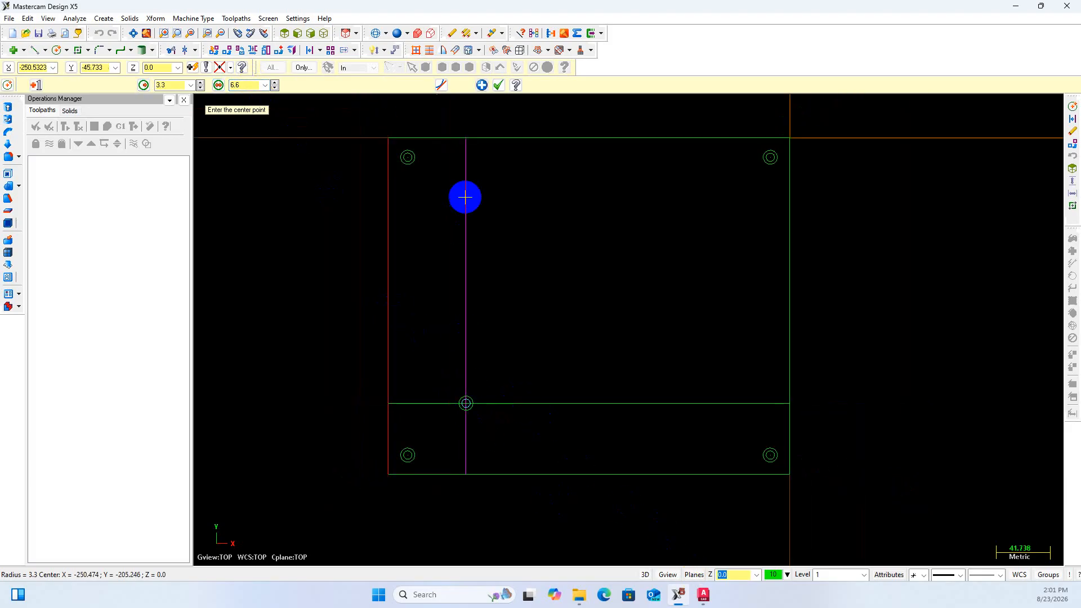
Switch to the AutoCAD drawing, examine the vertical spacing between the two left counterbored holes, and return to Mastercam
{"action": "left_click", "coordinate": [703, 597]}
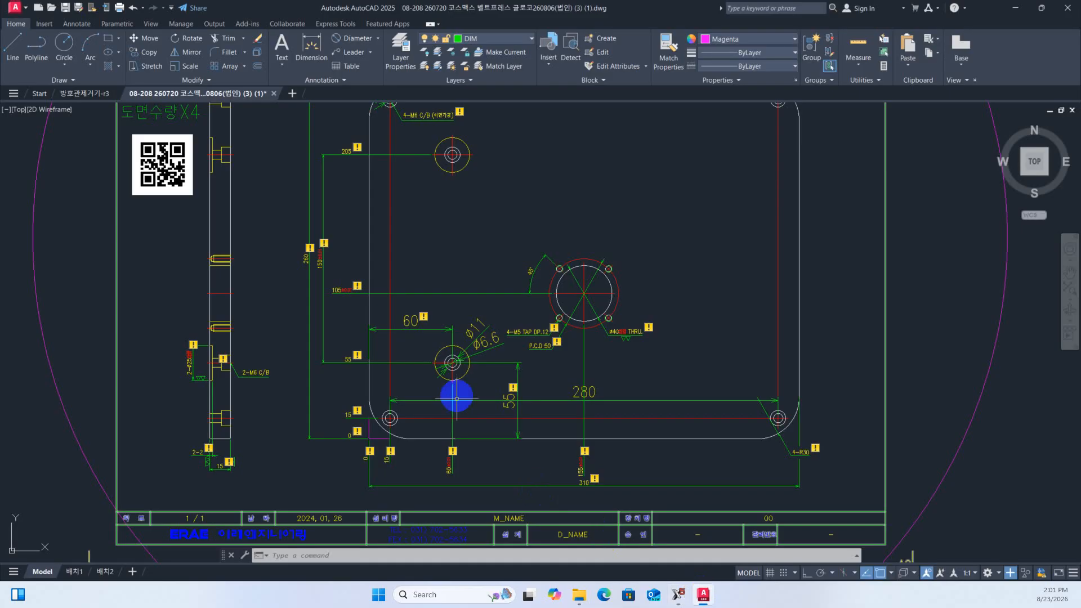
{"action": "scroll", "coordinate": [345, 268], "scroll_direction": "up", "scroll_amount": 4}
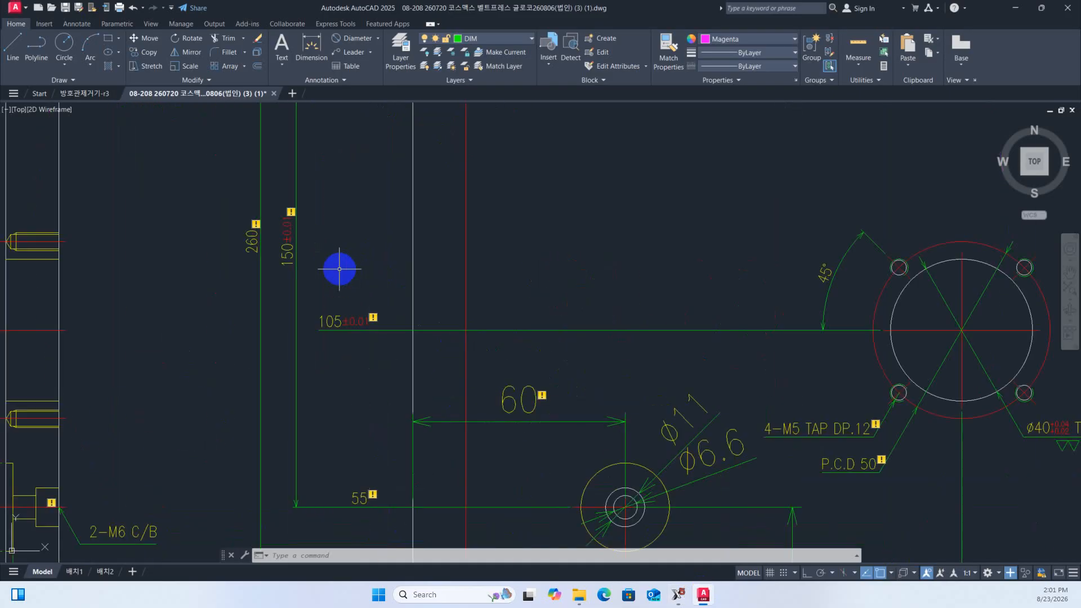
{"action": "scroll", "coordinate": [339, 269], "scroll_direction": "down", "scroll_amount": 2}
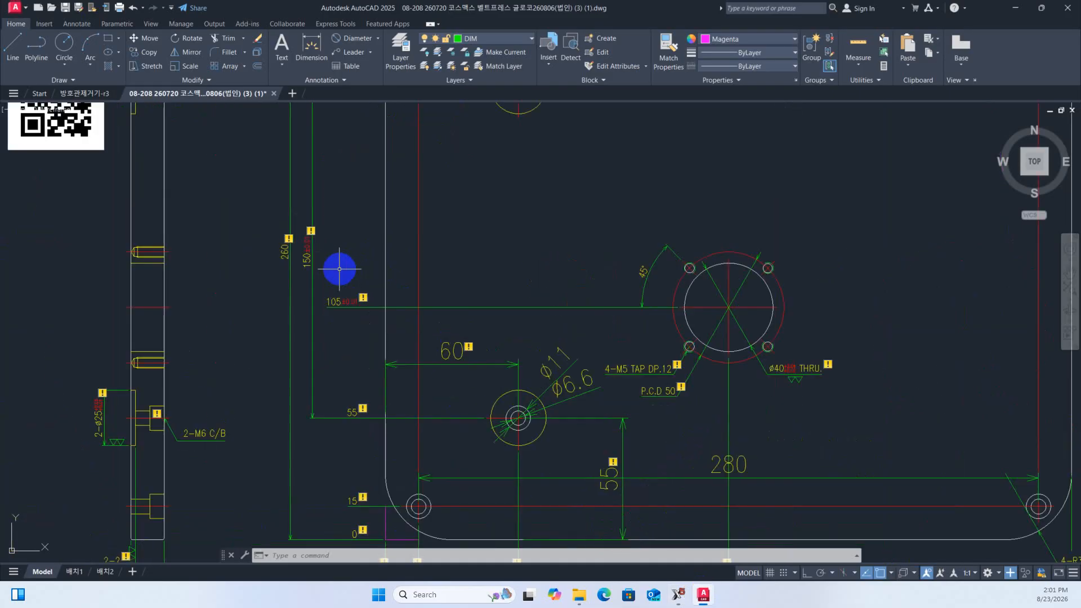
{"action": "scroll", "coordinate": [463, 394], "scroll_direction": "down", "scroll_amount": 4}
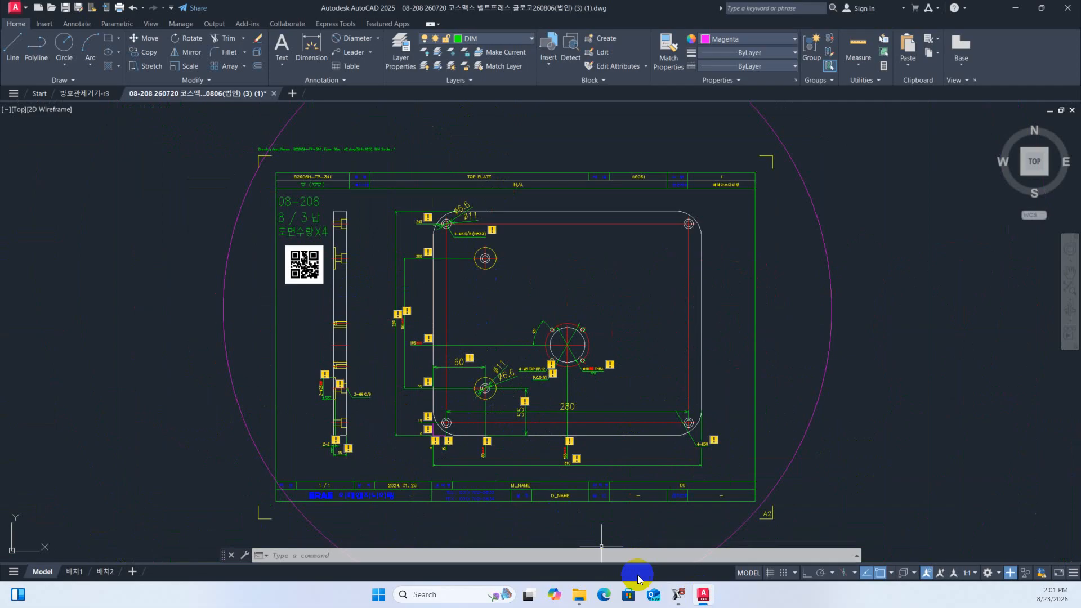
{"action": "left_click", "coordinate": [671, 594]}
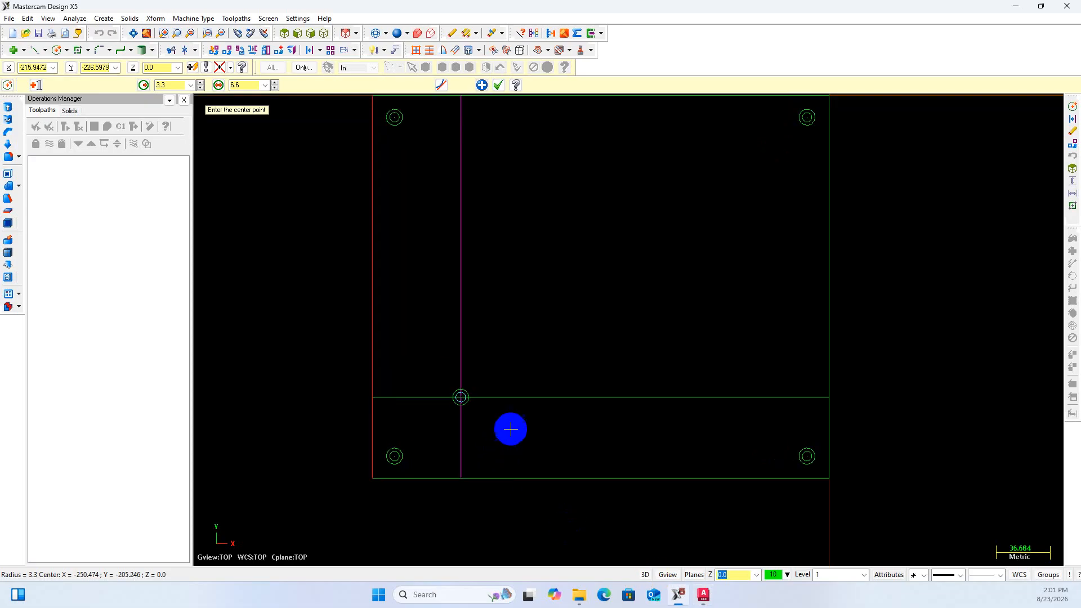
Delete the two offset construction lines that cross at the lower-left inner counterbored hole
{"action": "left_click", "coordinate": [524, 399]}
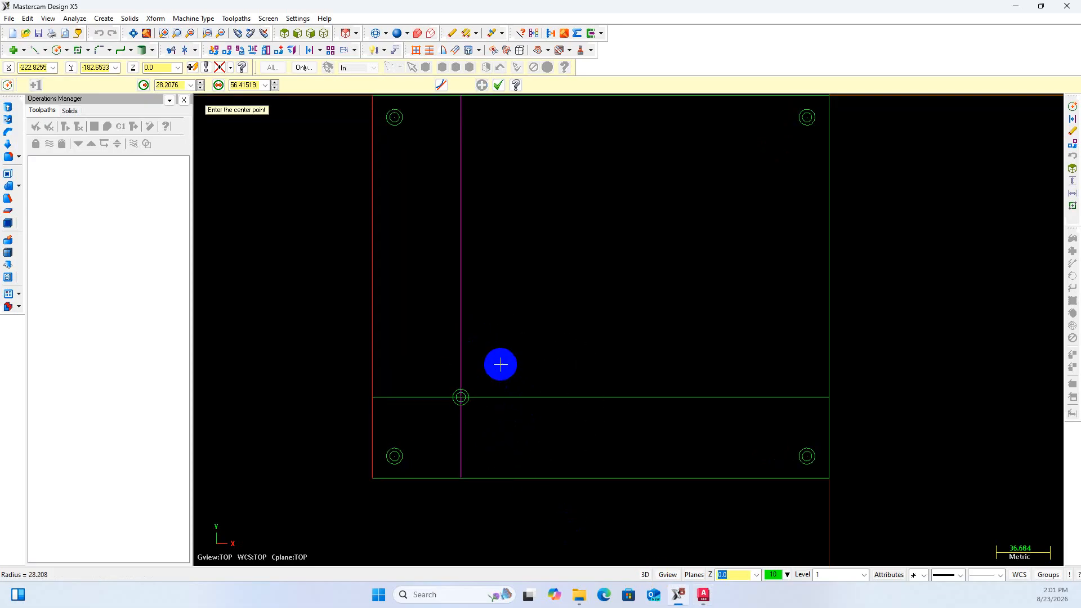
{"action": "key", "text": "Escape"}
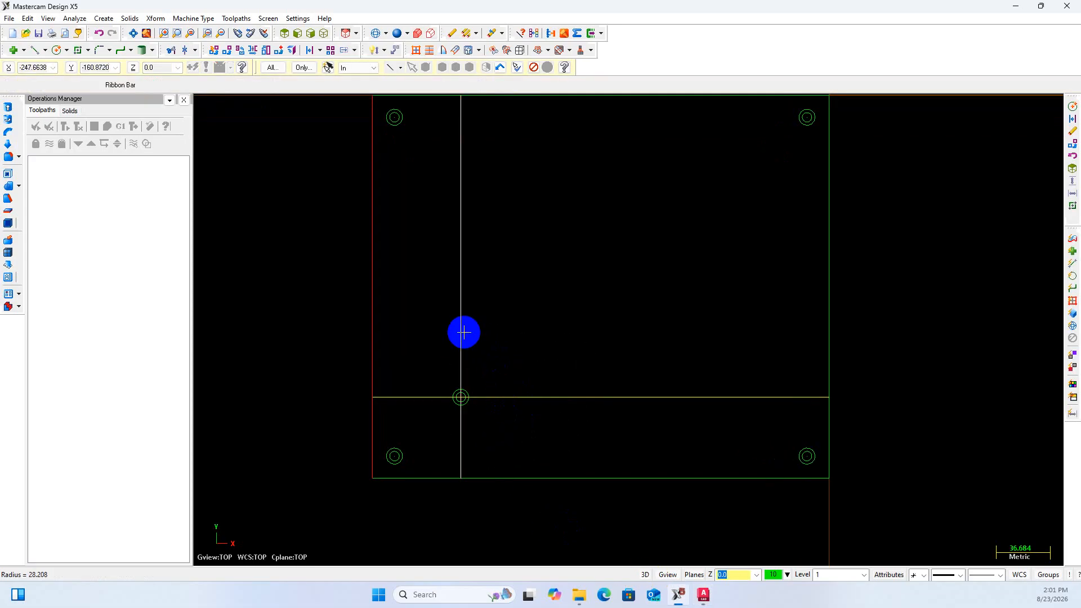
{"action": "key", "text": "Delete"}
Copy the two concentric circles of the inner counterbored hole once by 150 mm in Y
{"action": "left_click_drag", "start_coordinate": [435, 361], "coordinate": [529, 454]}
{"action": "scroll", "coordinate": [481, 335], "scroll_direction": "down", "scroll_amount": 1}
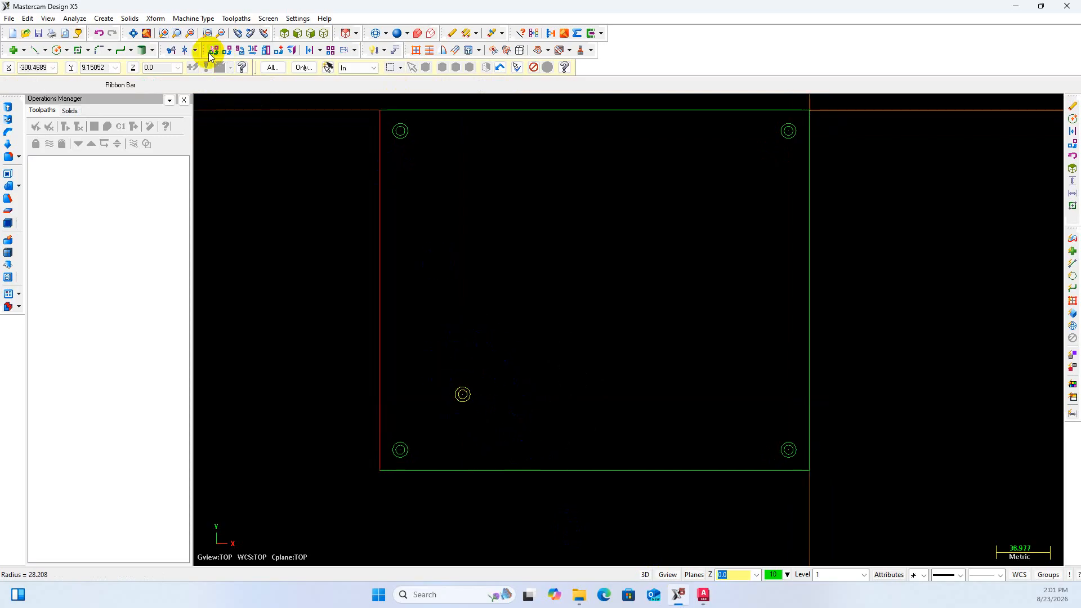
{"action": "left_click", "coordinate": [227, 52]}
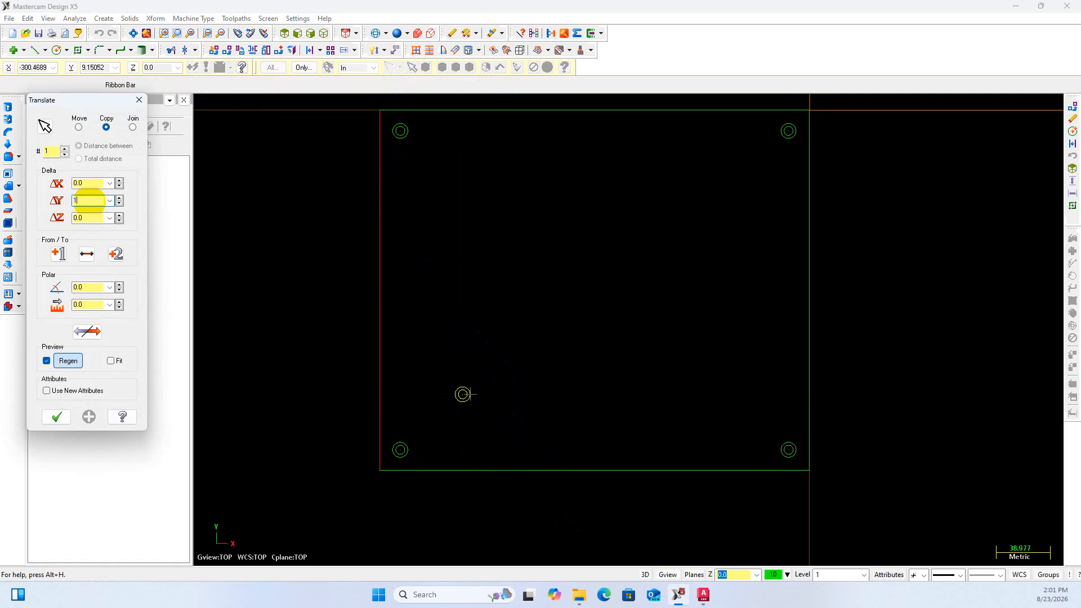
{"action": "left_click", "coordinate": [106, 127]}
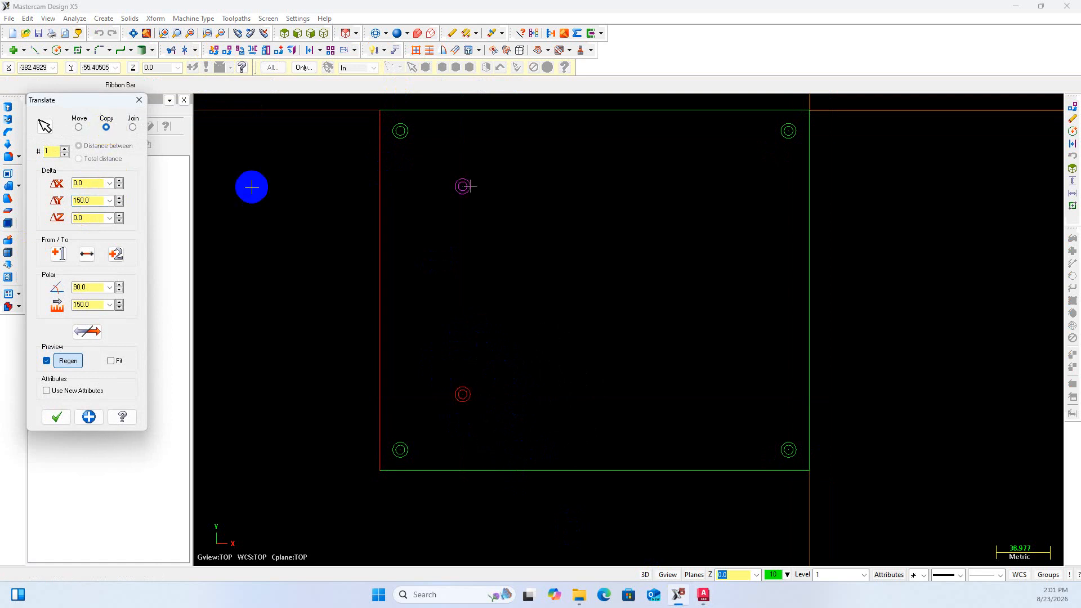
{"action": "left_click", "coordinate": [58, 417]}
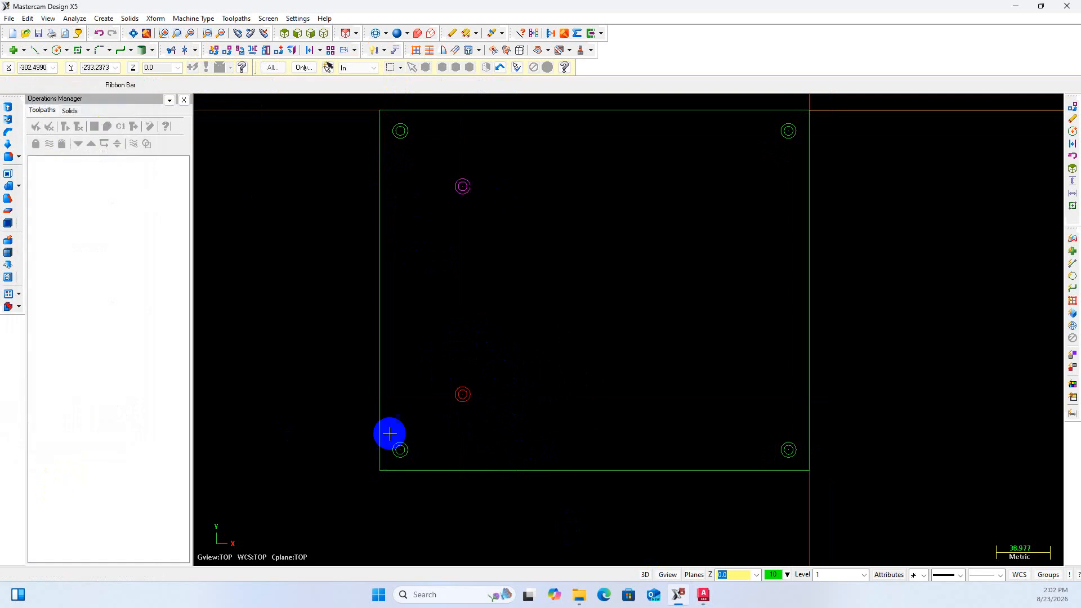
Switch to the AutoCAD drawing and examine the large through hole and its surrounding tapped holes
{"action": "left_click", "coordinate": [702, 591]}
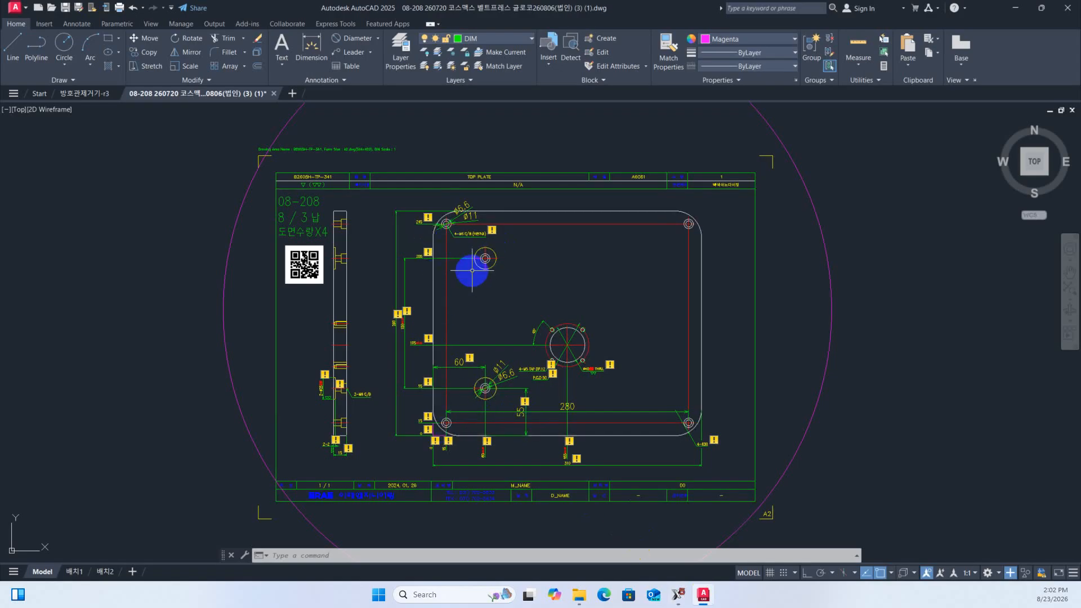
{"action": "scroll", "coordinate": [586, 366], "scroll_direction": "up", "scroll_amount": 6}
{"action": "scroll", "coordinate": [587, 364], "scroll_direction": "down", "scroll_amount": 2}
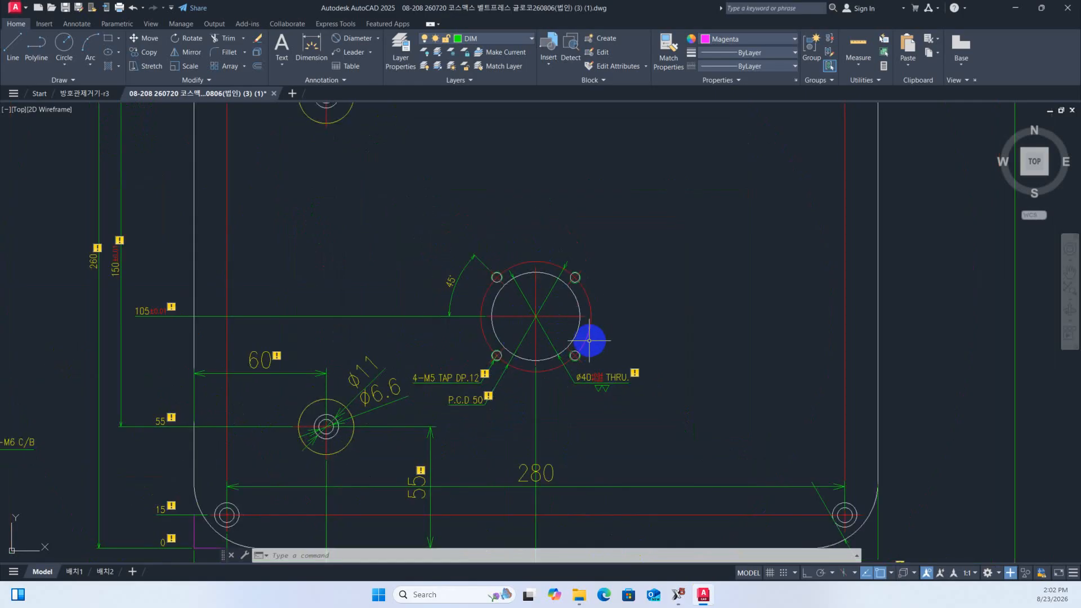
{"action": "scroll", "coordinate": [589, 341], "scroll_direction": "down", "scroll_amount": 2}
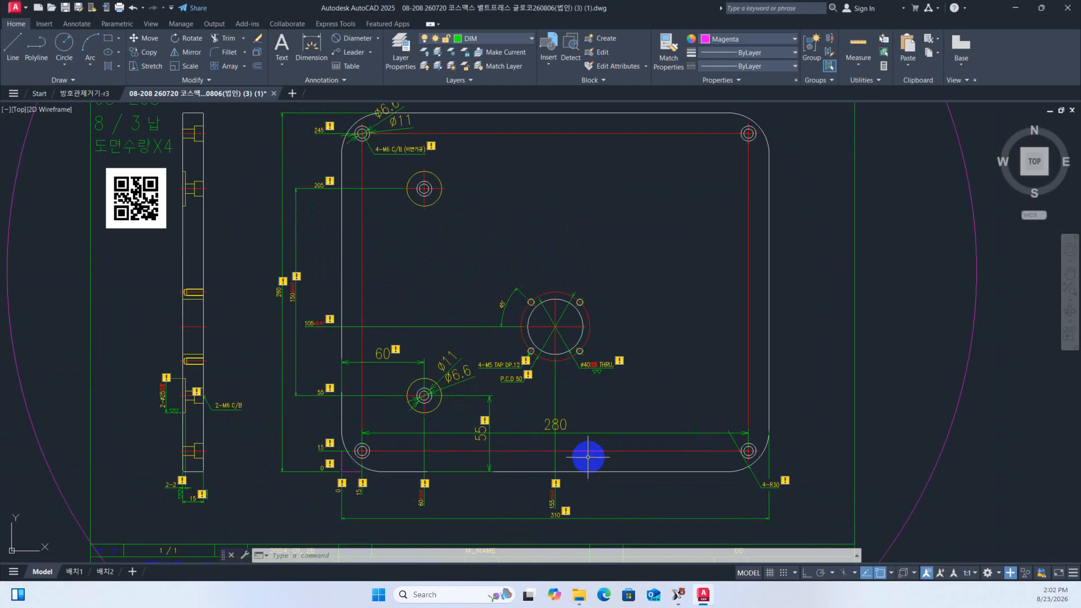
{"action": "scroll", "coordinate": [586, 453], "scroll_direction": "up", "scroll_amount": 2}
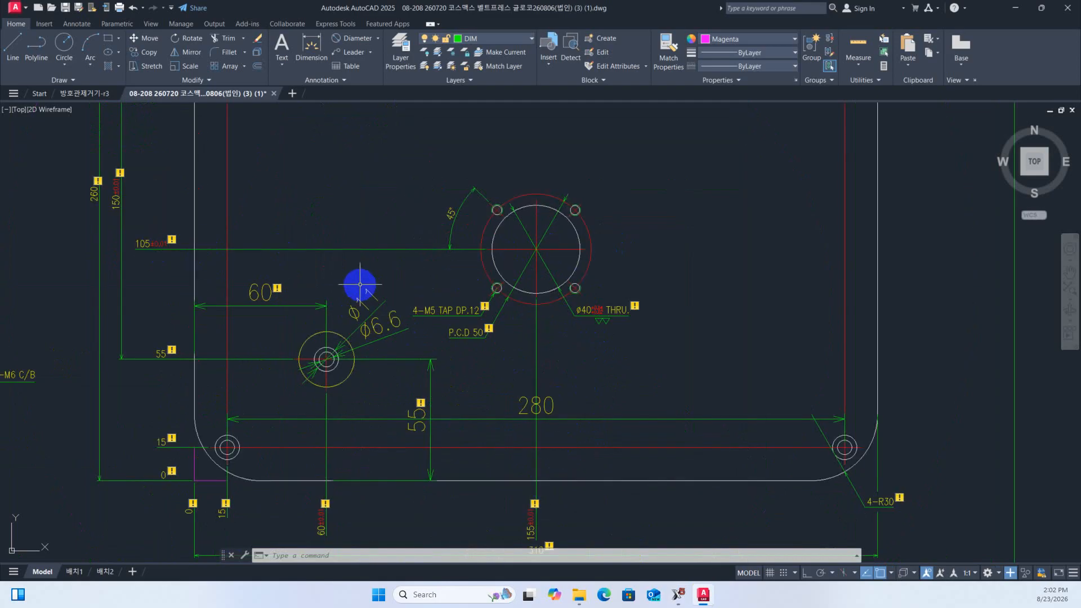
Add a linear dimension from the plate's left edge to the large hole's centre, placed above the hole
{"action": "left_click", "coordinate": [378, 42]}
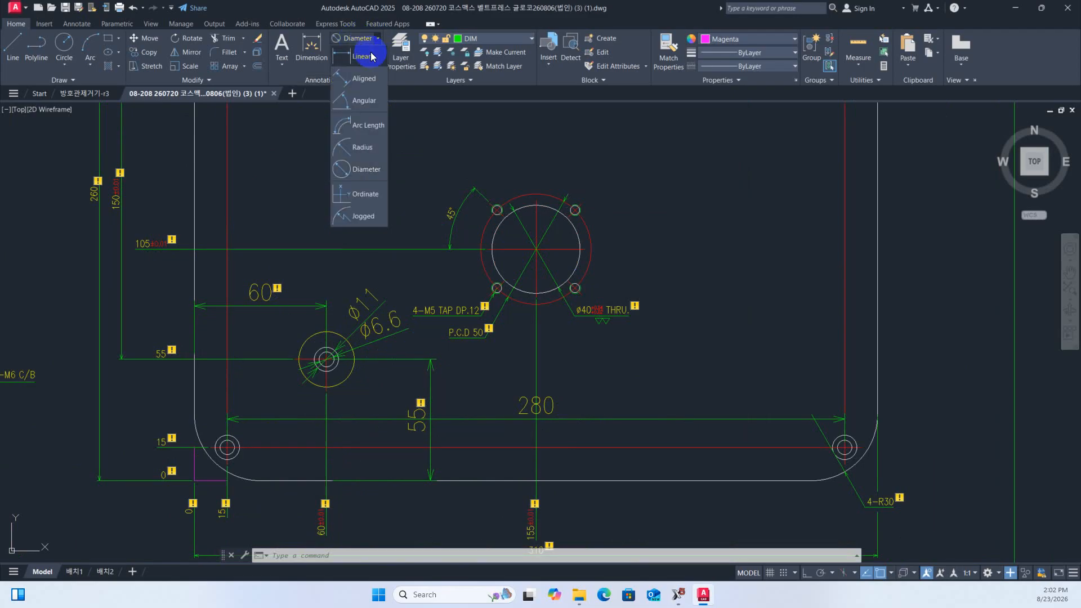
{"action": "left_click", "coordinate": [355, 73]}
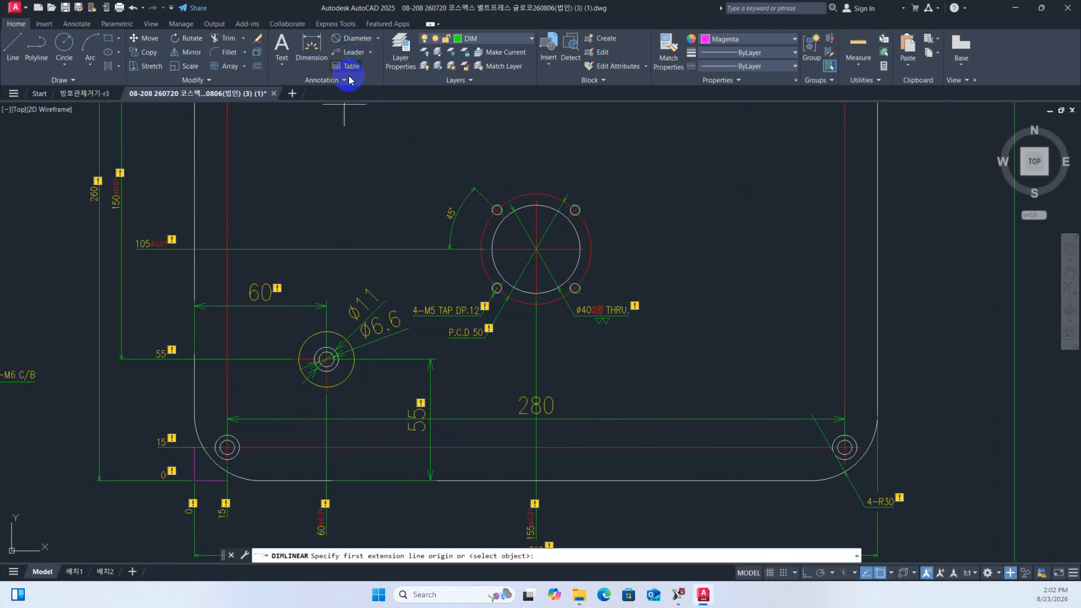
{"action": "left_click", "coordinate": [194, 249]}
{"action": "left_click", "coordinate": [536, 248]}
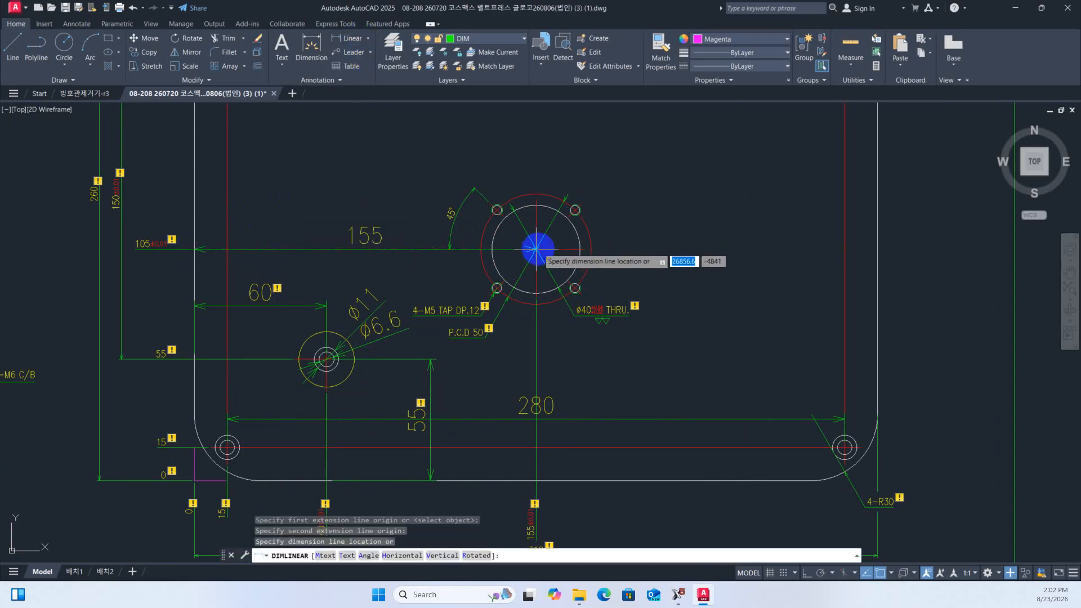
{"action": "left_click", "coordinate": [411, 145]}
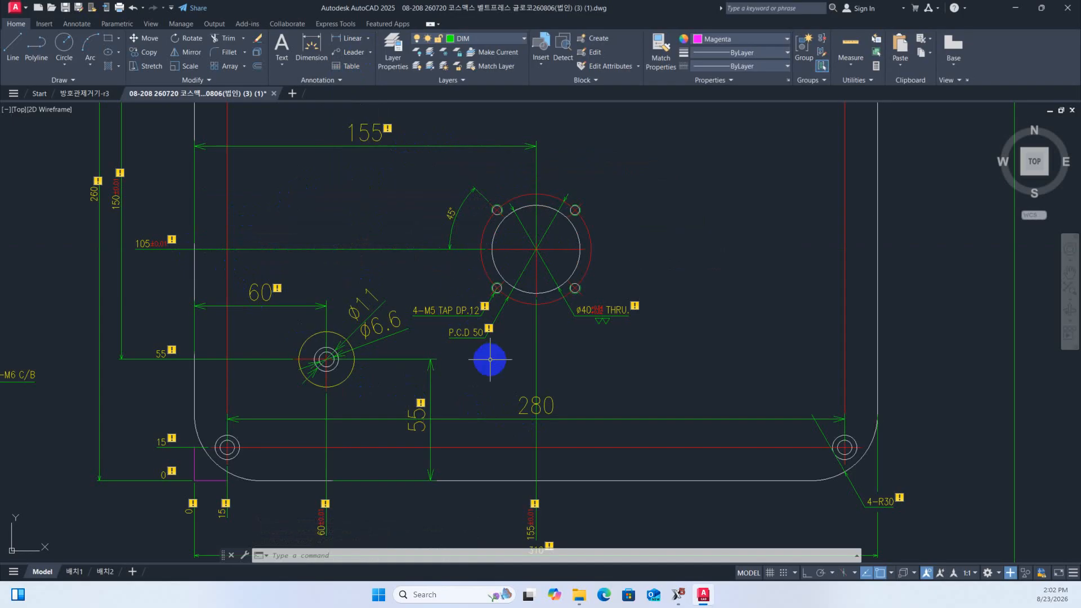
{"action": "scroll", "coordinate": [231, 303], "scroll_direction": "down", "scroll_amount": 2}
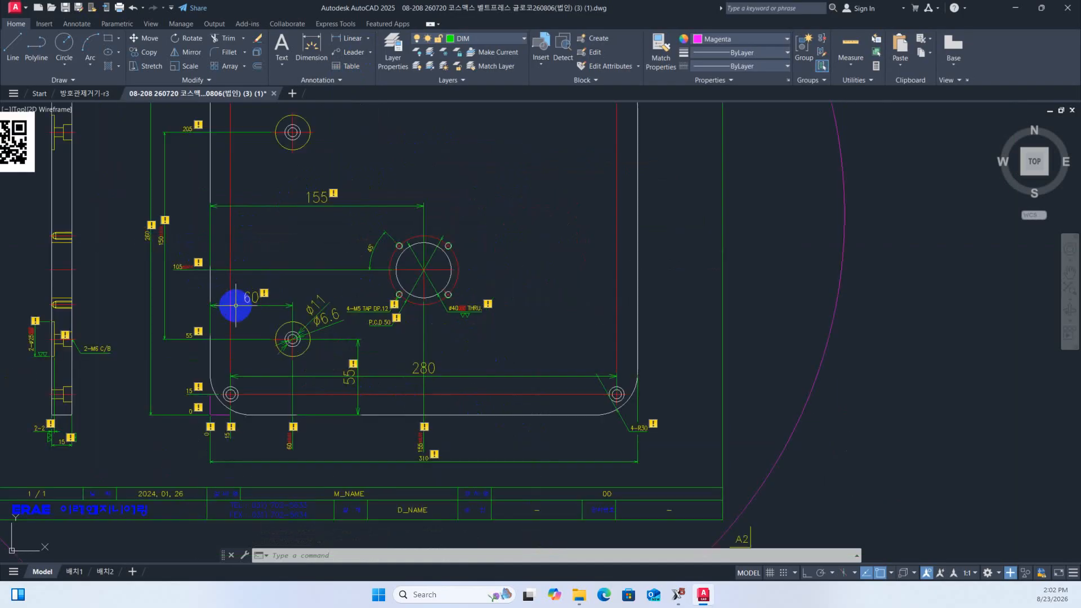
{"action": "scroll", "coordinate": [234, 304], "scroll_direction": "up", "scroll_amount": 2}
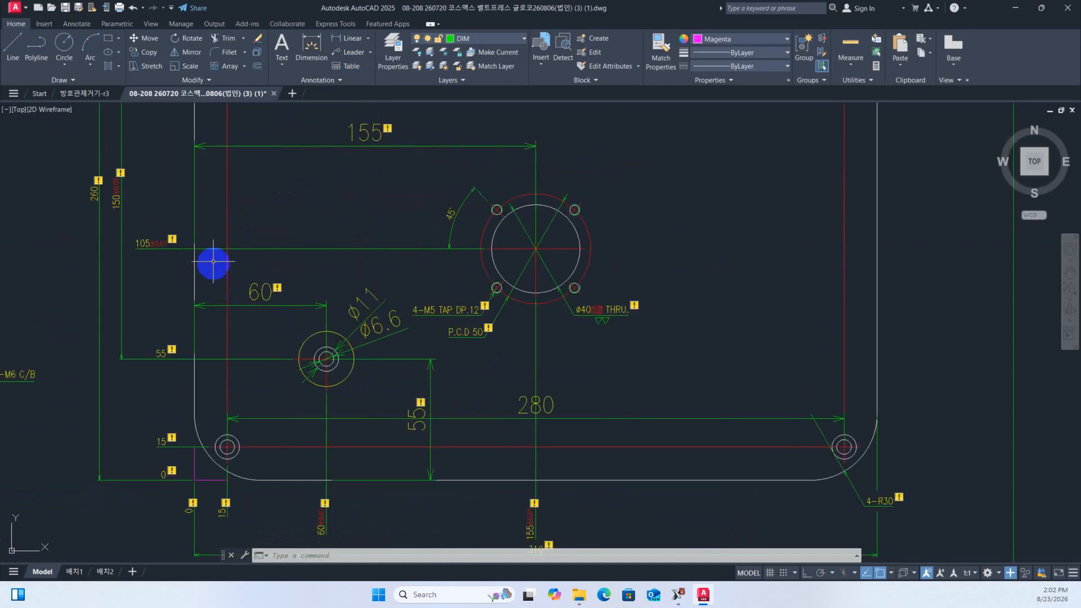
{"action": "left_click", "coordinate": [335, 39]}
{"action": "left_click", "coordinate": [195, 249]}
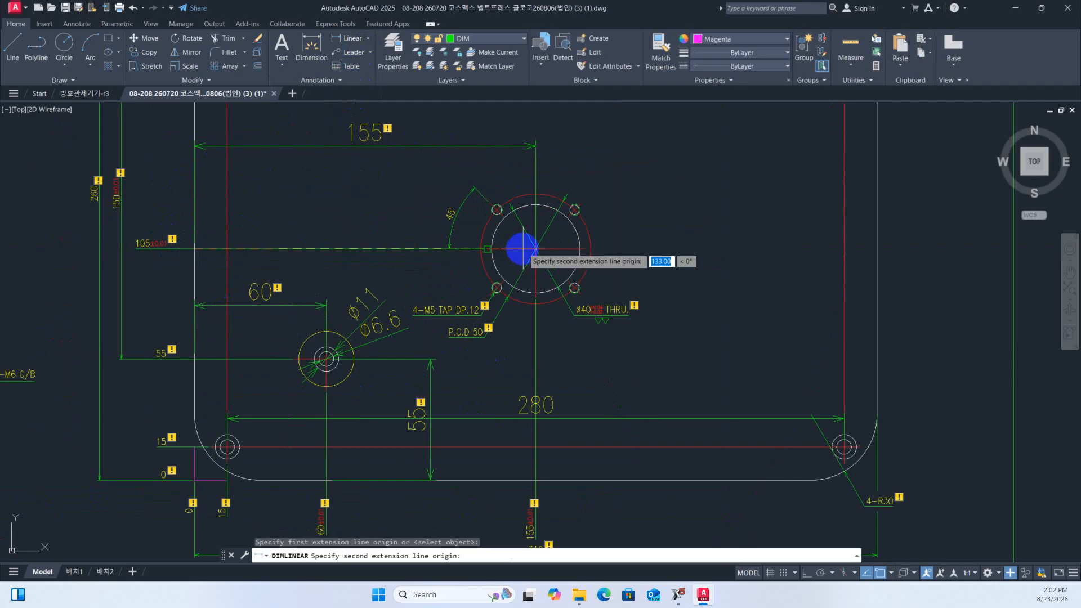
{"action": "left_click", "coordinate": [480, 248]}
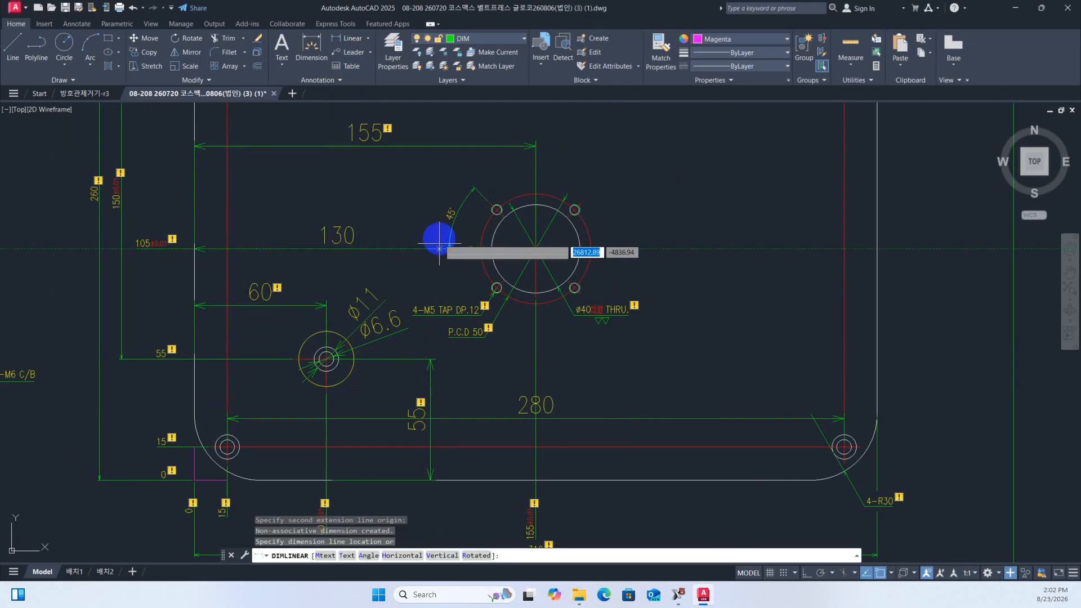
{"action": "key", "text": "Escape"}
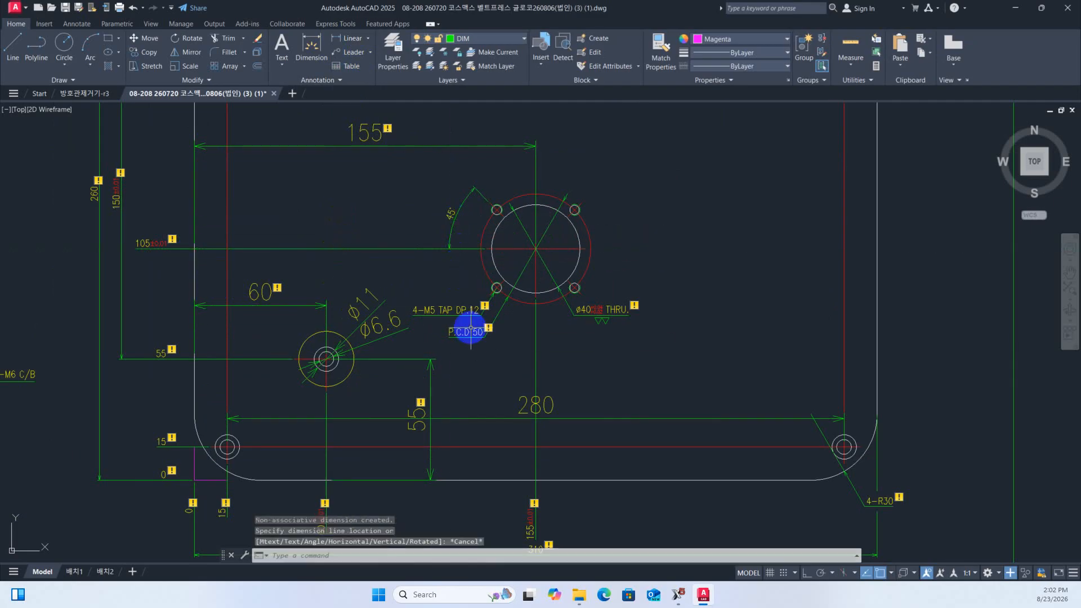
Dimension the vertical distance from the large hole's centre to the plate's bottom edge
{"action": "scroll", "coordinate": [417, 284], "scroll_direction": "down", "scroll_amount": 2}
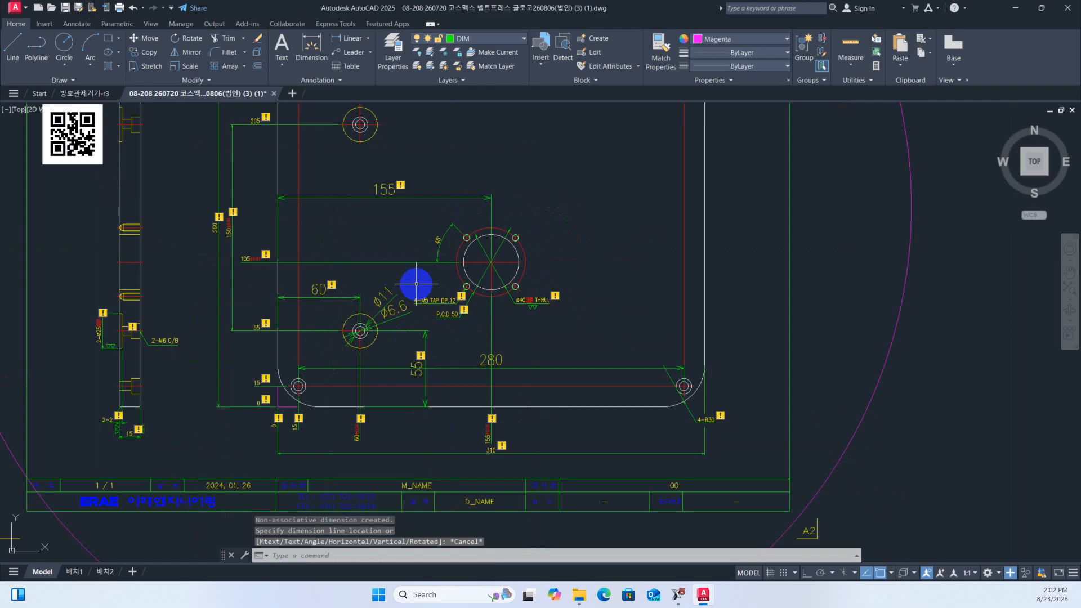
{"action": "scroll", "coordinate": [416, 284], "scroll_direction": "up", "scroll_amount": 2}
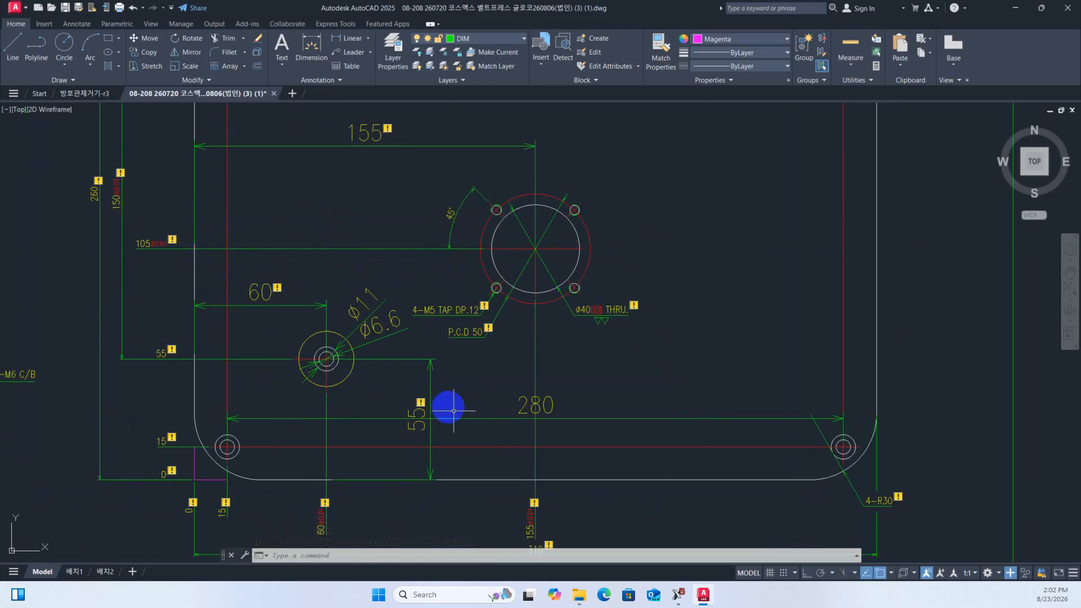
{"action": "scroll", "coordinate": [567, 427], "scroll_direction": "down", "scroll_amount": 2}
{"action": "scroll", "coordinate": [565, 512], "scroll_direction": "up", "scroll_amount": 2}
{"action": "scroll", "coordinate": [565, 512], "scroll_direction": "up", "scroll_amount": 2}
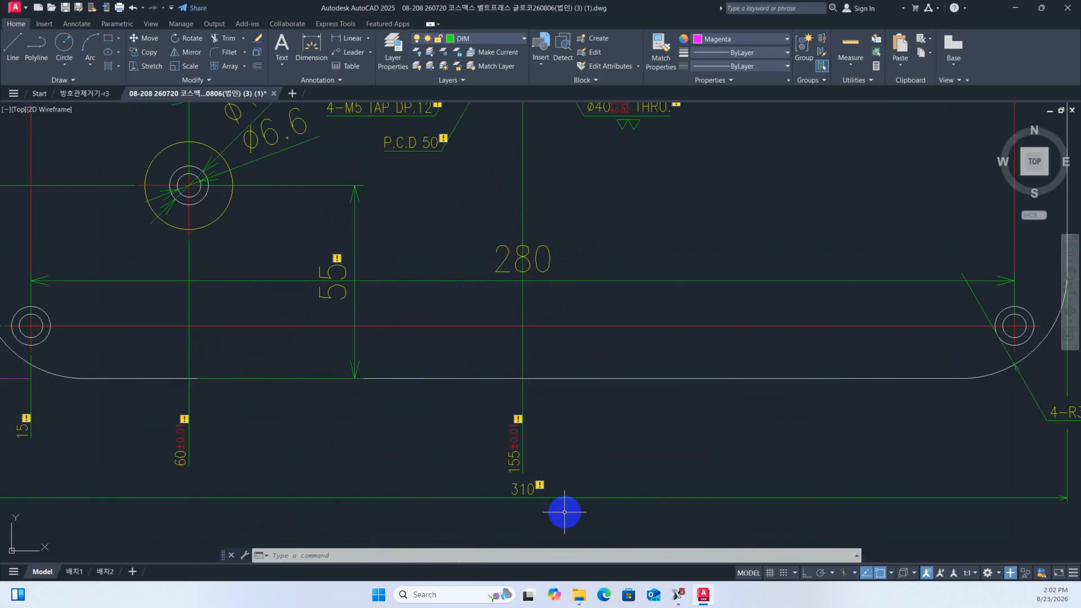
{"action": "scroll", "coordinate": [565, 512], "scroll_direction": "down", "scroll_amount": 2}
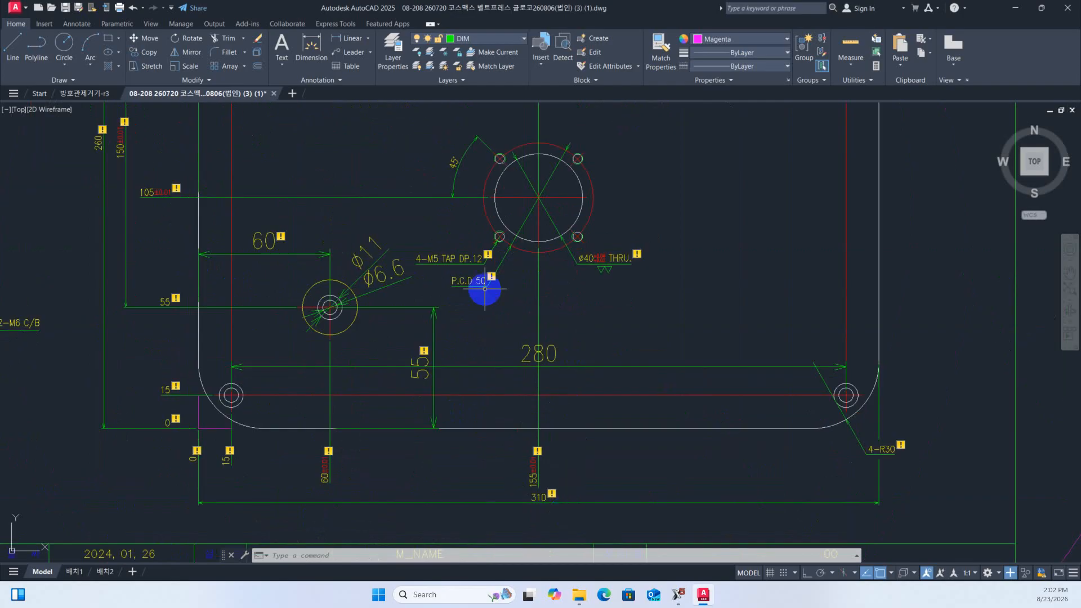
{"action": "left_click", "coordinate": [342, 47]}
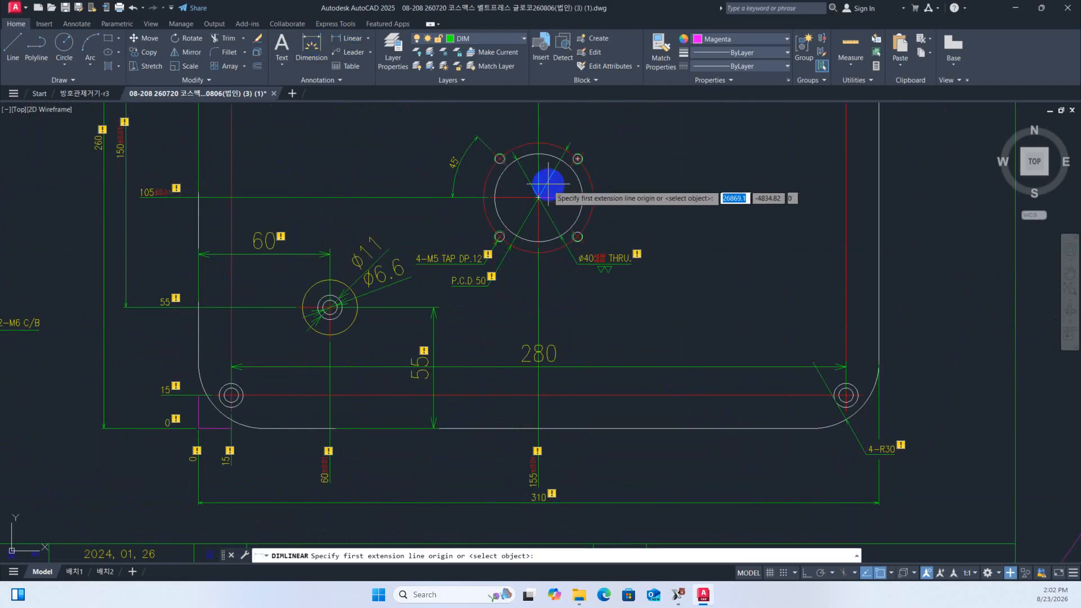
{"action": "left_click", "coordinate": [538, 197]}
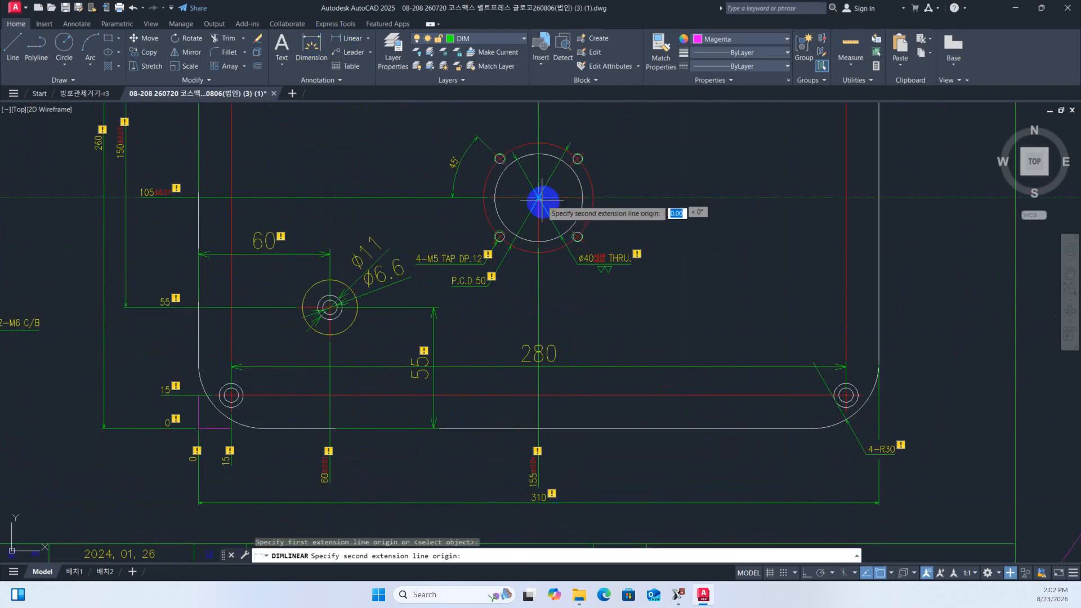
{"action": "left_click", "coordinate": [539, 426]}
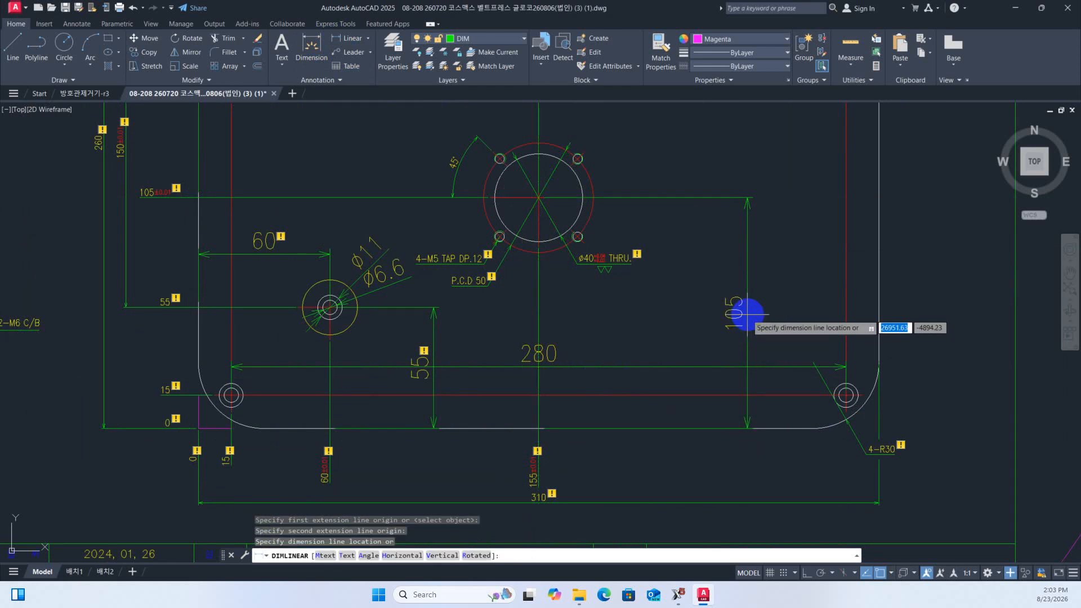
{"action": "key", "text": "Escape"}
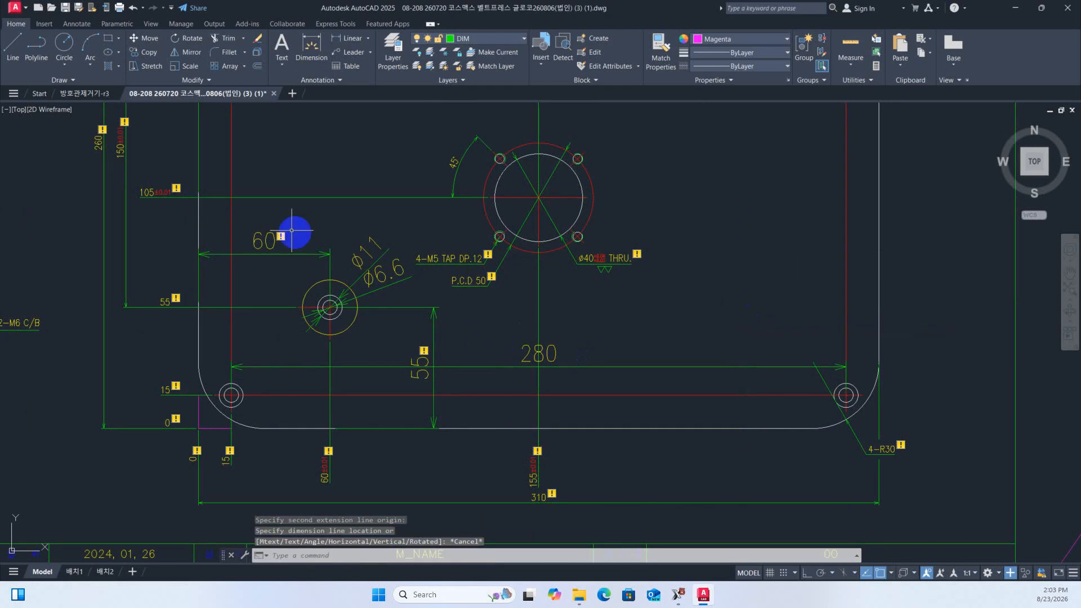
{"action": "scroll", "coordinate": [334, 267], "scroll_direction": "down", "scroll_amount": 2}
{"action": "scroll", "coordinate": [408, 246], "scroll_direction": "up", "scroll_amount": 2}
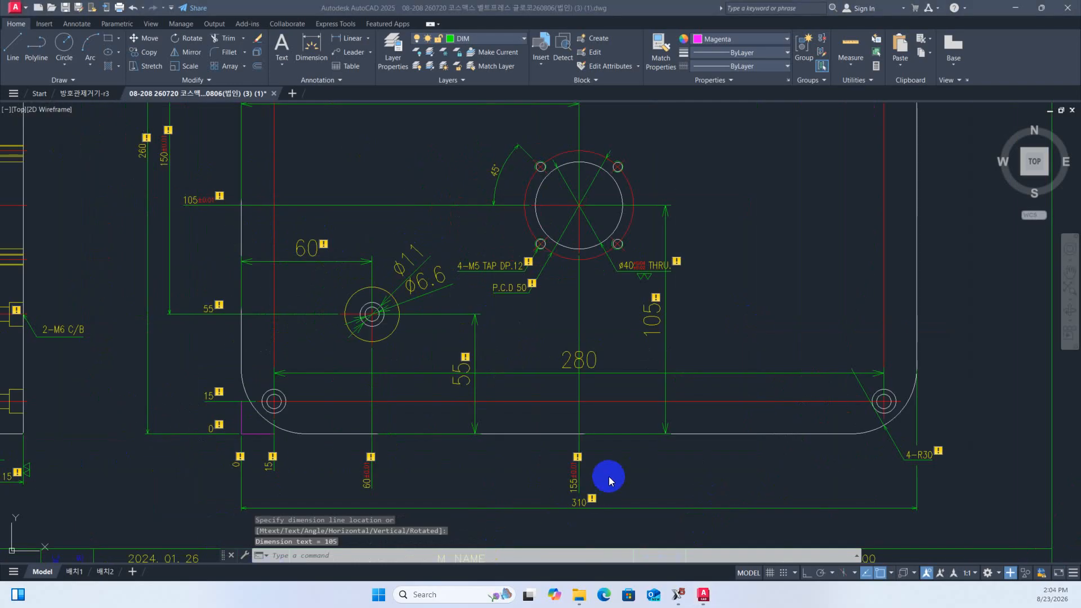
Delete the vertical 105 dimension and the horizontal 155 dimension added for locating the large hole
{"action": "scroll", "coordinate": [609, 476], "scroll_direction": "up", "scroll_amount": 1}
{"action": "scroll", "coordinate": [610, 476], "scroll_direction": "down", "scroll_amount": 4}
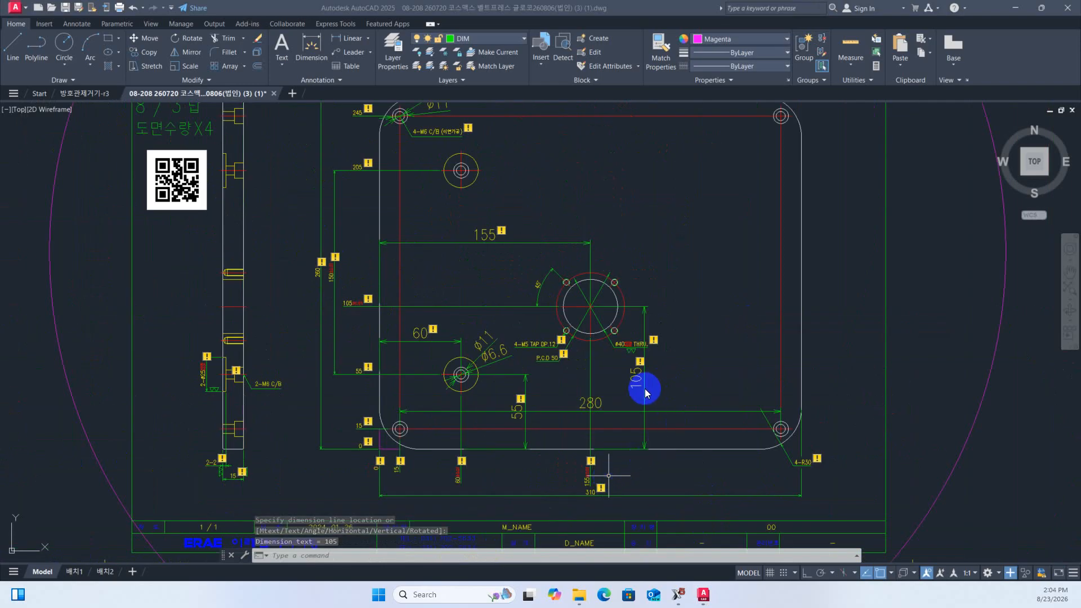
{"action": "key", "text": "Escape"}
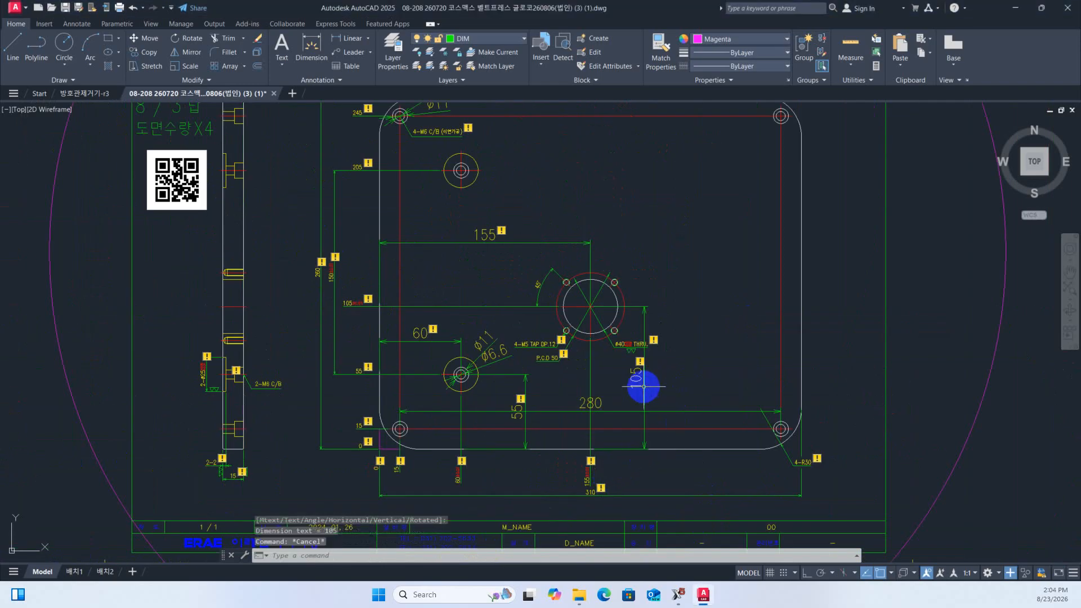
{"action": "left_click", "coordinate": [644, 382]}
{"action": "key", "text": "Delete"}
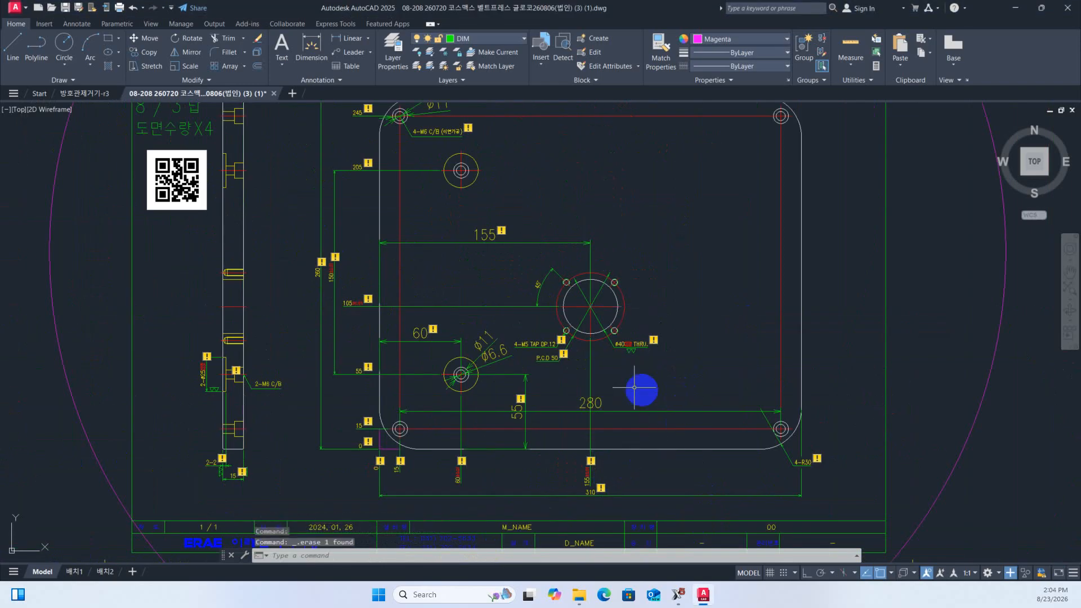
{"action": "left_click", "coordinate": [475, 243]}
{"action": "key", "text": "Delete"}
Examine the large hole's position, diameter, pitch circle and tapped-hole callouts in the drawing
{"action": "scroll", "coordinate": [467, 295], "scroll_direction": "up", "scroll_amount": 3}
{"action": "scroll", "coordinate": [466, 309], "scroll_direction": "down", "scroll_amount": 3}
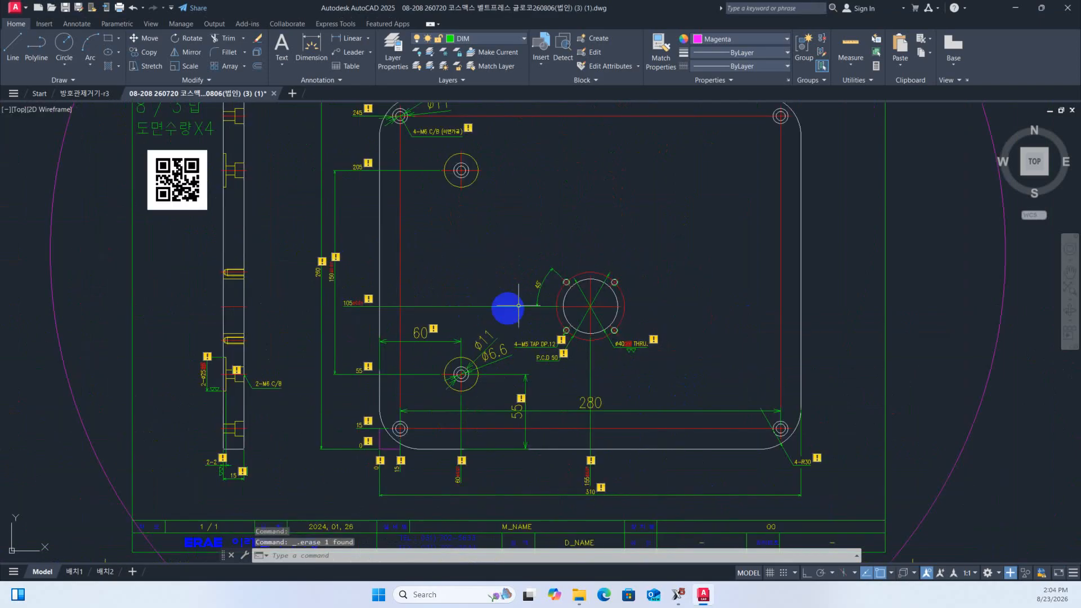
{"action": "left_click", "coordinate": [631, 342]}
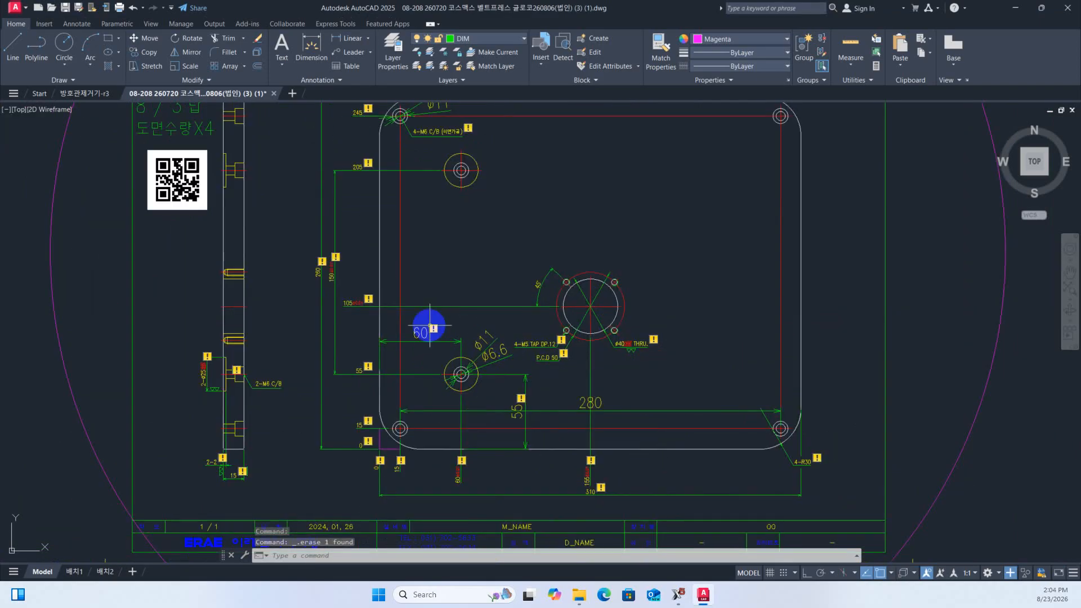
{"action": "scroll", "coordinate": [360, 316], "scroll_direction": "up", "scroll_amount": 4}
{"action": "scroll", "coordinate": [330, 296], "scroll_direction": "up", "scroll_amount": 2}
{"action": "scroll", "coordinate": [314, 280], "scroll_direction": "down", "scroll_amount": 4}
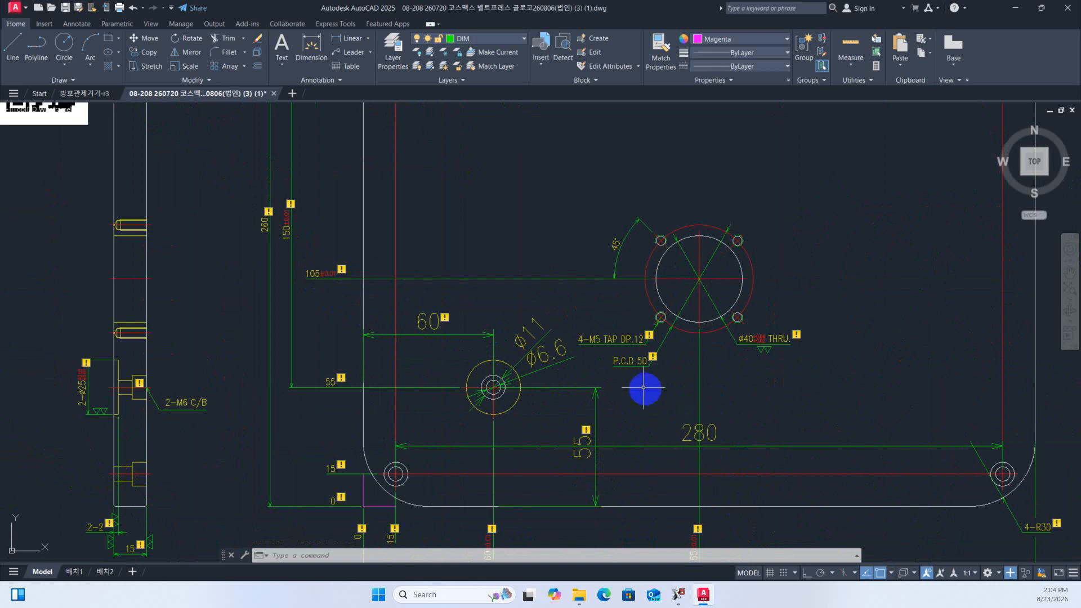
{"action": "middle_click_drag", "start_coordinate": [638, 378], "coordinate": [634, 318]}
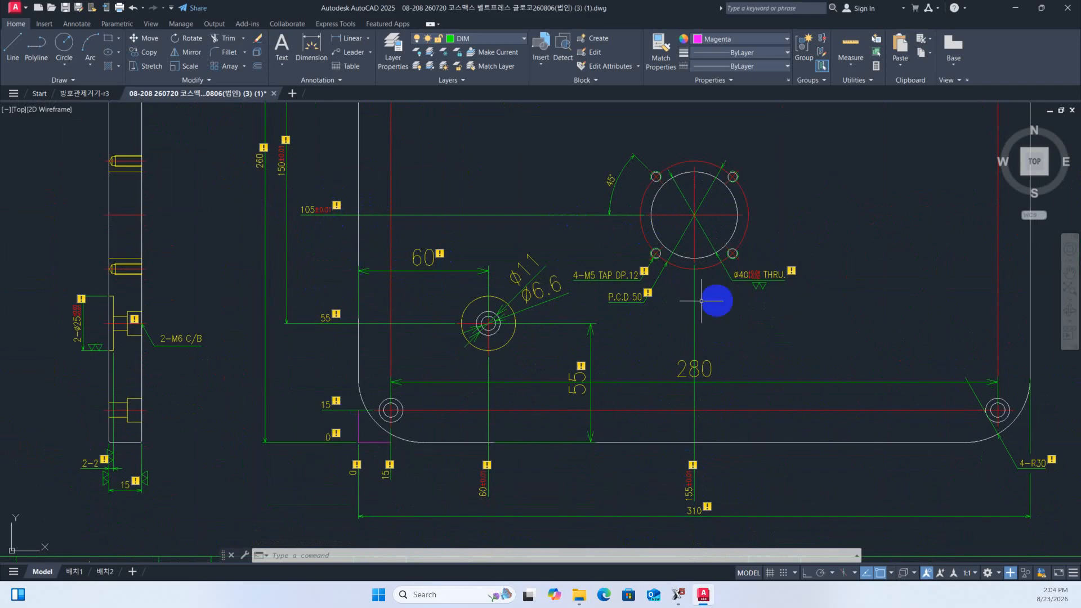
Dimension the horizontal distance from the plate's left edge to the large hole's centre, placing the dimension above the hole's centre line
{"action": "left_click", "coordinate": [353, 40]}
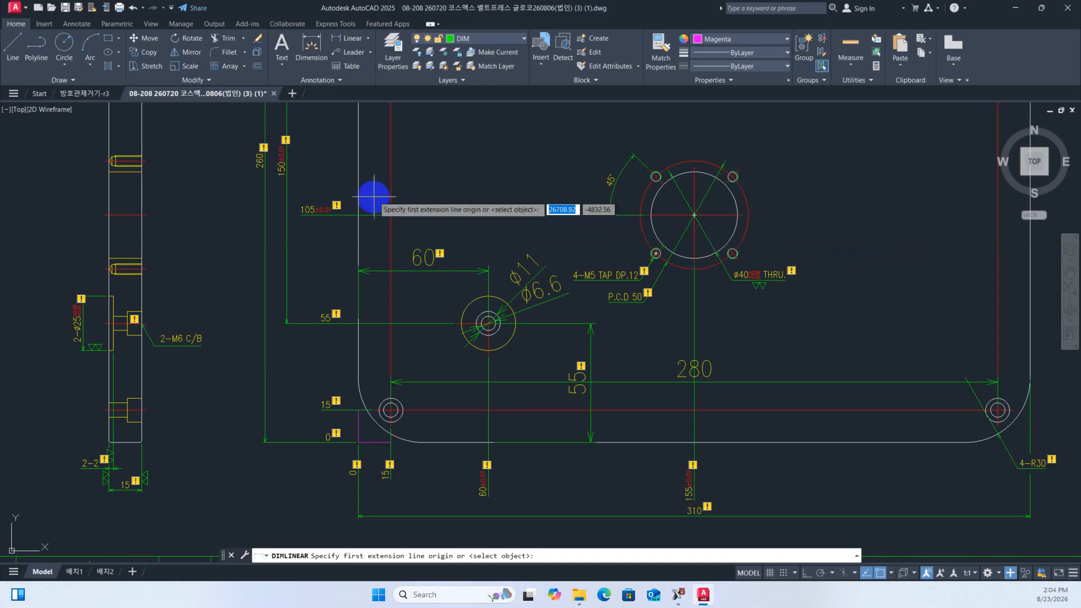
{"action": "left_click", "coordinate": [358, 214]}
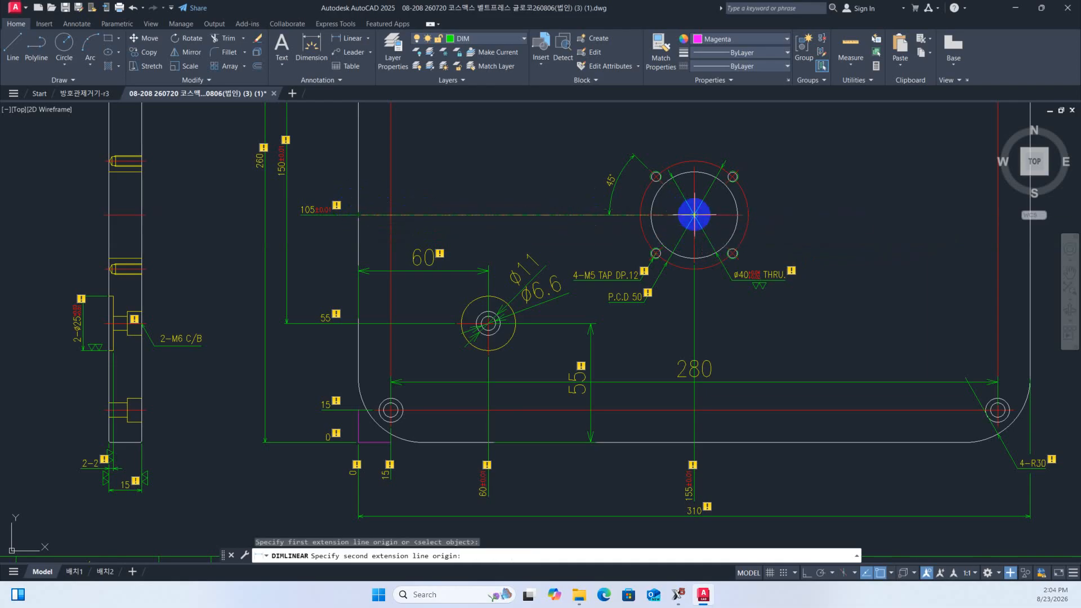
{"action": "left_click", "coordinate": [694, 215]}
{"action": "left_click", "coordinate": [493, 153]}
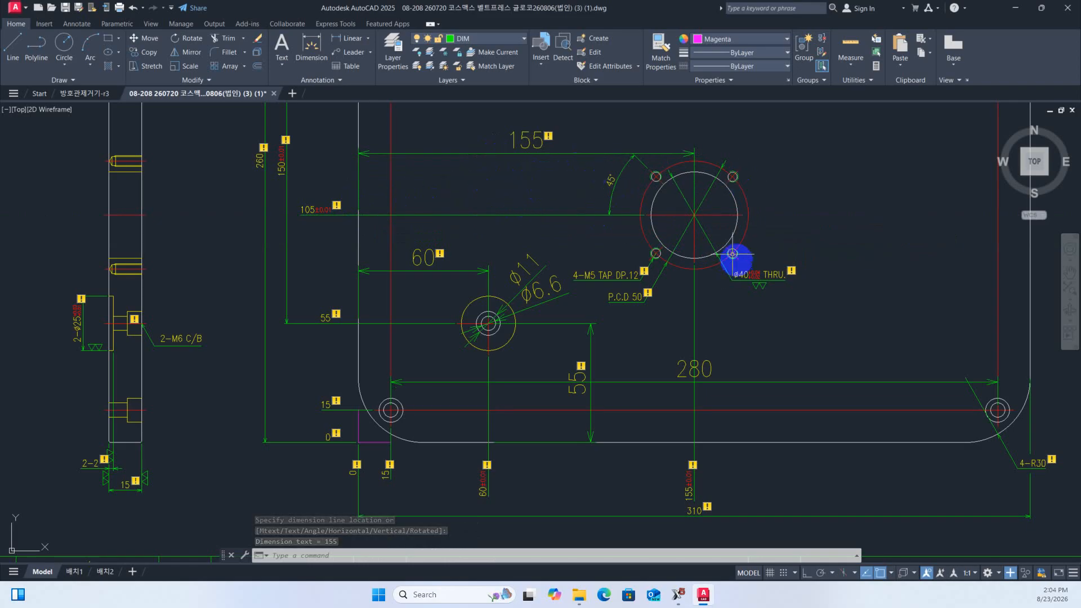
Add a vertical linear dimension between the large hole's centre and the plate's bottom edge, placed to the right of the hole
{"action": "left_click", "coordinate": [351, 42]}
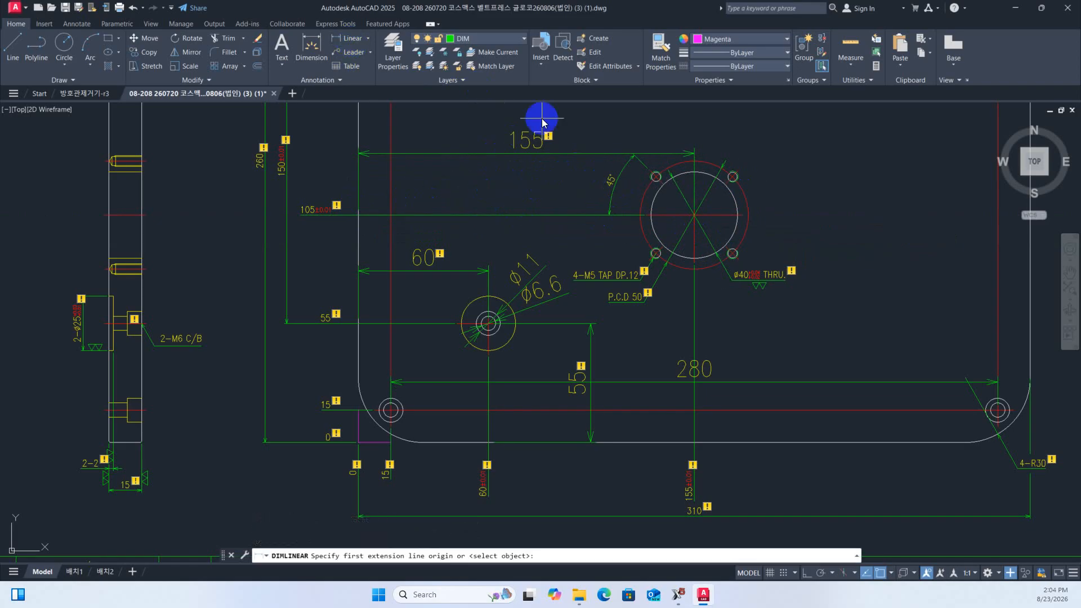
{"action": "left_click", "coordinate": [694, 215]}
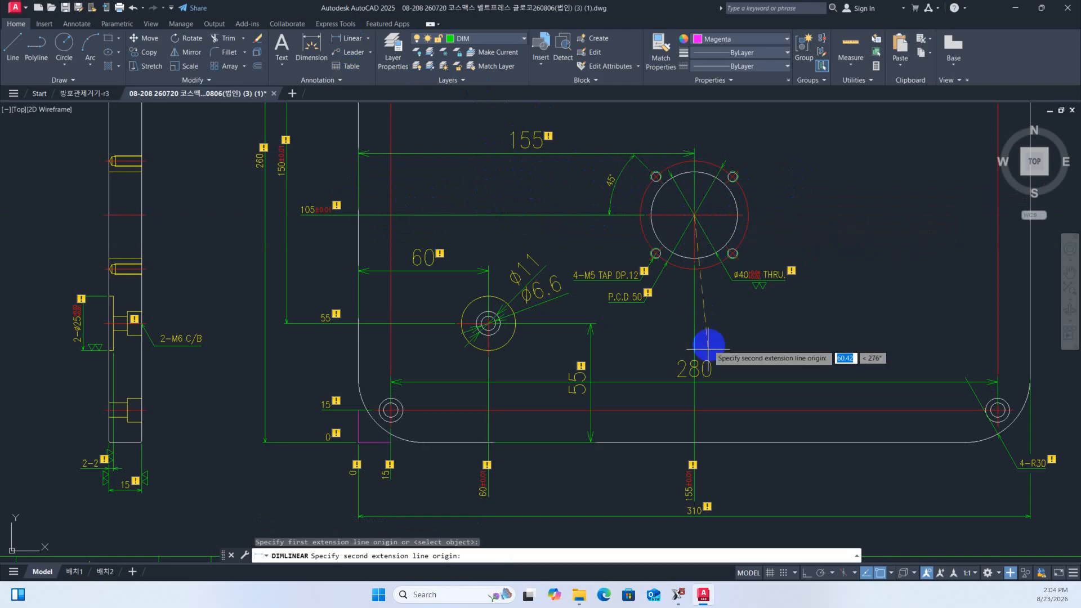
{"action": "left_click", "coordinate": [694, 443]}
{"action": "left_click", "coordinate": [830, 332]}
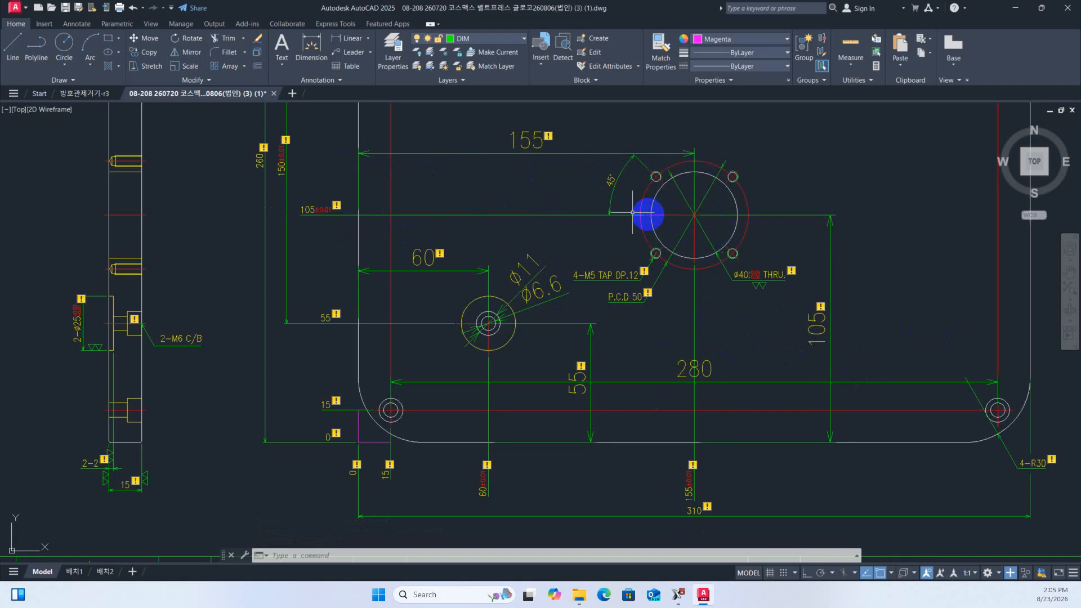
Switch to Mastercam and offset a copy of the plate's bottom edge 105 mm upward
{"action": "left_click", "coordinate": [680, 600]}
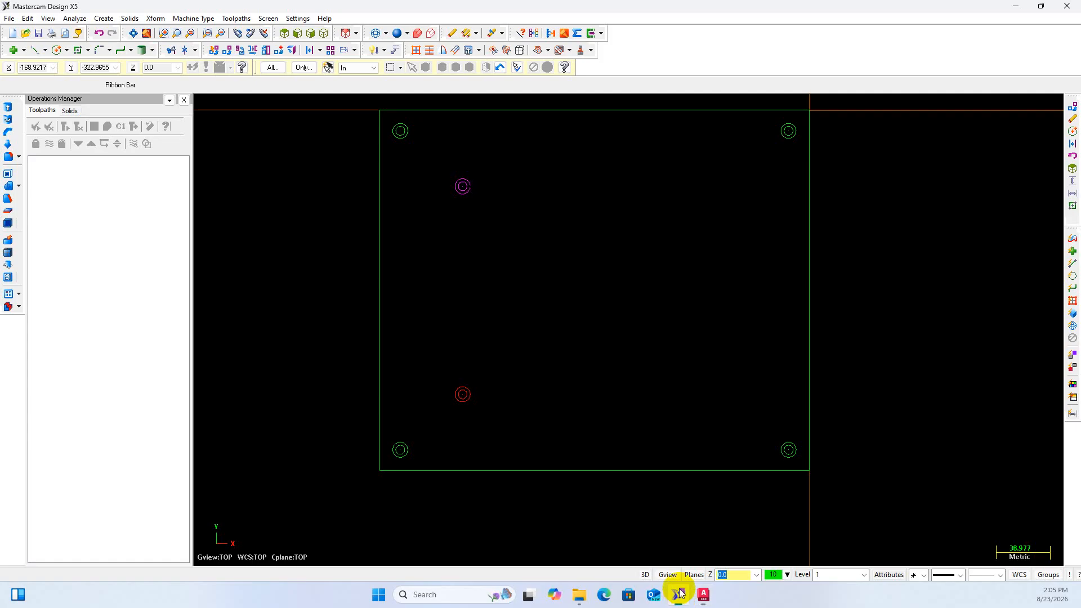
{"action": "left_click", "coordinate": [501, 354]}
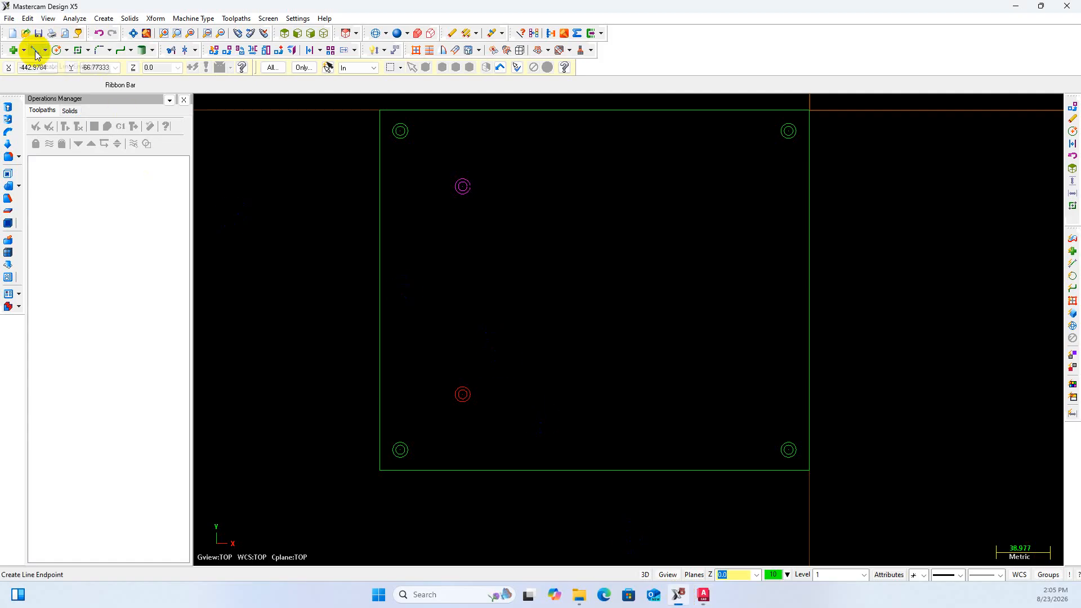
{"action": "left_click", "coordinate": [309, 51]}
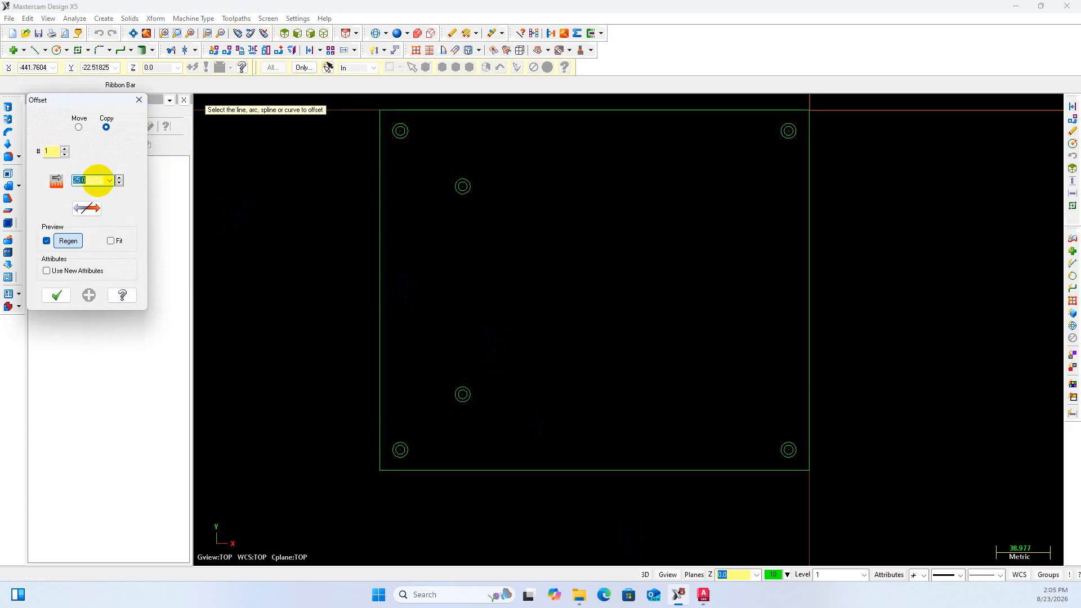
{"action": "left_click", "coordinate": [384, 361]}
{"action": "left_click", "coordinate": [610, 473]}
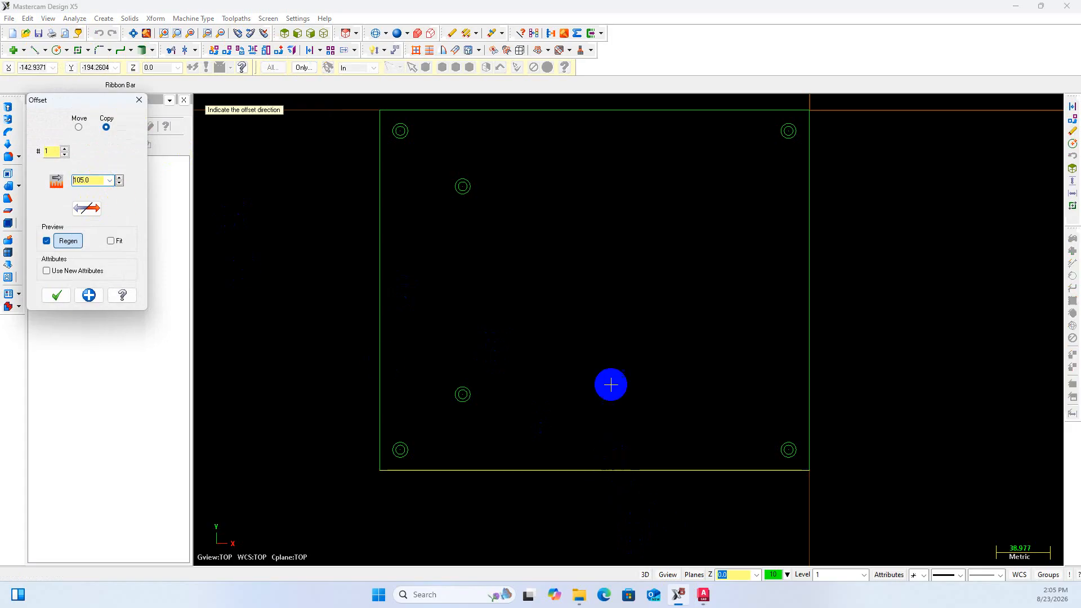
{"action": "left_click", "coordinate": [611, 382]}
{"action": "left_click", "coordinate": [88, 301]}
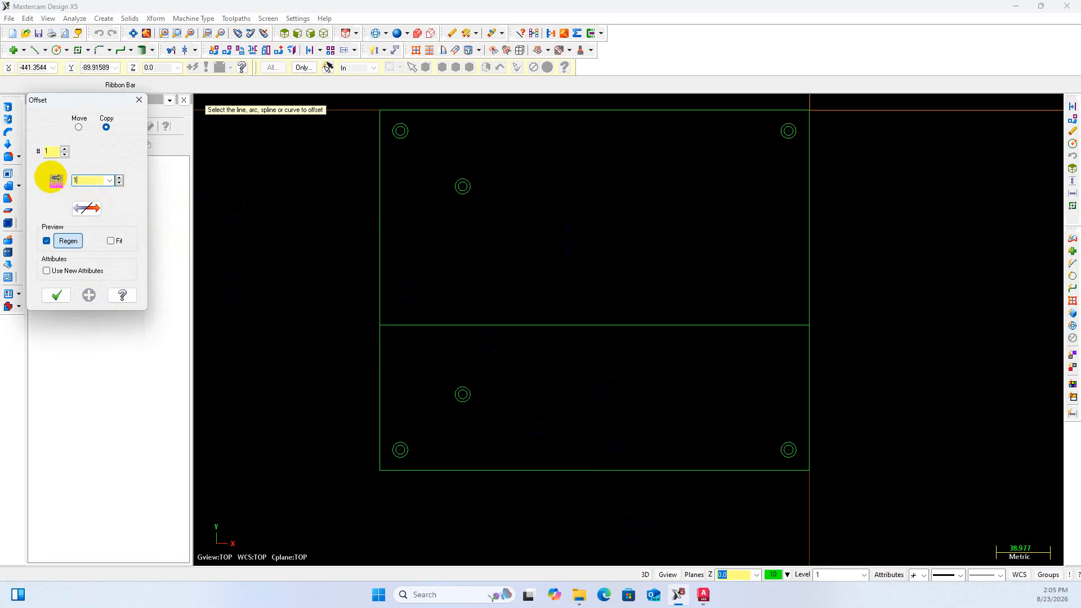
Offset a copy of the plate's left edge 155 mm to the right and finish the offset
{"action": "left_click", "coordinate": [376, 227]}
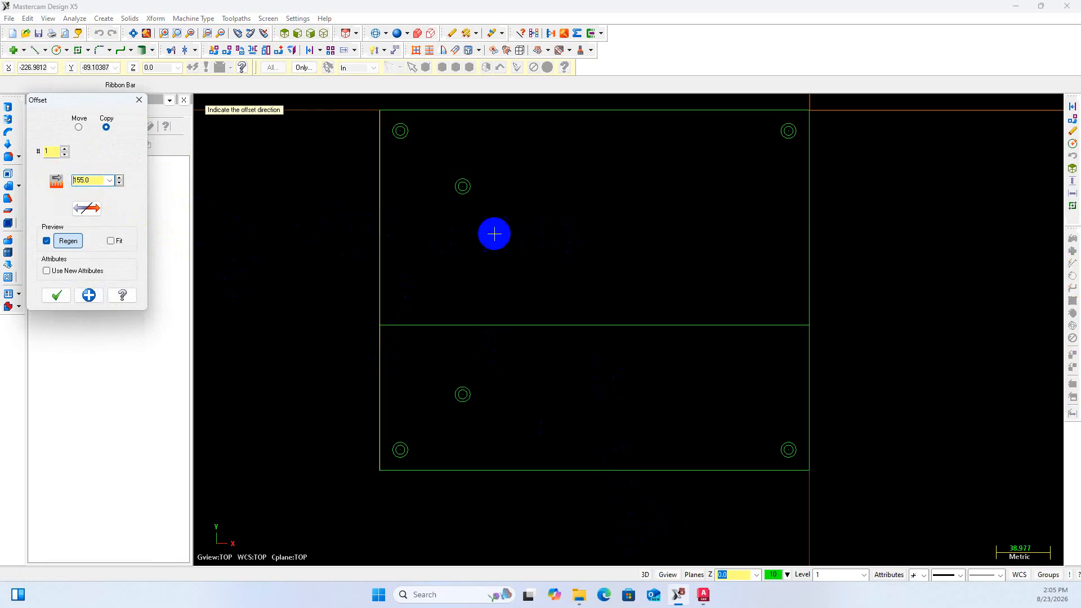
{"action": "left_click", "coordinate": [492, 245]}
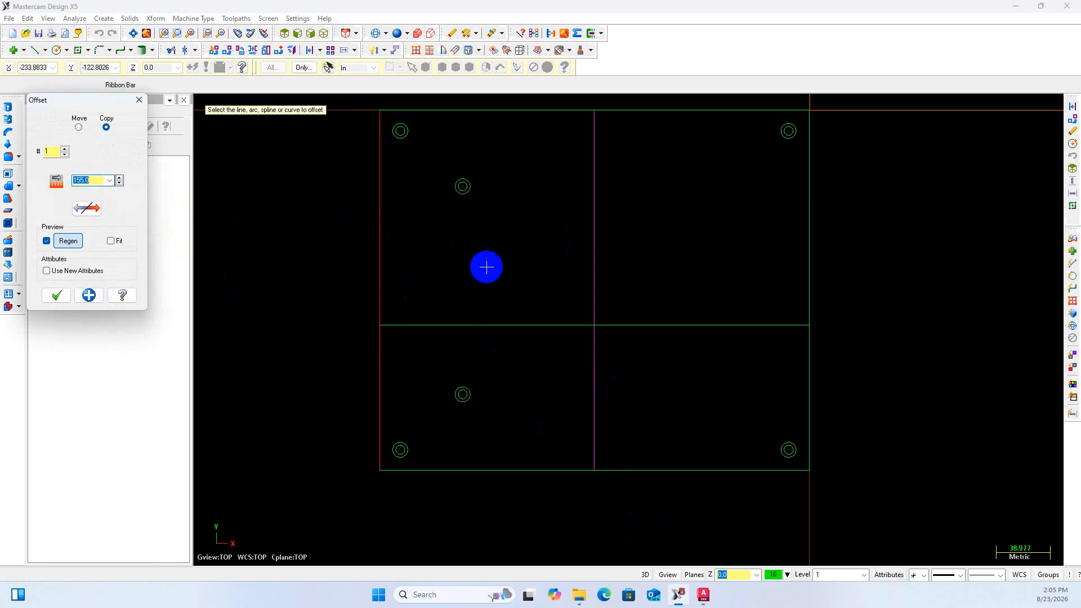
{"action": "left_click", "coordinate": [56, 295]}
Switch to AutoCAD and add a diameter dimension to the large through hole, placed to its right
{"action": "left_click", "coordinate": [703, 595]}
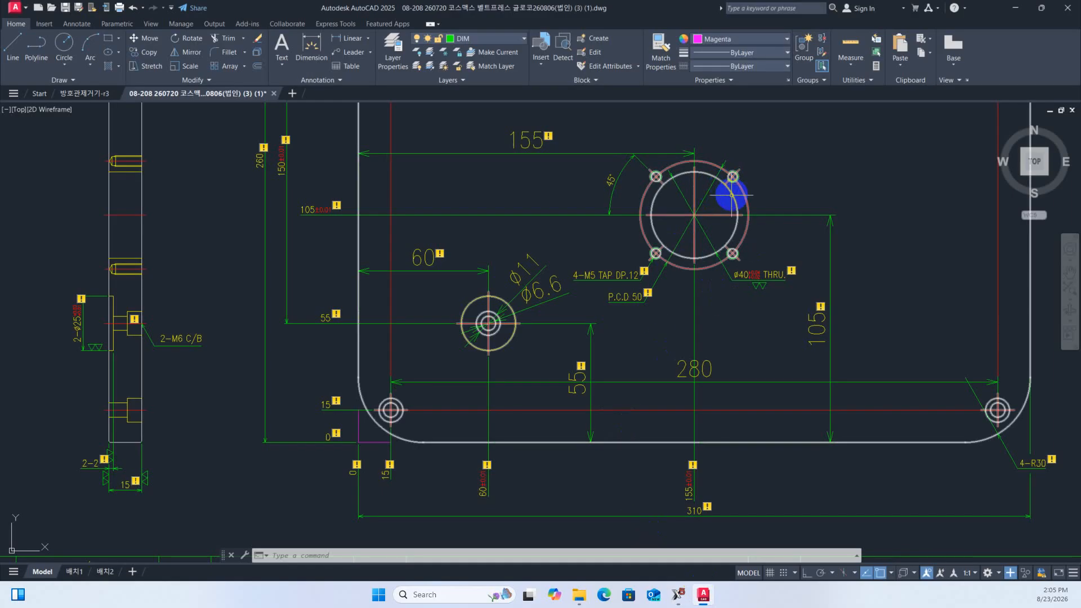
{"action": "left_click", "coordinate": [368, 42]}
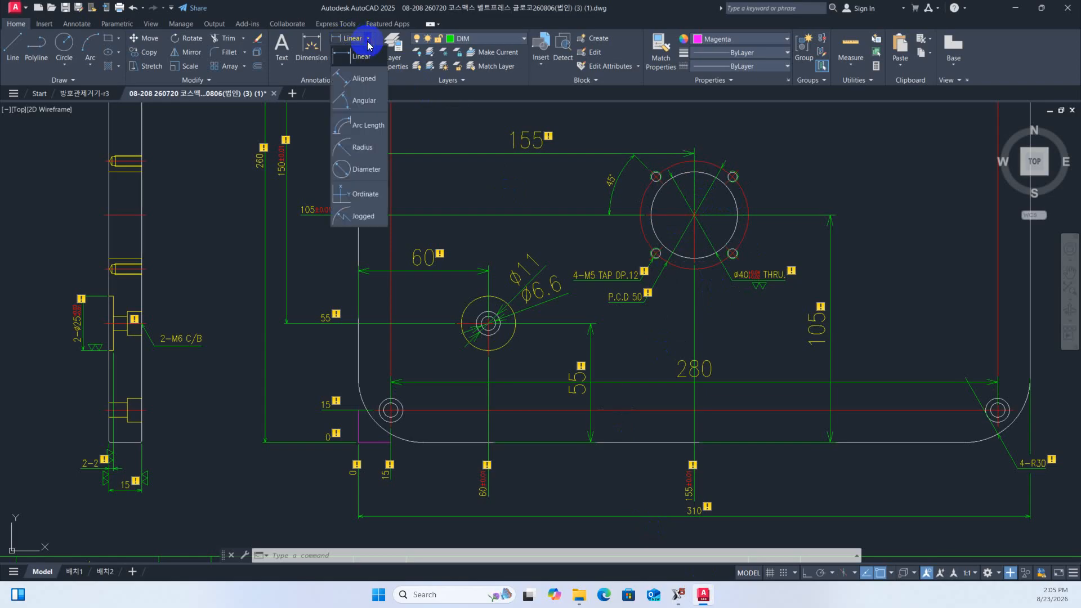
{"action": "left_click", "coordinate": [357, 173]}
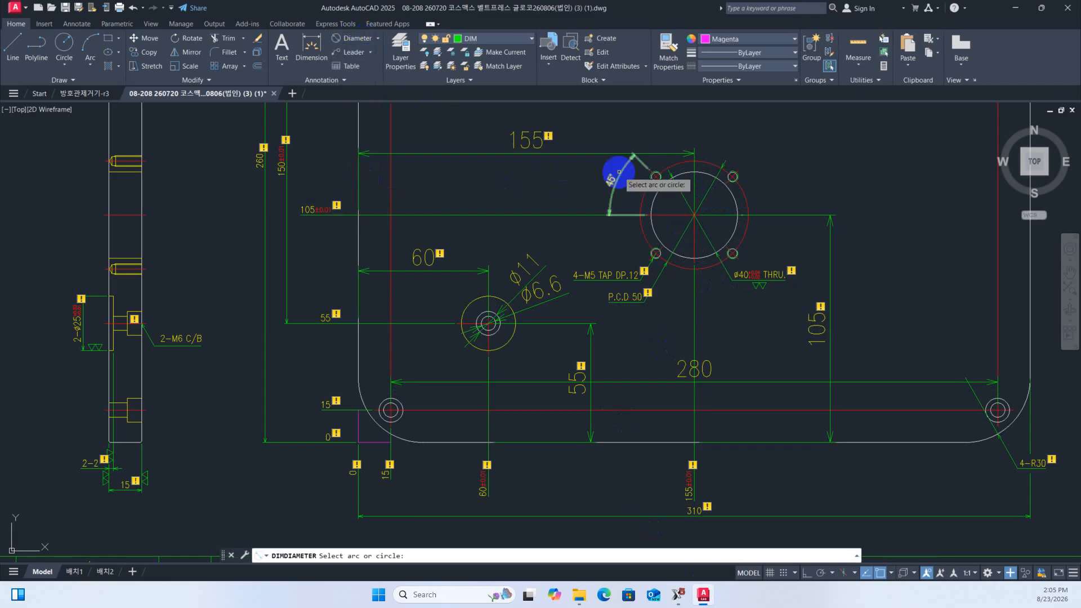
{"action": "left_click", "coordinate": [651, 194]}
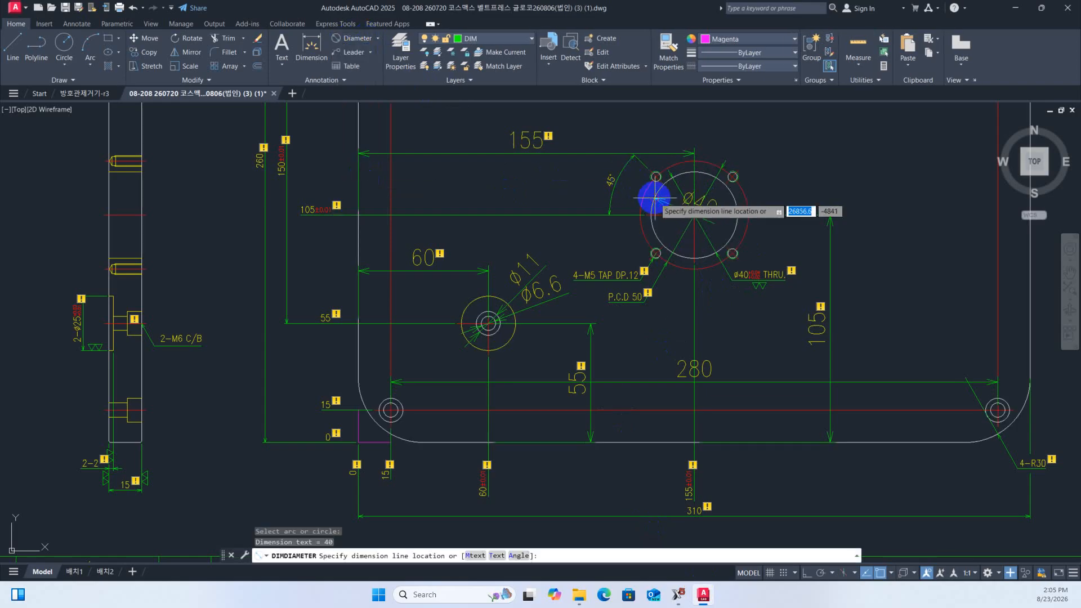
{"action": "left_click", "coordinate": [815, 193]}
{"action": "scroll", "coordinate": [765, 206], "scroll_direction": "up", "scroll_amount": 4}
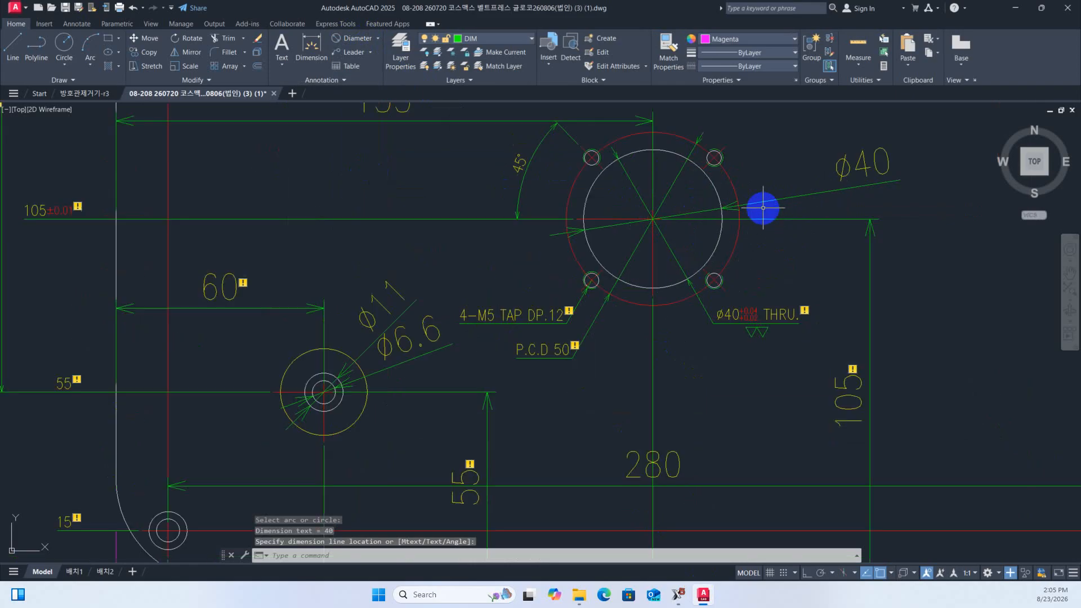
{"action": "scroll", "coordinate": [763, 199], "scroll_direction": "down", "scroll_amount": 2}
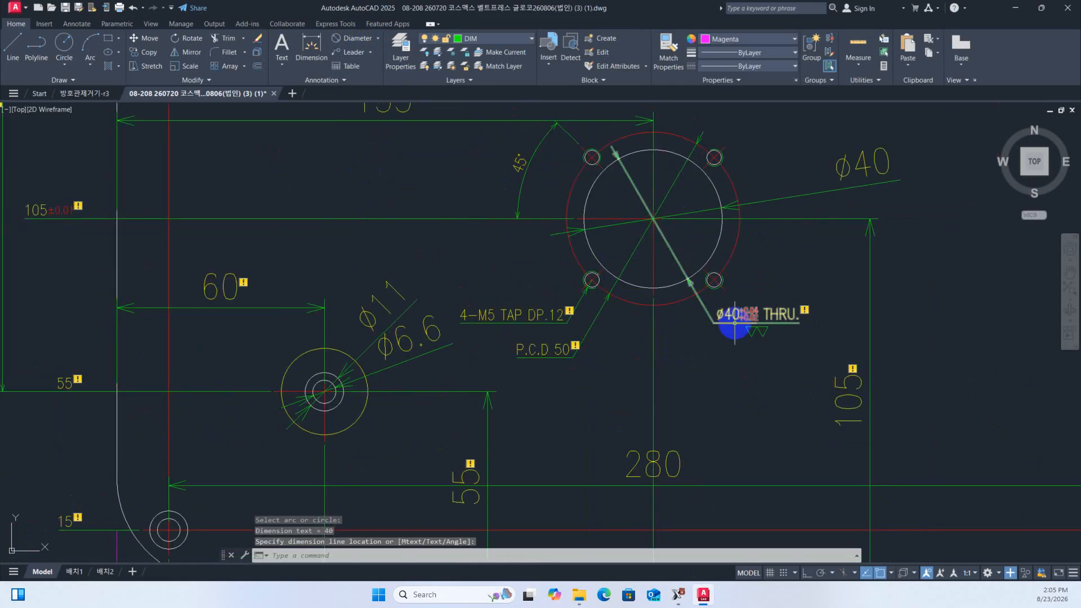
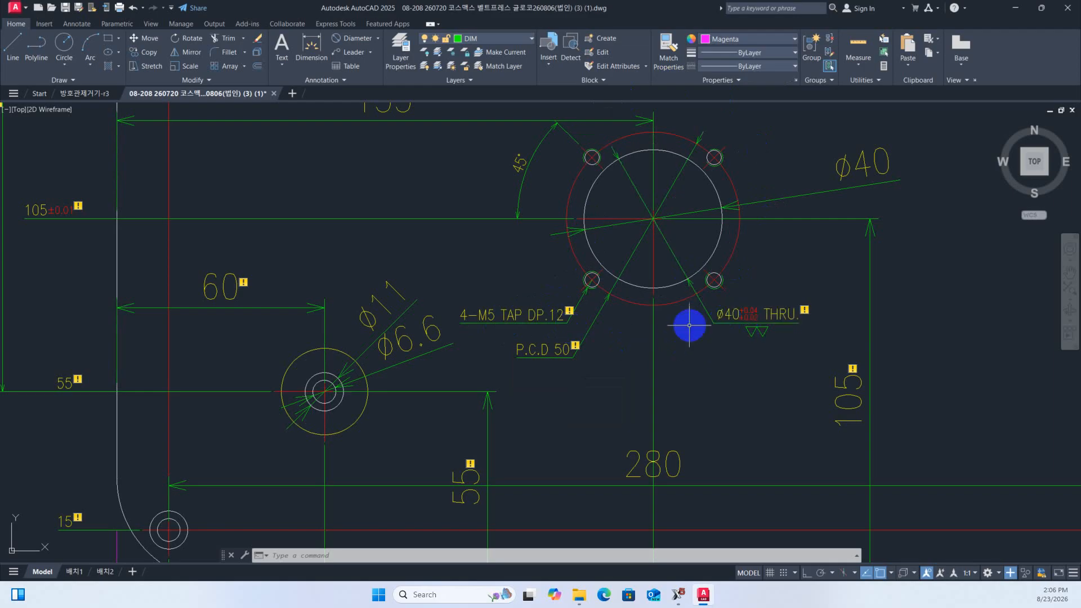
Switch to Mastercam and create a 40 mm diameter circle centred on the intersection of the two offset lines
{"action": "left_click", "coordinate": [679, 596]}
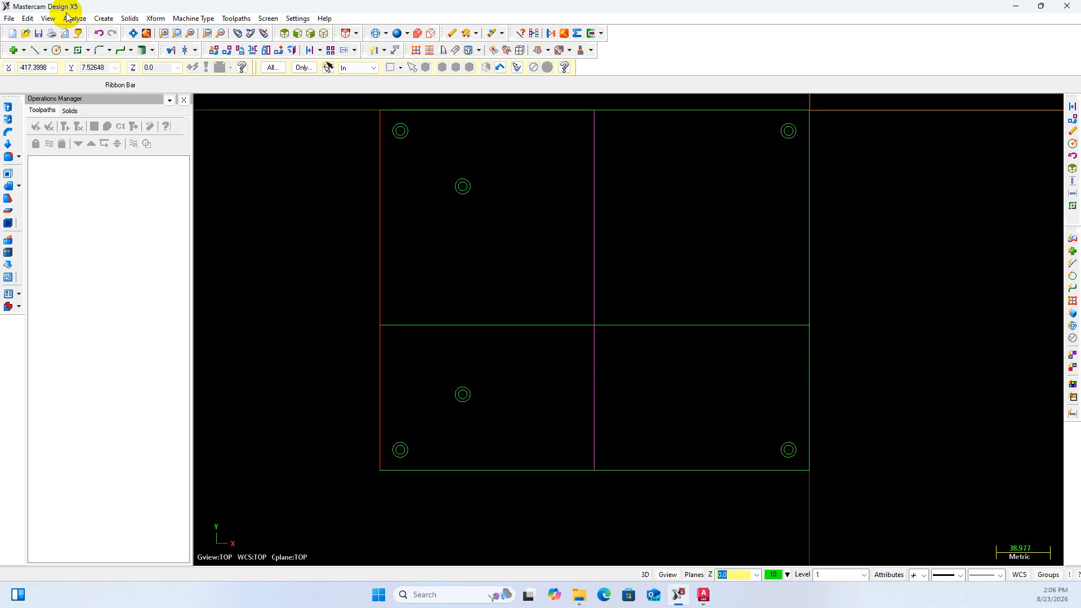
{"action": "left_click", "coordinate": [56, 50]}
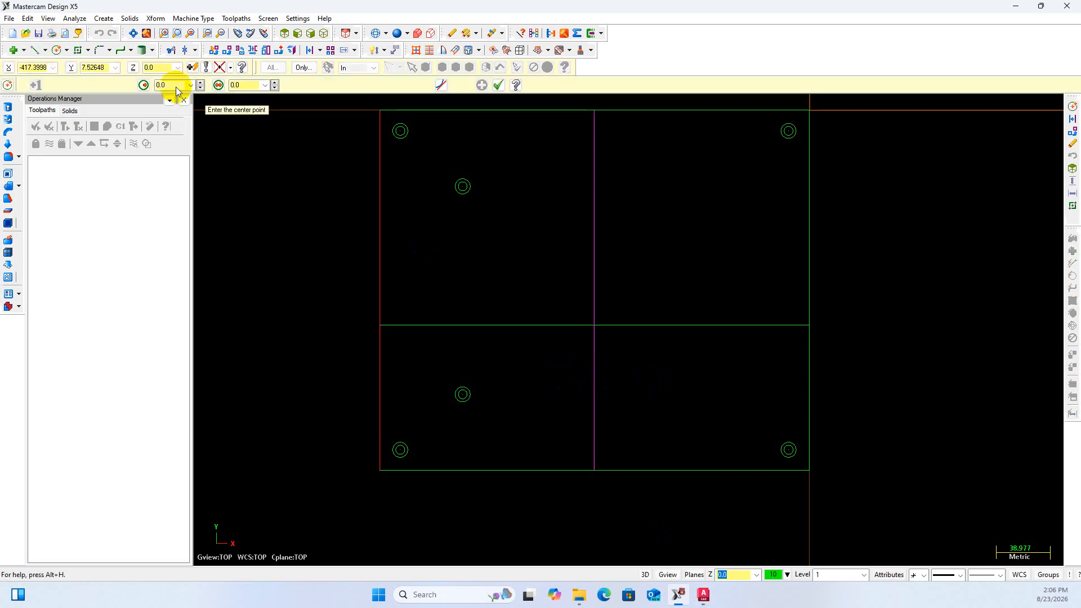
{"action": "left_click", "coordinate": [255, 85]}
{"action": "type", "text": "40"}
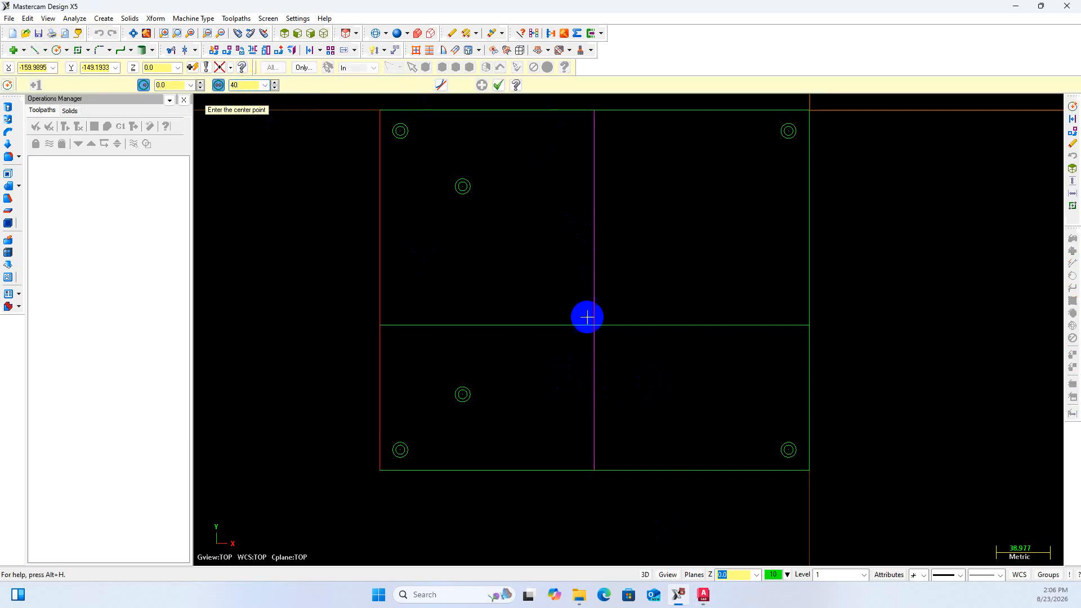
{"action": "left_click", "coordinate": [594, 325]}
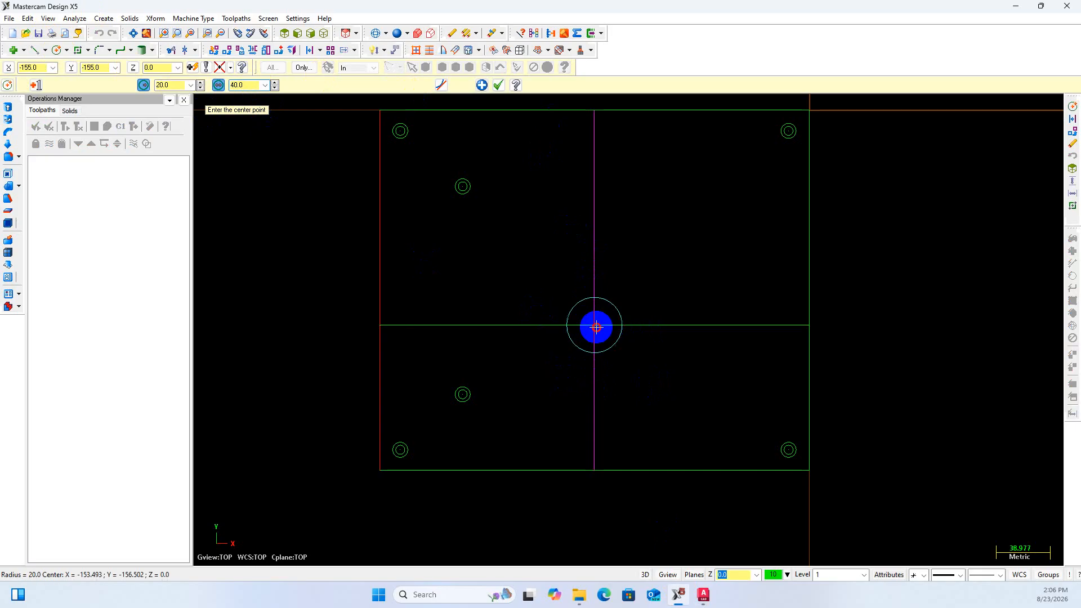
{"action": "left_click", "coordinate": [483, 85]}
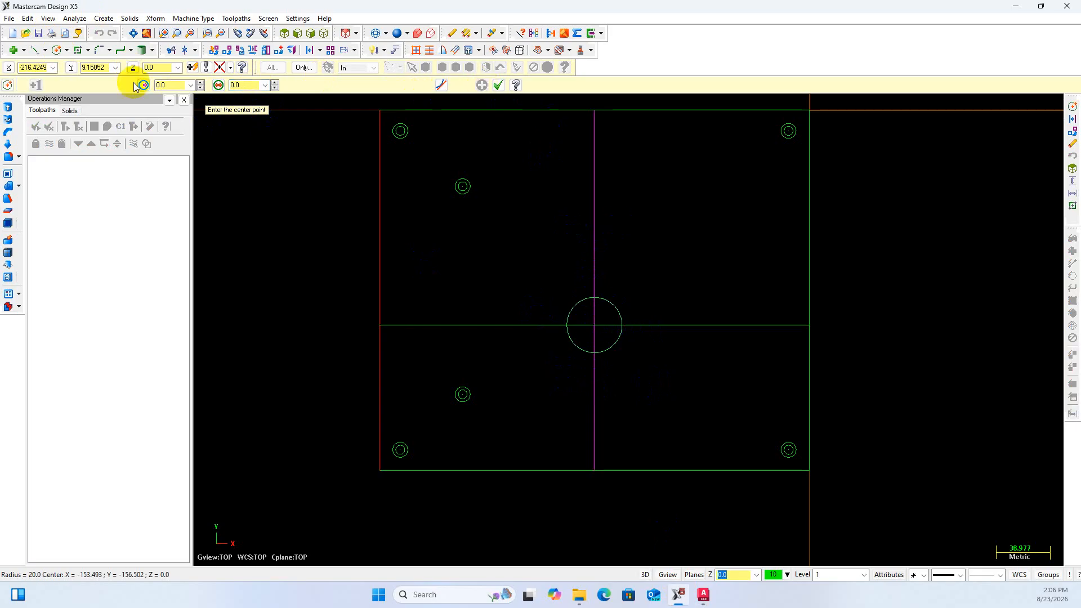
Create a concentric 50 mm diameter pitch circle around the 40 mm hole
{"action": "left_click", "coordinate": [246, 86]}
{"action": "type", "text": "50"}
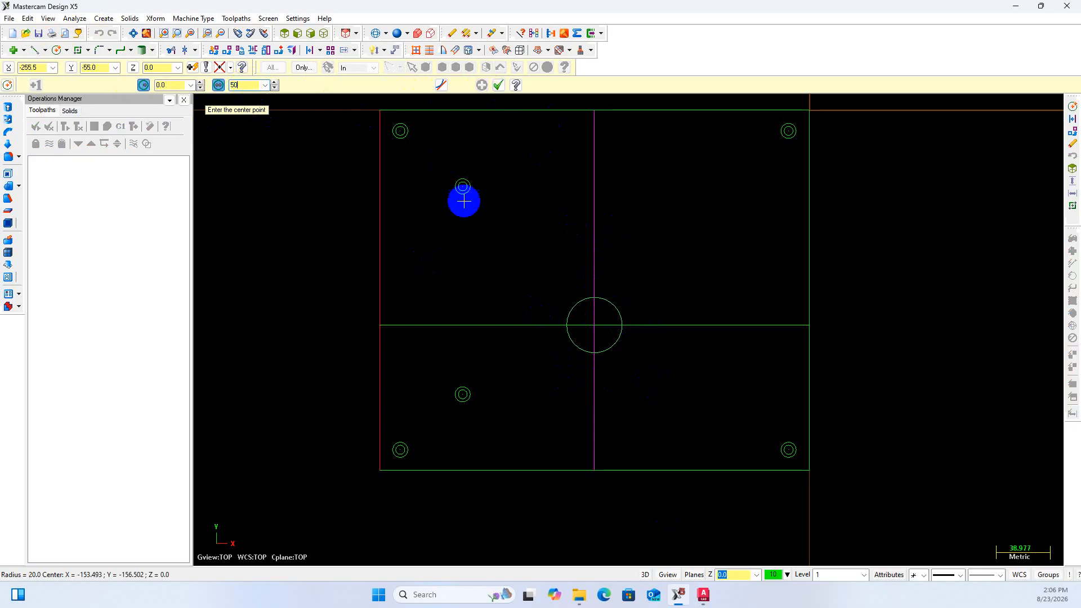
{"action": "left_click", "coordinate": [594, 325]}
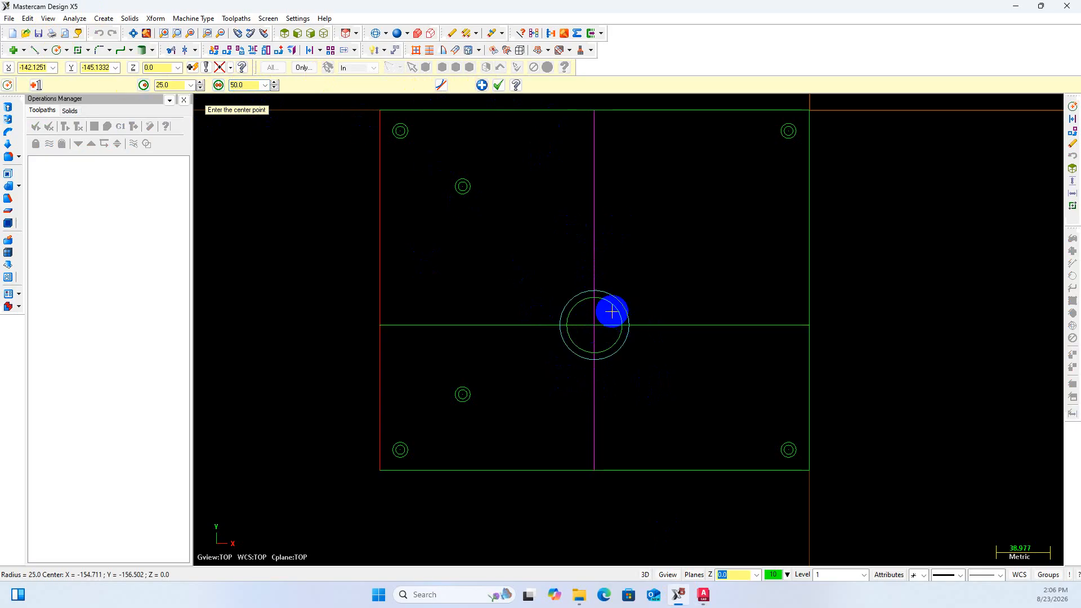
{"action": "scroll", "coordinate": [612, 312], "scroll_direction": "up", "scroll_amount": 3}
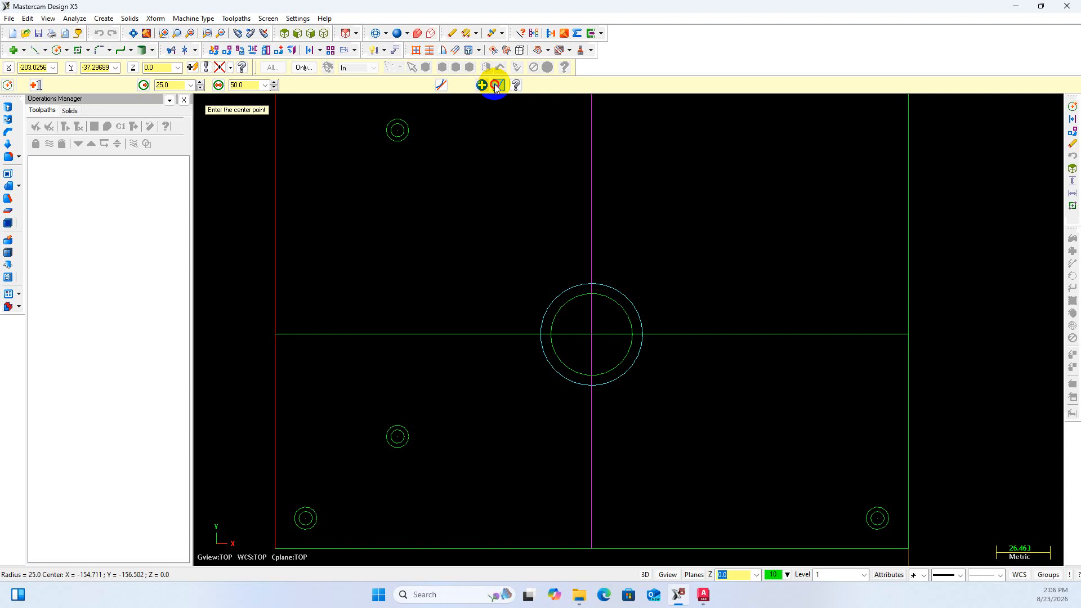
{"action": "left_click", "coordinate": [495, 85]}
Check the M5 tapped-hole callout in AutoCAD, then create a 4.3 mm diameter circle in Mastercam at the pitch circle's top quadrant
{"action": "left_click", "coordinate": [704, 598]}
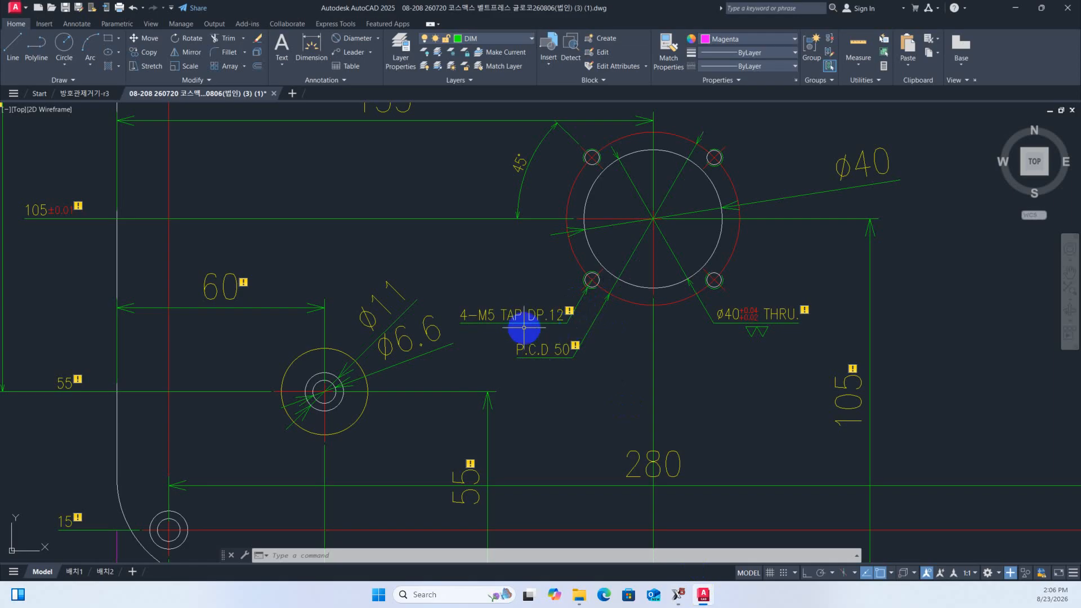
{"action": "scroll", "coordinate": [555, 336], "scroll_direction": "down", "scroll_amount": 2}
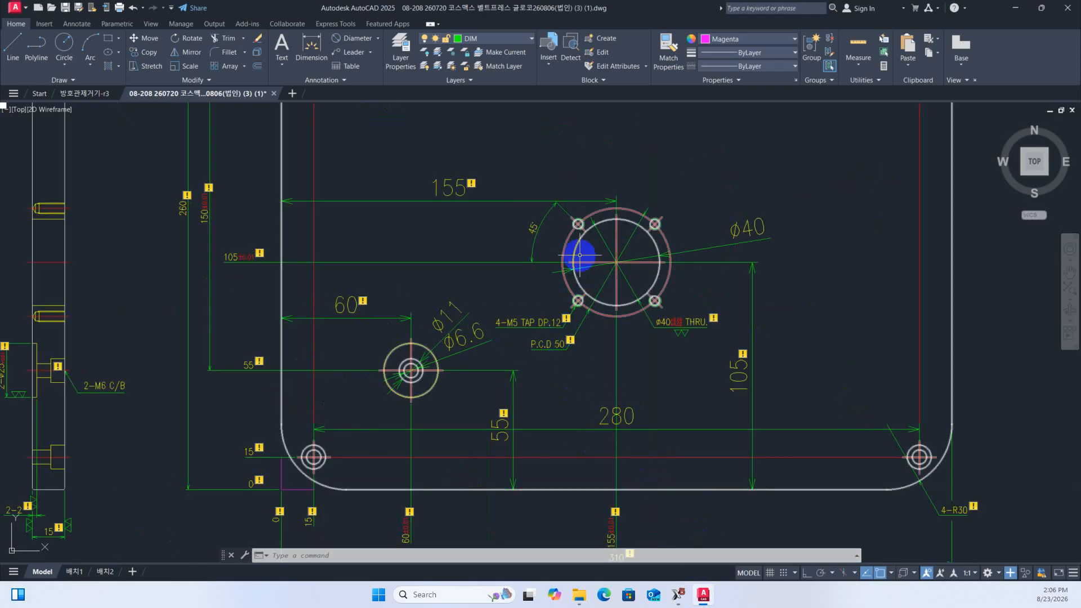
{"action": "left_click", "coordinate": [680, 596]}
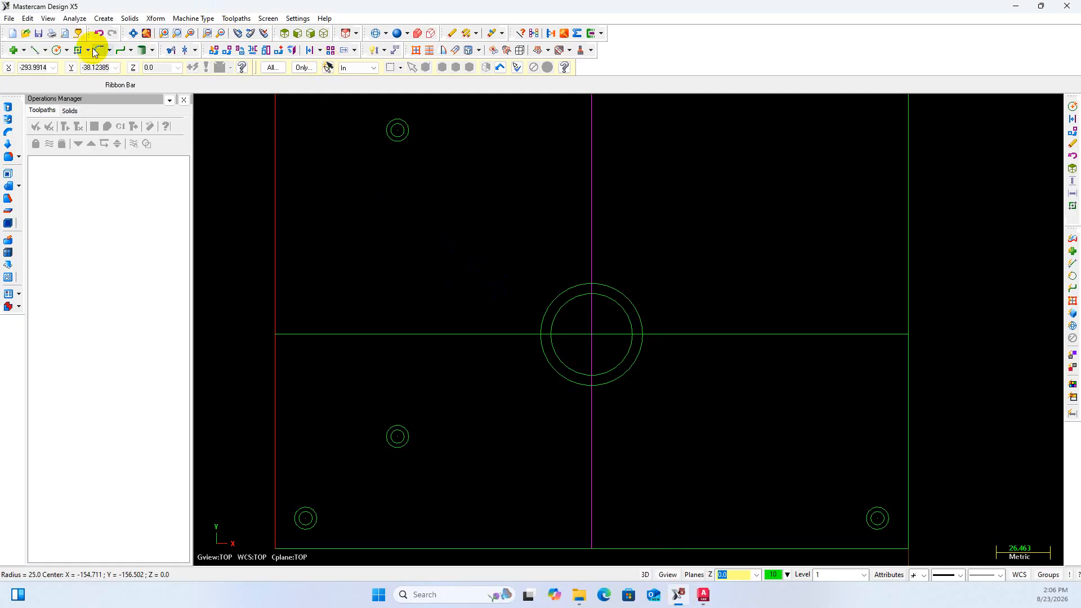
{"action": "left_click", "coordinate": [57, 52]}
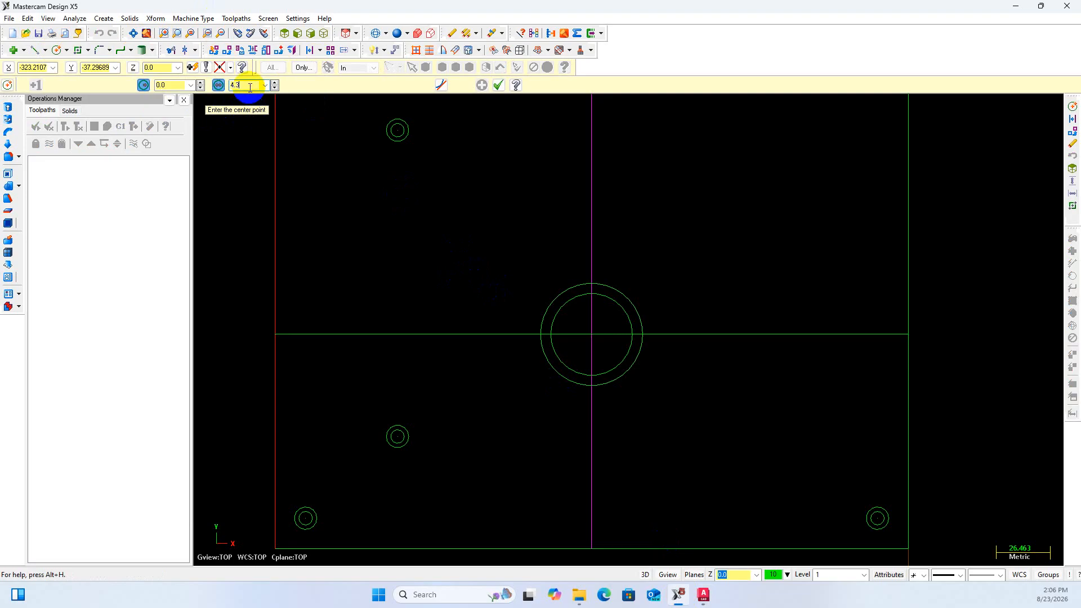
{"action": "left_click", "coordinate": [250, 87]}
{"action": "type", "text": "4.3"}
{"action": "scroll", "coordinate": [551, 286], "scroll_direction": "up", "scroll_amount": 1}
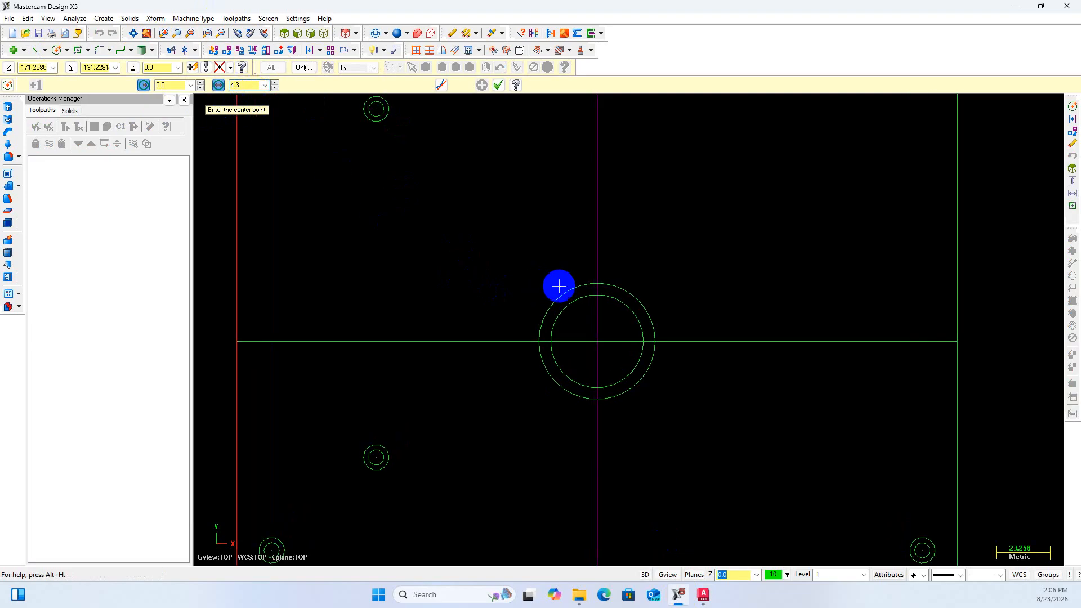
{"action": "left_click", "coordinate": [597, 283]}
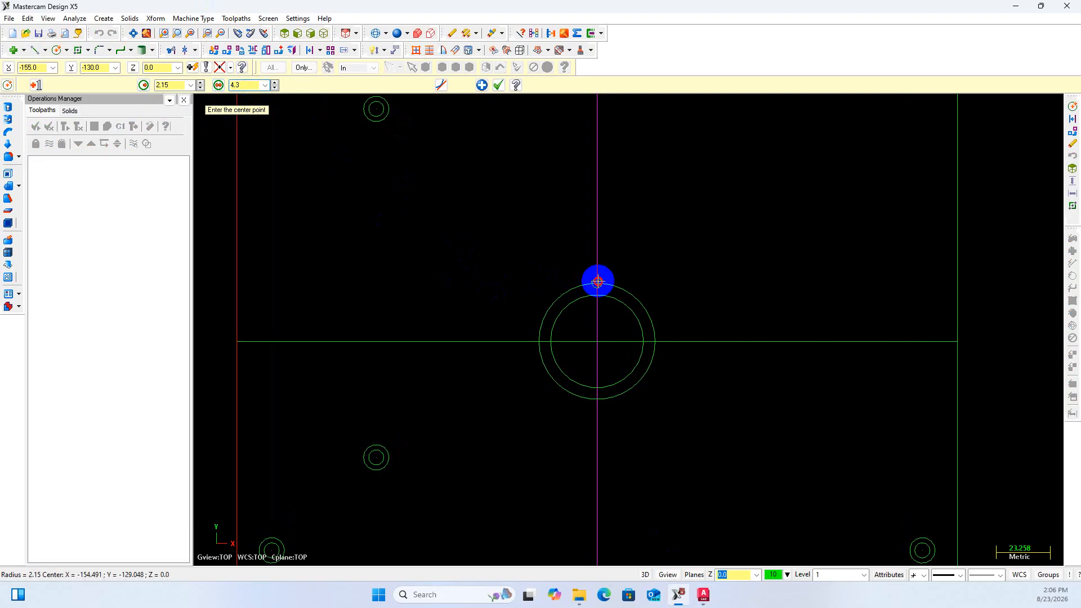
{"action": "left_click", "coordinate": [499, 85]}
{"action": "scroll", "coordinate": [604, 295], "scroll_direction": "up", "scroll_amount": 3}
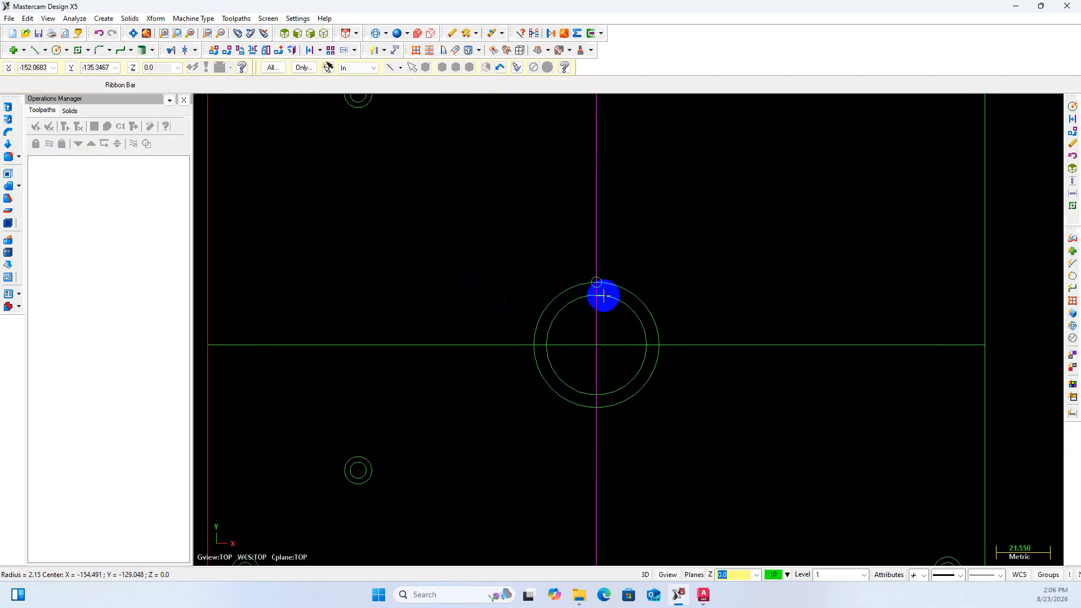
Check the tapped-hole layout in AutoCAD, then in Mastercam rotate-copy the 4.3 mm circle about the 40 mm hole's centre, 7 copies at 45°
{"action": "scroll", "coordinate": [604, 295], "scroll_direction": "up", "scroll_amount": 1}
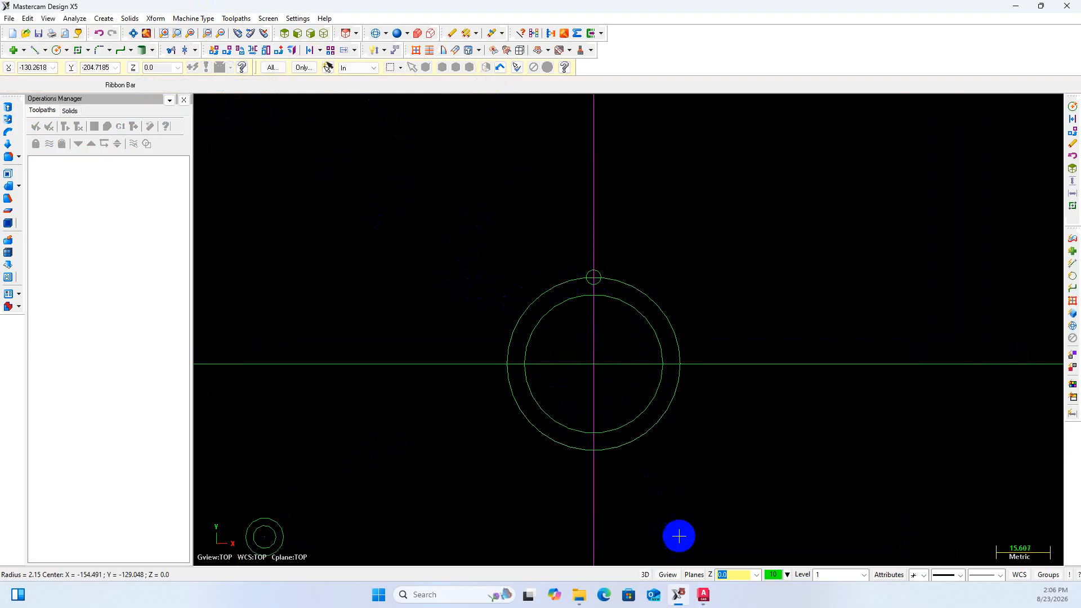
{"action": "left_click", "coordinate": [703, 595]}
{"action": "left_click", "coordinate": [703, 596]}
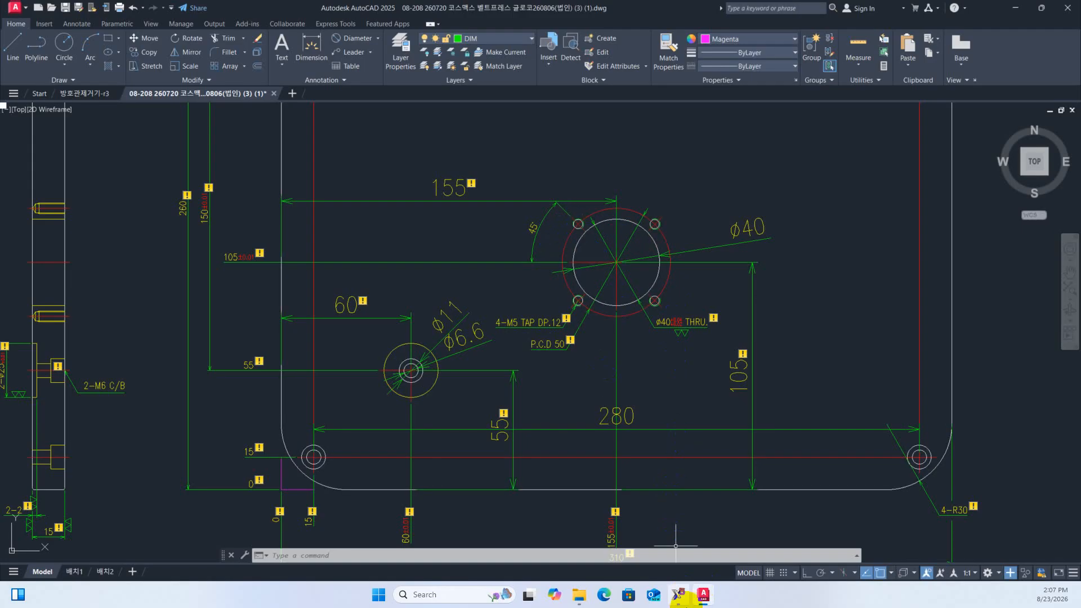
{"action": "left_click", "coordinate": [680, 597]}
{"action": "left_click", "coordinate": [681, 597]}
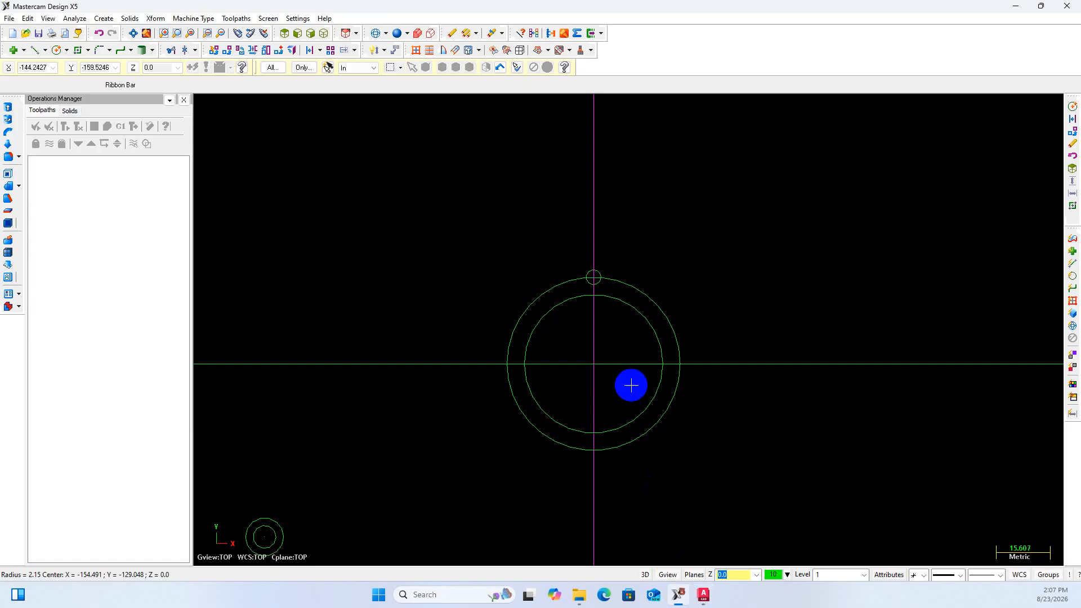
{"action": "scroll", "coordinate": [615, 303], "scroll_direction": "up", "scroll_amount": 1}
{"action": "left_click_drag", "start_coordinate": [568, 245], "coordinate": [606, 281]}
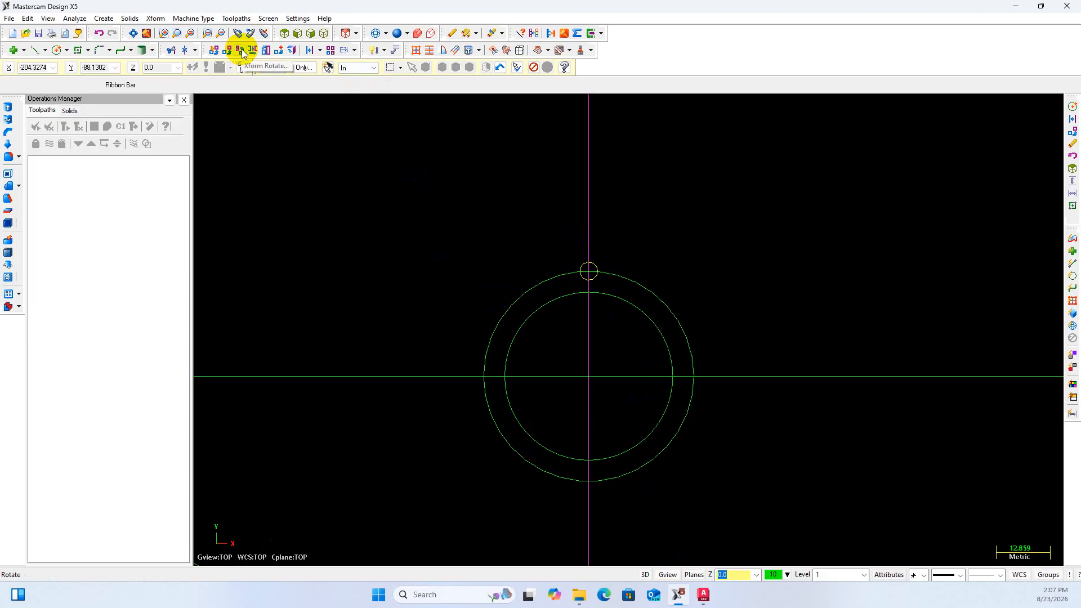
{"action": "left_click", "coordinate": [243, 53]}
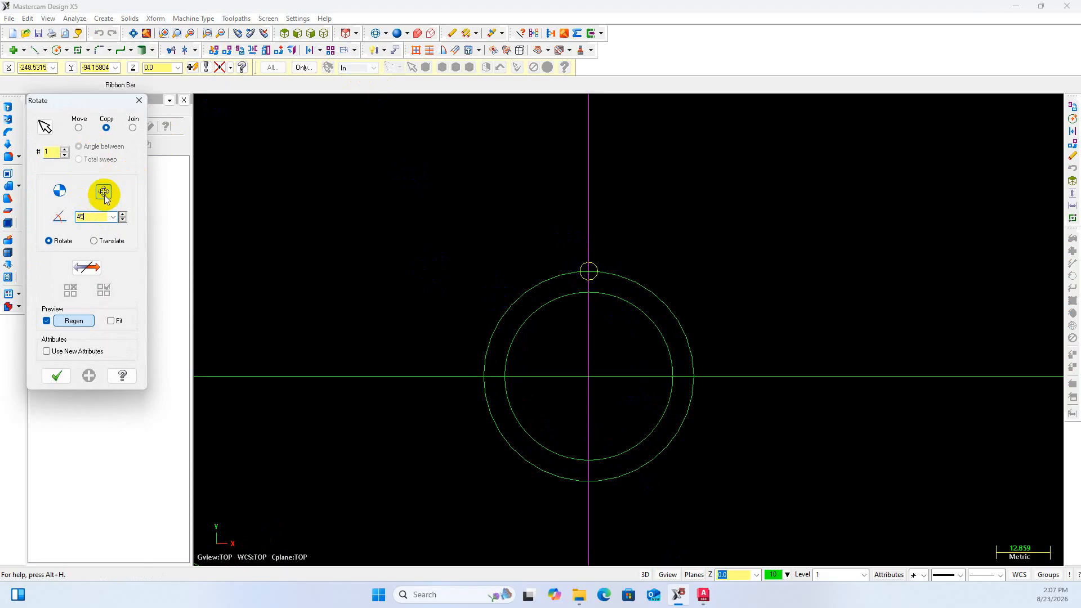
{"action": "left_click", "coordinate": [64, 149]}
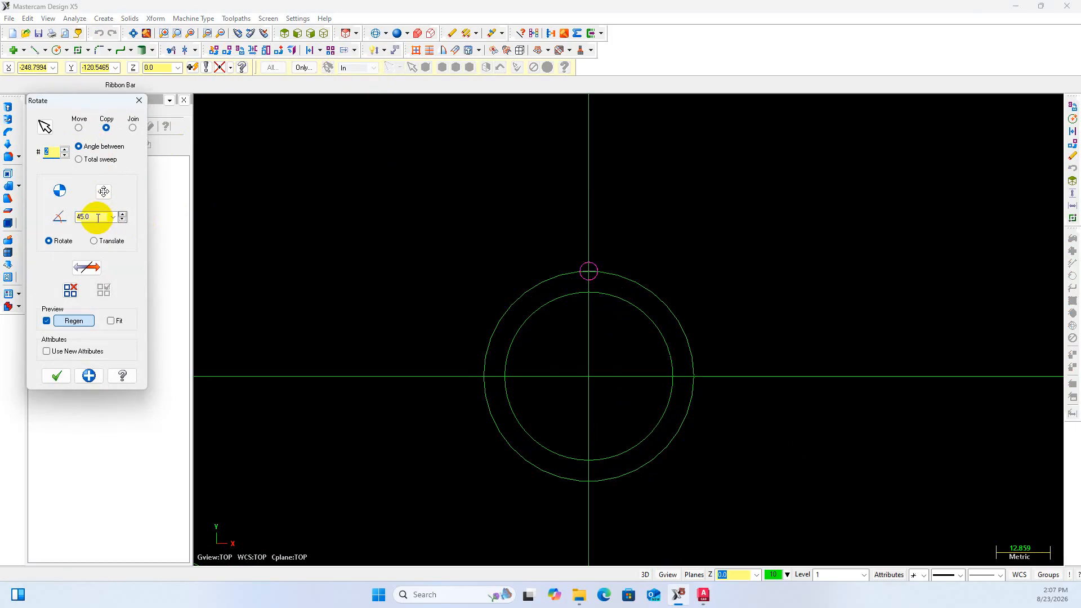
{"action": "left_click", "coordinate": [595, 374]}
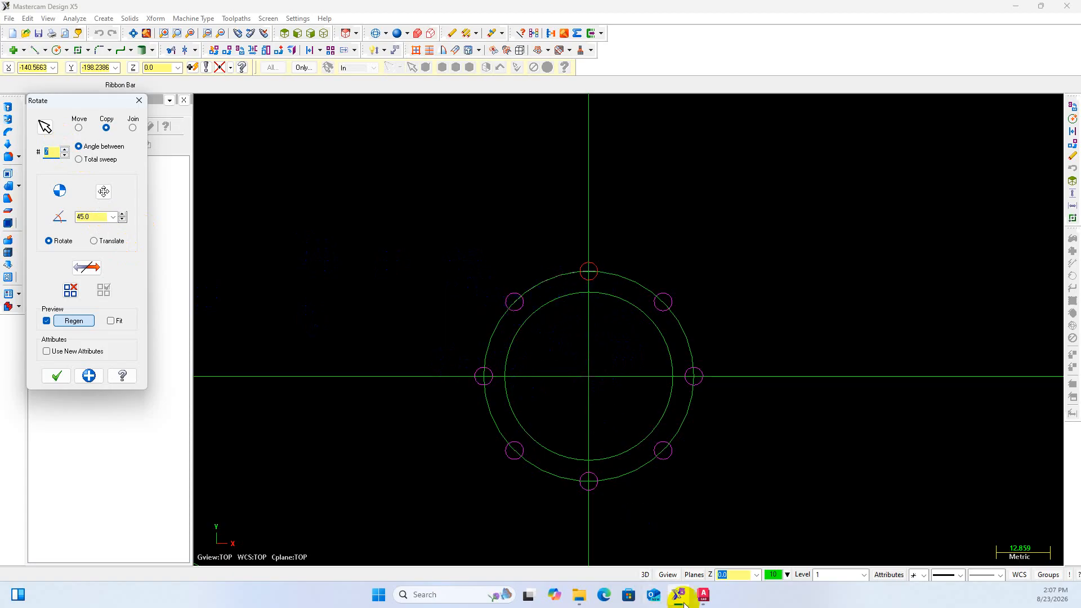
{"action": "left_click", "coordinate": [56, 375]}
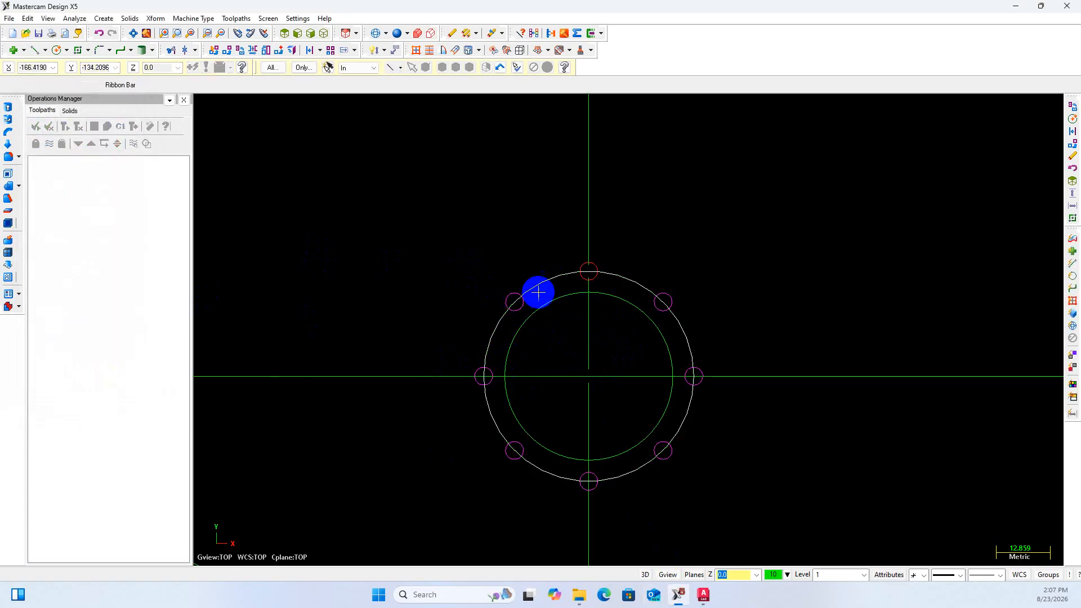
Delete the four small circles at the pitch circle's quadrants, along with the 50 mm pitch circle and the two construction lines
{"action": "left_click", "coordinate": [596, 268]}
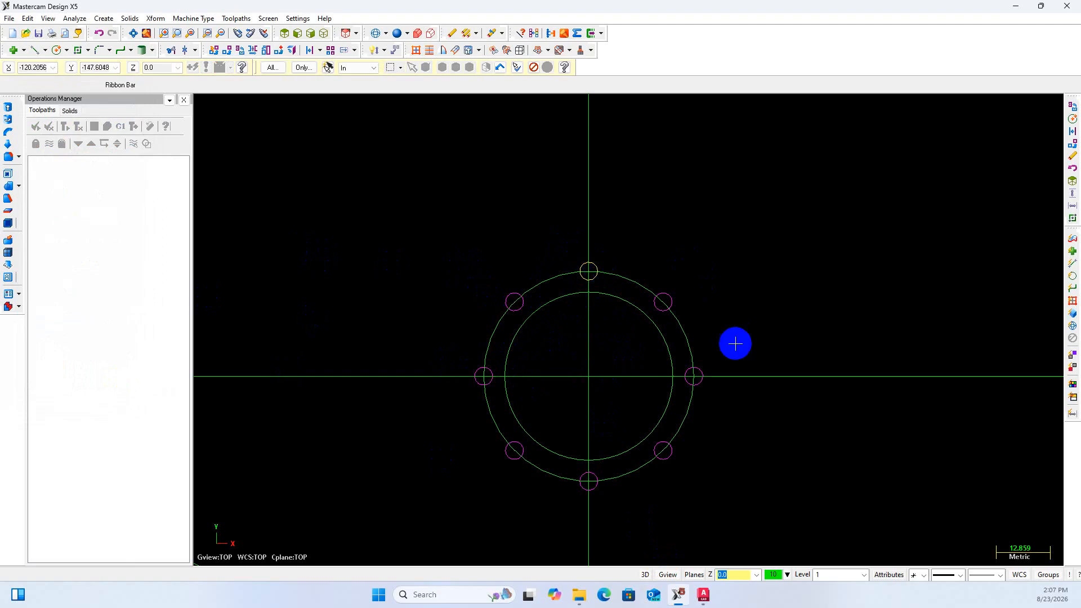
{"action": "left_click", "coordinate": [701, 373]}
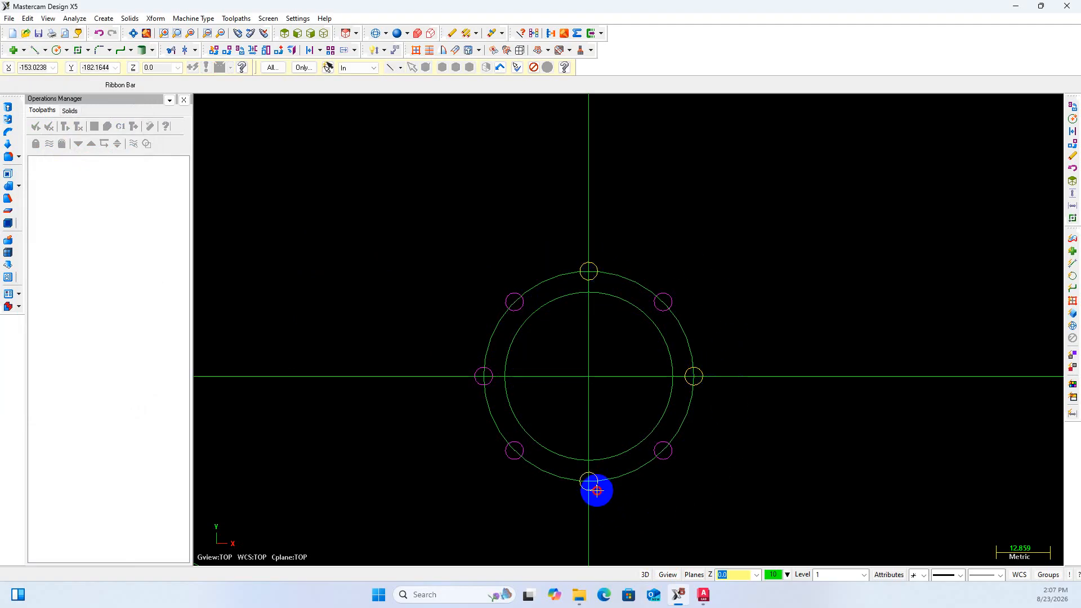
{"action": "left_click", "coordinate": [476, 381]}
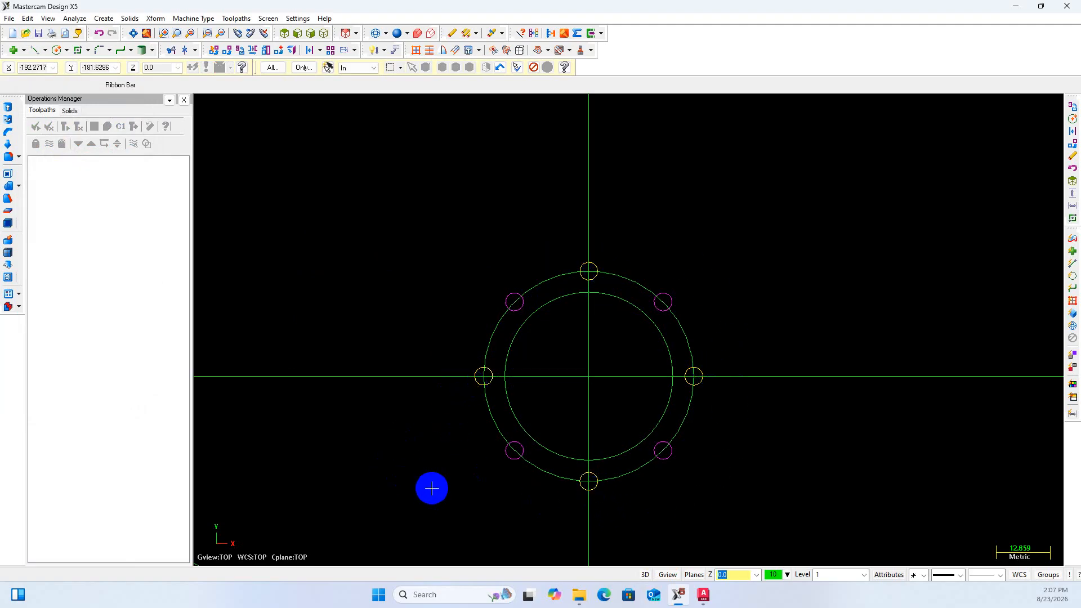
{"action": "scroll", "coordinate": [440, 477], "scroll_direction": "up", "scroll_amount": 1}
{"action": "scroll", "coordinate": [603, 303], "scroll_direction": "down", "scroll_amount": 1}
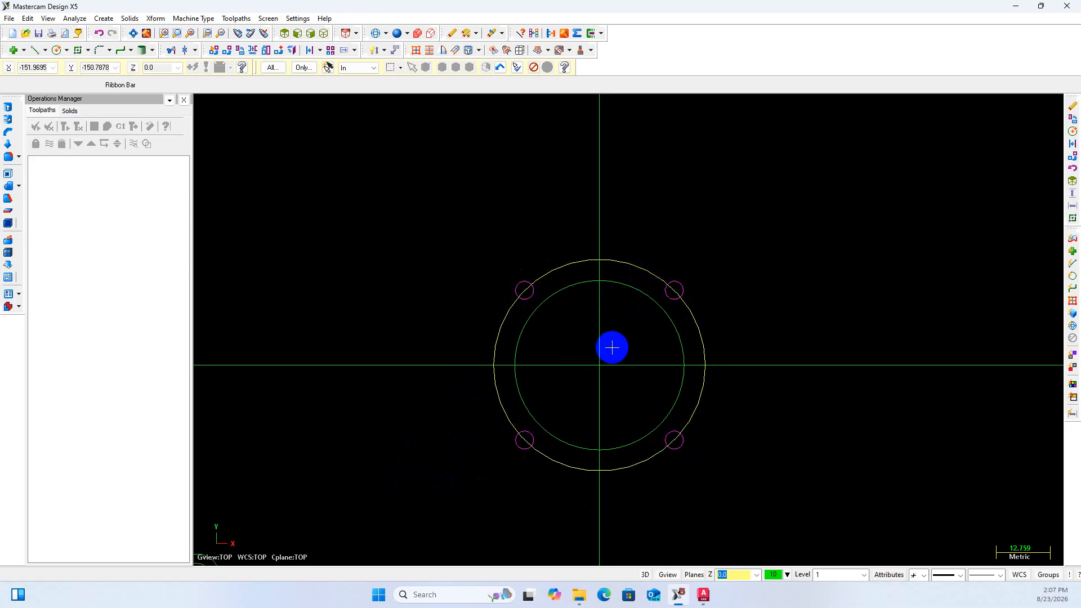
{"action": "scroll", "coordinate": [619, 346], "scroll_direction": "down", "scroll_amount": 2}
{"action": "scroll", "coordinate": [704, 478], "scroll_direction": "down", "scroll_amount": 2}
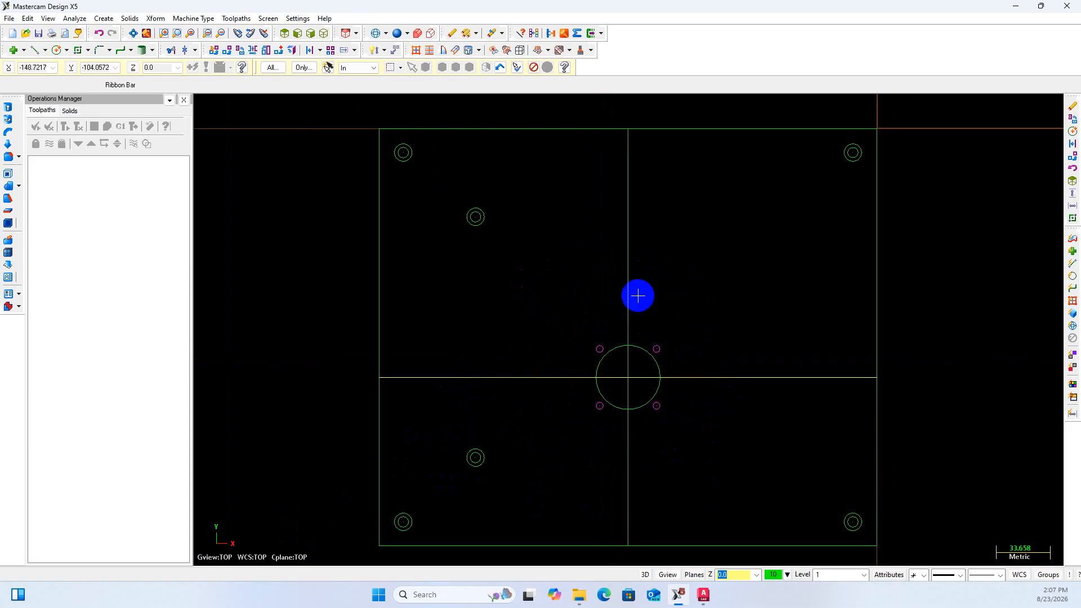
Switch to AutoCAD and check the TOP PLATE drawing for the outline's corner radius callout
{"action": "left_click", "coordinate": [702, 594]}
{"action": "scroll", "coordinate": [619, 408], "scroll_direction": "down", "scroll_amount": 3}
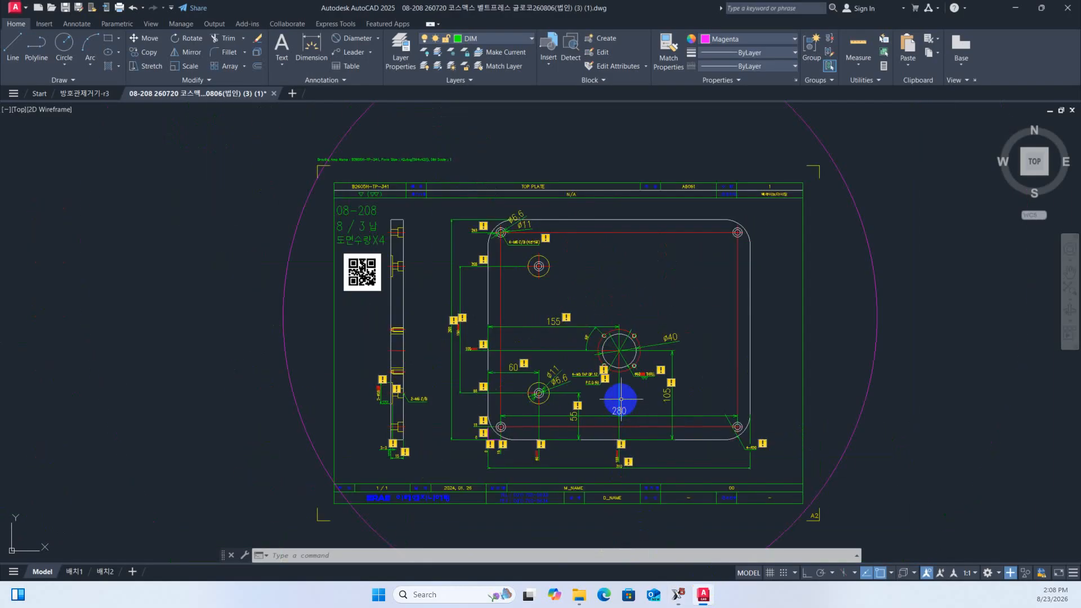
{"action": "scroll", "coordinate": [621, 399], "scroll_direction": "up", "scroll_amount": 2}
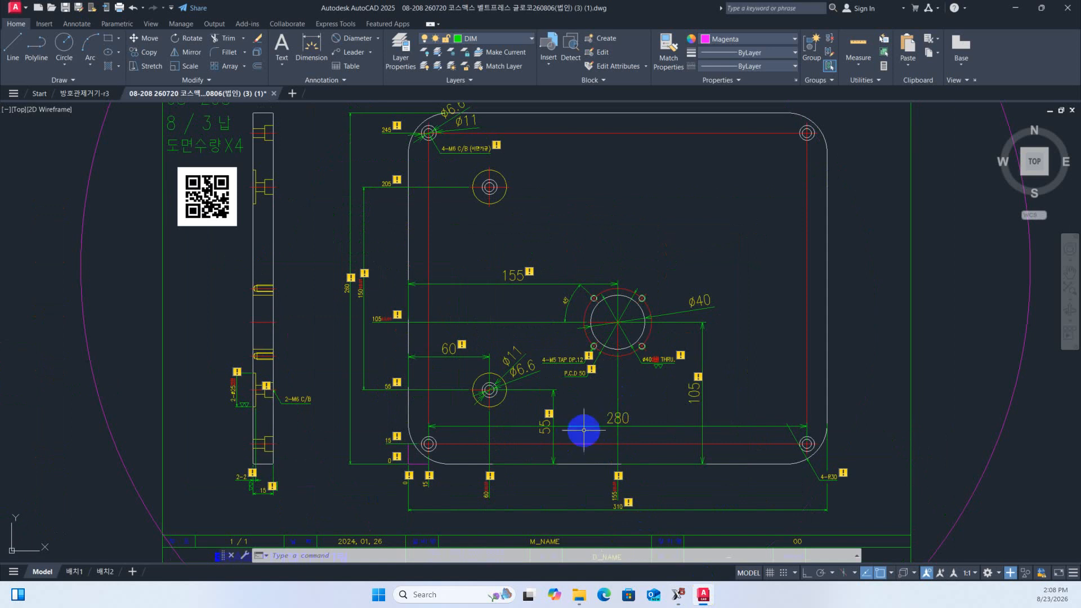
{"action": "scroll", "coordinate": [603, 430], "scroll_direction": "up", "scroll_amount": 2}
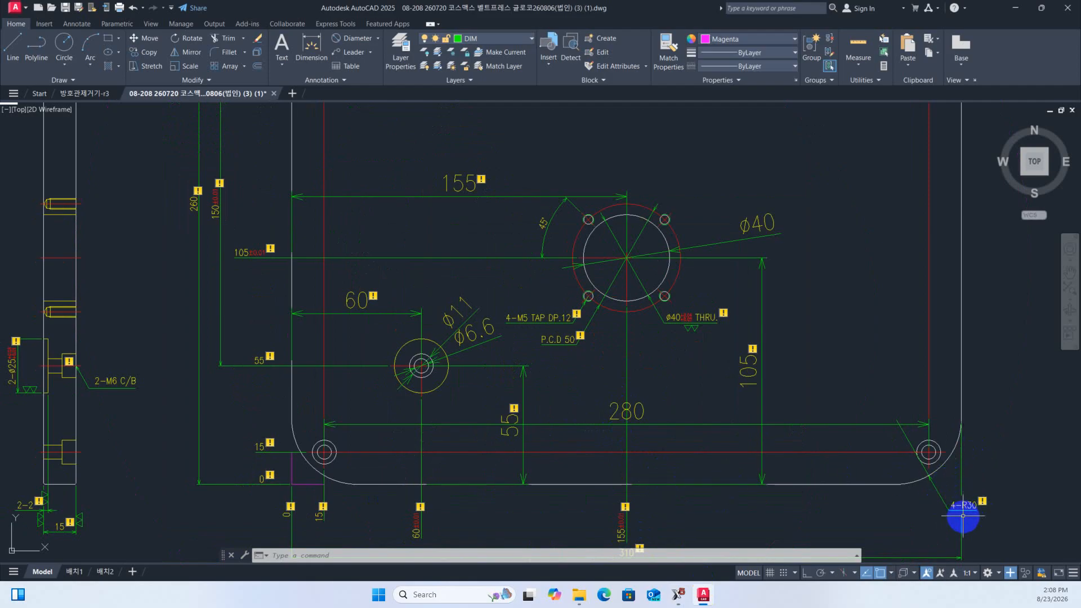
{"action": "scroll", "coordinate": [962, 515], "scroll_direction": "down", "scroll_amount": 4}
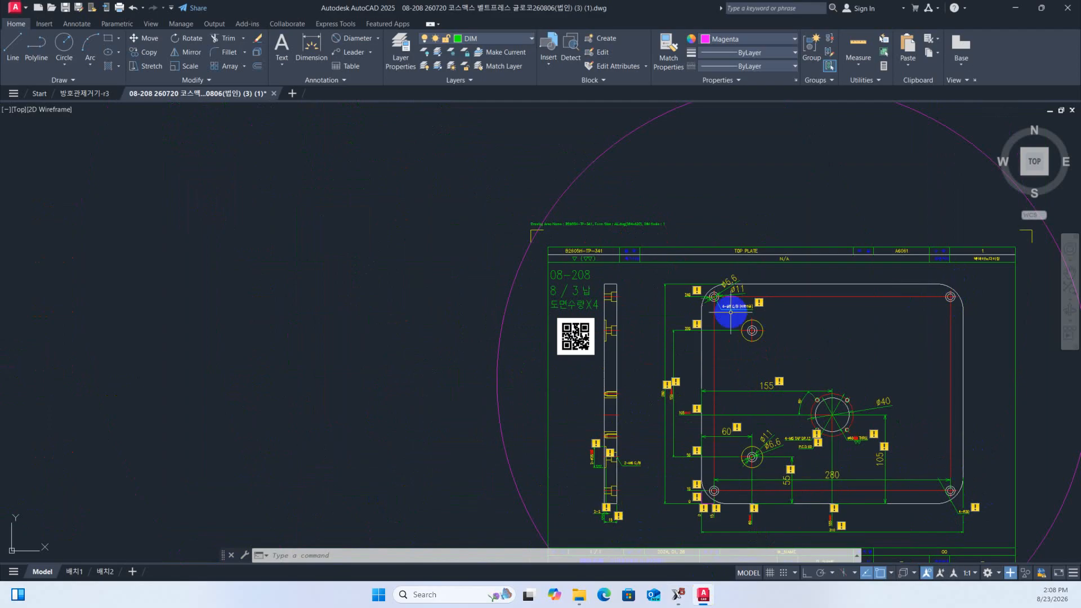
{"action": "scroll", "coordinate": [1005, 516], "scroll_direction": "up", "scroll_amount": 5}
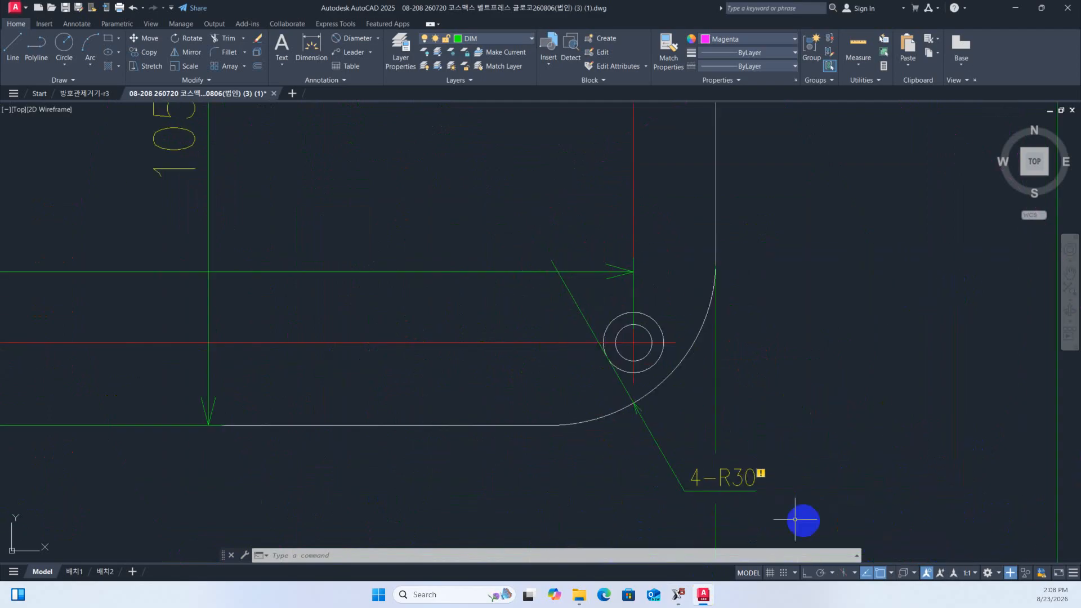
Switch to Mastercam and fillet all four corners of the plate outline with a 30 mm radius
{"action": "left_click", "coordinate": [680, 594]}
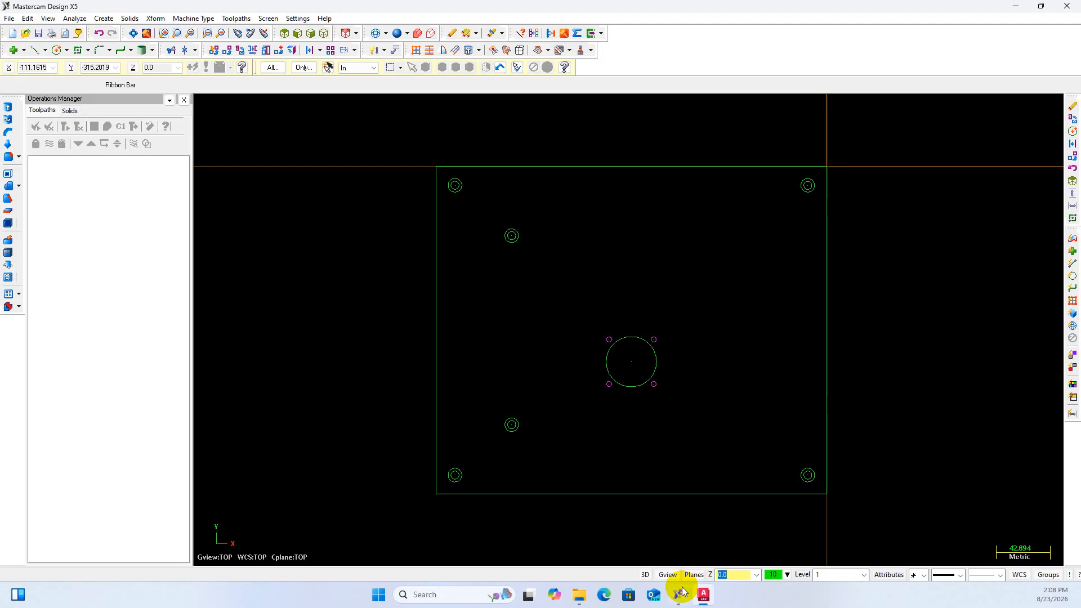
{"action": "left_click", "coordinate": [103, 49]}
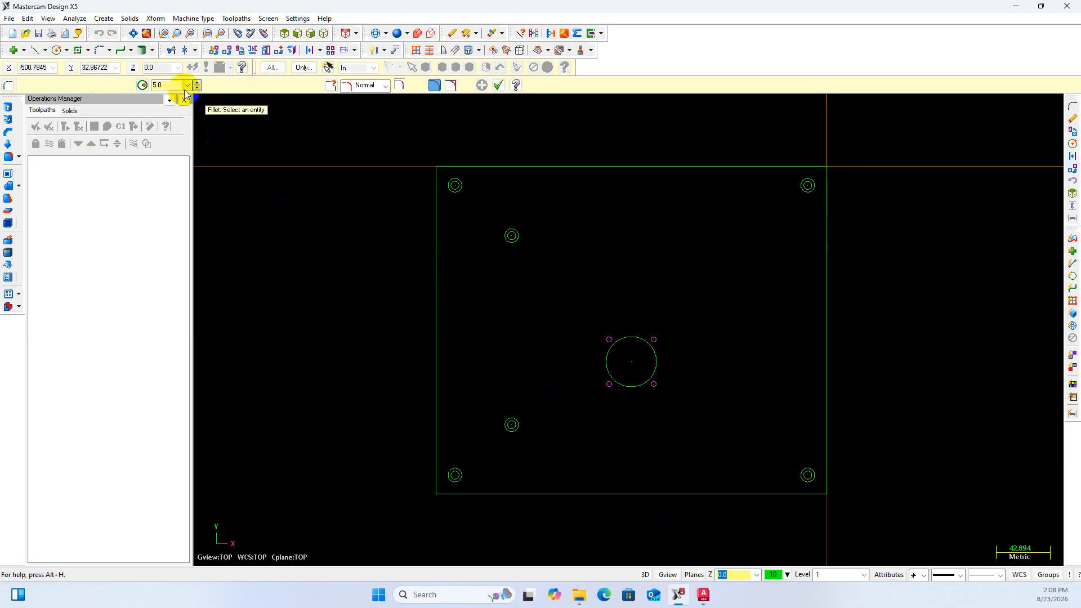
{"action": "left_click", "coordinate": [159, 84]}
{"action": "type", "text": "30"}
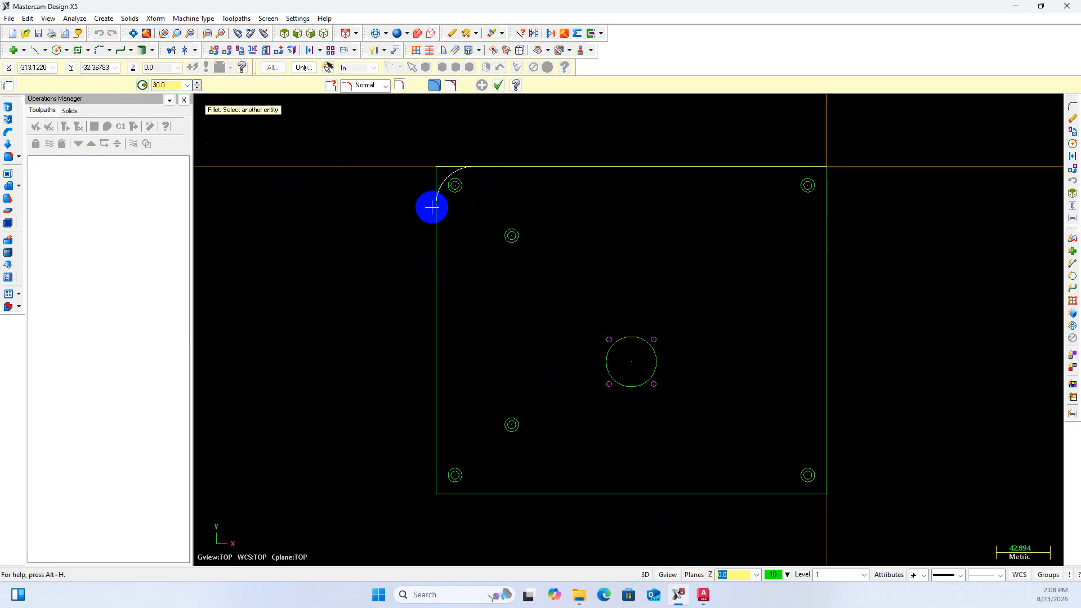
{"action": "left_click", "coordinate": [437, 208]}
{"action": "left_click", "coordinate": [438, 452]}
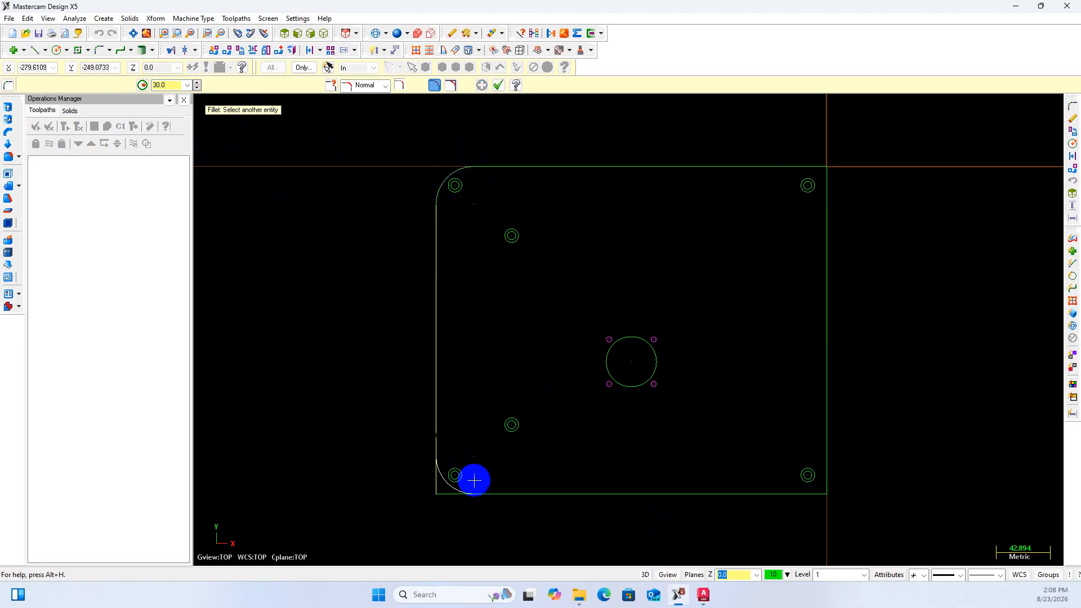
{"action": "left_click", "coordinate": [495, 491]}
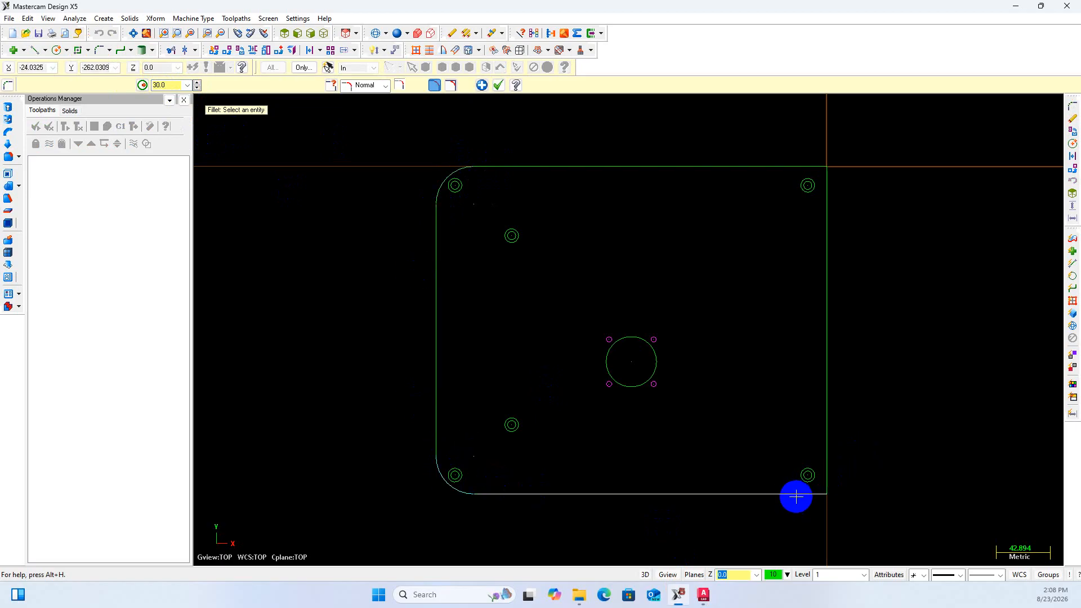
{"action": "left_click", "coordinate": [827, 453]}
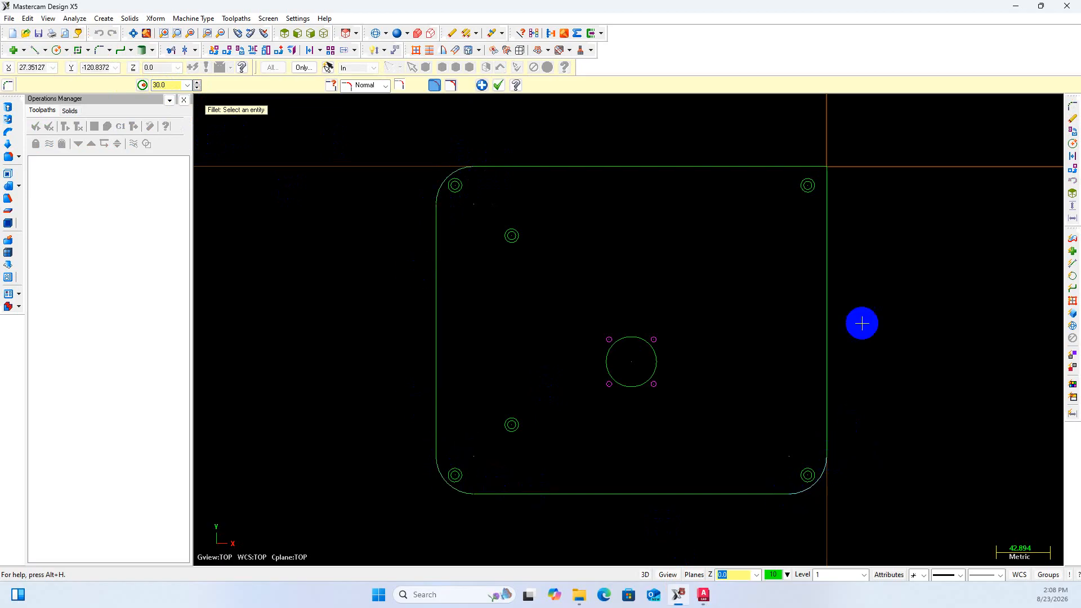
{"action": "left_click", "coordinate": [754, 166]}
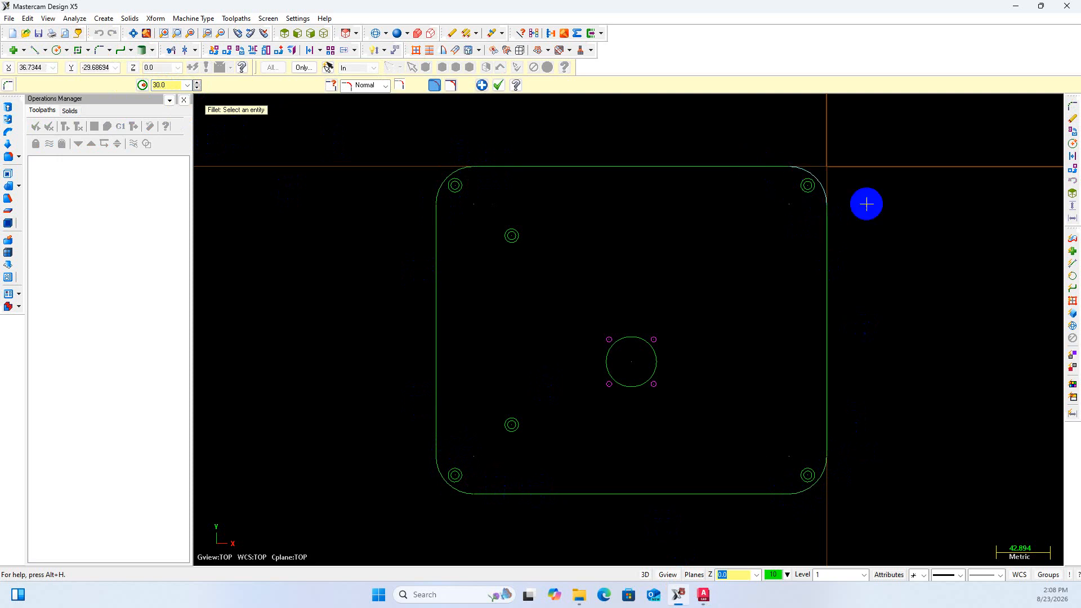
{"action": "left_click", "coordinate": [498, 86]}
{"action": "scroll", "coordinate": [511, 185], "scroll_direction": "down", "scroll_amount": 3}
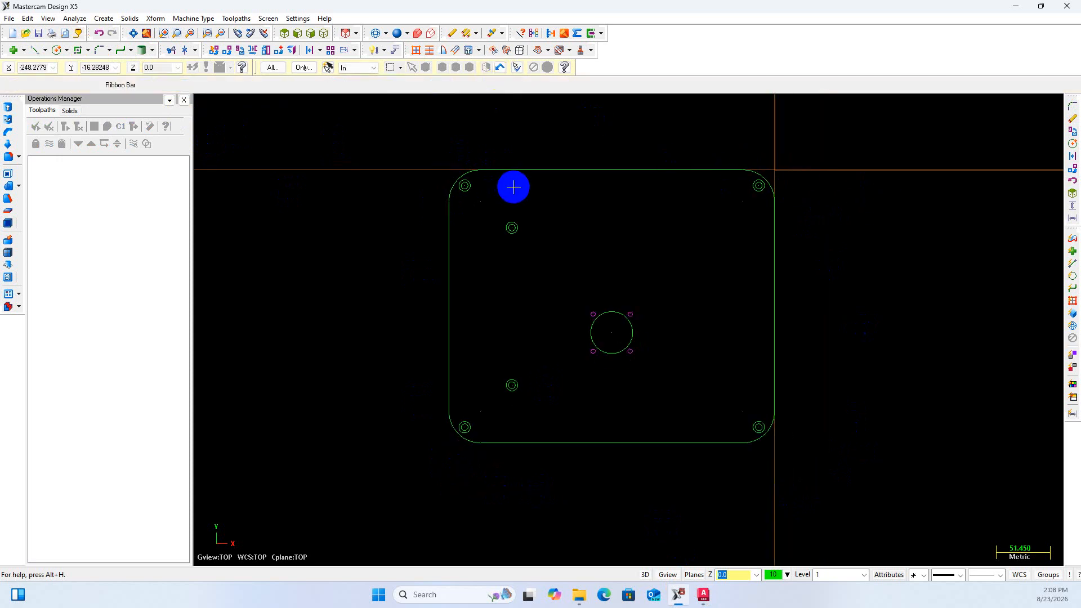
Switch to AutoCAD and examine the side view's plate thickness and depth dimensions together with the counterbore and tapped-hole callouts
{"action": "left_click", "coordinate": [680, 594]}
{"action": "scroll", "coordinate": [572, 357], "scroll_direction": "down", "scroll_amount": 6}
{"action": "scroll", "coordinate": [528, 367], "scroll_direction": "up", "scroll_amount": 2}
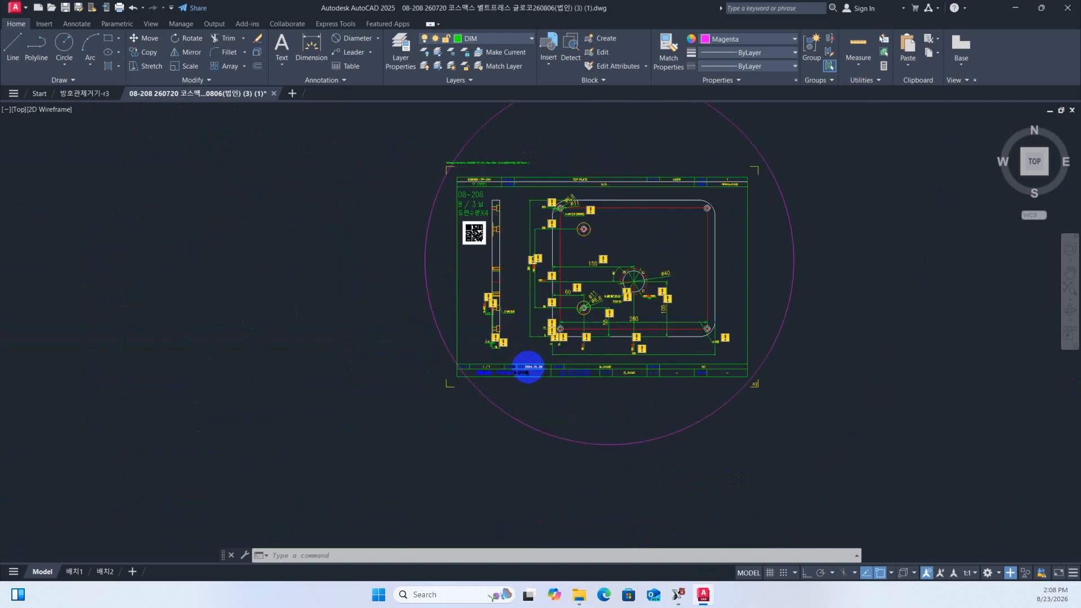
{"action": "scroll", "coordinate": [496, 344], "scroll_direction": "up", "scroll_amount": 3}
{"action": "scroll", "coordinate": [398, 289], "scroll_direction": "up", "scroll_amount": 4}
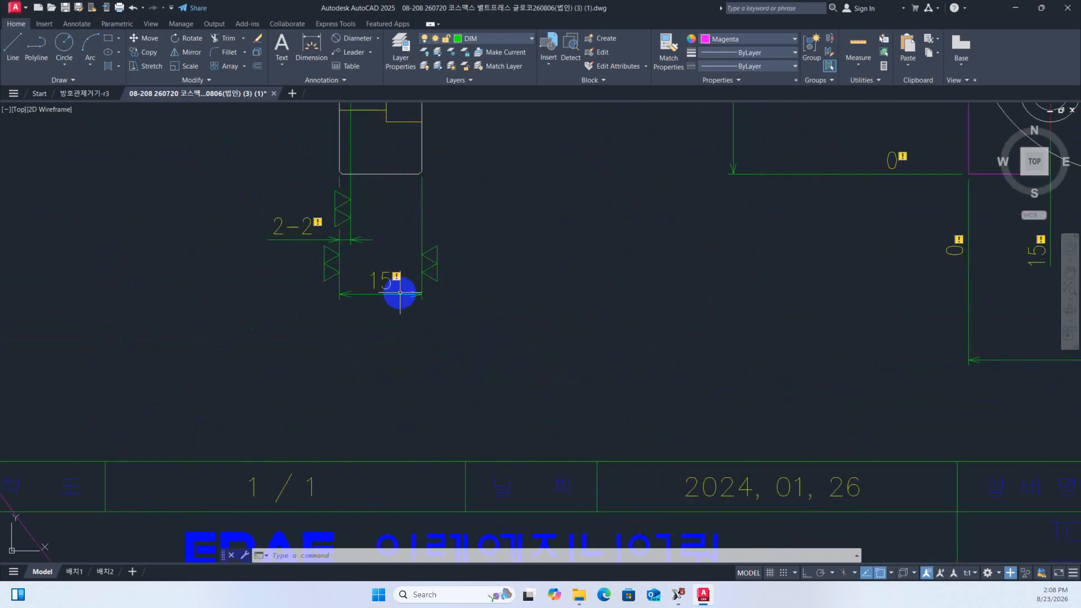
{"action": "scroll", "coordinate": [388, 279], "scroll_direction": "down", "scroll_amount": 4}
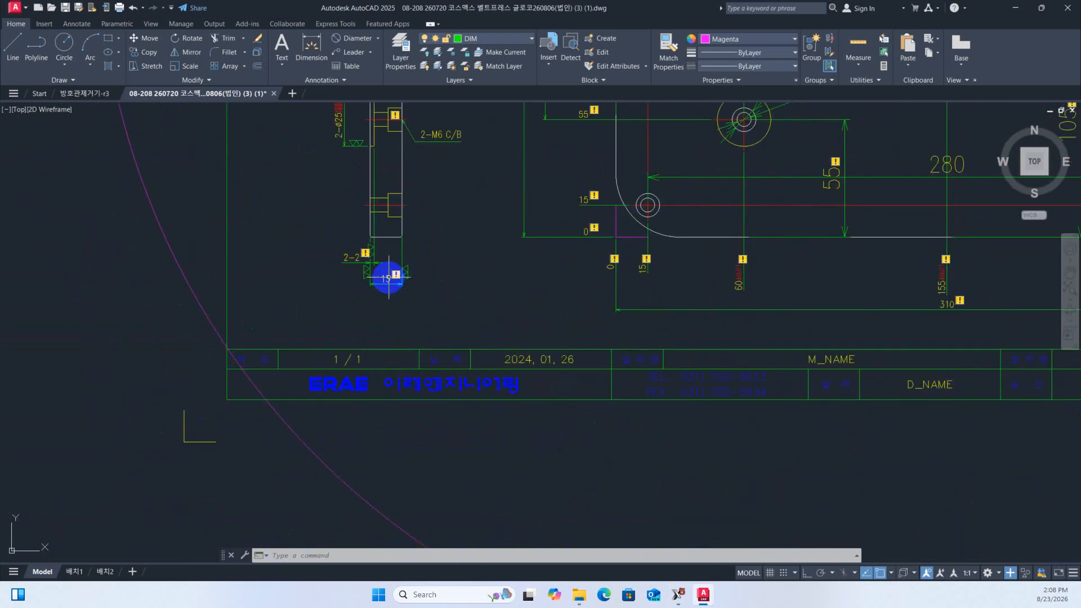
{"action": "scroll", "coordinate": [388, 277], "scroll_direction": "down", "scroll_amount": 3}
{"action": "scroll", "coordinate": [379, 174], "scroll_direction": "up", "scroll_amount": 3}
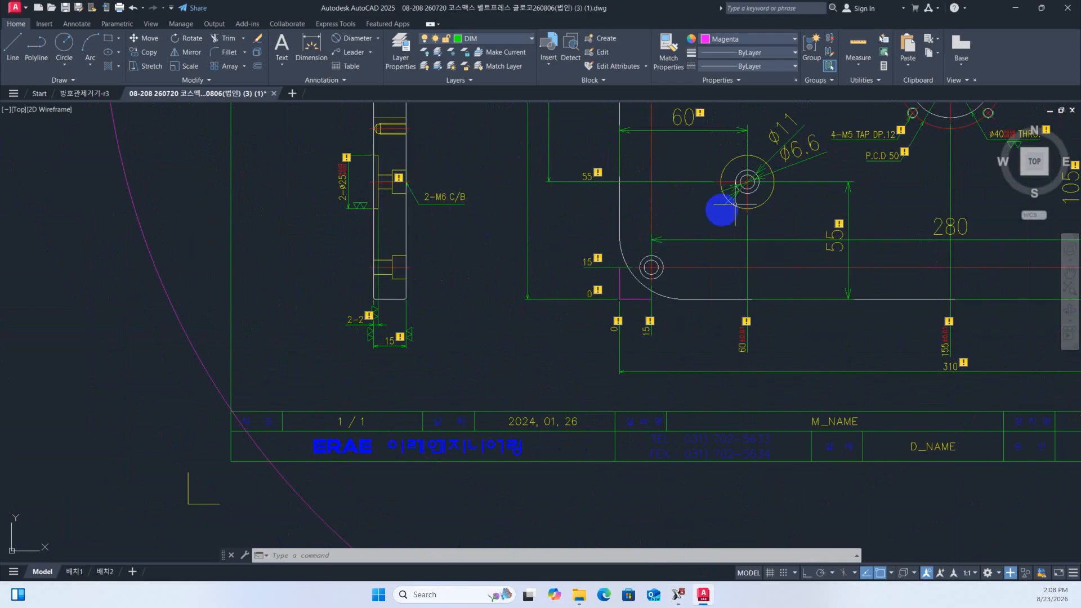
{"action": "scroll", "coordinate": [459, 270], "scroll_direction": "down", "scroll_amount": 2}
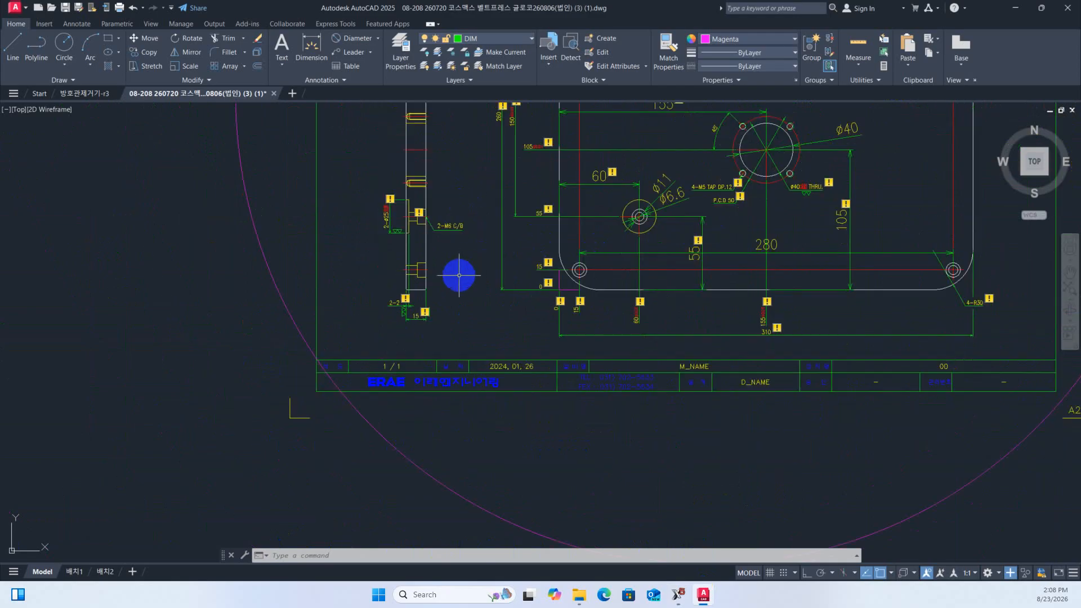
{"action": "middle_click_drag", "start_coordinate": [684, 160], "coordinate": [656, 270]}
{"action": "scroll", "coordinate": [732, 265], "scroll_direction": "up", "scroll_amount": 2}
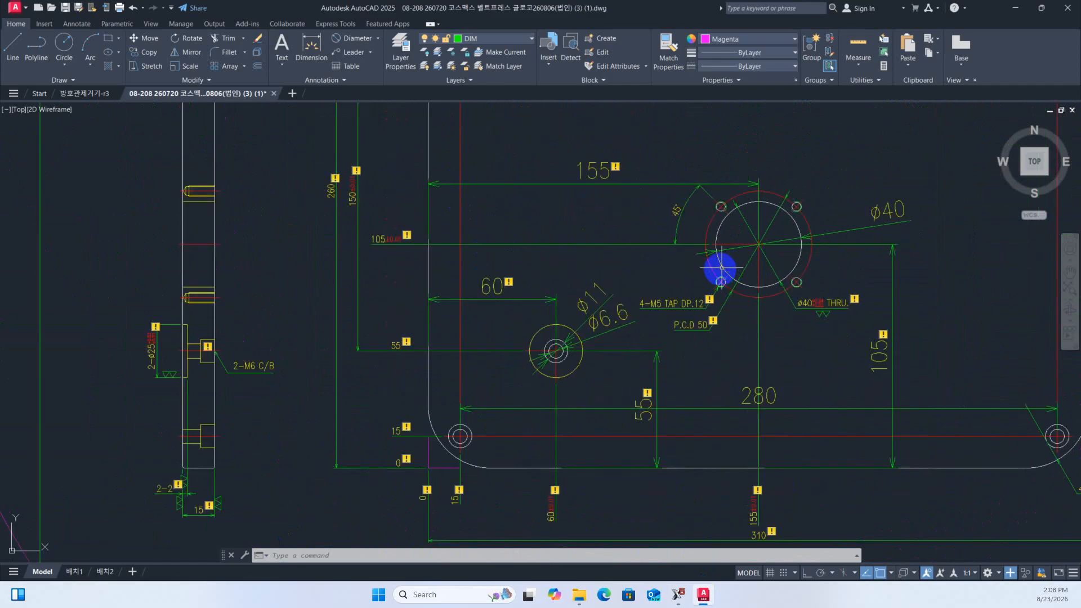
Examine the side view's counterbored holes and recess dimensions against the matching hole in the plate's front view
{"action": "scroll", "coordinate": [176, 374], "scroll_direction": "up", "scroll_amount": 4}
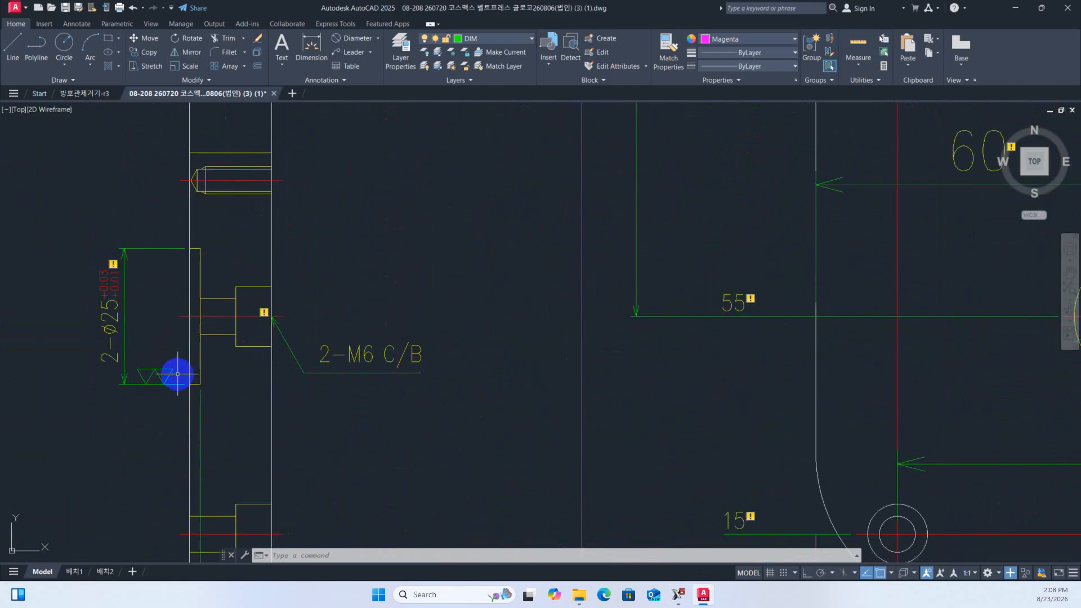
{"action": "scroll", "coordinate": [178, 374], "scroll_direction": "down", "scroll_amount": 2}
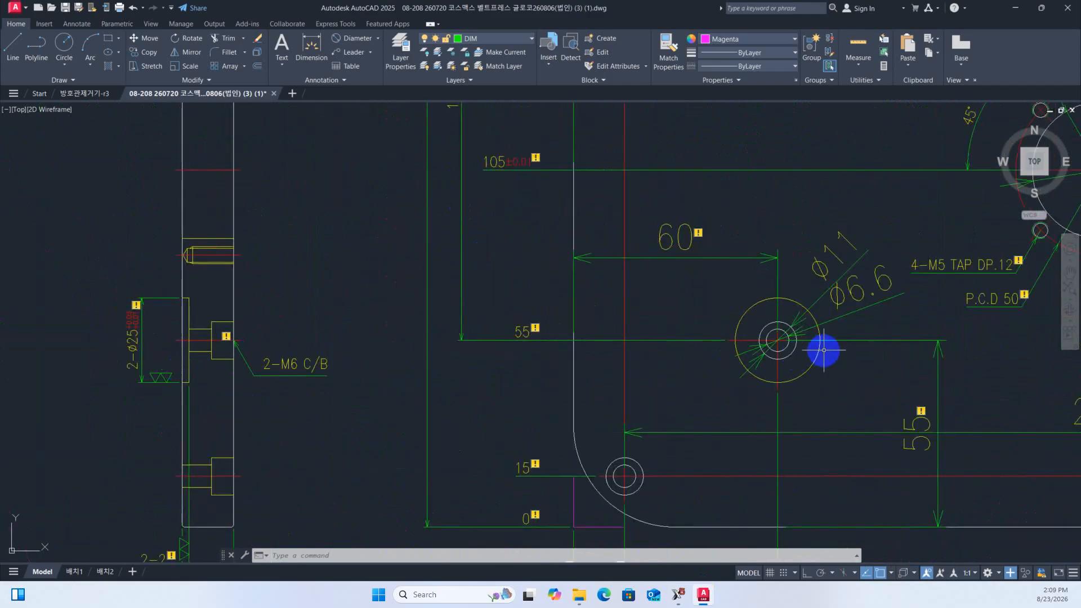
{"action": "scroll", "coordinate": [824, 363], "scroll_direction": "up", "scroll_amount": 2}
{"action": "scroll", "coordinate": [824, 362], "scroll_direction": "down", "scroll_amount": 2}
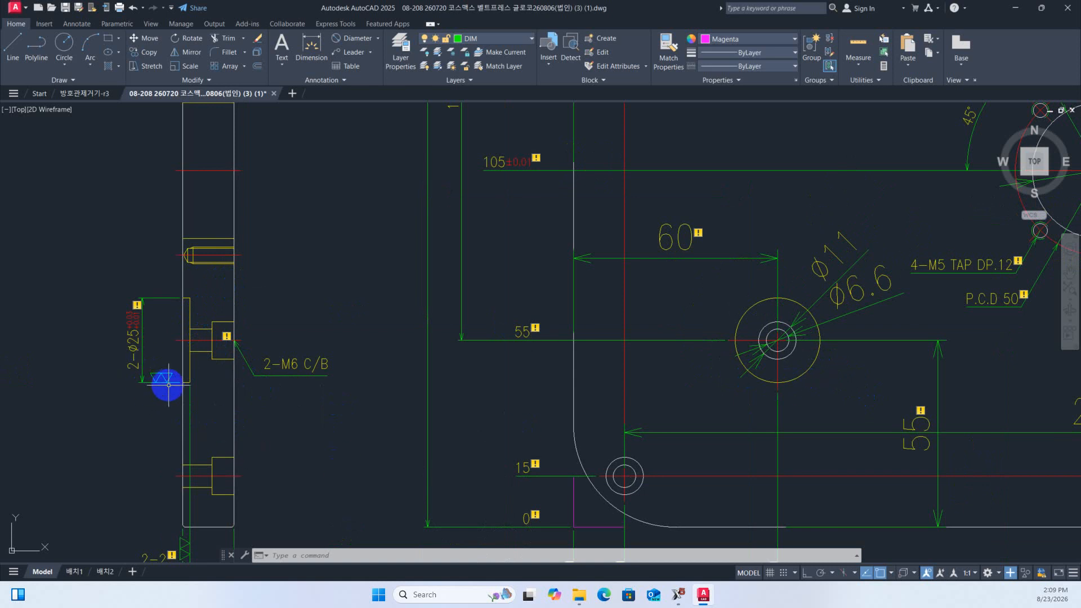
{"action": "scroll", "coordinate": [211, 393], "scroll_direction": "down", "scroll_amount": 4}
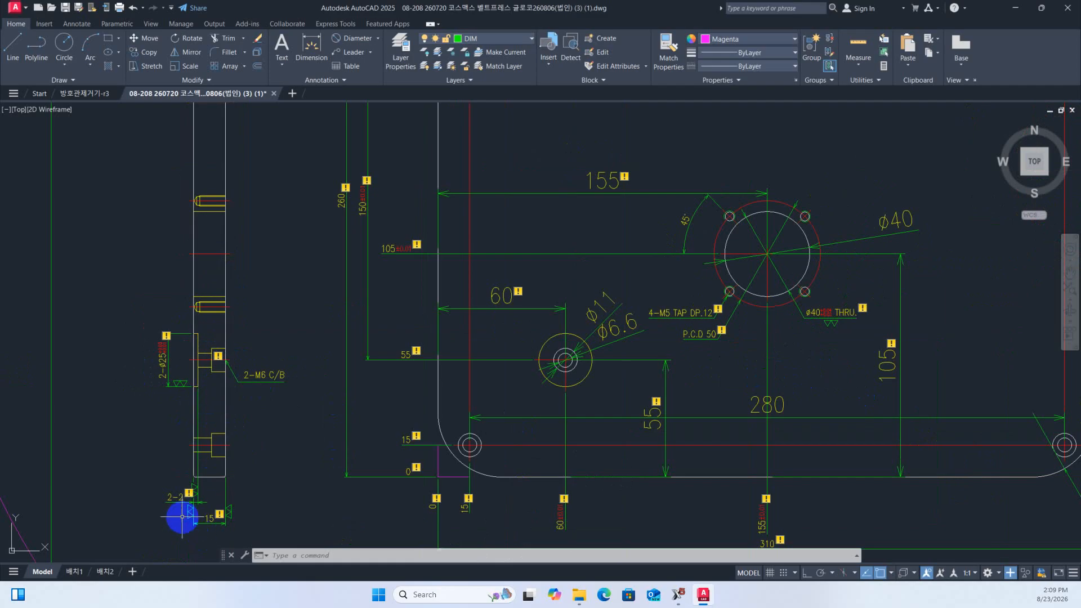
{"action": "scroll", "coordinate": [181, 515], "scroll_direction": "up", "scroll_amount": 6}
{"action": "scroll", "coordinate": [181, 514], "scroll_direction": "down", "scroll_amount": 2}
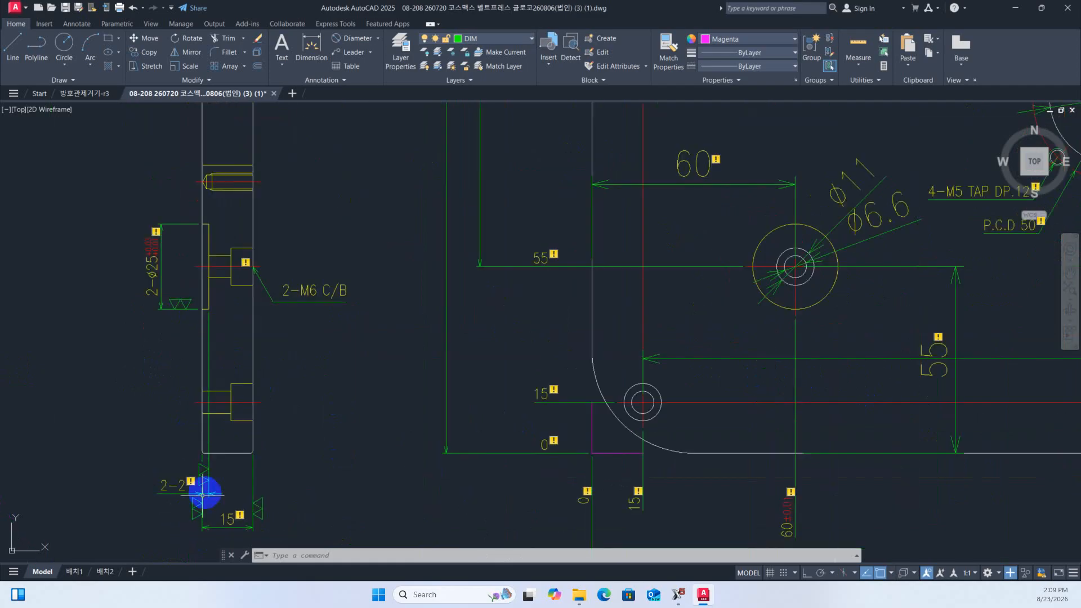
Add a horizontal linear dimension for the depth of the ø25 recess in the side view, placed just below it
{"action": "left_click", "coordinate": [360, 39]}
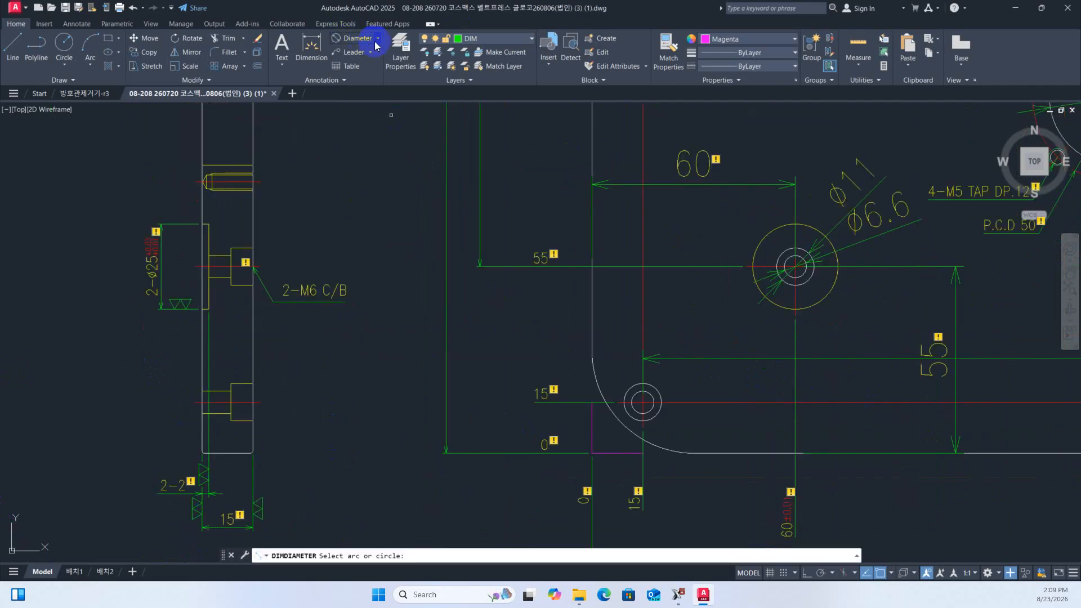
{"action": "left_click", "coordinate": [376, 38]}
{"action": "left_click", "coordinate": [346, 84]}
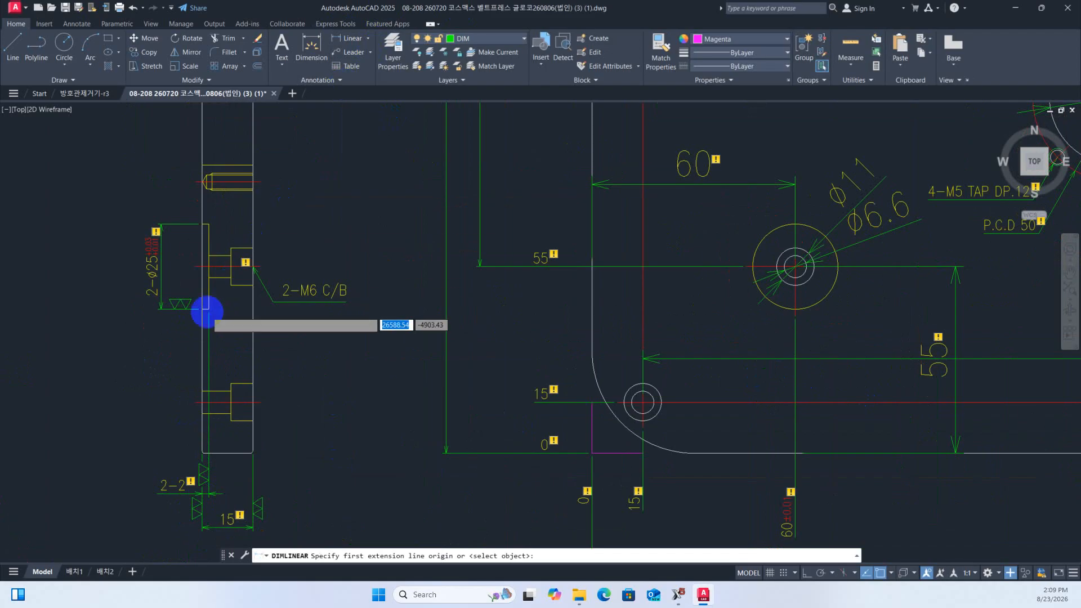
{"action": "scroll", "coordinate": [207, 309], "scroll_direction": "up", "scroll_amount": 4}
{"action": "left_click", "coordinate": [194, 306]}
{"action": "left_click", "coordinate": [194, 306]}
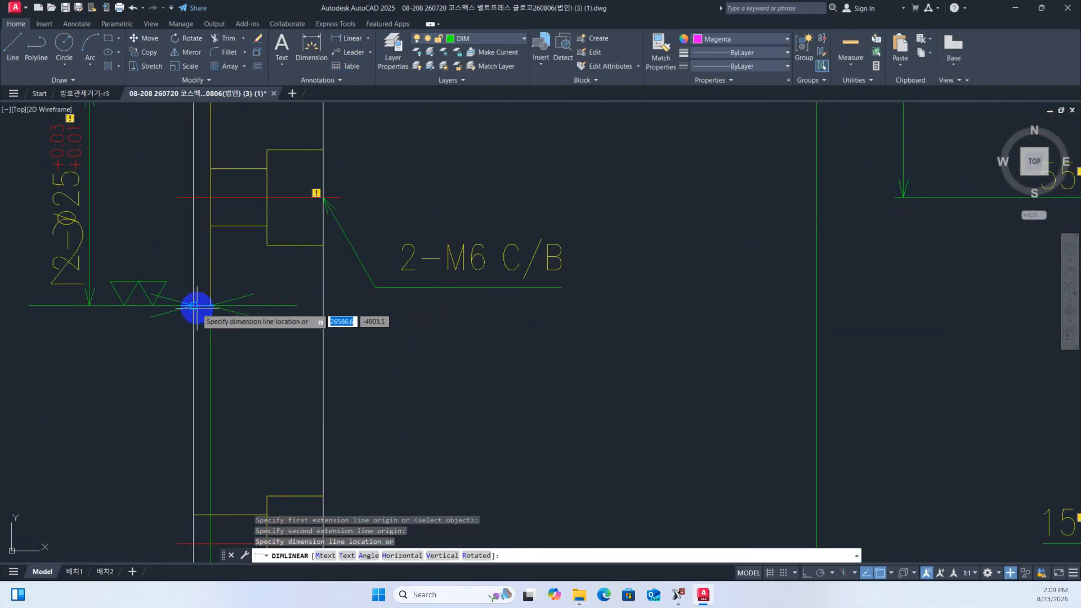
{"action": "left_click", "coordinate": [130, 382]}
{"action": "scroll", "coordinate": [218, 395], "scroll_direction": "down", "scroll_amount": 4}
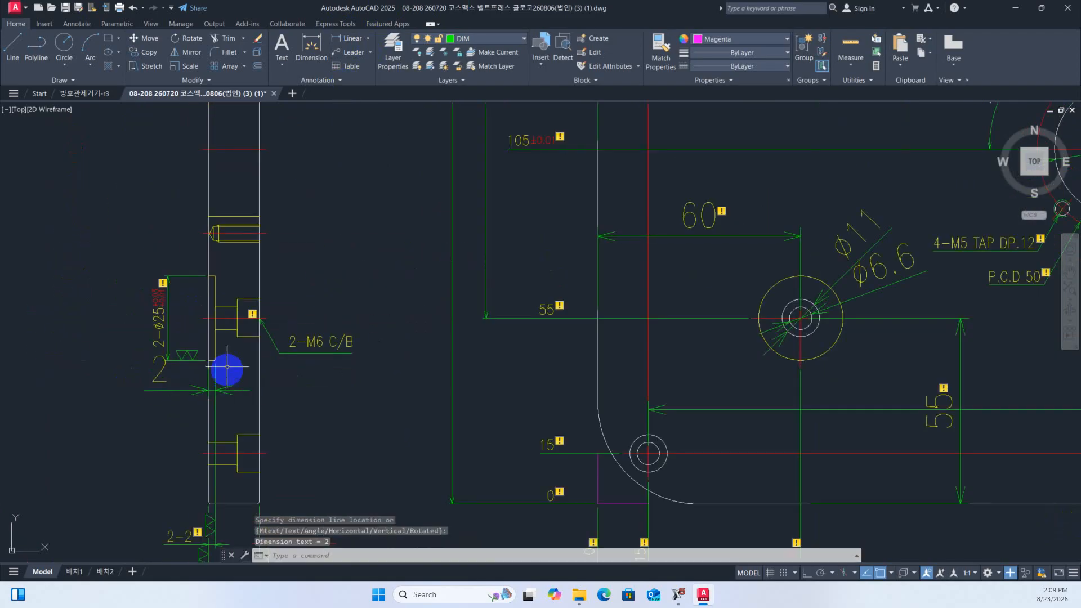
Review the ø25 recess tolerance, the matching counterbored hole in the front view, and the whole drawing sheet
{"action": "scroll", "coordinate": [169, 318], "scroll_direction": "up", "scroll_amount": 4}
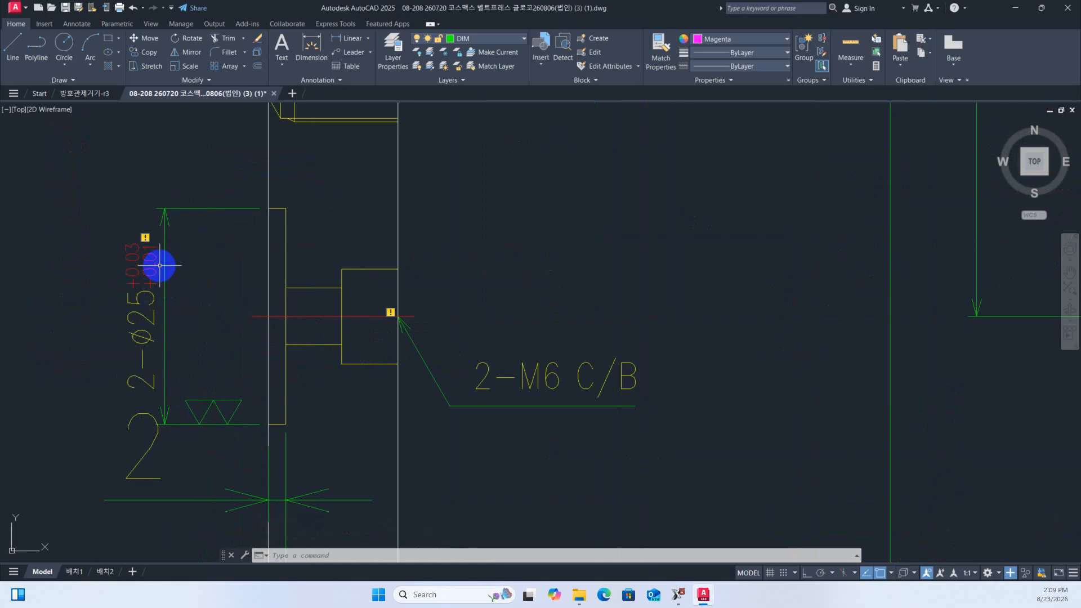
{"action": "scroll", "coordinate": [159, 265], "scroll_direction": "down", "scroll_amount": 6}
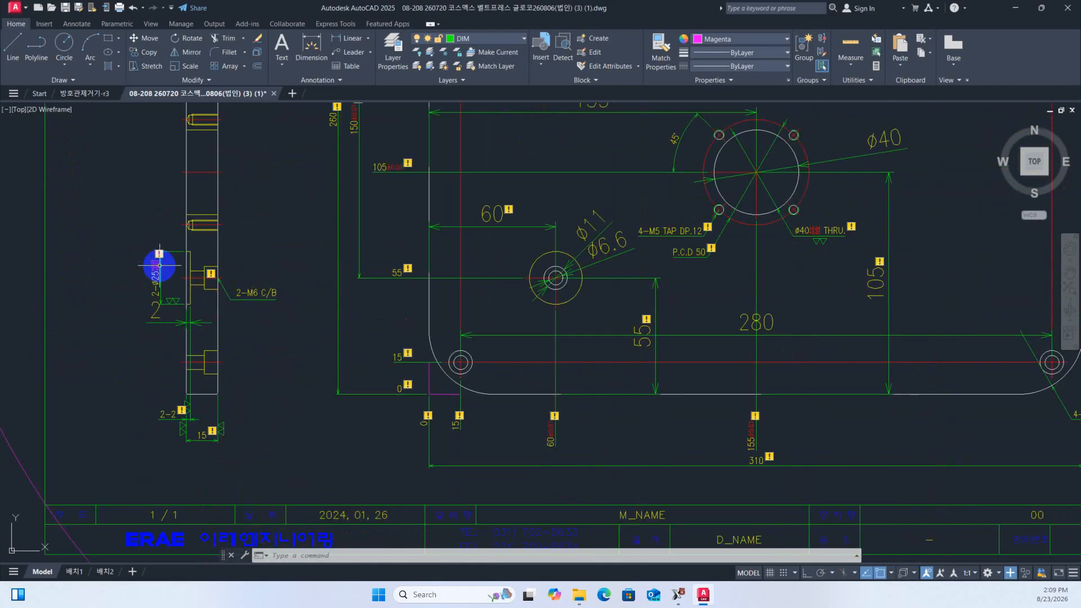
{"action": "scroll", "coordinate": [563, 276], "scroll_direction": "up", "scroll_amount": 4}
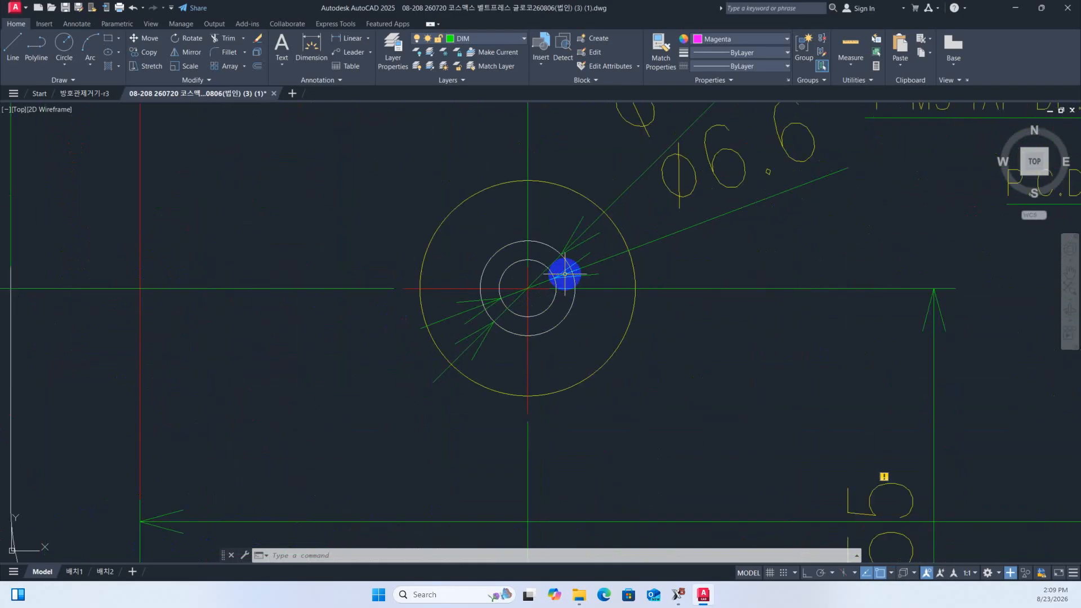
{"action": "scroll", "coordinate": [565, 274], "scroll_direction": "down", "scroll_amount": 4}
{"action": "scroll", "coordinate": [563, 274], "scroll_direction": "up", "scroll_amount": 5}
{"action": "scroll", "coordinate": [563, 273], "scroll_direction": "down", "scroll_amount": 7}
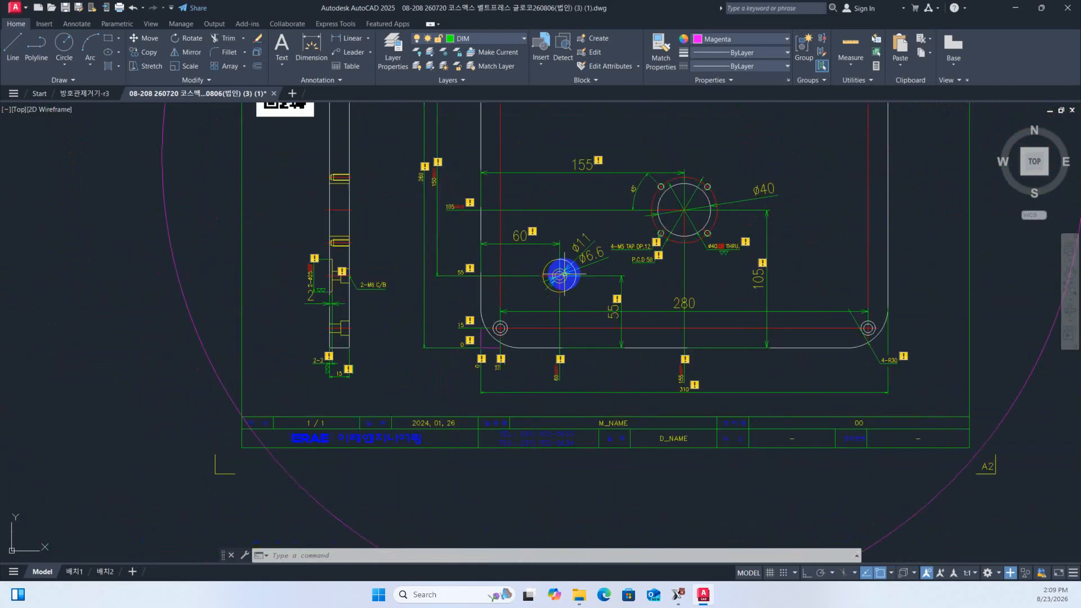
{"action": "scroll", "coordinate": [563, 312], "scroll_direction": "down", "scroll_amount": 4}
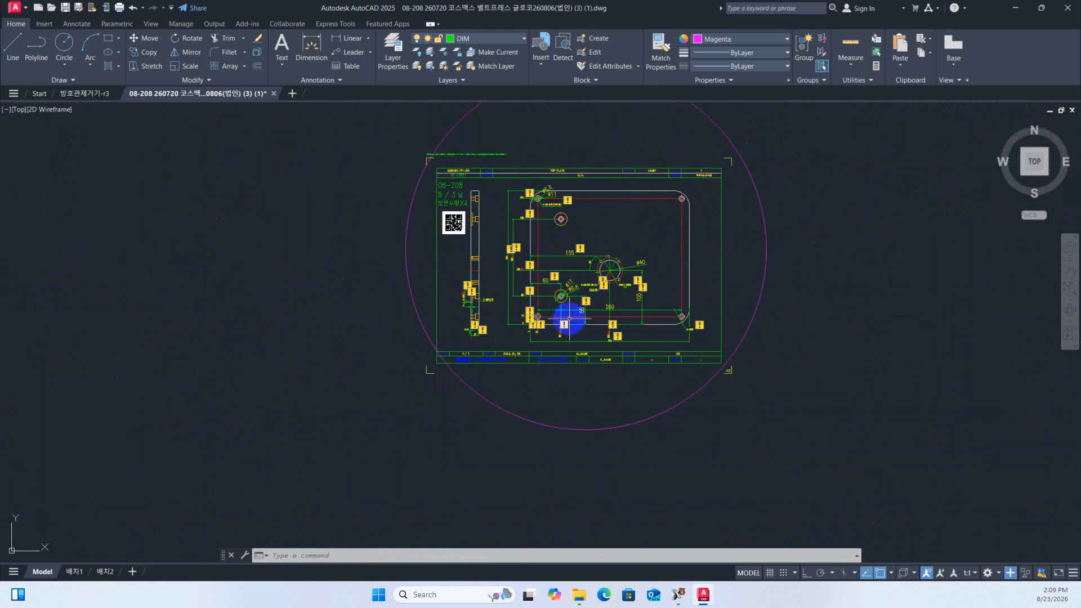
Switch to Mastercam and set the plate geometry to the Top (WCS) view
{"action": "left_click", "coordinate": [680, 594]}
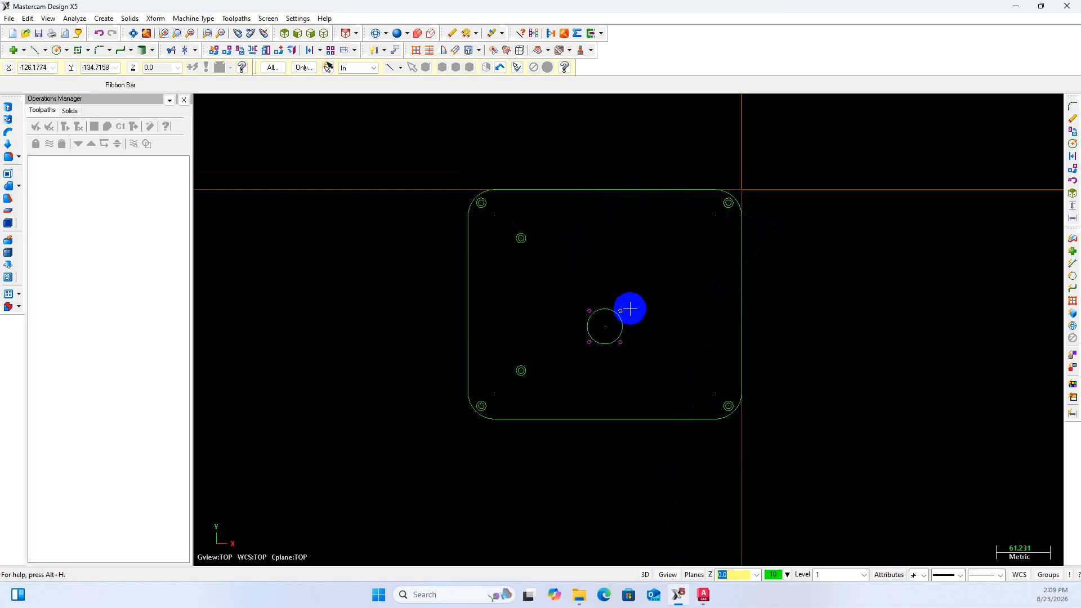
{"action": "middle_click_drag", "start_coordinate": [629, 308], "coordinate": [661, 272]}
{"action": "right_click", "coordinate": [661, 273]}
{"action": "left_click", "coordinate": [691, 366]}
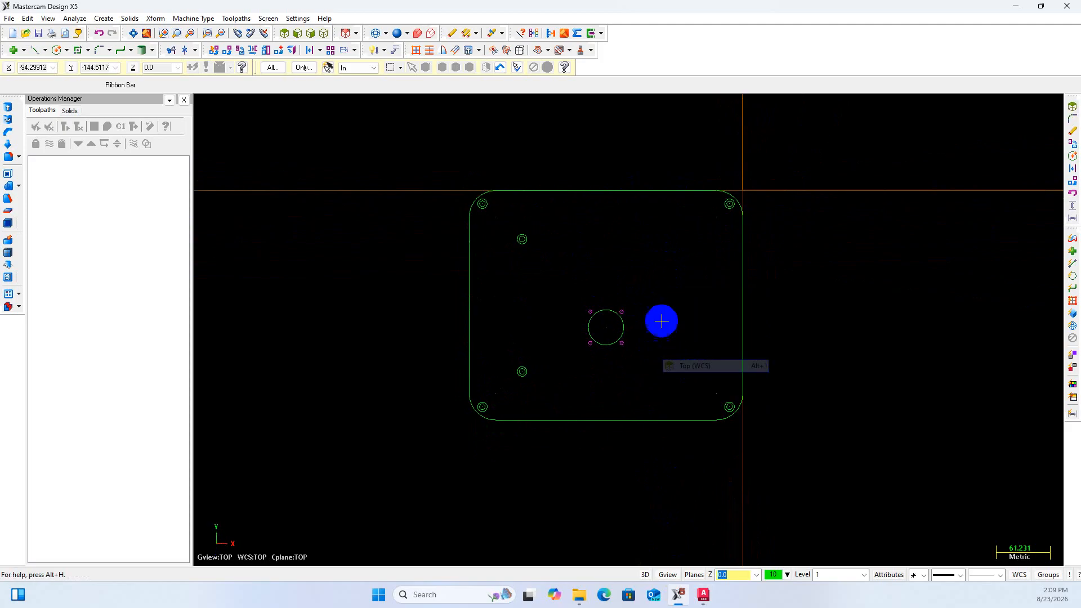
{"action": "scroll", "coordinate": [599, 277], "scroll_direction": "down", "scroll_amount": 1}
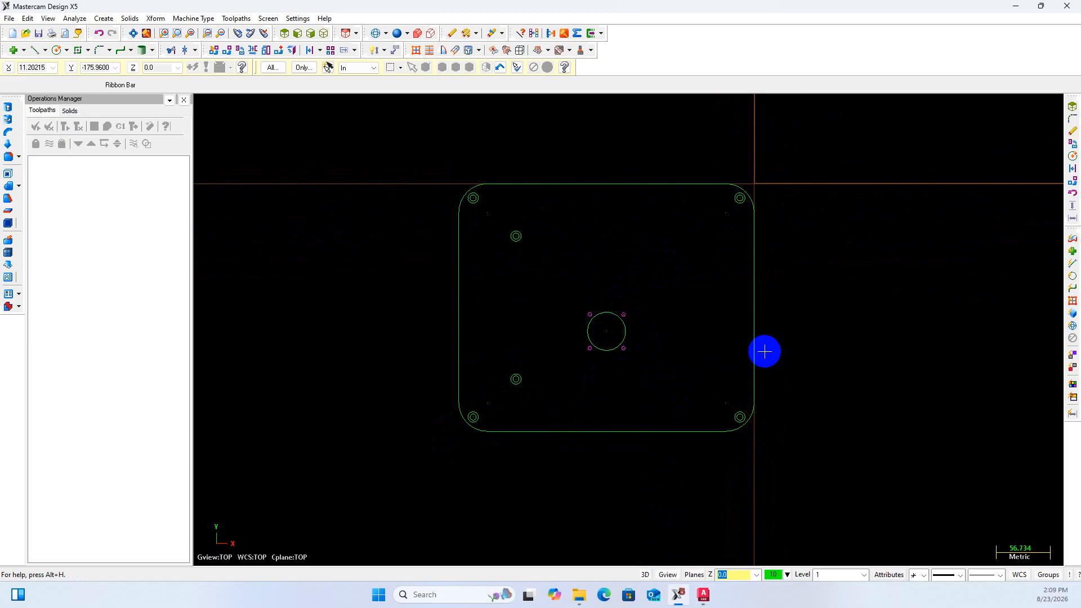
{"action": "scroll", "coordinate": [691, 349], "scroll_direction": "up", "scroll_amount": 2}
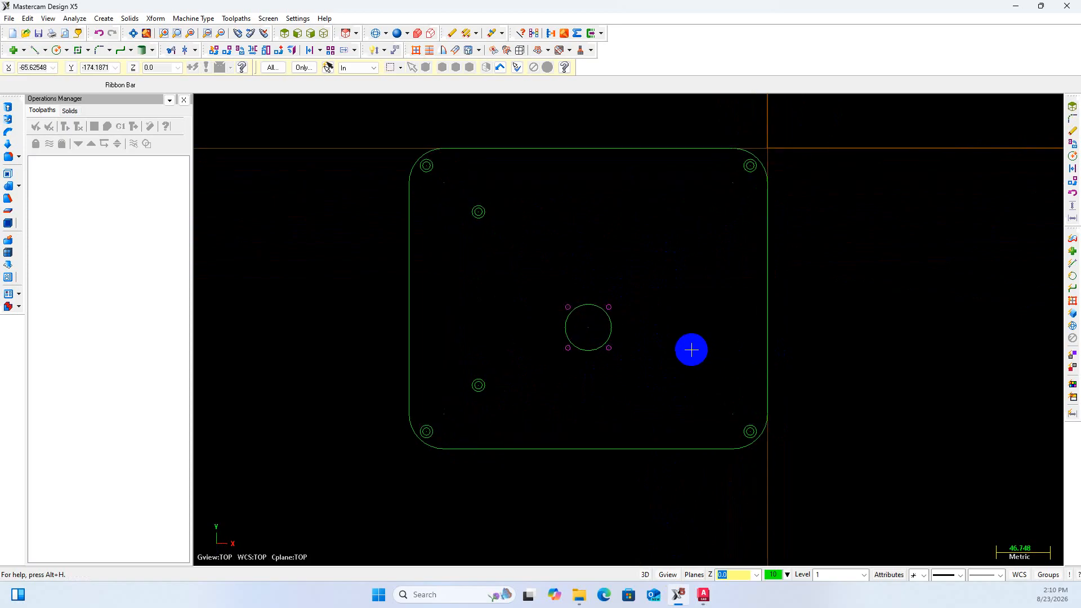
{"action": "scroll", "coordinate": [625, 357], "scroll_direction": "up", "scroll_amount": 1}
{"action": "scroll", "coordinate": [620, 354], "scroll_direction": "down", "scroll_amount": 1}
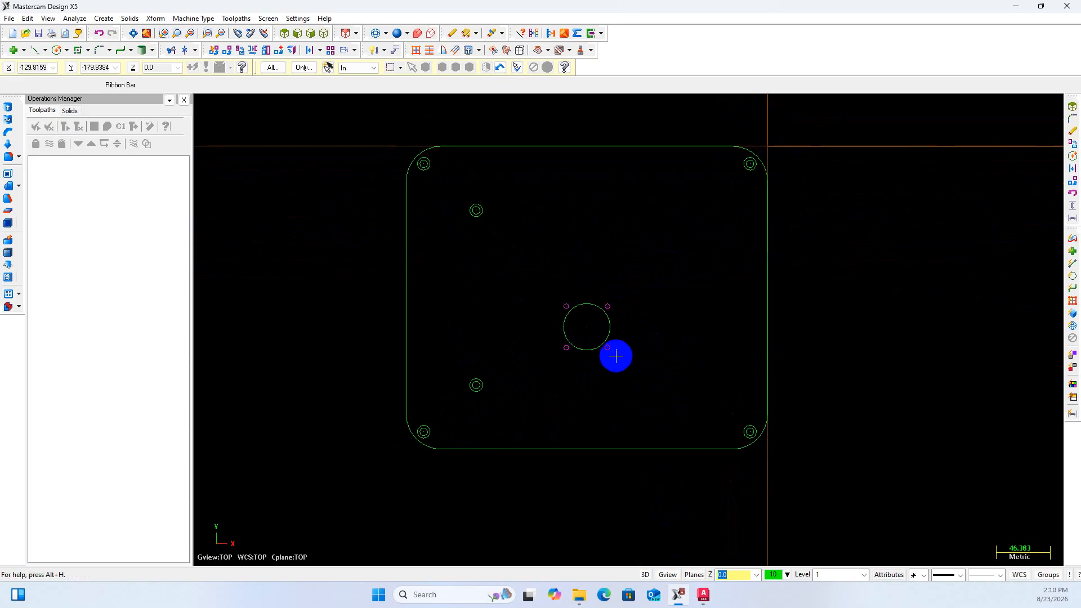
{"action": "scroll", "coordinate": [589, 340], "scroll_direction": "down", "scroll_amount": 1}
Try to recolour the large bore with its four surrounding holes, and then all the plate geometry, through the current colour setting
{"action": "left_click_drag", "start_coordinate": [524, 272], "coordinate": [725, 437]}
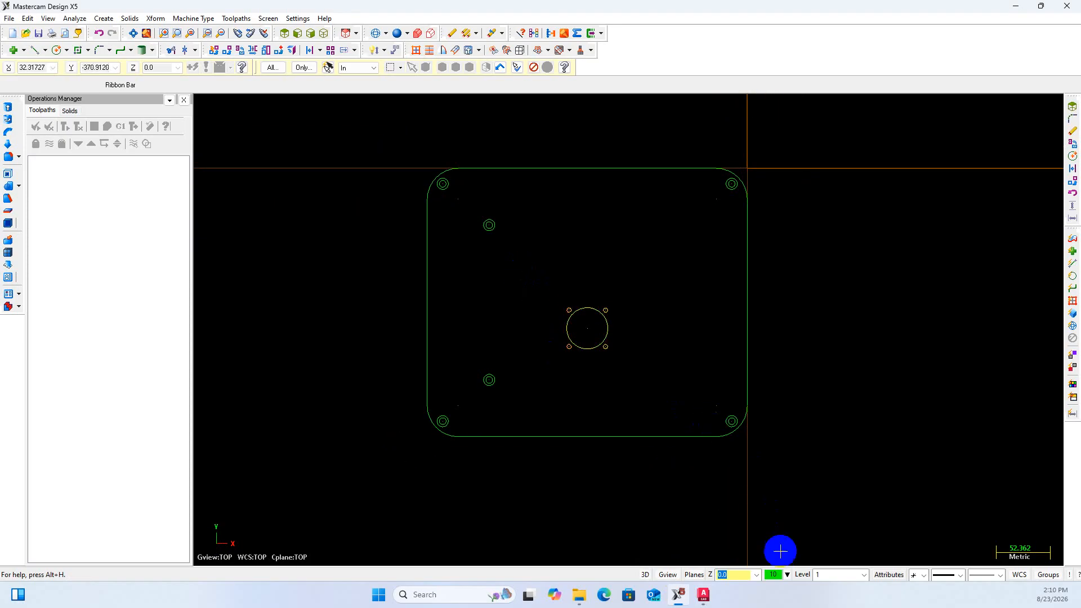
{"action": "left_click", "coordinate": [774, 574]}
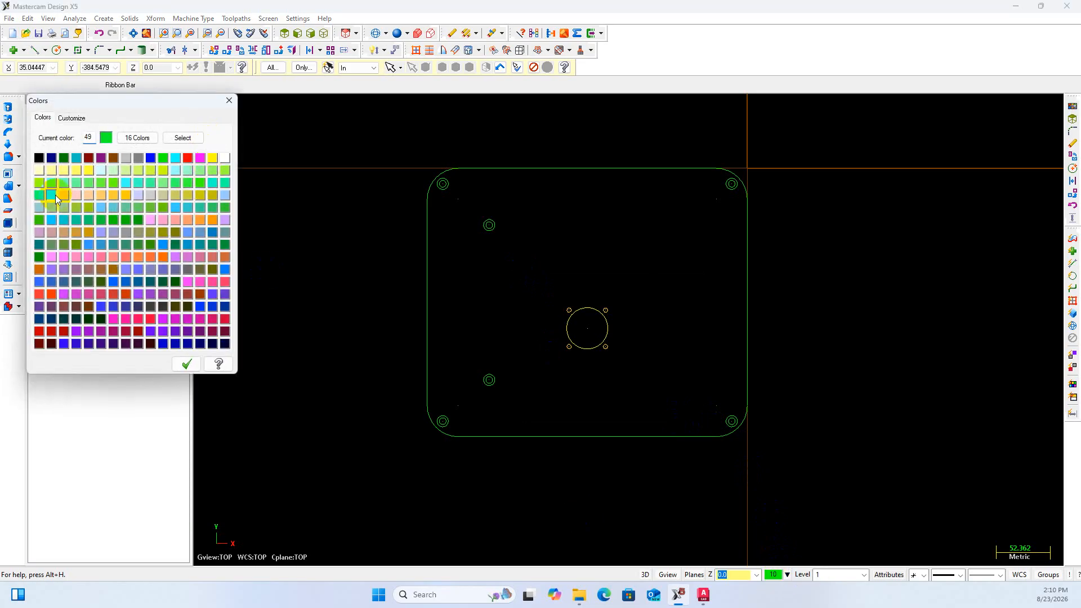
{"action": "left_click", "coordinate": [188, 365]}
{"action": "scroll", "coordinate": [506, 311], "scroll_direction": "up", "scroll_amount": 1}
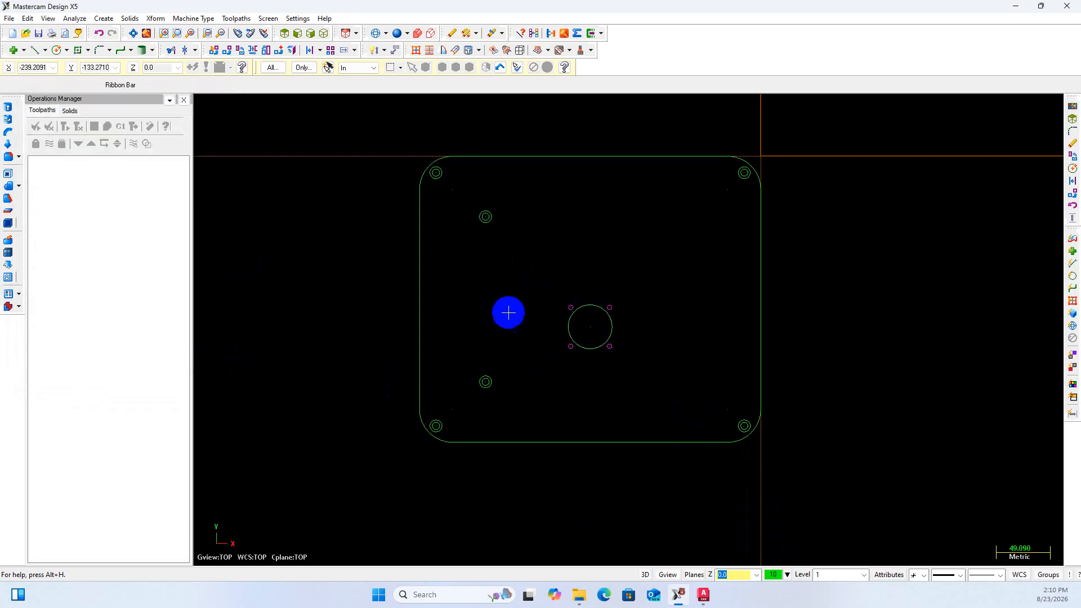
{"action": "left_click_drag", "start_coordinate": [371, 129], "coordinate": [963, 564]}
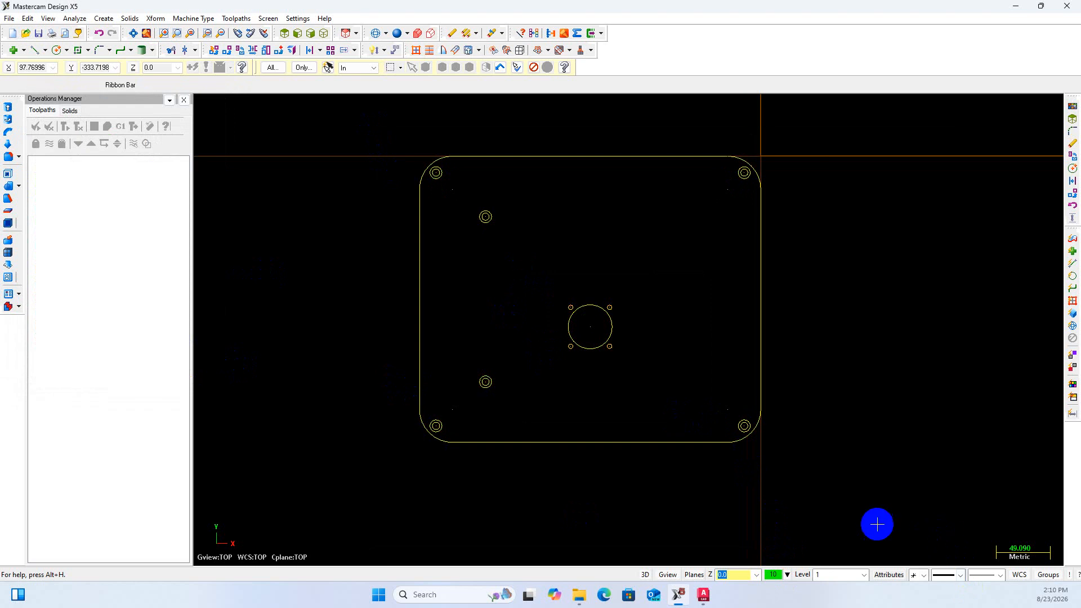
{"action": "left_click", "coordinate": [774, 574]}
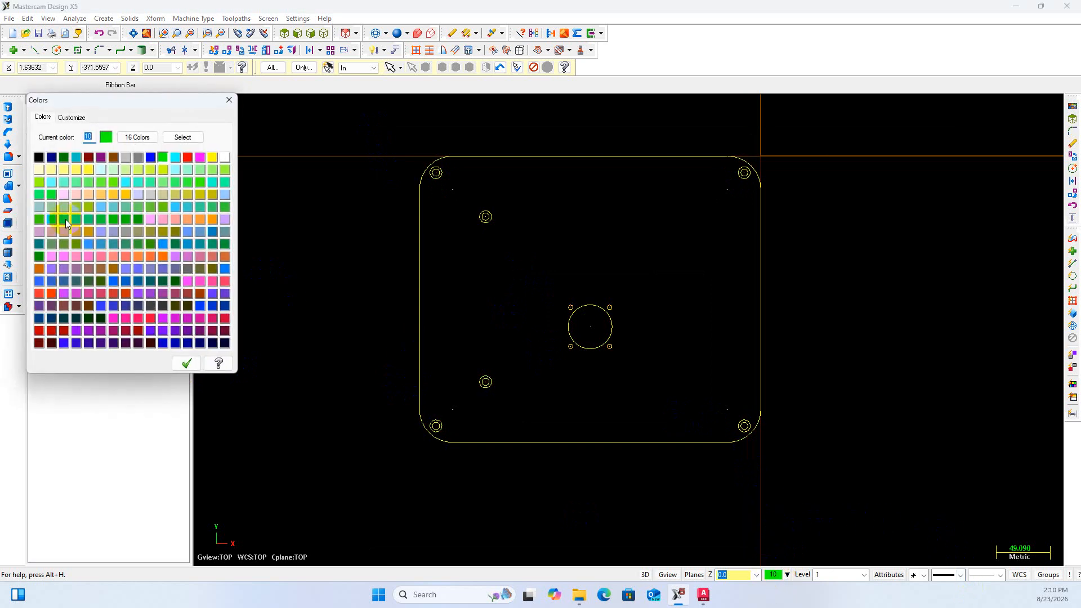
{"action": "left_click", "coordinate": [186, 365]}
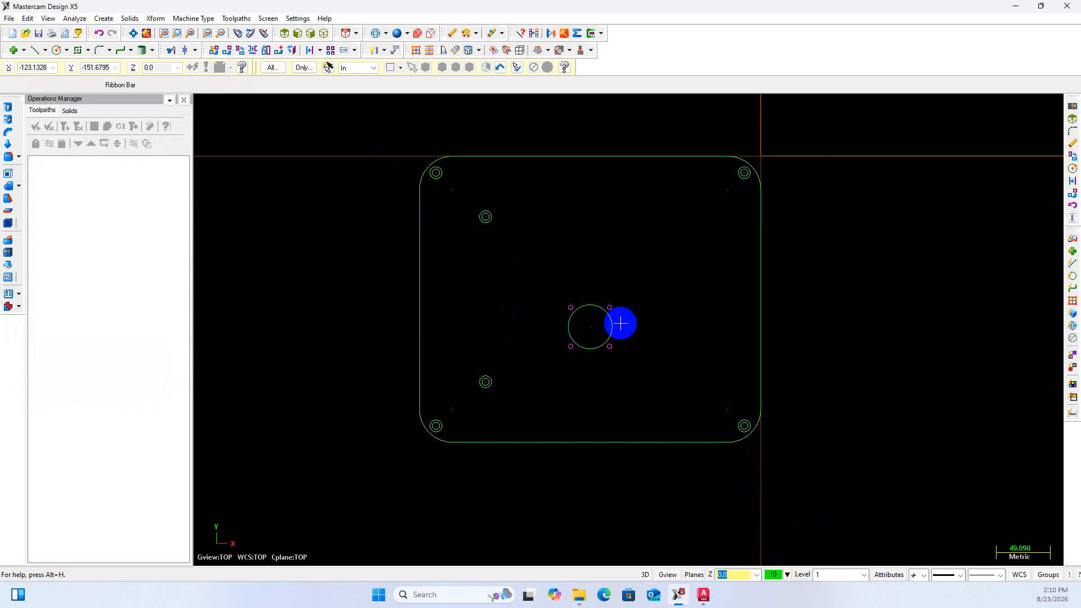
Clear the colours of the large bore and its four surrounding small holes
{"action": "scroll", "coordinate": [625, 320], "scroll_direction": "up", "scroll_amount": 1}
{"action": "right_click", "coordinate": [699, 330]}
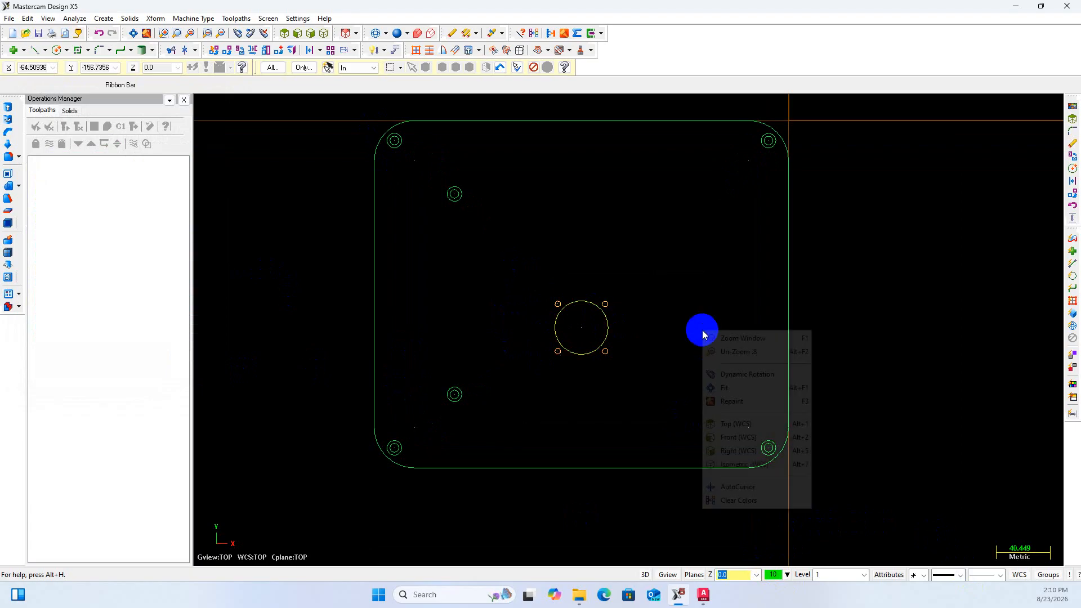
{"action": "left_click", "coordinate": [641, 340]}
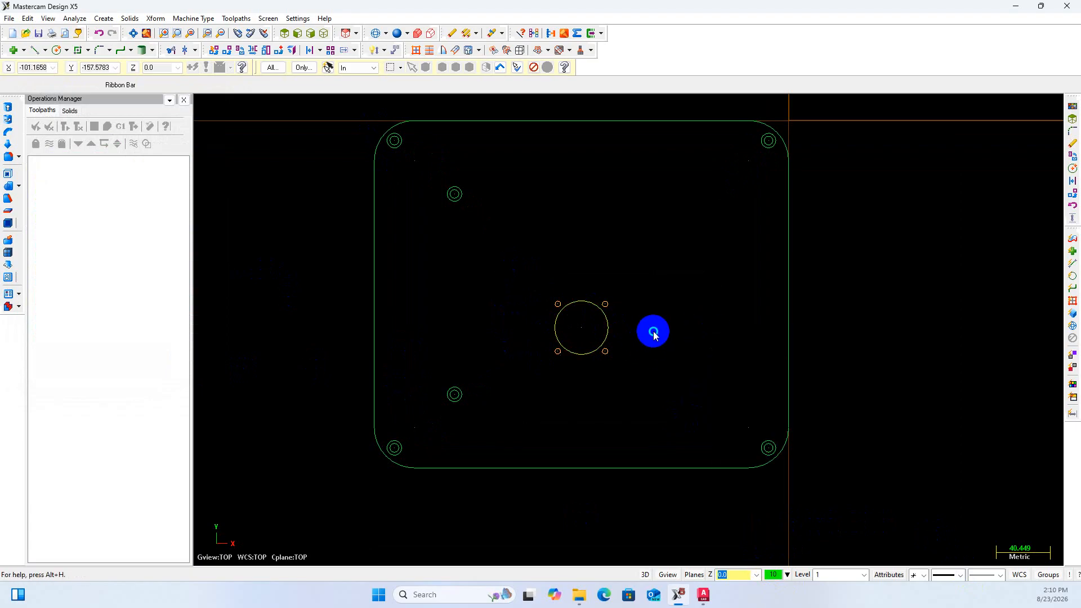
{"action": "right_click", "coordinate": [654, 333]}
{"action": "left_click", "coordinate": [688, 496]}
{"action": "scroll", "coordinate": [654, 325], "scroll_direction": "down", "scroll_amount": 1}
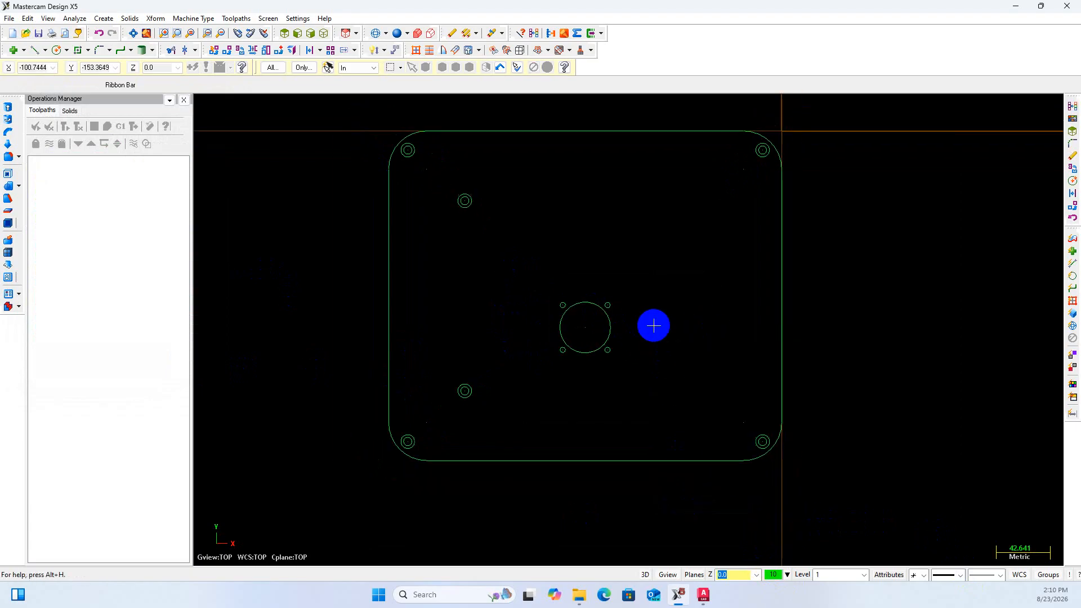
Set the machine type to the default mill
{"action": "scroll", "coordinate": [654, 326], "scroll_direction": "down", "scroll_amount": 1}
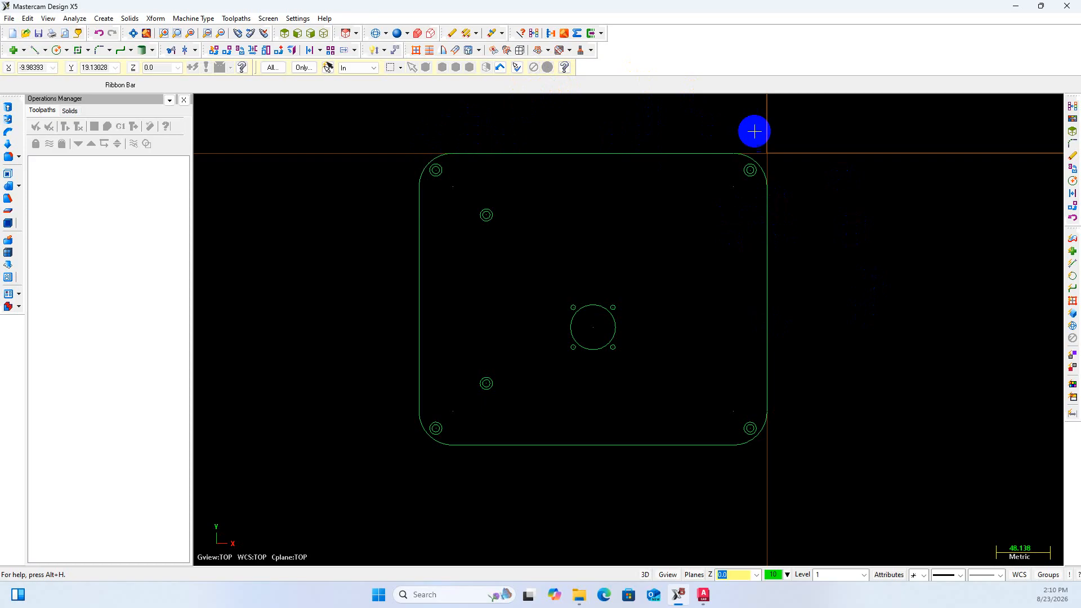
{"action": "left_click", "coordinate": [201, 19]}
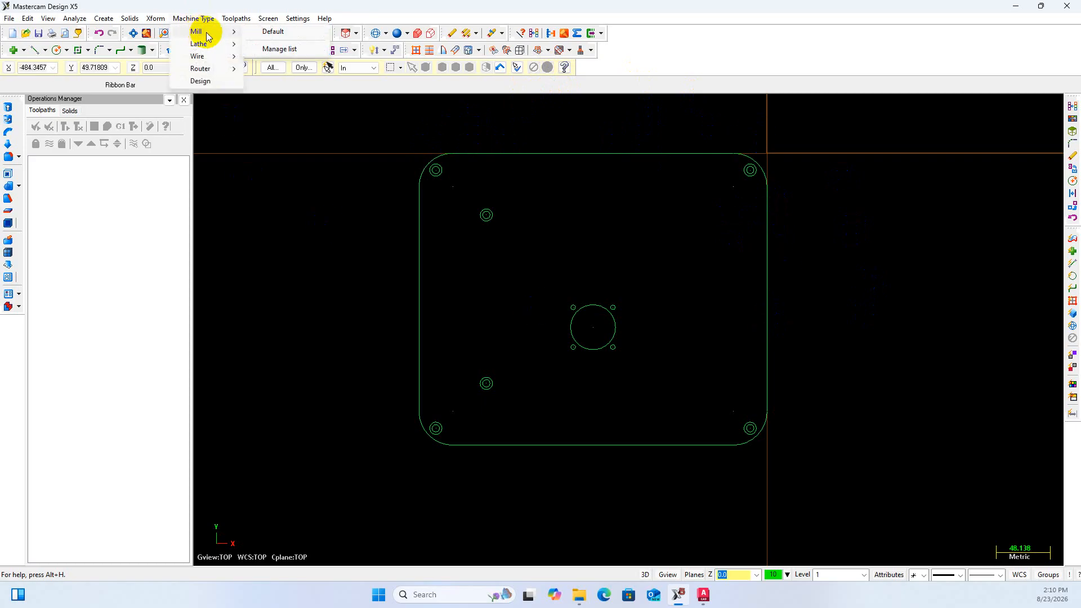
{"action": "left_click", "coordinate": [272, 34]}
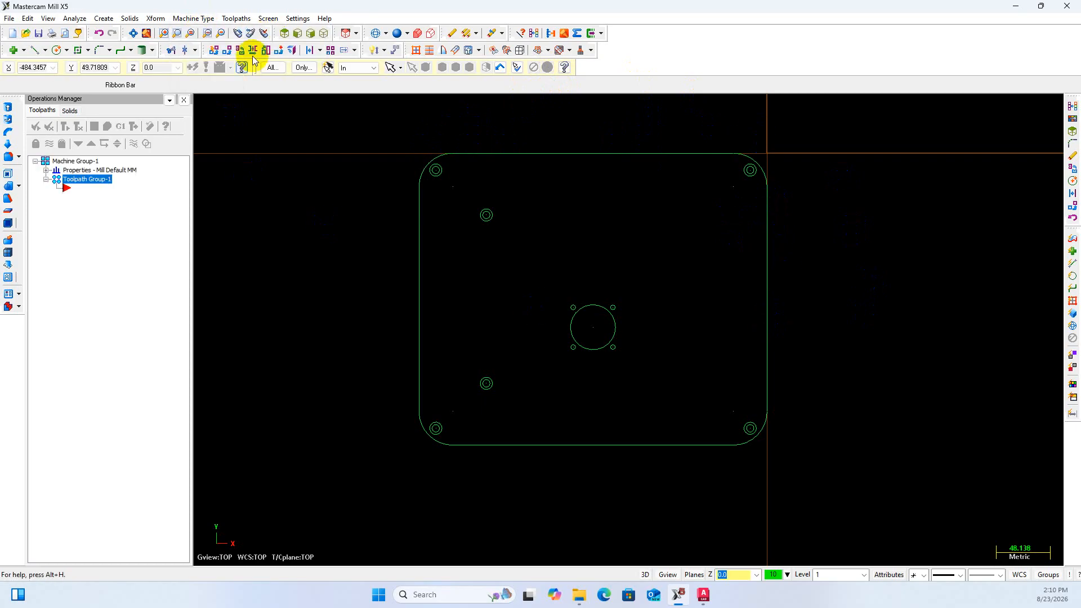
{"action": "scroll", "coordinate": [419, 198], "scroll_direction": "down", "scroll_amount": 1}
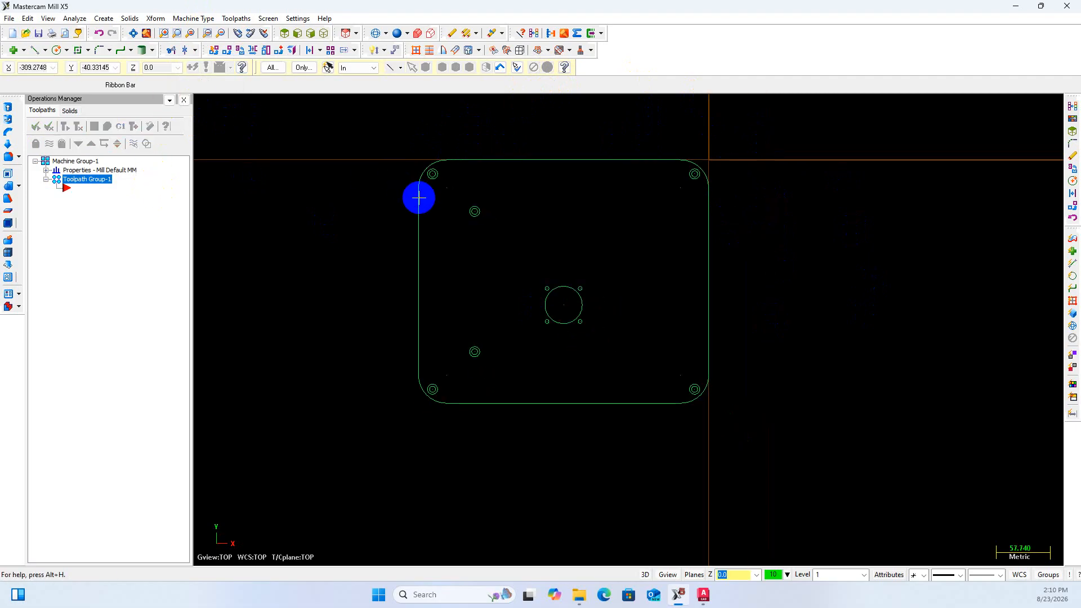
{"action": "left_click", "coordinate": [231, 18]}
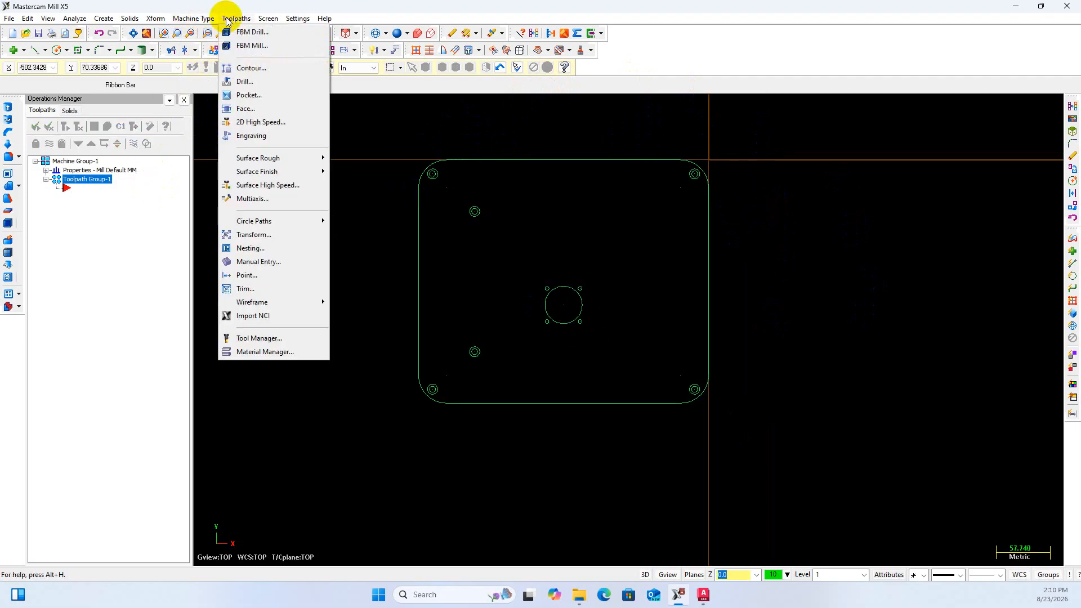
{"action": "left_click", "coordinate": [241, 70]}
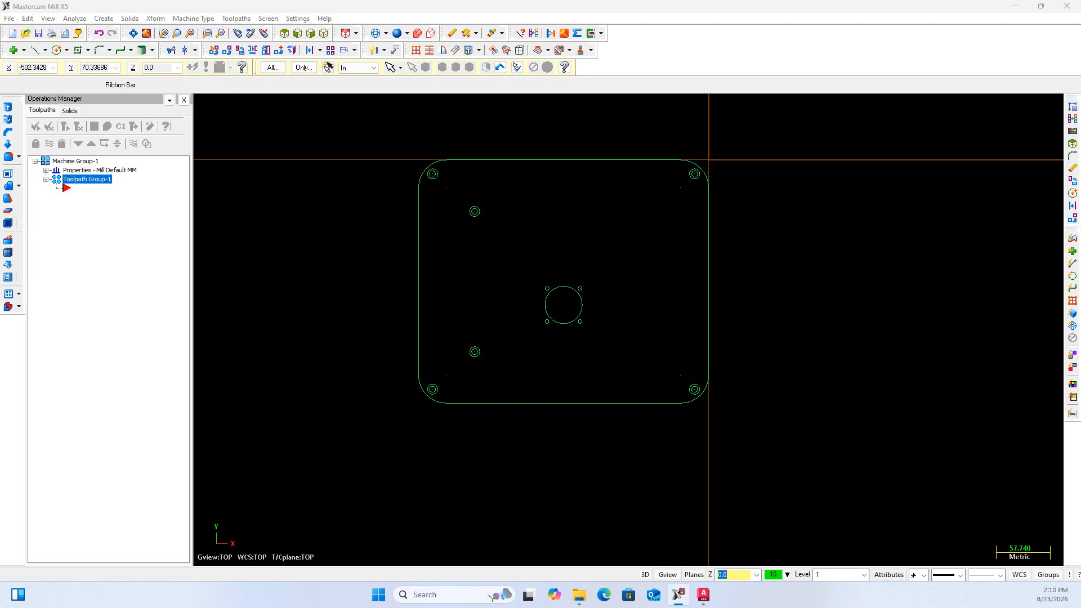
{"action": "left_click_drag", "start_coordinate": [222, 145], "coordinate": [206, 184]}
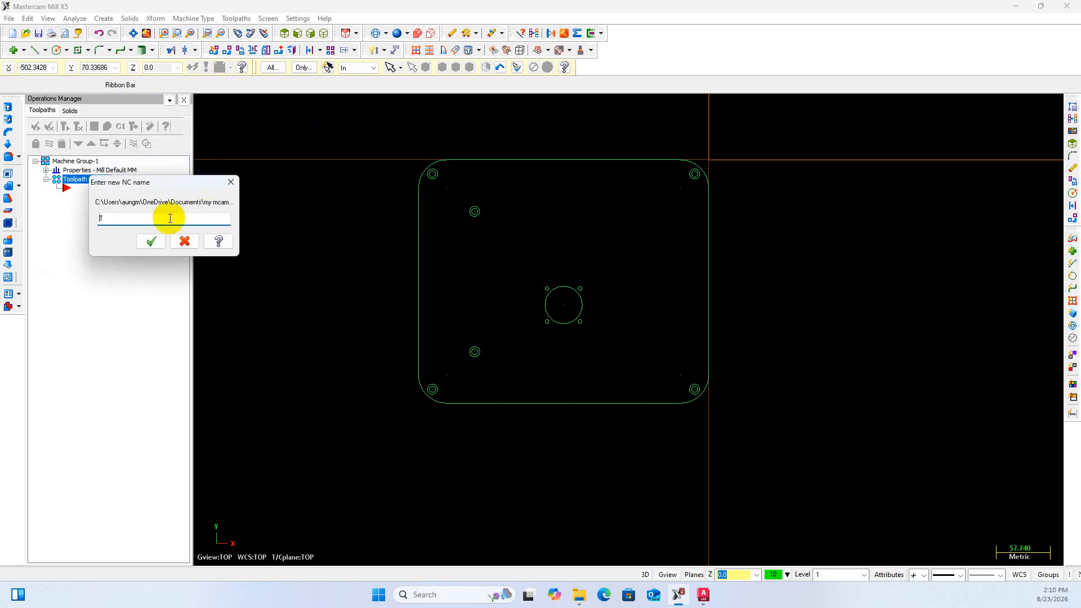
{"action": "left_click", "coordinate": [151, 241]}
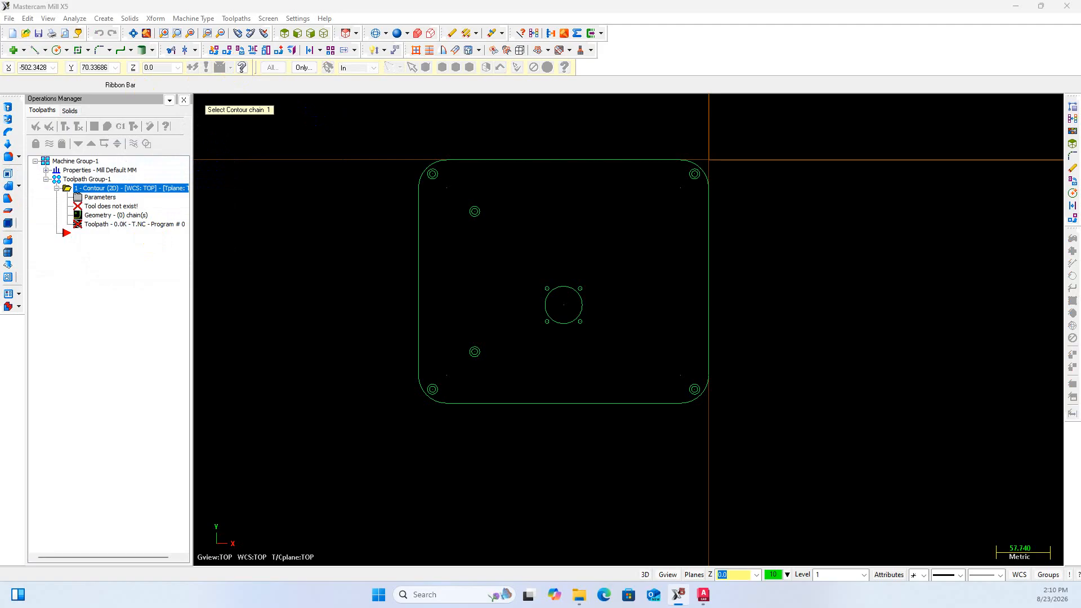
{"action": "left_click_drag", "start_coordinate": [242, 37], "coordinate": [120, 173]}
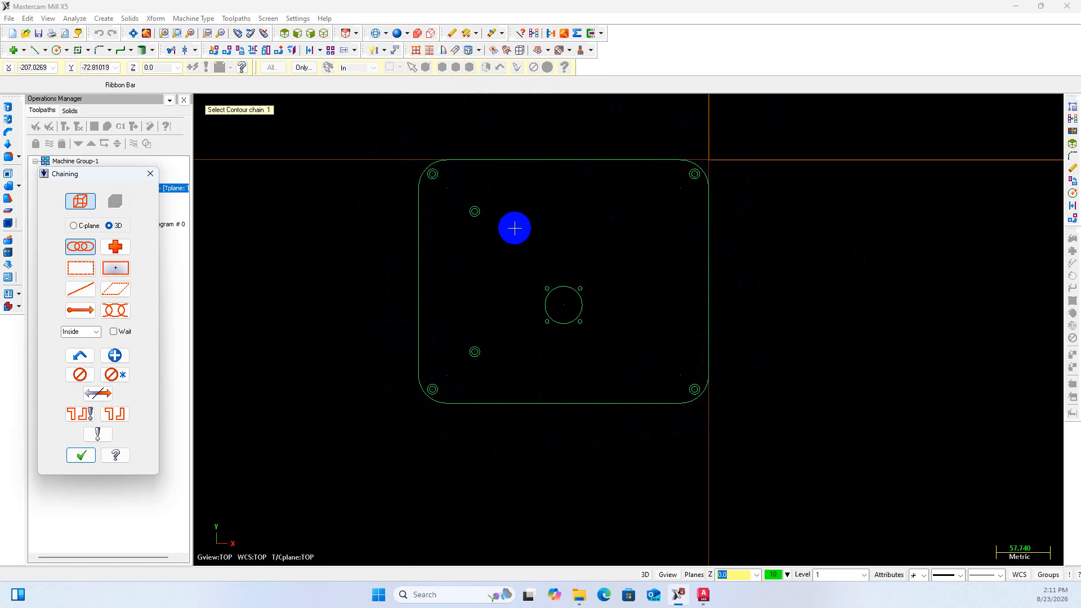
{"action": "scroll", "coordinate": [486, 273], "scroll_direction": "down", "scroll_amount": 1}
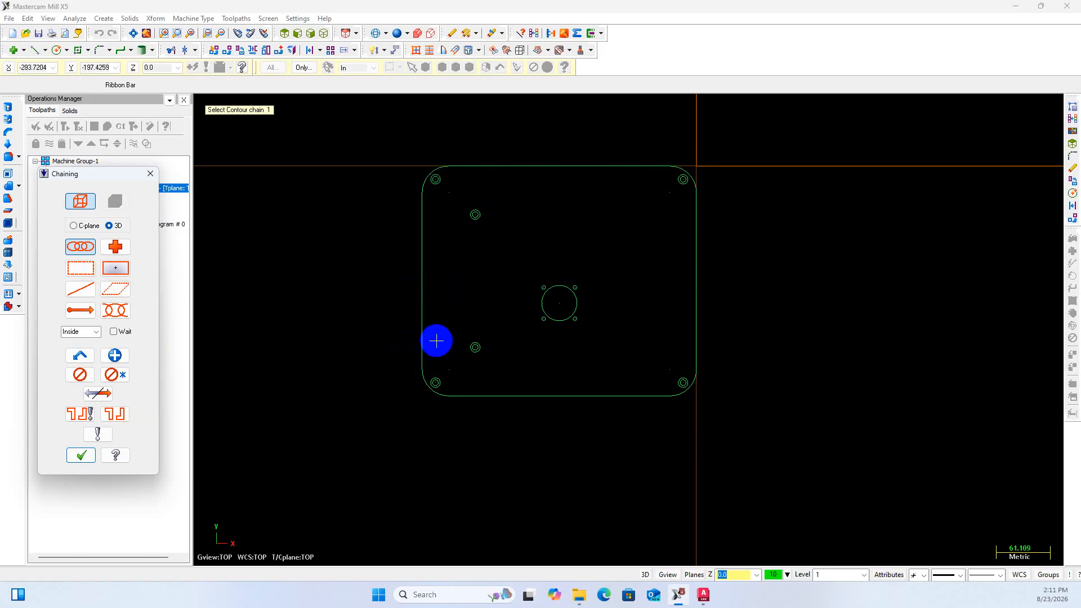
{"action": "left_click", "coordinate": [426, 355]}
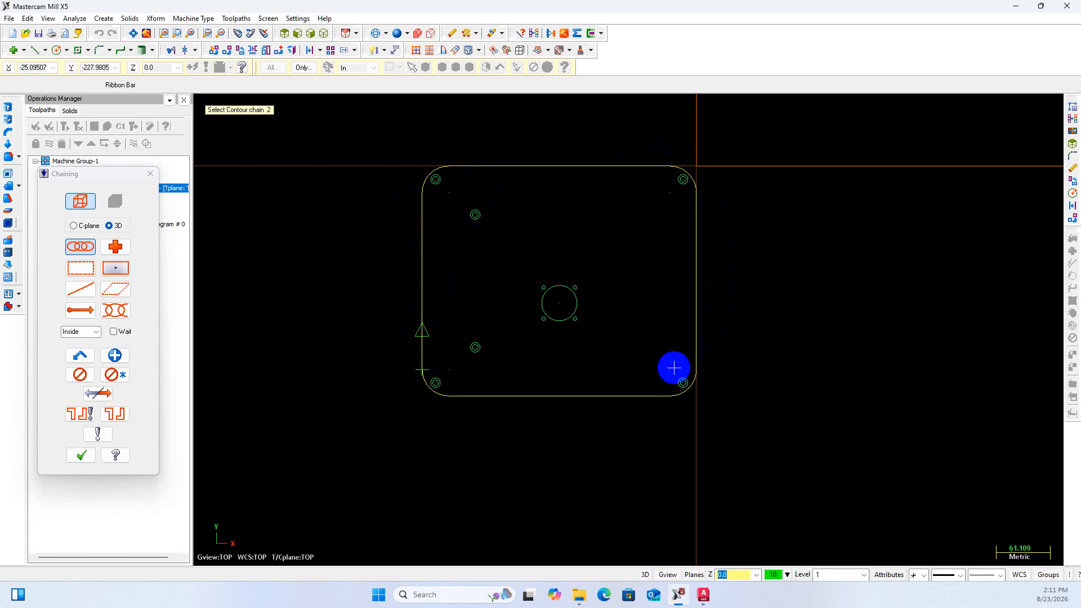
{"action": "key", "text": "Return"}
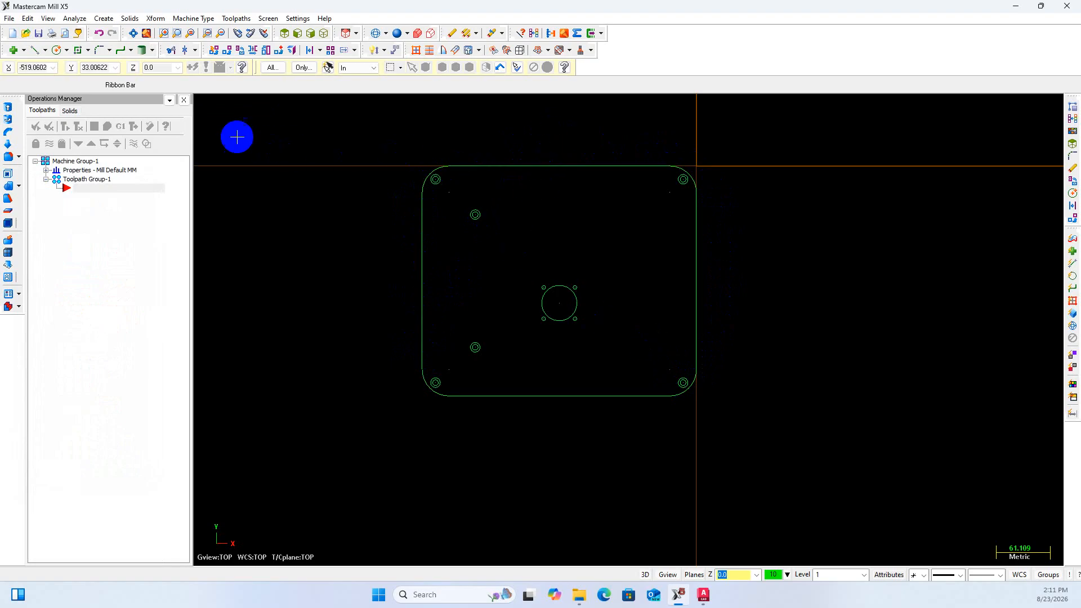
Offset copies of the plate outline's four straight edges outward by 2 mm
{"action": "left_click", "coordinate": [313, 53]}
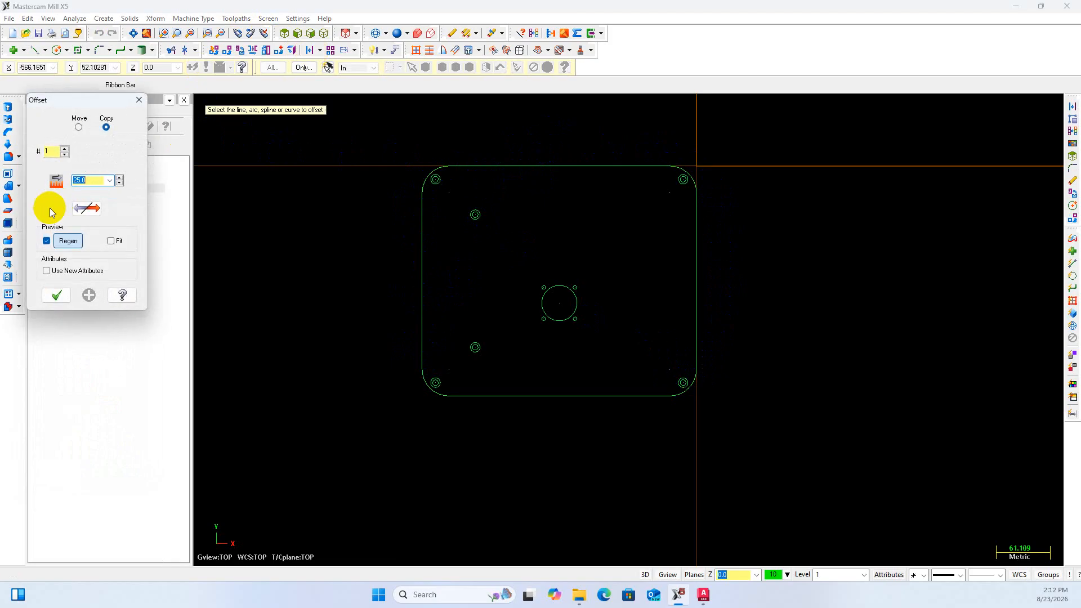
{"action": "type", "text": "2"}
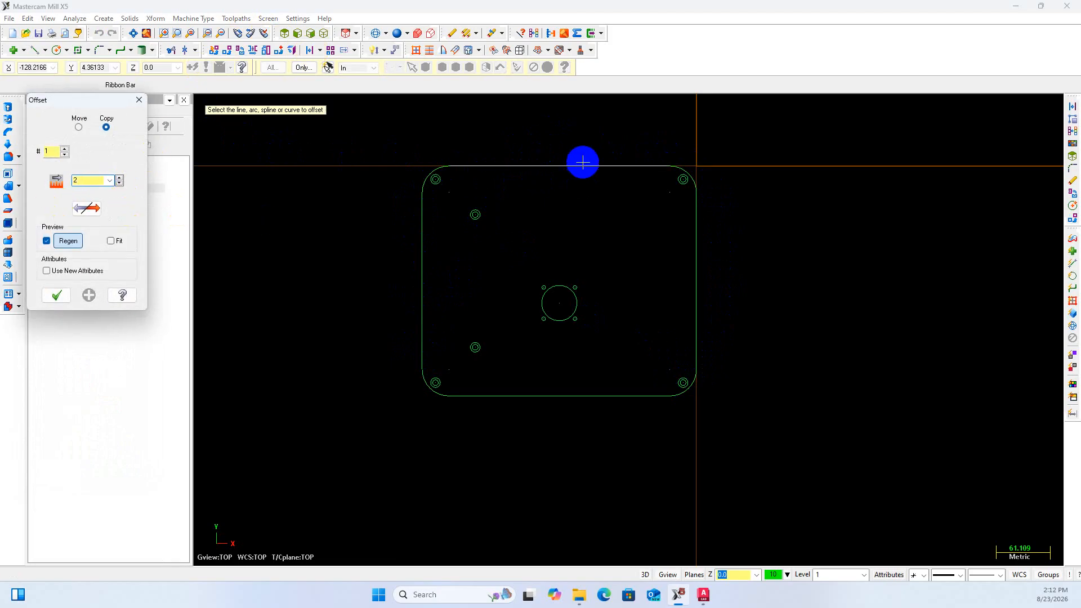
{"action": "left_click", "coordinate": [581, 165]}
{"action": "left_click", "coordinate": [580, 137]}
{"action": "left_click", "coordinate": [510, 413]}
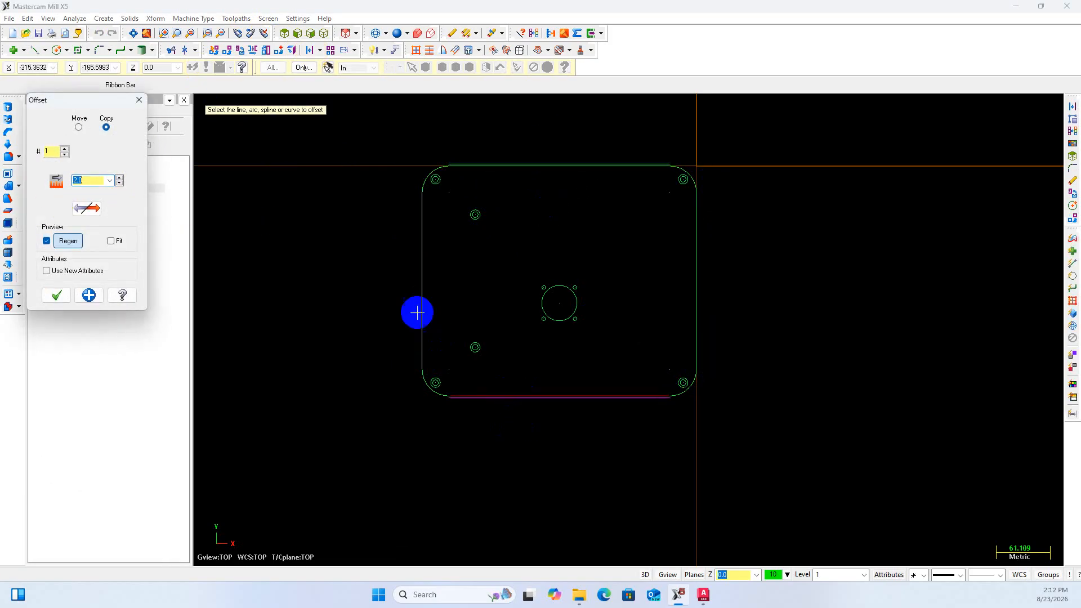
{"action": "left_click", "coordinate": [401, 287]}
{"action": "left_click", "coordinate": [695, 278]}
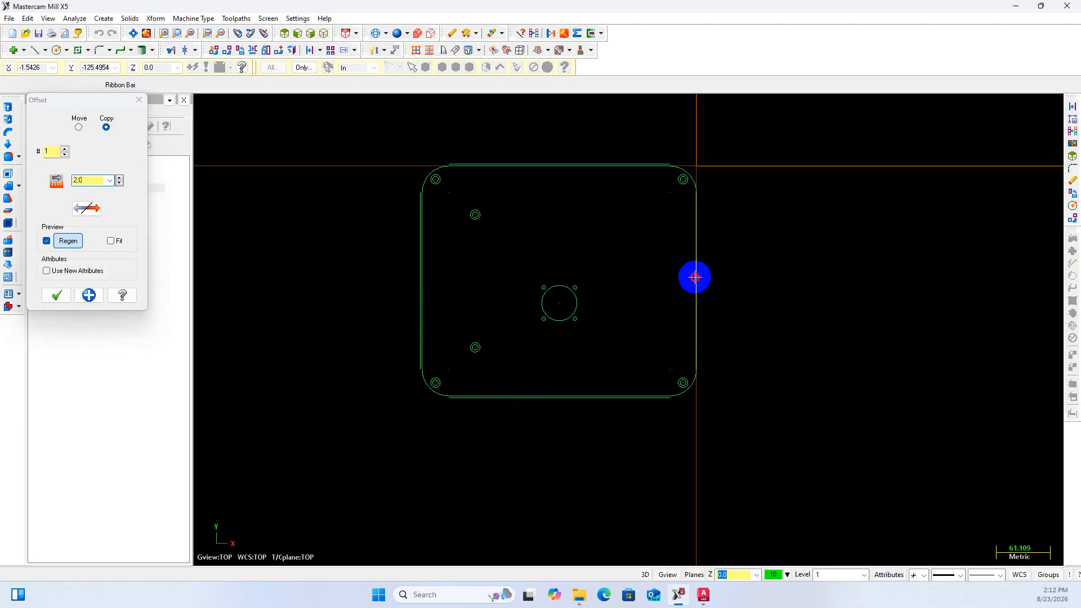
{"action": "left_click", "coordinate": [401, 297]}
{"action": "left_click", "coordinate": [55, 295]}
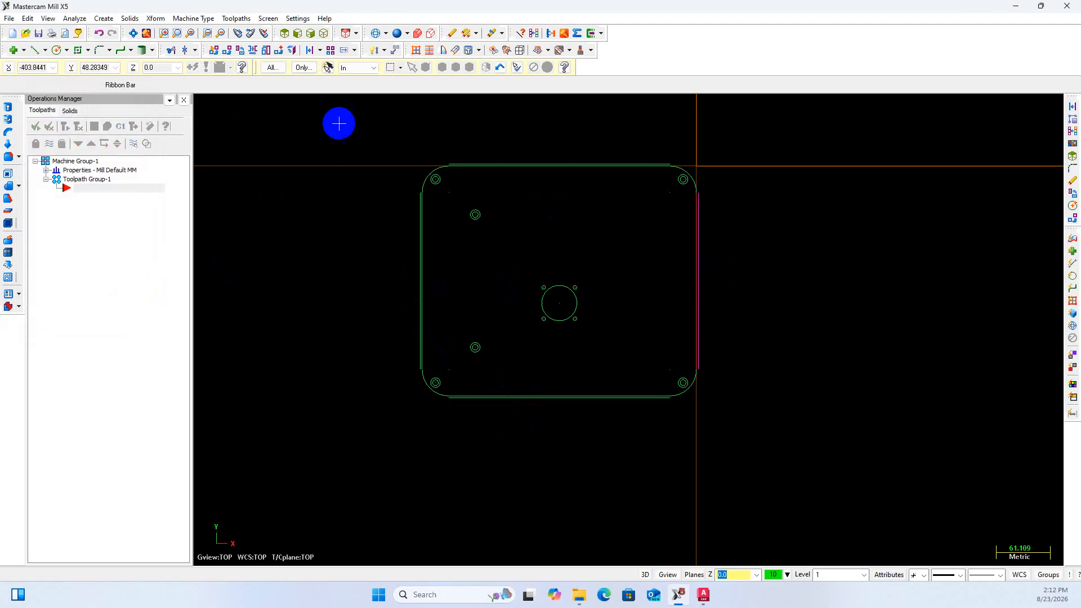
Trim and extend the four offset lines to each other at the corners, forming a closed rectangle around the plate
{"action": "left_click", "coordinate": [171, 51]}
{"action": "left_click", "coordinate": [53, 84]}
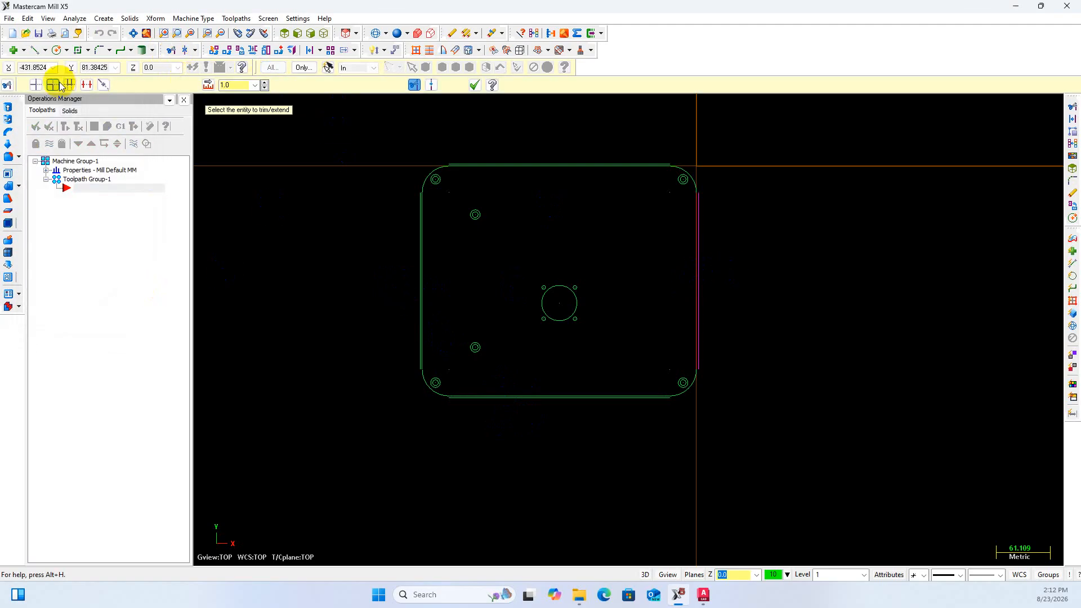
{"action": "scroll", "coordinate": [379, 126], "scroll_direction": "up", "scroll_amount": 2}
{"action": "left_click", "coordinate": [539, 177]}
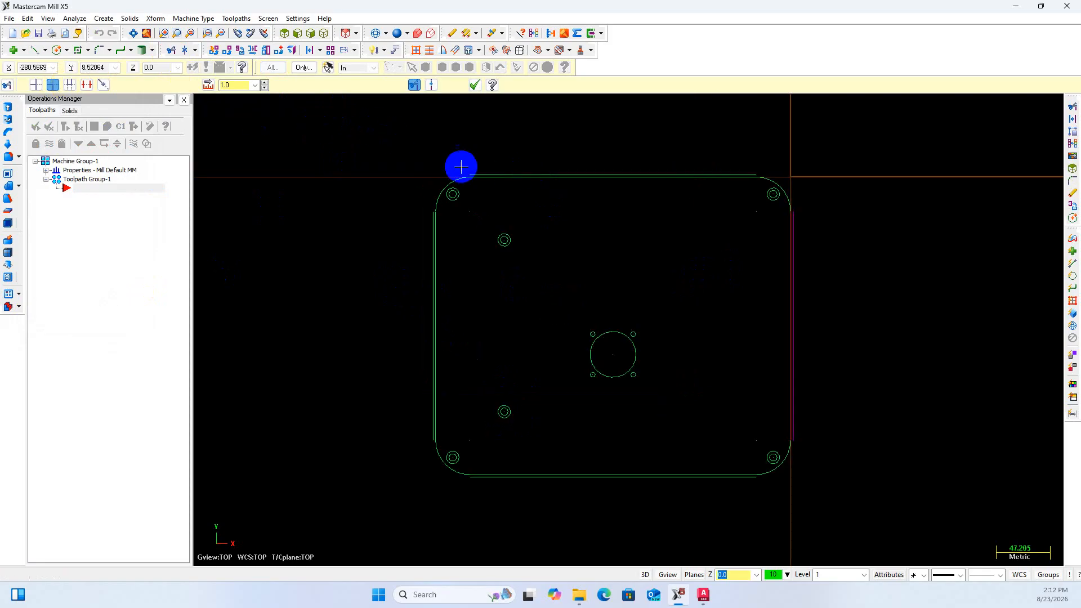
{"action": "left_click", "coordinate": [429, 218]}
{"action": "left_click", "coordinate": [428, 238]}
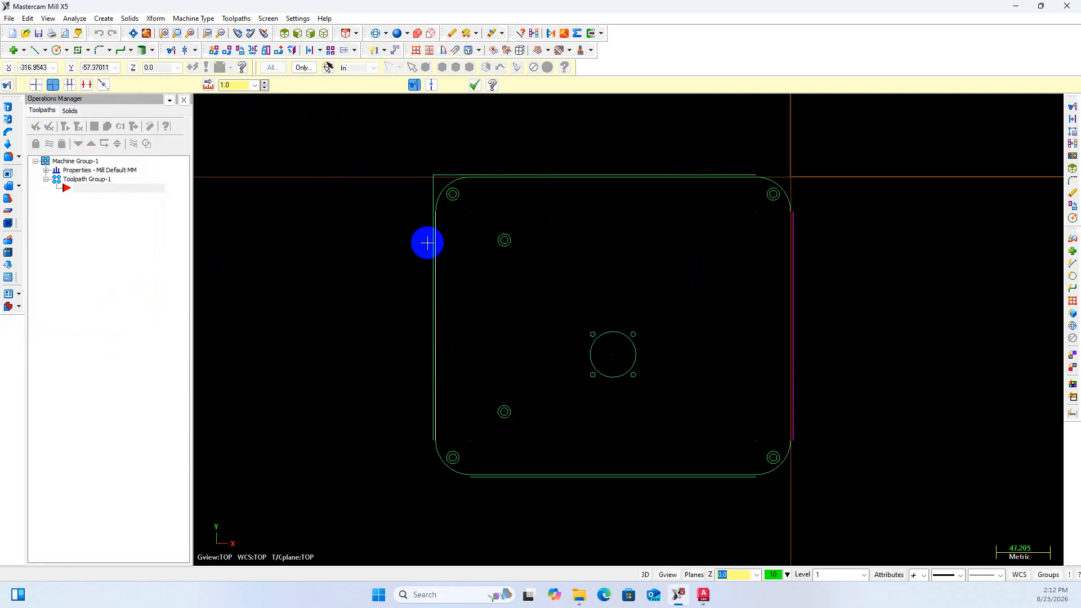
{"action": "left_click", "coordinate": [533, 485]}
{"action": "left_click", "coordinate": [603, 482]}
{"action": "left_click", "coordinate": [795, 408]}
{"action": "left_click", "coordinate": [795, 398]}
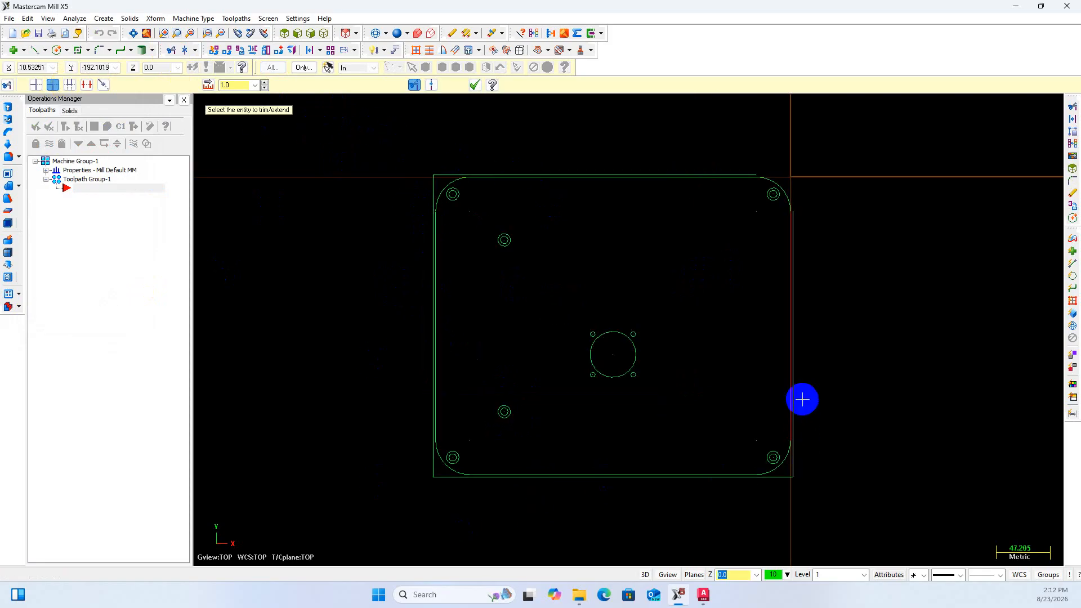
{"action": "left_click", "coordinate": [731, 175]}
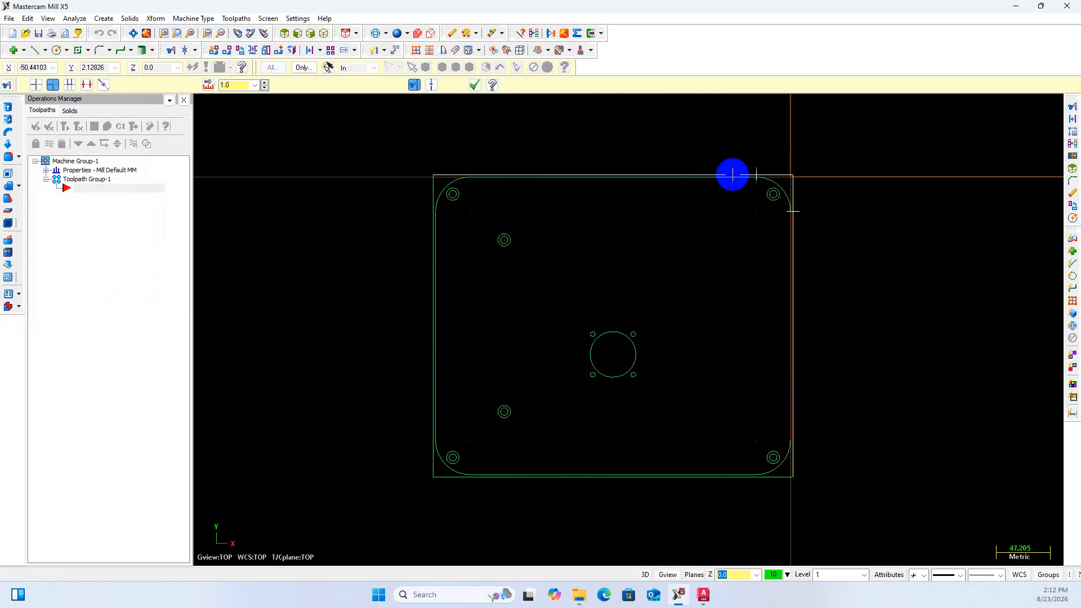
{"action": "left_click", "coordinate": [475, 85]}
Move all the geometry so the rectangle's upper-right corner lies on the origin, and clear the colours of the moved geometry
{"action": "scroll", "coordinate": [349, 128], "scroll_direction": "down", "scroll_amount": 2}
{"action": "left_click_drag", "start_coordinate": [337, 132], "coordinate": [796, 487]}
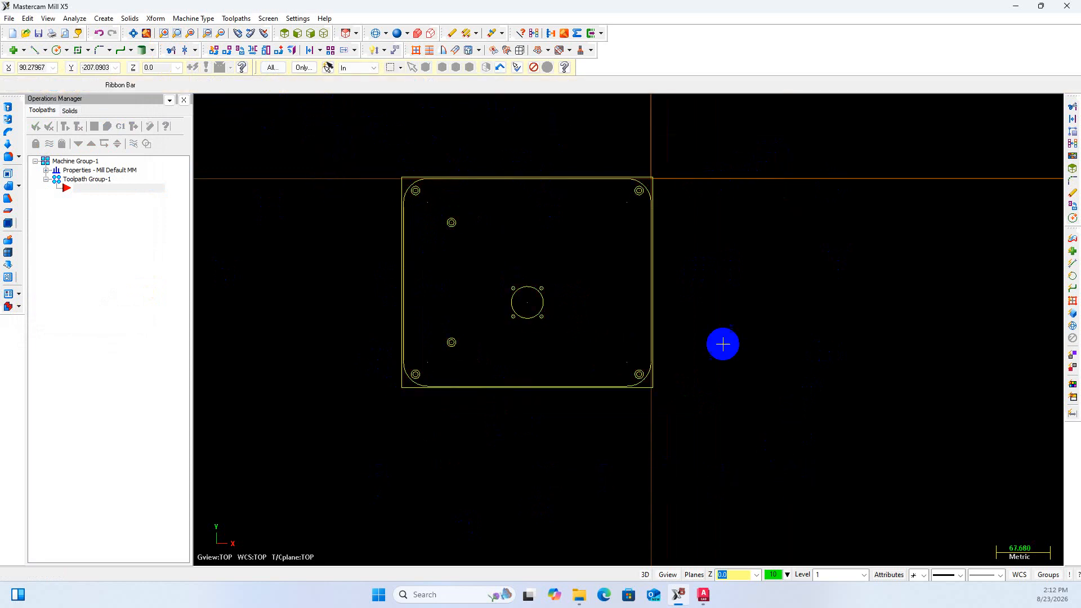
{"action": "left_click", "coordinate": [278, 51]}
{"action": "key", "text": "i"}
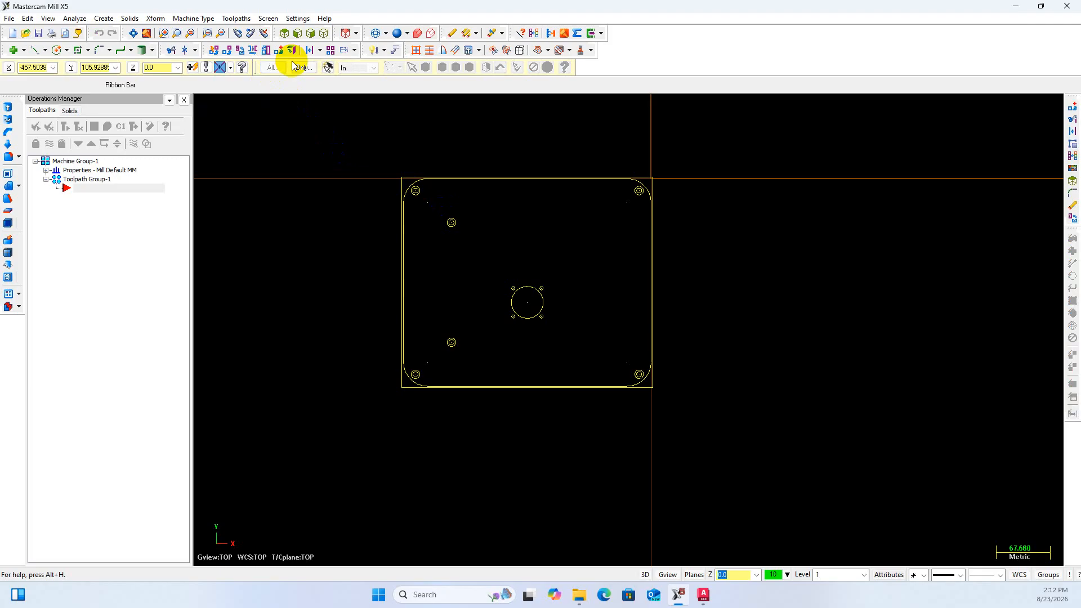
{"action": "left_click", "coordinate": [642, 178]}
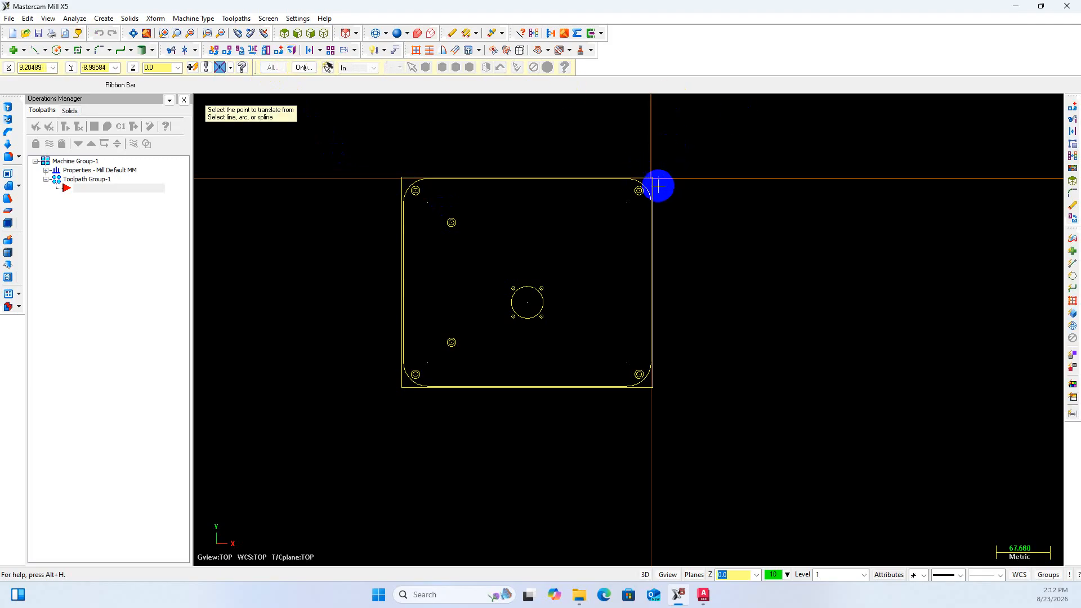
{"action": "left_click", "coordinate": [653, 188]}
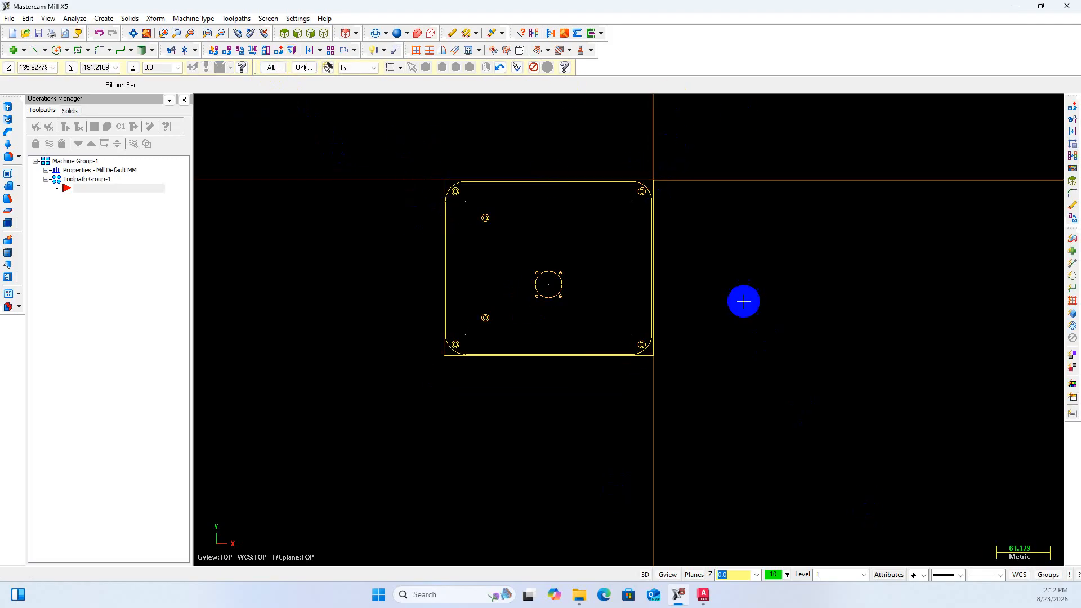
{"action": "right_click", "coordinate": [743, 302]}
{"action": "left_click", "coordinate": [792, 469]}
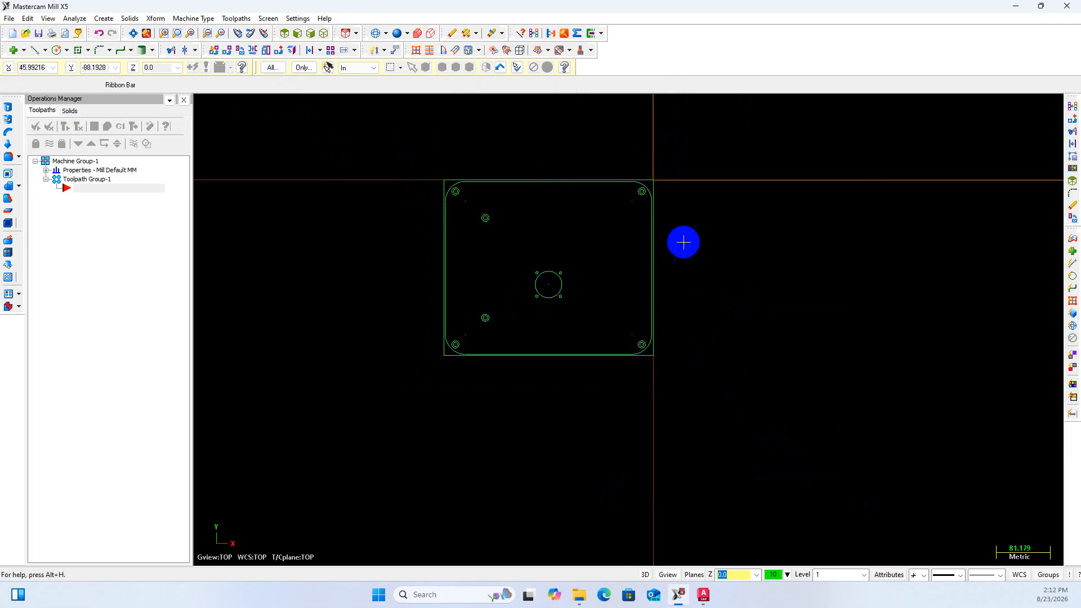
Create a contour toolpath with the NC name T, chaining the plate's rounded outer profile
{"action": "scroll", "coordinate": [678, 214], "scroll_direction": "up", "scroll_amount": 2}
{"action": "scroll", "coordinate": [415, 357], "scroll_direction": "up", "scroll_amount": 1}
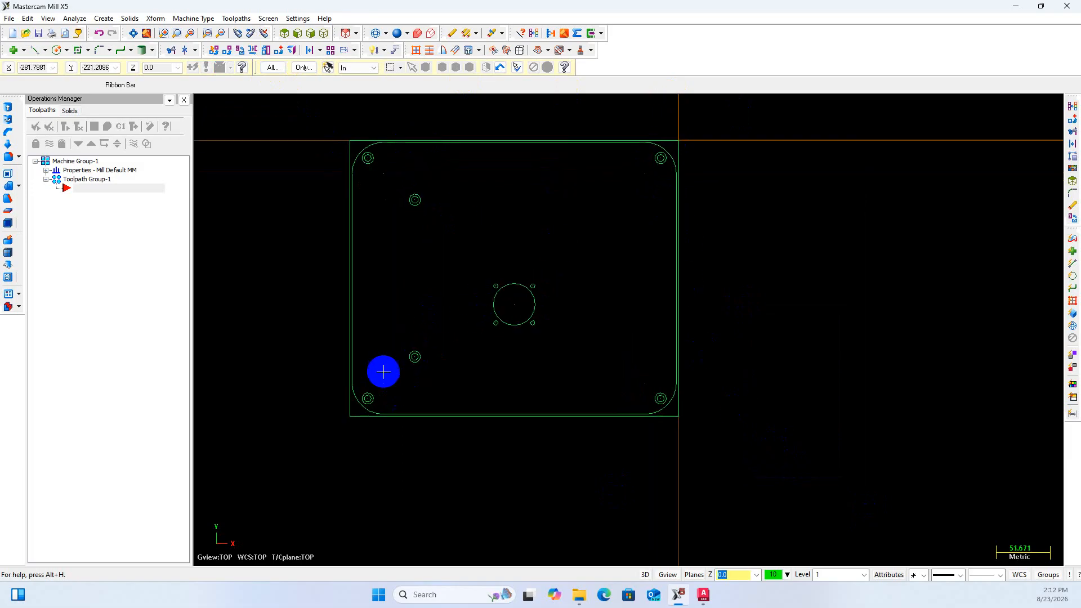
{"action": "left_click", "coordinate": [236, 18]}
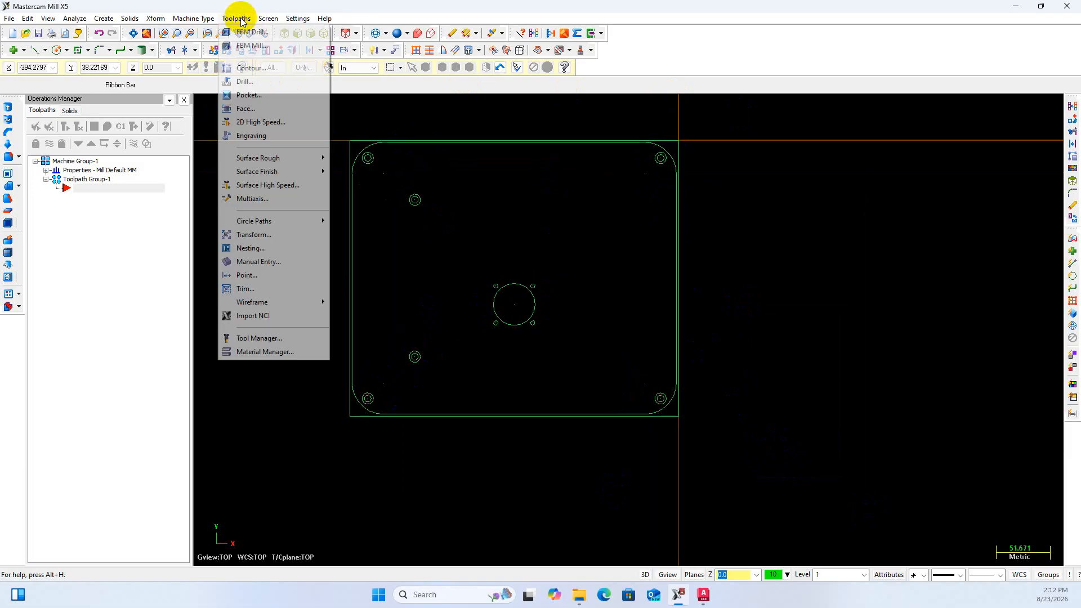
{"action": "left_click", "coordinate": [243, 68]}
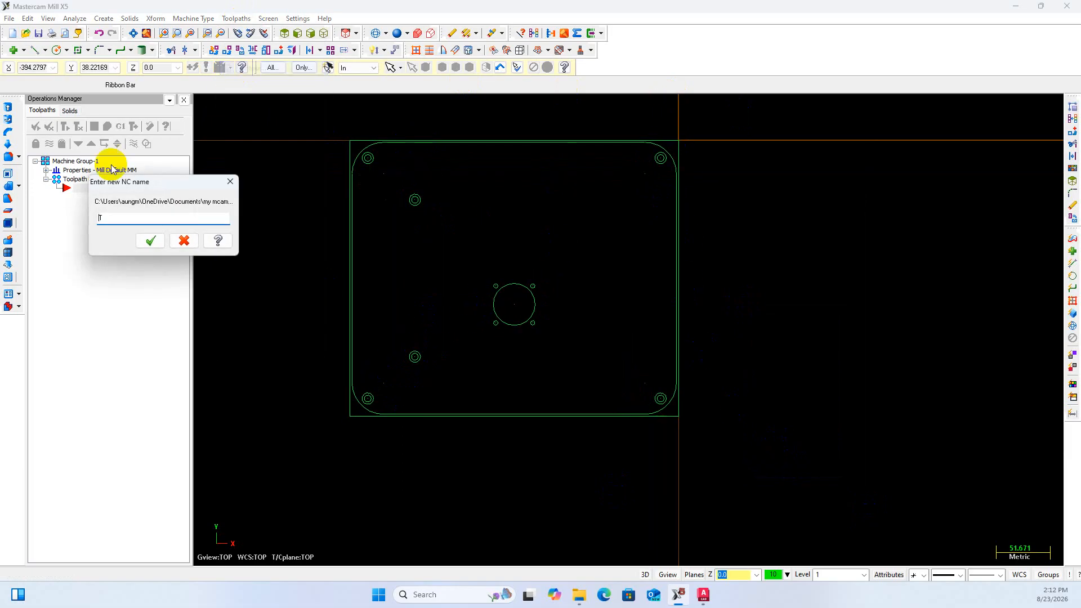
{"action": "left_click", "coordinate": [149, 240]}
{"action": "scroll", "coordinate": [299, 405], "scroll_direction": "up", "scroll_amount": 2}
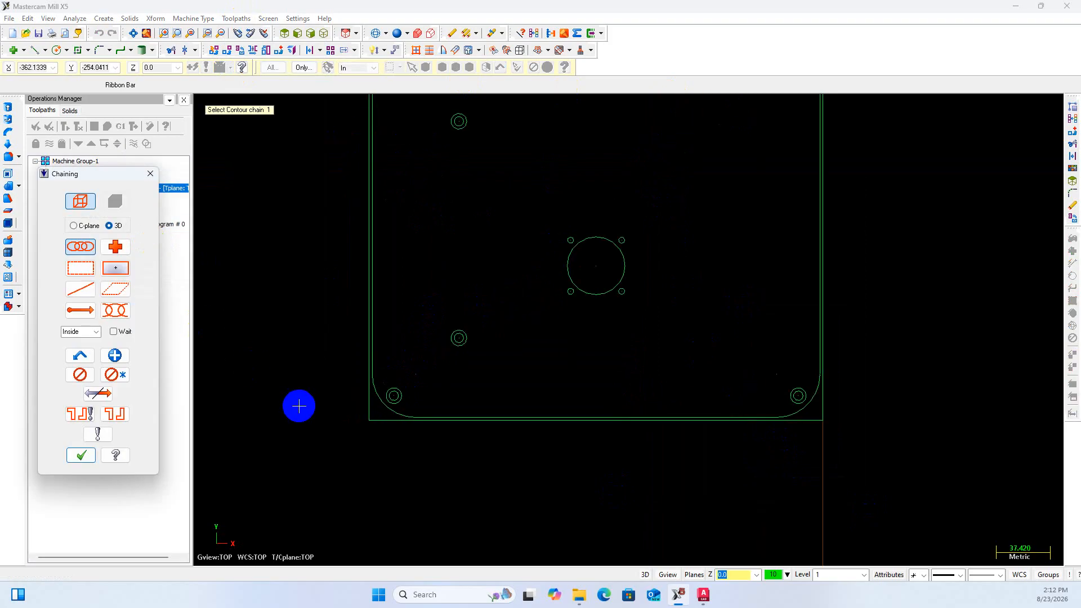
{"action": "left_click", "coordinate": [372, 369]}
{"action": "scroll", "coordinate": [352, 395], "scroll_direction": "down", "scroll_amount": 2}
{"action": "scroll", "coordinate": [350, 396], "scroll_direction": "down", "scroll_amount": 1}
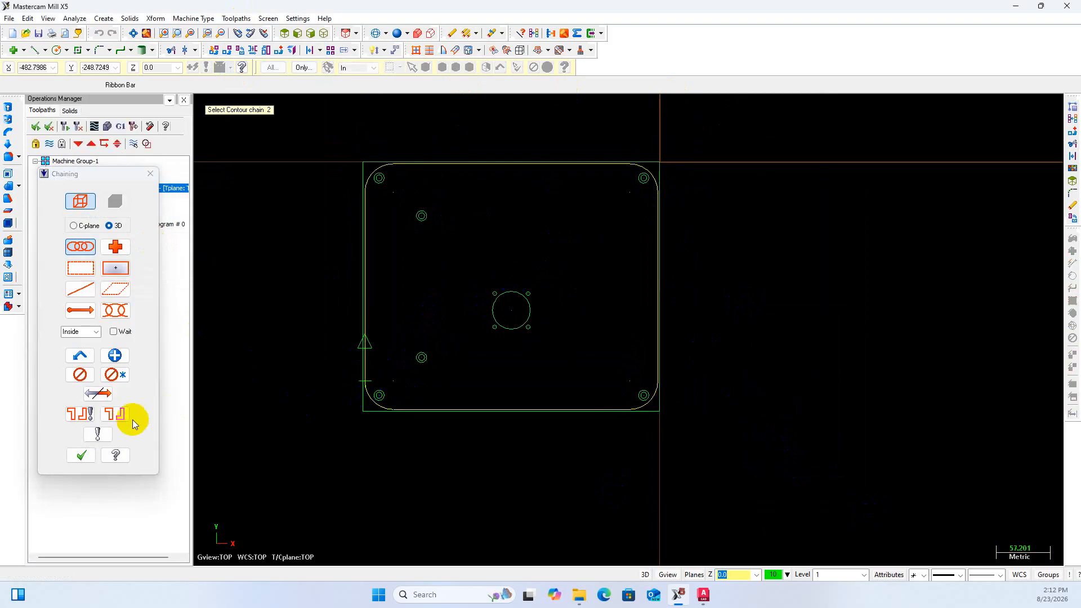
{"action": "left_click", "coordinate": [83, 455]}
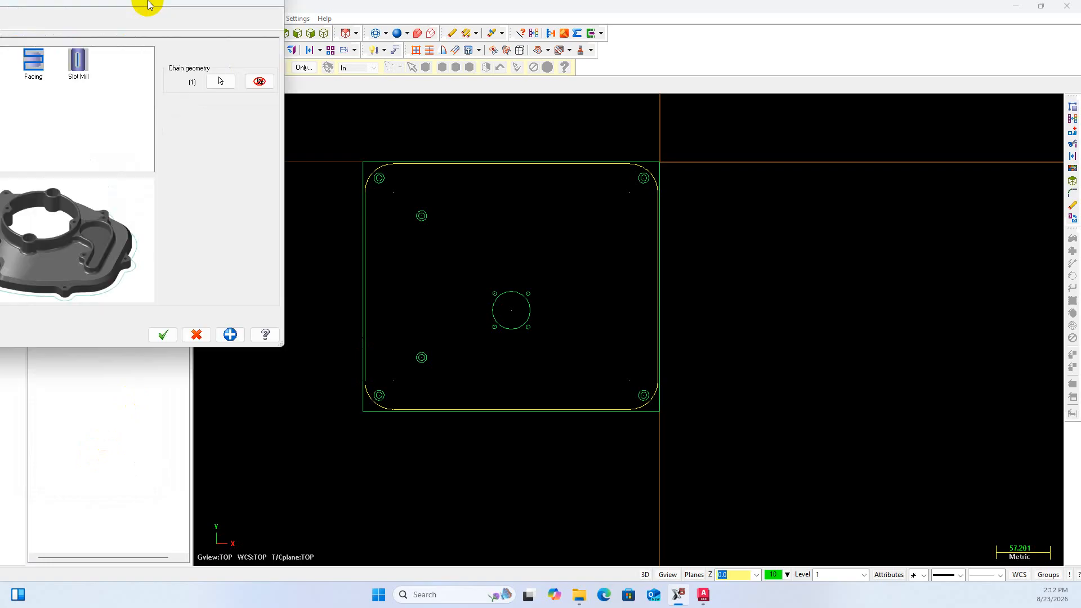
Create a new flat end mill for the contour toolpath with a diameter of 12 mm
{"action": "left_click_drag", "start_coordinate": [147, 5], "coordinate": [366, 130]}
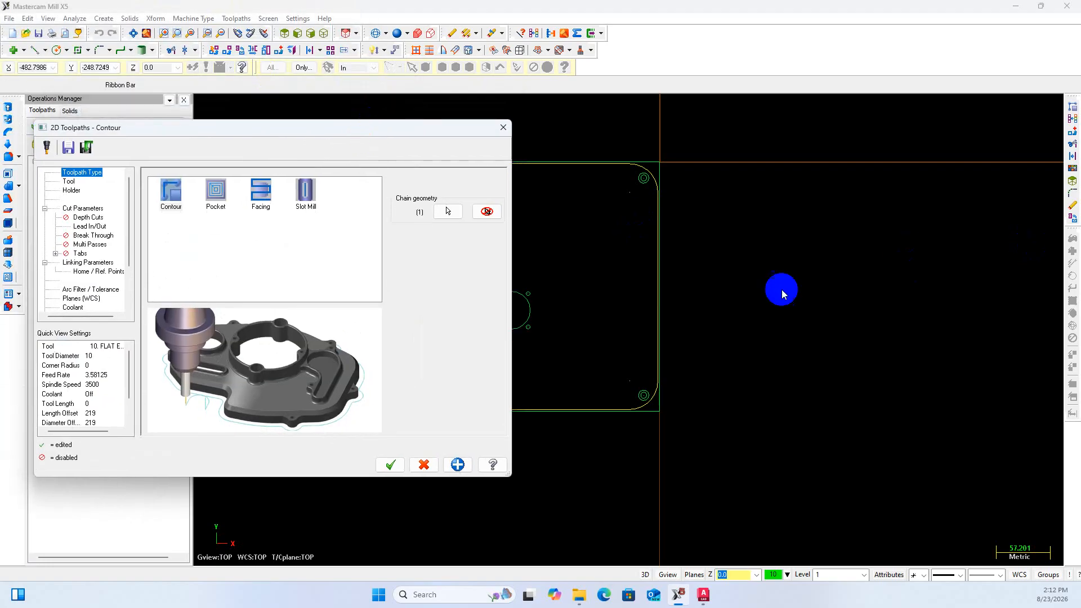
{"action": "left_click", "coordinate": [69, 181]}
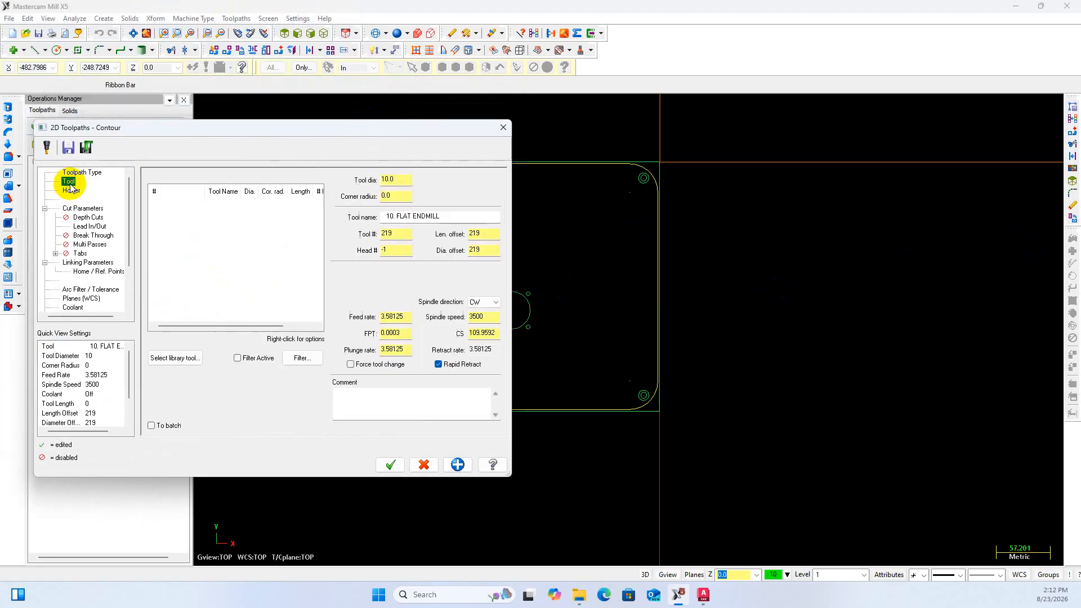
{"action": "right_click", "coordinate": [211, 225]}
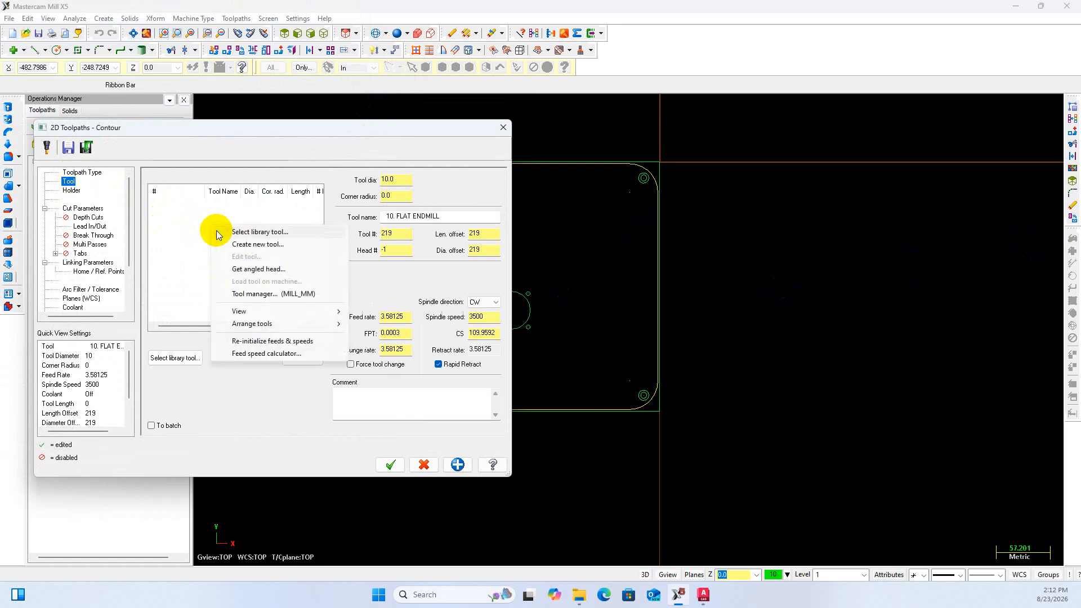
{"action": "left_click", "coordinate": [246, 246]}
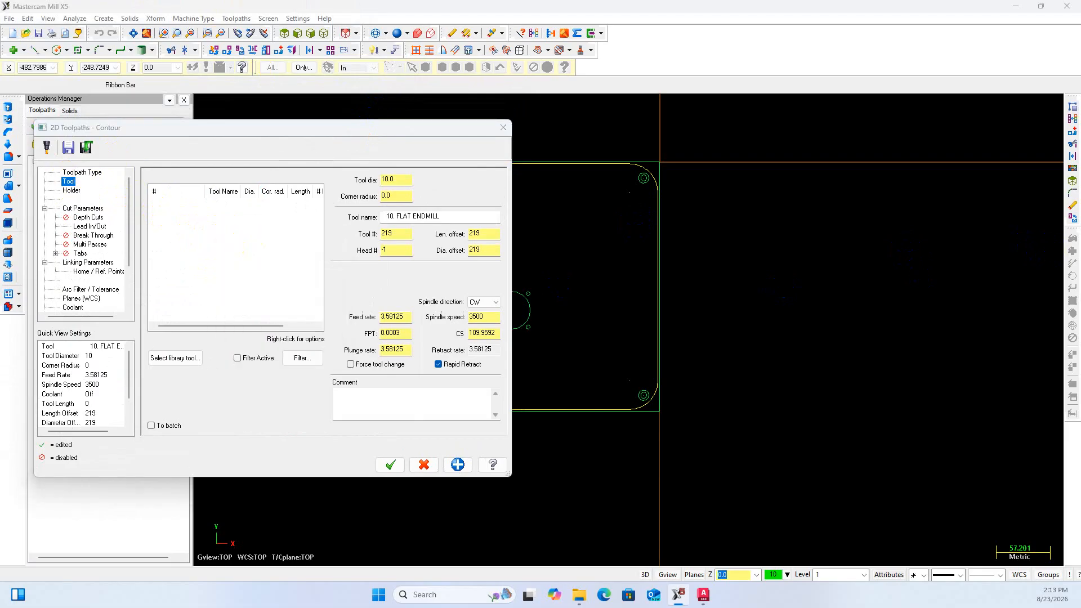
{"action": "left_click_drag", "start_coordinate": [301, 109], "coordinate": [254, 161]}
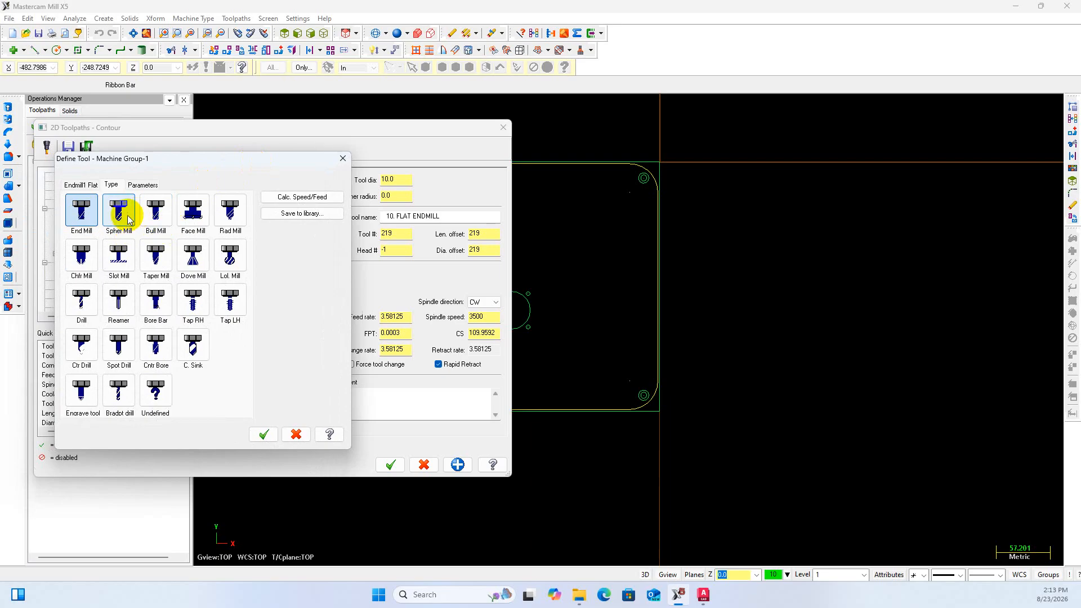
{"action": "left_click", "coordinate": [81, 210]}
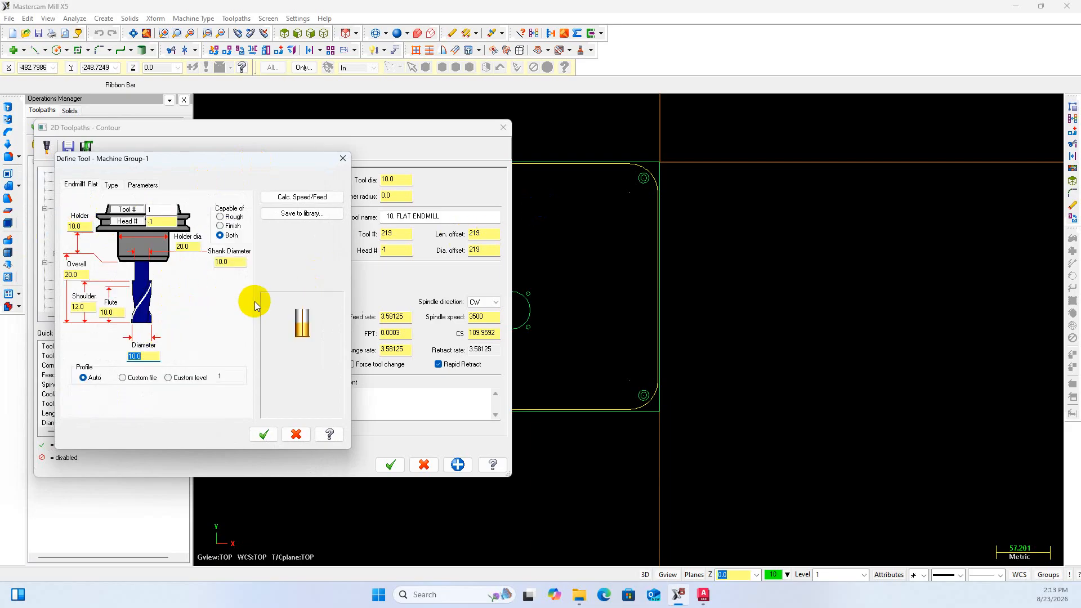
{"action": "double_click", "coordinate": [151, 356]}
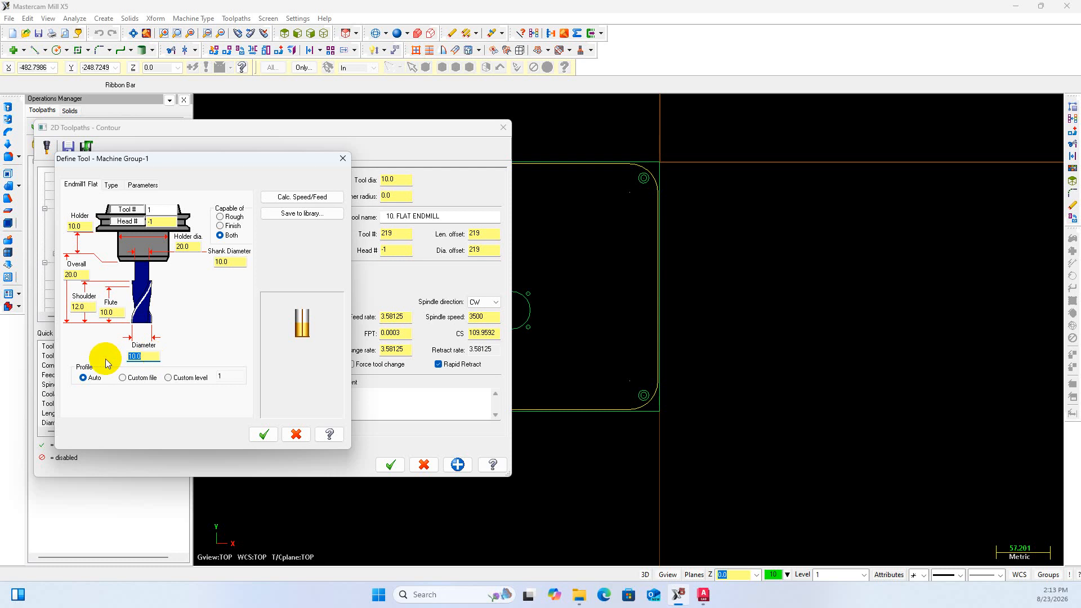
{"action": "type", "text": "12"}
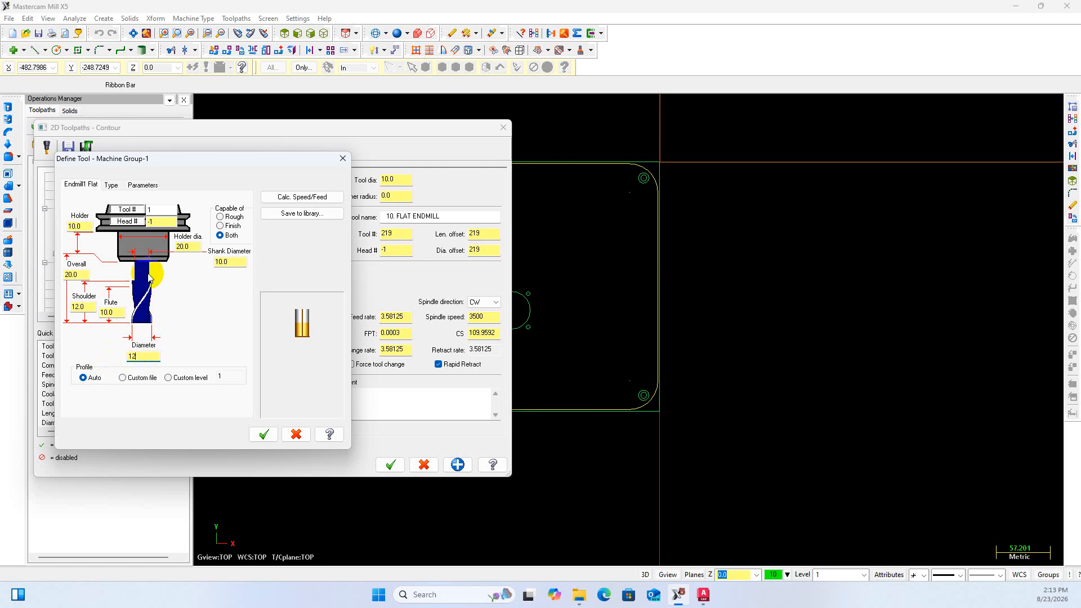
{"action": "left_click", "coordinate": [118, 236]}
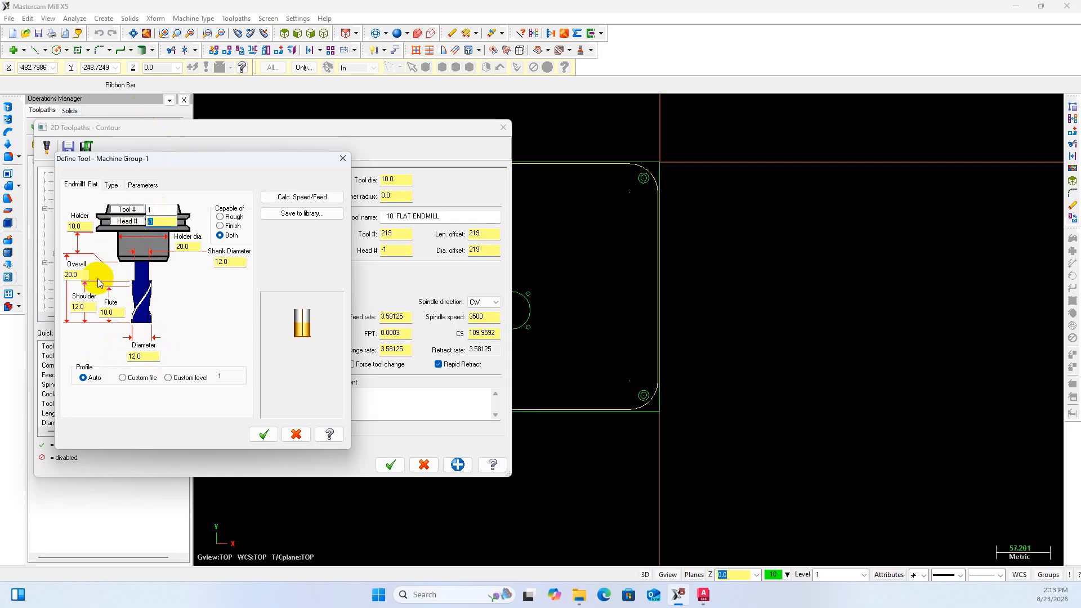
Check the plate thickness in the AutoCAD drawing, and set the Mastercam end mill's flute to 20, shoulder to 21 and overall length to 25 mm
{"action": "left_click", "coordinate": [114, 313]}
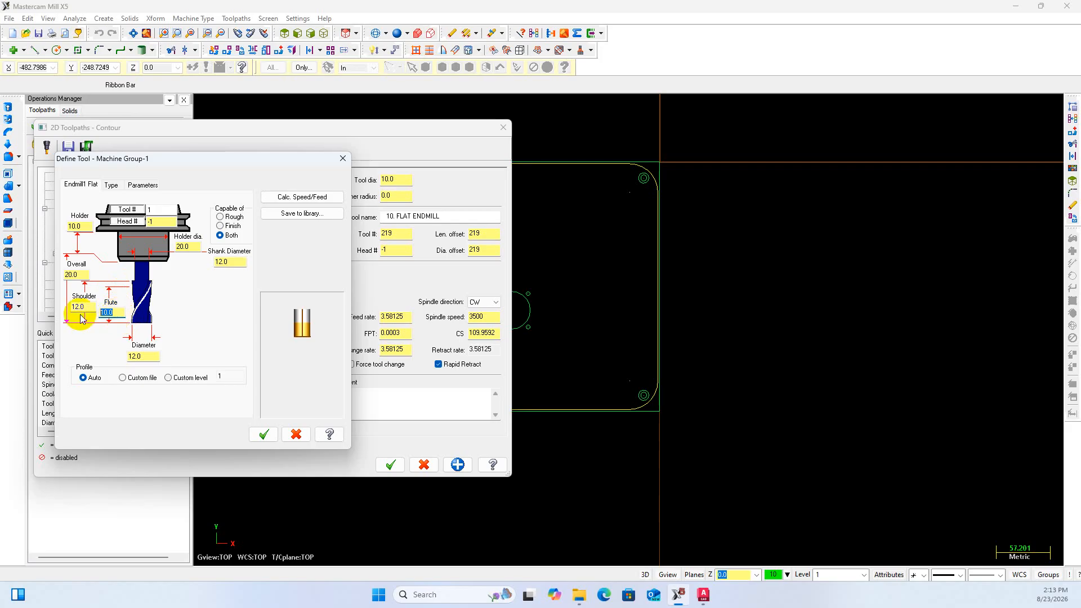
{"action": "left_click", "coordinate": [703, 595]}
{"action": "scroll", "coordinate": [509, 332], "scroll_direction": "up", "scroll_amount": 8}
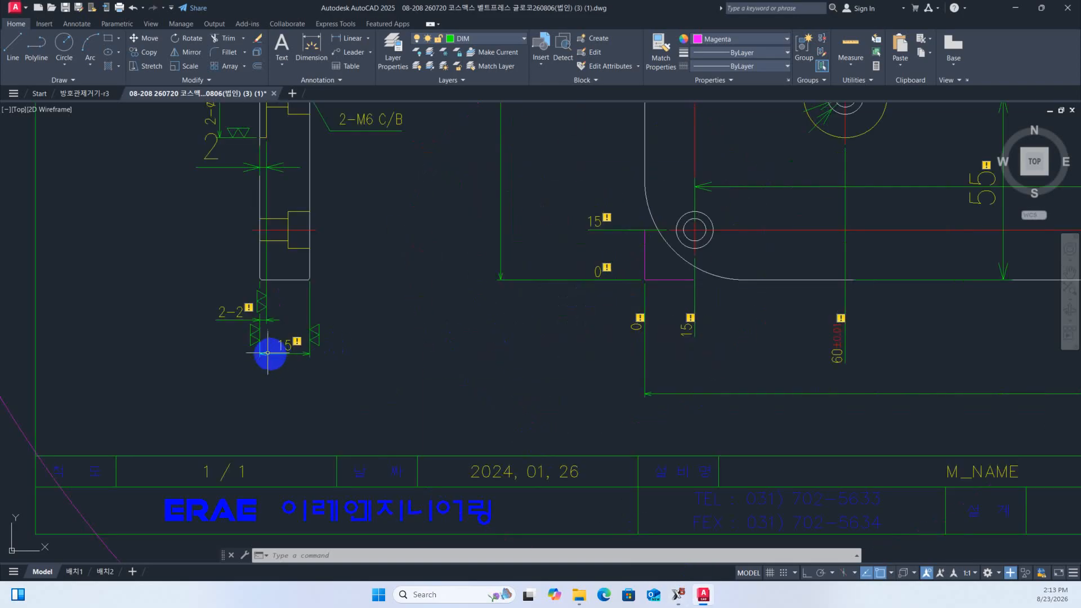
{"action": "left_click", "coordinate": [678, 595]}
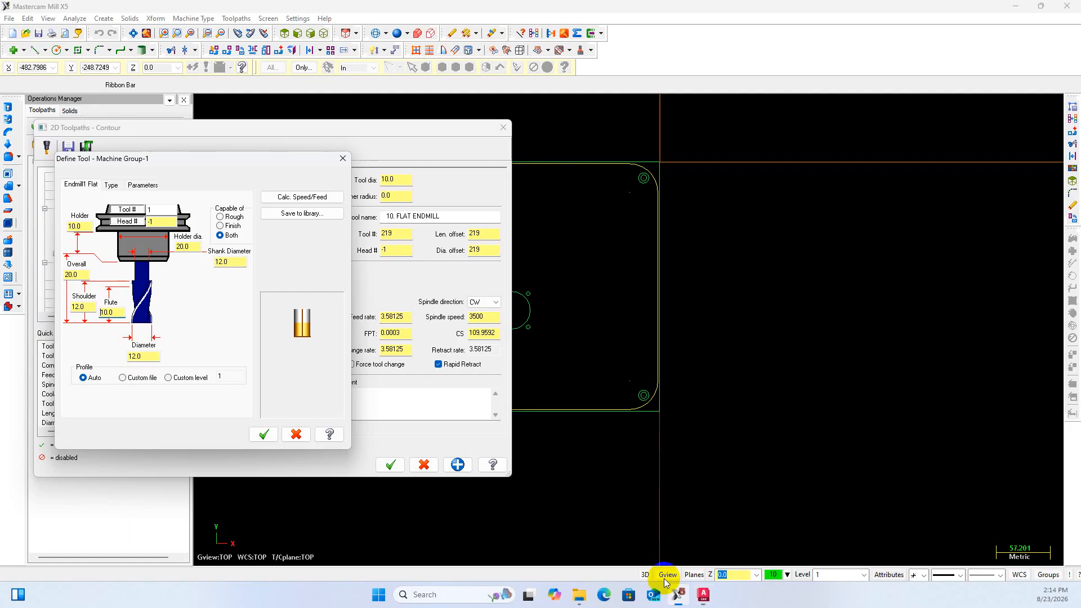
{"action": "left_click", "coordinate": [61, 314]}
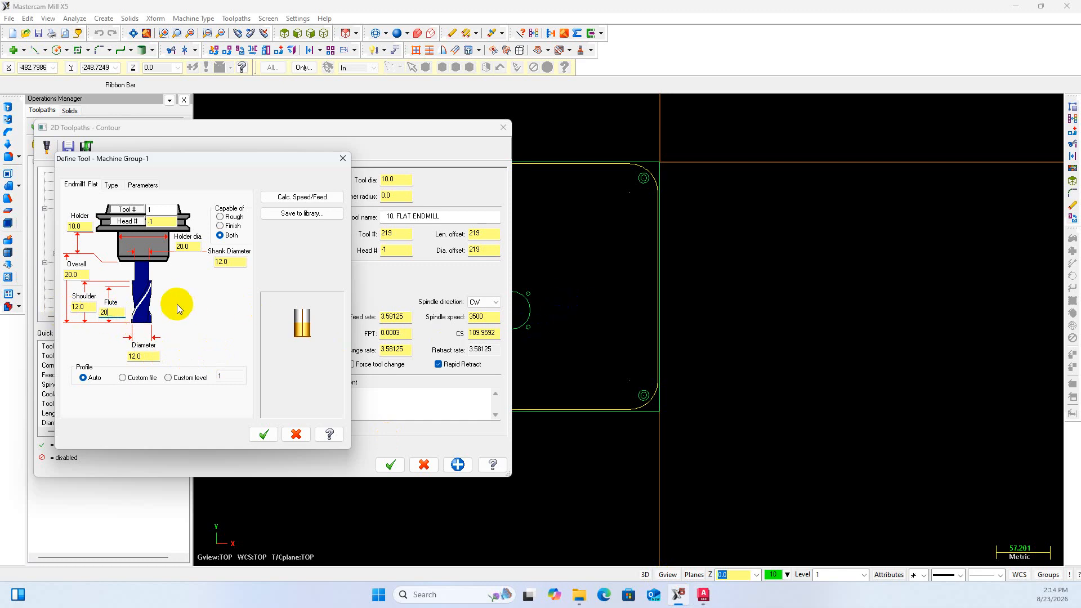
{"action": "left_click", "coordinate": [85, 307]}
{"action": "left_click", "coordinate": [44, 319]}
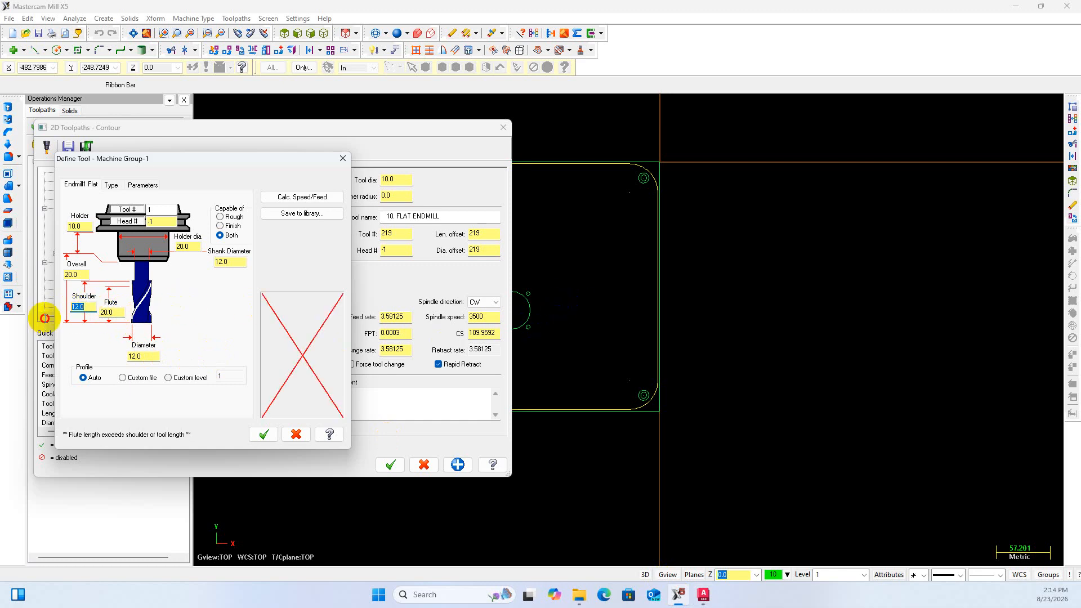
{"action": "type", "text": "21"}
{"action": "left_click", "coordinate": [76, 275]}
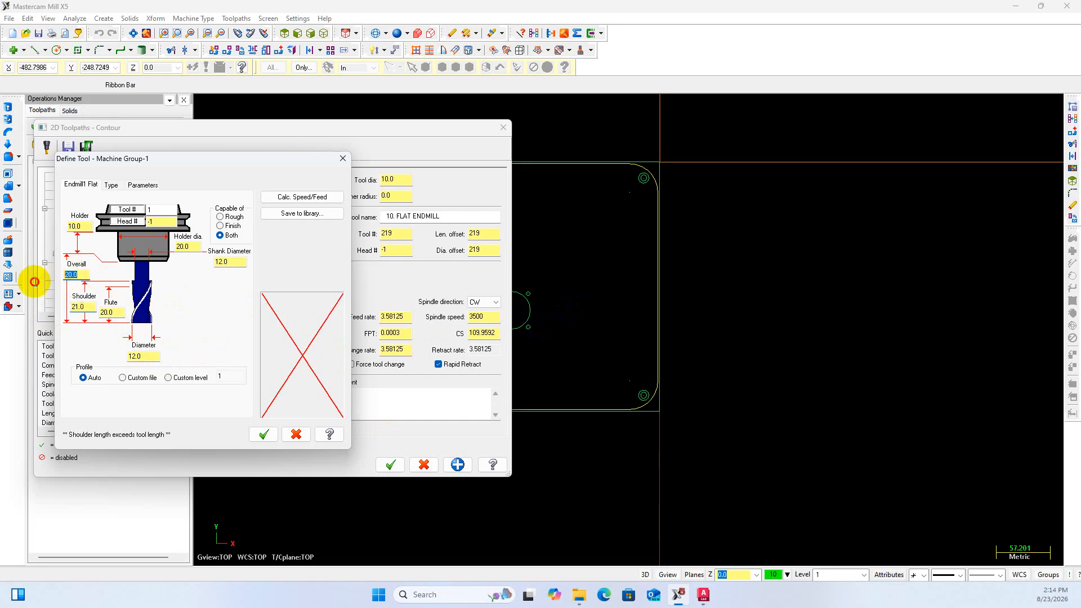
{"action": "type", "text": "25"}
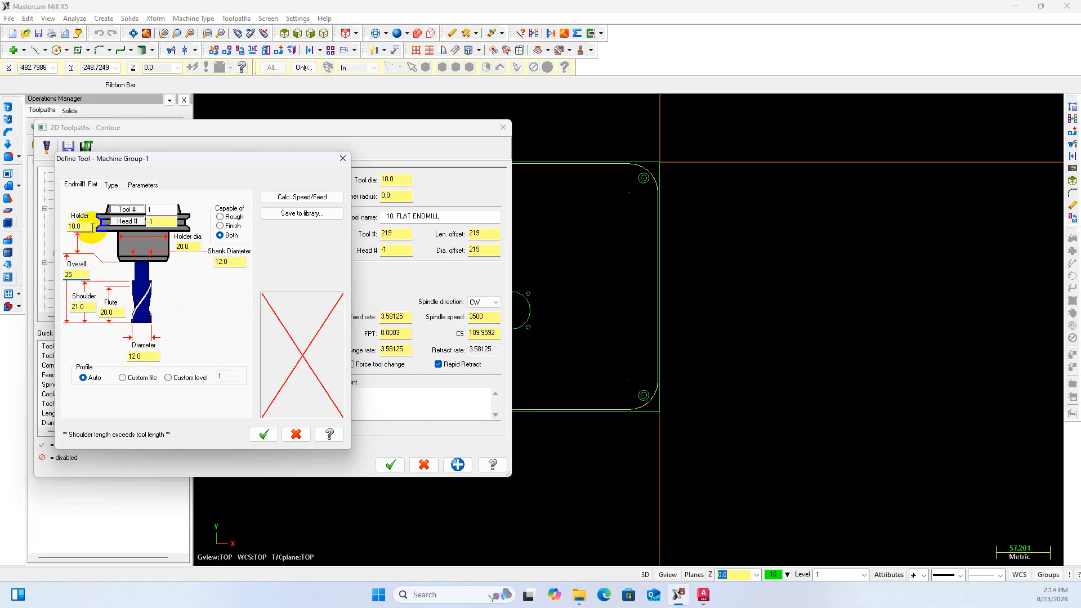
{"action": "left_click", "coordinate": [92, 226]}
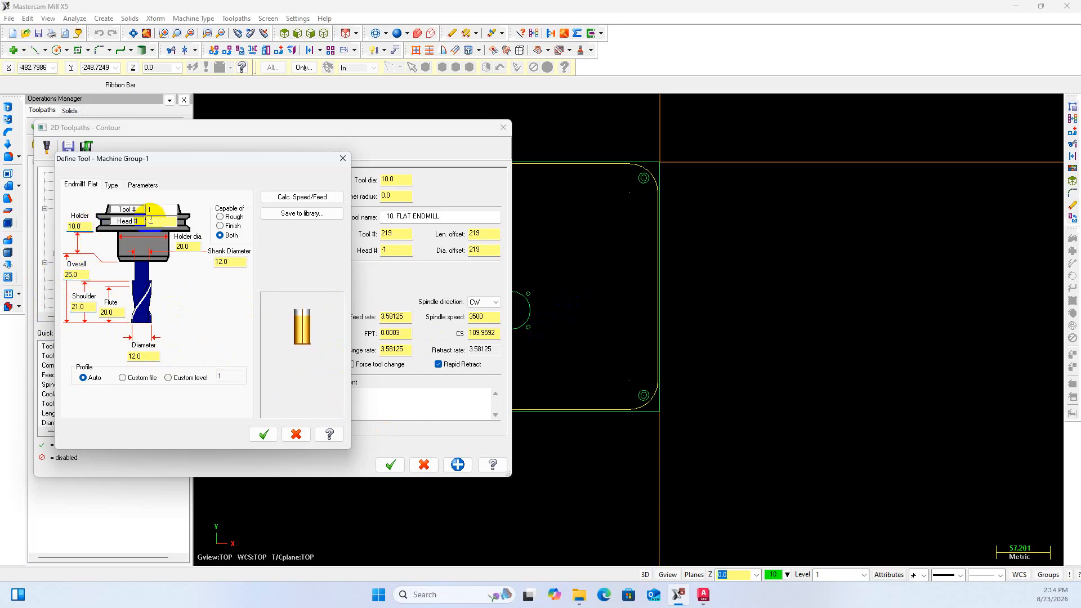
Set the end mill's tool, head, diameter offset and length offset numbers to 12, and accept the tool definition
{"action": "left_click", "coordinate": [164, 222]}
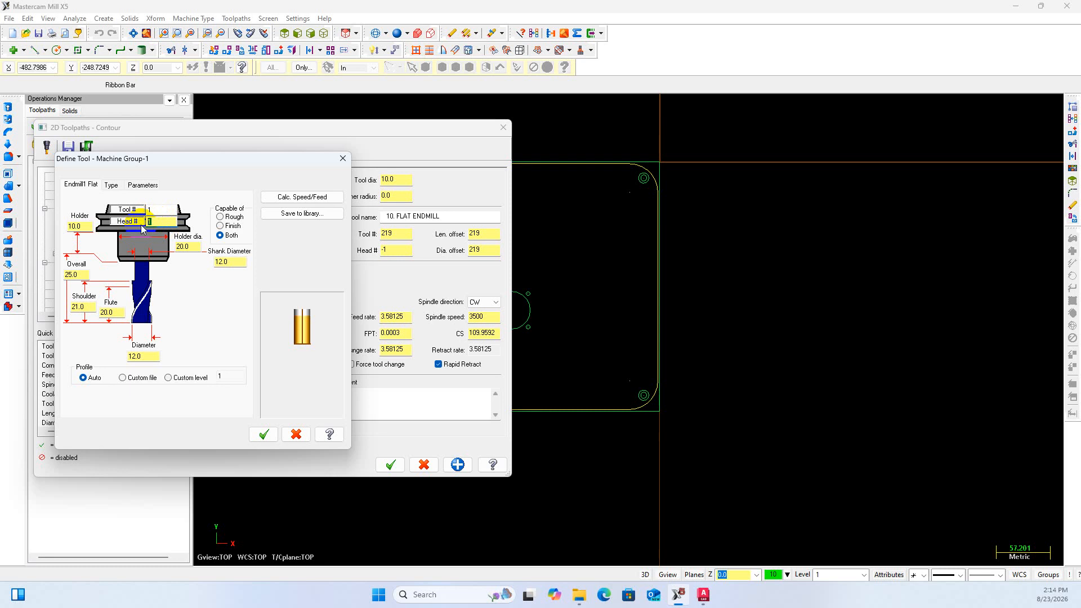
{"action": "left_click_drag", "start_coordinate": [164, 210], "coordinate": [123, 210]}
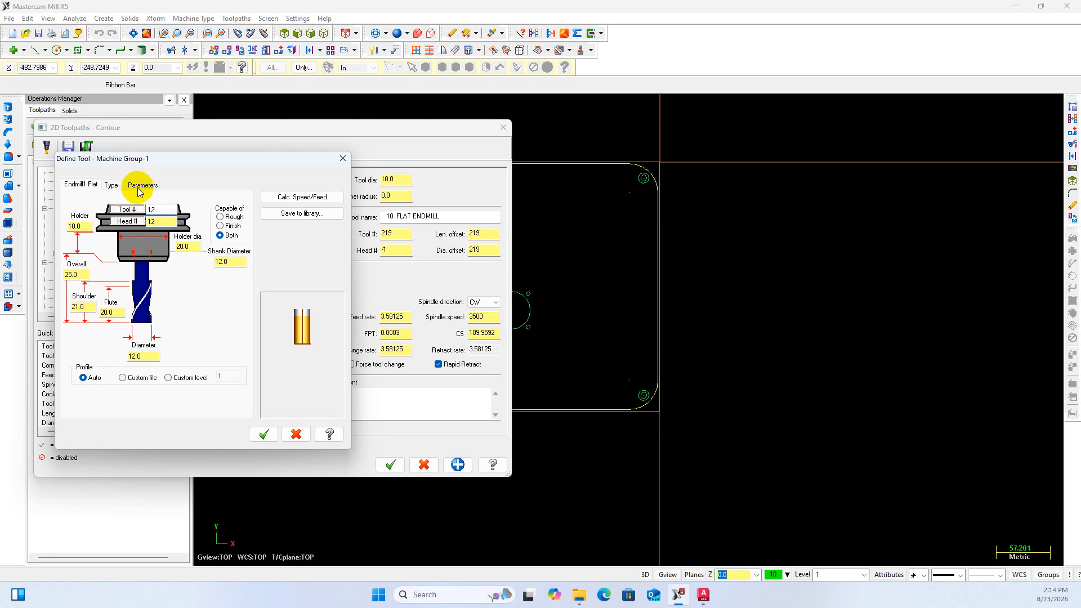
{"action": "left_click", "coordinate": [140, 191]}
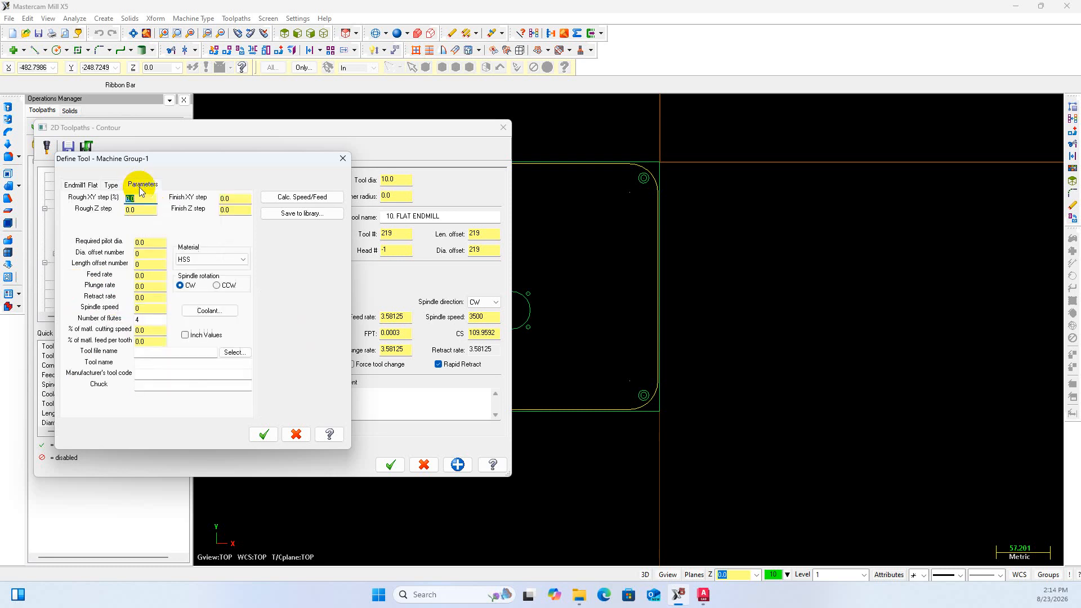
{"action": "left_click", "coordinate": [142, 264]}
{"action": "type", "text": "12"}
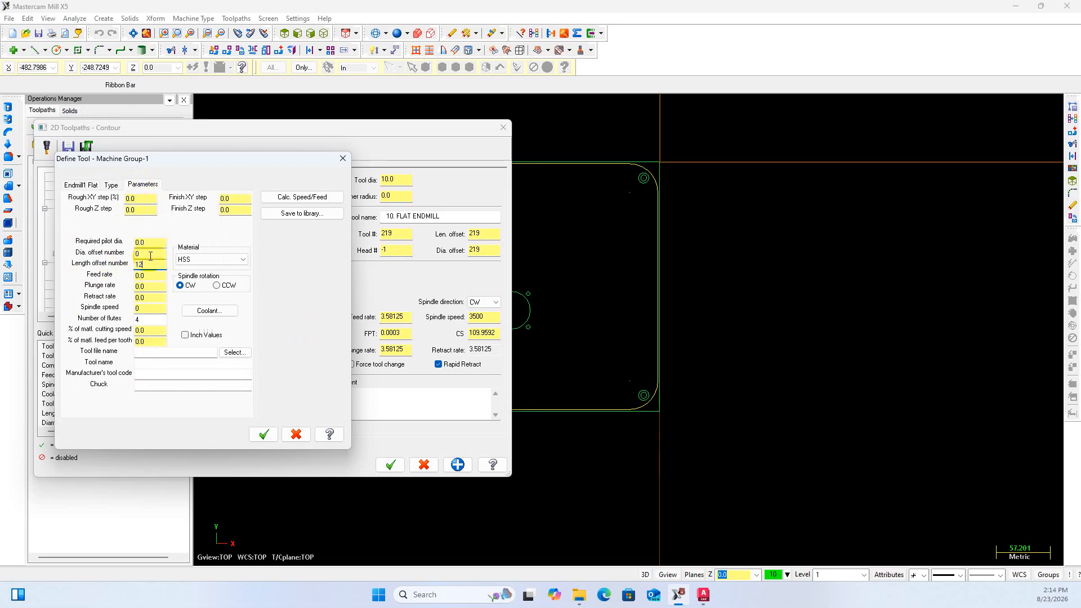
{"action": "left_click", "coordinate": [113, 253]}
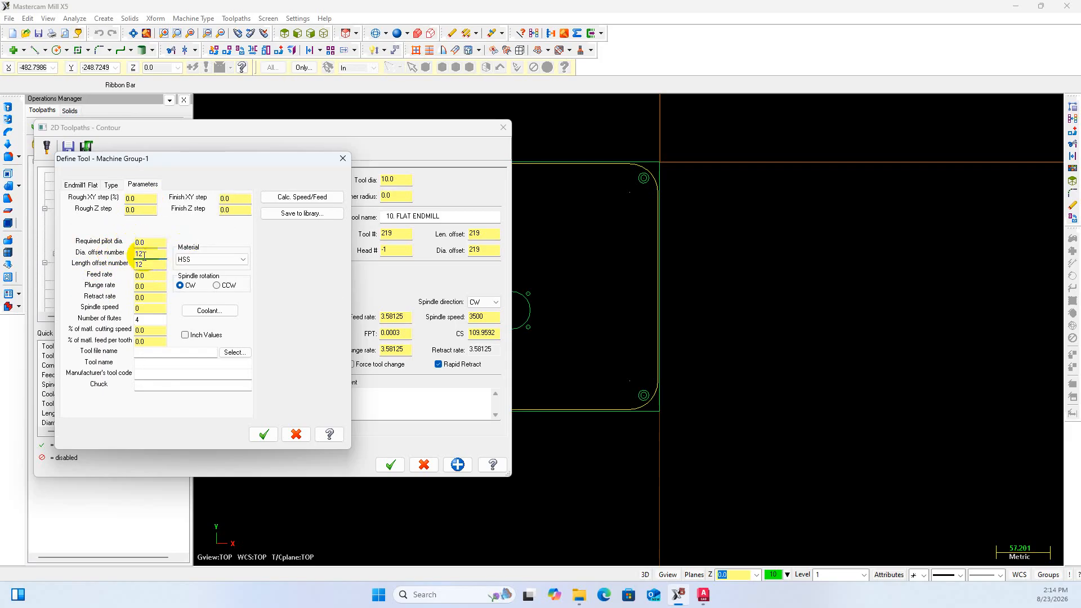
{"action": "left_click", "coordinate": [265, 435]}
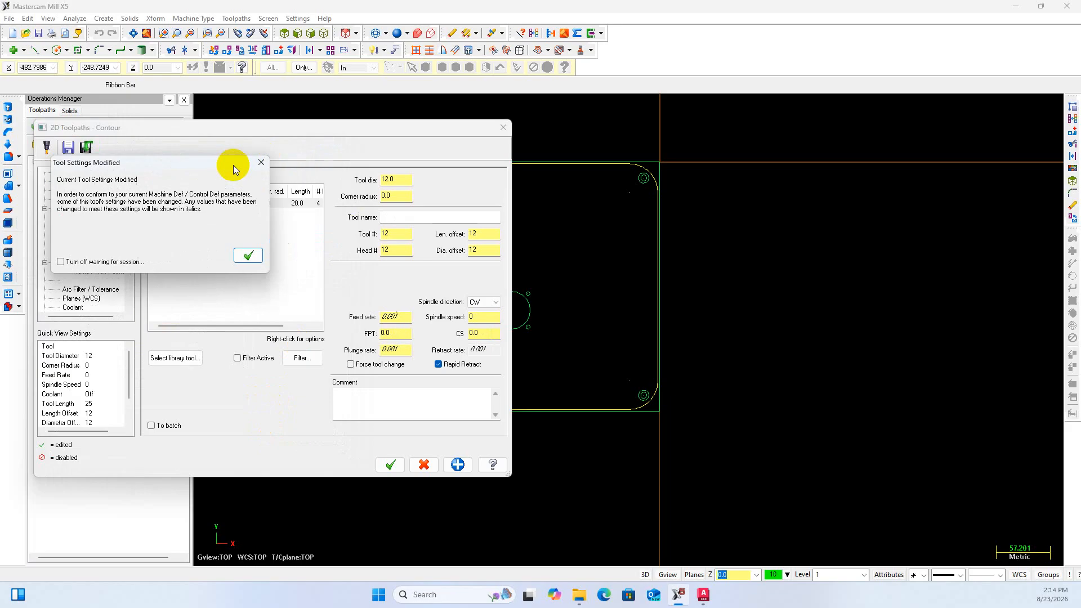
{"action": "left_click", "coordinate": [249, 257]}
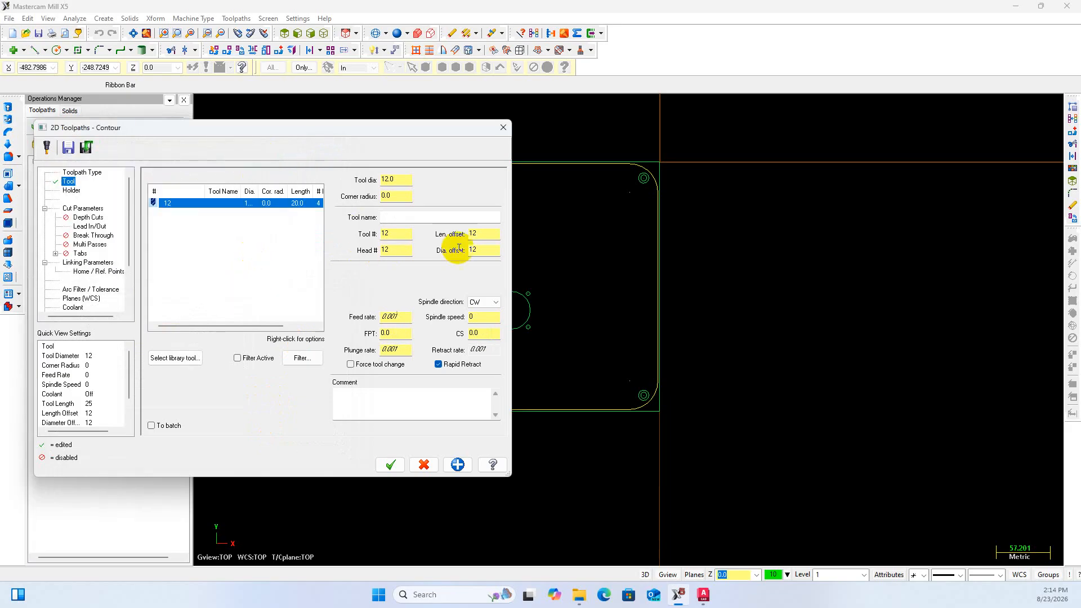
Set the contour toolpath's spindle speed to 4500, feed rate to 1500 and plunge rate to 2000
{"action": "left_click", "coordinate": [477, 318]}
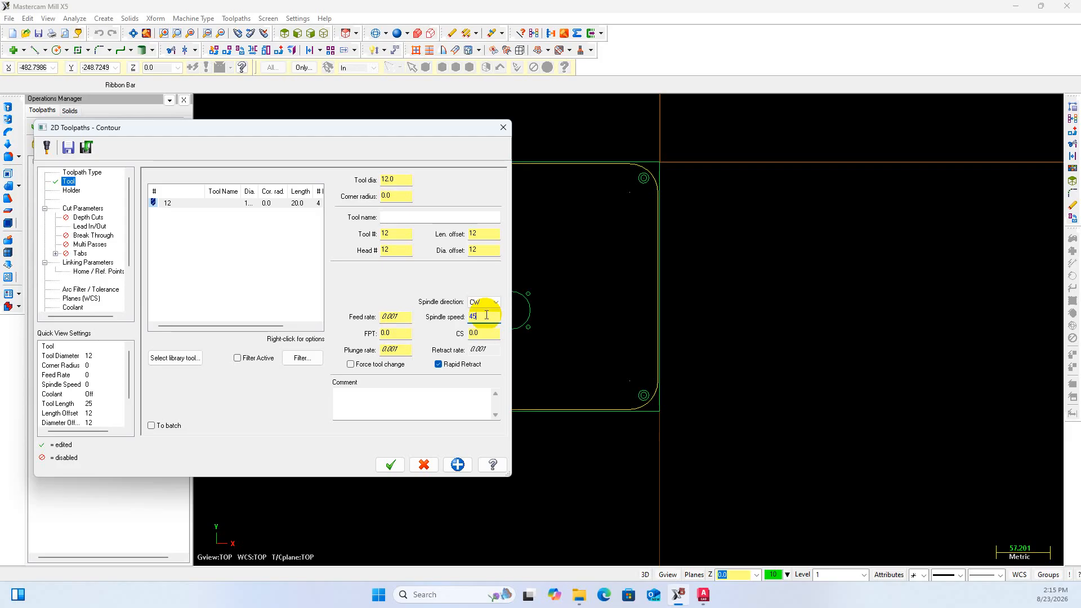
{"action": "left_click", "coordinate": [394, 317]}
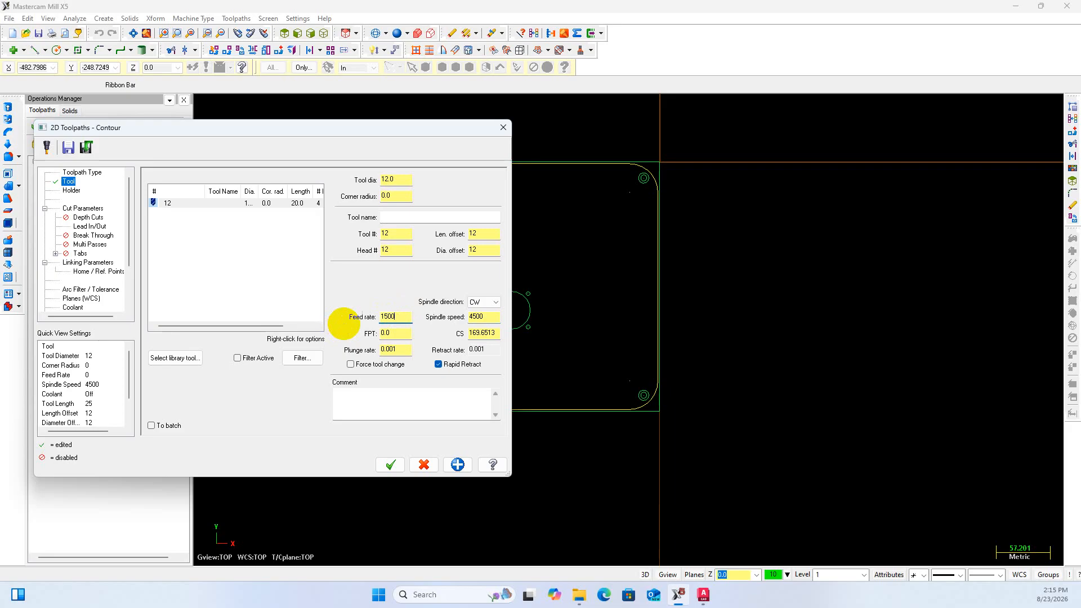
{"action": "left_click", "coordinate": [401, 349]}
{"action": "type", "text": "200"}
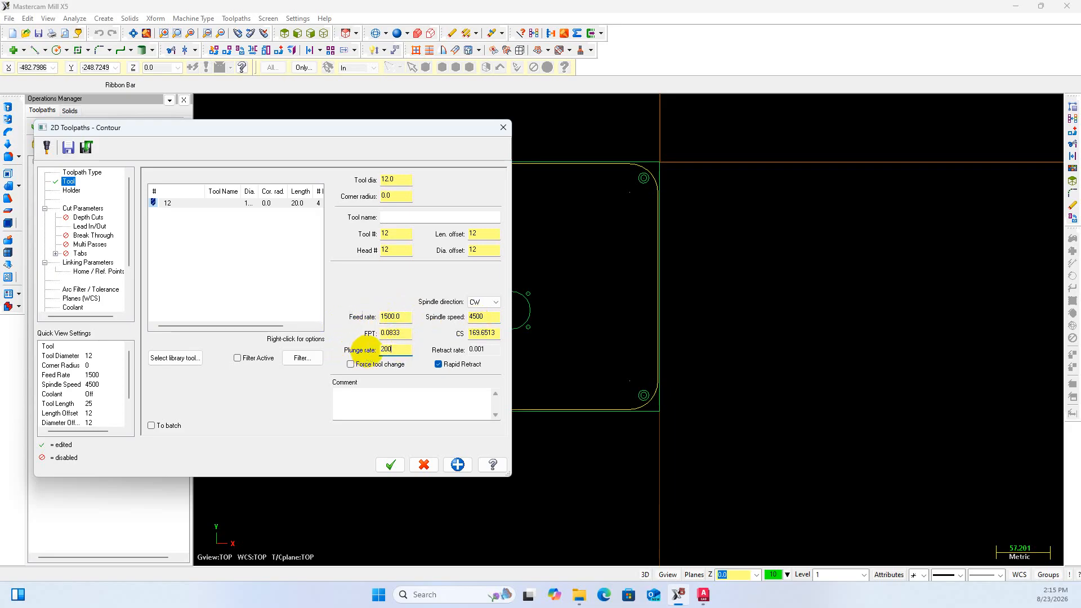
{"action": "type", "text": "0"}
Set the contour's stock to leave on walls to 0.1 mm in the cut parameters
{"action": "left_click", "coordinate": [83, 208]}
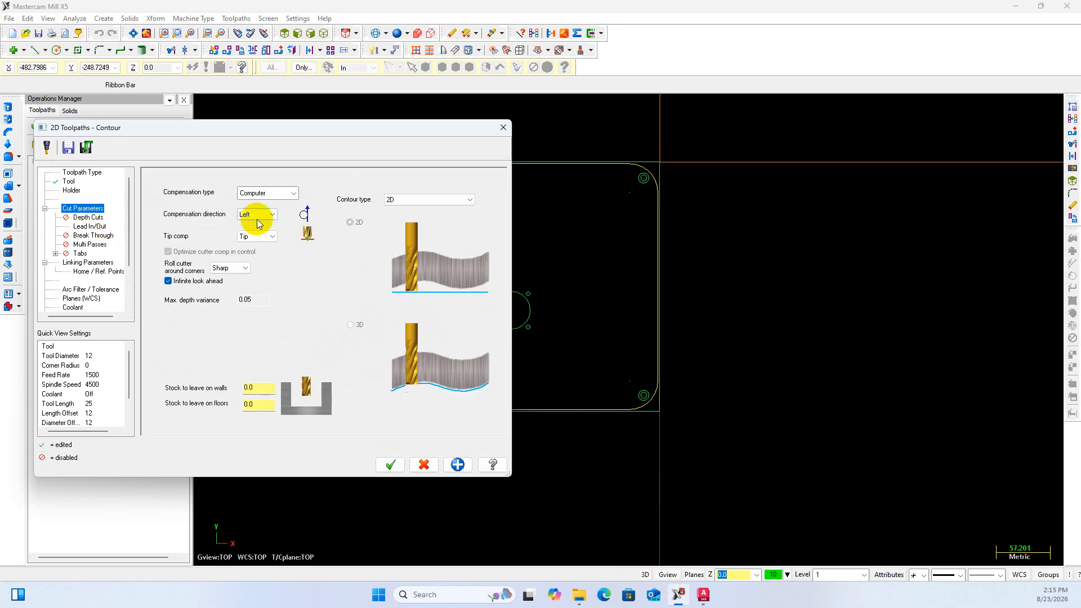
{"action": "left_click_drag", "start_coordinate": [265, 385], "coordinate": [200, 389]}
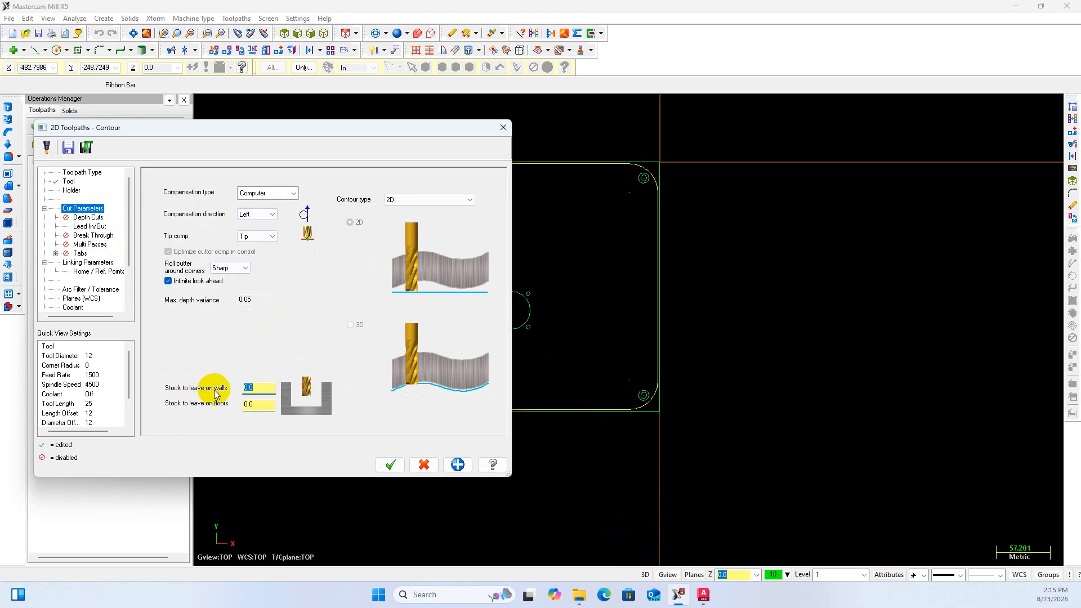
{"action": "left_click", "coordinate": [250, 403]}
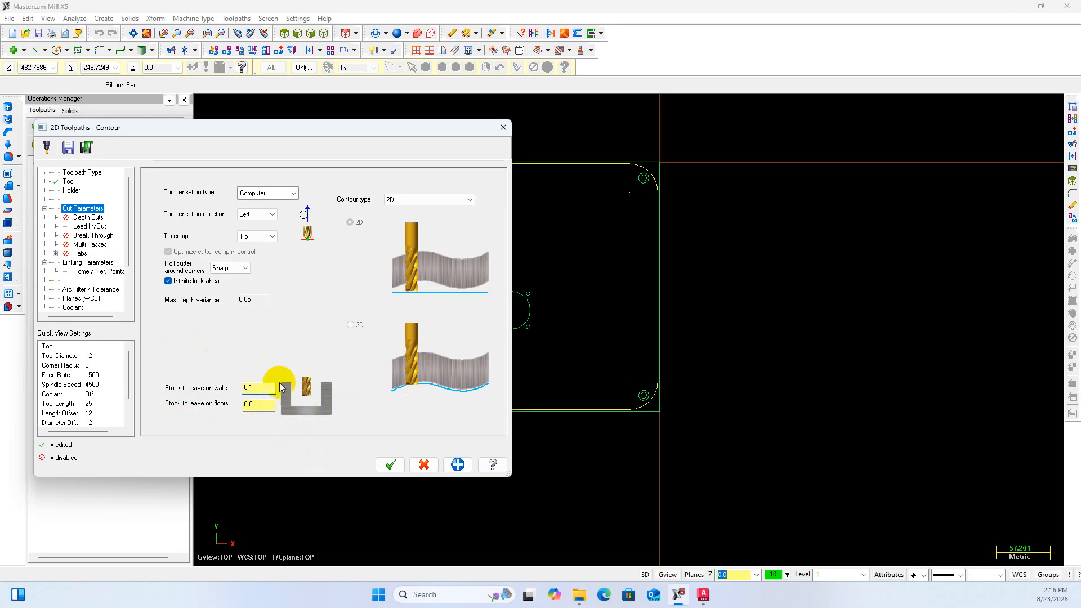
{"action": "left_click", "coordinate": [528, 324]}
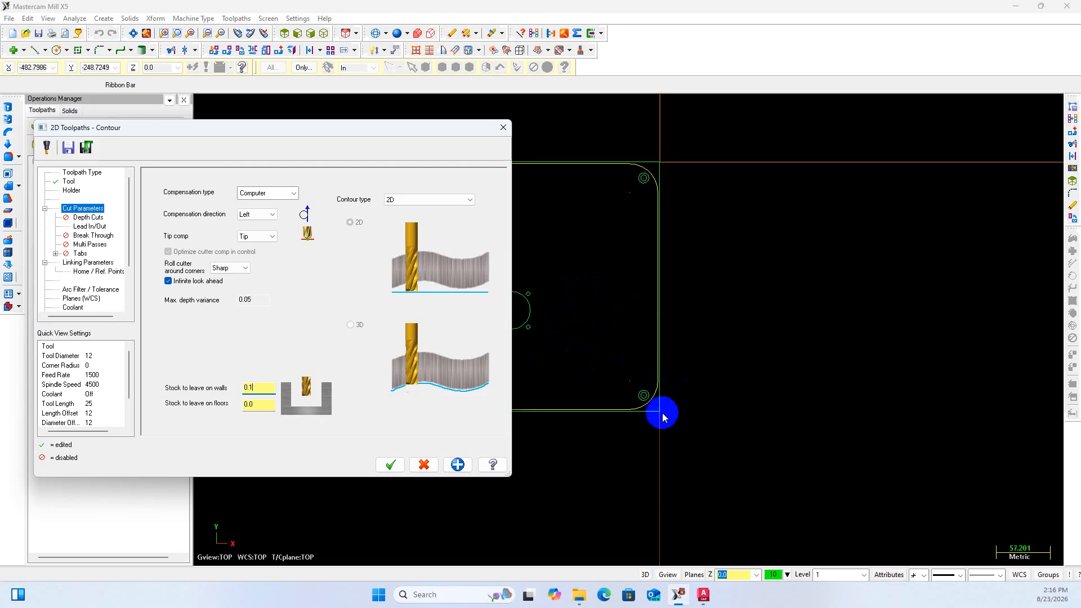
Enable depth cuts for the contour with a maximum rough step of 5 mm and a finish step of 0
{"action": "left_click", "coordinate": [88, 218]}
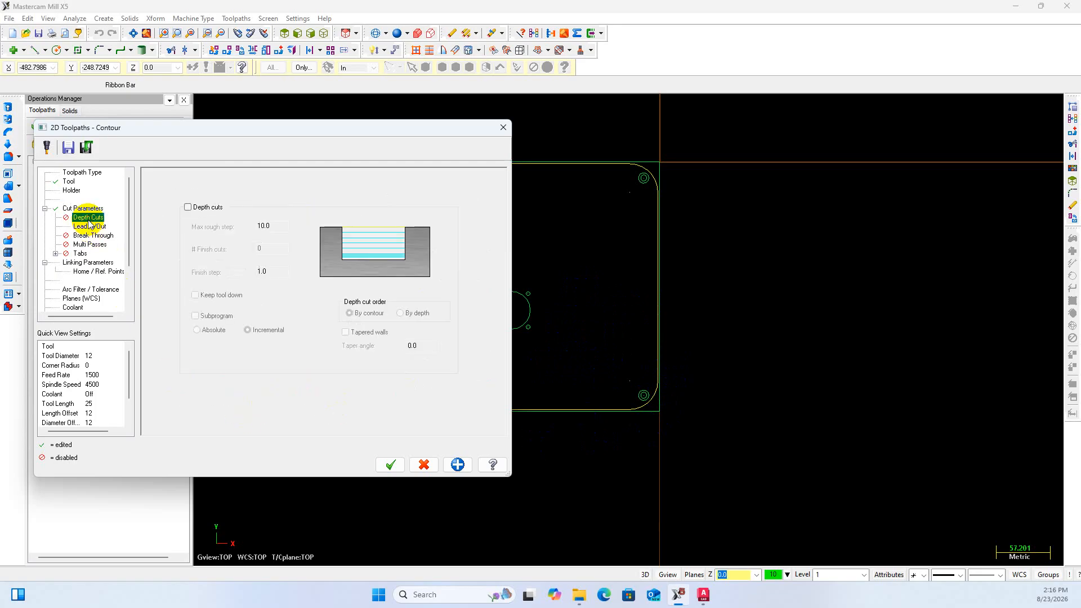
{"action": "left_click", "coordinate": [188, 207]}
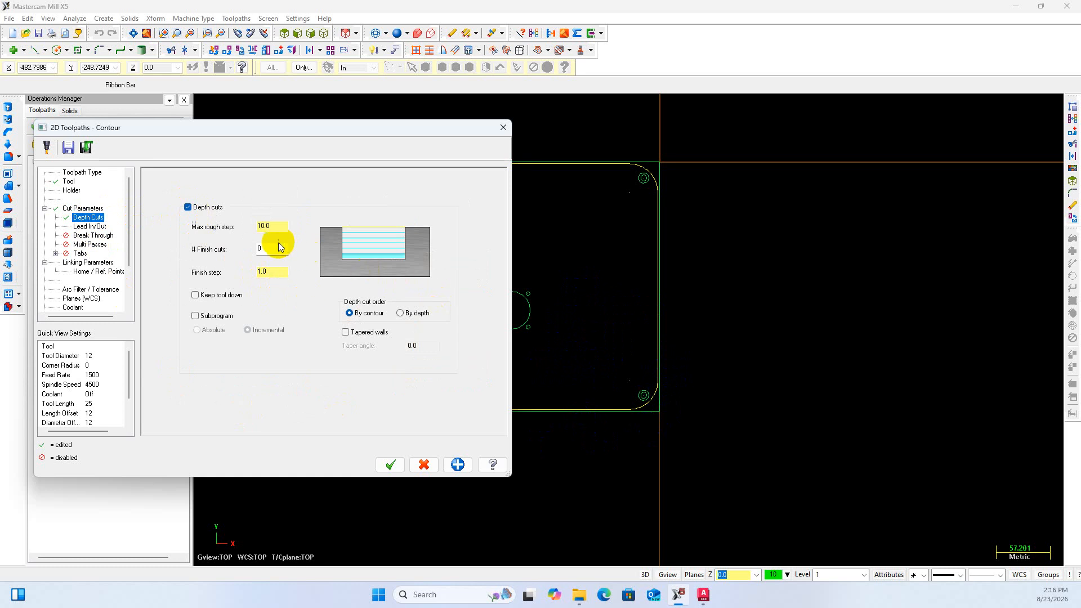
{"action": "left_click_drag", "start_coordinate": [276, 228], "coordinate": [234, 228]}
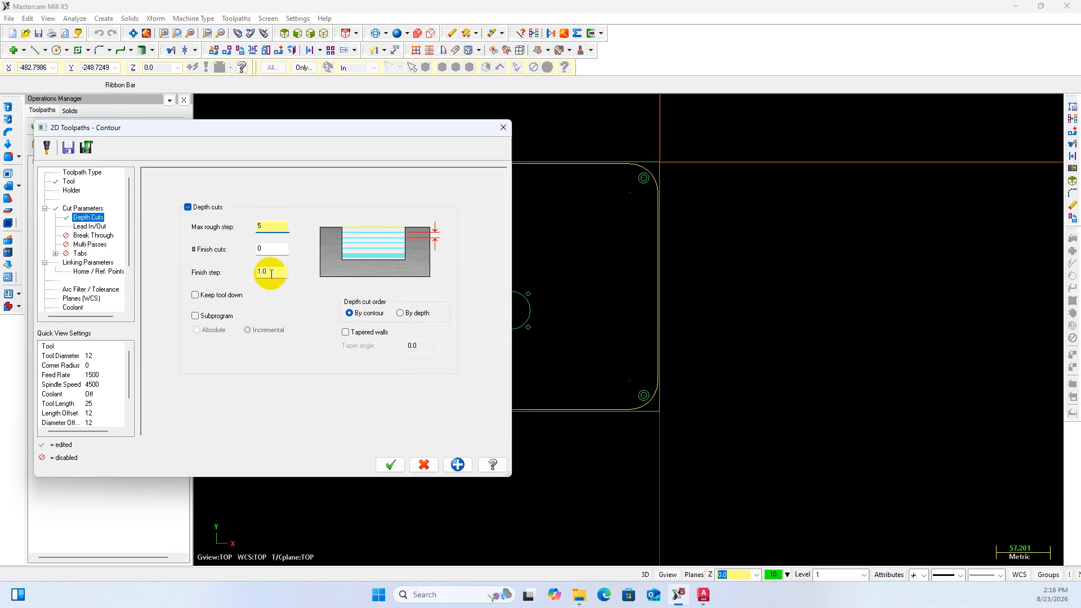
{"action": "left_click_drag", "start_coordinate": [255, 272], "coordinate": [283, 271]}
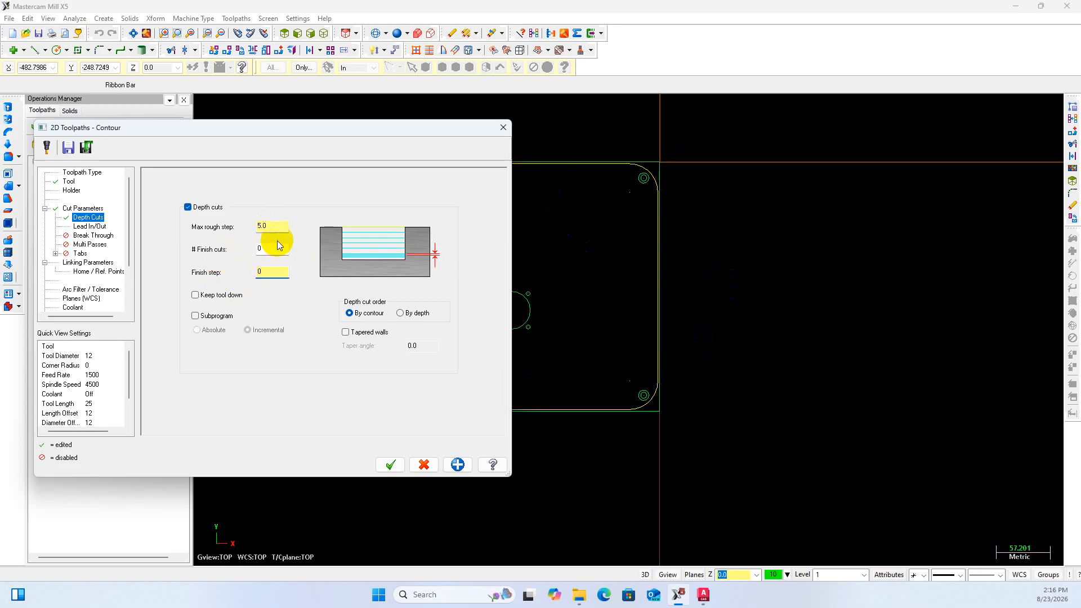
Set the contour's lead-in entry line length to 5 mm and arc radius to 4 mm, and accept the toolpath parameters
{"action": "left_click", "coordinate": [99, 227]}
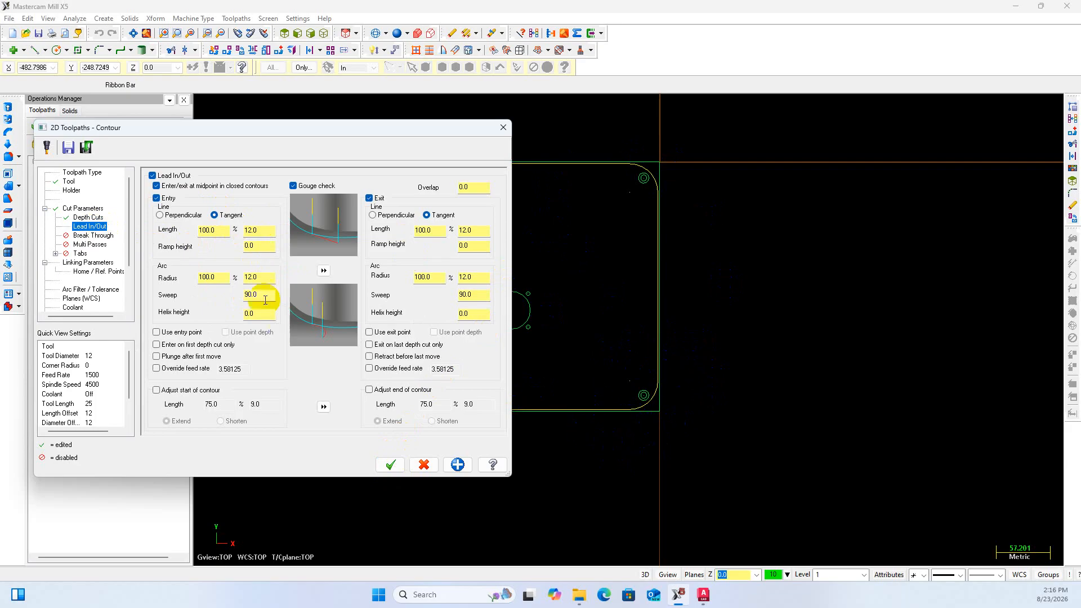
{"action": "left_click", "coordinate": [259, 231]}
{"action": "left_click_drag", "start_coordinate": [259, 231], "coordinate": [210, 234]}
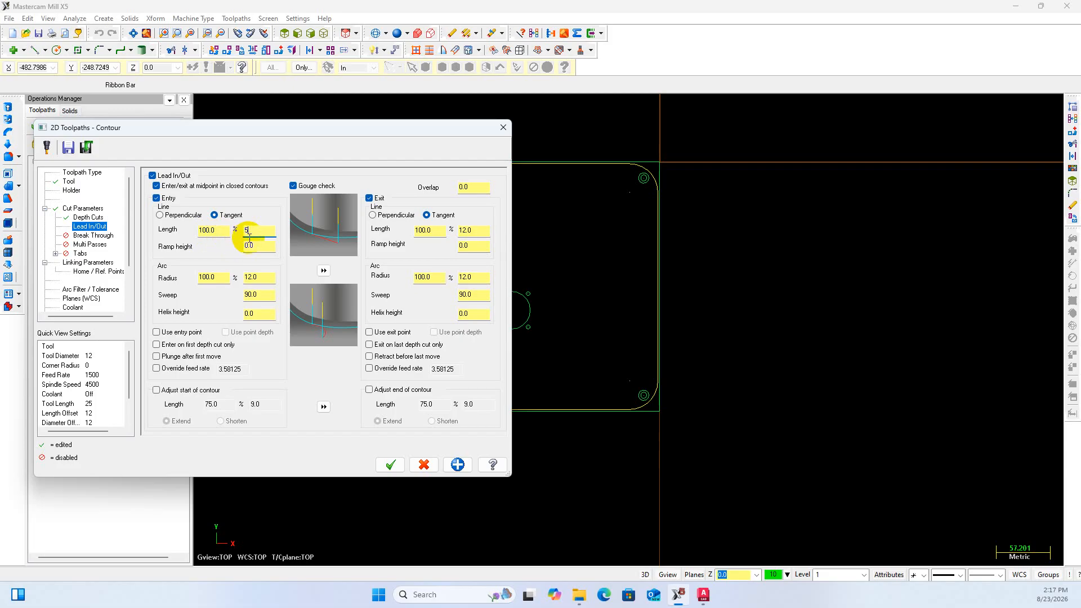
{"action": "type", "text": "5"}
{"action": "left_click_drag", "start_coordinate": [268, 278], "coordinate": [202, 279]}
{"action": "type", "text": "4"}
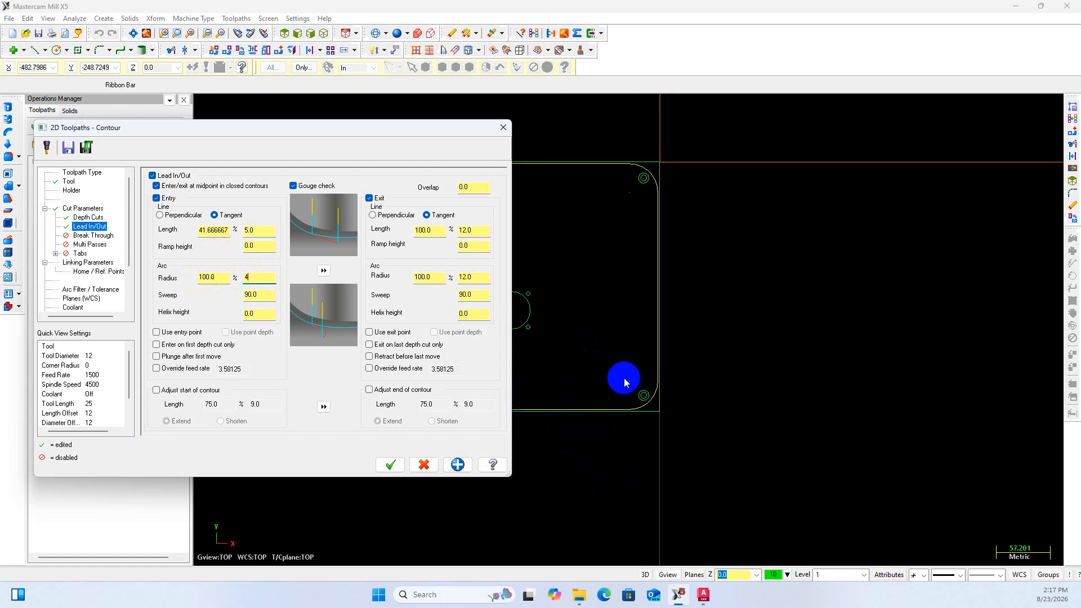
{"action": "left_click", "coordinate": [388, 471]}
{"action": "scroll", "coordinate": [827, 277], "scroll_direction": "down", "scroll_amount": 2}
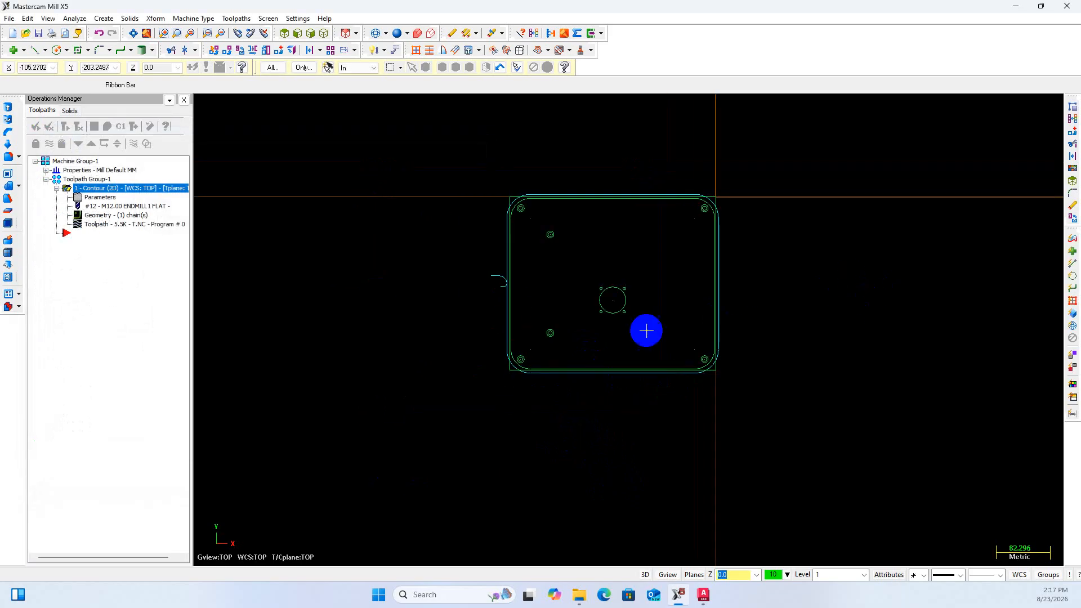
Reopen the contour's parameters and copy the lead-in entry line and arc settings to the exit
{"action": "left_click", "coordinate": [98, 198]}
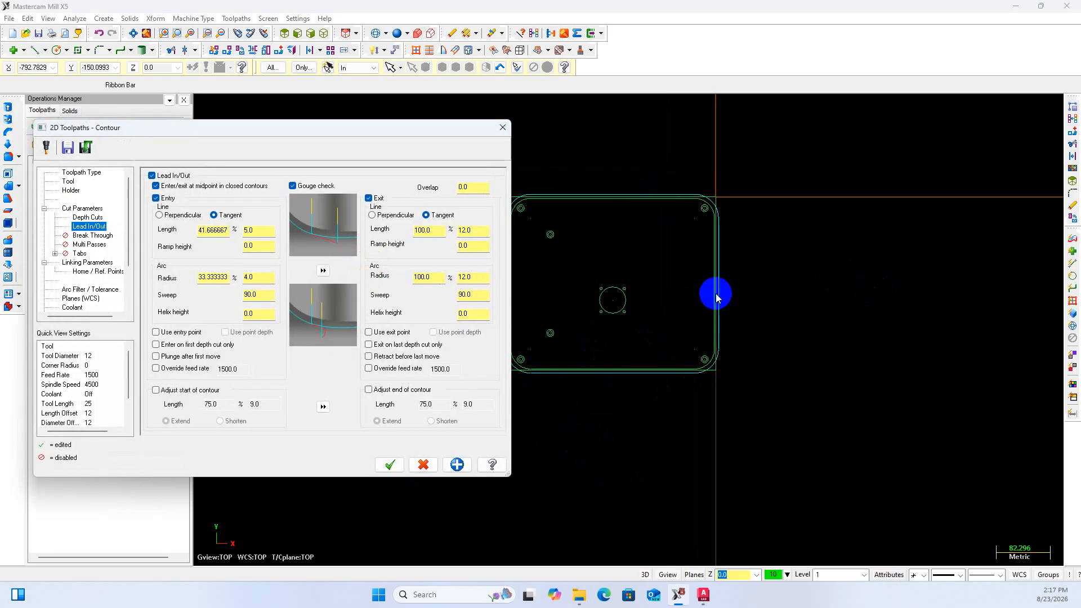
{"action": "left_click", "coordinate": [390, 464]}
{"action": "scroll", "coordinate": [839, 277], "scroll_direction": "down", "scroll_amount": 1}
{"action": "scroll", "coordinate": [548, 207], "scroll_direction": "up", "scroll_amount": 2}
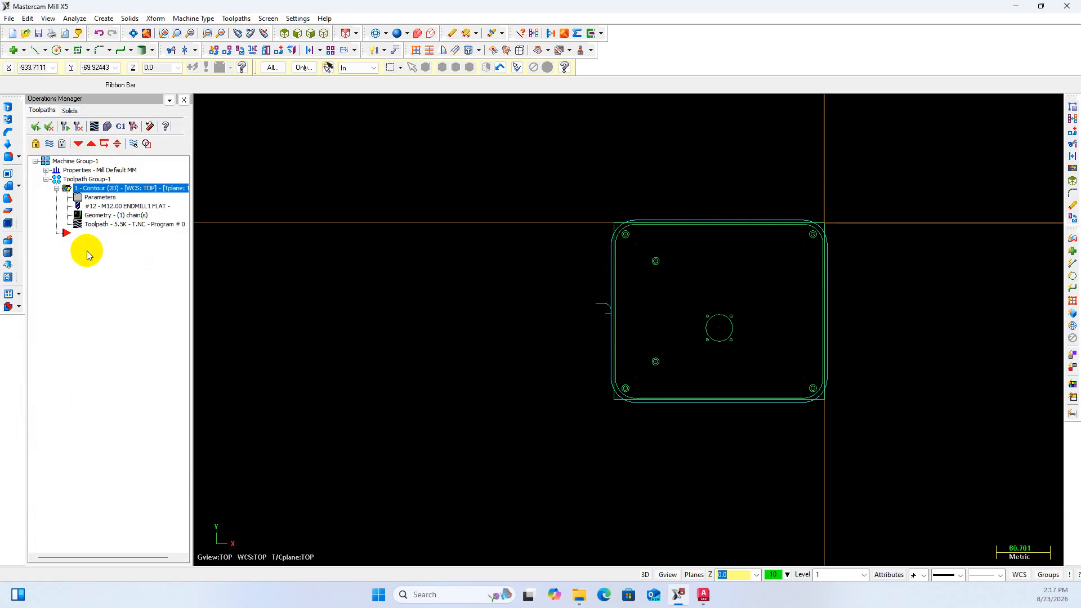
{"action": "left_click", "coordinate": [99, 197]}
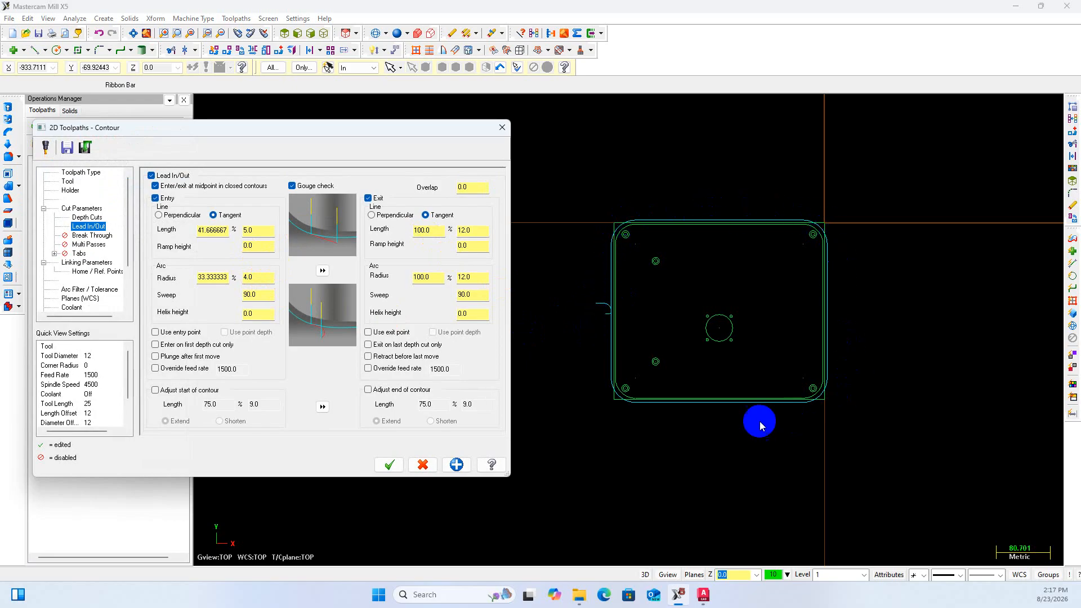
{"action": "left_click", "coordinate": [323, 271]}
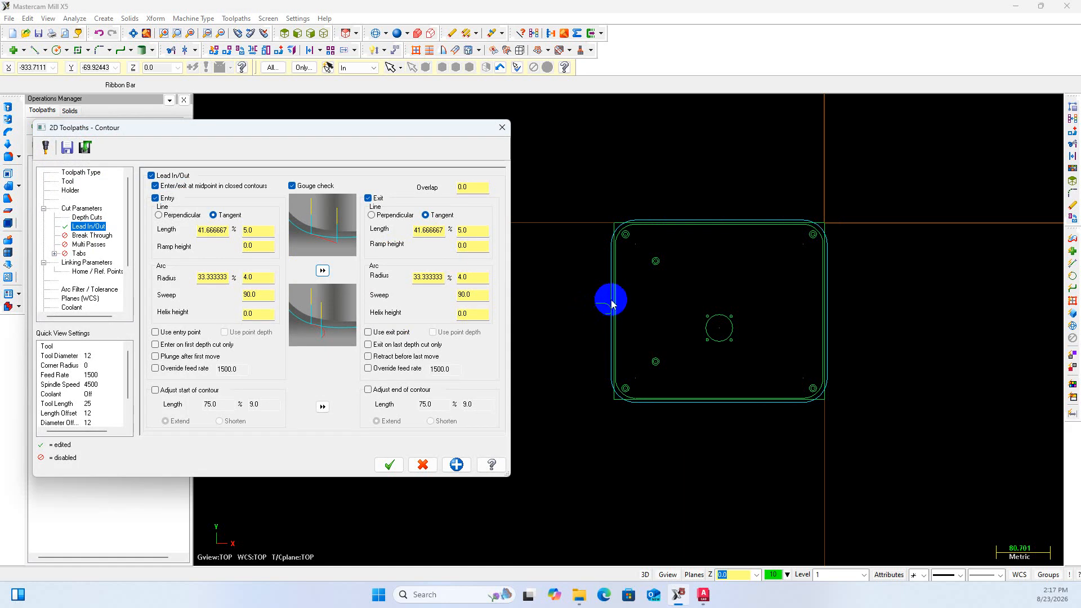
{"action": "left_click", "coordinate": [322, 272]}
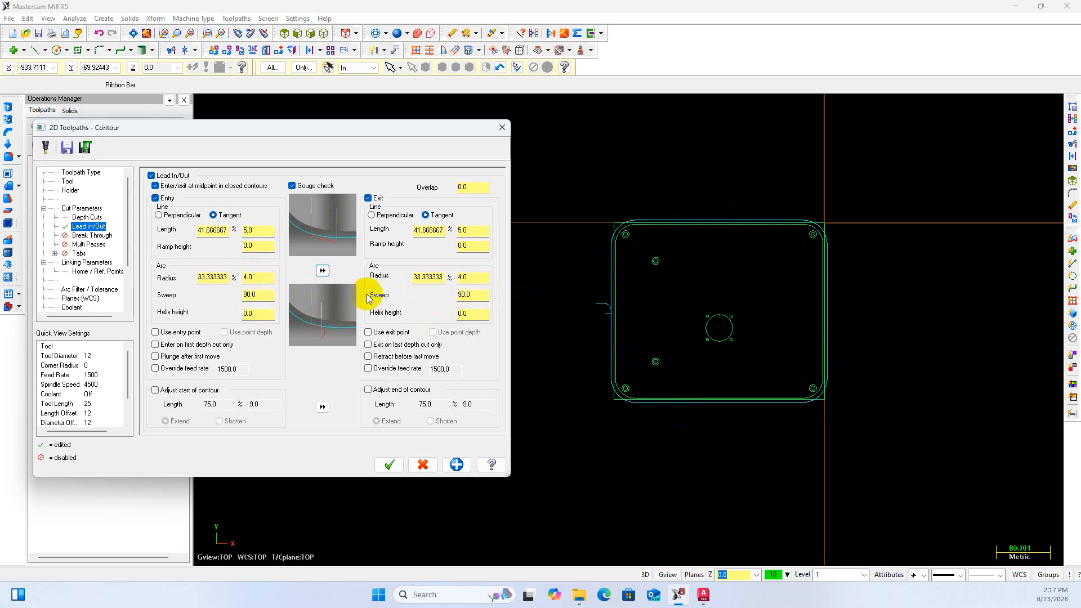
Set the entry line length and arc radius to 0, copy them to the exit, and regenerate the contour toolpath
{"action": "double_click", "coordinate": [251, 231]}
{"action": "type", "text": "0"}
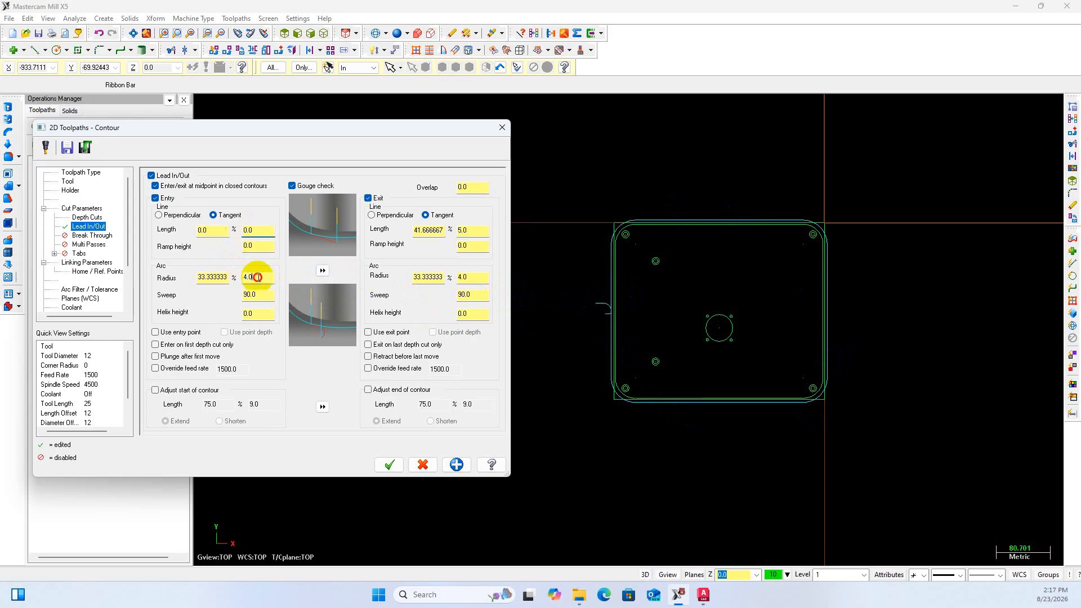
{"action": "double_click", "coordinate": [254, 277]}
{"action": "type", "text": "0"}
{"action": "left_click", "coordinate": [322, 270]}
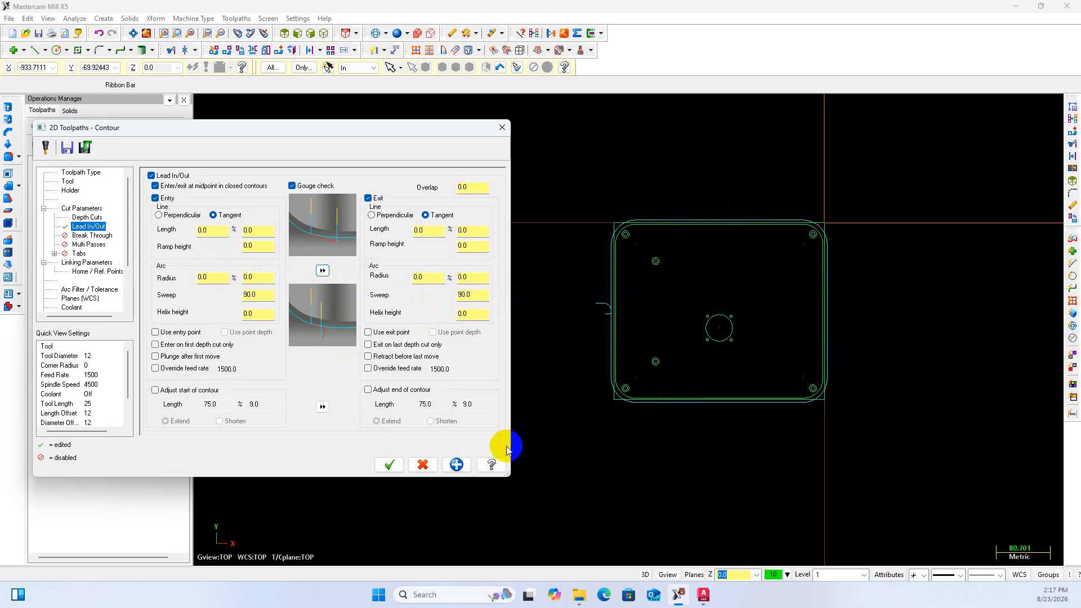
{"action": "left_click", "coordinate": [389, 465]}
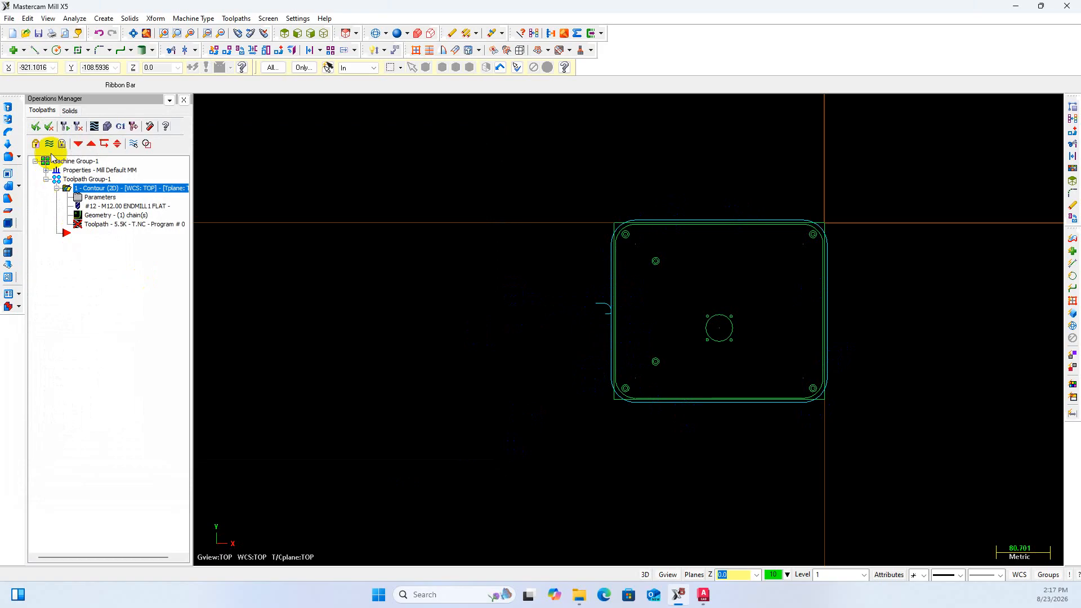
{"action": "left_click", "coordinate": [64, 125]}
{"action": "scroll", "coordinate": [639, 323], "scroll_direction": "up", "scroll_amount": 2}
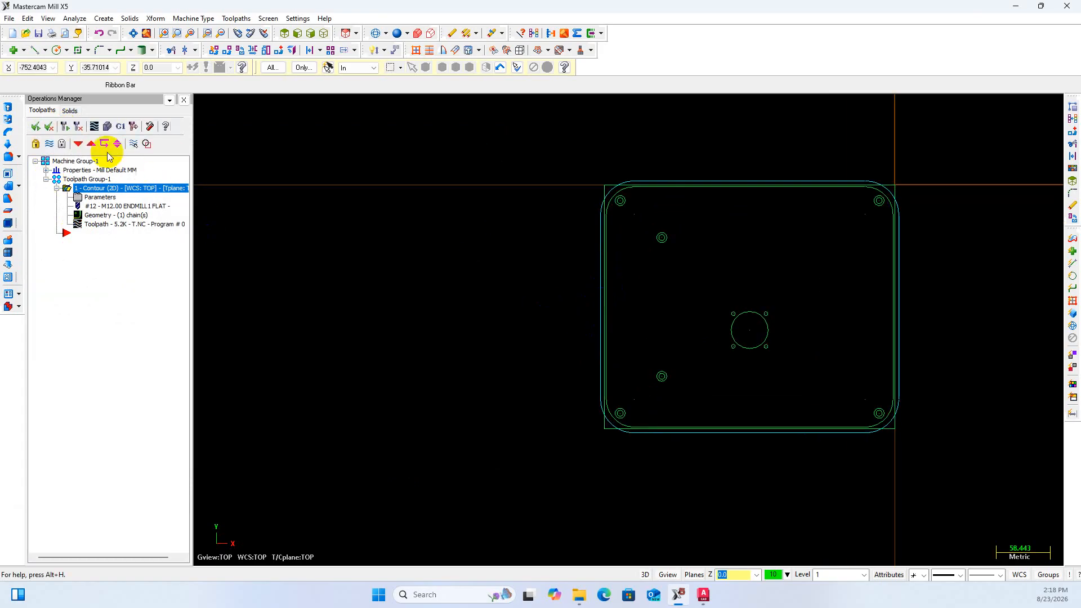
Backplot the contour toolpath with the tool displayed to examine where it enters at the plate's edge
{"action": "left_click", "coordinate": [94, 126]}
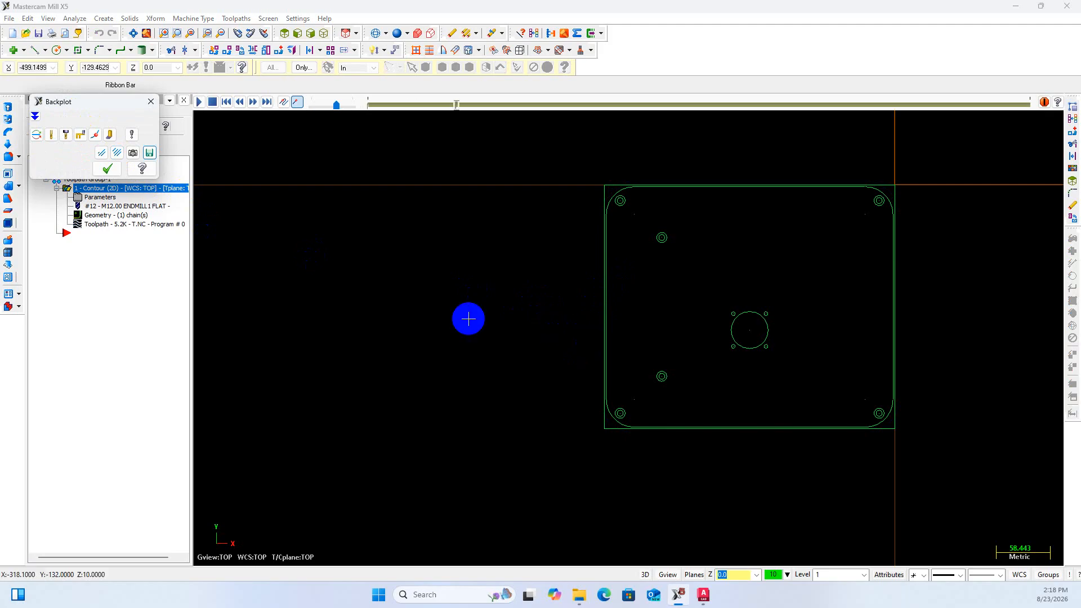
{"action": "left_click", "coordinate": [51, 135]}
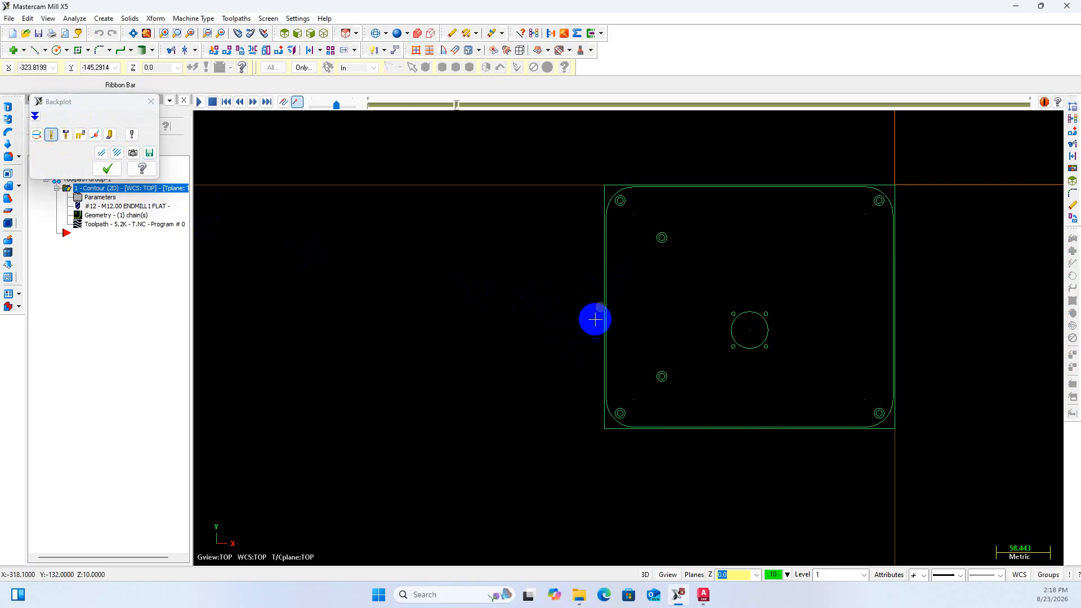
{"action": "scroll", "coordinate": [593, 315], "scroll_direction": "up", "scroll_amount": 2}
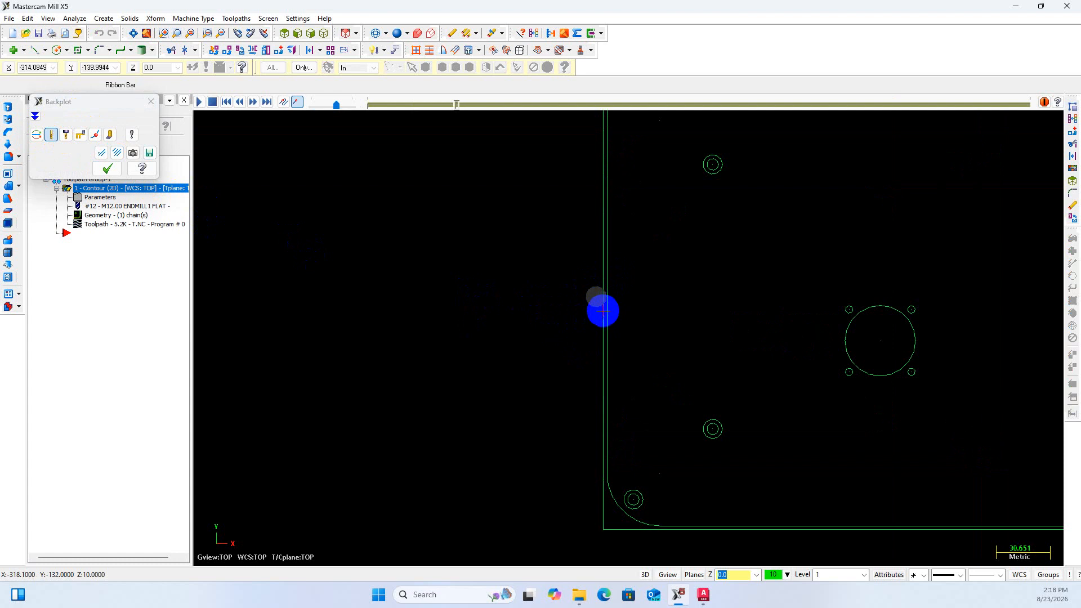
{"action": "scroll", "coordinate": [603, 311], "scroll_direction": "down", "scroll_amount": 1}
{"action": "left_click", "coordinate": [108, 169]}
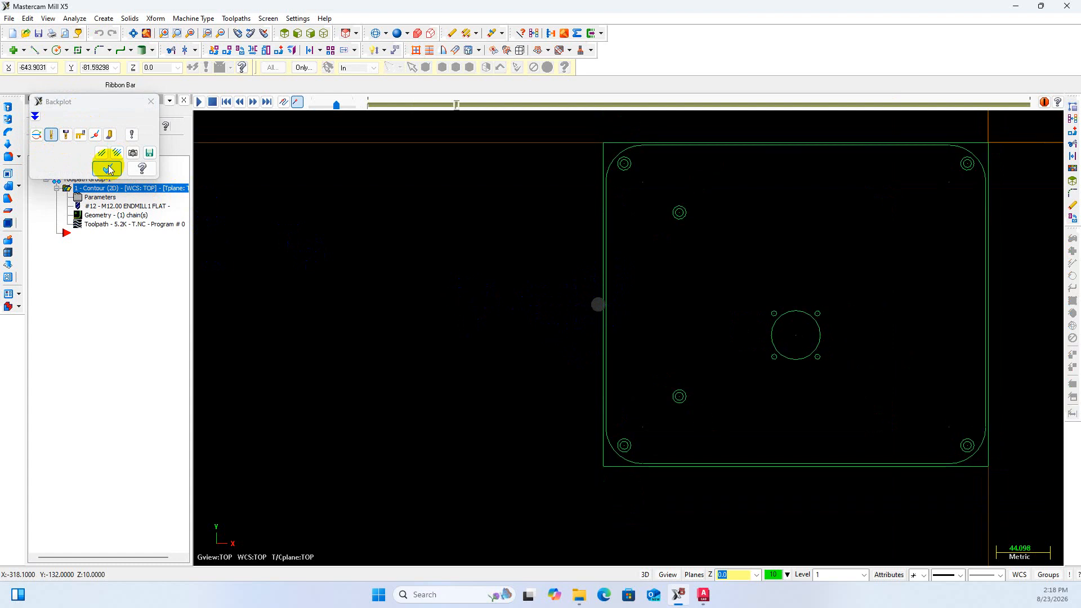
Set the contour's entry line length to 5 mm and arc radius to 4 mm, and copy both to the exit
{"action": "left_click", "coordinate": [95, 198]}
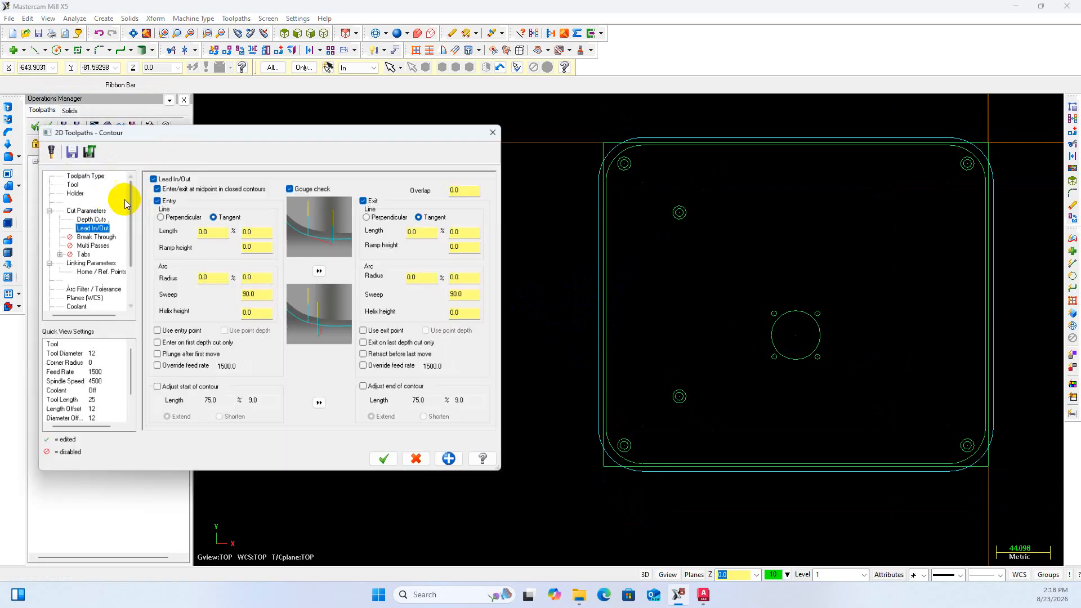
{"action": "double_click", "coordinate": [255, 232]}
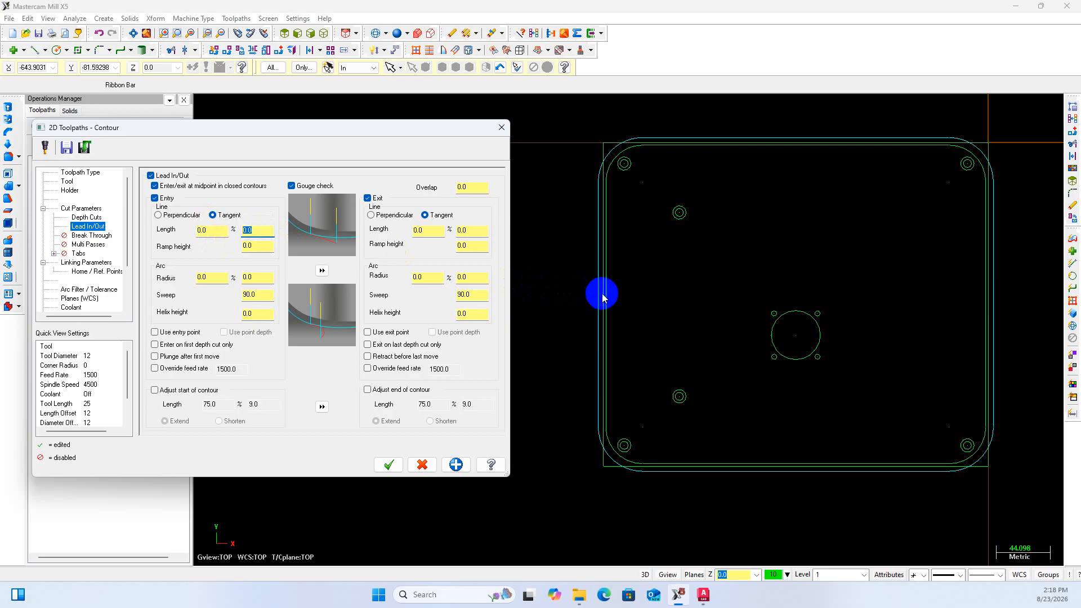
{"action": "type", "text": "5"}
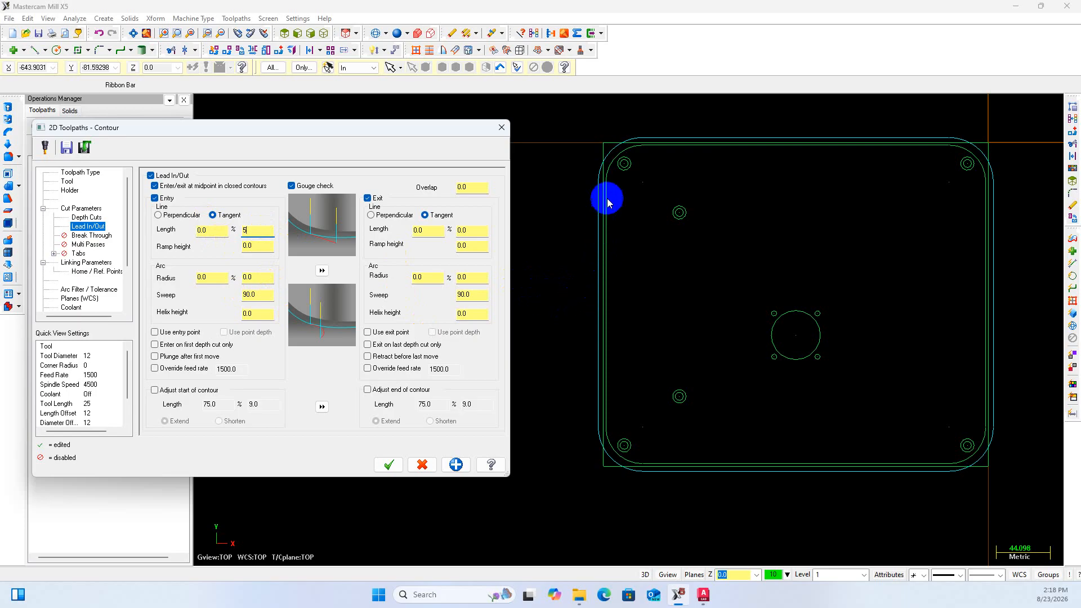
{"action": "left_click", "coordinate": [264, 277]}
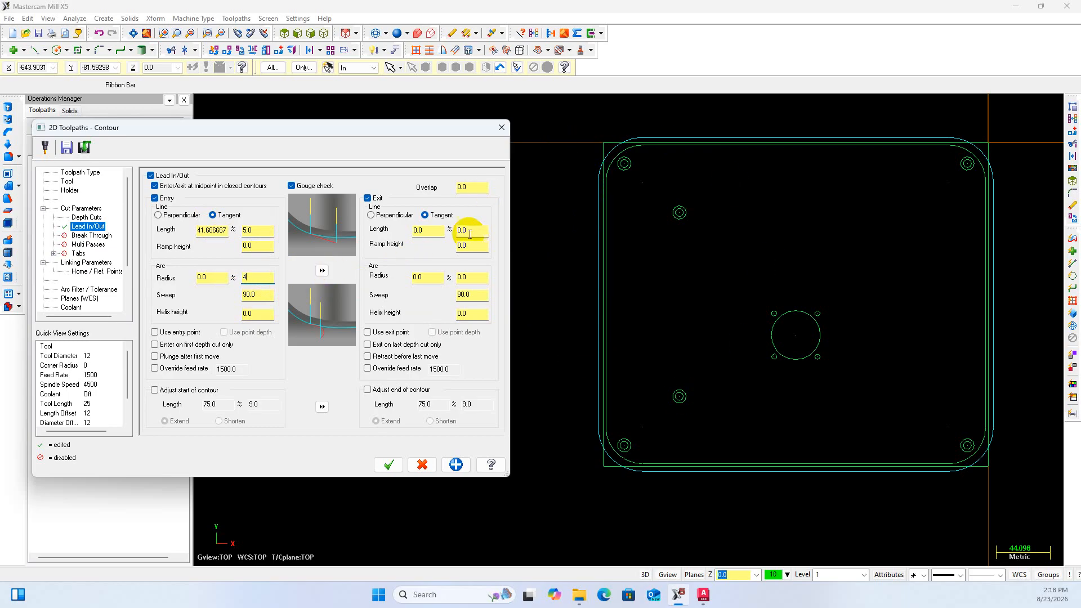
{"action": "left_click", "coordinate": [322, 271]}
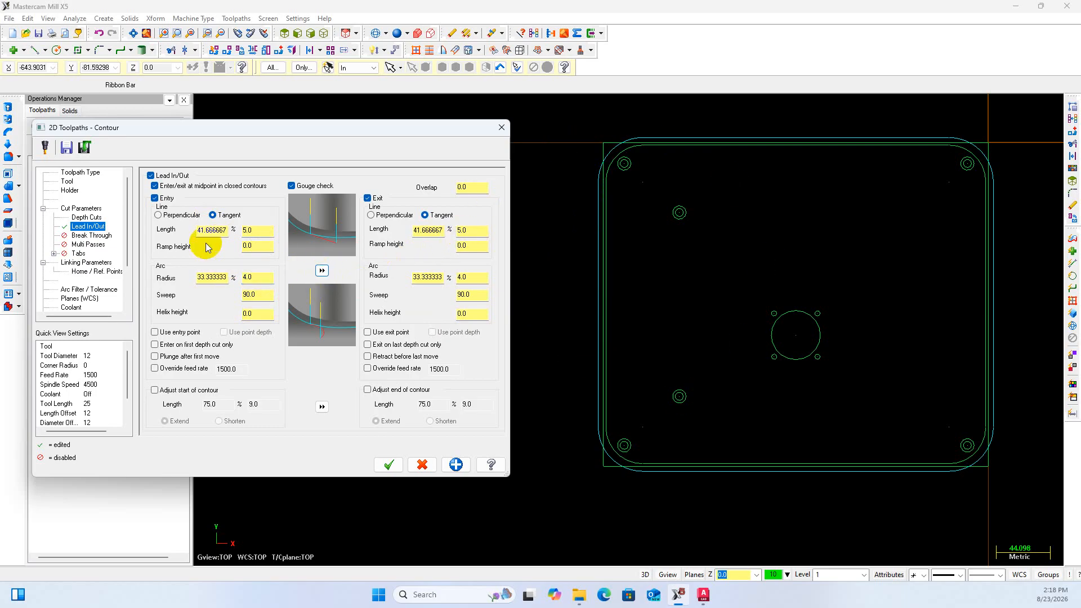
Switch the contour's retract, feed plane and depth to absolute values in the linking parameters
{"action": "left_click", "coordinate": [82, 246]}
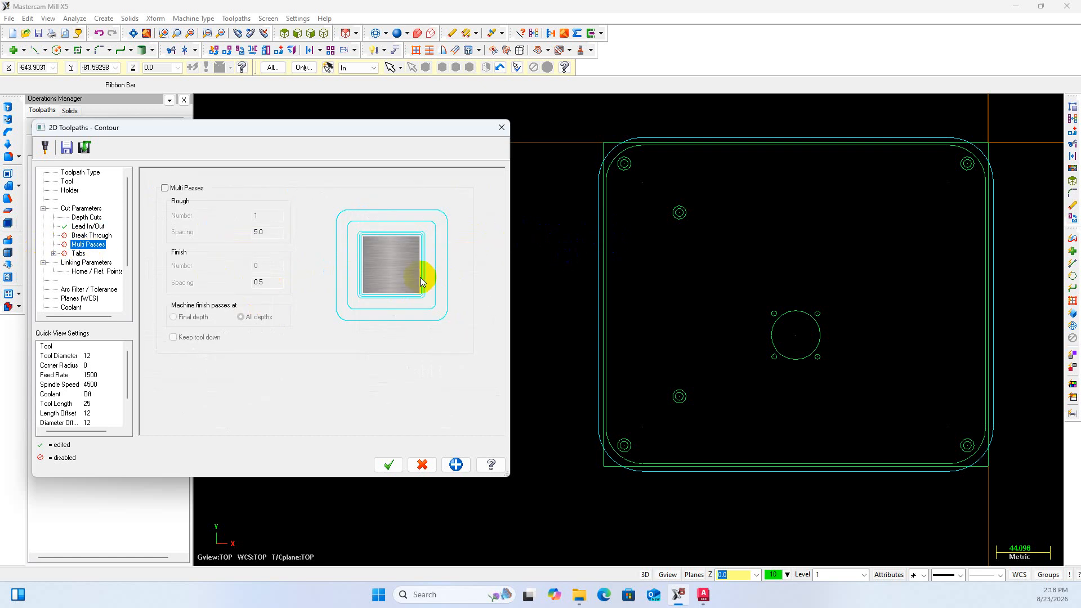
{"action": "left_click", "coordinate": [86, 263]}
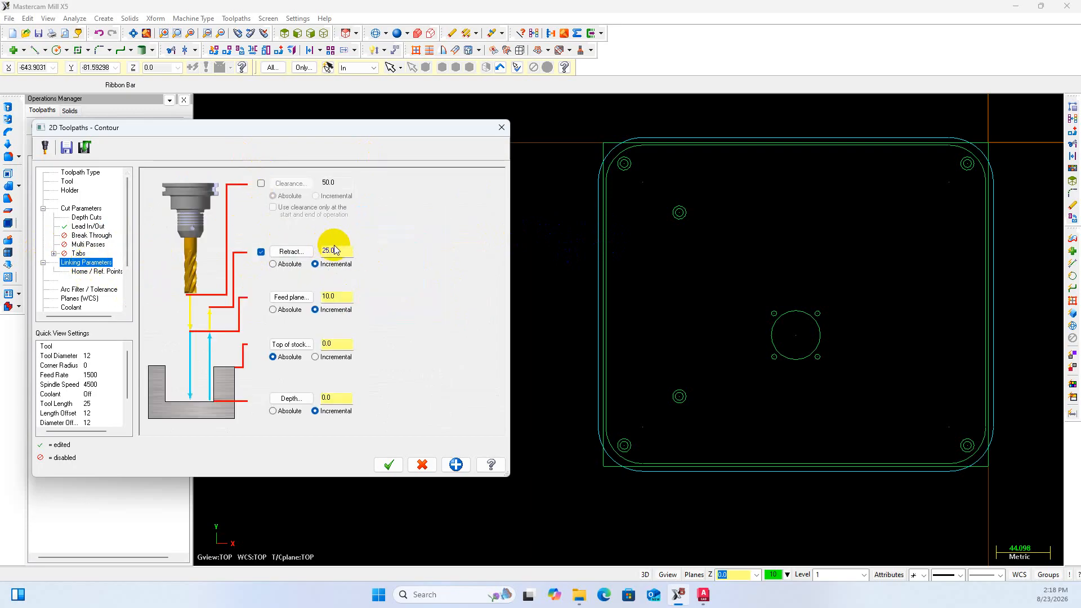
{"action": "left_click", "coordinate": [273, 264]}
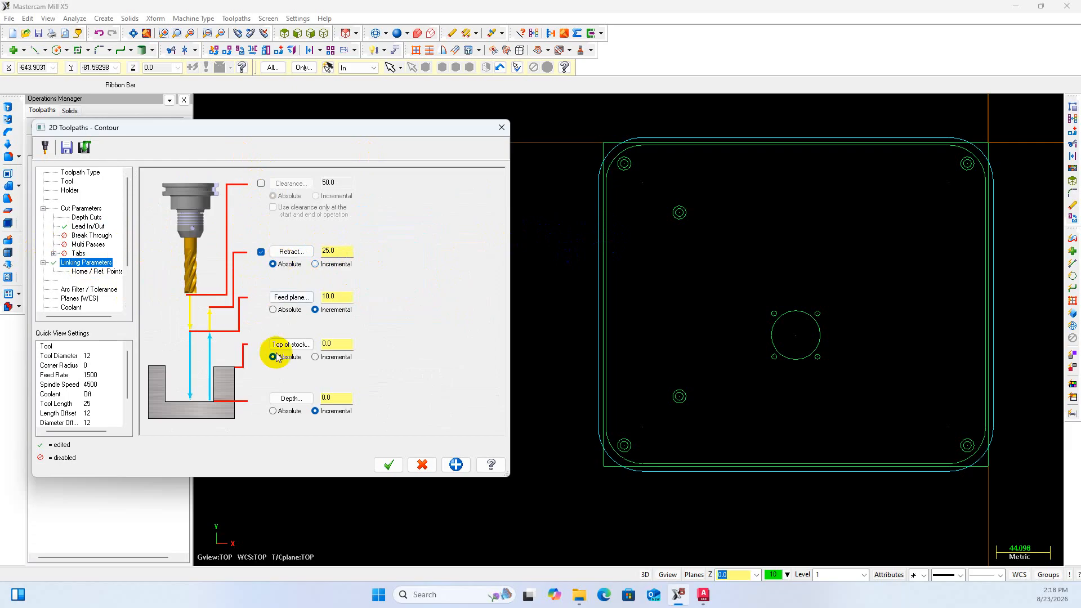
{"action": "left_click", "coordinate": [291, 312]}
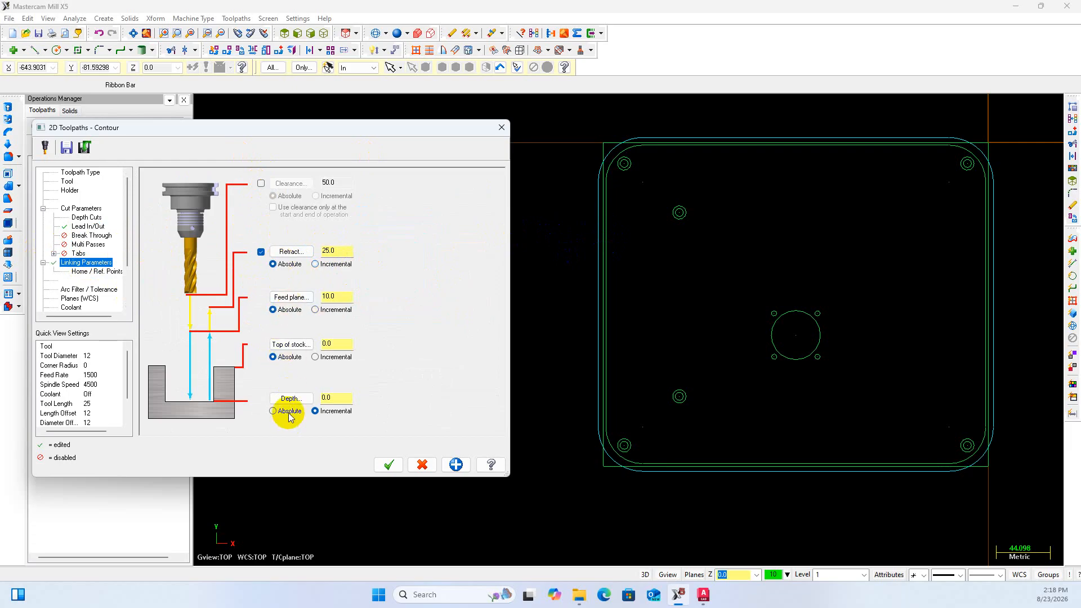
{"action": "double_click", "coordinate": [340, 252]}
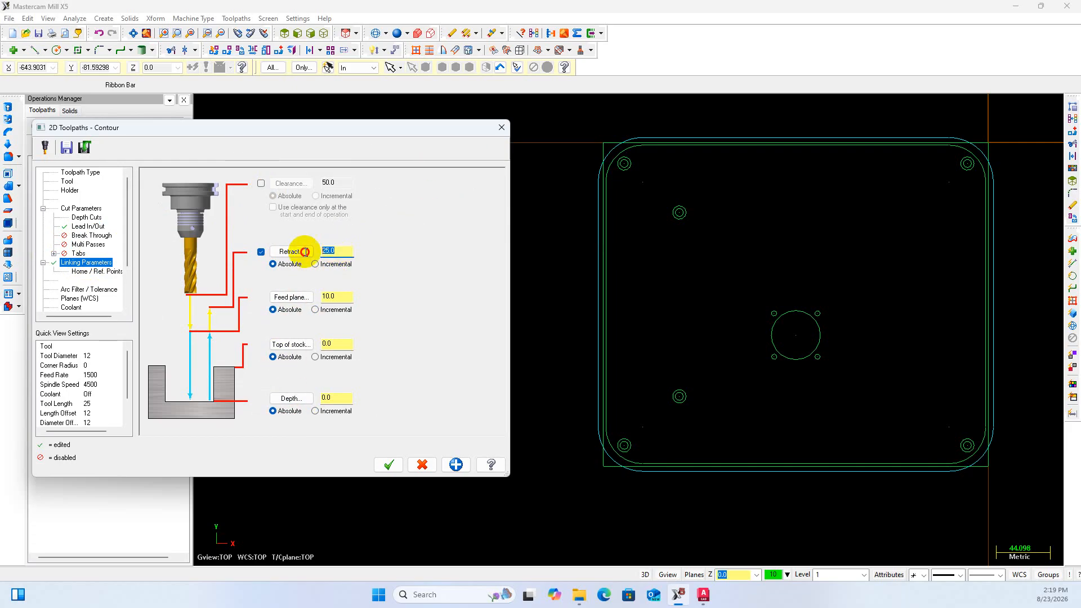
{"action": "double_click", "coordinate": [337, 295]}
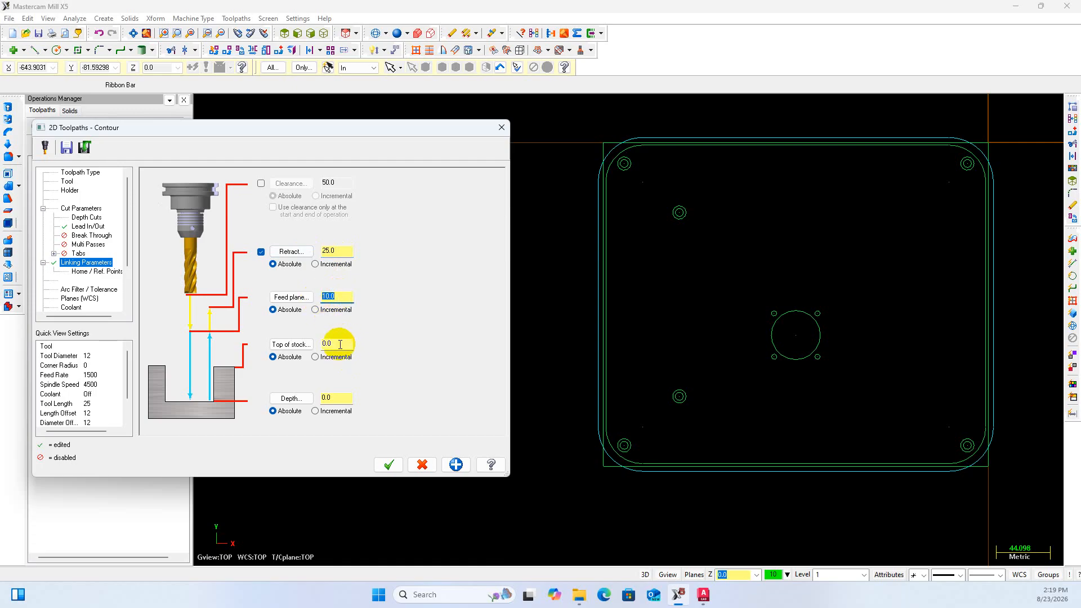
Check the plate's thickness in the AutoCAD drawing, return to Mastercam, and set the contour's depth to -15.2 mm
{"action": "left_click", "coordinate": [334, 393]}
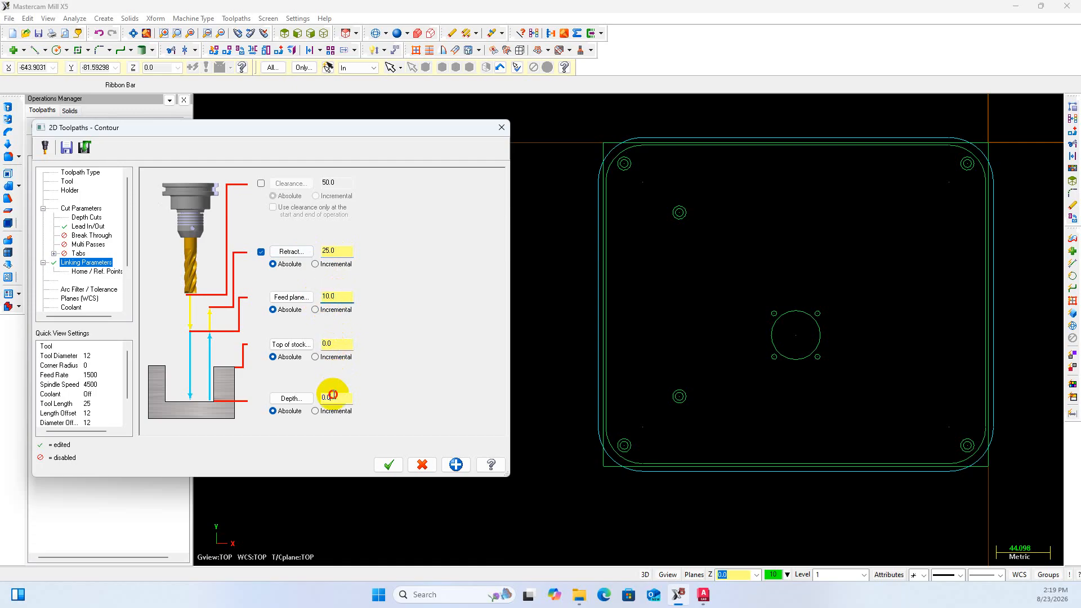
{"action": "left_click", "coordinate": [703, 595]}
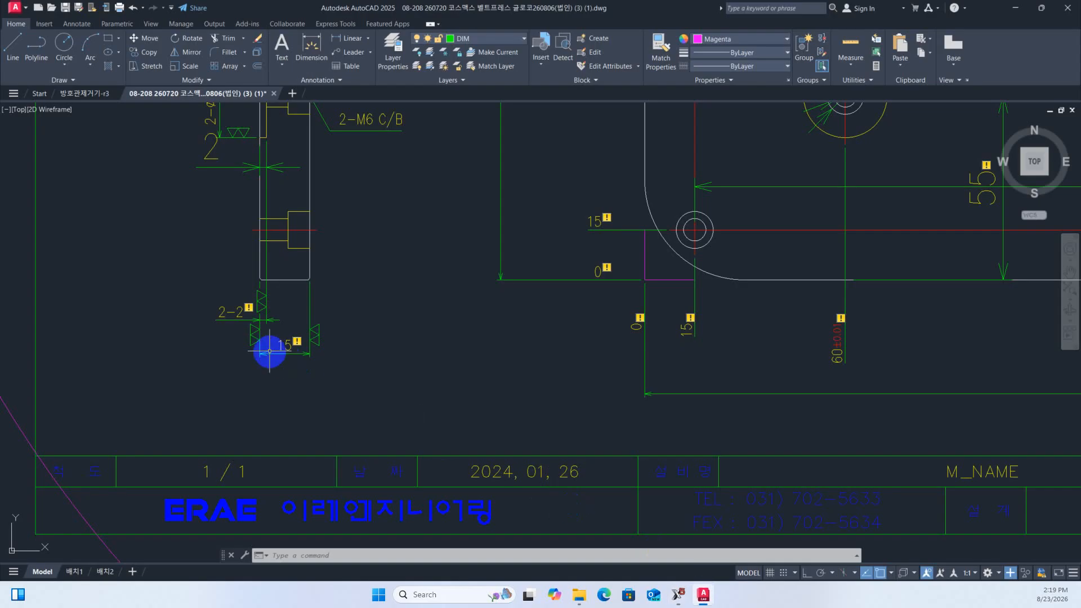
{"action": "left_click", "coordinate": [679, 594]}
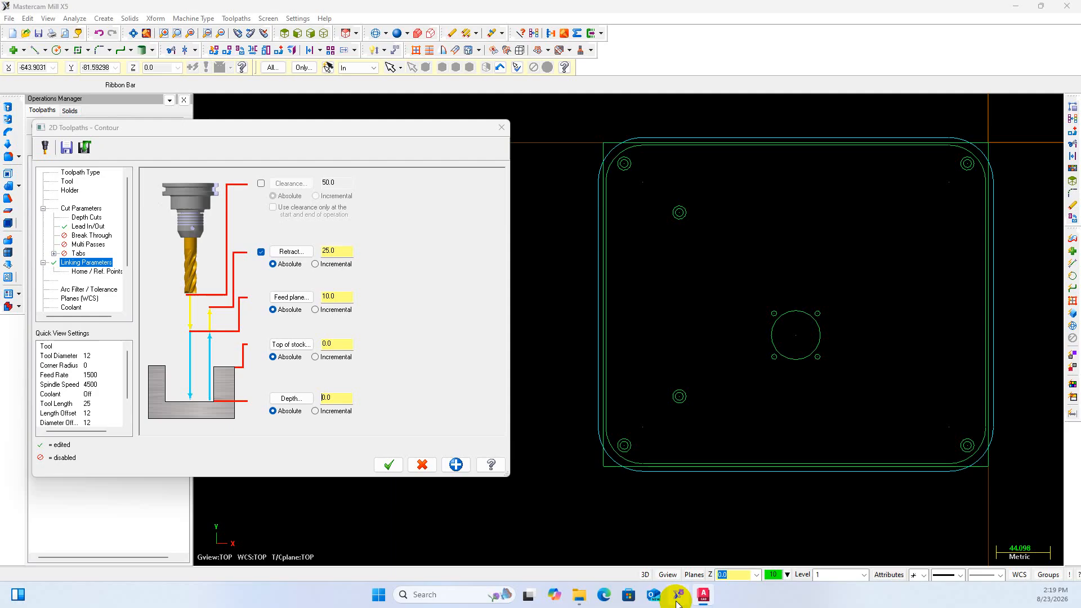
{"action": "left_click", "coordinate": [302, 398]}
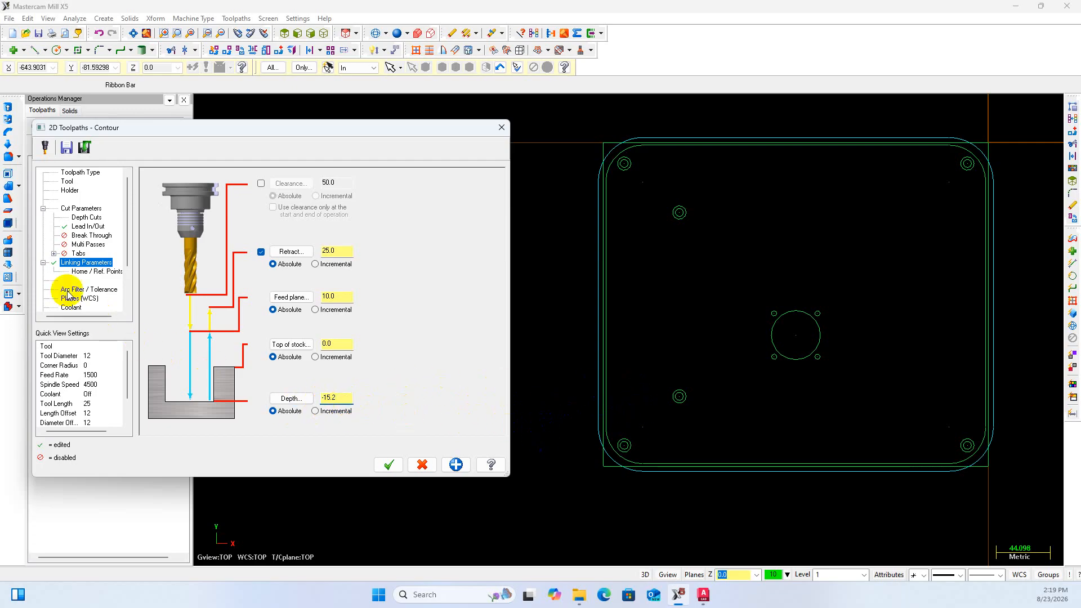
Turn on flood coolant for the contour operation and accept the toolpath parameters
{"action": "left_click", "coordinate": [71, 307]}
{"action": "left_click", "coordinate": [333, 236]}
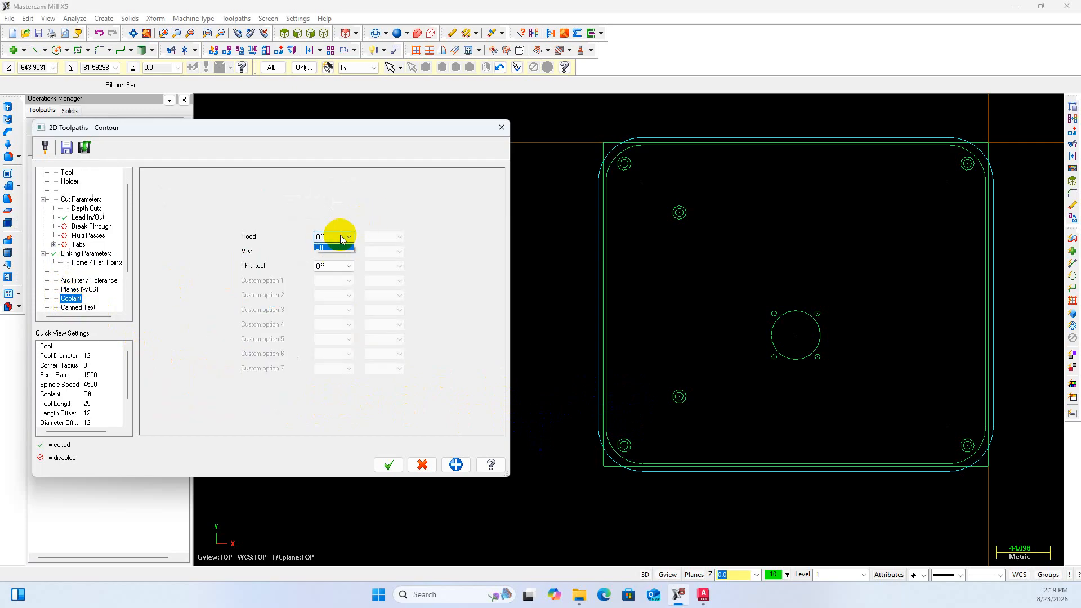
{"action": "left_click", "coordinate": [335, 251]}
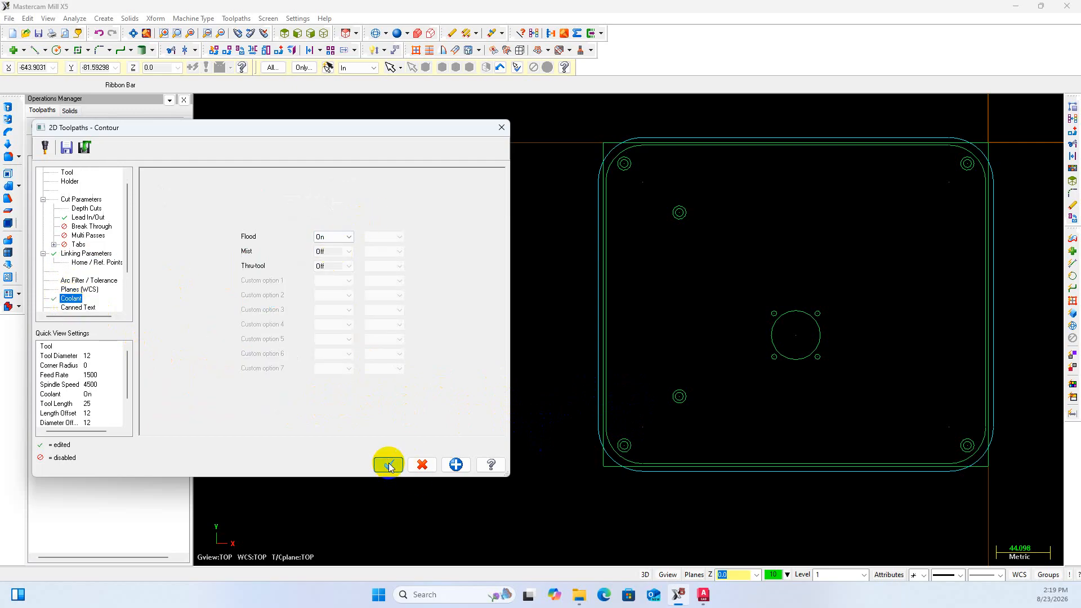
{"action": "left_click", "coordinate": [389, 465]}
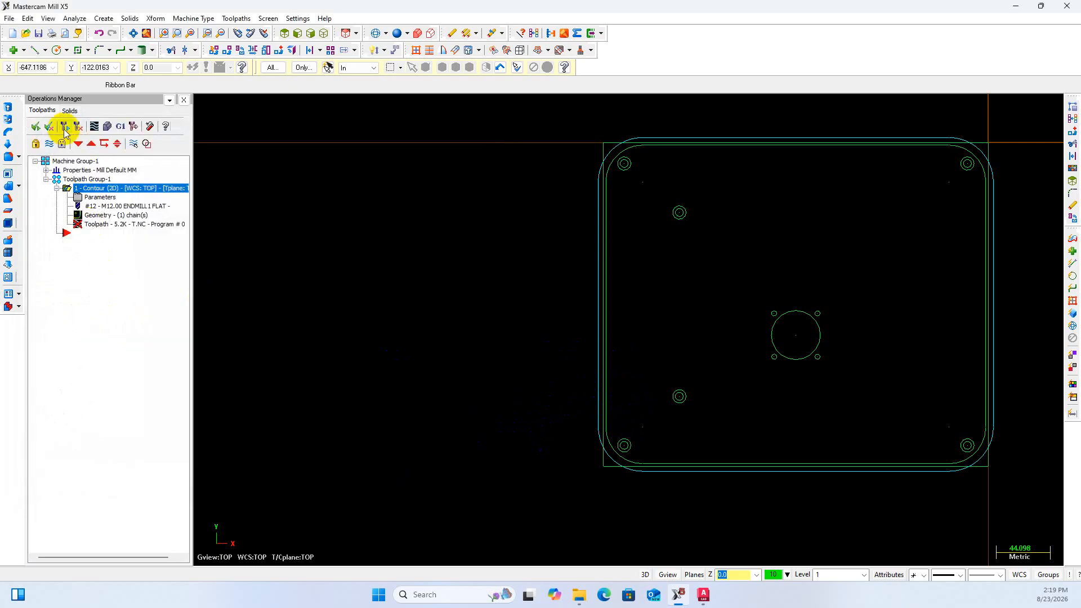
Regenerate the outer contour operation and backplot its toolpath with quick verify shading of the cut
{"action": "left_click", "coordinate": [65, 132]}
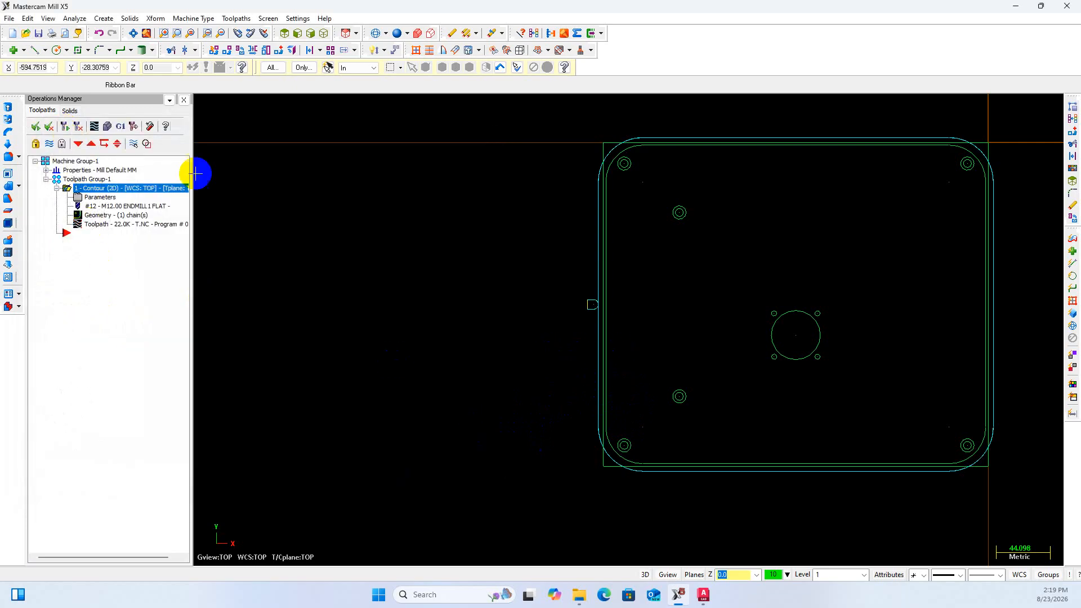
{"action": "left_click", "coordinate": [93, 127]}
{"action": "scroll", "coordinate": [622, 328], "scroll_direction": "up", "scroll_amount": 2}
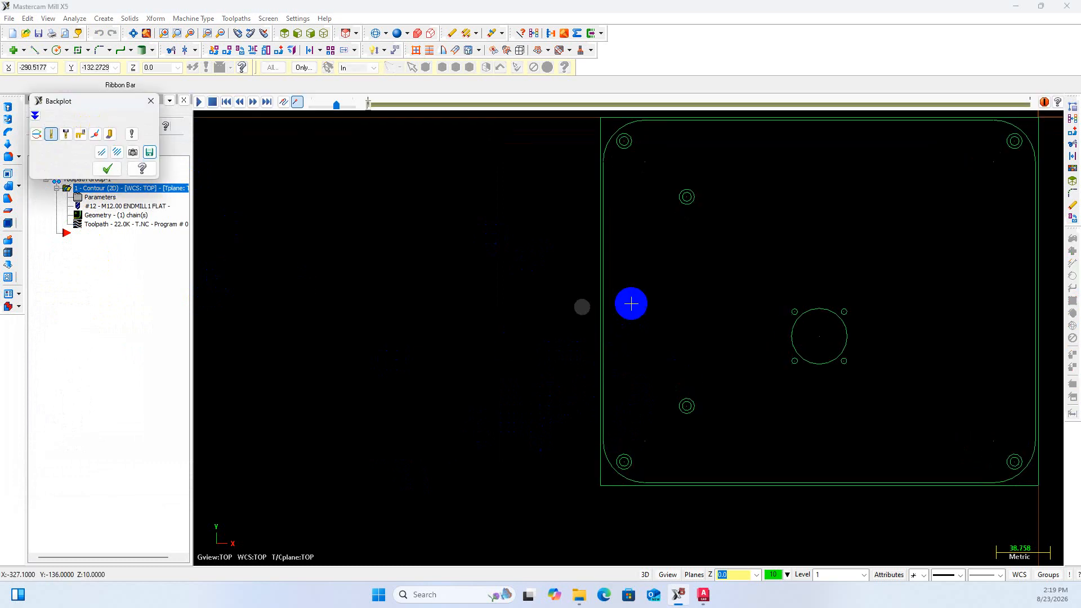
{"action": "scroll", "coordinate": [585, 327], "scroll_direction": "down", "scroll_amount": 3}
{"action": "scroll", "coordinate": [998, 155], "scroll_direction": "up", "scroll_amount": 1}
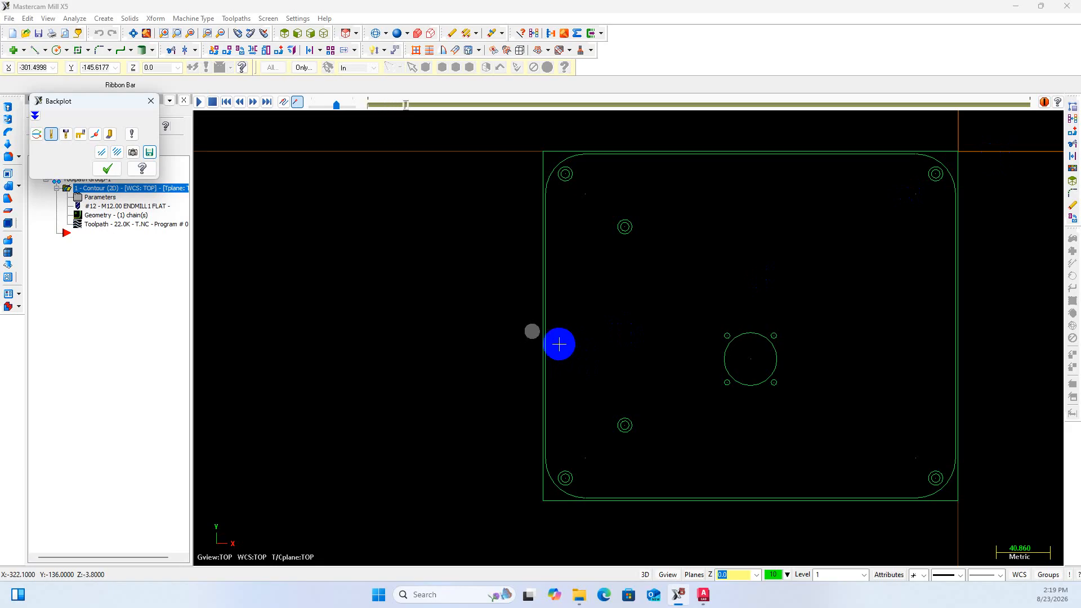
{"action": "left_click", "coordinate": [109, 134]}
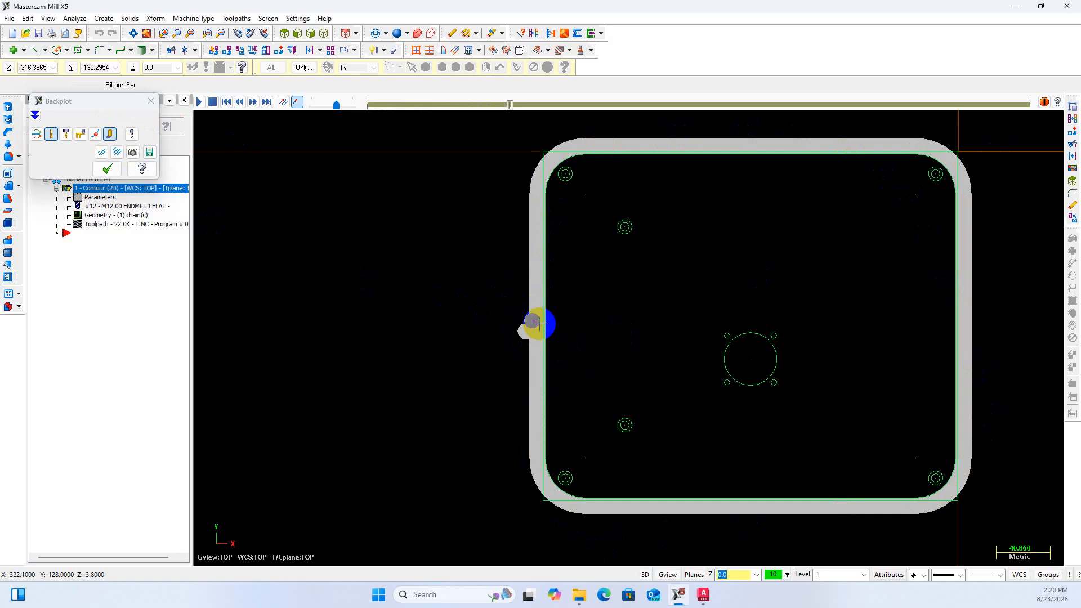
{"action": "scroll", "coordinate": [527, 321], "scroll_direction": "down", "scroll_amount": 3}
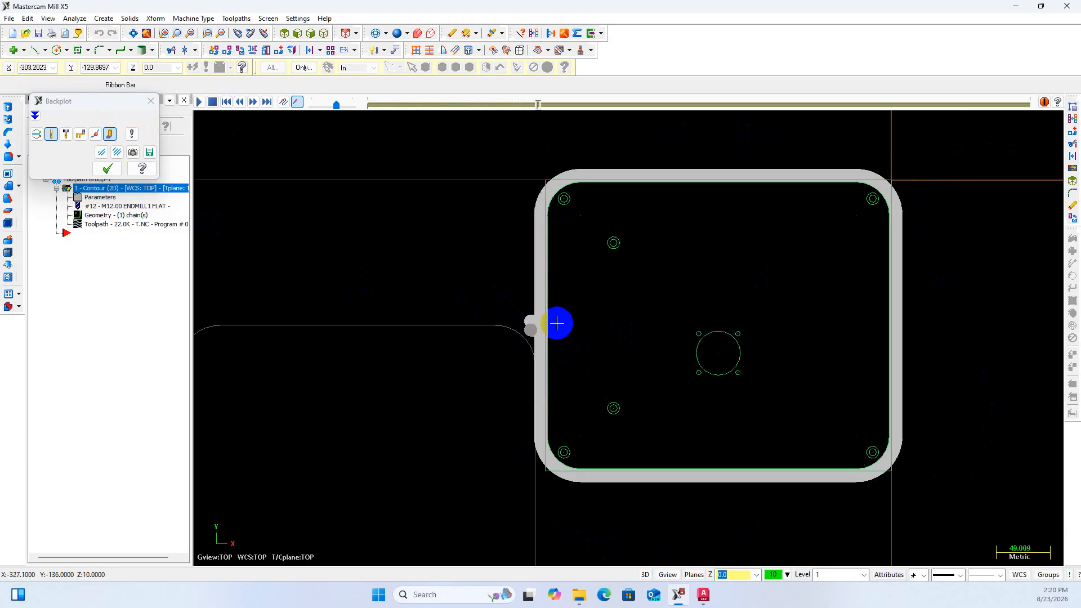
{"action": "left_click", "coordinate": [107, 169]}
Examine the outer contour toolpath in a rotated view, restore the top view, and inspect the lead-in and corner holes
{"action": "scroll", "coordinate": [855, 261], "scroll_direction": "up", "scroll_amount": 2}
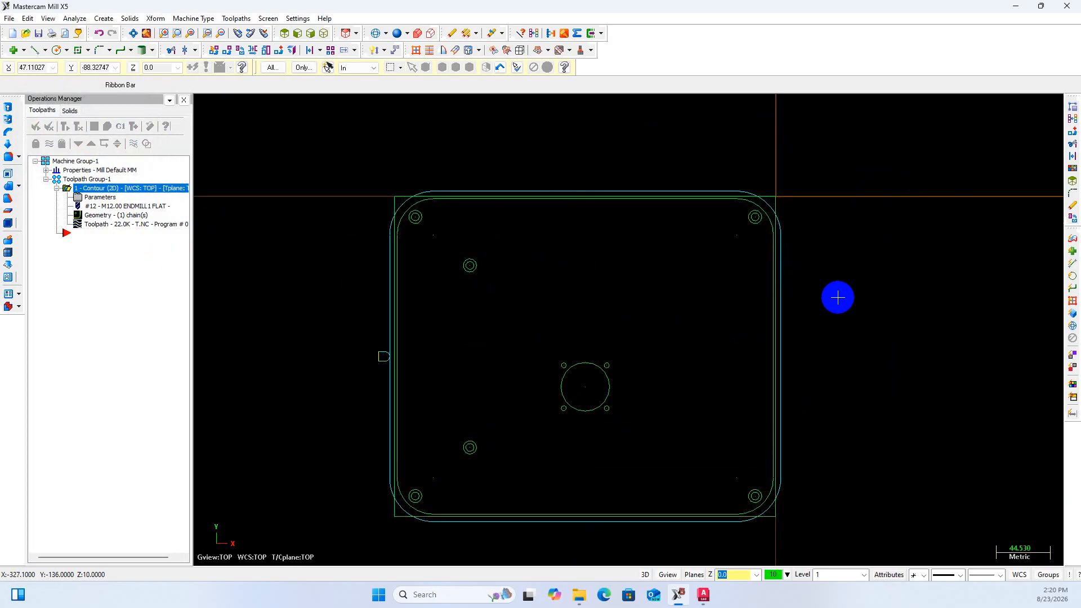
{"action": "scroll", "coordinate": [473, 442], "scroll_direction": "up", "scroll_amount": 1}
{"action": "middle_click_drag", "start_coordinate": [361, 430], "coordinate": [376, 379]}
{"action": "middle_click_drag", "start_coordinate": [411, 301], "coordinate": [374, 299]}
{"action": "right_click", "coordinate": [362, 284]}
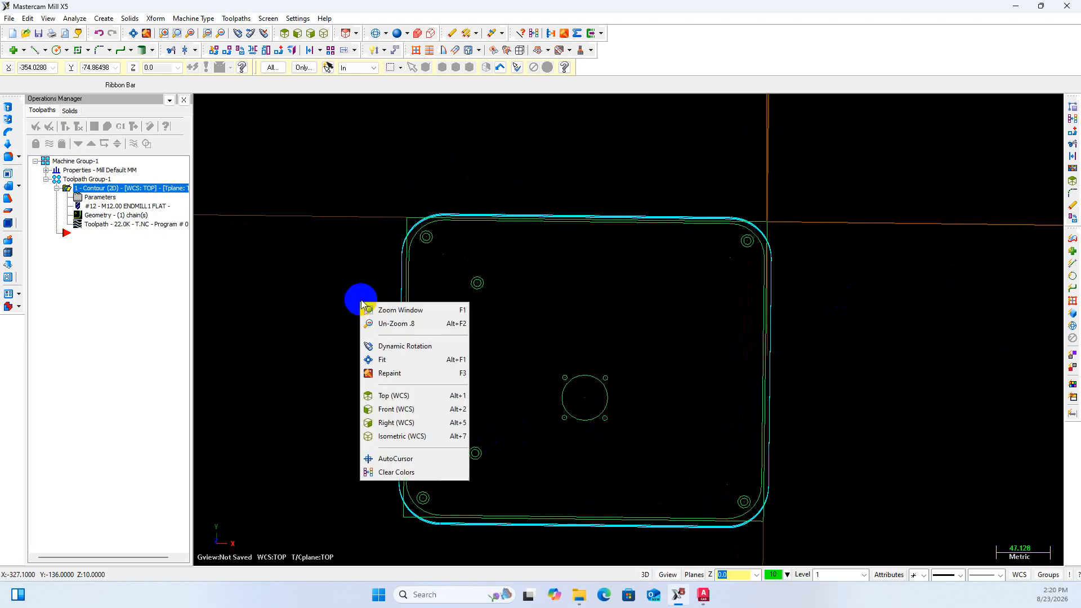
{"action": "left_click", "coordinate": [402, 394]}
{"action": "scroll", "coordinate": [338, 340], "scroll_direction": "up", "scroll_amount": 2}
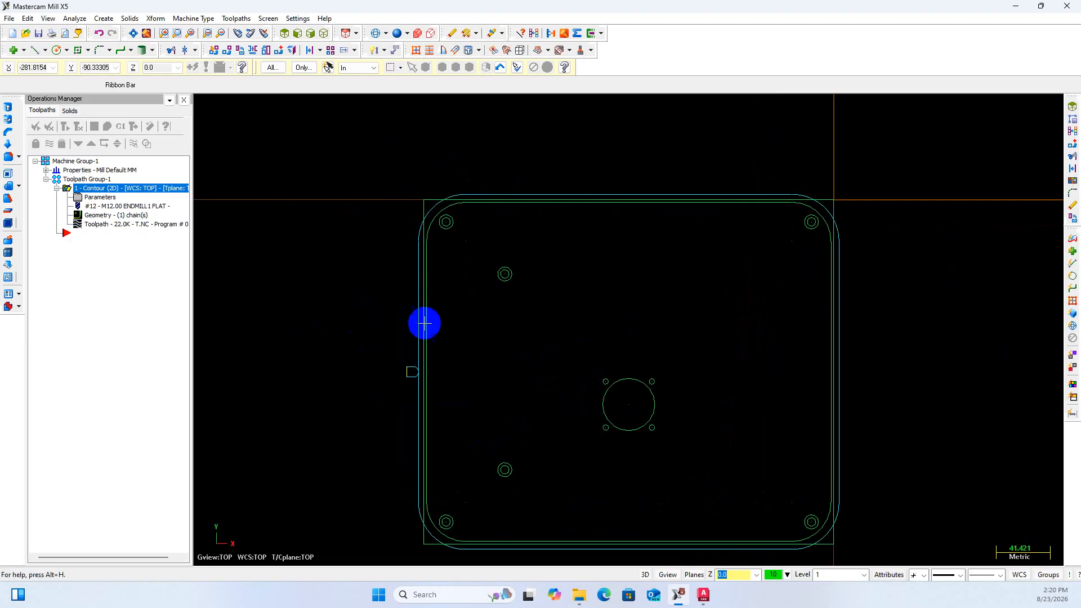
{"action": "scroll", "coordinate": [467, 349], "scroll_direction": "down", "scroll_amount": 2}
{"action": "scroll", "coordinate": [248, 447], "scroll_direction": "up", "scroll_amount": 1}
{"action": "scroll", "coordinate": [512, 225], "scroll_direction": "up", "scroll_amount": 3}
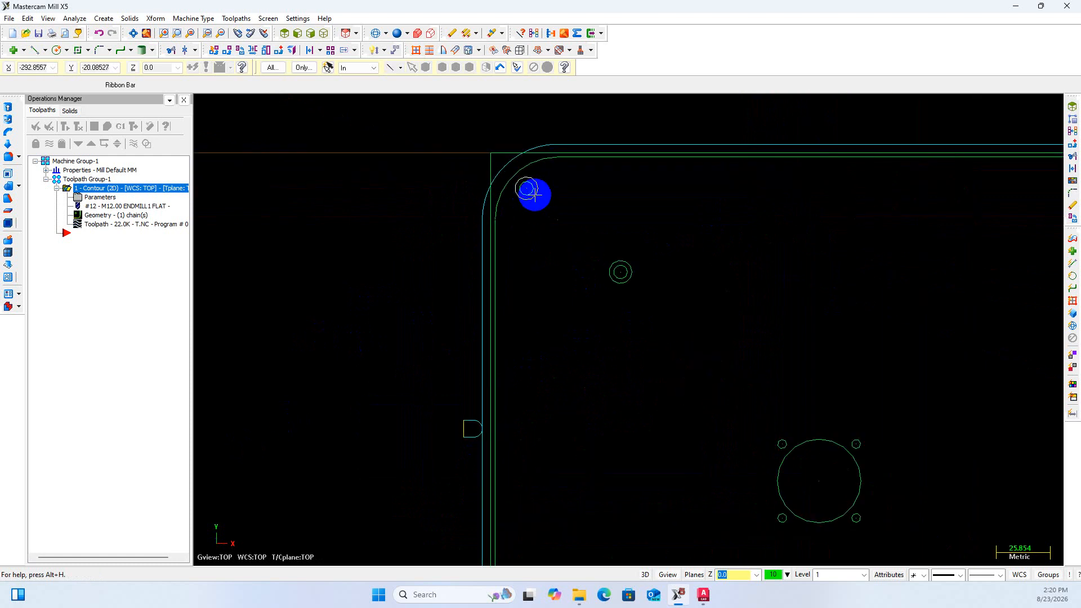
{"action": "scroll", "coordinate": [532, 194], "scroll_direction": "down", "scroll_amount": 2}
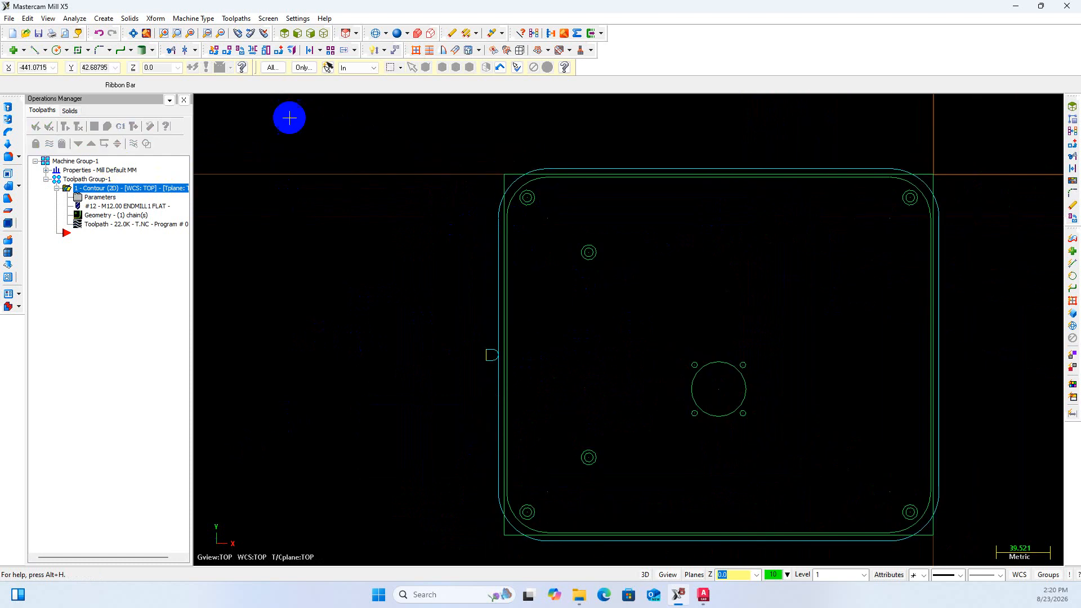
{"action": "left_click", "coordinate": [526, 207]}
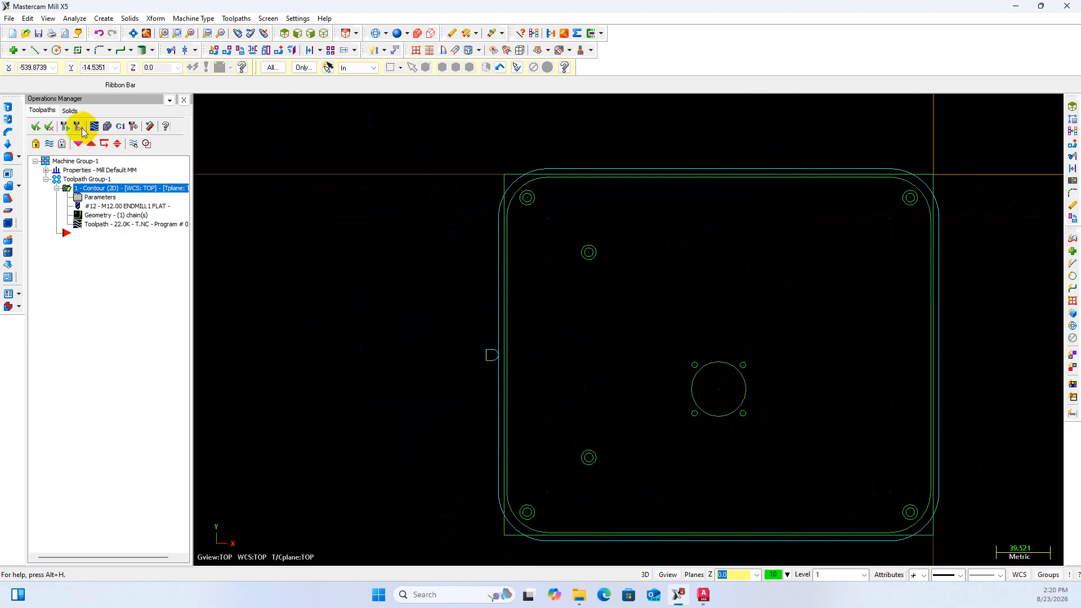
Start a drill toolpath and pick the centres of the plate's two upper corner holes and the upper inner hole
{"action": "left_click", "coordinate": [236, 18]}
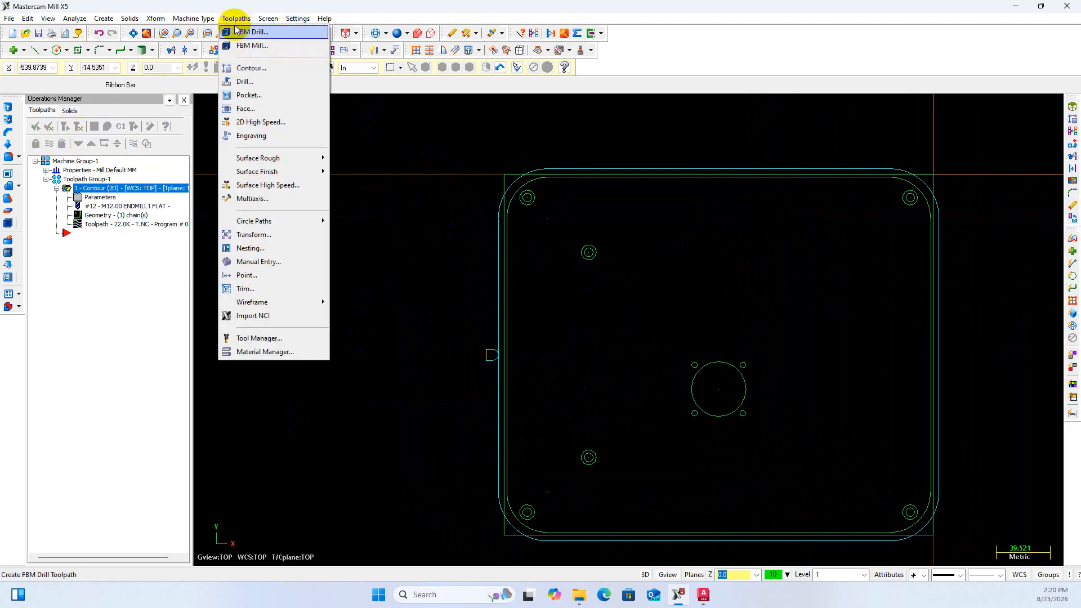
{"action": "left_click", "coordinate": [245, 82]}
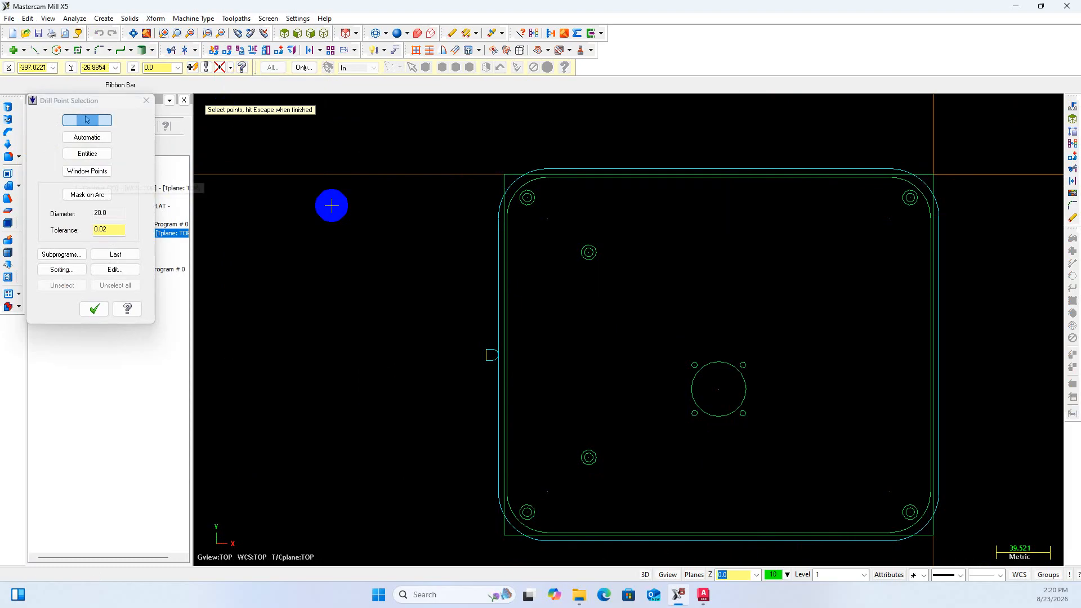
{"action": "scroll", "coordinate": [514, 205], "scroll_direction": "up", "scroll_amount": 2}
{"action": "scroll", "coordinate": [551, 210], "scroll_direction": "up", "scroll_amount": 1}
{"action": "scroll", "coordinate": [538, 197], "scroll_direction": "up", "scroll_amount": 1}
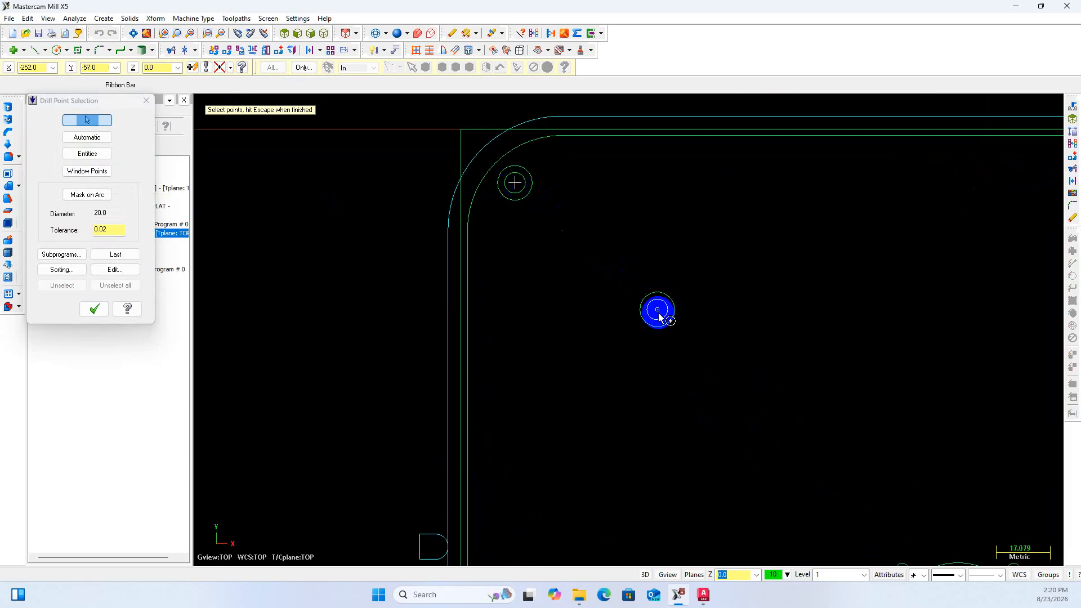
{"action": "scroll", "coordinate": [658, 316], "scroll_direction": "down", "scroll_amount": 4}
{"action": "scroll", "coordinate": [799, 212], "scroll_direction": "up", "scroll_amount": 2}
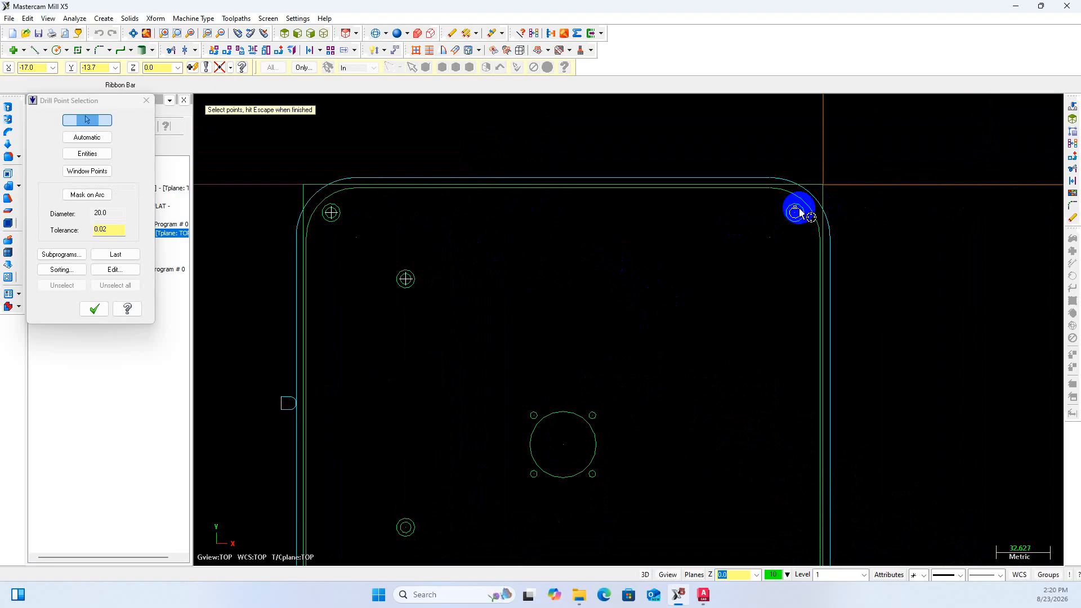
{"action": "scroll", "coordinate": [799, 216], "scroll_direction": "up", "scroll_amount": 1}
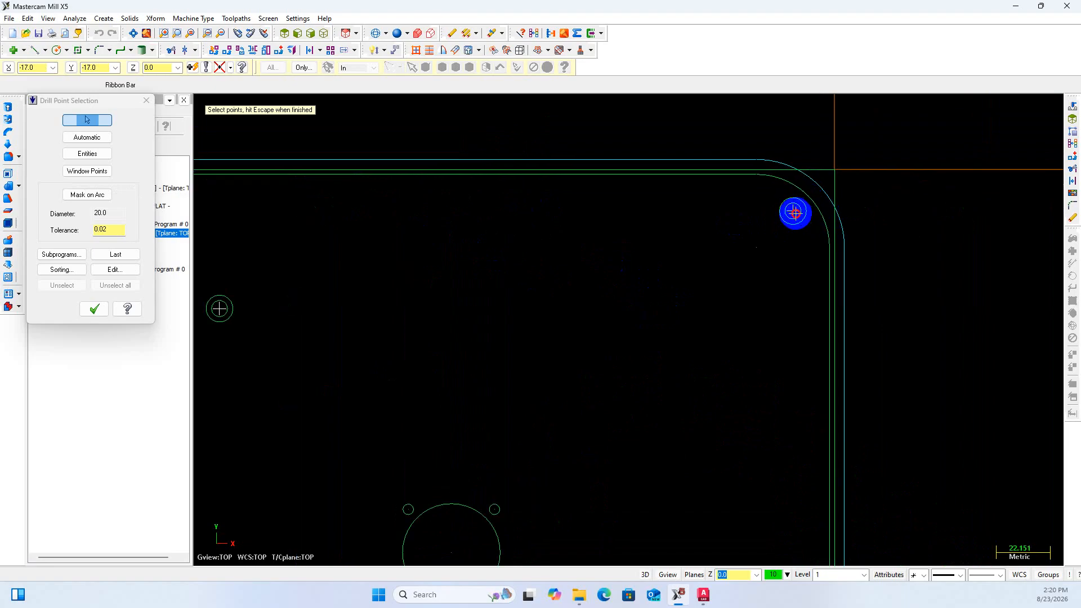
Add the centres of the two lower corner holes and the lower inner hole, and accept the drill points
{"action": "scroll", "coordinate": [794, 212], "scroll_direction": "down", "scroll_amount": 3}
{"action": "scroll", "coordinate": [779, 496], "scroll_direction": "up", "scroll_amount": 3}
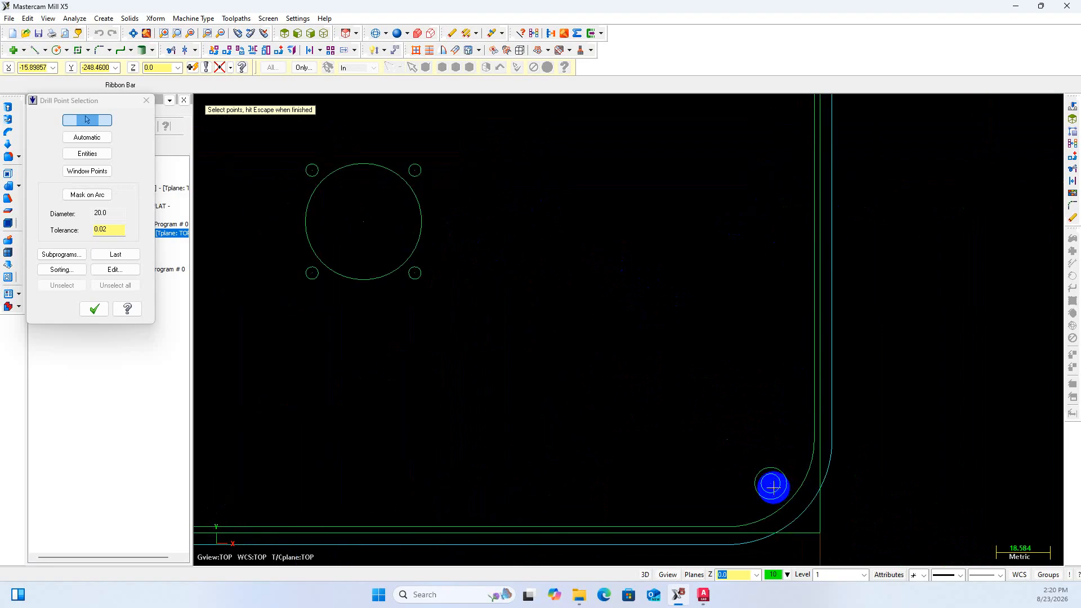
{"action": "scroll", "coordinate": [771, 484], "scroll_direction": "down", "scroll_amount": 2}
{"action": "scroll", "coordinate": [253, 482], "scroll_direction": "up", "scroll_amount": 1}
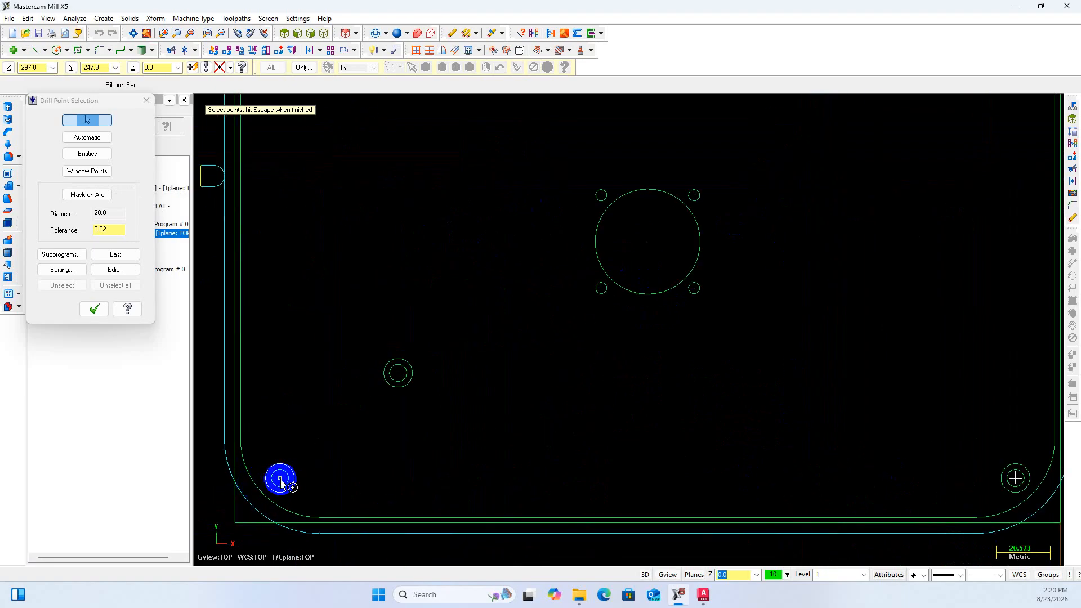
{"action": "left_click", "coordinate": [279, 481]}
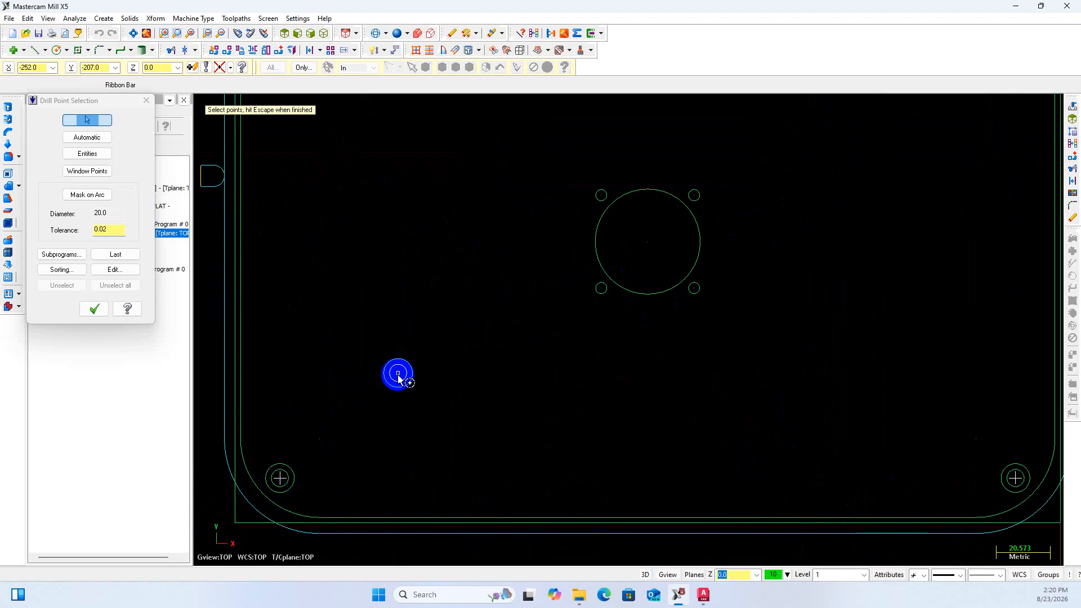
{"action": "left_click", "coordinate": [398, 373]}
{"action": "scroll", "coordinate": [466, 429], "scroll_direction": "down", "scroll_amount": 3}
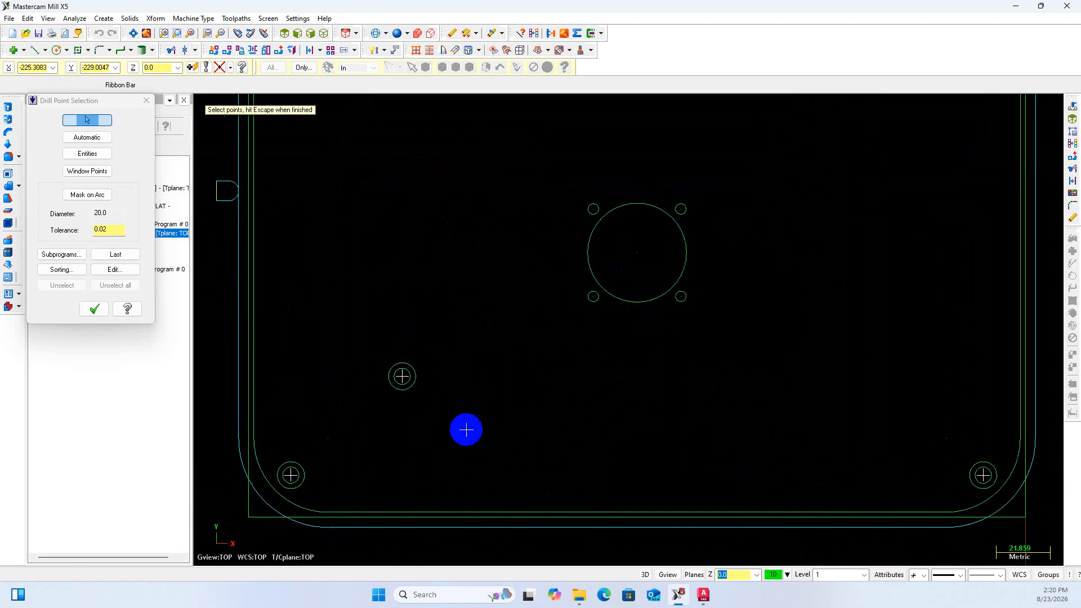
{"action": "left_click", "coordinate": [95, 309]}
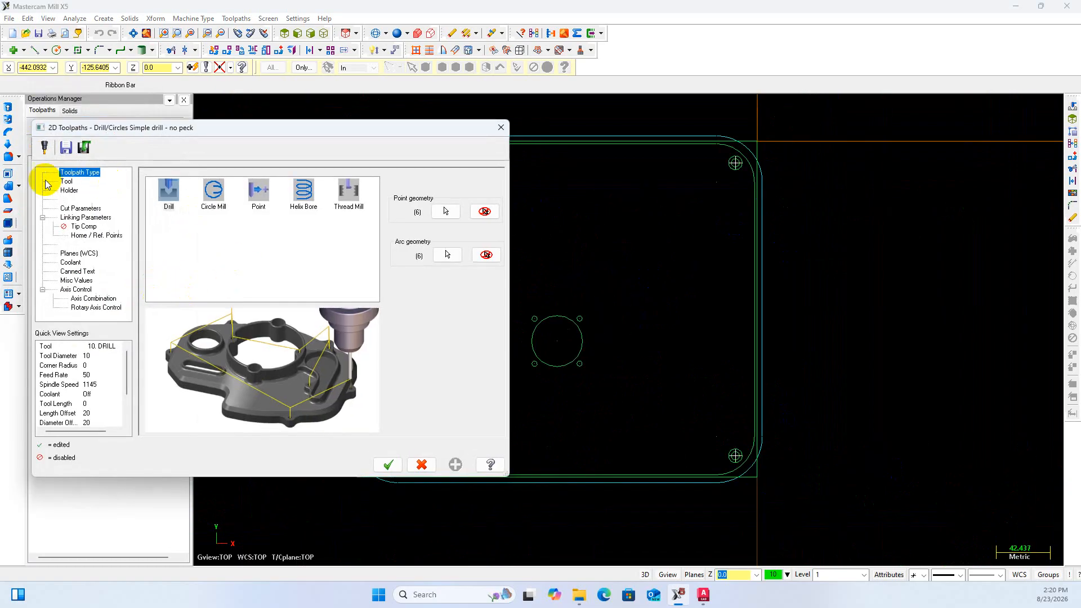
Create a new engrave tool for the drill operation with outside diameter 8, tip diameter 0.01 and shank diameter 0.01
{"action": "left_click", "coordinate": [67, 181]}
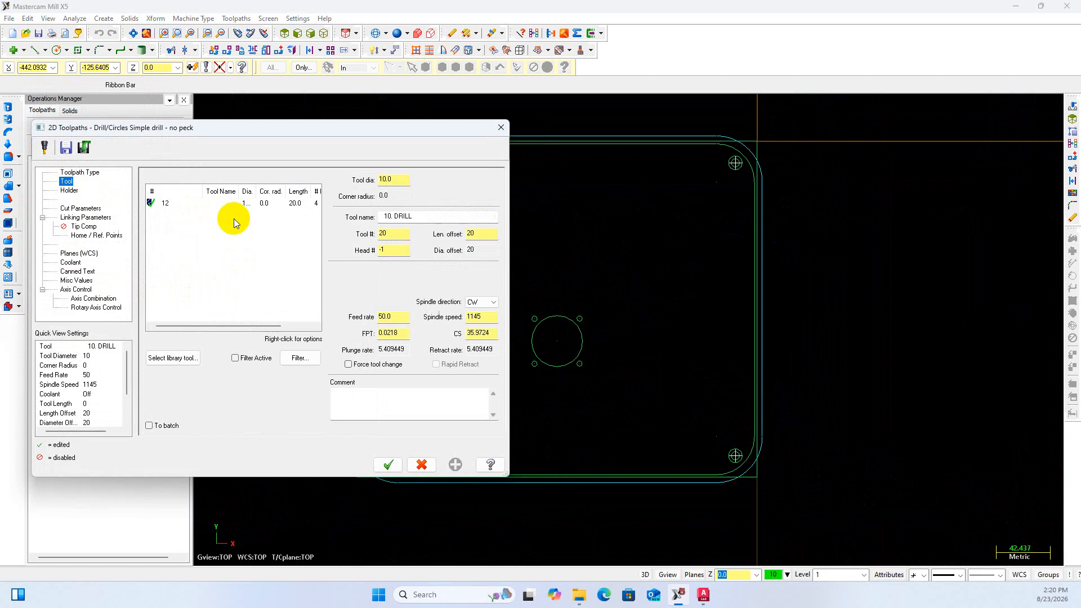
{"action": "right_click", "coordinate": [225, 247]}
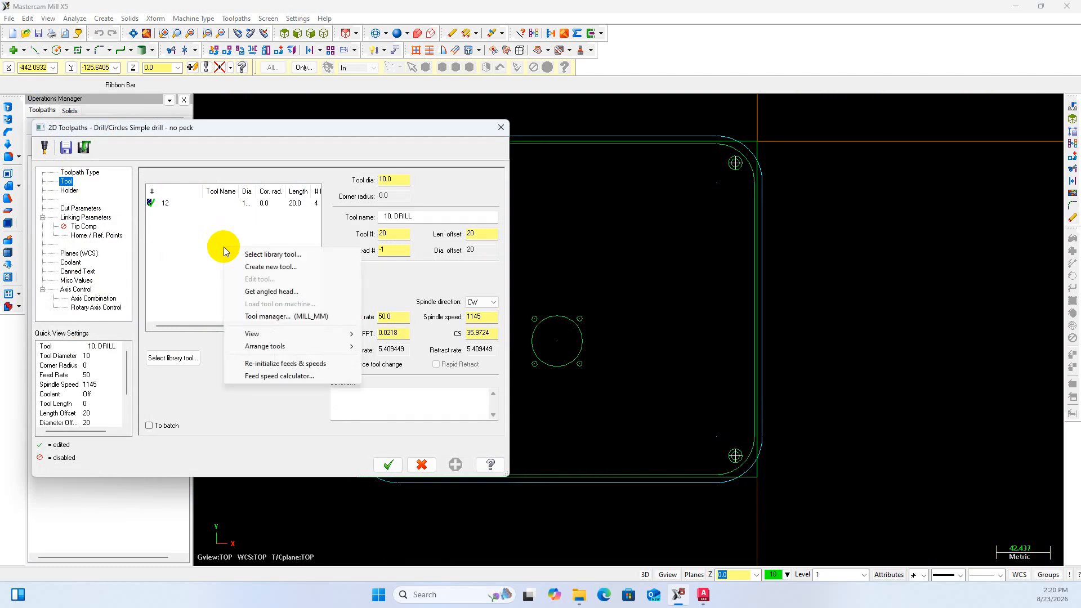
{"action": "left_click", "coordinate": [243, 267]}
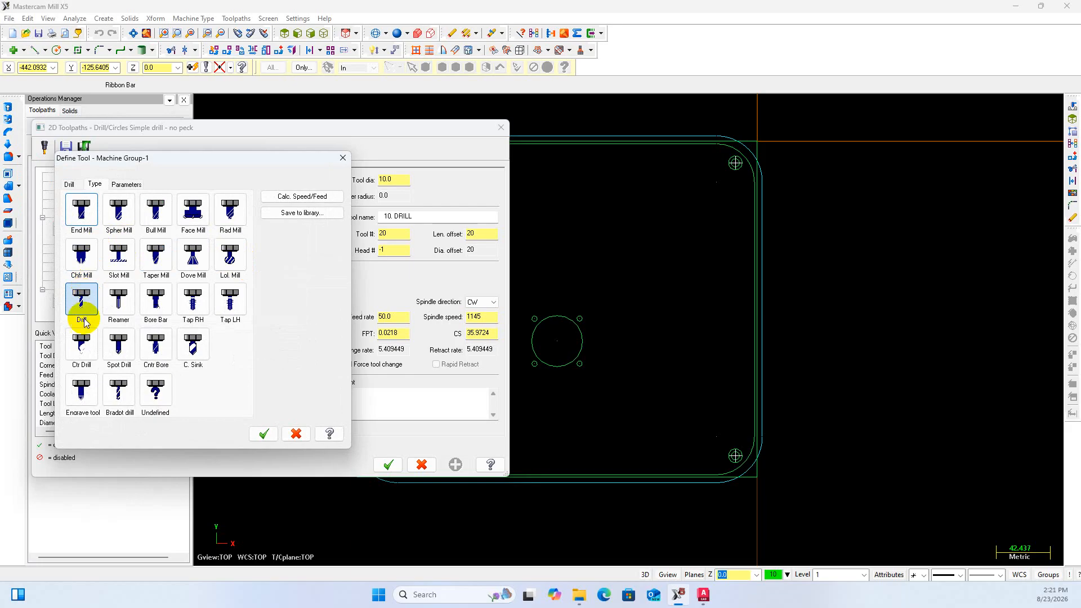
{"action": "left_click", "coordinate": [82, 388]}
{"action": "left_click", "coordinate": [147, 356]}
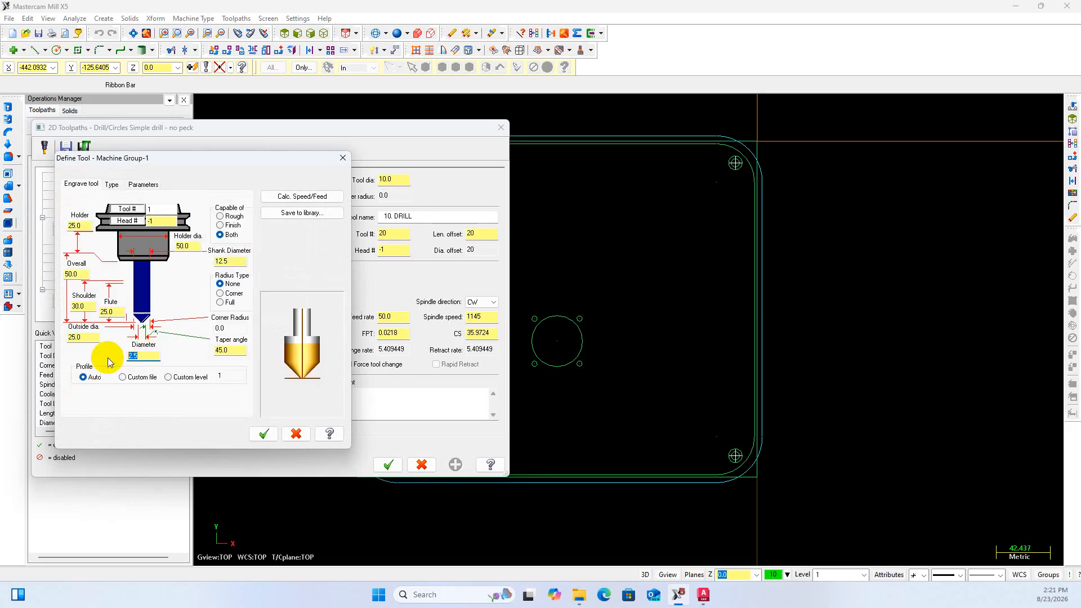
{"action": "left_click", "coordinate": [79, 337]}
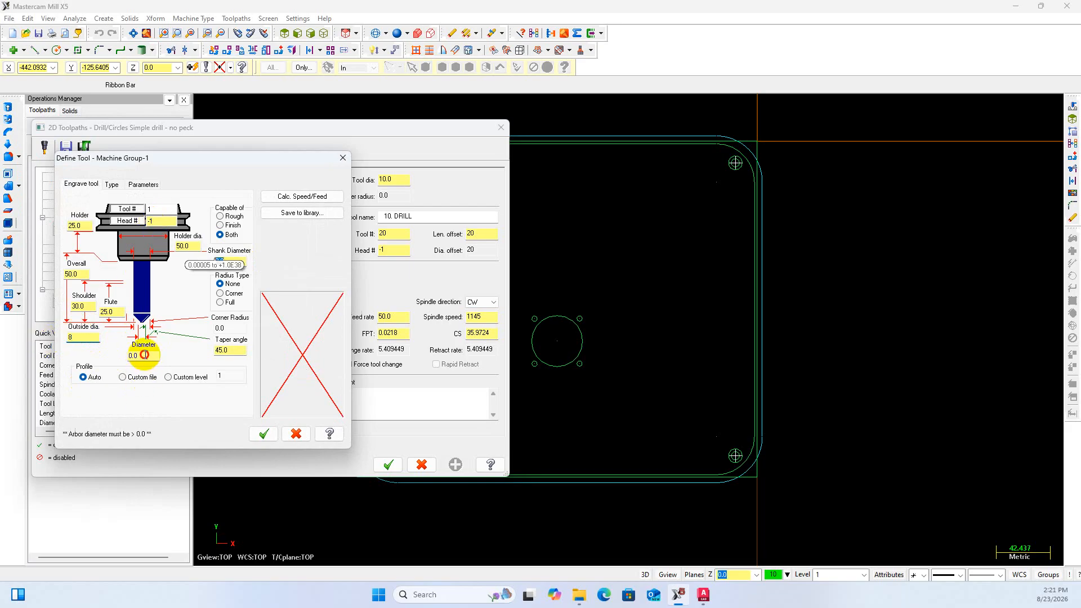
{"action": "left_click", "coordinate": [82, 369]}
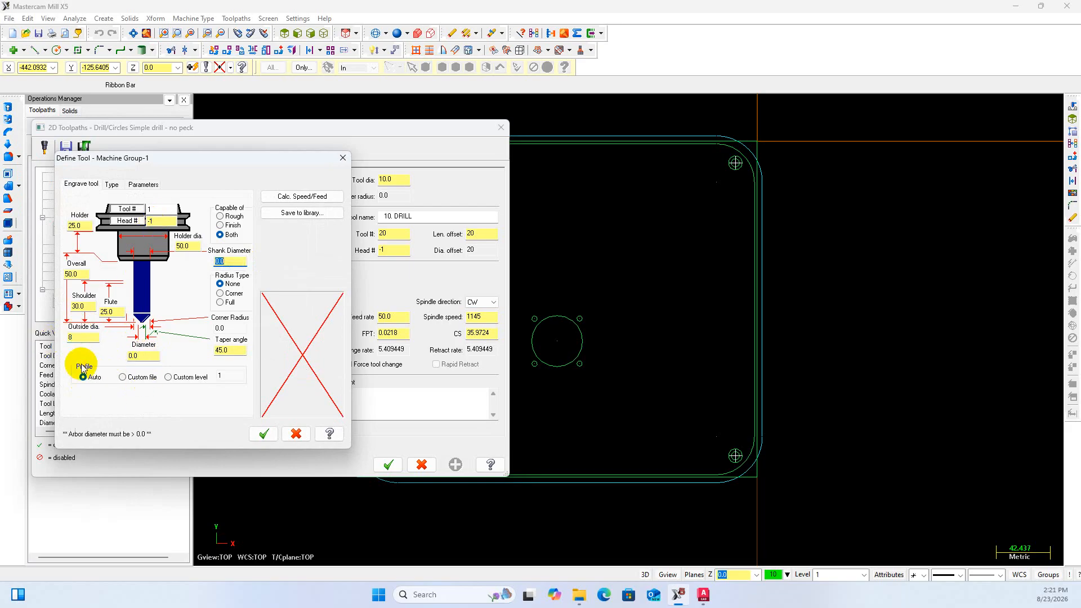
{"action": "left_click", "coordinate": [140, 356]}
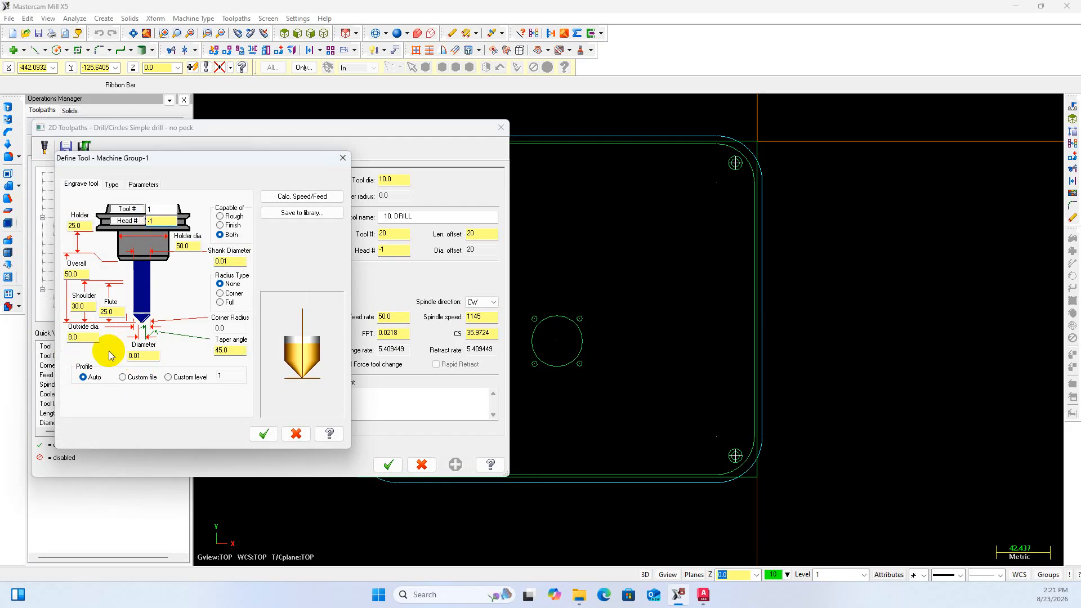
{"action": "left_click", "coordinate": [84, 337]}
Set the engrave tool's tool number, head number, diameter offset and length offset to 2, and accept the tool definition
{"action": "left_click", "coordinate": [161, 221]}
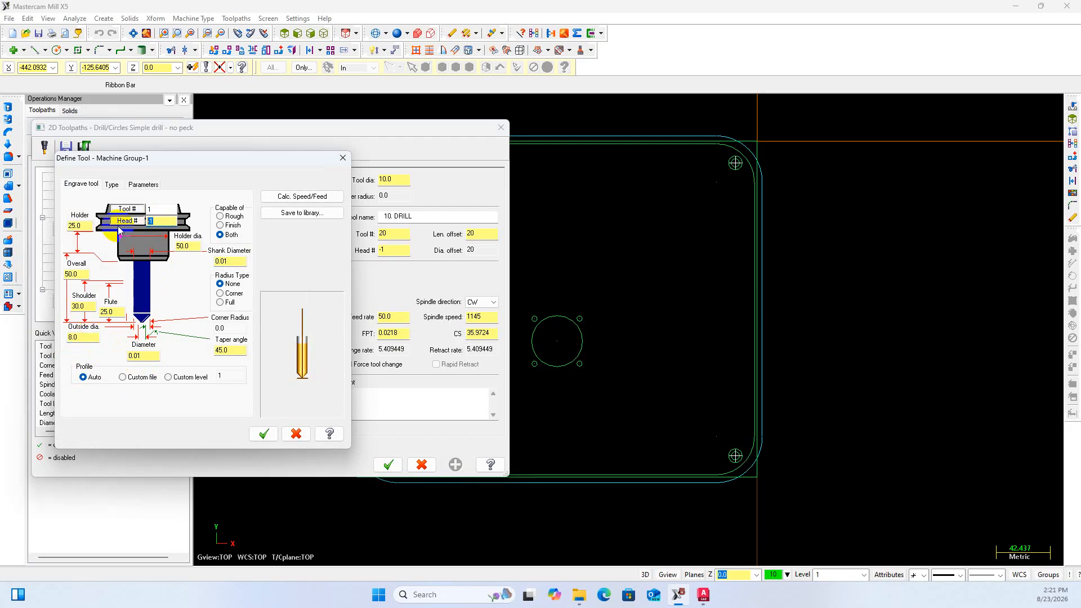
{"action": "type", "text": "2"}
{"action": "left_click_drag", "start_coordinate": [157, 208], "coordinate": [135, 209]}
{"action": "type", "text": "2"}
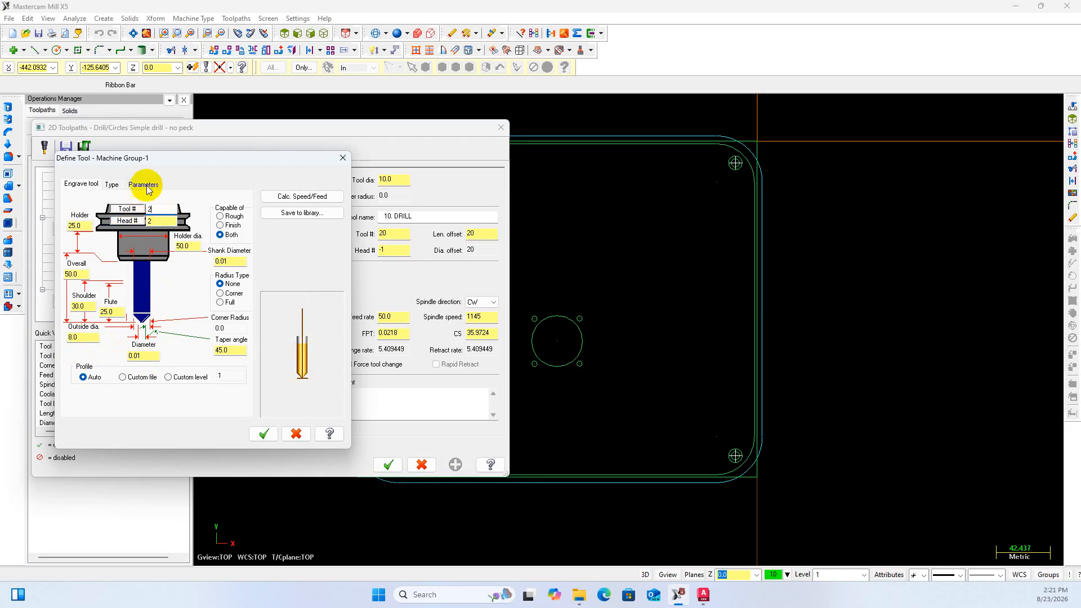
{"action": "left_click", "coordinate": [144, 185]}
{"action": "left_click_drag", "start_coordinate": [146, 262], "coordinate": [111, 251]}
{"action": "type", "text": "22"}
{"action": "left_click", "coordinate": [271, 436]}
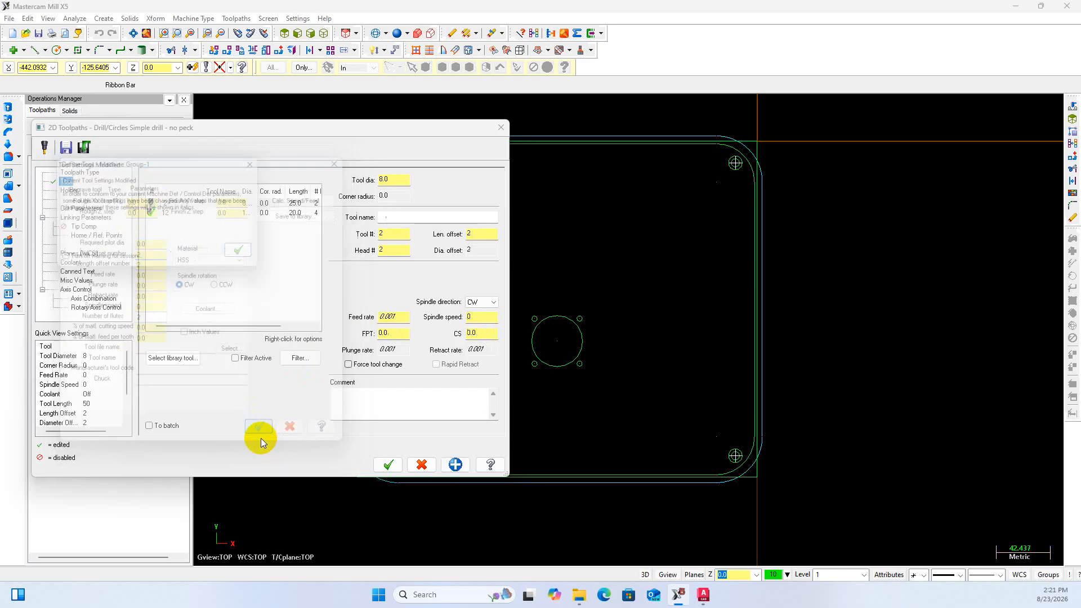
{"action": "left_click", "coordinate": [247, 252]}
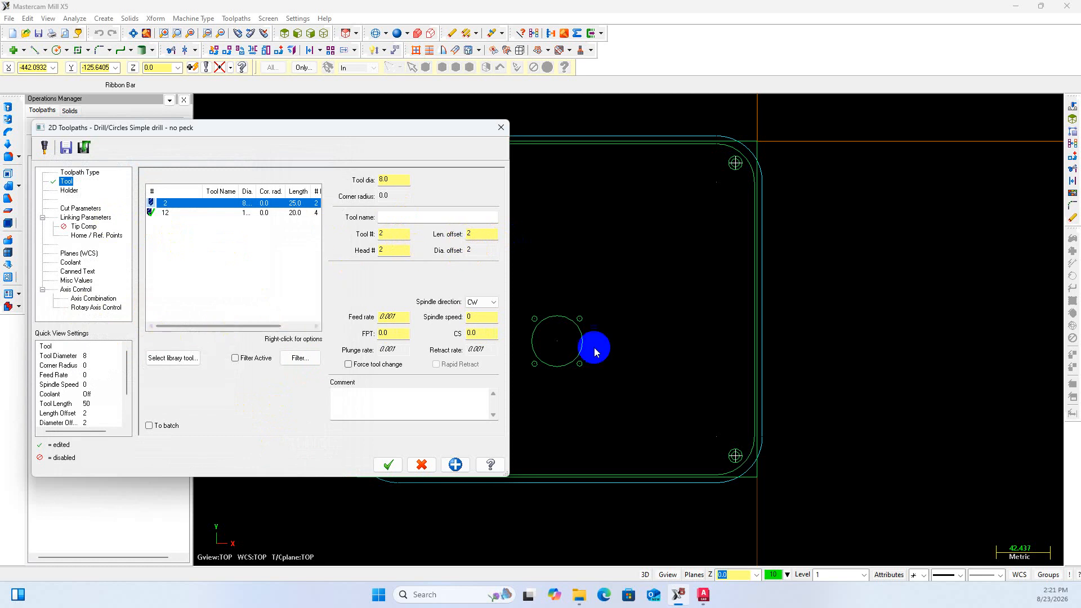
Set the drill operation's spindle speed to 3000 and feed rate to 500
{"action": "left_click", "coordinate": [493, 317]}
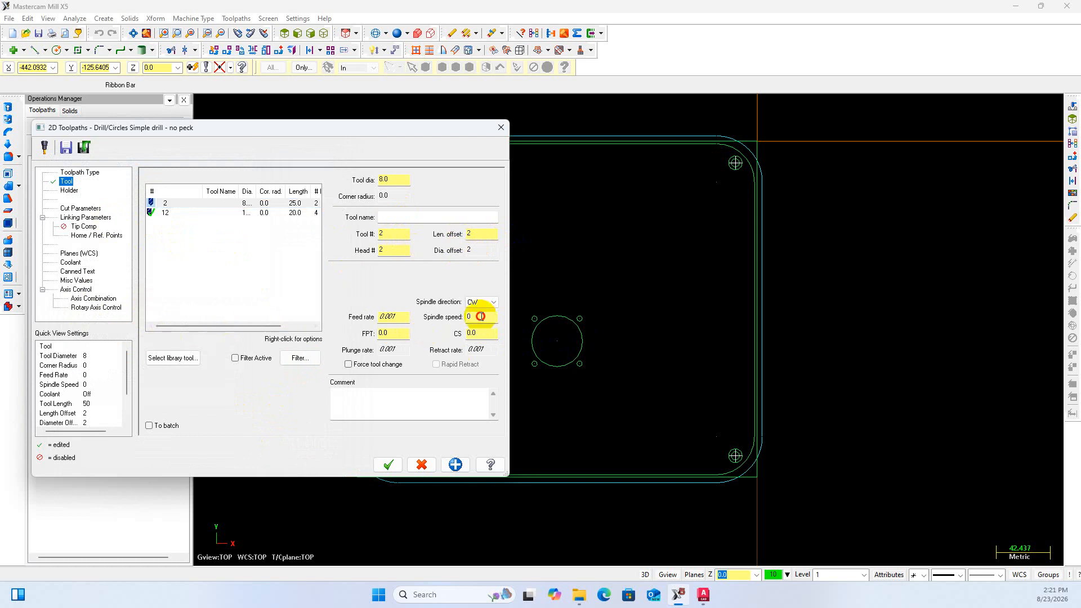
{"action": "type", "text": "3000"}
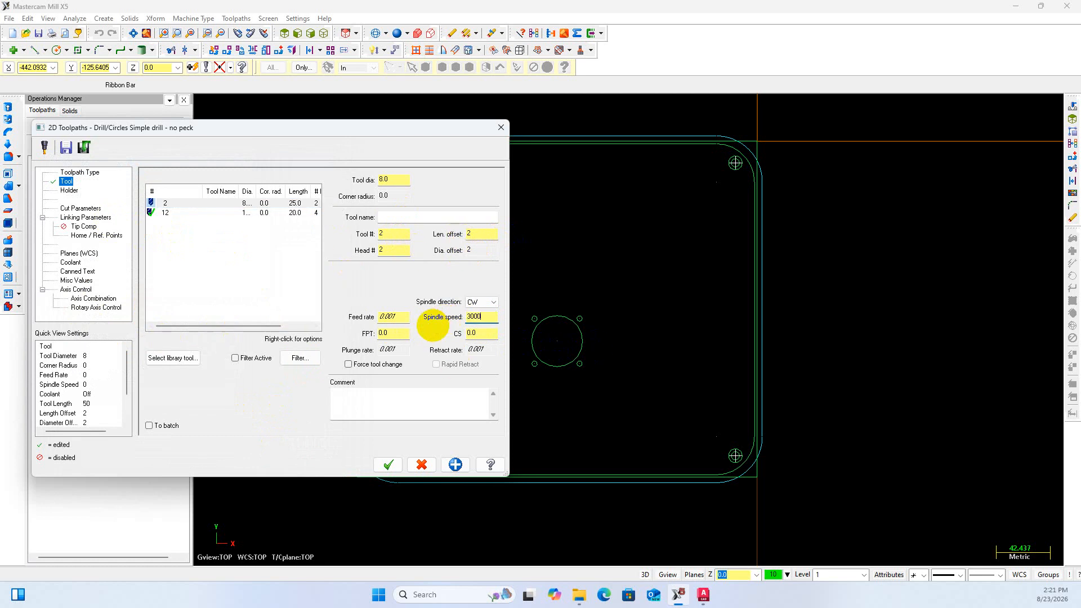
{"action": "left_click", "coordinate": [362, 325]}
{"action": "type", "text": "500"}
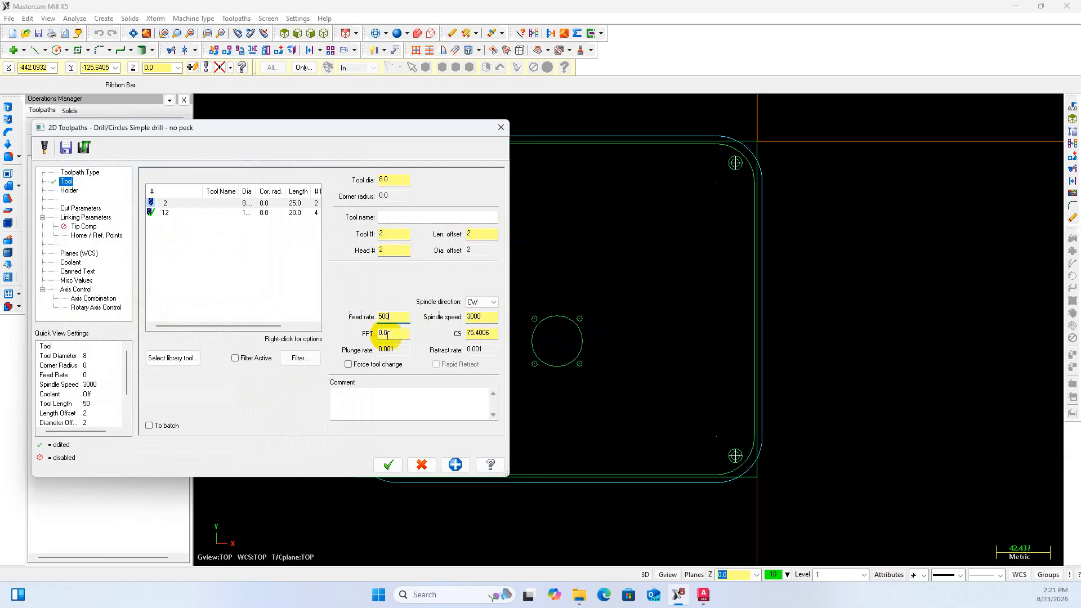
Set the drill operation's retract and depth linking parameters to absolute
{"action": "left_click", "coordinate": [396, 333]}
{"action": "left_click", "coordinate": [80, 208]}
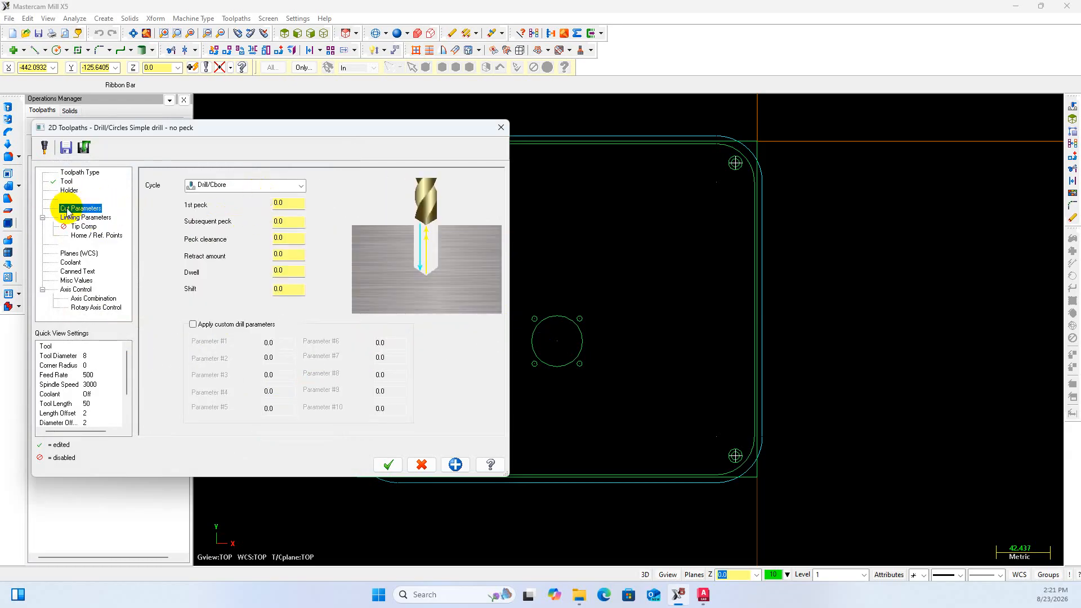
{"action": "left_click", "coordinate": [74, 217]}
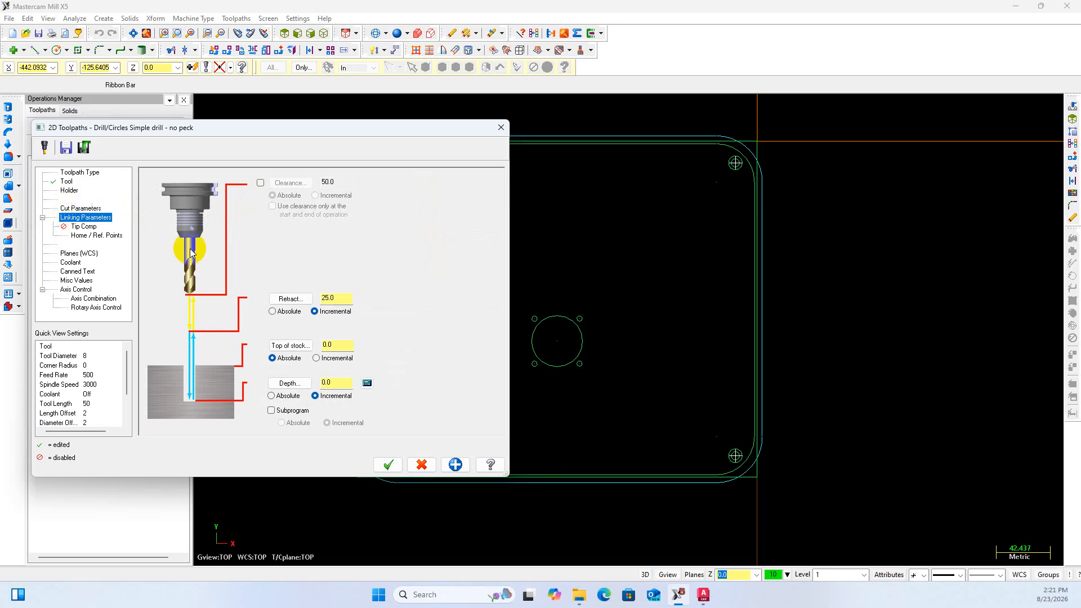
{"action": "left_click", "coordinate": [273, 312]}
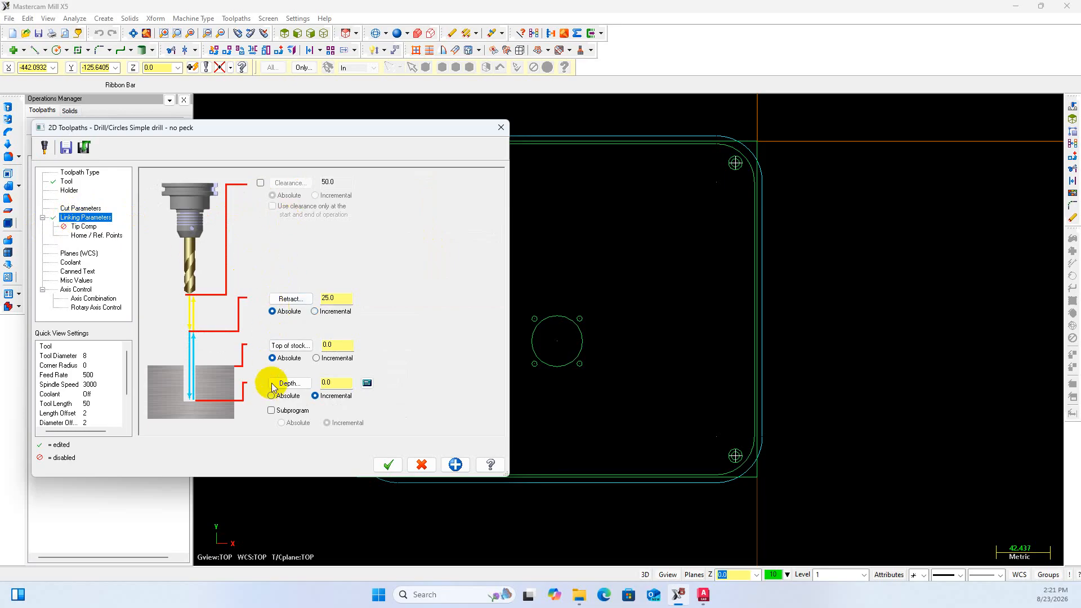
{"action": "left_click", "coordinate": [271, 396]}
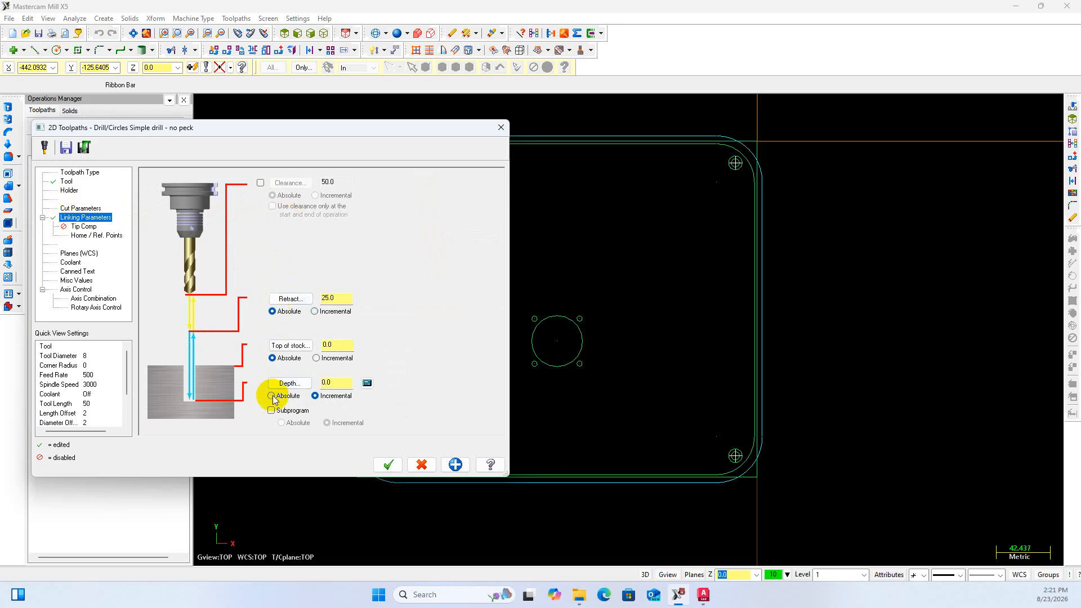
Enable the drill operation's clearance height at 10, and set retract to 3 and depth to -3
{"action": "left_click", "coordinate": [260, 184]}
{"action": "left_click_drag", "start_coordinate": [338, 182], "coordinate": [307, 182]}
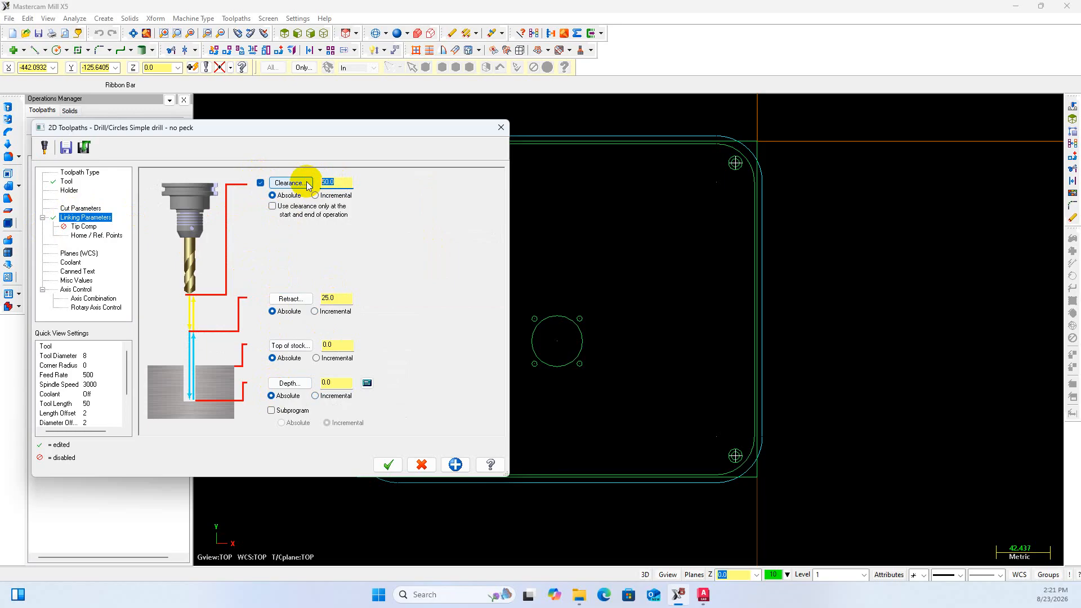
{"action": "type", "text": "10.0"}
{"action": "left_click_drag", "start_coordinate": [338, 297], "coordinate": [286, 303]}
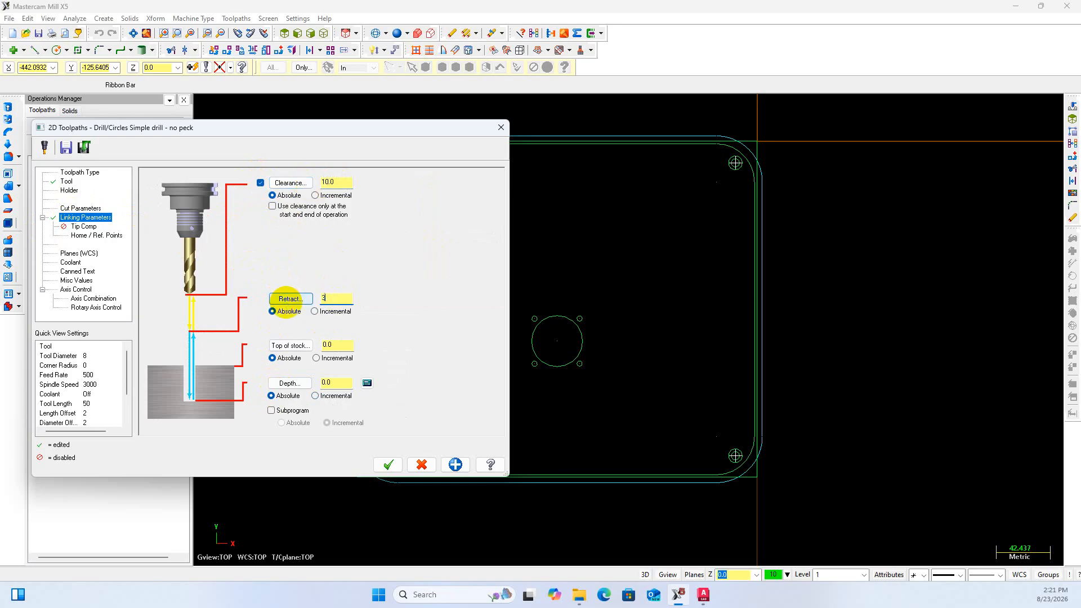
{"action": "left_click_drag", "start_coordinate": [337, 382], "coordinate": [289, 383]}
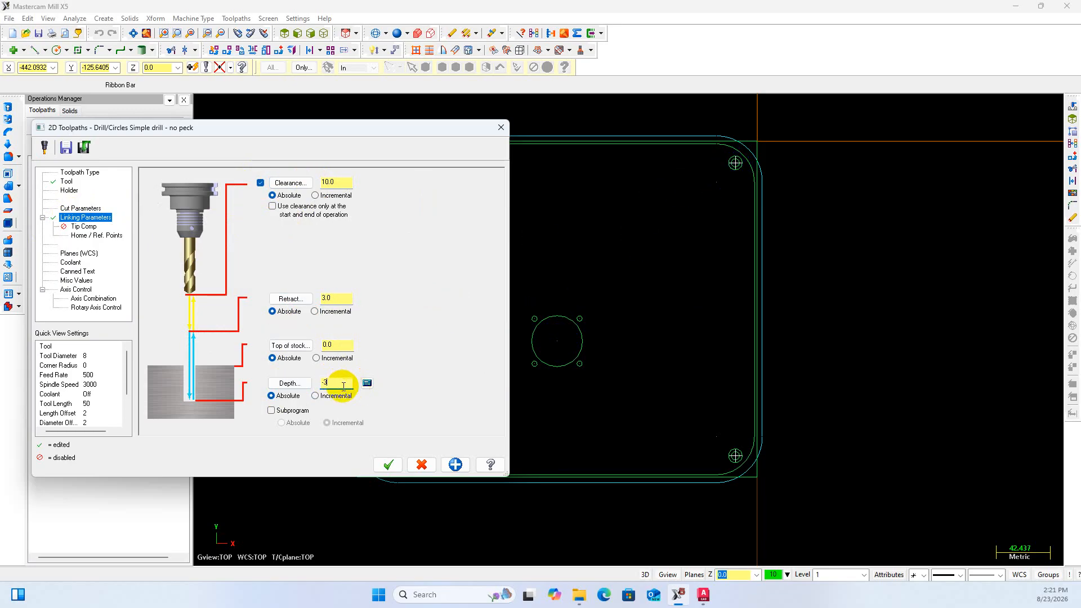
Turn flood coolant on for the drill operation and accept the operation's parameters
{"action": "left_click", "coordinate": [71, 262]}
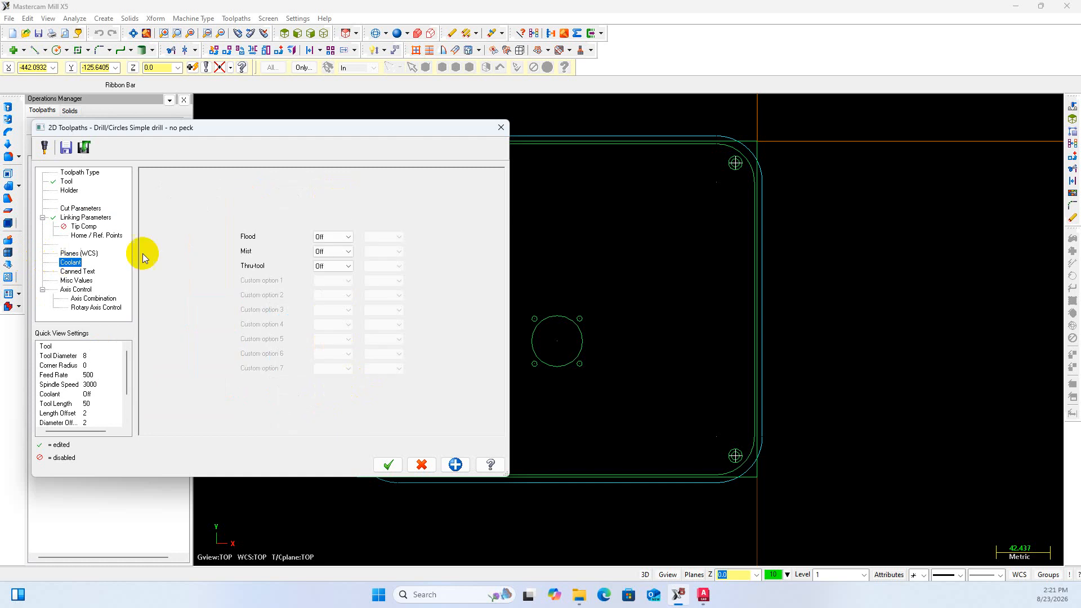
{"action": "left_click", "coordinate": [331, 247]}
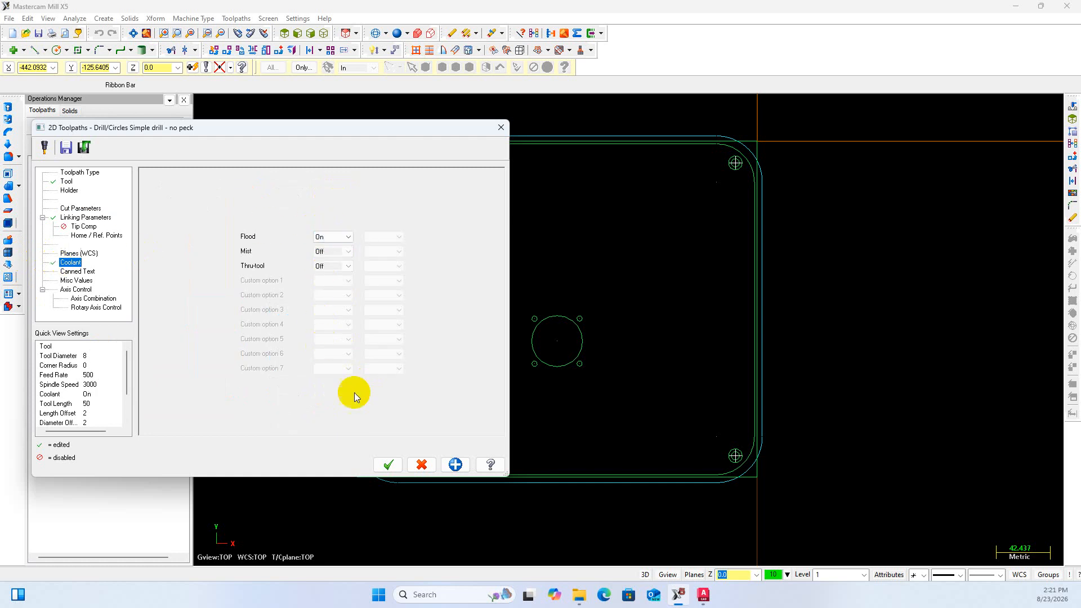
{"action": "left_click", "coordinate": [388, 464]}
{"action": "scroll", "coordinate": [475, 403], "scroll_direction": "up", "scroll_amount": 2}
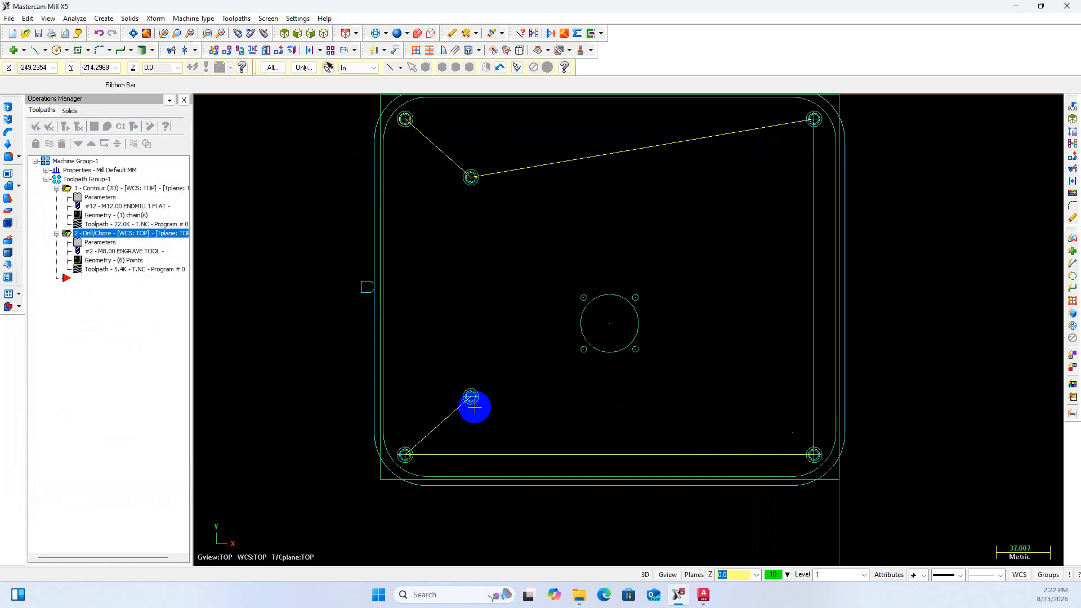
Backplot the drill operation from start to finish to check the drilling of the six holes
{"action": "left_click", "coordinate": [94, 235]}
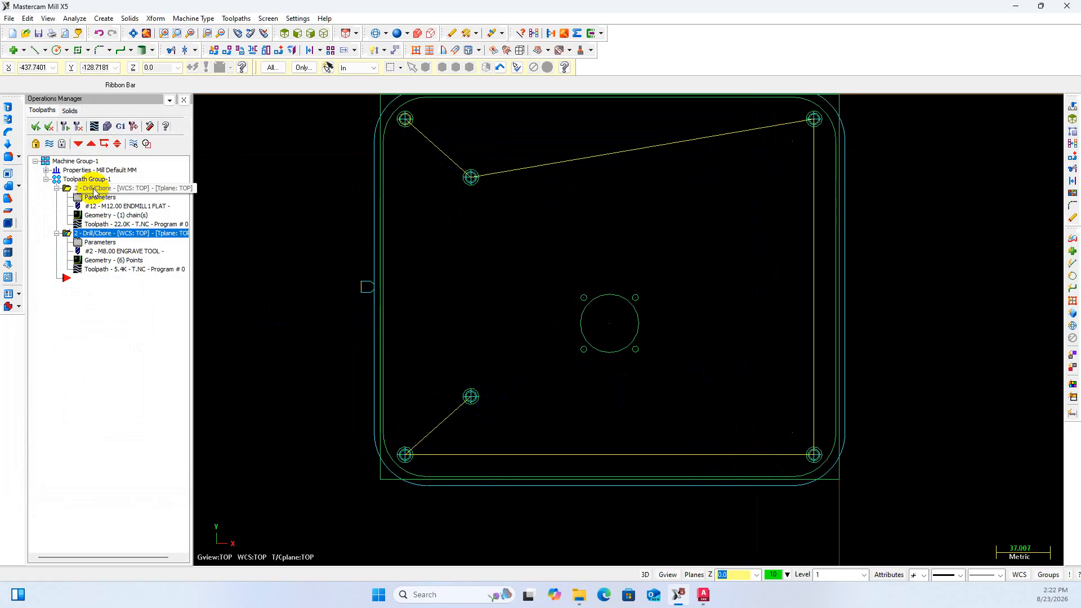
{"action": "left_click", "coordinate": [94, 126]}
{"action": "scroll", "coordinate": [428, 346], "scroll_direction": "down", "scroll_amount": 2}
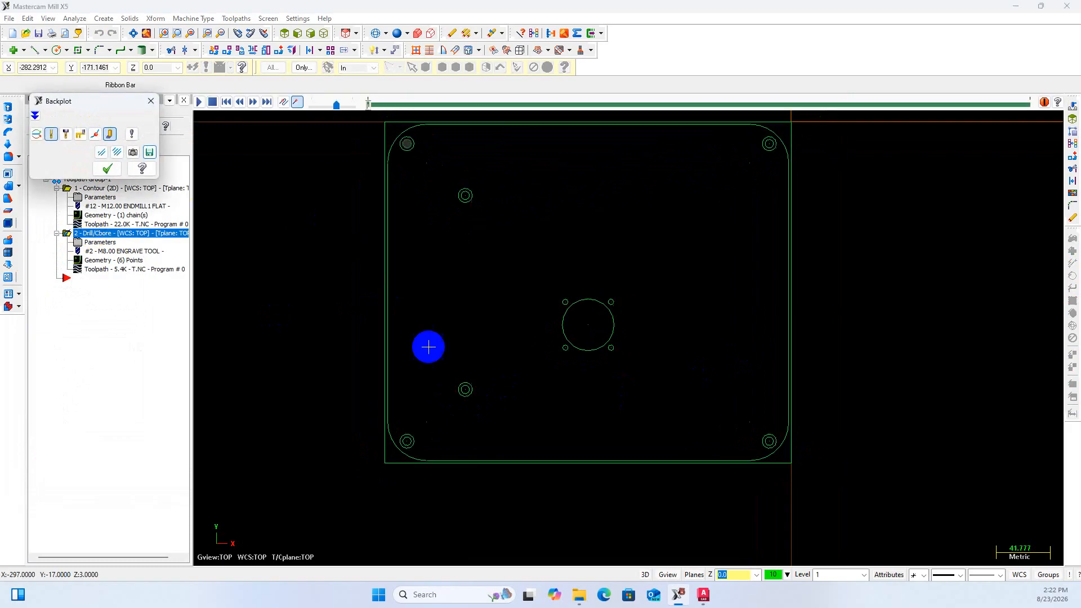
{"action": "scroll", "coordinate": [307, 169], "scroll_direction": "up", "scroll_amount": 1}
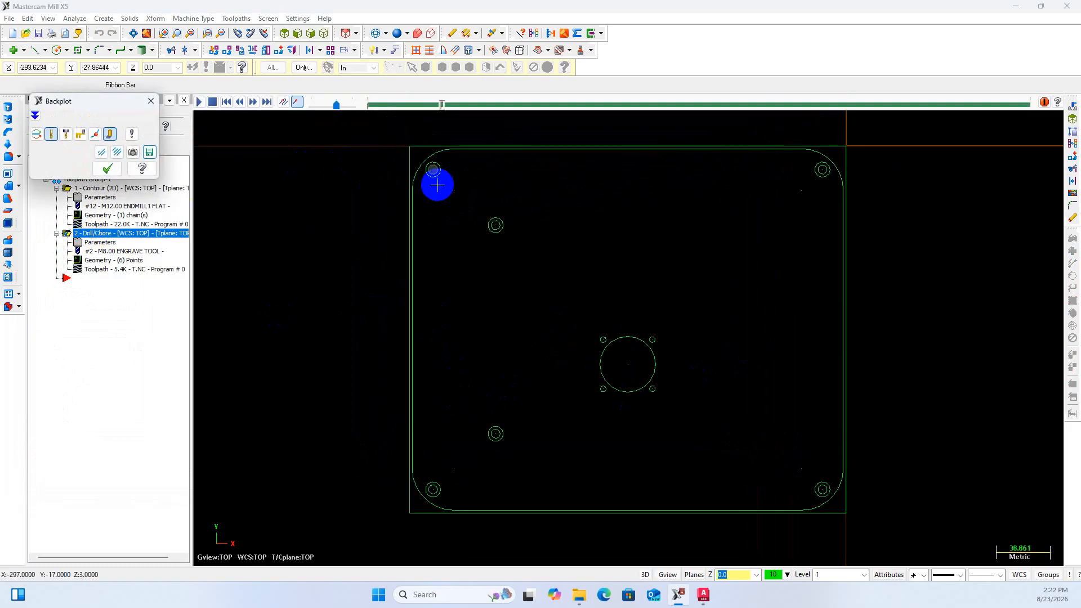
{"action": "scroll", "coordinate": [438, 185], "scroll_direction": "up", "scroll_amount": 2}
{"action": "scroll", "coordinate": [712, 185], "scroll_direction": "down", "scroll_amount": 1}
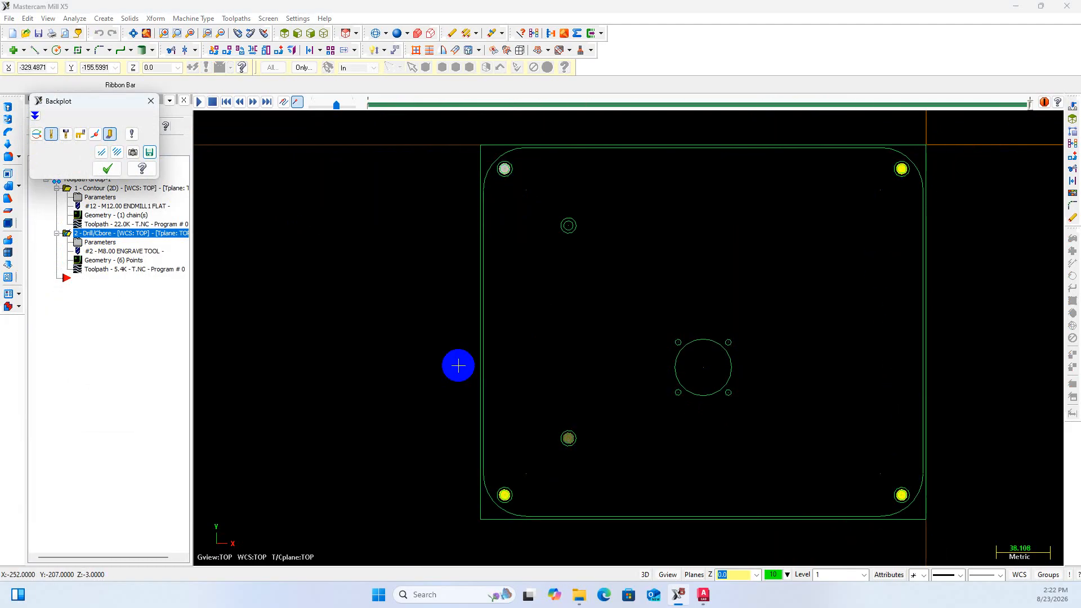
{"action": "left_click", "coordinate": [107, 169]}
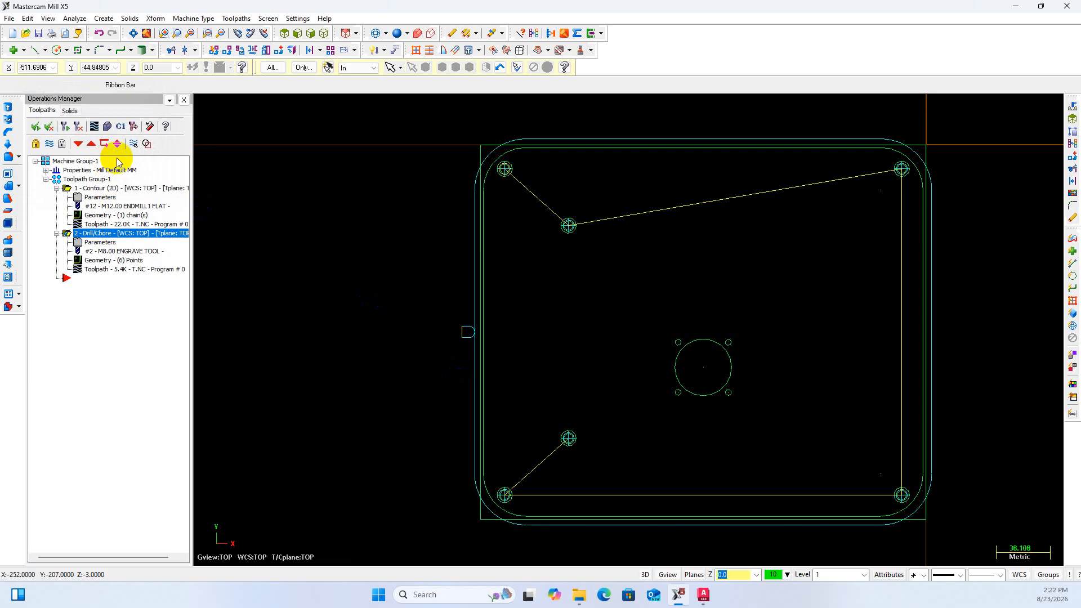
Replay the drill backplot to examine the order in which the holes are visited
{"action": "left_click", "coordinate": [94, 128]}
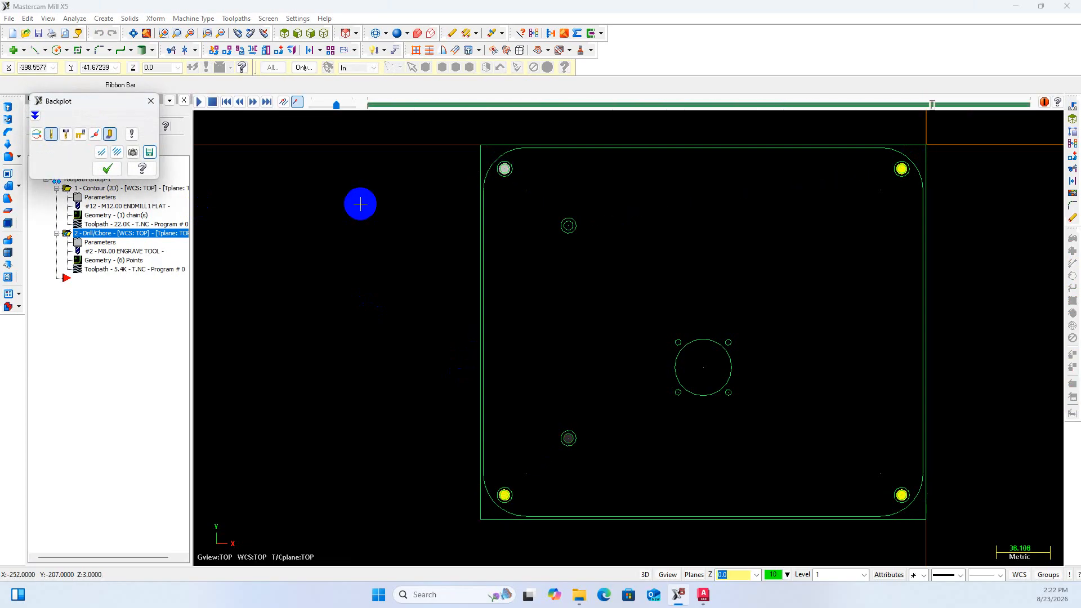
{"action": "scroll", "coordinate": [664, 232], "scroll_direction": "up", "scroll_amount": 1}
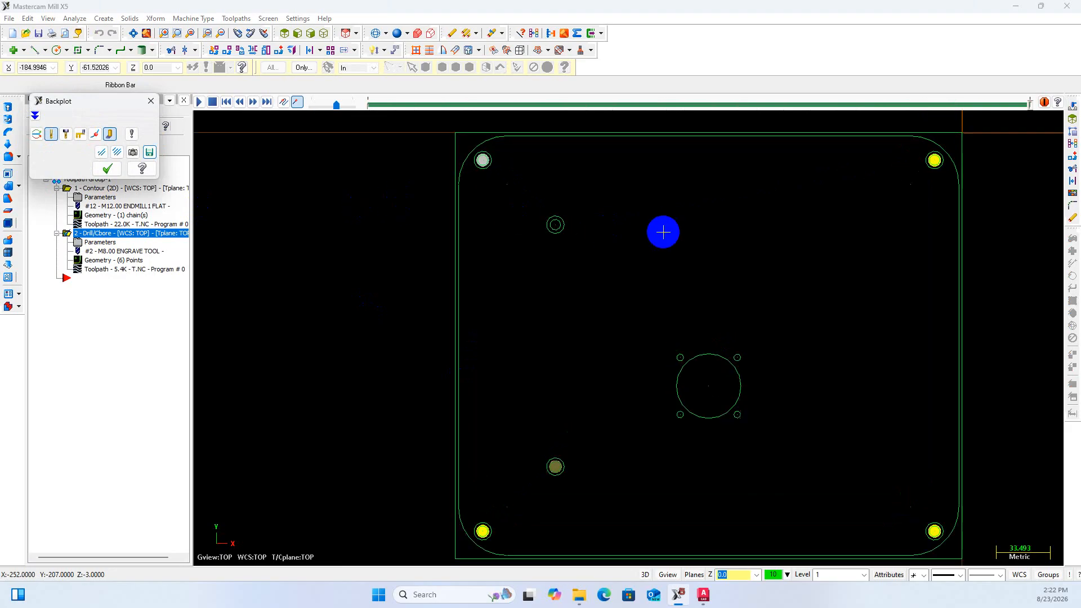
{"action": "scroll", "coordinate": [663, 231], "scroll_direction": "down", "scroll_amount": 1}
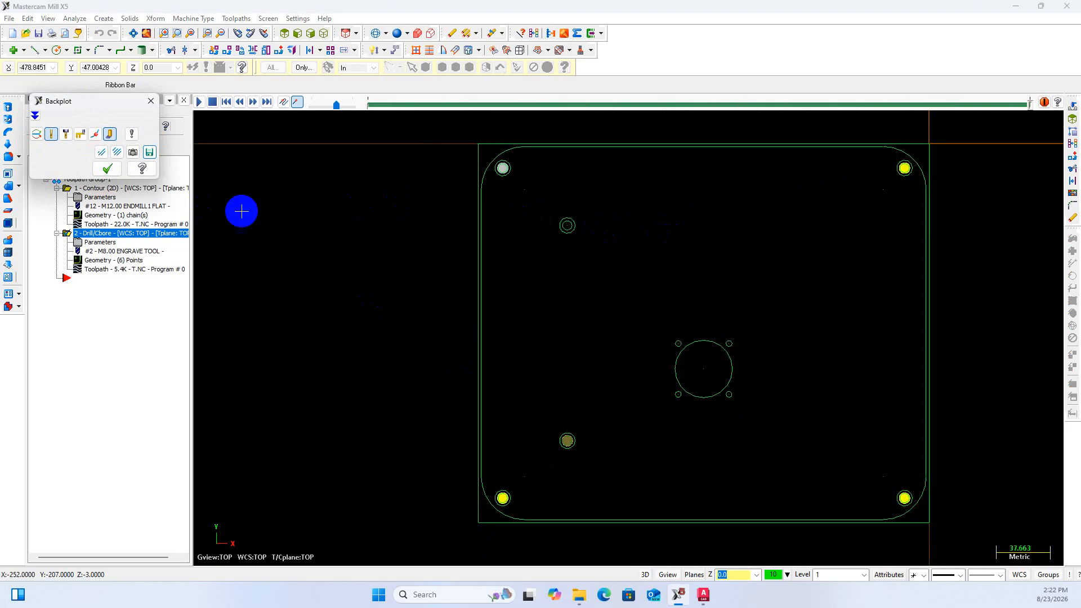
{"action": "left_click", "coordinate": [105, 168]}
{"action": "left_click", "coordinate": [97, 125]}
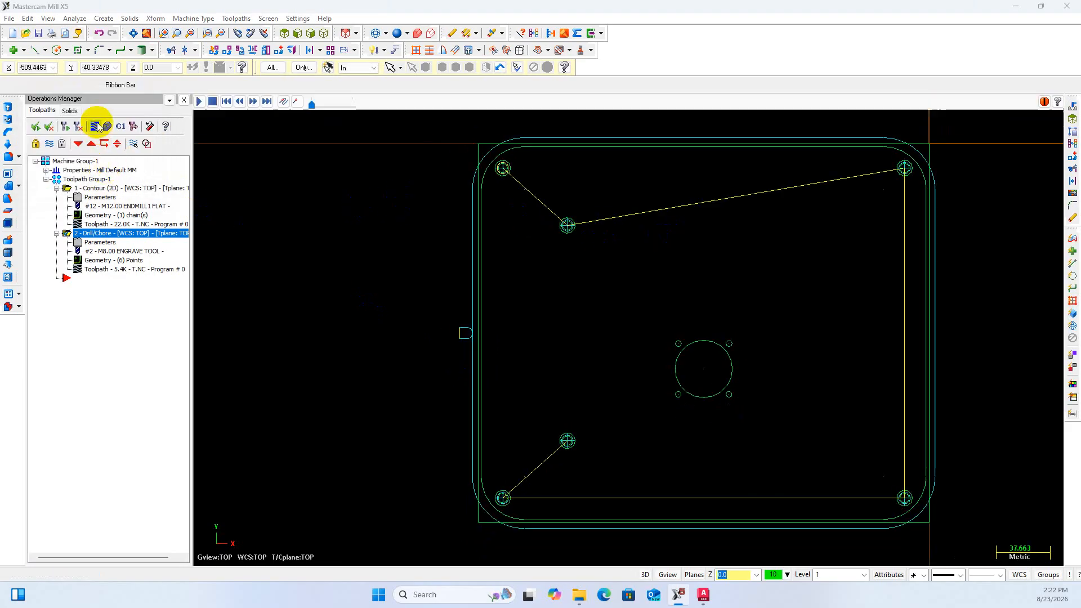
{"action": "key", "text": "s"}
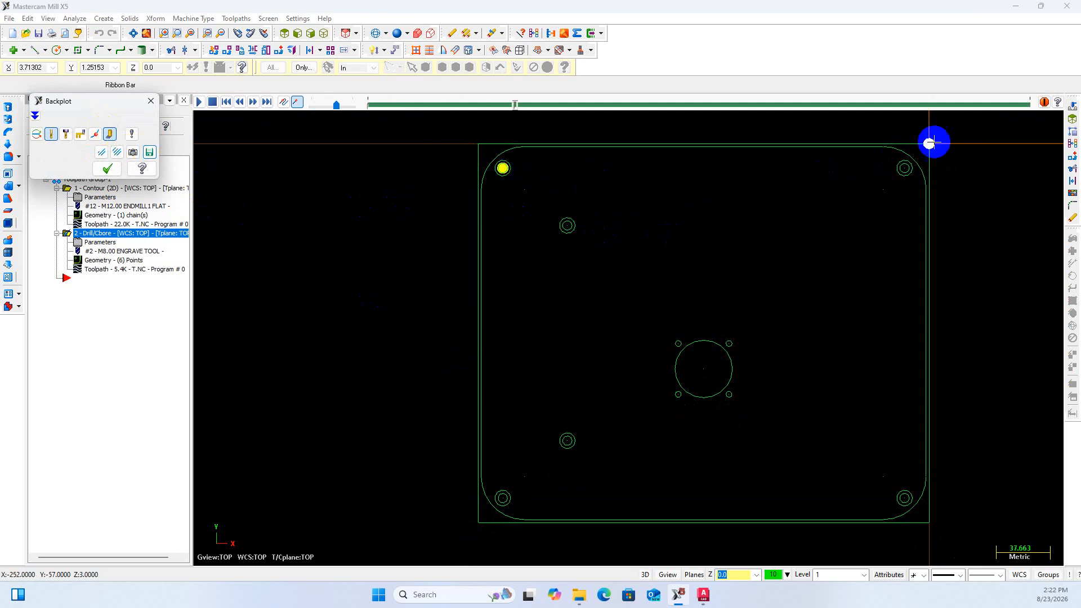
{"action": "left_click", "coordinate": [107, 168]}
{"action": "left_click", "coordinate": [106, 260]}
{"action": "right_click", "coordinate": [89, 167]}
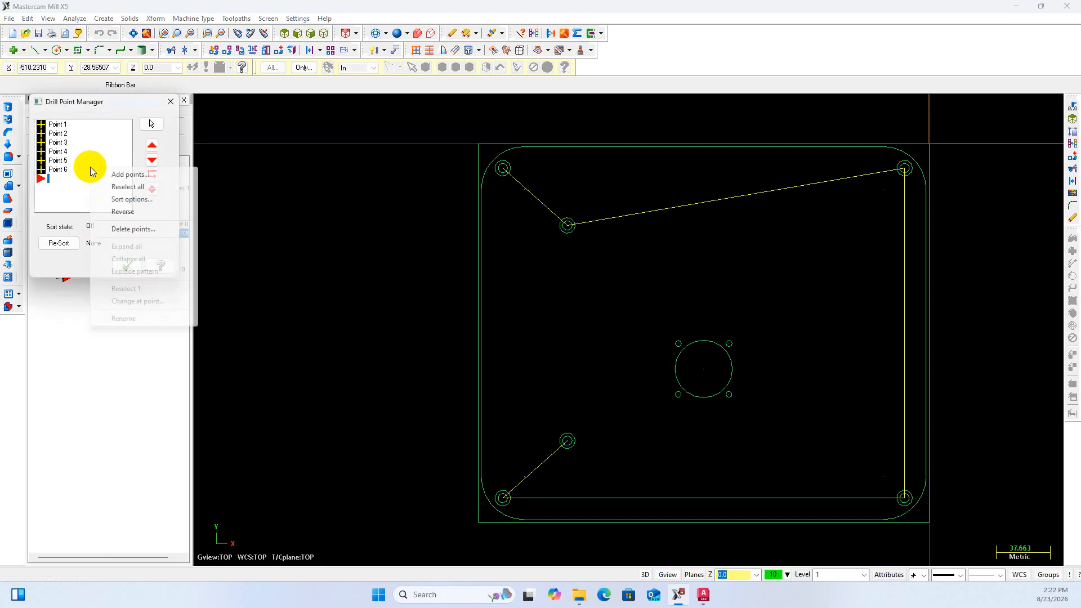
{"action": "left_click", "coordinate": [170, 101]}
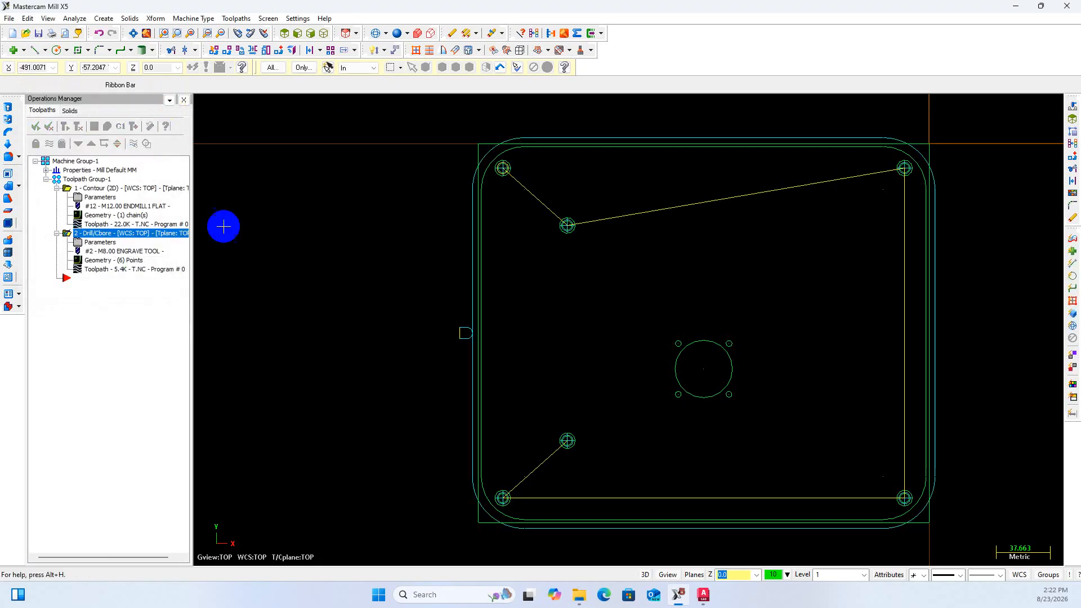
Reselect all drill points of the operation, picking the centres of the upper-left corner, upper inner and upper-right corner holes in that order
{"action": "left_click", "coordinate": [97, 262]}
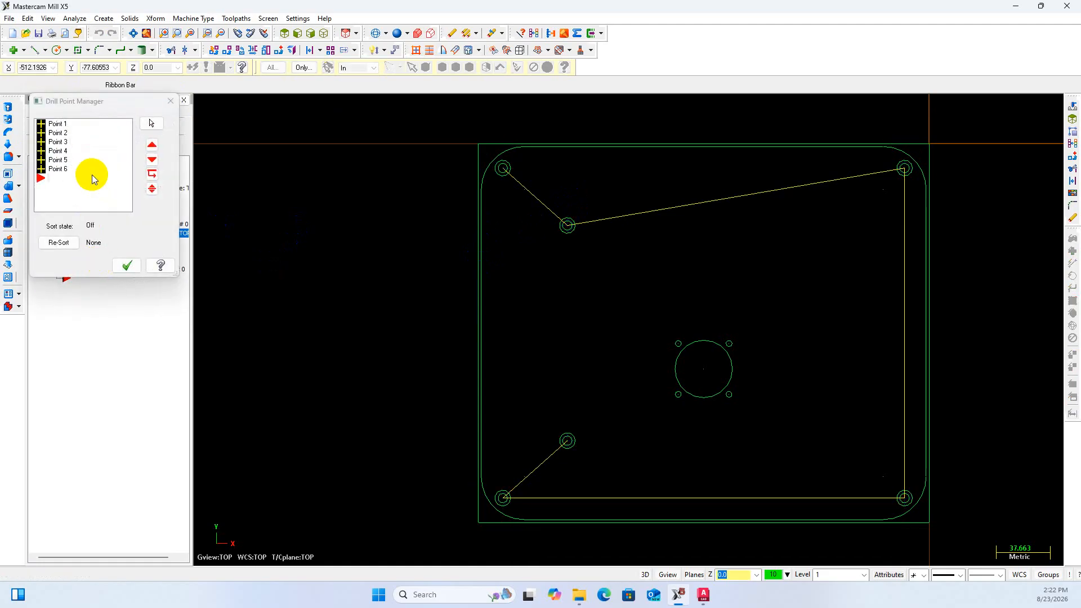
{"action": "right_click", "coordinate": [92, 177]}
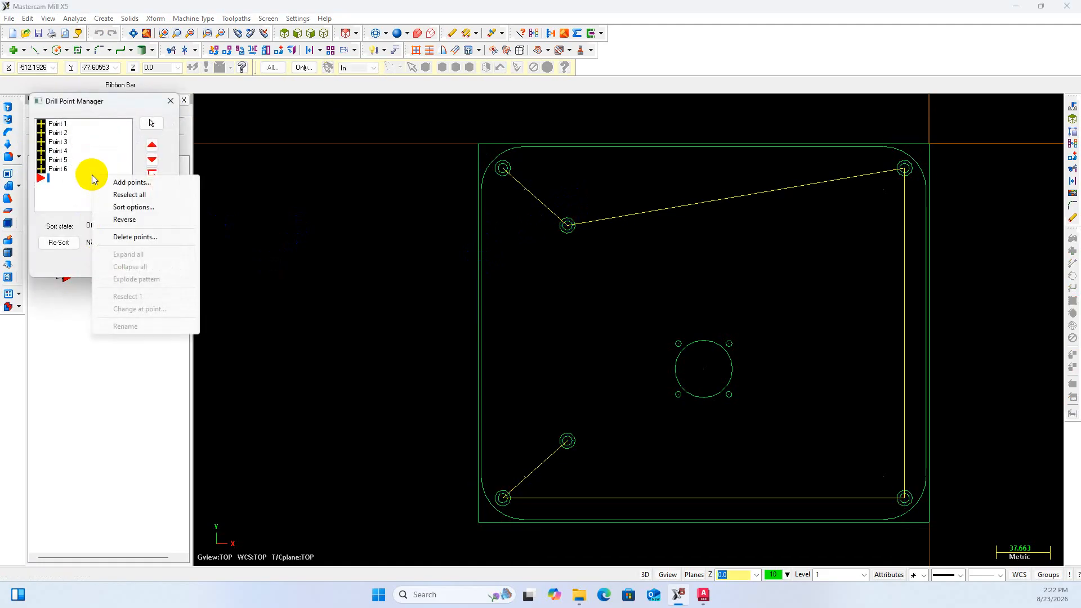
{"action": "left_click", "coordinate": [130, 195]}
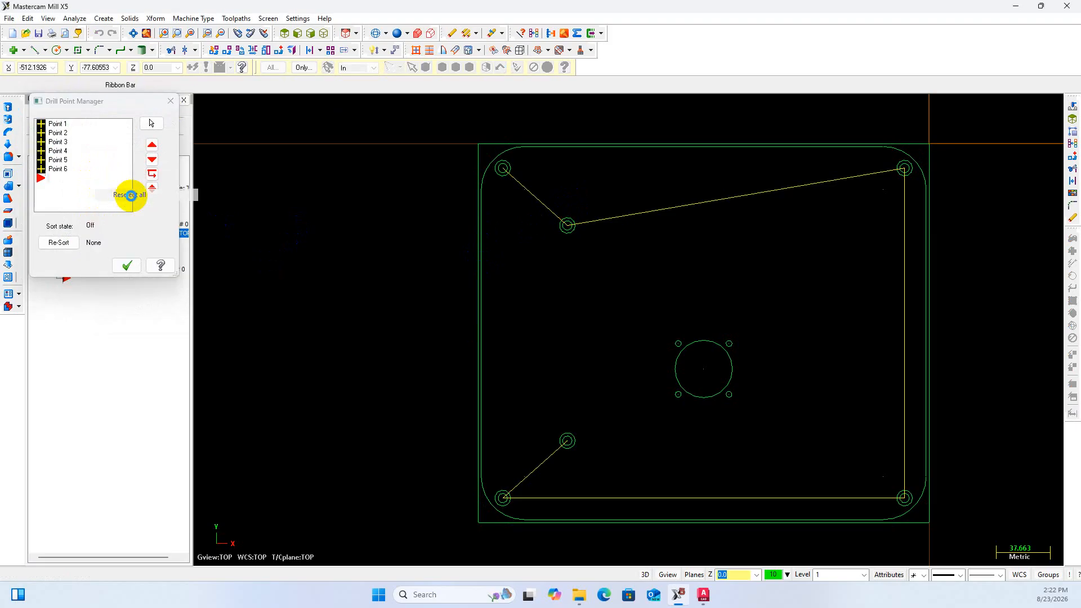
{"action": "scroll", "coordinate": [518, 186], "scroll_direction": "up", "scroll_amount": 2}
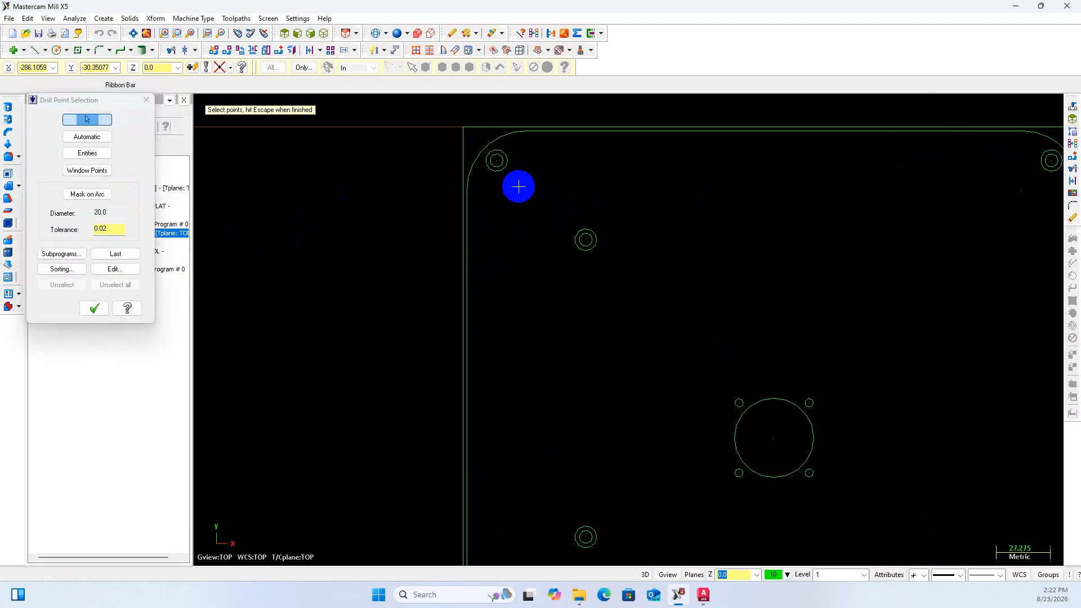
{"action": "left_click", "coordinate": [497, 160]}
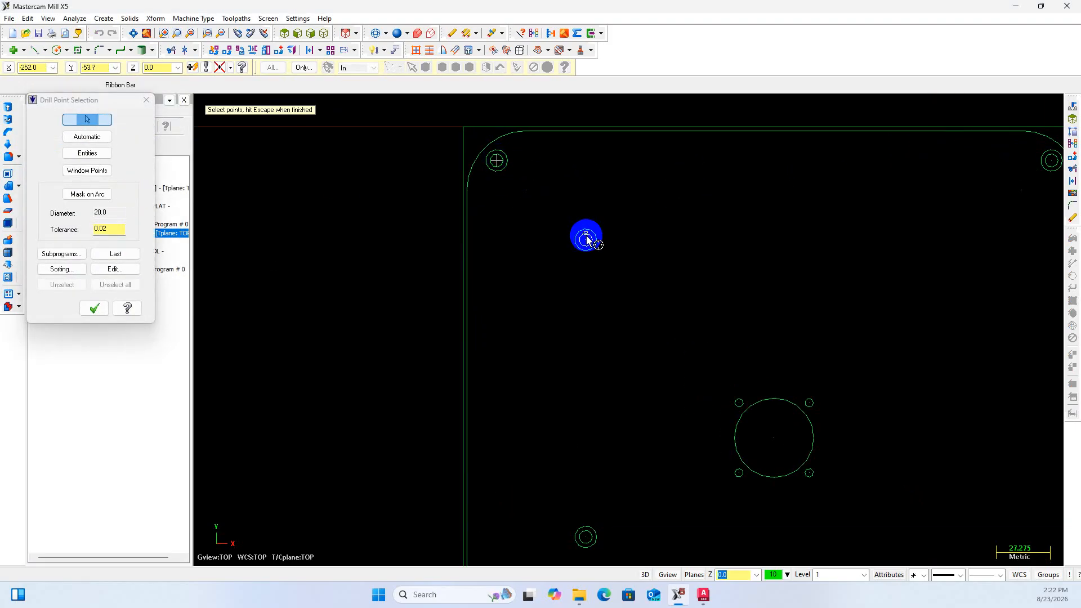
{"action": "left_click", "coordinate": [585, 239]}
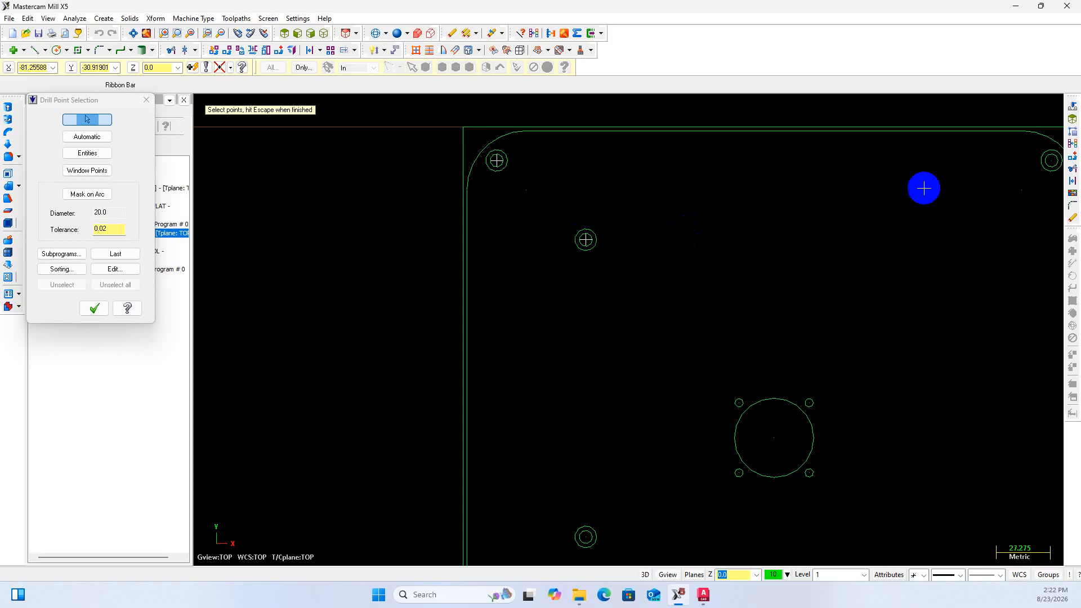
{"action": "left_click", "coordinate": [1050, 160]}
Restore the Top (WCS) view and add the centres of the lower-right corner, lower inner and lower-left corner holes as drill points, in that order
{"action": "middle_click_drag", "start_coordinate": [871, 208], "coordinate": [857, 181]}
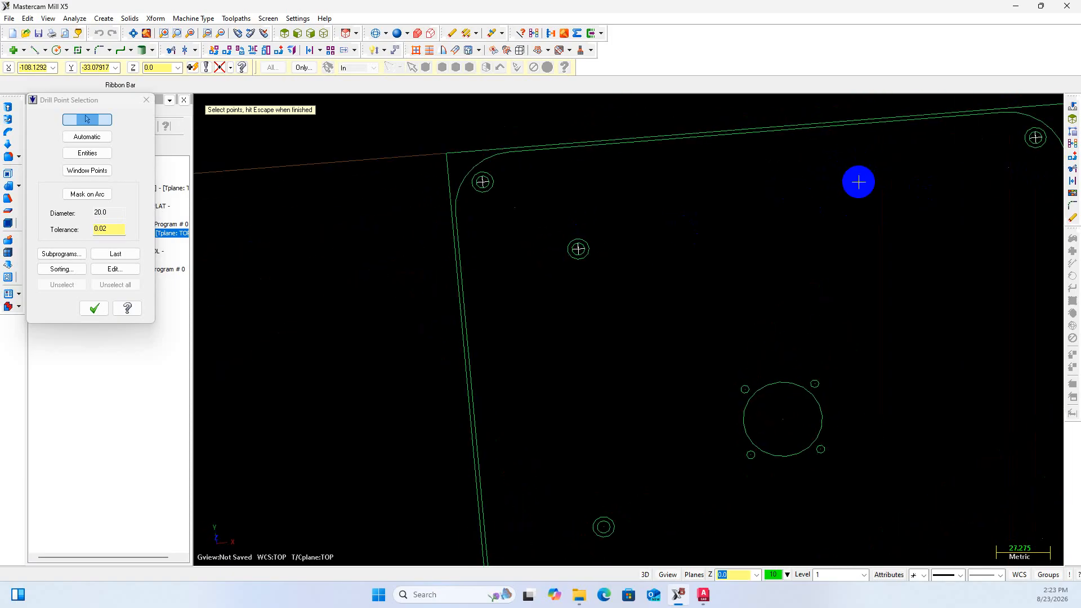
{"action": "right_click", "coordinate": [829, 179]}
{"action": "left_click", "coordinate": [857, 275]}
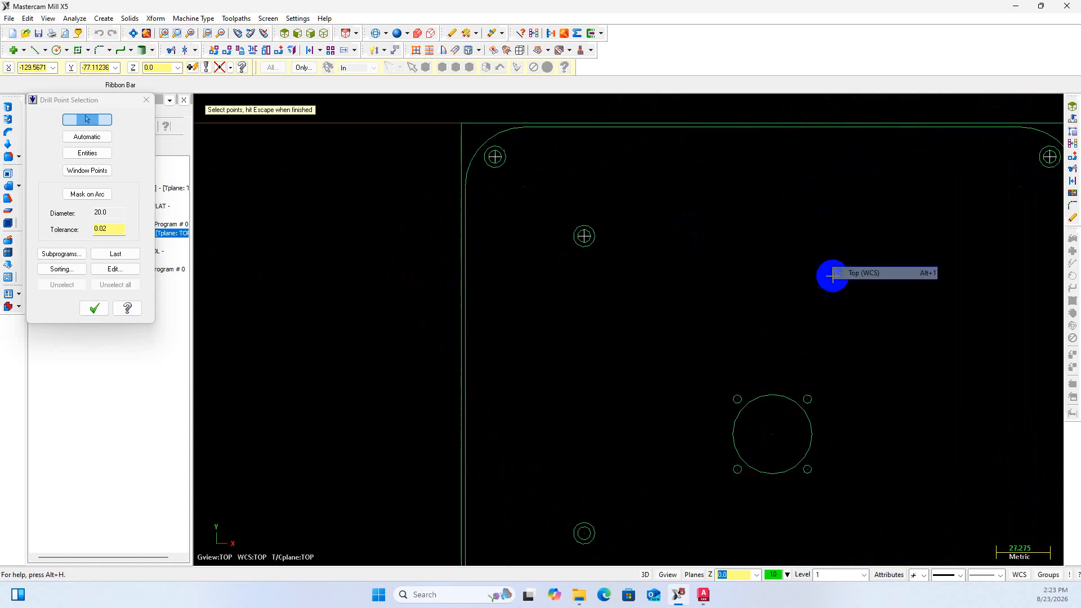
{"action": "middle_click_drag", "start_coordinate": [724, 270], "coordinate": [547, 193]}
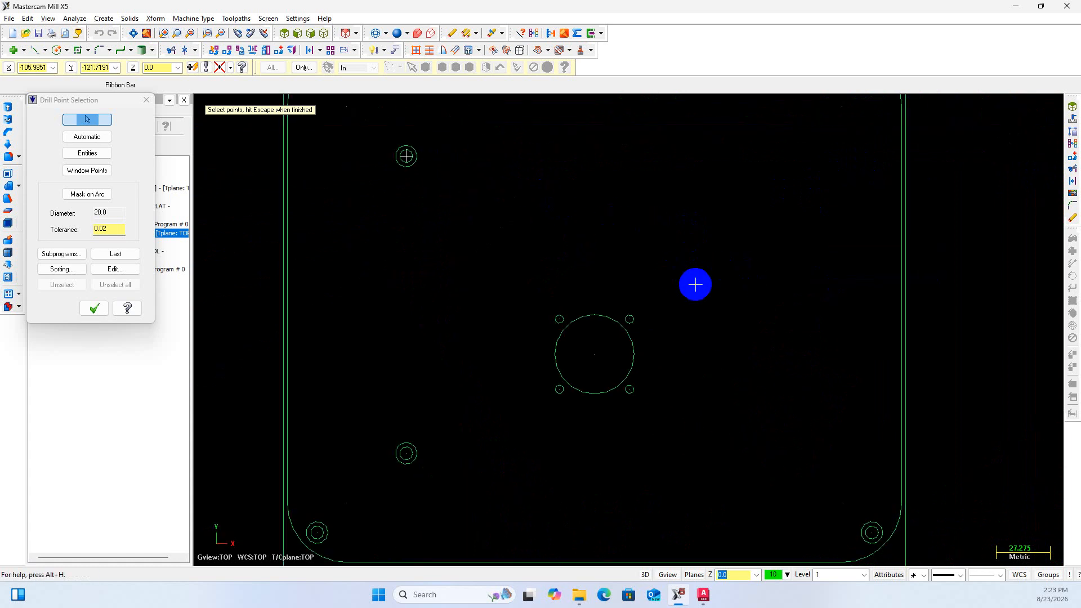
{"action": "scroll", "coordinate": [695, 285], "scroll_direction": "down", "scroll_amount": 1}
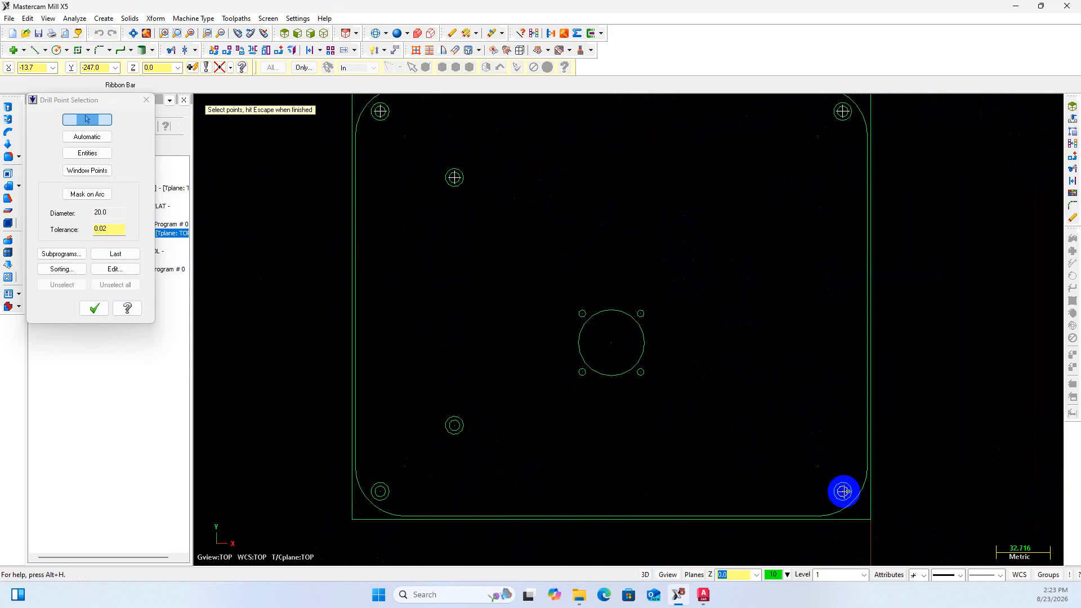
{"action": "scroll", "coordinate": [844, 491], "scroll_direction": "up", "scroll_amount": 2}
{"action": "left_click", "coordinate": [844, 493]}
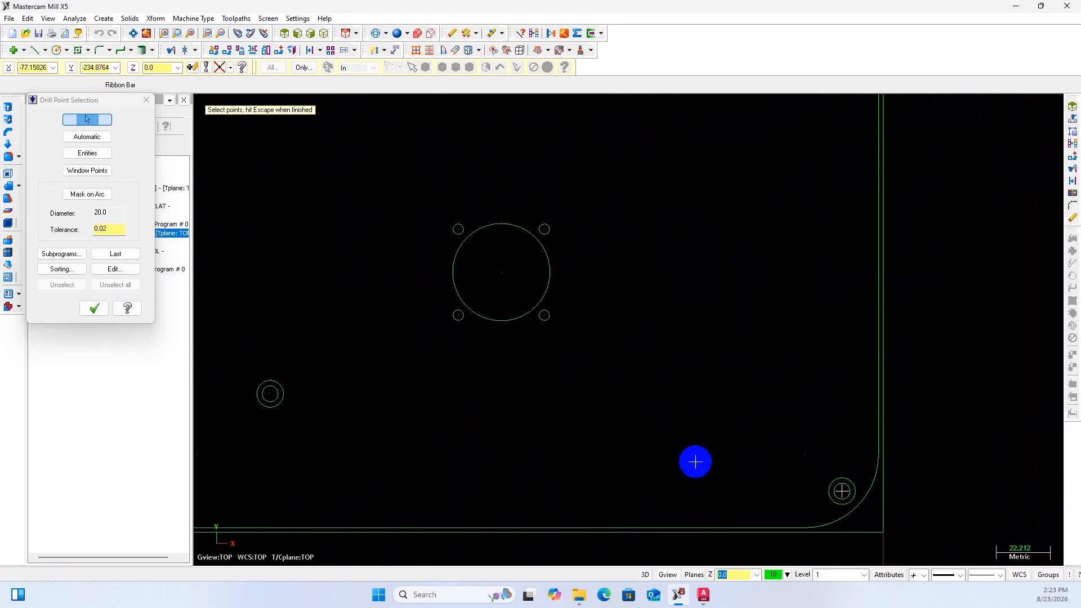
{"action": "left_click", "coordinate": [269, 400]}
{"action": "scroll", "coordinate": [484, 398], "scroll_direction": "down", "scroll_amount": 2}
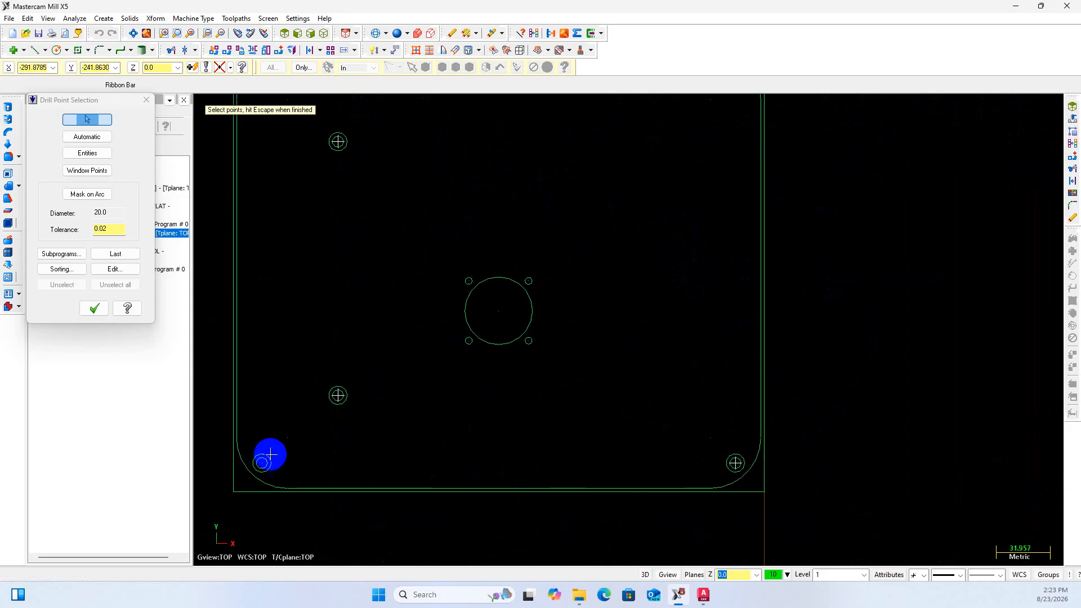
{"action": "scroll", "coordinate": [271, 450], "scroll_direction": "up", "scroll_amount": 1}
{"action": "left_click", "coordinate": [261, 465]}
{"action": "scroll", "coordinate": [478, 463], "scroll_direction": "down", "scroll_amount": 2}
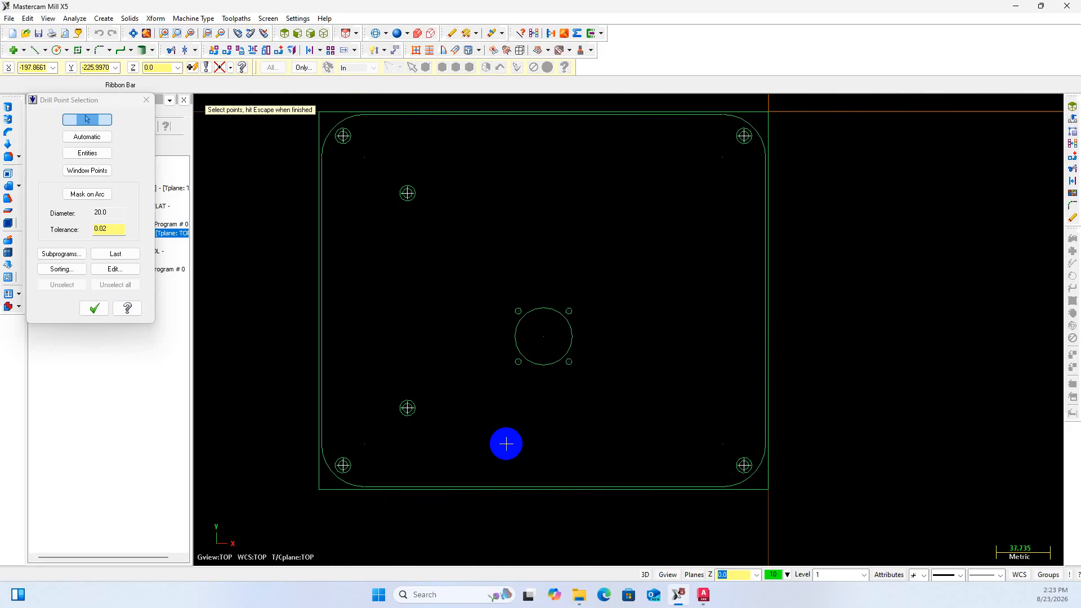
Accept the six reselected drill points and regenerate the drill operation
{"action": "left_click", "coordinate": [94, 307]}
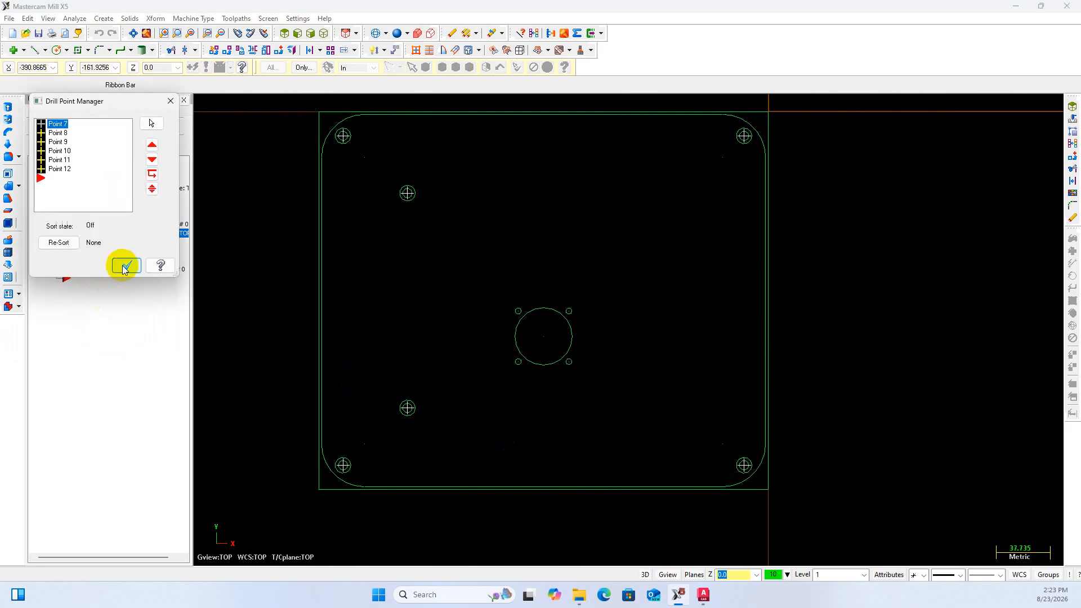
{"action": "left_click", "coordinate": [124, 265]}
{"action": "left_click", "coordinate": [65, 128]}
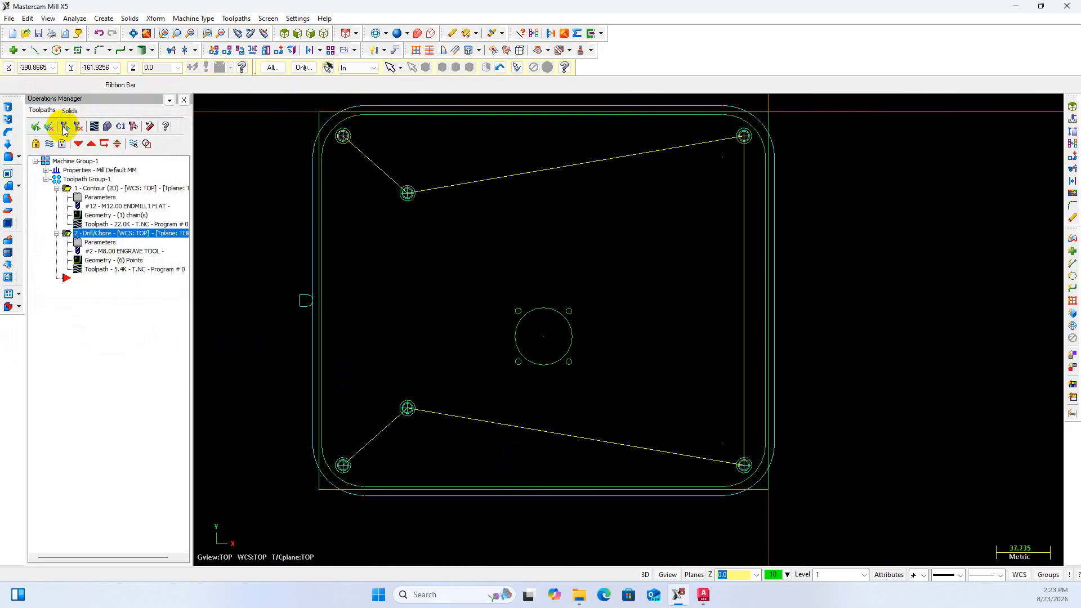
Backplot the regenerated drill operation to check the order in which the six holes are visited
{"action": "left_click", "coordinate": [95, 128]}
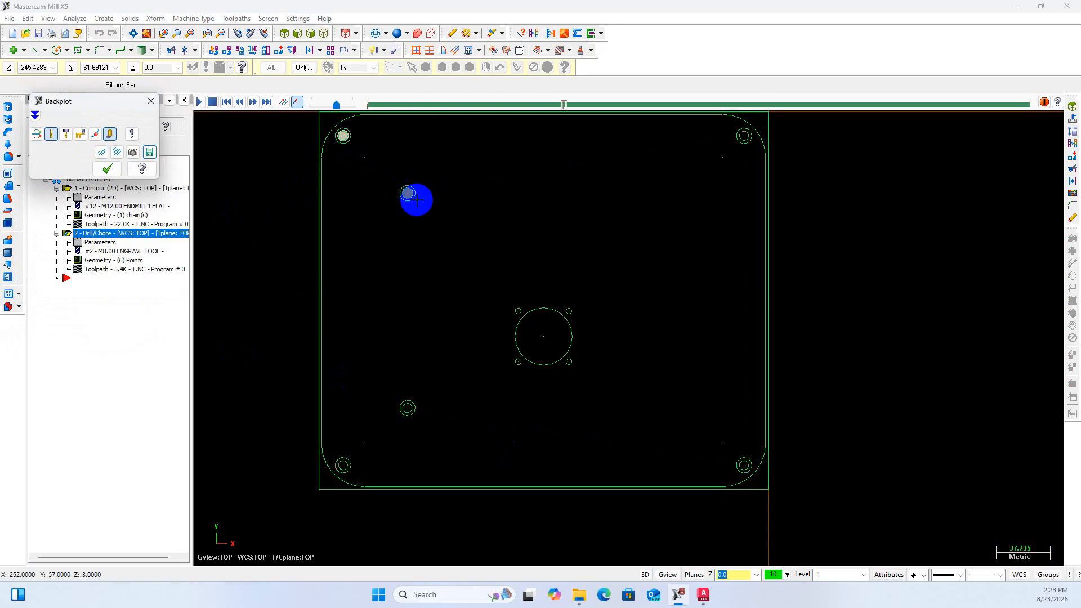
{"action": "scroll", "coordinate": [803, 250], "scroll_direction": "down", "scroll_amount": 2}
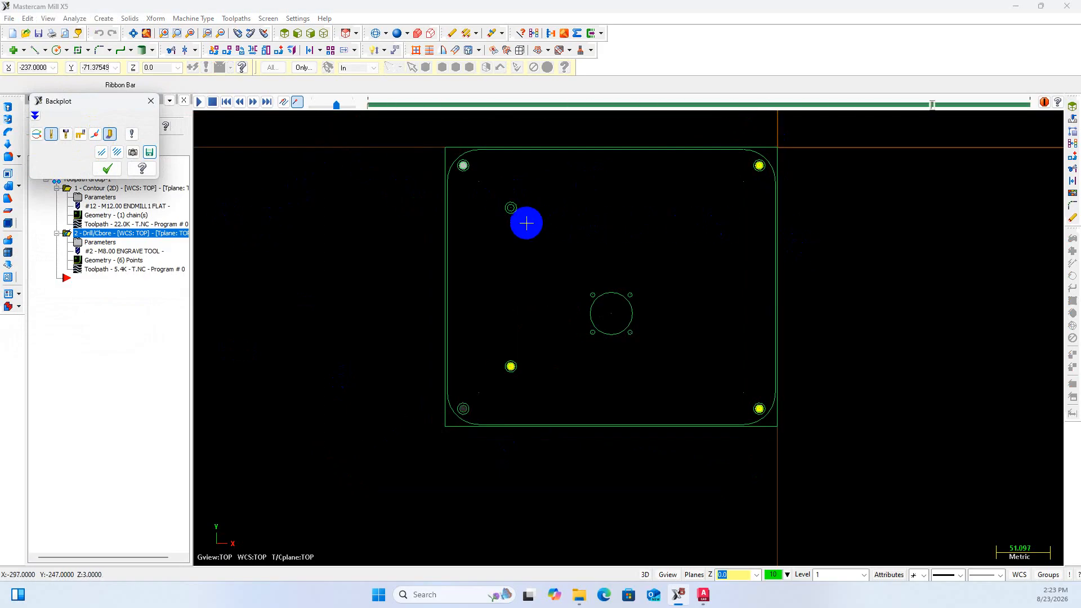
{"action": "scroll", "coordinate": [517, 214], "scroll_direction": "up", "scroll_amount": 1}
{"action": "scroll", "coordinate": [517, 215], "scroll_direction": "down", "scroll_amount": 1}
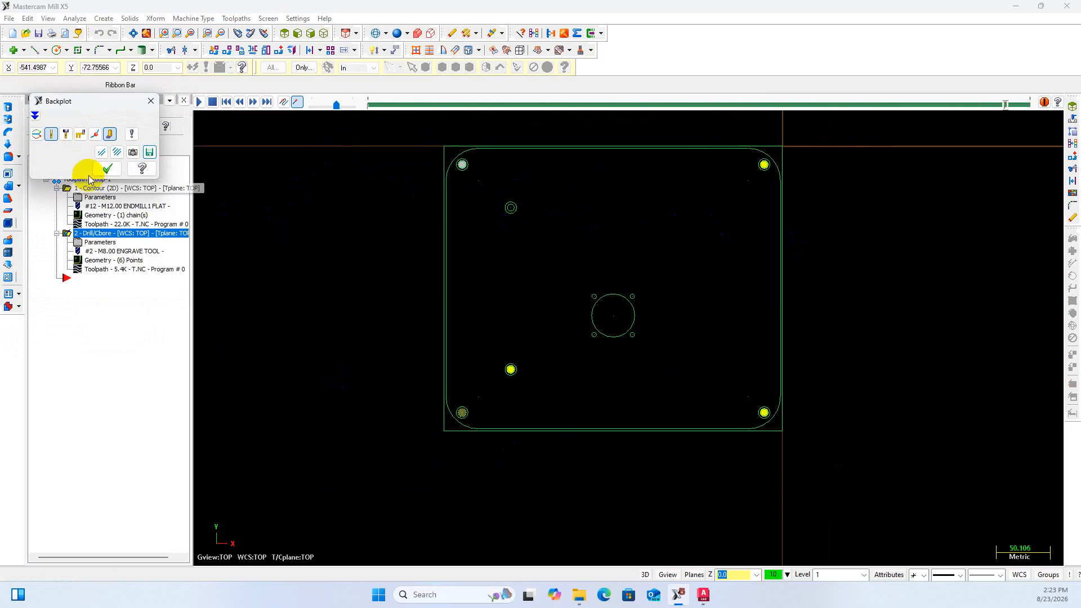
{"action": "scroll", "coordinate": [585, 124], "scroll_direction": "up", "scroll_amount": 1}
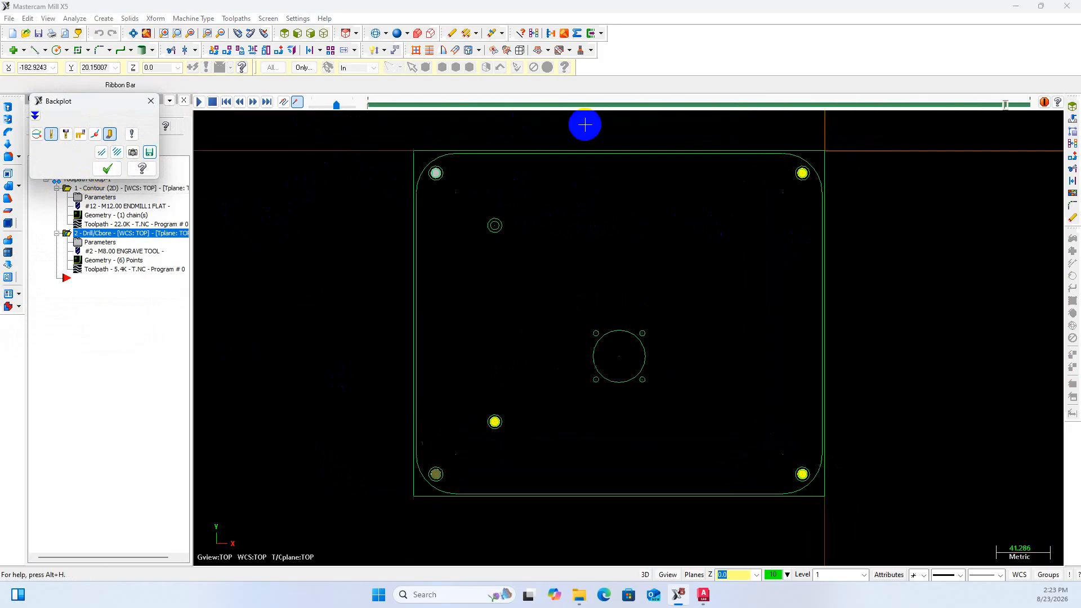
{"action": "left_click", "coordinate": [113, 173]}
Reselect all drill points of the operation, starting with the centres of the upper-left and upper-right corner holes in that order
{"action": "left_click", "coordinate": [107, 260]}
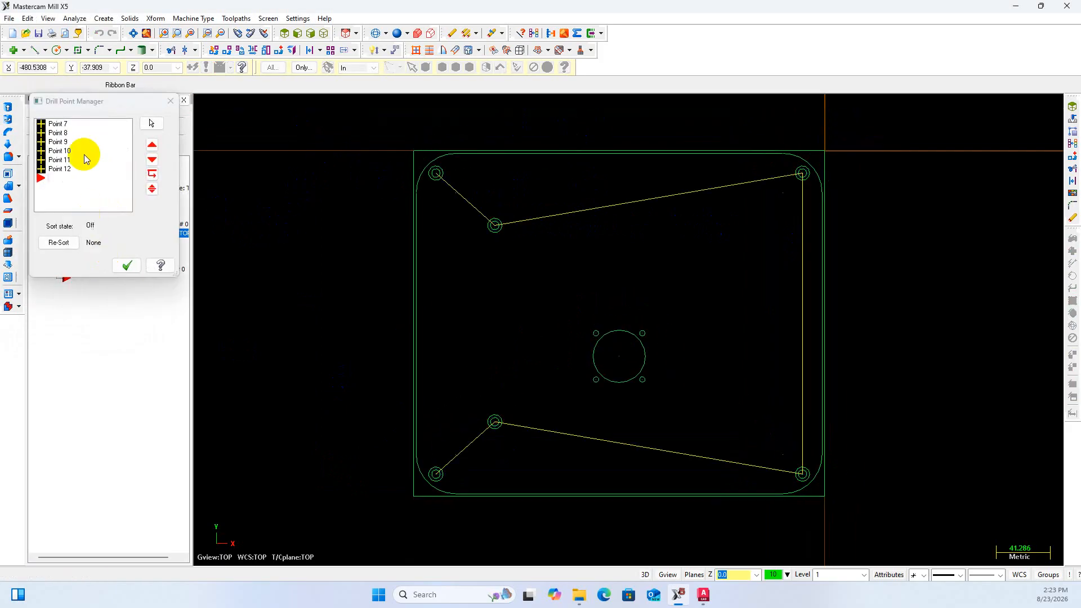
{"action": "right_click", "coordinate": [99, 181]}
{"action": "left_click", "coordinate": [118, 173]}
{"action": "scroll", "coordinate": [451, 174], "scroll_direction": "up", "scroll_amount": 2}
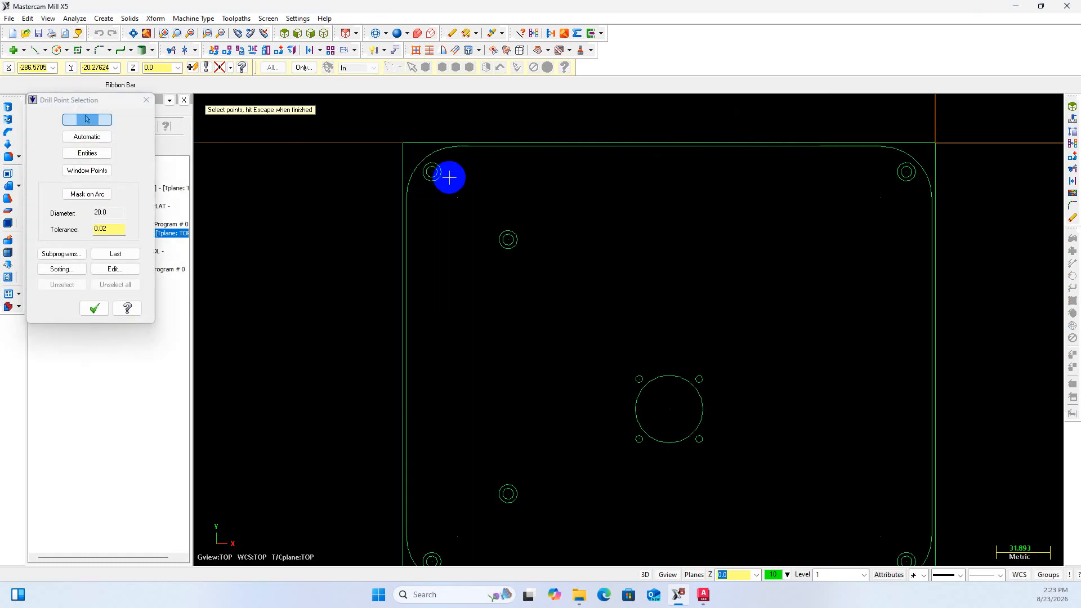
{"action": "scroll", "coordinate": [533, 169], "scroll_direction": "down", "scroll_amount": 3}
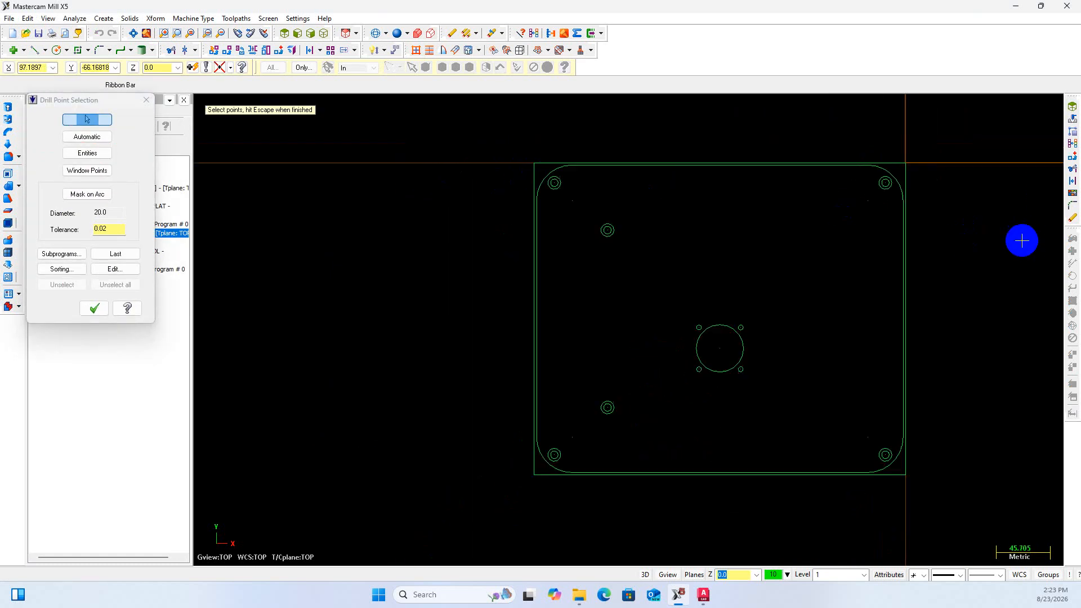
{"action": "scroll", "coordinate": [554, 189], "scroll_direction": "up", "scroll_amount": 2}
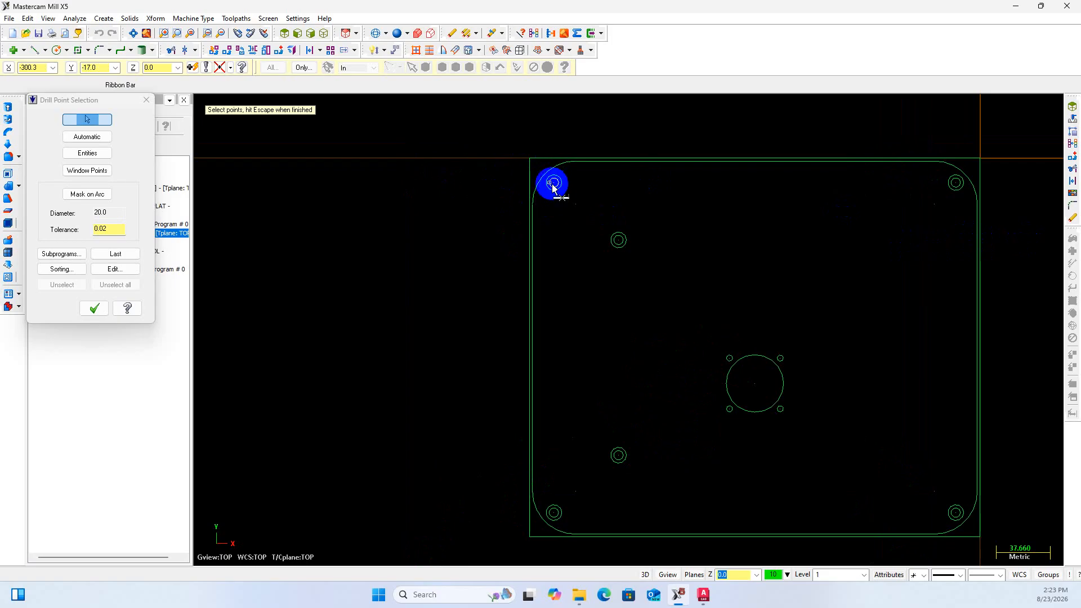
{"action": "scroll", "coordinate": [555, 185], "scroll_direction": "up", "scroll_amount": 1}
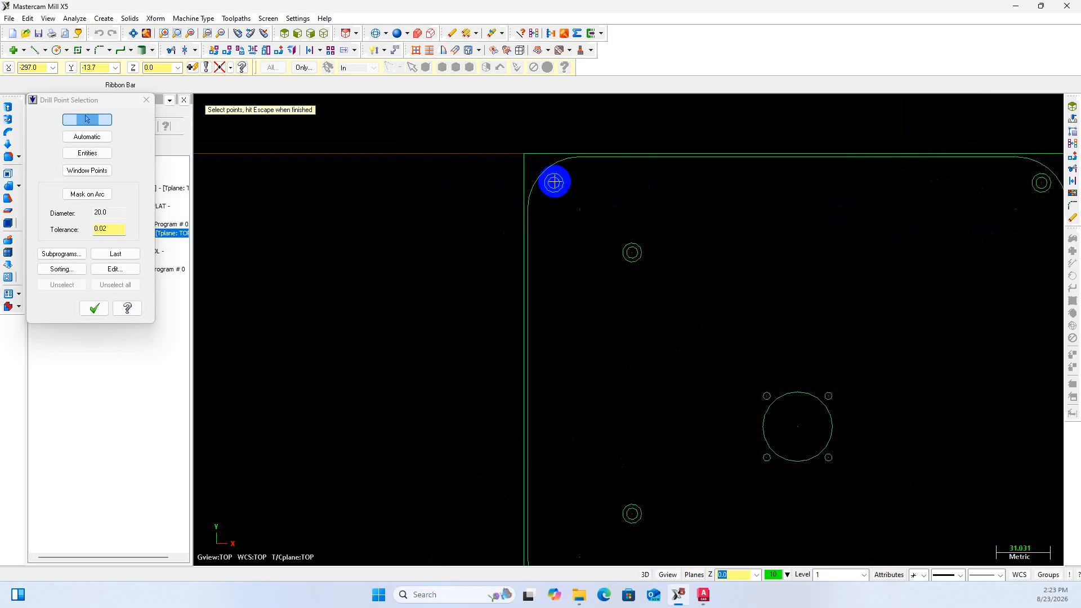
{"action": "left_click", "coordinate": [555, 186]}
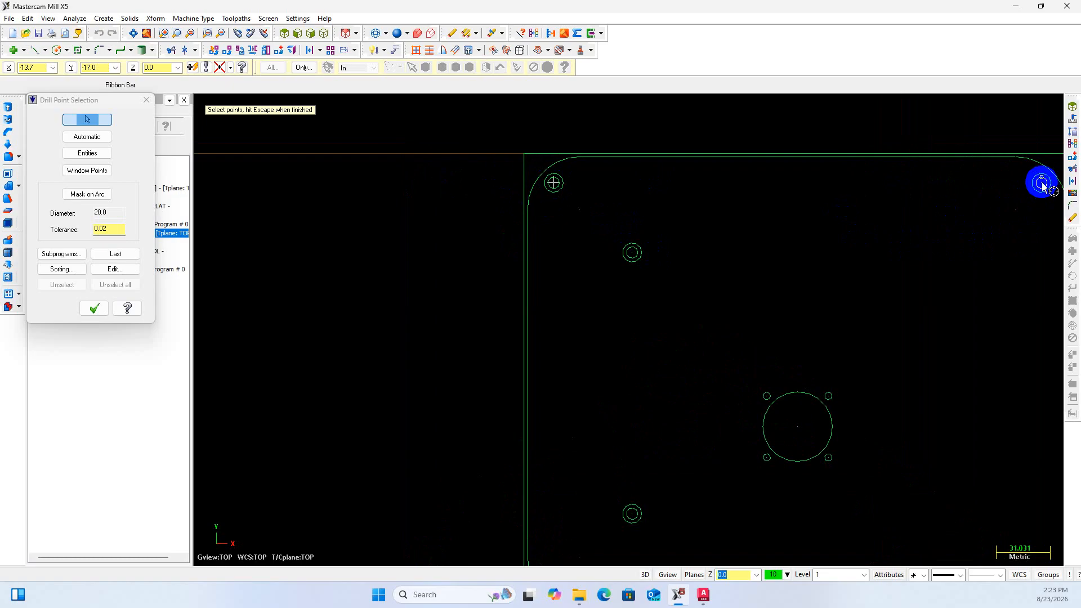
{"action": "scroll", "coordinate": [1042, 186], "scroll_direction": "up", "scroll_amount": 1}
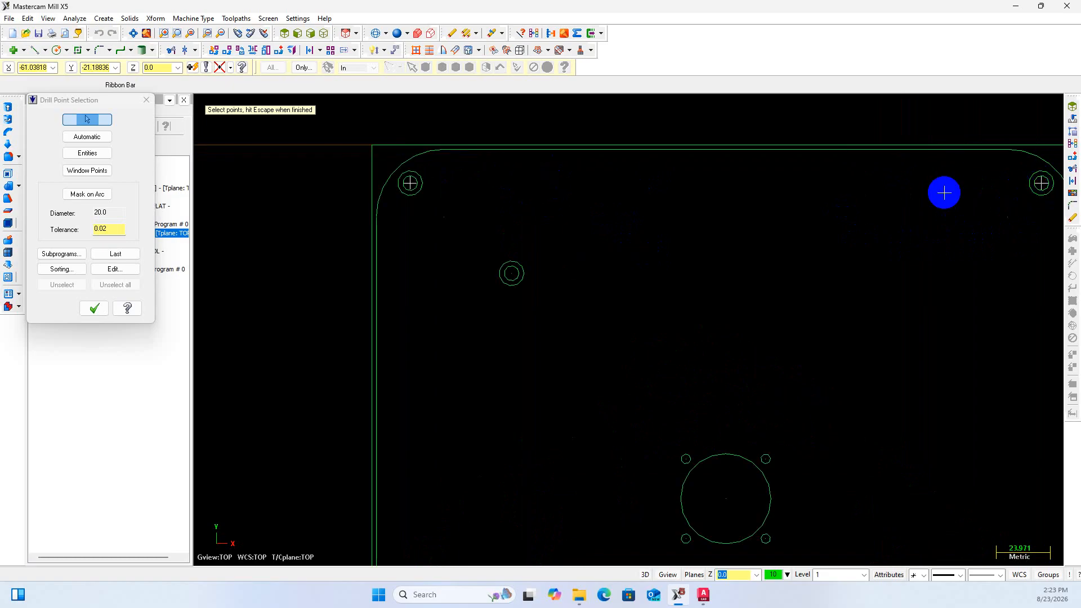
Add the lower-right corner, lower-left corner, lower inner and upper inner hole centres in that order, and regenerate the drill operation
{"action": "scroll", "coordinate": [941, 191], "scroll_direction": "down", "scroll_amount": 2}
{"action": "scroll", "coordinate": [994, 386], "scroll_direction": "up", "scroll_amount": 2}
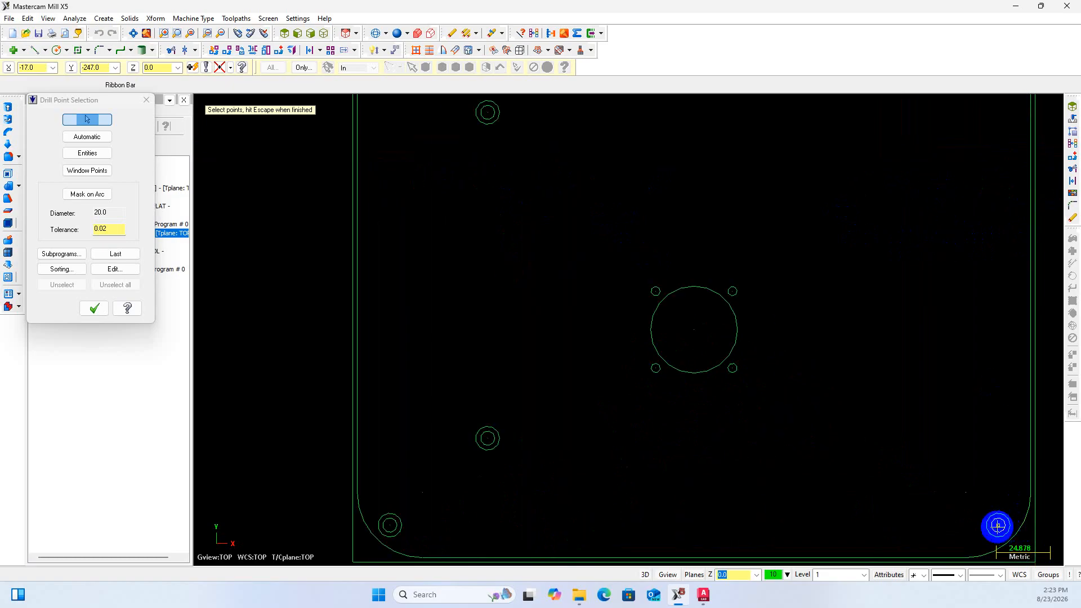
{"action": "left_click", "coordinate": [391, 526]}
{"action": "left_click", "coordinate": [487, 439]}
{"action": "scroll", "coordinate": [521, 280], "scroll_direction": "down", "scroll_amount": 2}
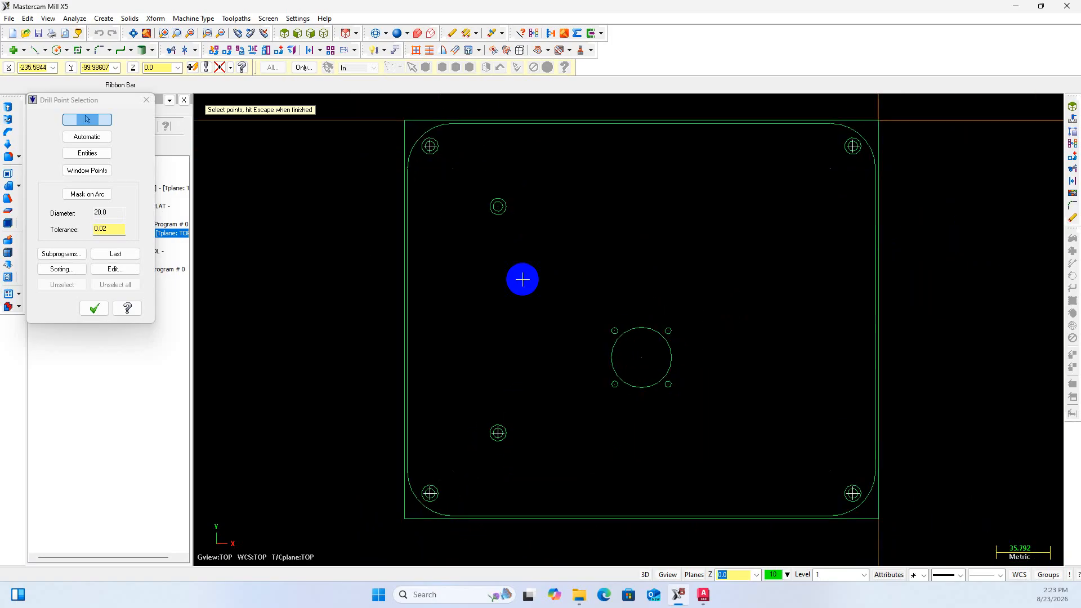
{"action": "scroll", "coordinate": [499, 207], "scroll_direction": "up", "scroll_amount": 2}
{"action": "scroll", "coordinate": [535, 257], "scroll_direction": "down", "scroll_amount": 2}
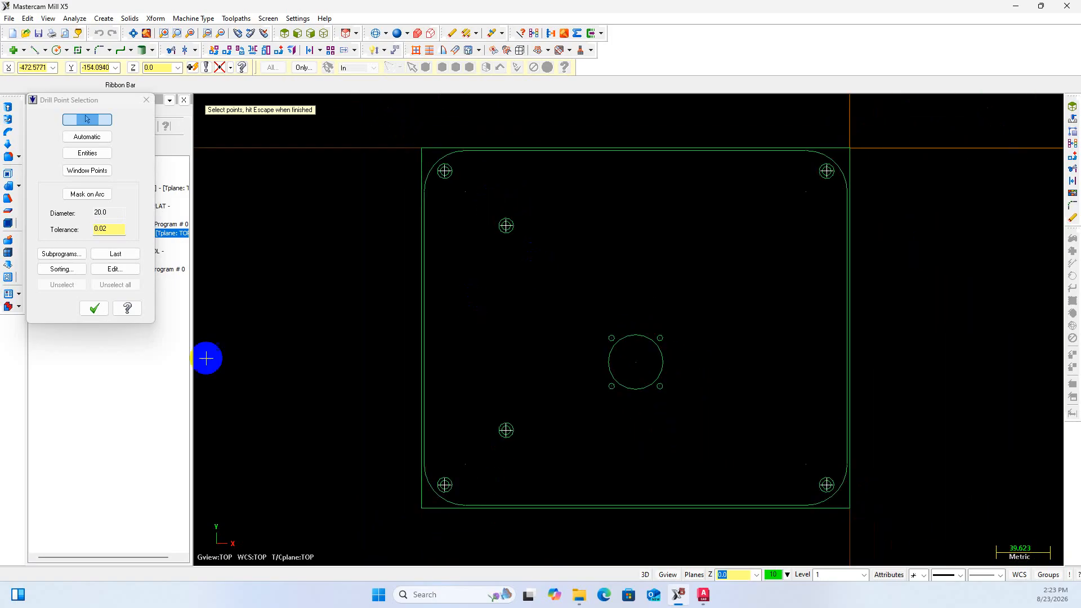
{"action": "left_click", "coordinate": [94, 308]}
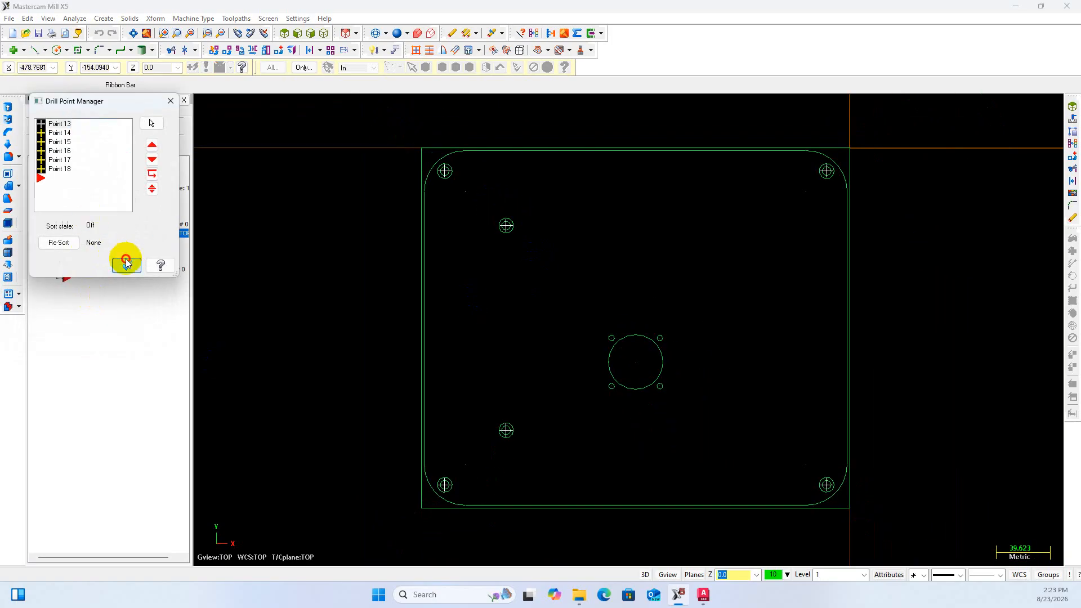
{"action": "left_click", "coordinate": [126, 262]}
{"action": "left_click", "coordinate": [62, 131]}
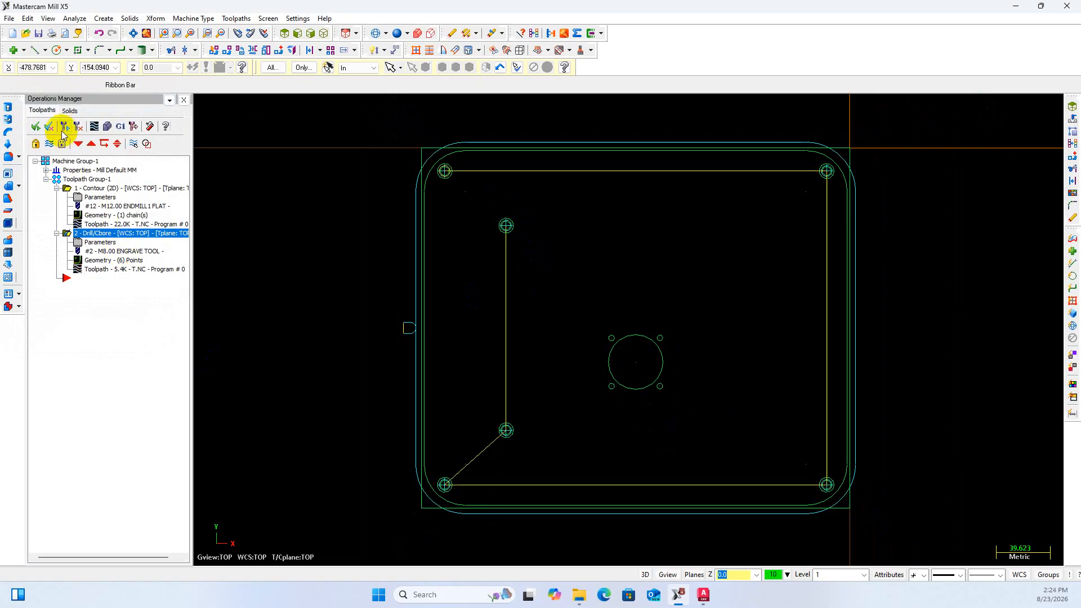
Backplot the drill operation to examine its new hole sequence from the corners to the inner holes
{"action": "left_click", "coordinate": [93, 126]}
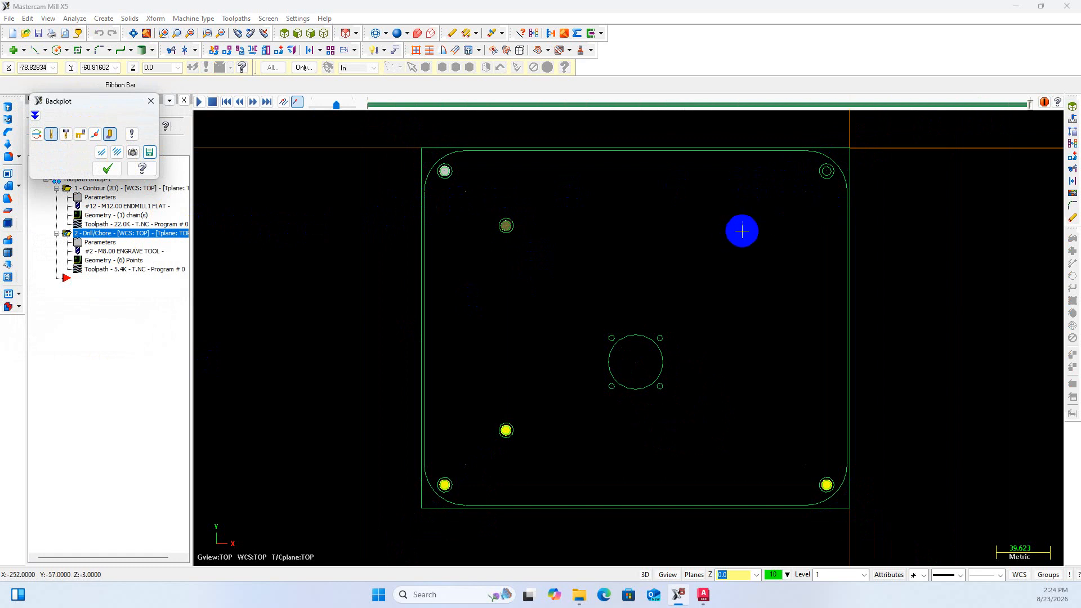
{"action": "left_click", "coordinate": [107, 168]}
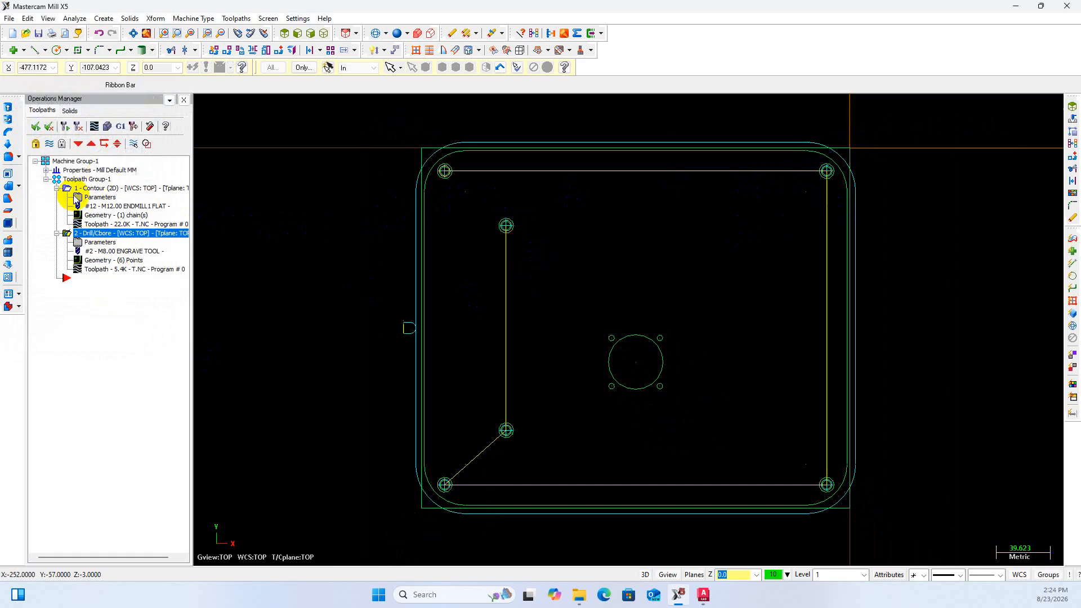
Open Verify for all of Toolpath Group-1 and define the box stock by picking the plate's upper-left and lower-right corners
{"action": "left_click", "coordinate": [93, 180]}
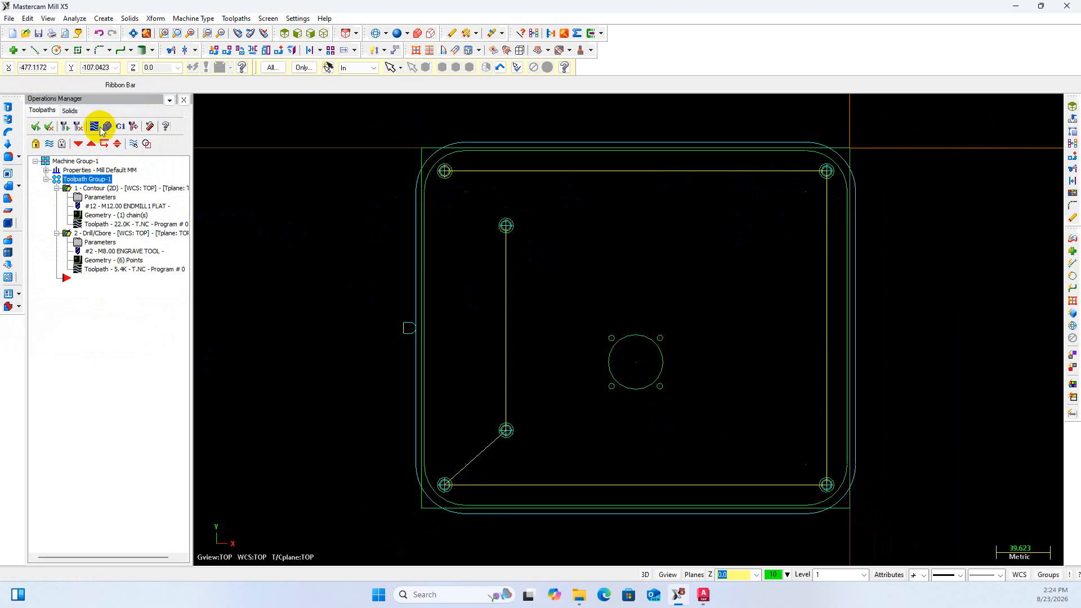
{"action": "left_click", "coordinate": [99, 127]}
{"action": "left_click", "coordinate": [151, 101]}
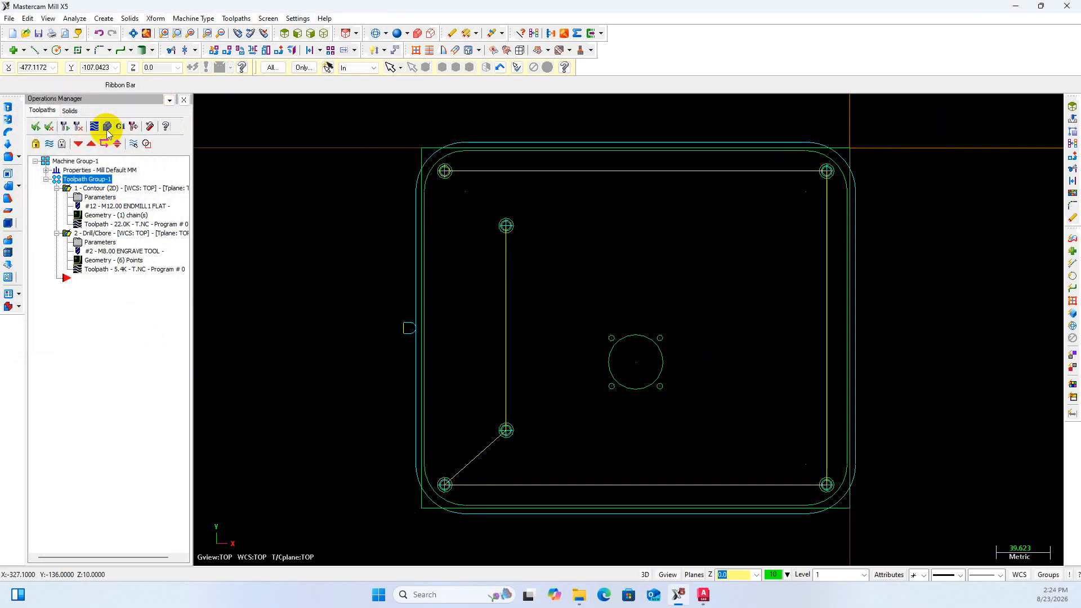
{"action": "left_click", "coordinate": [107, 127]}
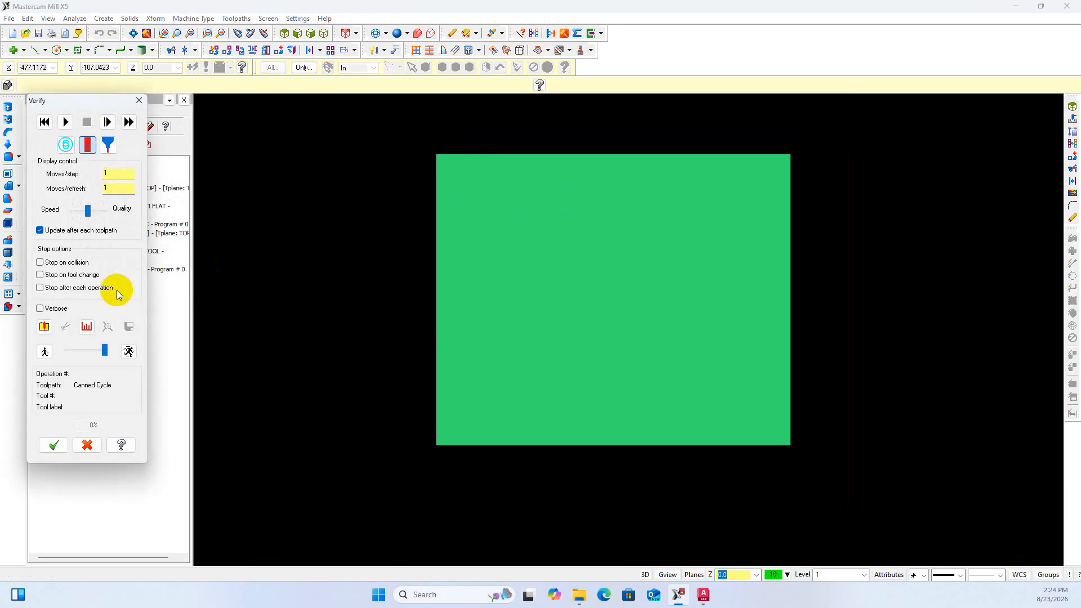
{"action": "left_click", "coordinate": [44, 326]}
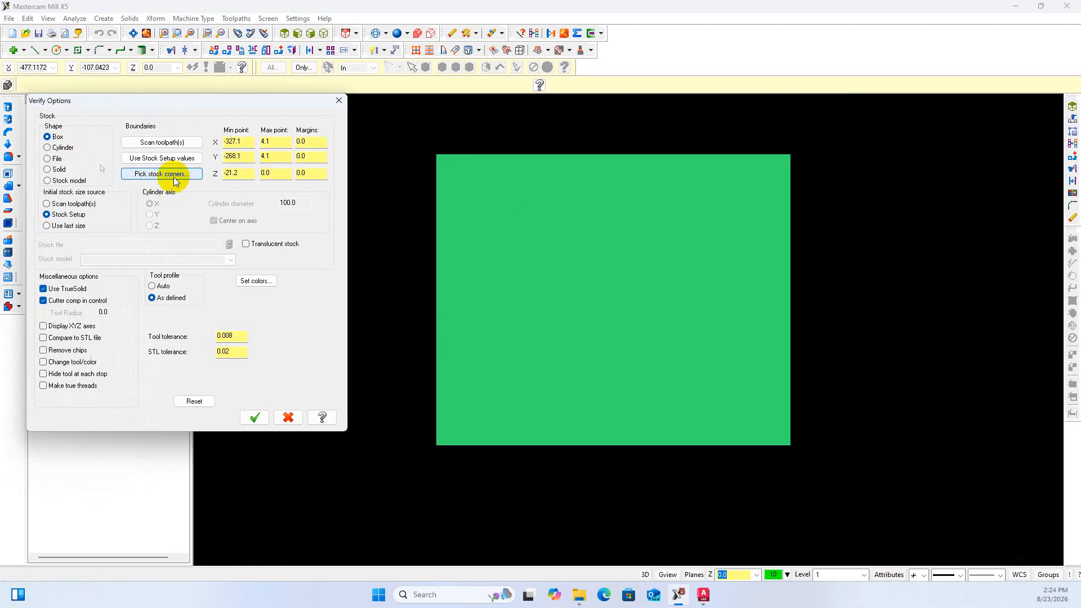
{"action": "left_click", "coordinate": [174, 177]}
{"action": "left_click", "coordinate": [361, 105]}
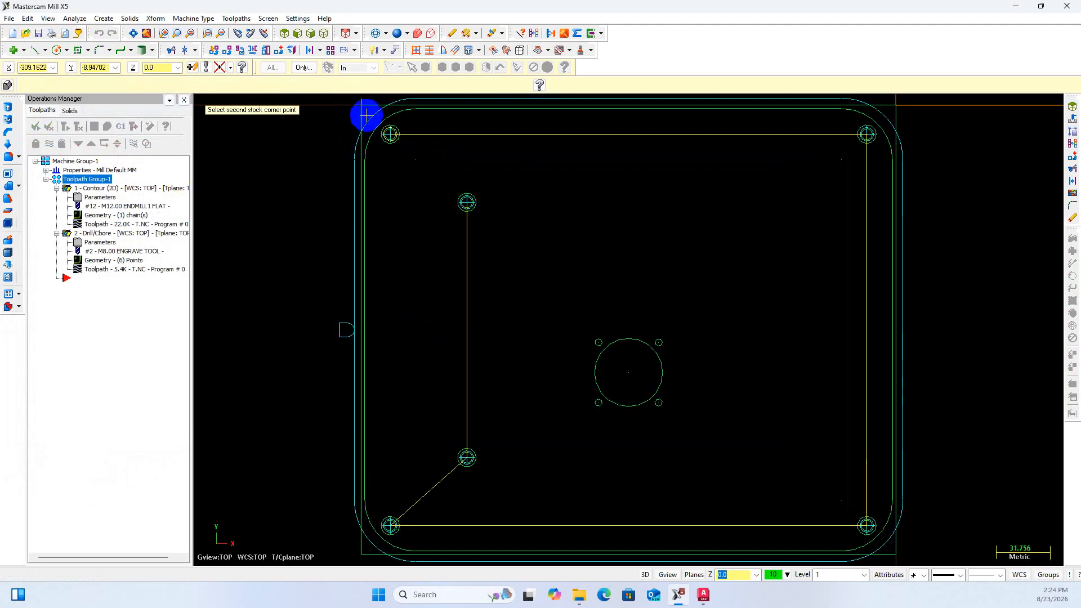
{"action": "left_click", "coordinate": [894, 553]}
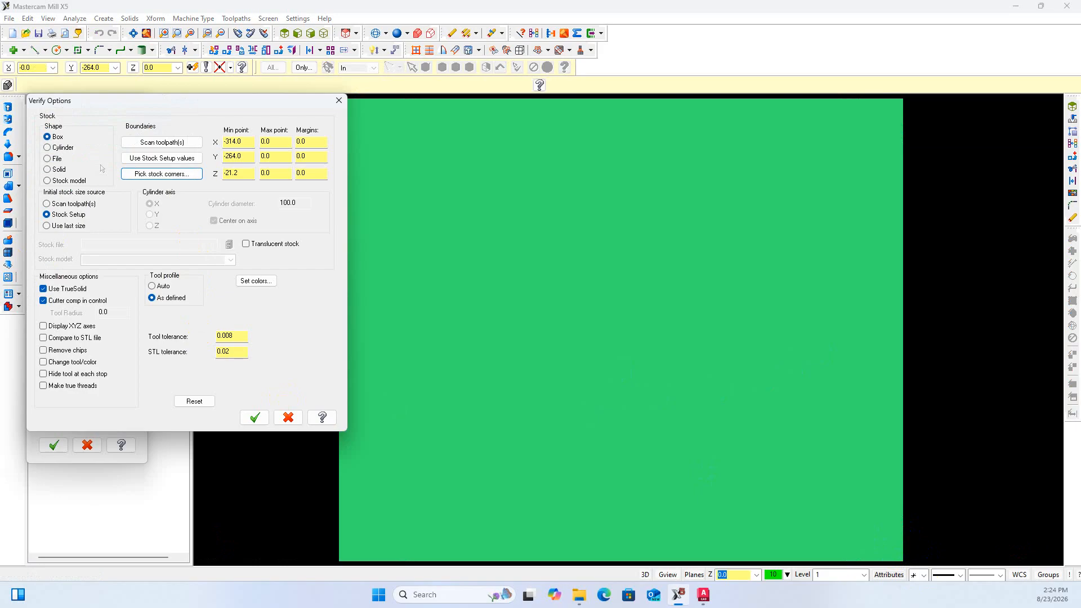
{"action": "left_click", "coordinate": [263, 423]}
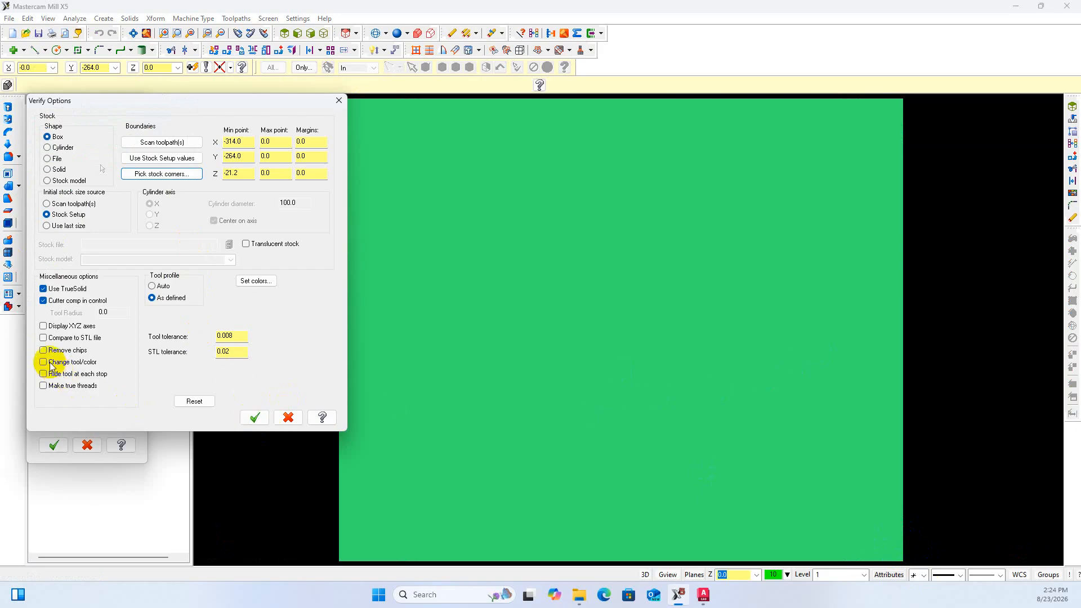
{"action": "left_click", "coordinate": [256, 417]}
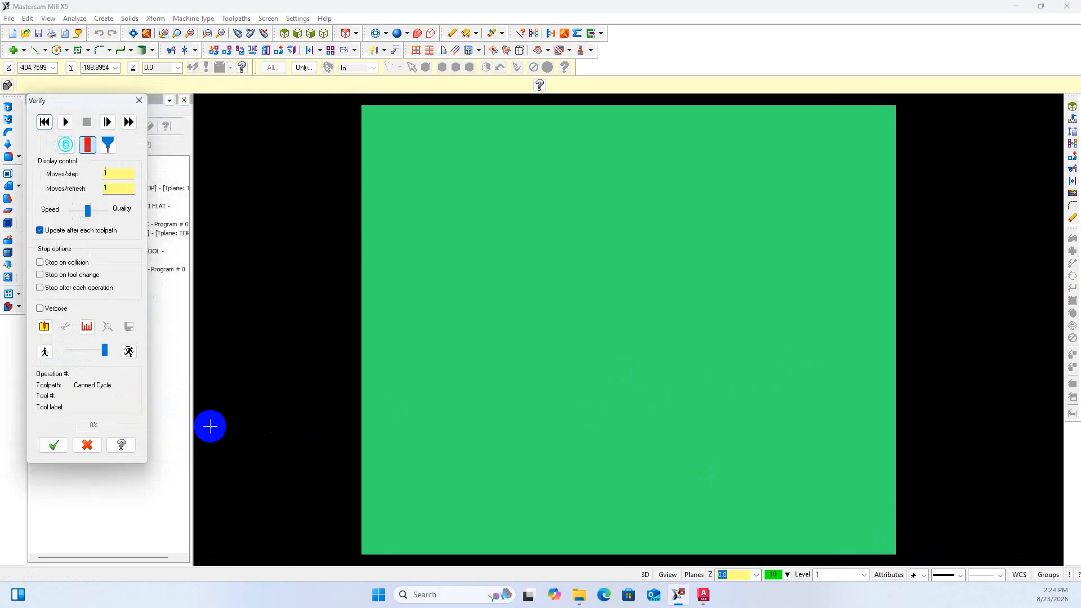
Run the solid verification of the contour and drill operations on the stock in a tilted 3D view
{"action": "left_click", "coordinate": [65, 121]}
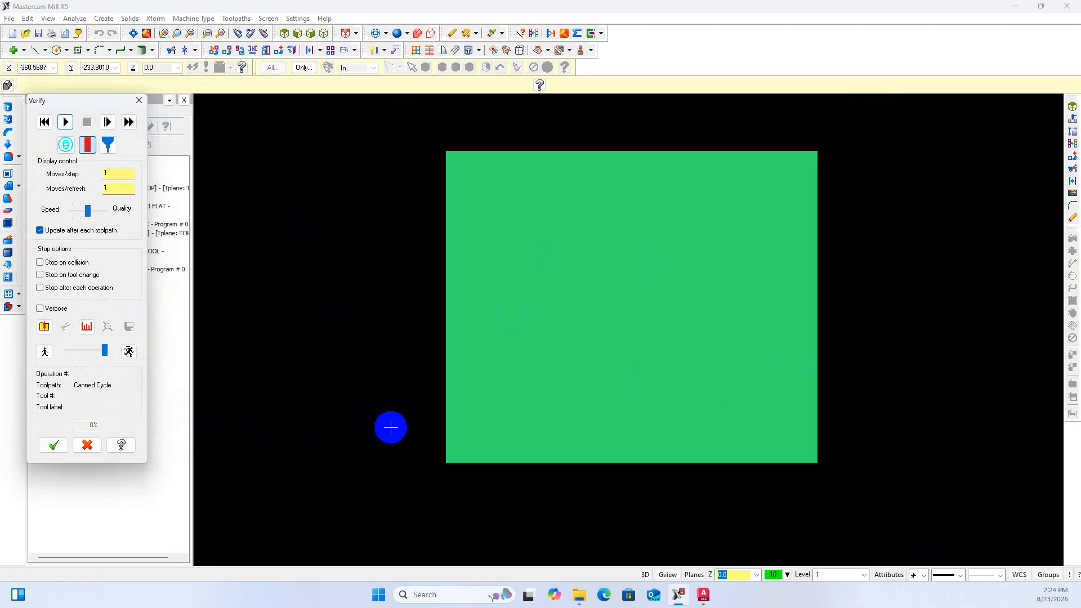
{"action": "middle_click_drag", "start_coordinate": [388, 427], "coordinate": [415, 369]}
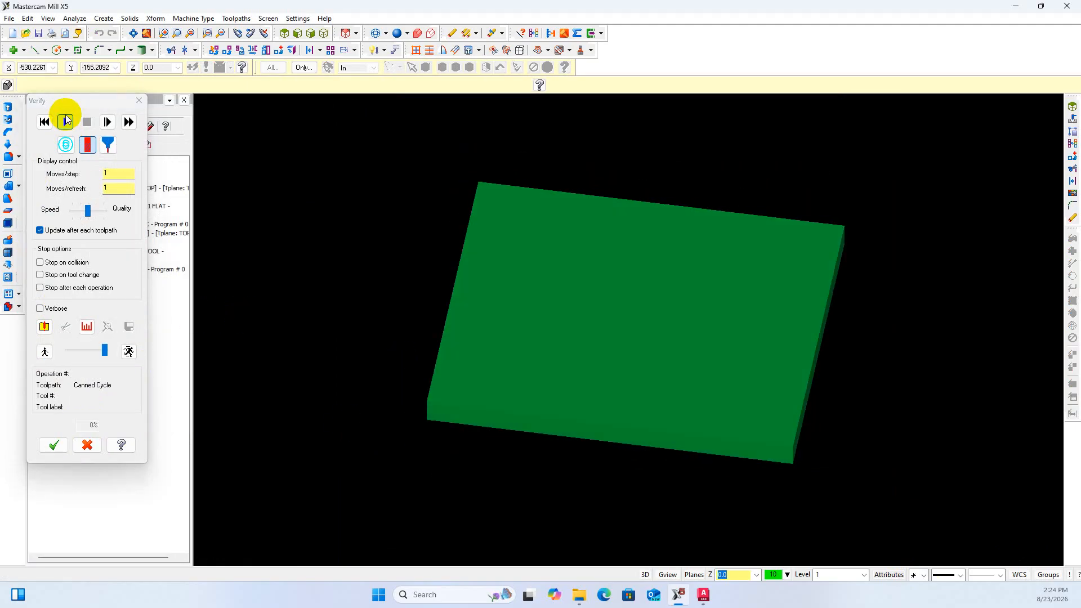
{"action": "left_click", "coordinate": [65, 122]}
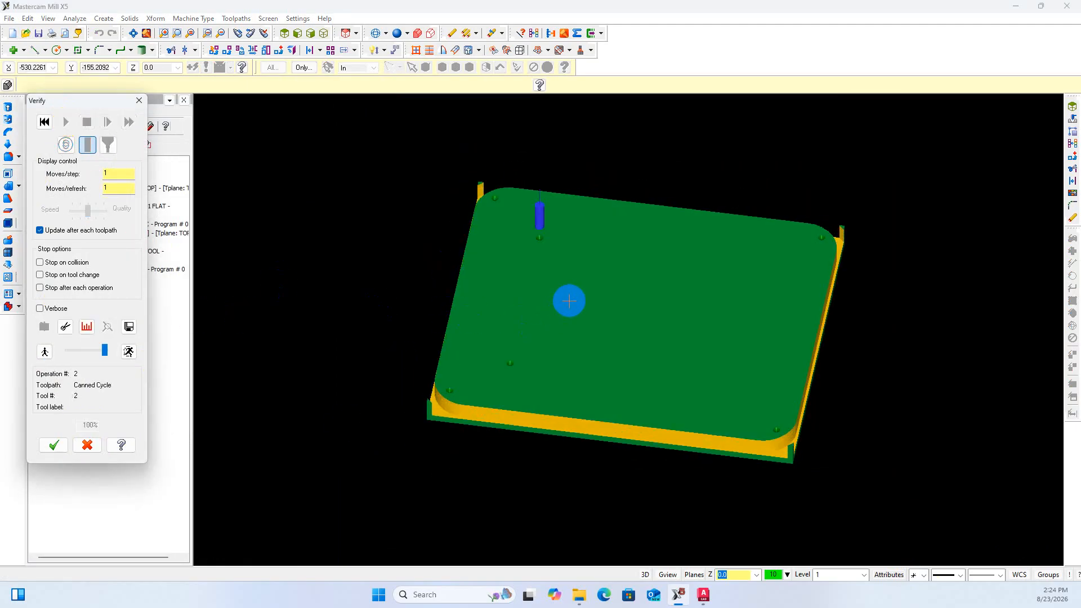
{"action": "middle_click_drag", "start_coordinate": [569, 299], "coordinate": [573, 318], "text": "shift"}
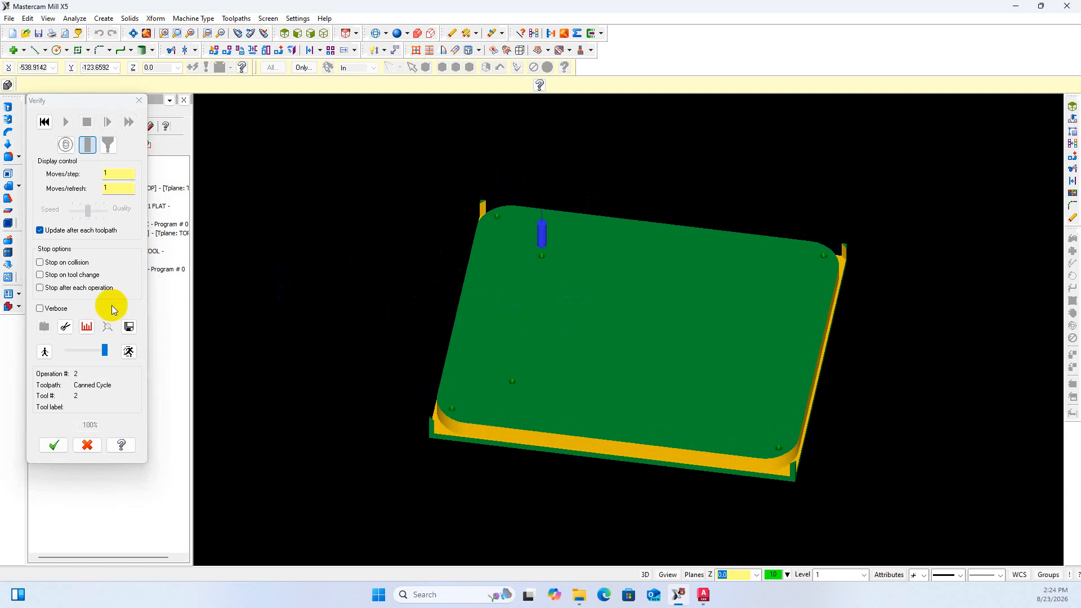
Replay the solid verification of the contour and drill operations twice at varying speeds and close Verify
{"action": "left_click", "coordinate": [80, 350]}
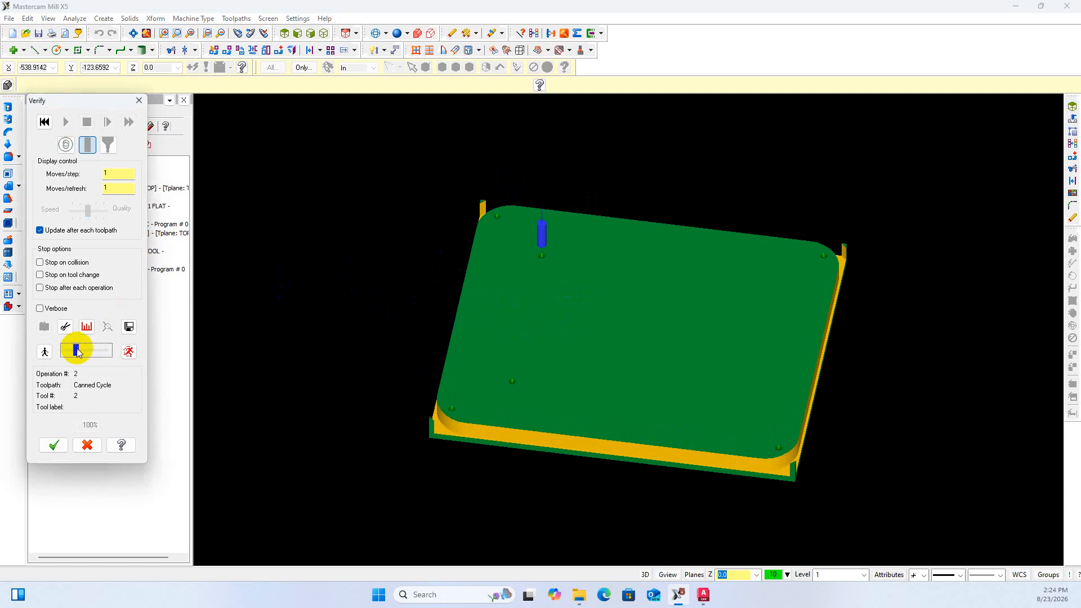
{"action": "left_click", "coordinate": [45, 122]}
{"action": "left_click", "coordinate": [64, 122]}
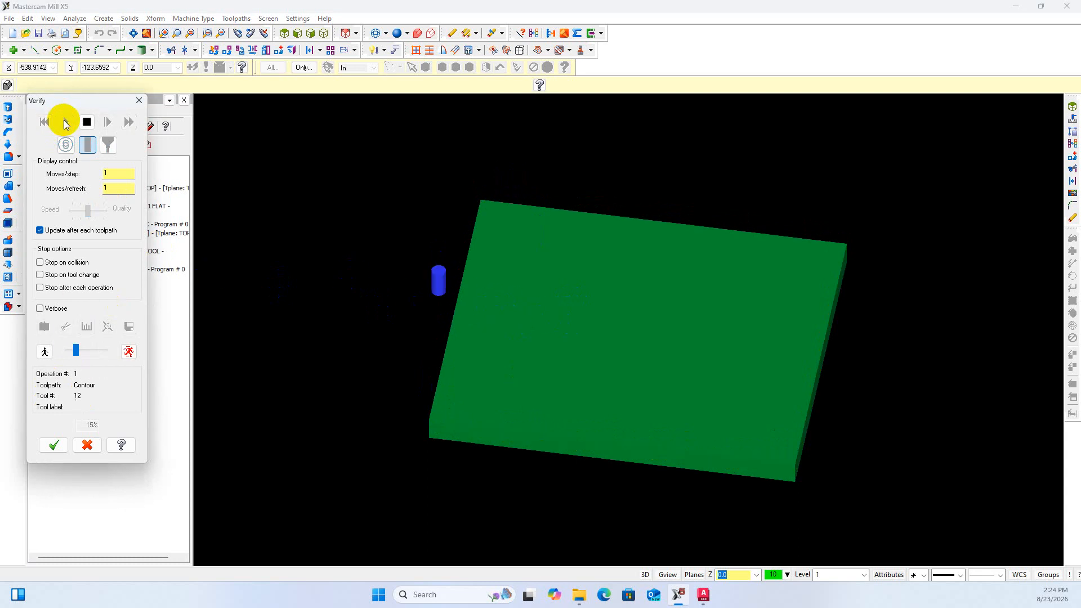
{"action": "left_click_drag", "start_coordinate": [78, 350], "coordinate": [93, 351]}
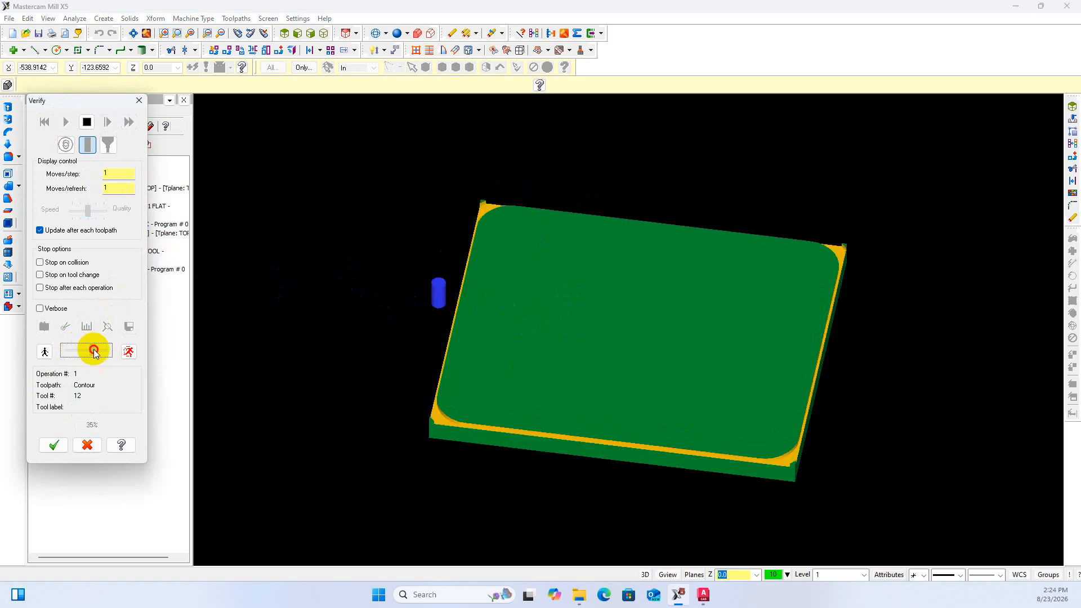
{"action": "left_click_drag", "start_coordinate": [94, 352], "coordinate": [107, 353]}
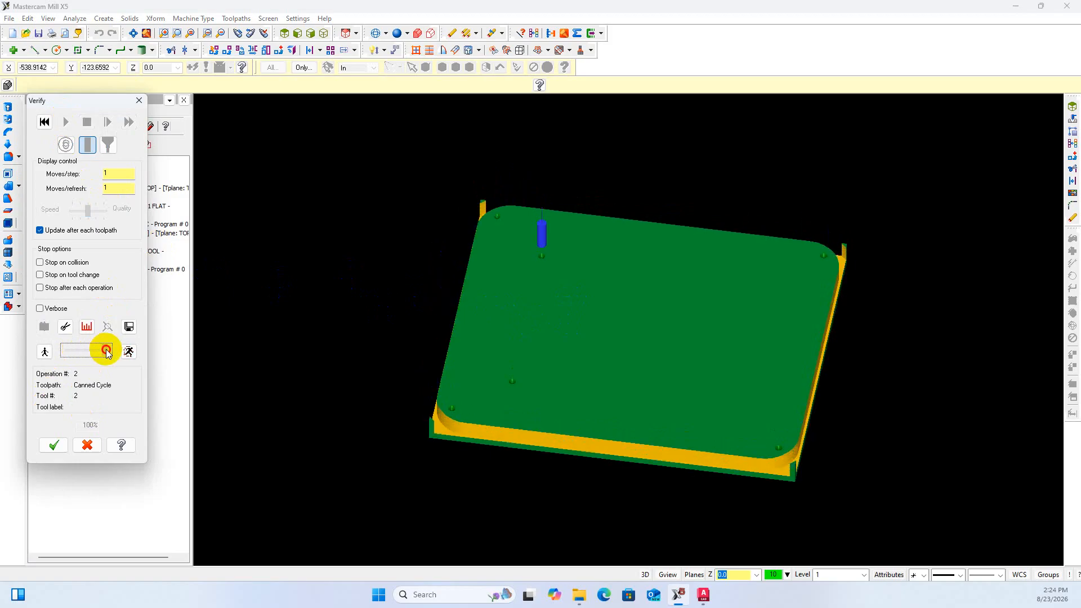
{"action": "left_click", "coordinate": [45, 122]}
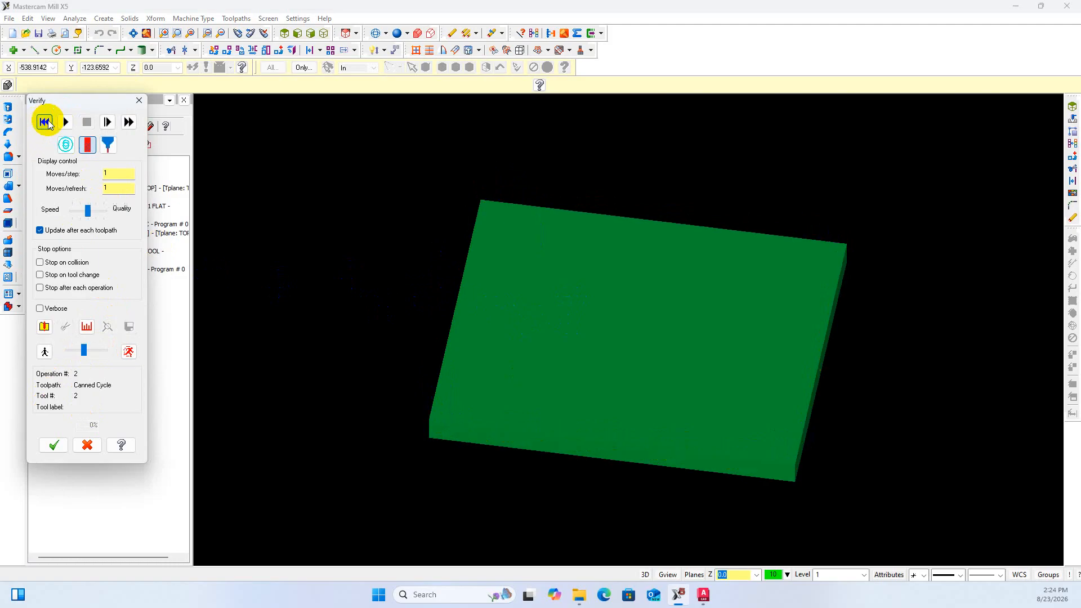
{"action": "left_click", "coordinate": [64, 122]}
{"action": "left_click_drag", "start_coordinate": [83, 350], "coordinate": [102, 353]}
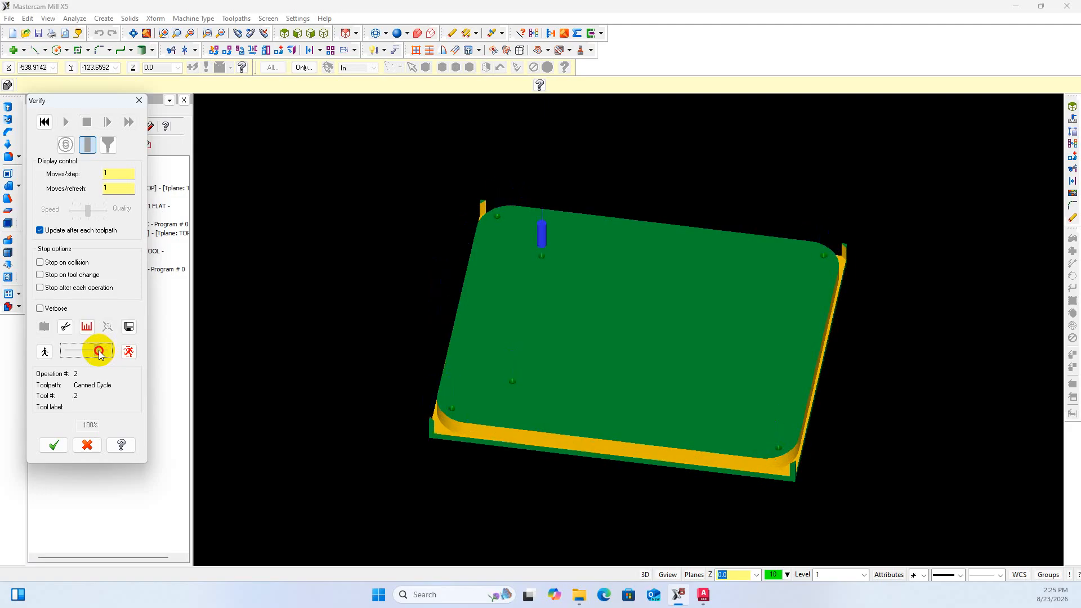
{"action": "left_click", "coordinate": [50, 445]}
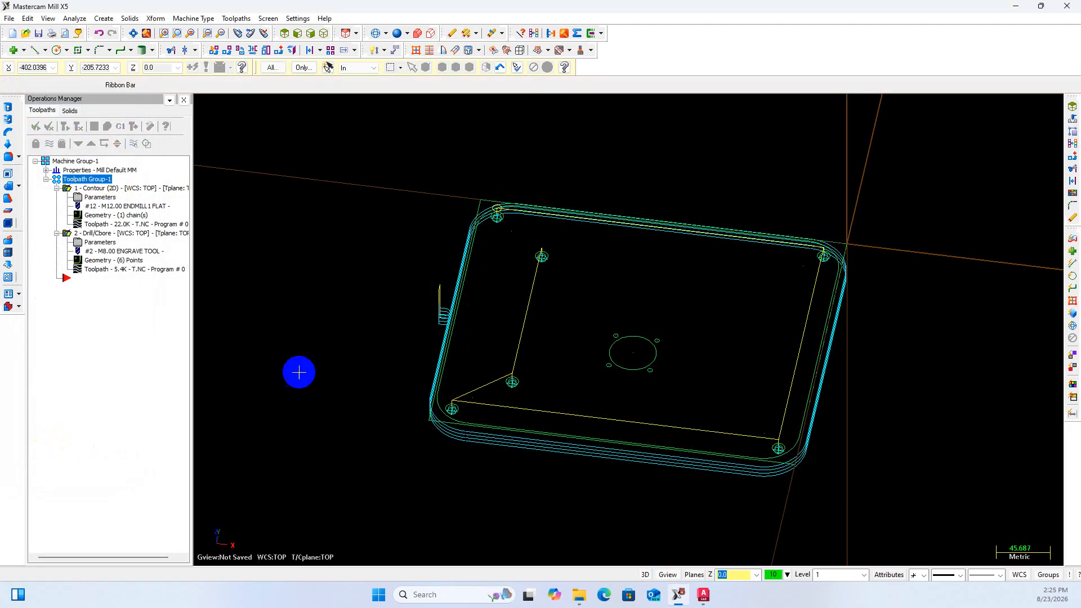
Backplot both operations in the top and front views to examine the contour depth passes and the drilling moves
{"action": "right_click", "coordinate": [259, 203]}
{"action": "left_click", "coordinate": [287, 295]}
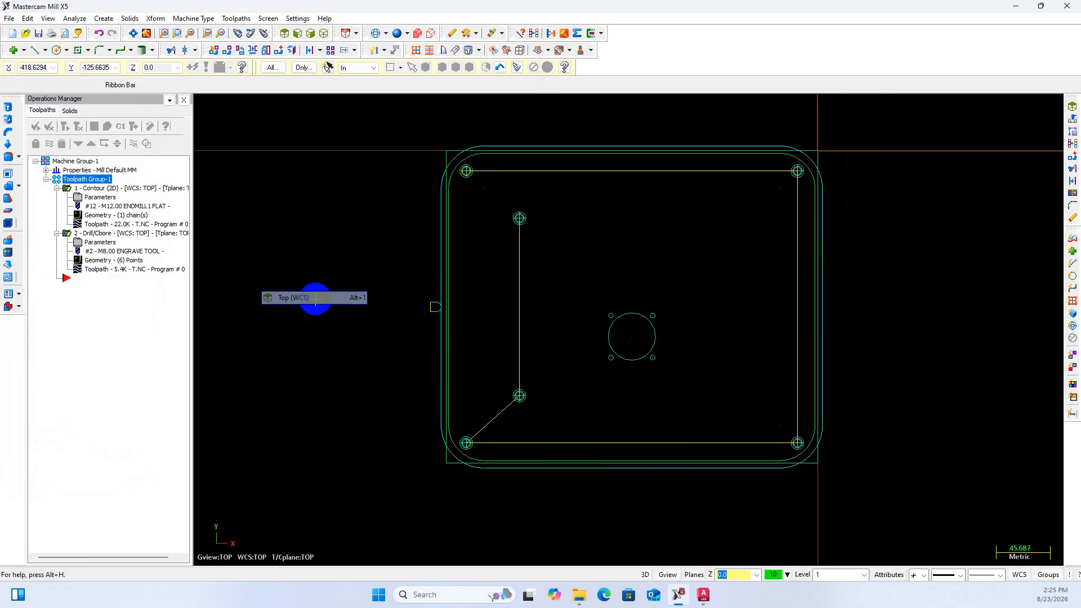
{"action": "left_click", "coordinate": [93, 127]}
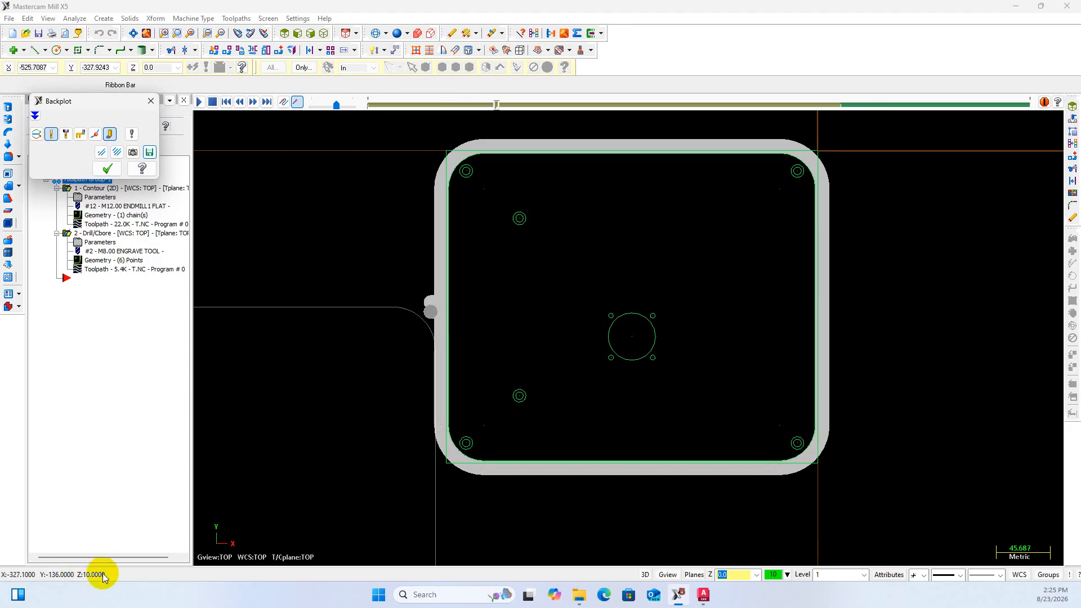
{"action": "right_click", "coordinate": [309, 403]}
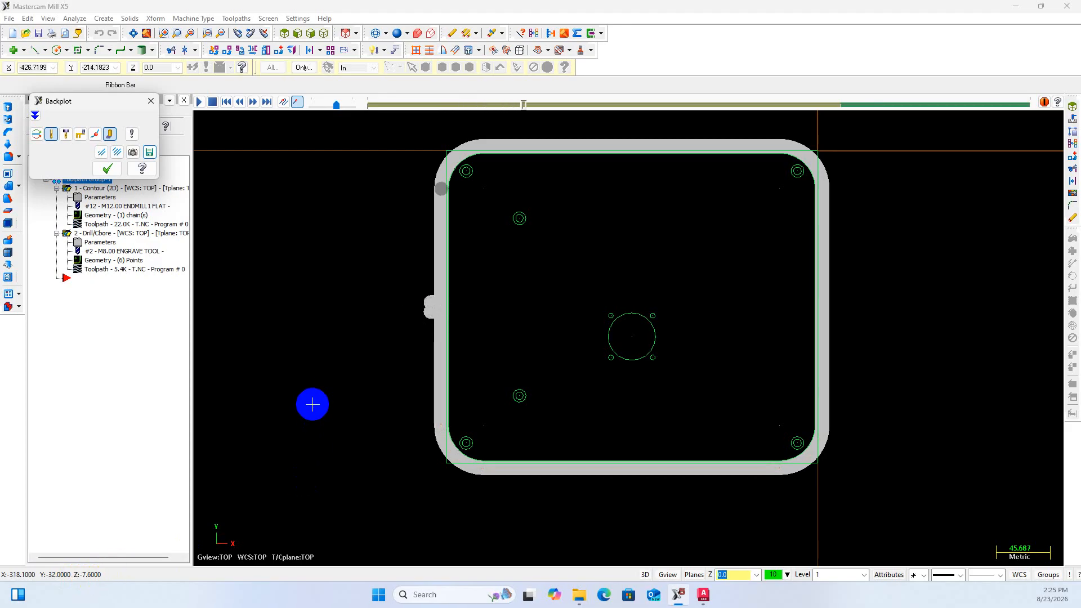
{"action": "left_click", "coordinate": [329, 332]}
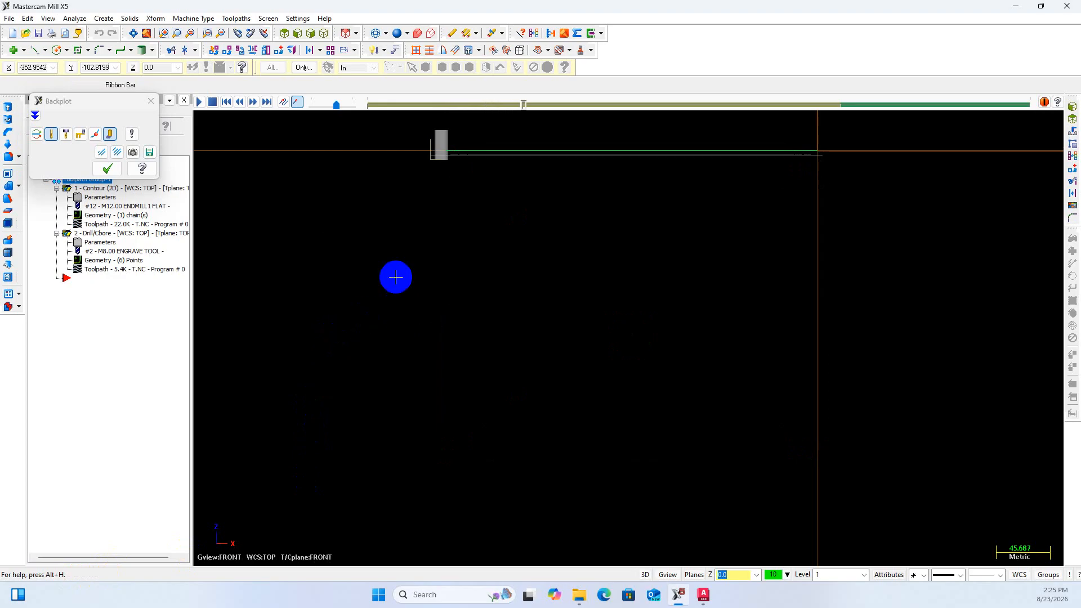
{"action": "scroll", "coordinate": [458, 323], "scroll_direction": "down", "scroll_amount": 5}
{"action": "scroll", "coordinate": [451, 180], "scroll_direction": "up", "scroll_amount": 4}
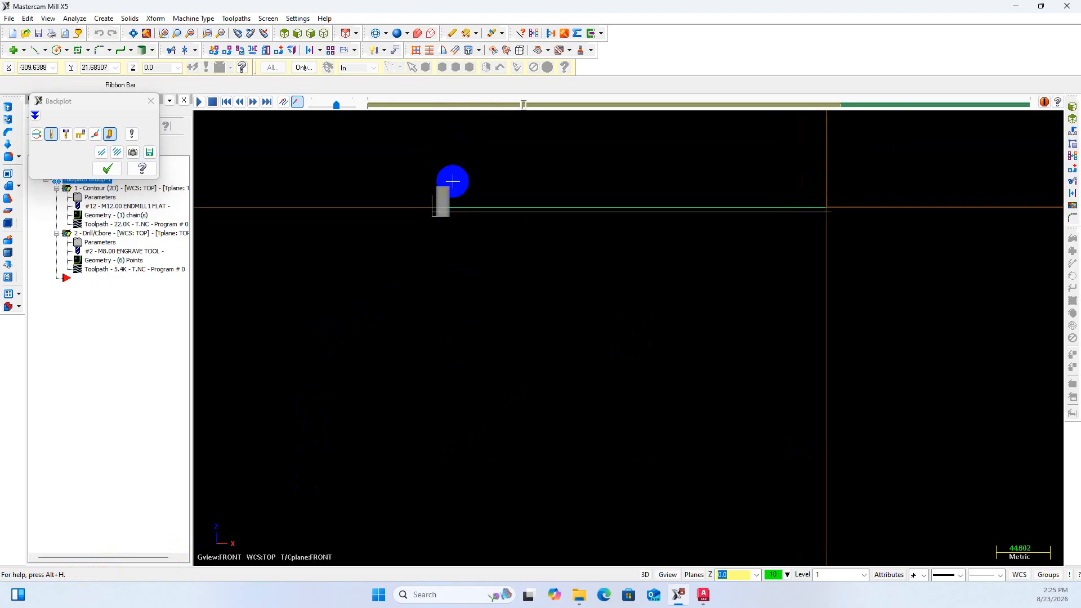
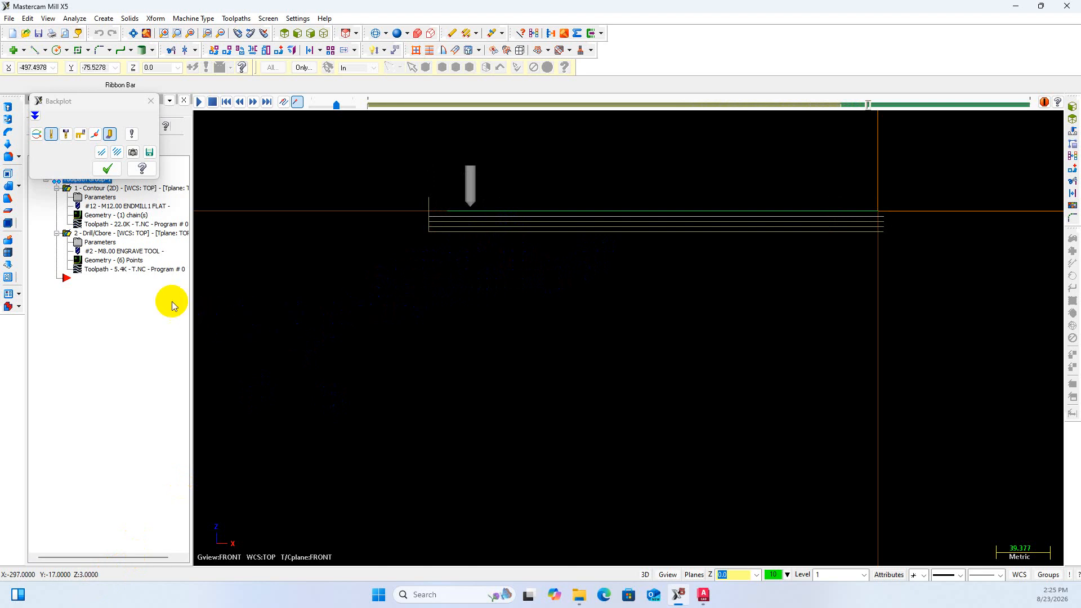
{"action": "left_click", "coordinate": [111, 167]}
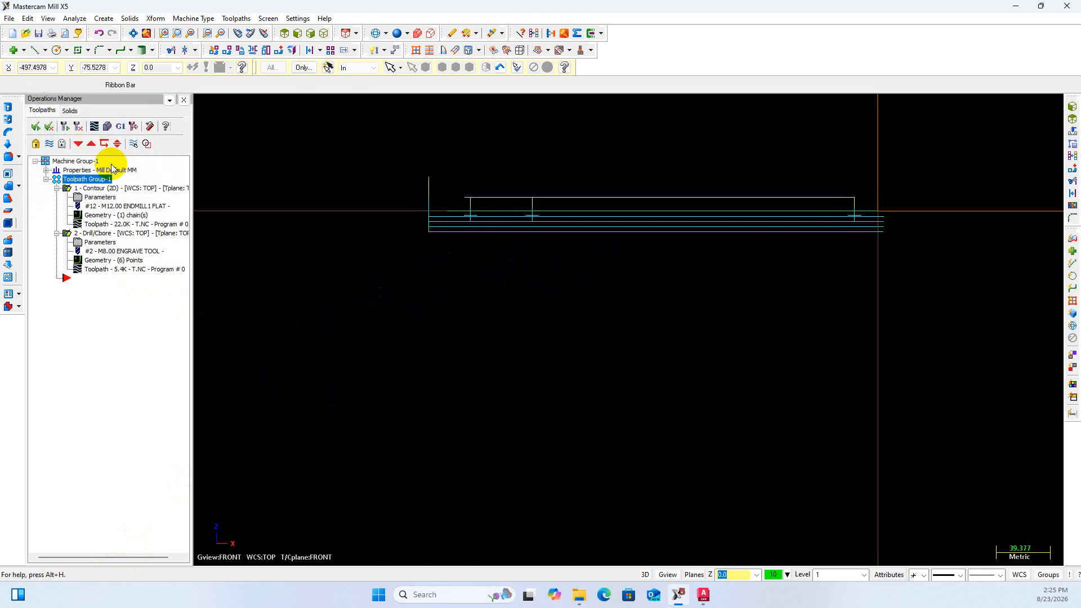
Return to the top view and hide the toolpath display of both operations in Toolpath Group-1
{"action": "right_click_drag", "start_coordinate": [433, 319], "coordinate": [404, 294]}
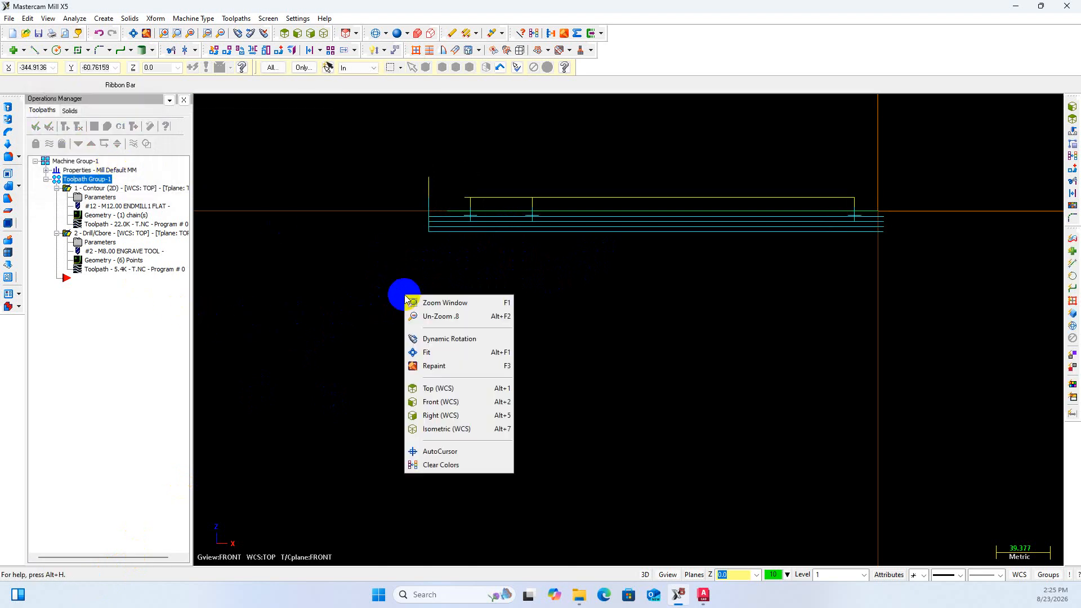
{"action": "left_click", "coordinate": [438, 388]}
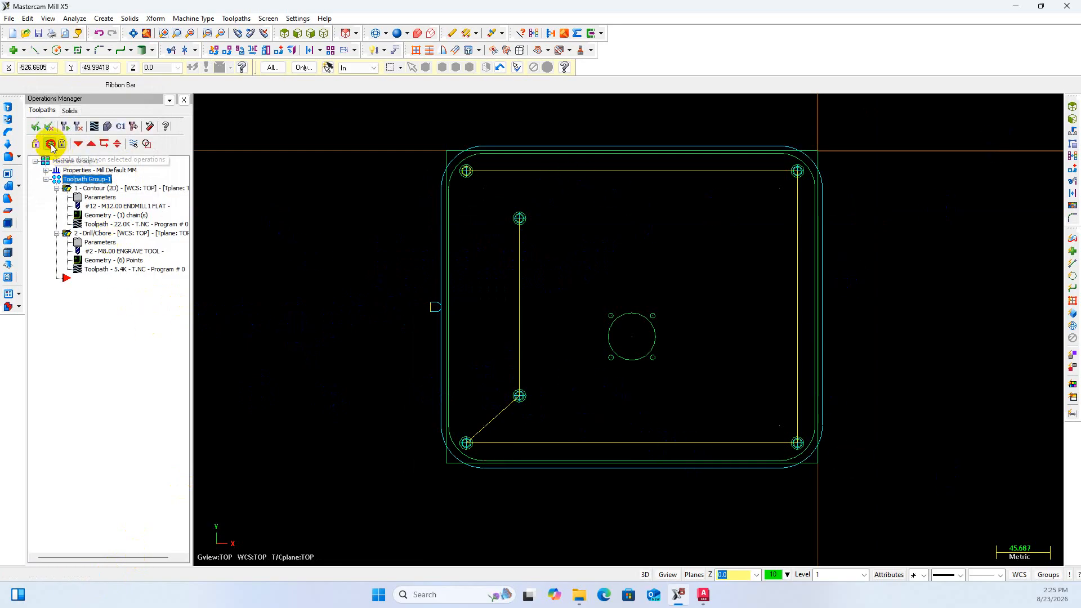
{"action": "left_click", "coordinate": [51, 145]}
{"action": "scroll", "coordinate": [567, 207], "scroll_direction": "up", "scroll_amount": 1}
{"action": "scroll", "coordinate": [567, 207], "scroll_direction": "down", "scroll_amount": 1}
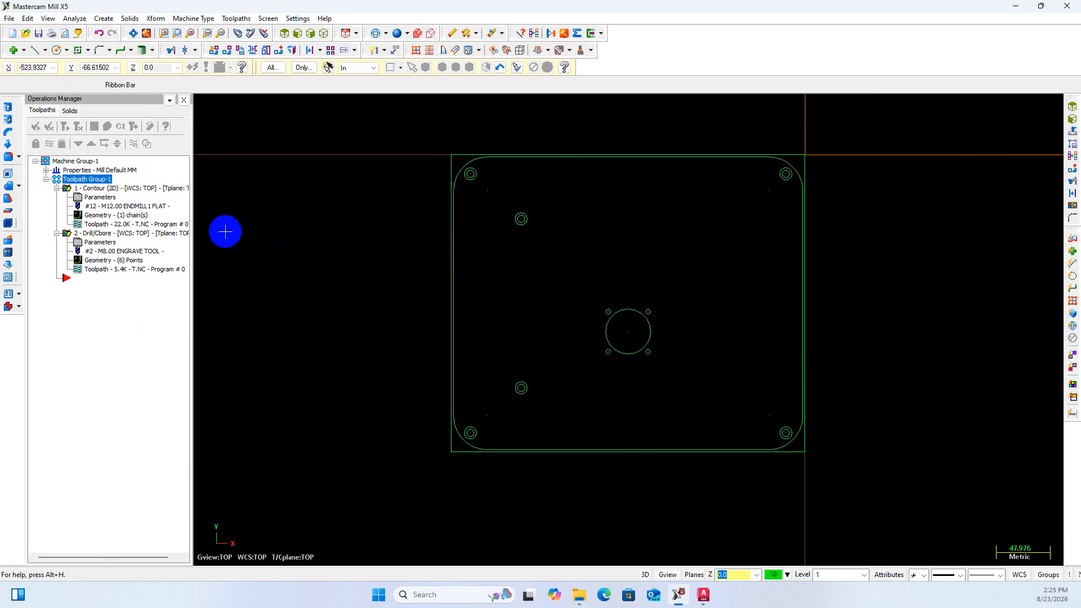
Copy the Drill/Cbore operation and paste the duplicate at the end of Toolpath Group-1
{"action": "left_click", "coordinate": [99, 233]}
{"action": "right_click", "coordinate": [99, 233]}
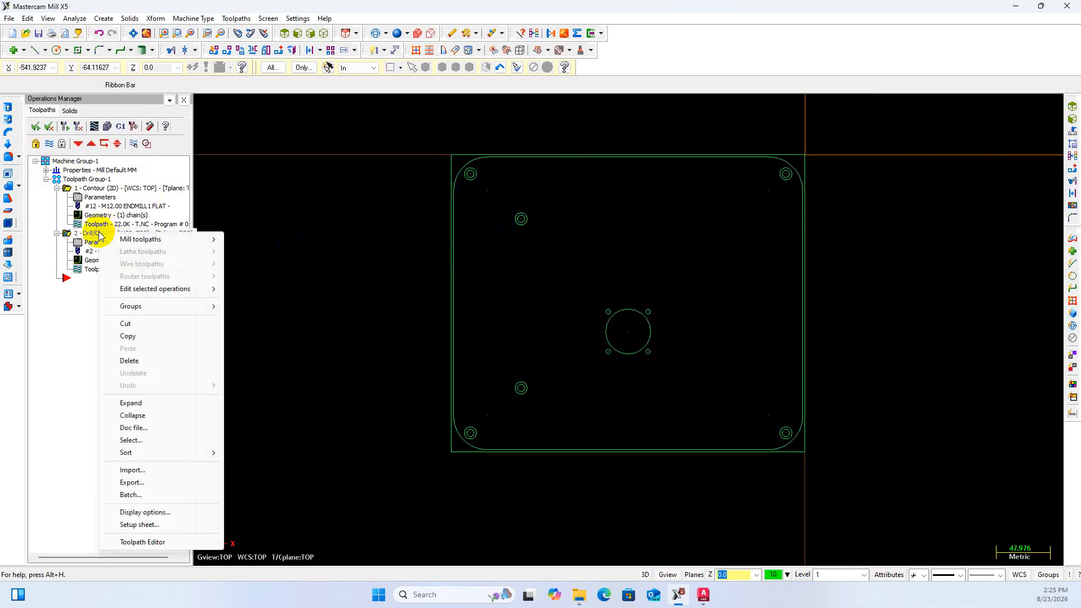
{"action": "left_click", "coordinate": [141, 339]}
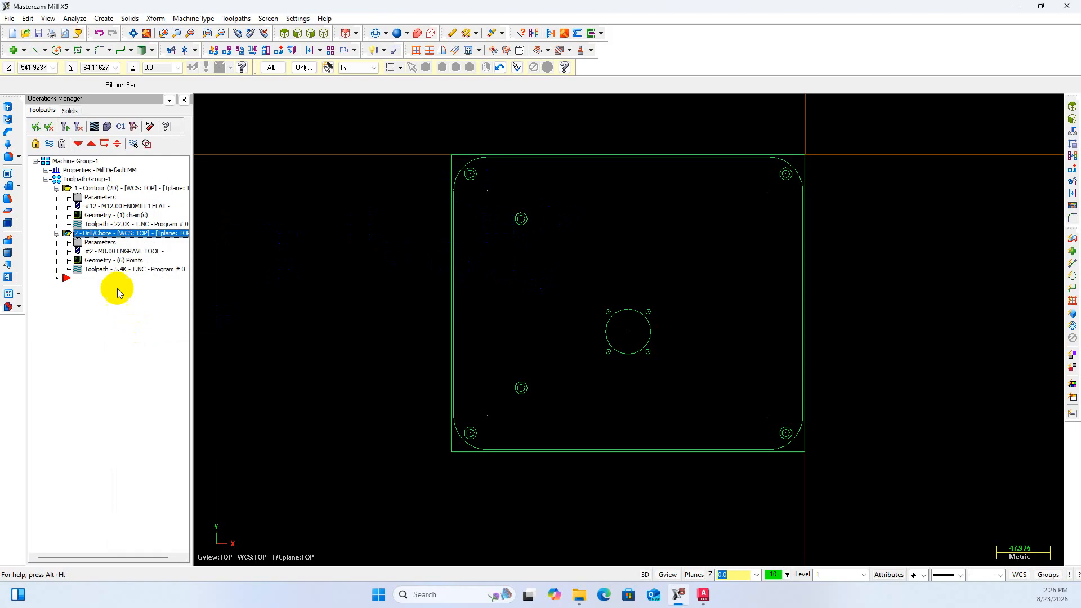
{"action": "right_click", "coordinate": [96, 234]}
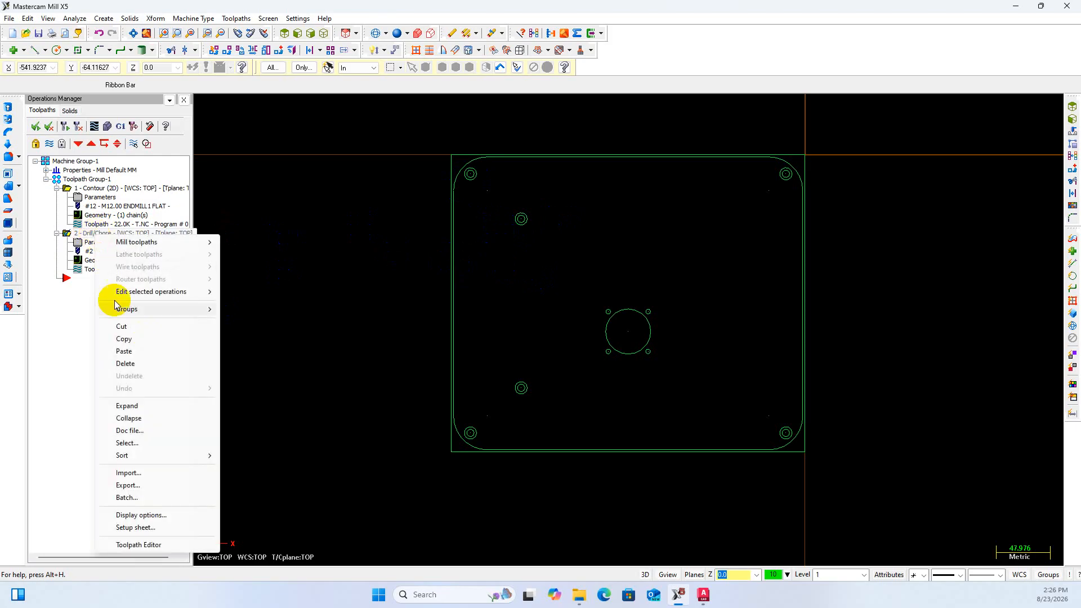
{"action": "left_click", "coordinate": [124, 350]}
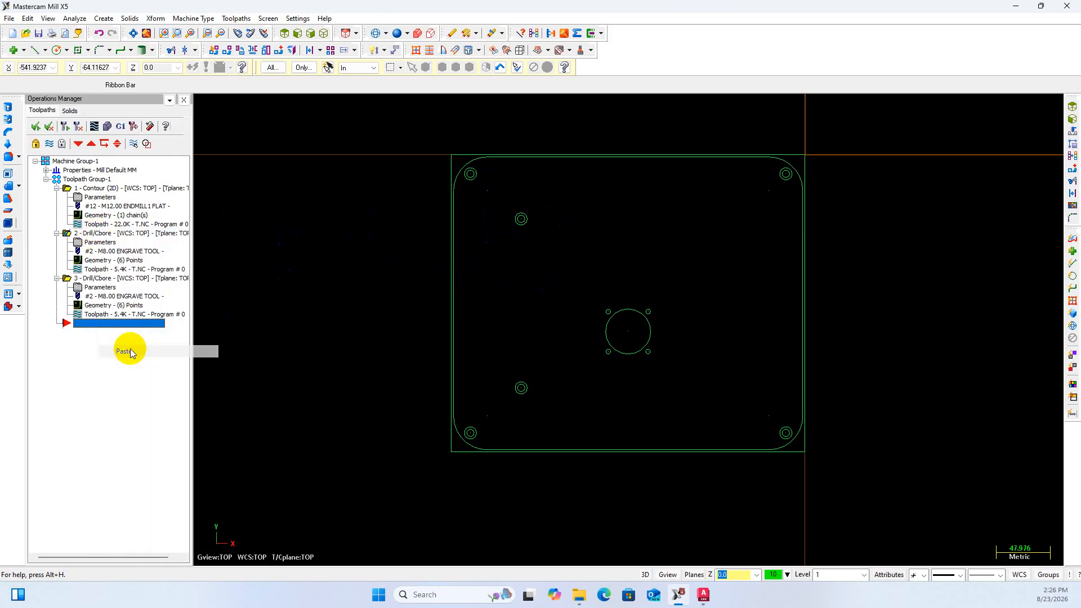
Open the copied drill operation's tool parameters and start a new tool of type Drill
{"action": "left_click", "coordinate": [96, 288]}
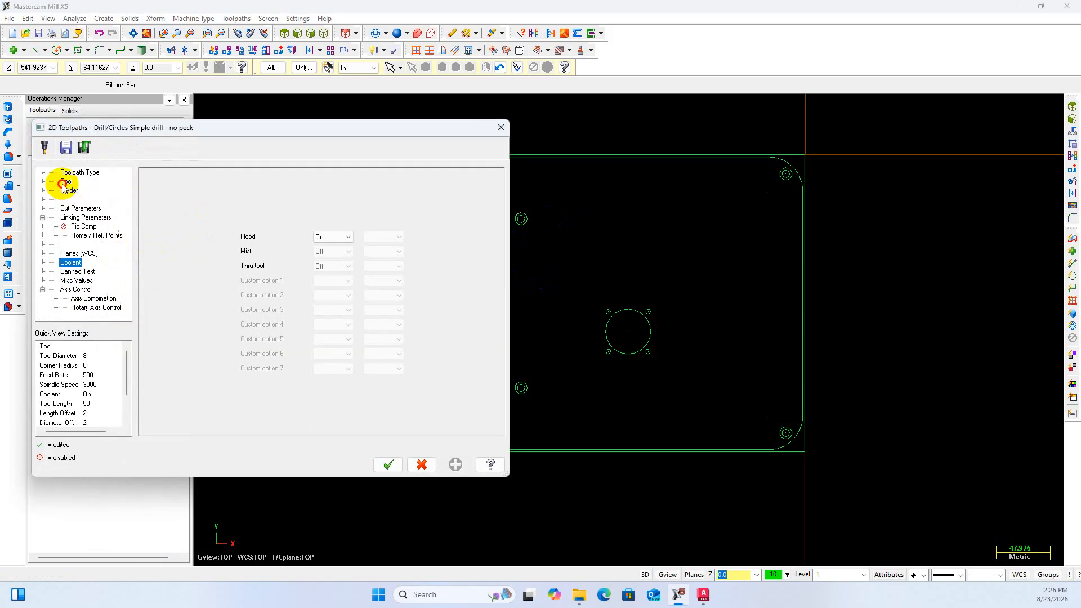
{"action": "left_click", "coordinate": [67, 181]}
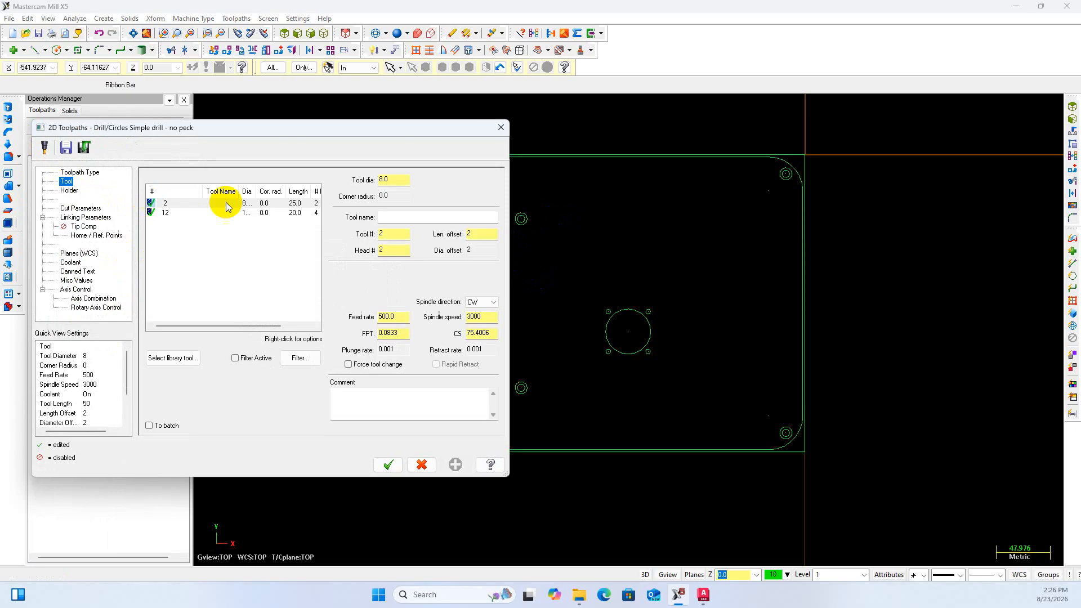
{"action": "right_click", "coordinate": [199, 242]}
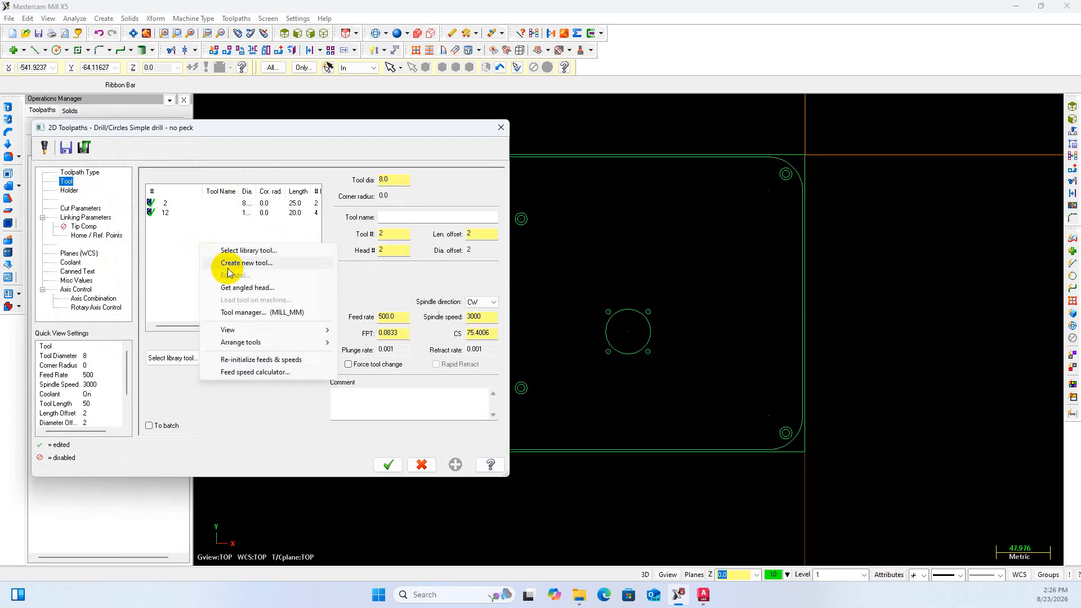
{"action": "left_click", "coordinate": [185, 249]}
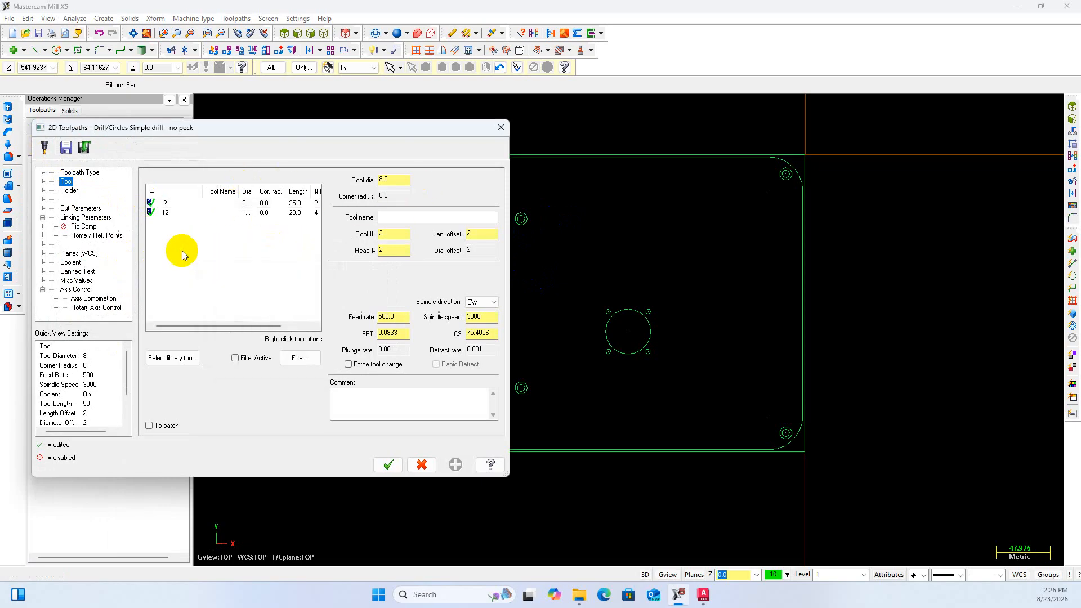
{"action": "right_click", "coordinate": [187, 248]}
{"action": "left_click", "coordinate": [223, 264]}
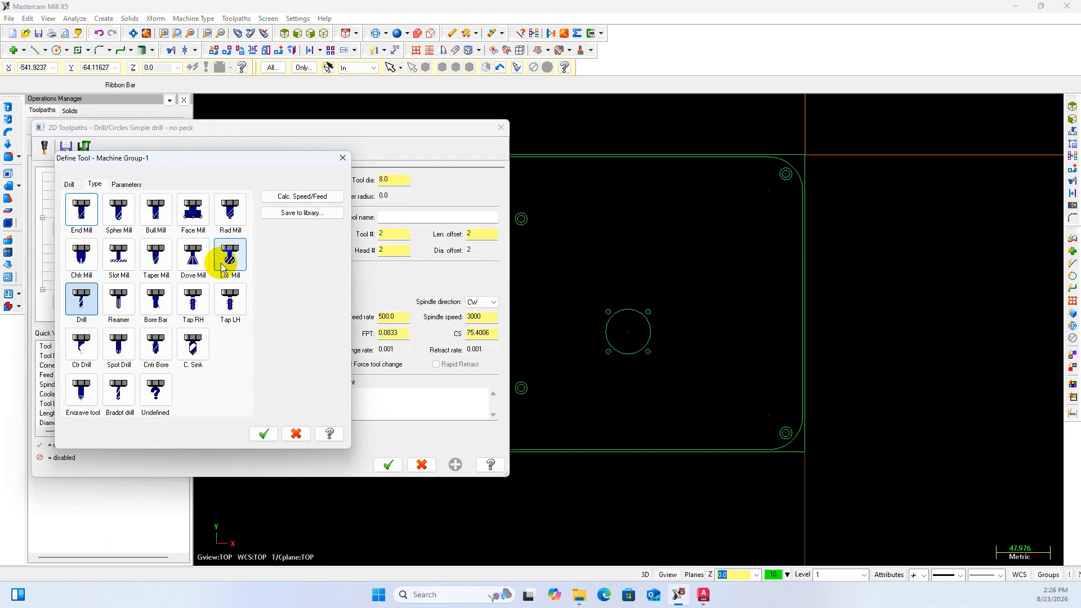
{"action": "left_click", "coordinate": [82, 304]}
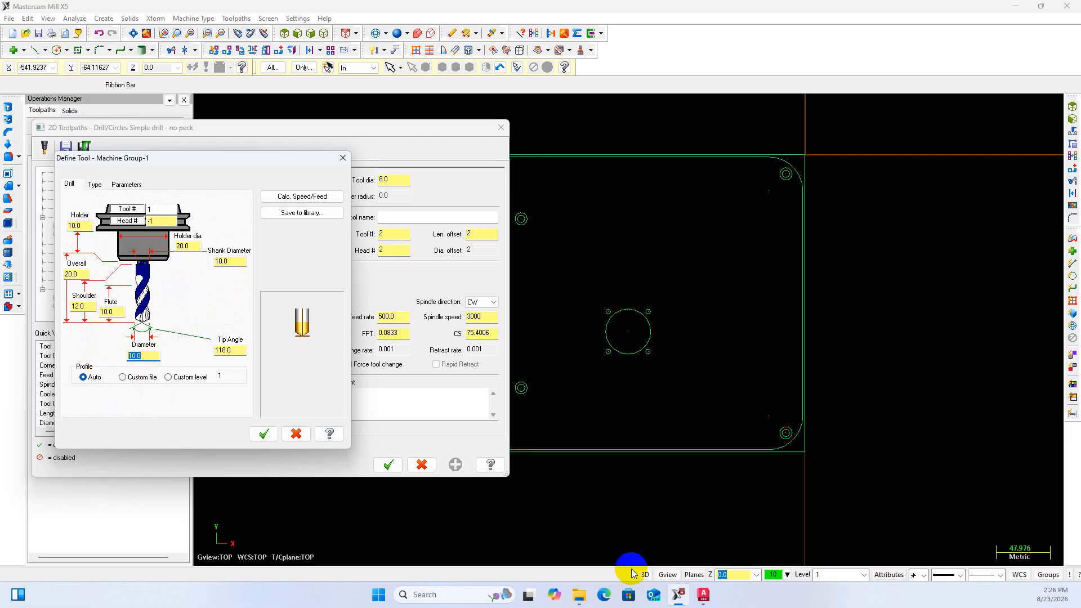
Switch to the AutoCAD drawing to read the counterbored hole's diameter dimensions, and return to Mastercam
{"action": "left_click", "coordinate": [703, 594]}
{"action": "scroll", "coordinate": [548, 388], "scroll_direction": "down", "scroll_amount": 5}
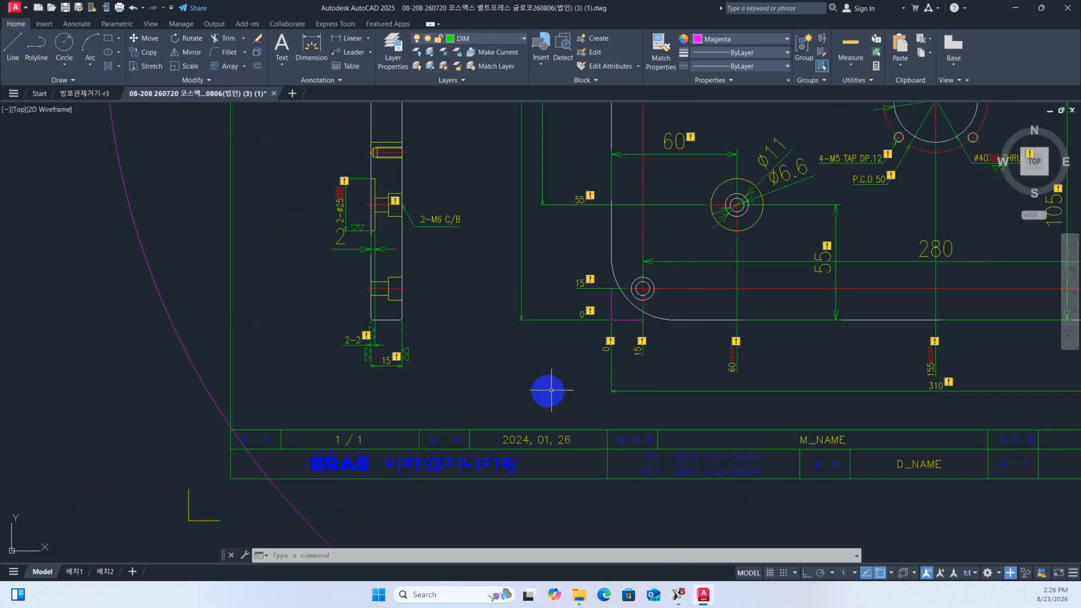
{"action": "scroll", "coordinate": [649, 308], "scroll_direction": "up", "scroll_amount": 10}
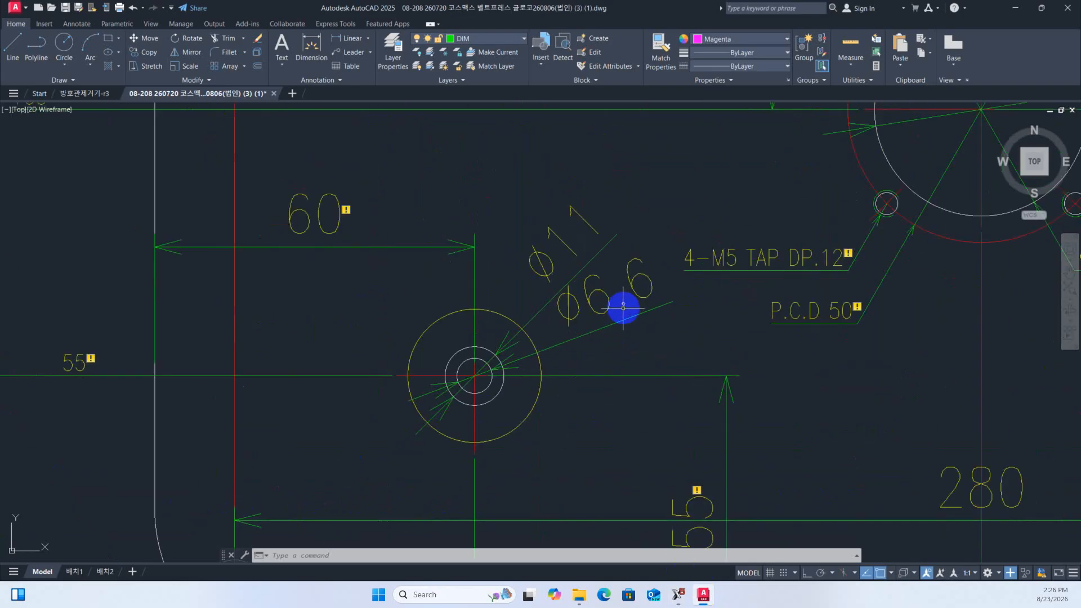
{"action": "left_click", "coordinate": [645, 556]}
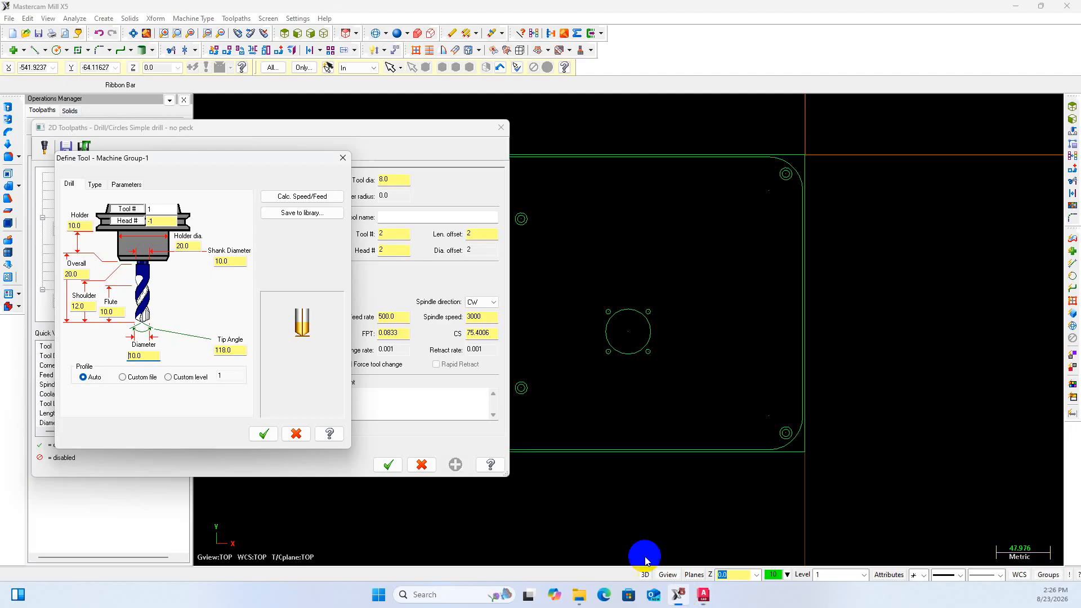
Set the new drill's diameter to 6.6 mm, its head number to 3 and its tool number to 3
{"action": "double_click", "coordinate": [149, 355]}
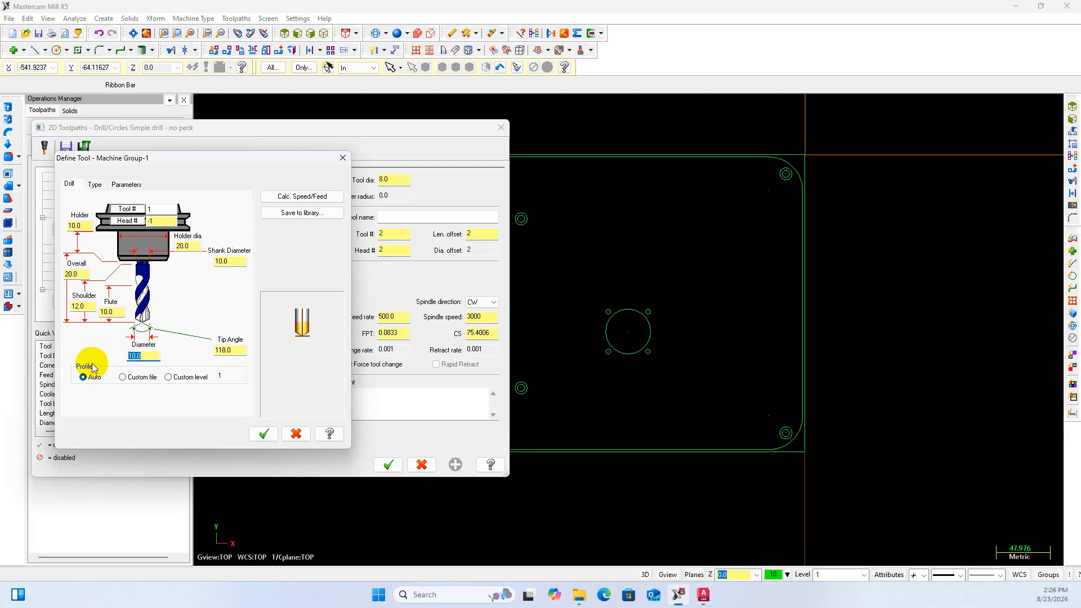
{"action": "type", "text": "6.6"}
{"action": "left_click", "coordinate": [113, 226]}
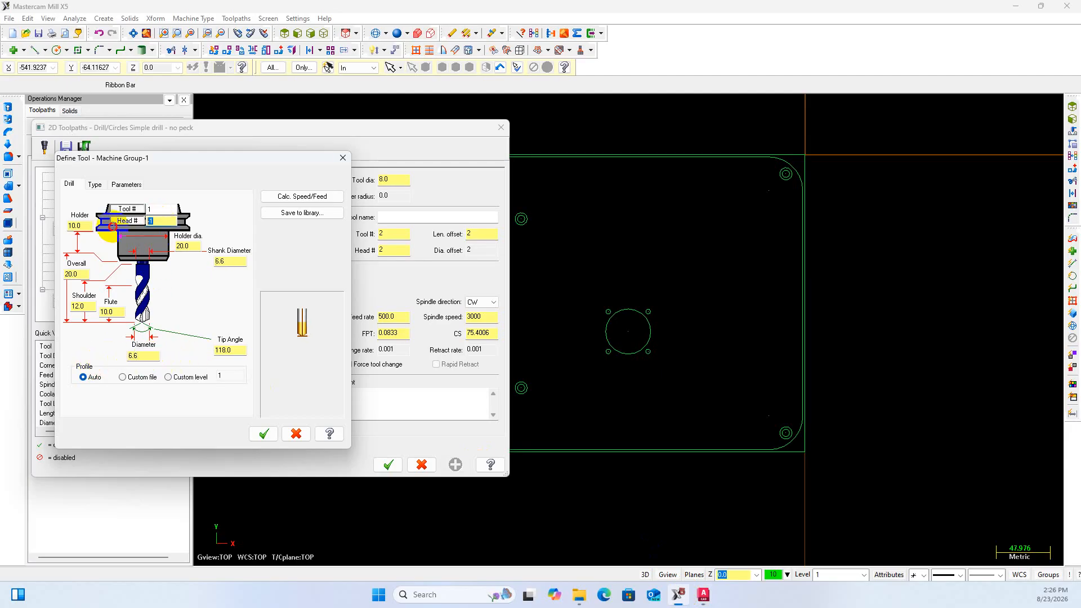
{"action": "type", "text": "3"}
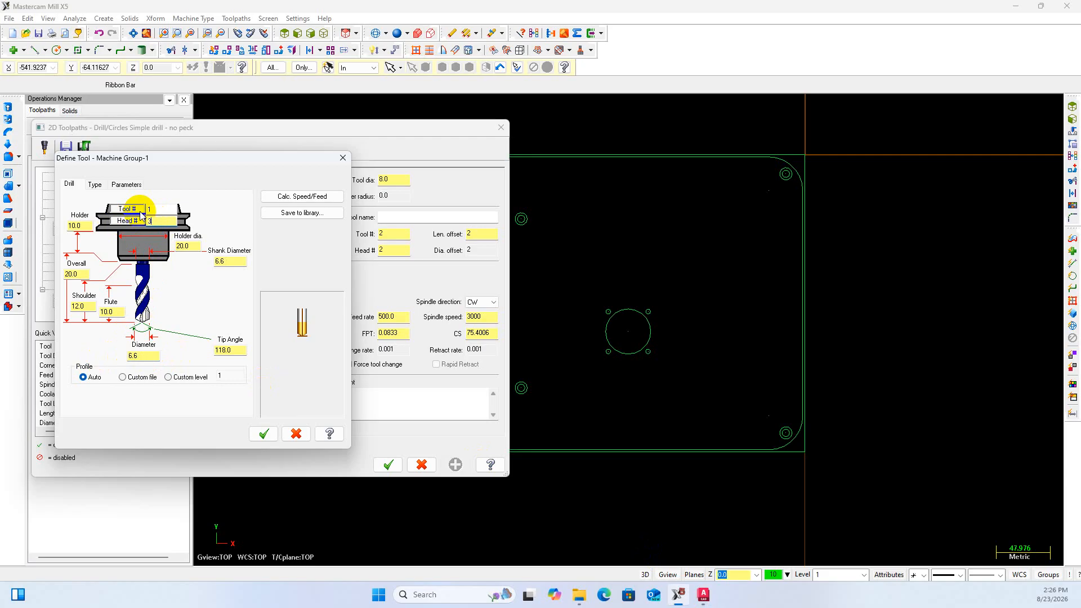
{"action": "left_click_drag", "start_coordinate": [155, 207], "coordinate": [124, 207]}
{"action": "type", "text": "3"}
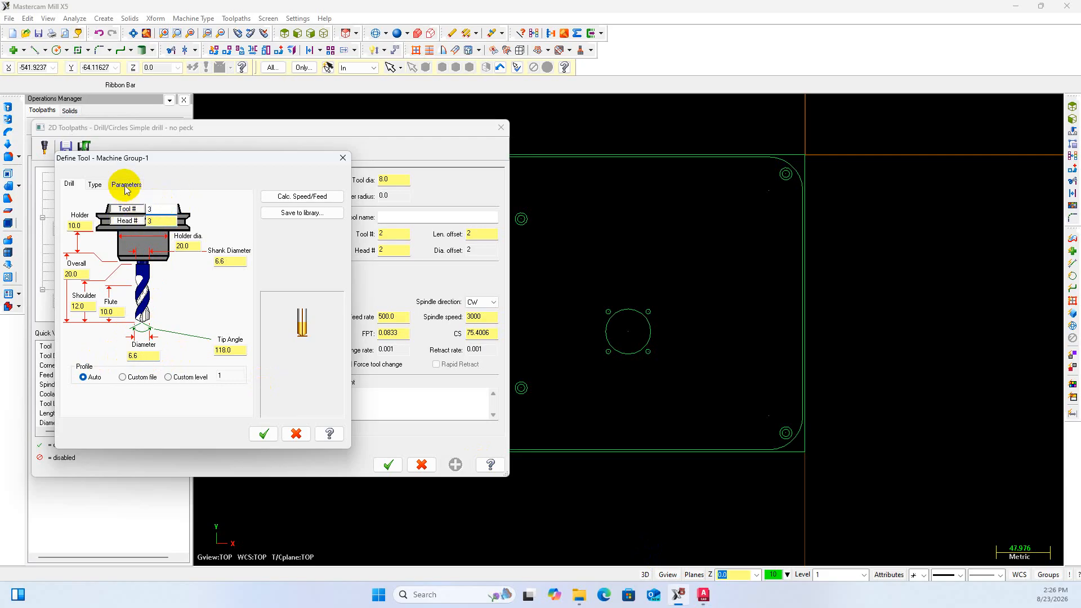
Set the new drill's diameter offset number and length offset number to 3 and accept the tool definition
{"action": "left_click", "coordinate": [126, 185]}
{"action": "left_click", "coordinate": [148, 253]}
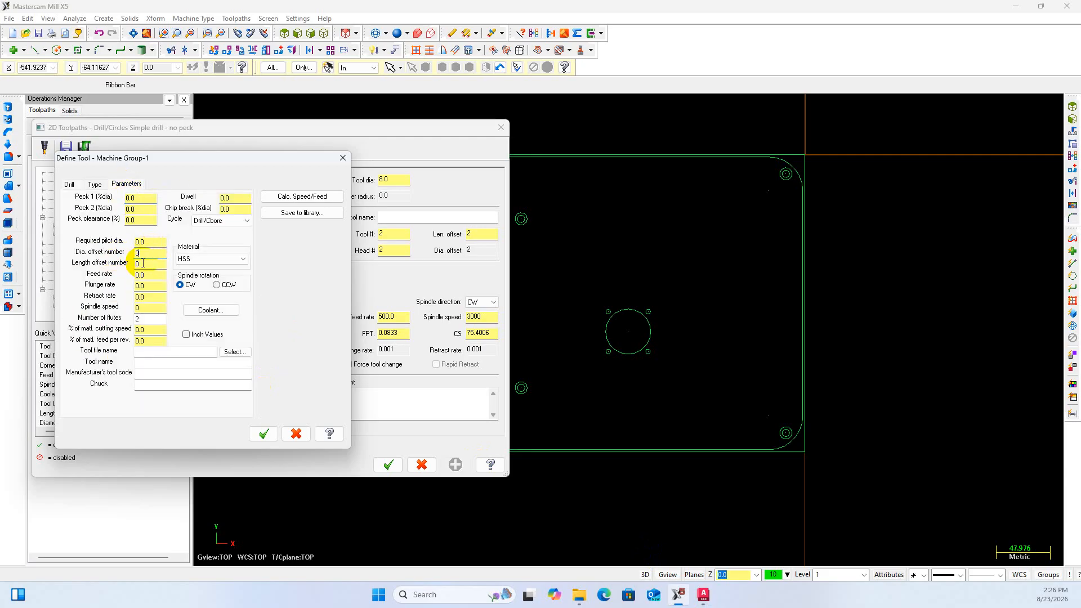
{"action": "left_click", "coordinate": [143, 263]}
{"action": "type", "text": "3"}
{"action": "left_click", "coordinate": [265, 433]}
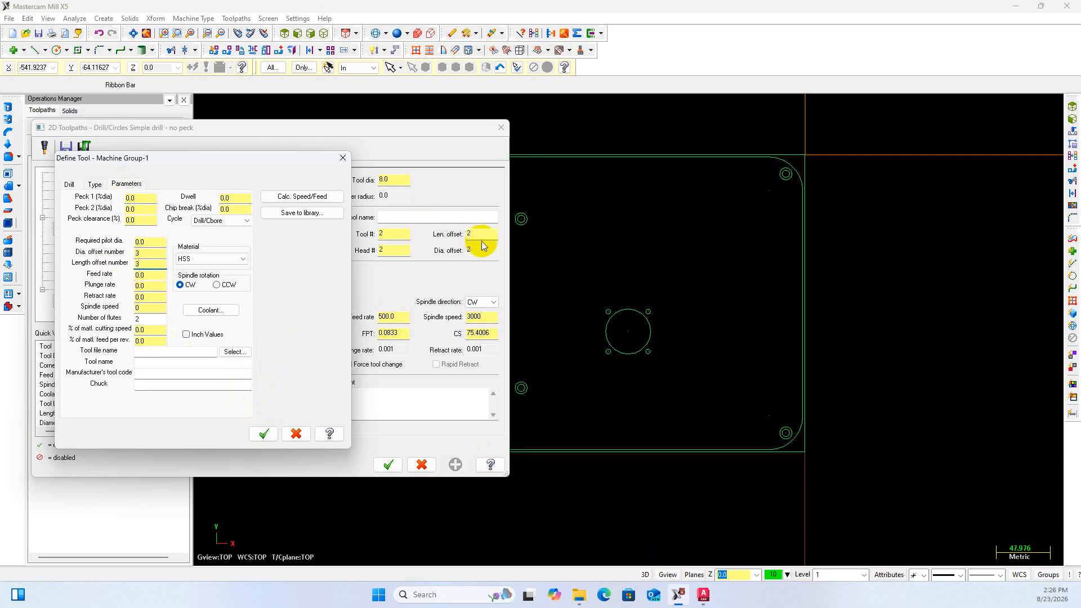
{"action": "left_click", "coordinate": [264, 434]}
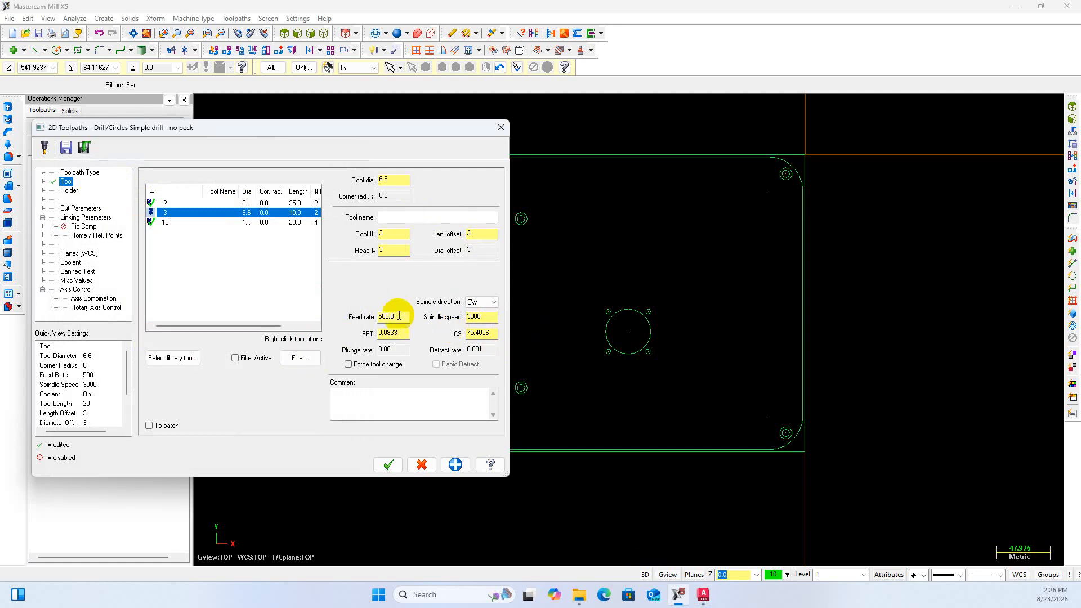
Set the copied drill operation's feed rate to 300 and its cycle to Peck Drill
{"action": "left_click_drag", "start_coordinate": [400, 317], "coordinate": [360, 315]}
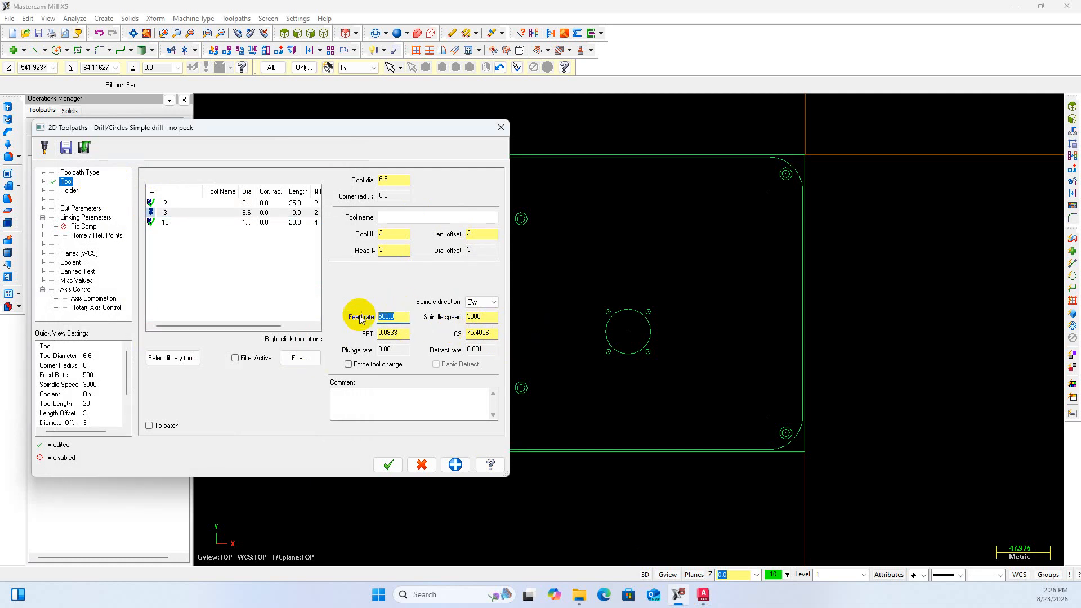
{"action": "type", "text": "300"}
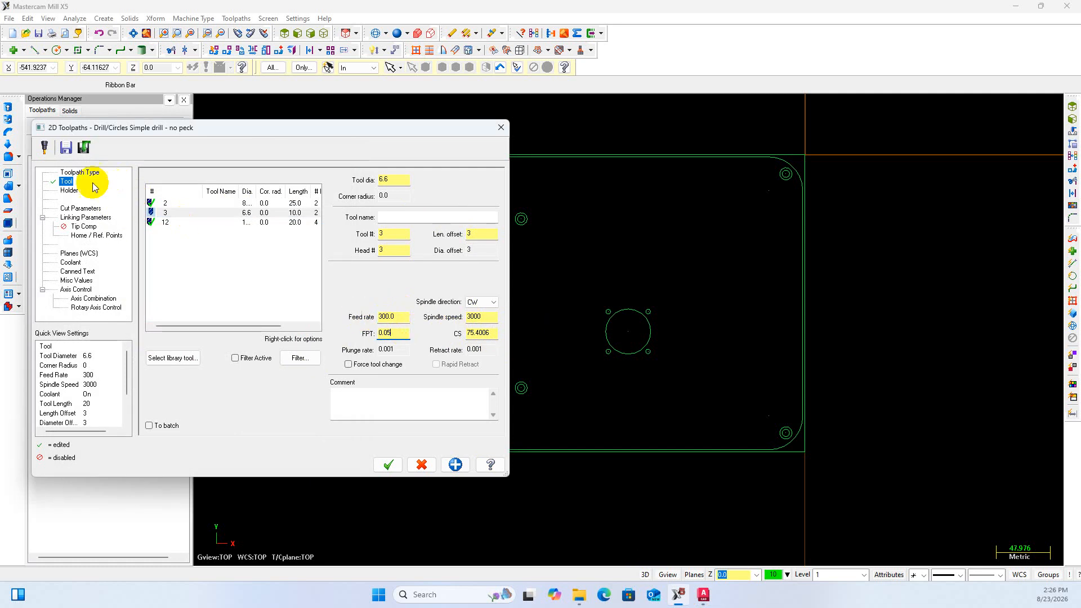
{"action": "left_click", "coordinate": [81, 209]}
{"action": "left_click", "coordinate": [222, 188]}
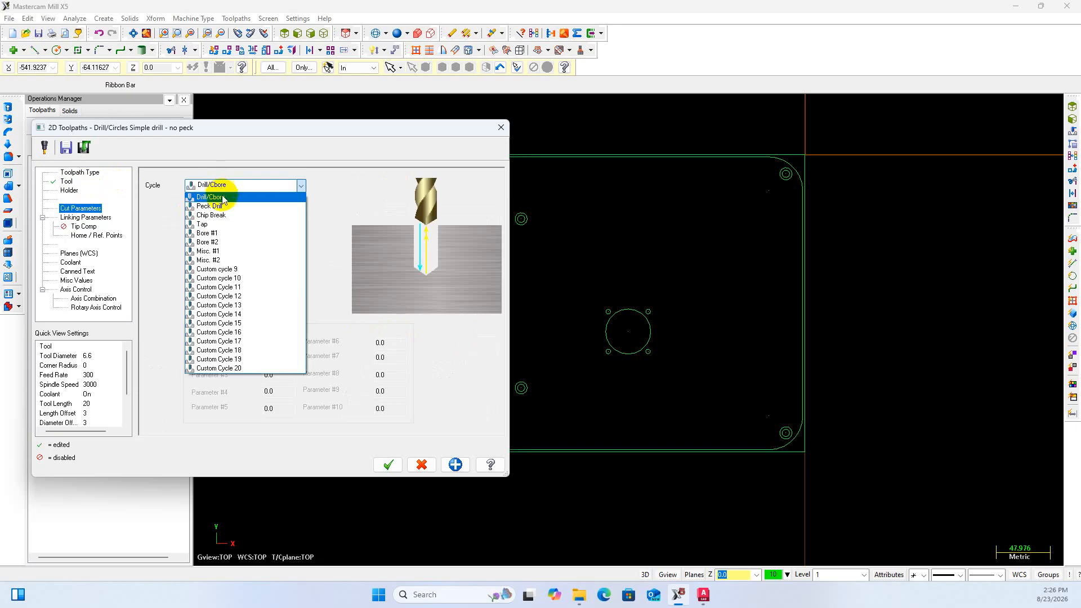
{"action": "left_click", "coordinate": [222, 208]}
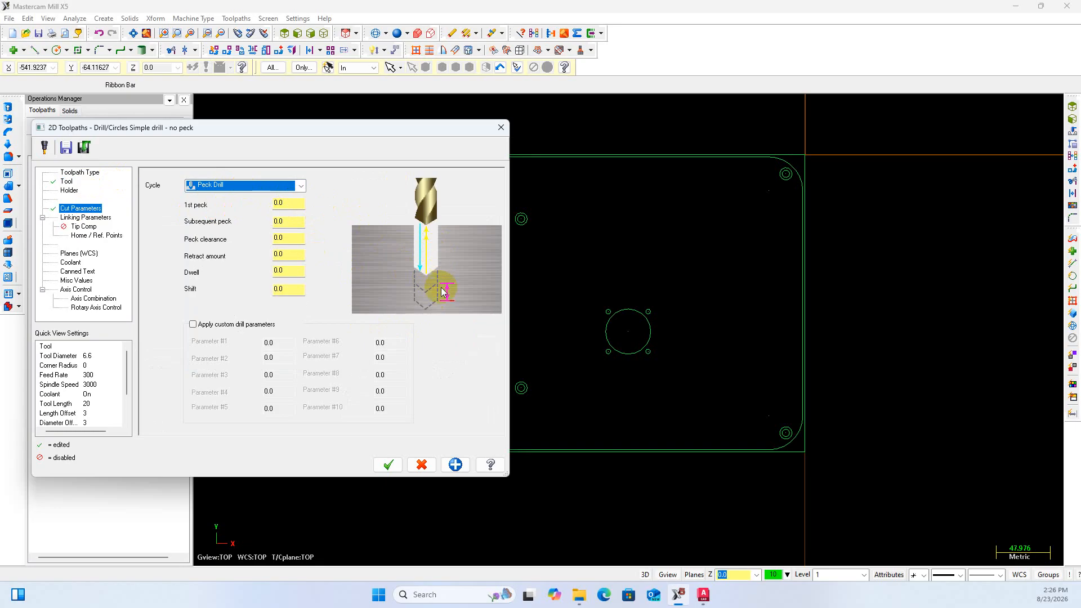
{"action": "left_click", "coordinate": [231, 185]}
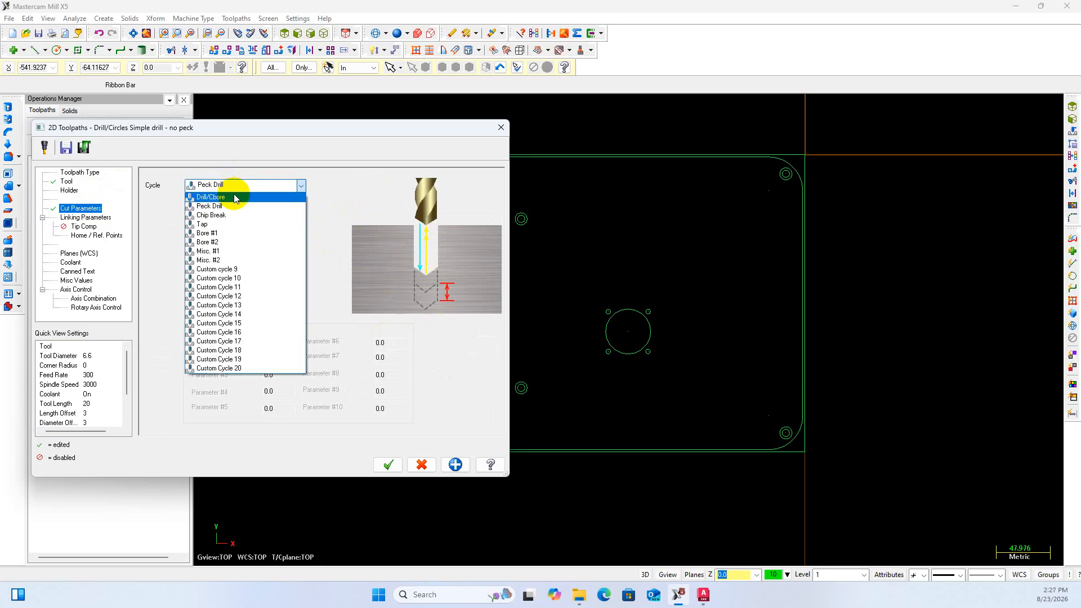
{"action": "left_click", "coordinate": [235, 198]}
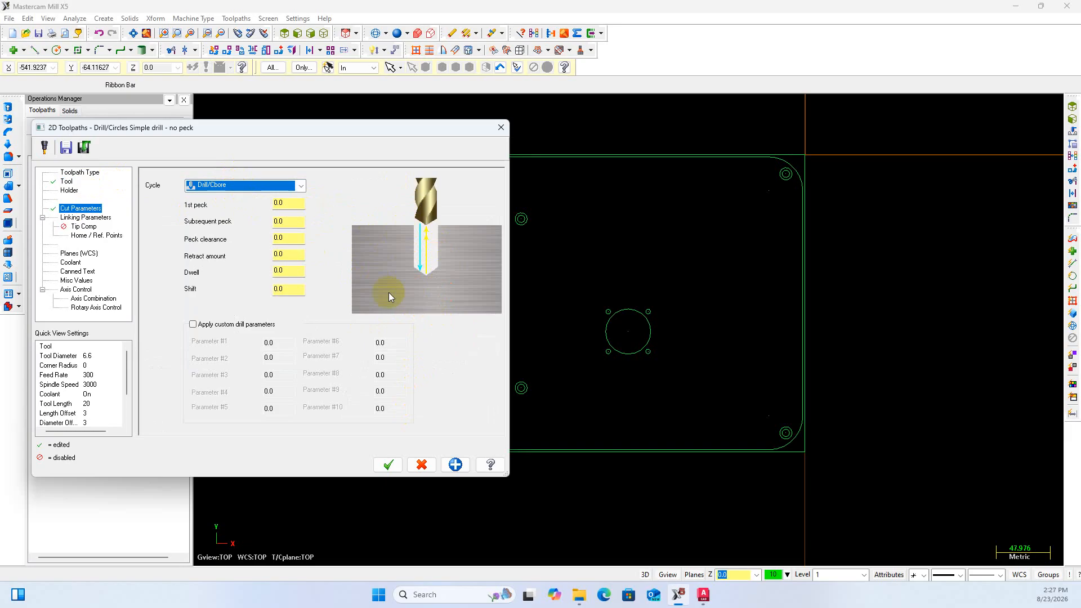
{"action": "left_click", "coordinate": [265, 184]}
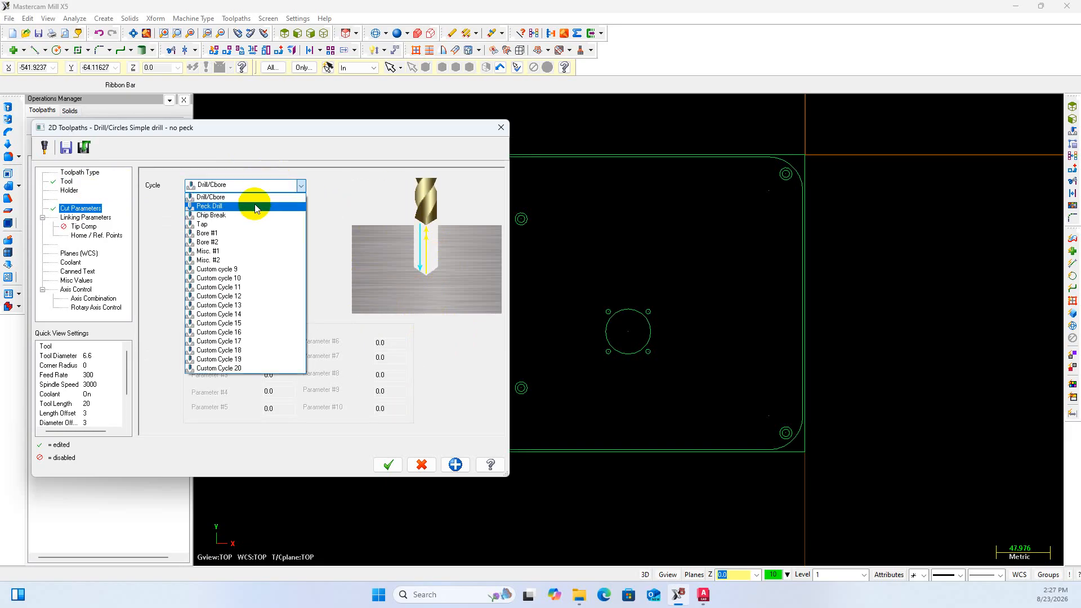
{"action": "left_click", "coordinate": [255, 206]}
Set the first and subsequent pecks to 1.0 and the peck clearance to 0.12
{"action": "left_click", "coordinate": [290, 202]}
{"action": "type", "text": "1"}
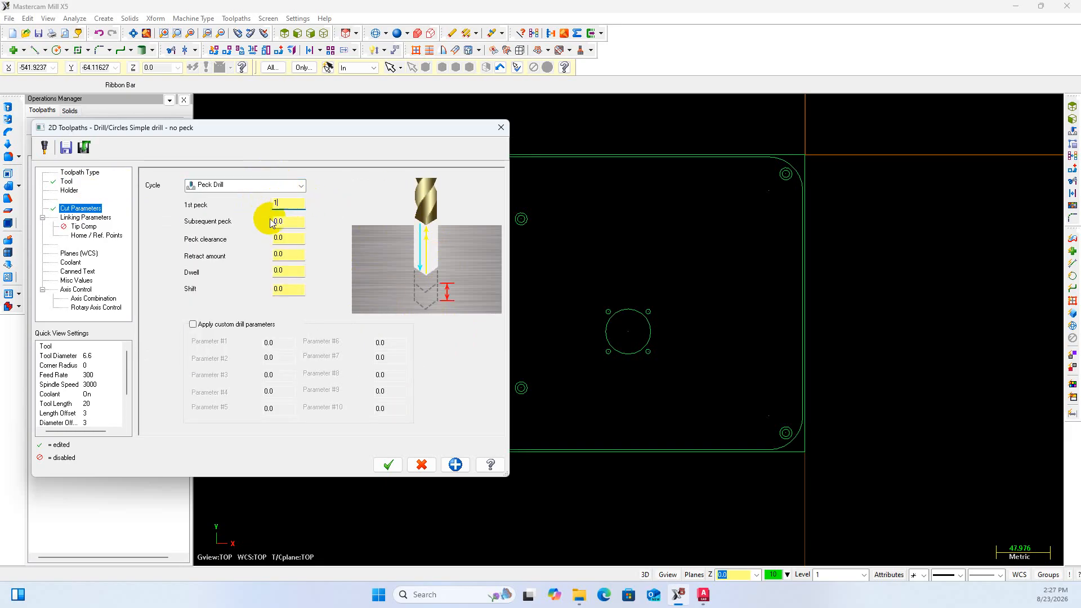
{"action": "key", "text": "Tab"}
{"action": "type", "text": "1"}
{"action": "key", "text": "Tab"}
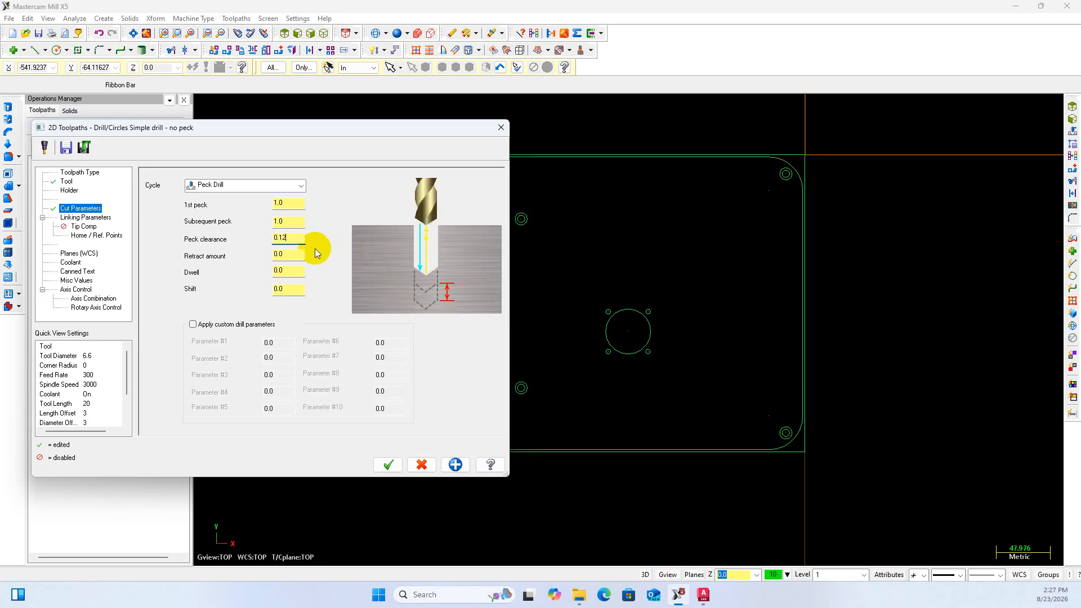
{"action": "key", "text": "BackSpace"}
{"action": "key", "text": "BackSpace"}
{"action": "key", "text": "BackSpace"}
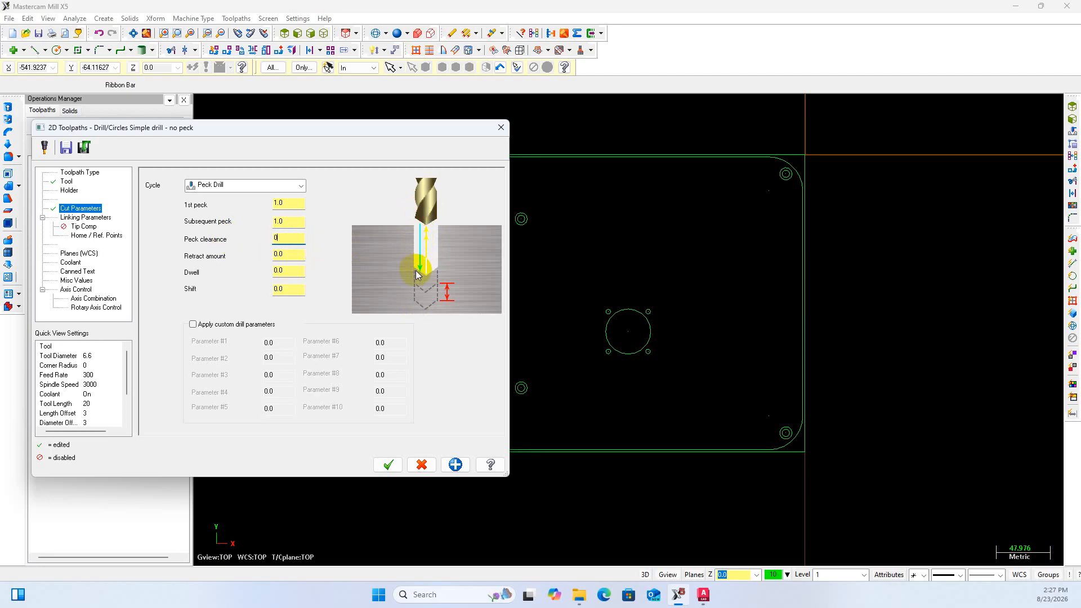
{"action": "left_click_drag", "start_coordinate": [286, 243], "coordinate": [262, 238]}
Enter a new absolute drilling depth in the peck drill's linking parameters and regenerate the operation's toolpath
{"action": "left_click", "coordinate": [104, 219]}
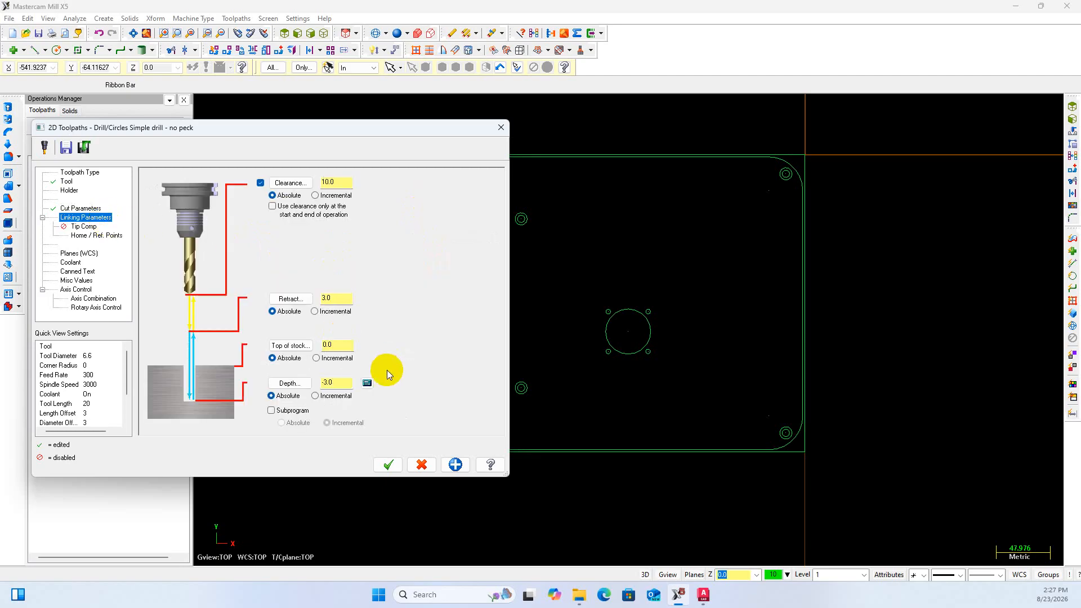
{"action": "left_click_drag", "start_coordinate": [342, 384], "coordinate": [296, 384]}
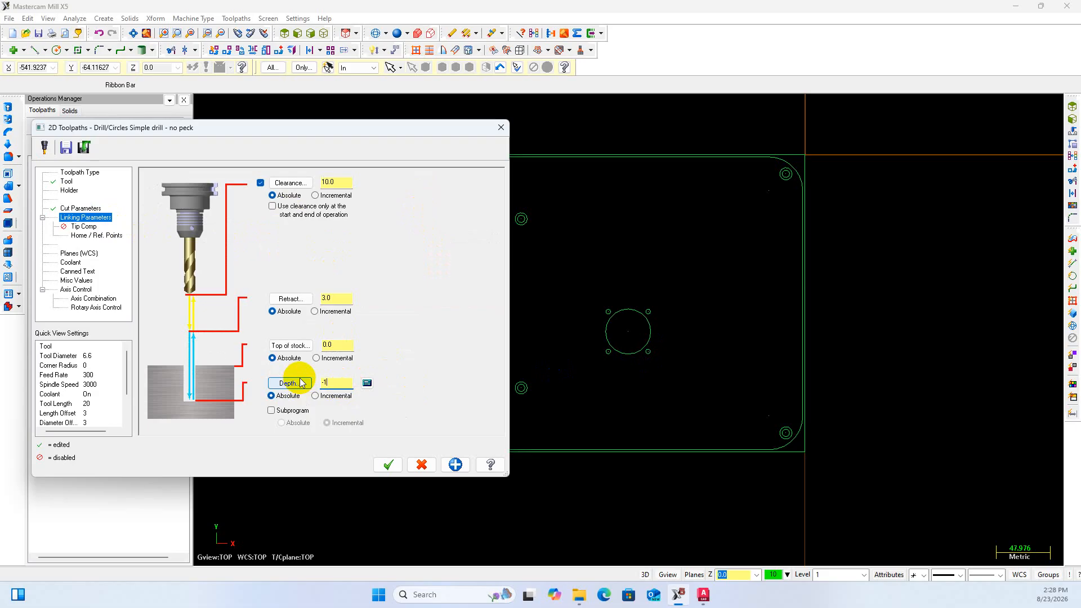
{"action": "left_click", "coordinate": [388, 464]}
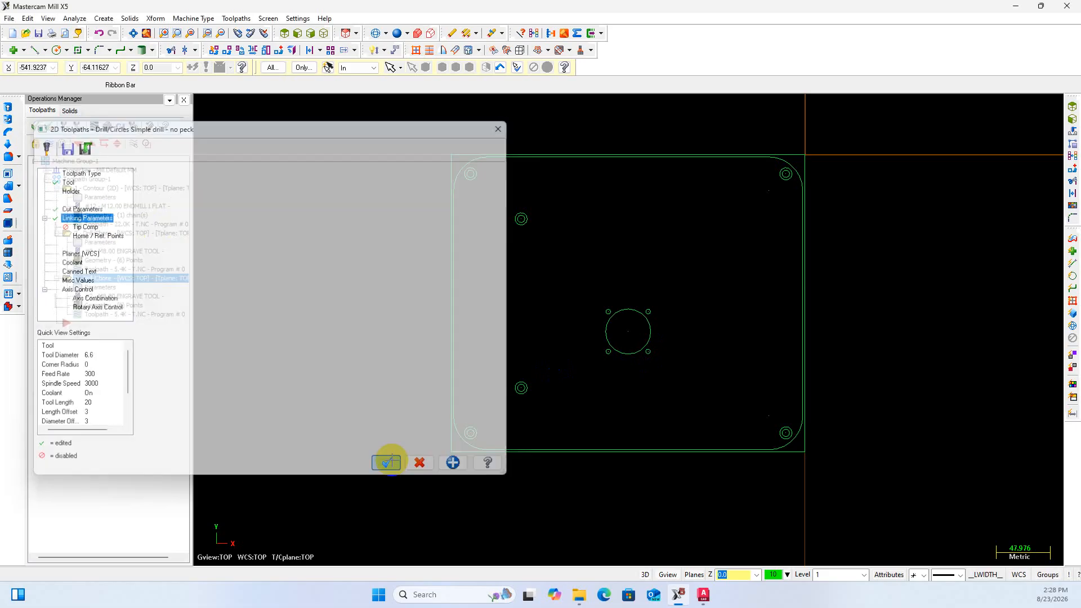
{"action": "scroll", "coordinate": [593, 370], "scroll_direction": "down", "scroll_amount": 1}
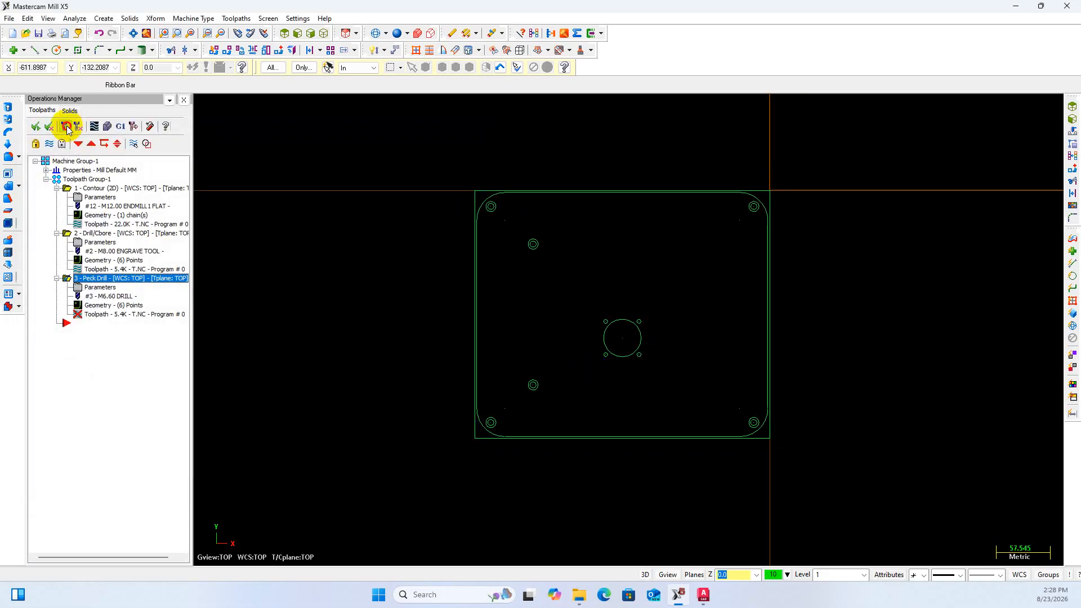
{"action": "left_click", "coordinate": [65, 126]}
Create a new drill toolpath on the four small holes around the plate's large central circle
{"action": "scroll", "coordinate": [563, 288], "scroll_direction": "up", "scroll_amount": 4}
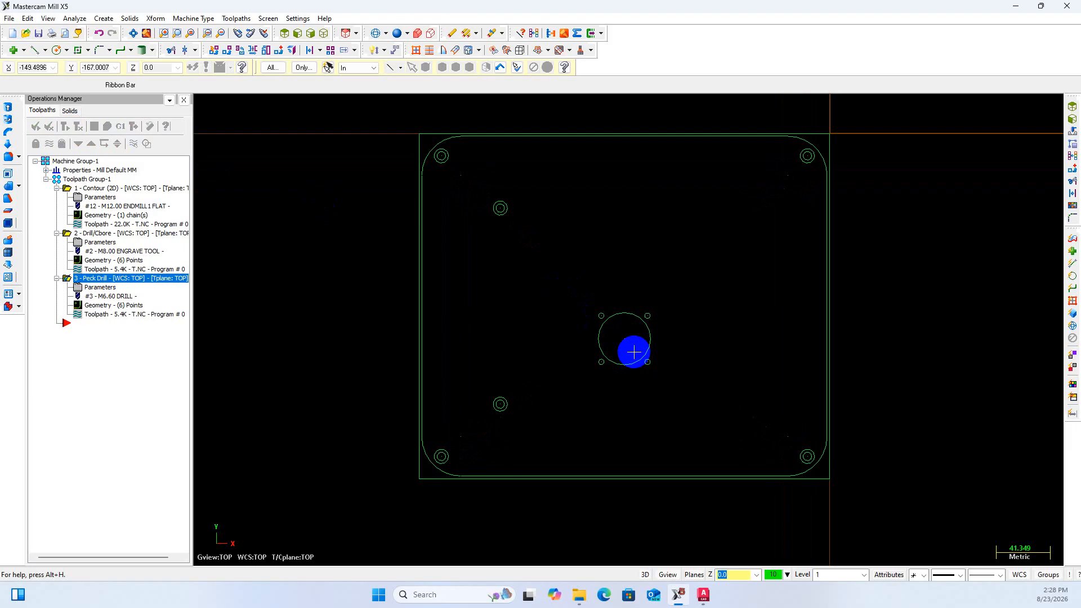
{"action": "scroll", "coordinate": [634, 352], "scroll_direction": "up", "scroll_amount": 1}
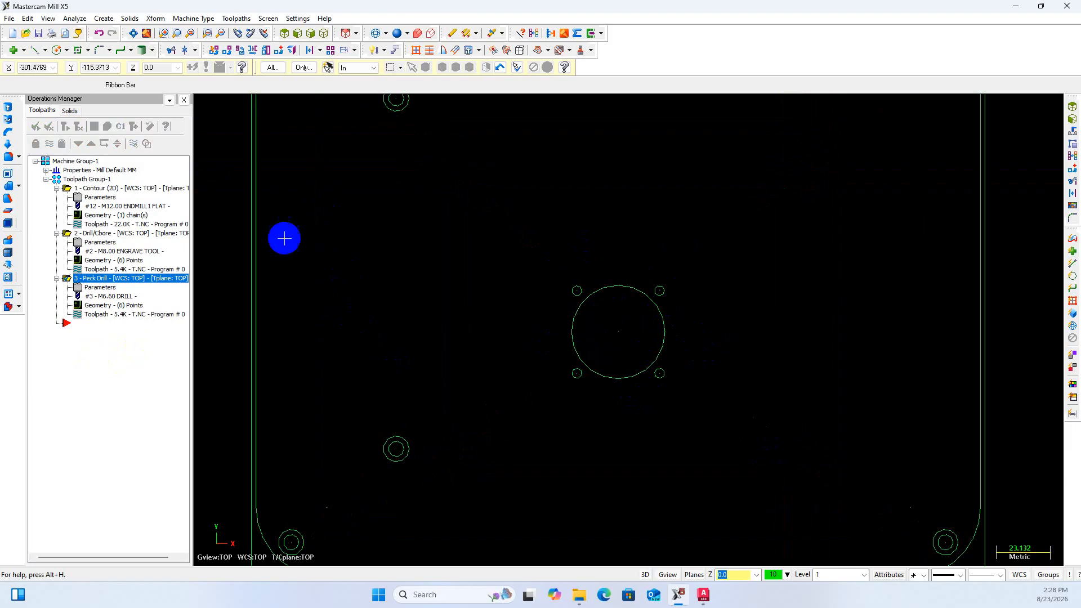
{"action": "left_click", "coordinate": [236, 18]}
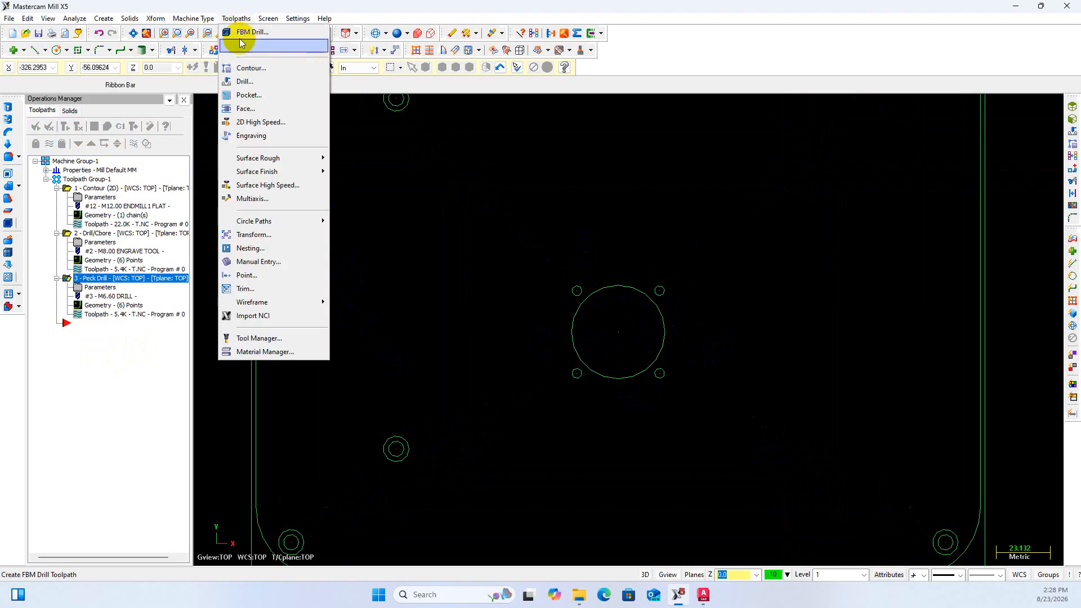
{"action": "left_click", "coordinate": [251, 79]}
{"action": "scroll", "coordinate": [584, 296], "scroll_direction": "up", "scroll_amount": 2}
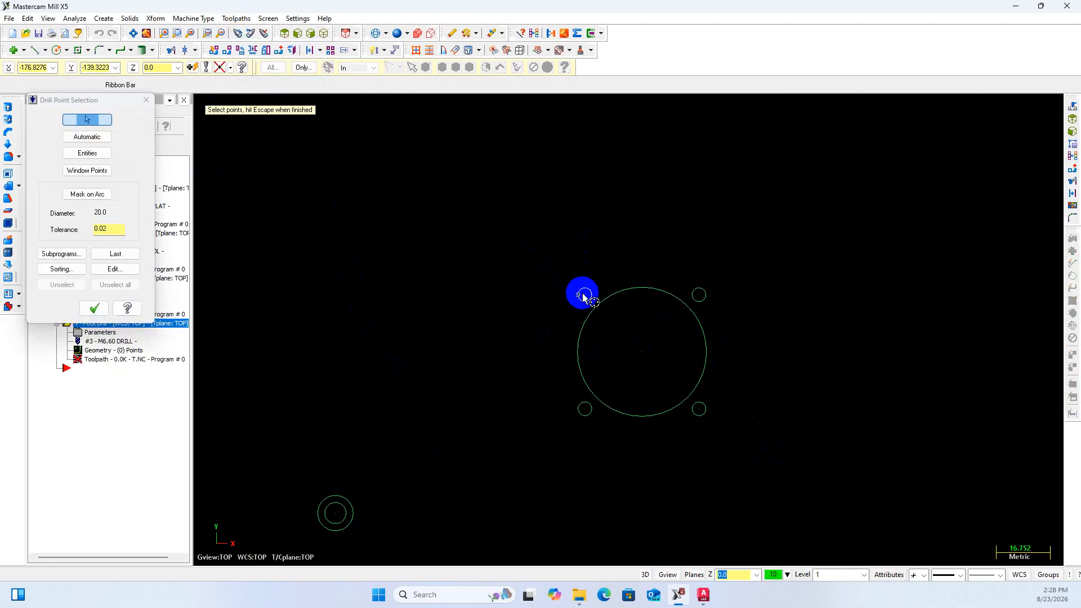
{"action": "left_click", "coordinate": [585, 295]}
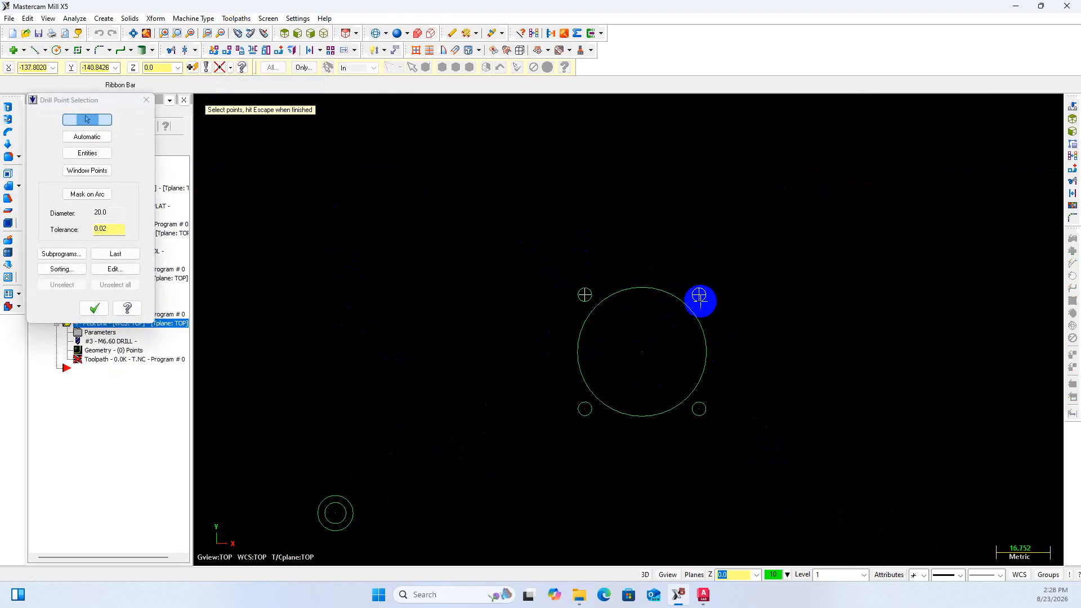
{"action": "left_click", "coordinate": [699, 409]}
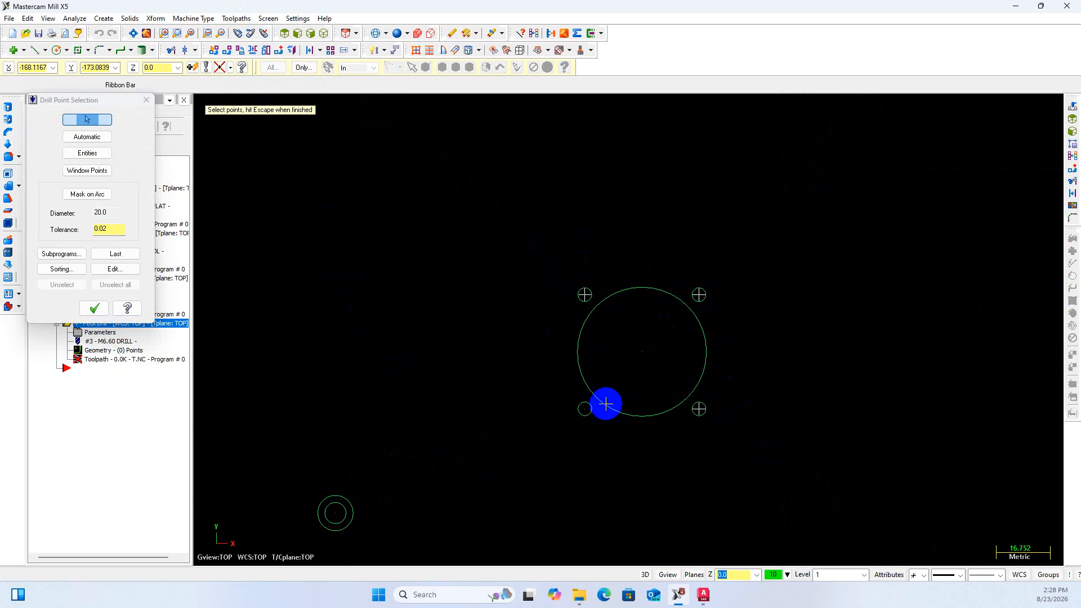
{"action": "left_click", "coordinate": [585, 409]}
{"action": "scroll", "coordinate": [569, 366], "scroll_direction": "down", "scroll_amount": 1}
{"action": "scroll", "coordinate": [576, 358], "scroll_direction": "down", "scroll_amount": 1}
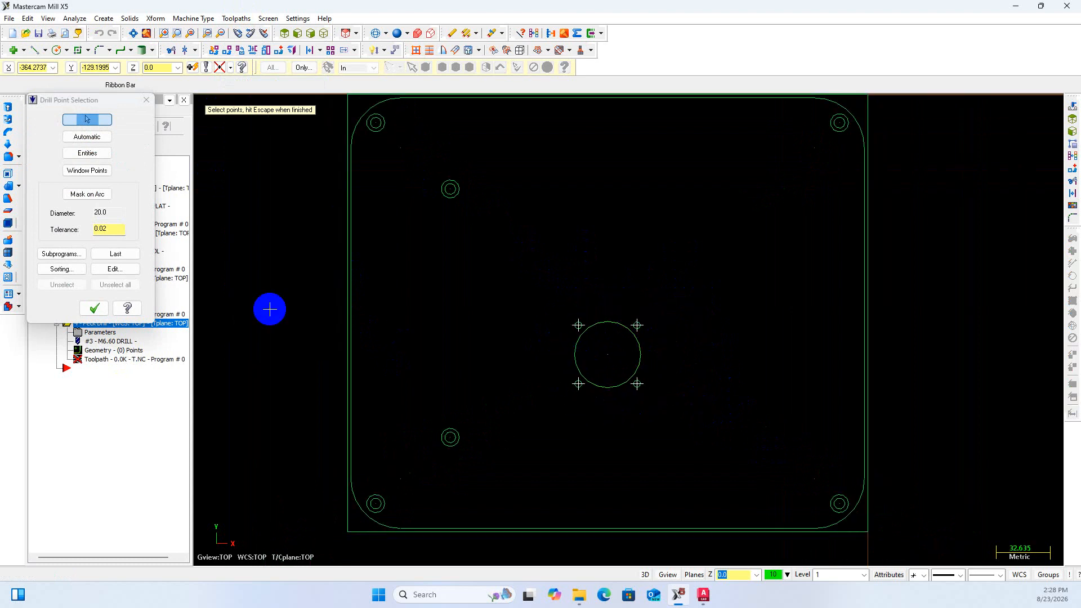
{"action": "left_click", "coordinate": [95, 309]}
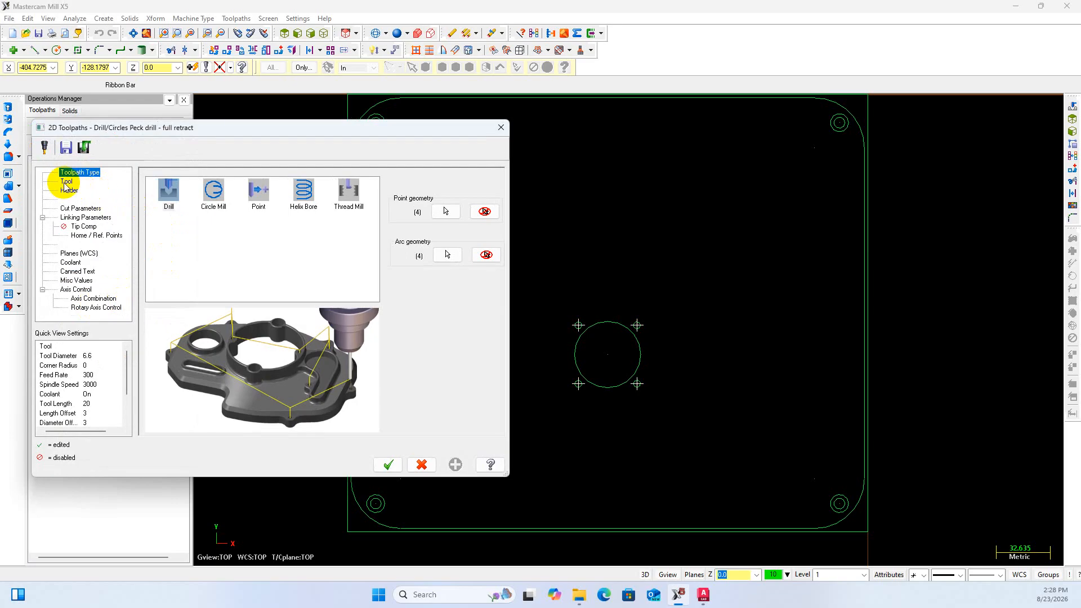
Assign the existing 8 mm tool number 2 to the new operation, with spindle speed 3000 and feed rate 500
{"action": "left_click", "coordinate": [66, 181]}
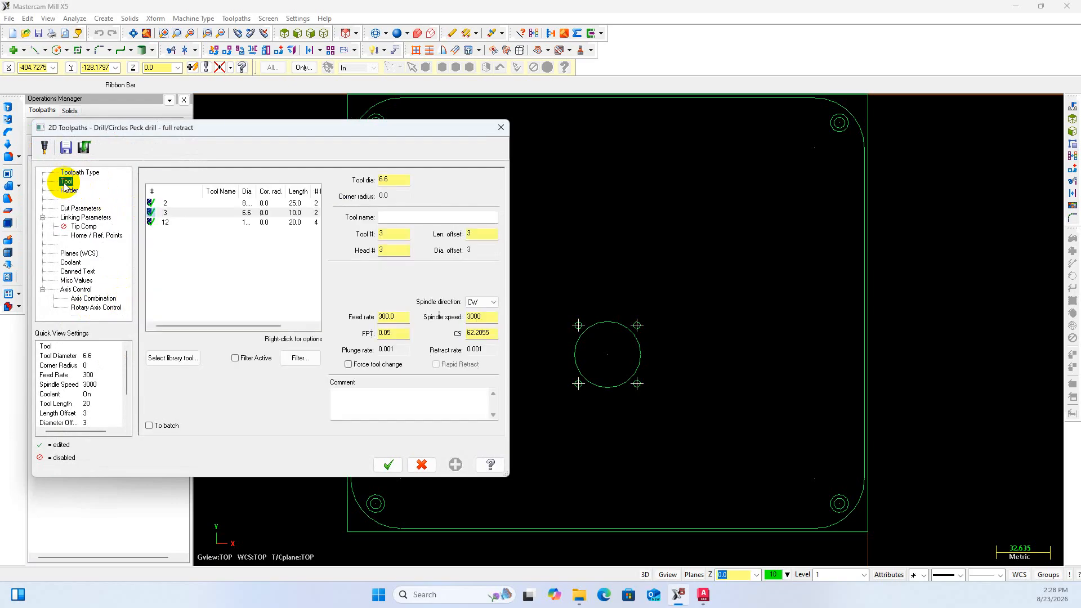
{"action": "right_click", "coordinate": [192, 251]}
{"action": "left_click", "coordinate": [225, 271]}
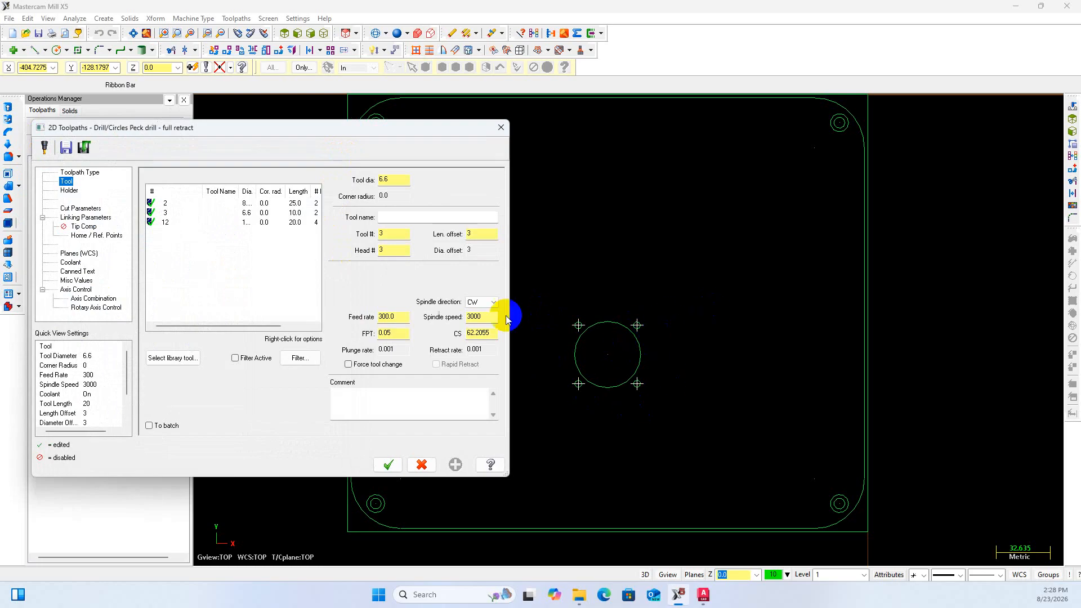
{"action": "left_click", "coordinate": [189, 203]}
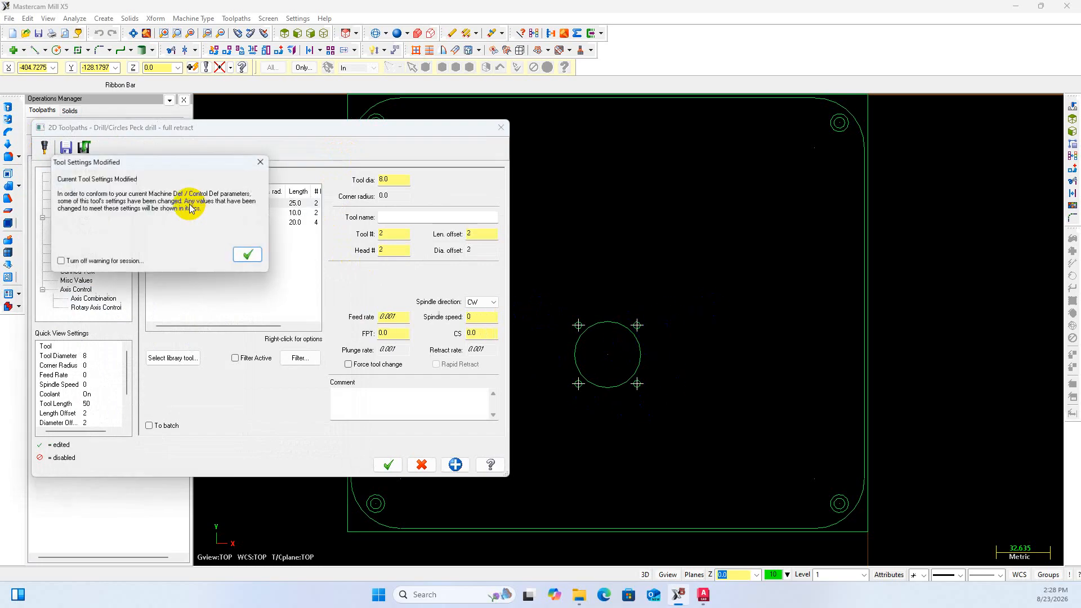
{"action": "left_click", "coordinate": [246, 252]}
{"action": "left_click", "coordinate": [468, 317]}
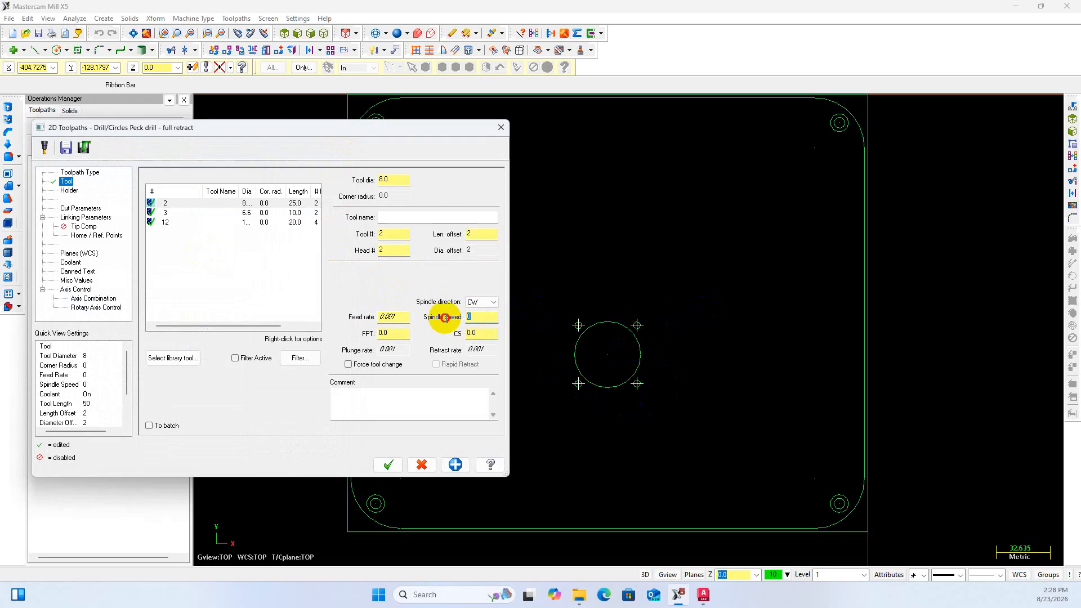
{"action": "type", "text": "3000"}
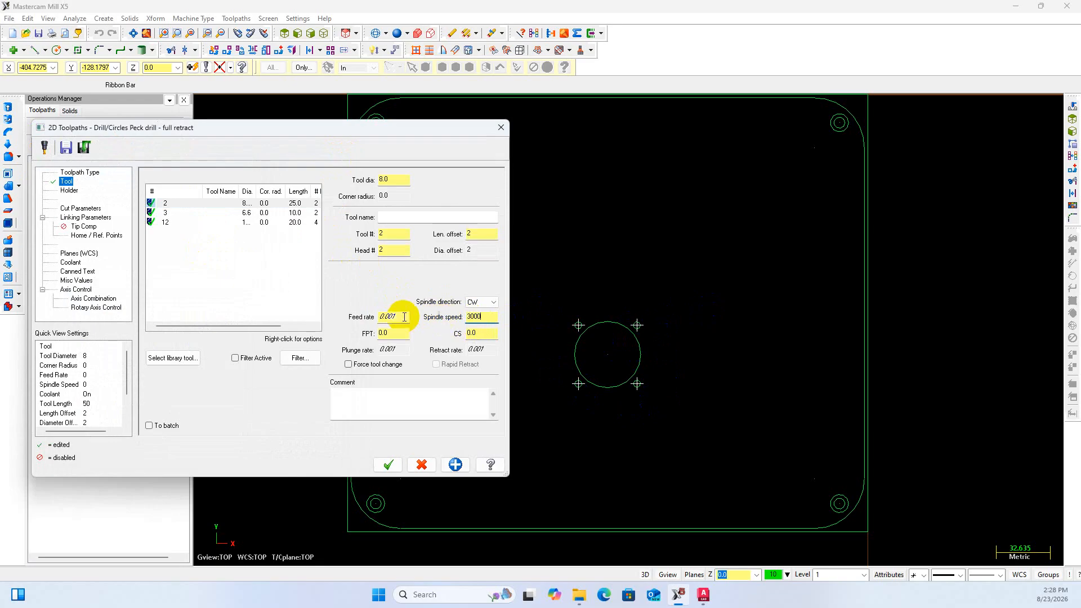
{"action": "left_click", "coordinate": [358, 321]}
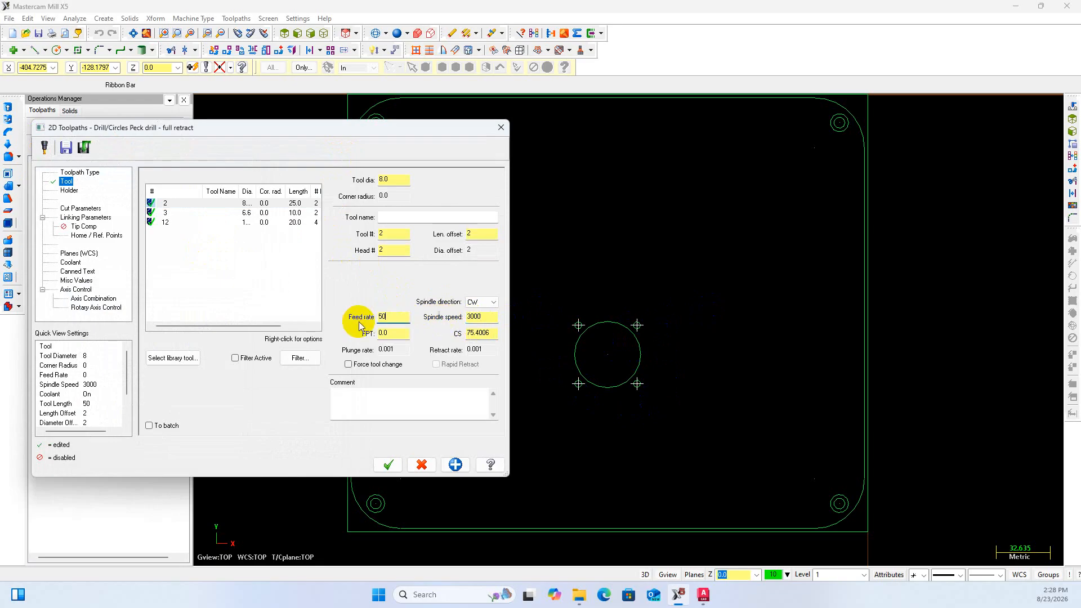
Change the new operation's cycle to Drill/Cbore with a first peck of 0, and open its linking parameters
{"action": "left_click", "coordinate": [81, 208]}
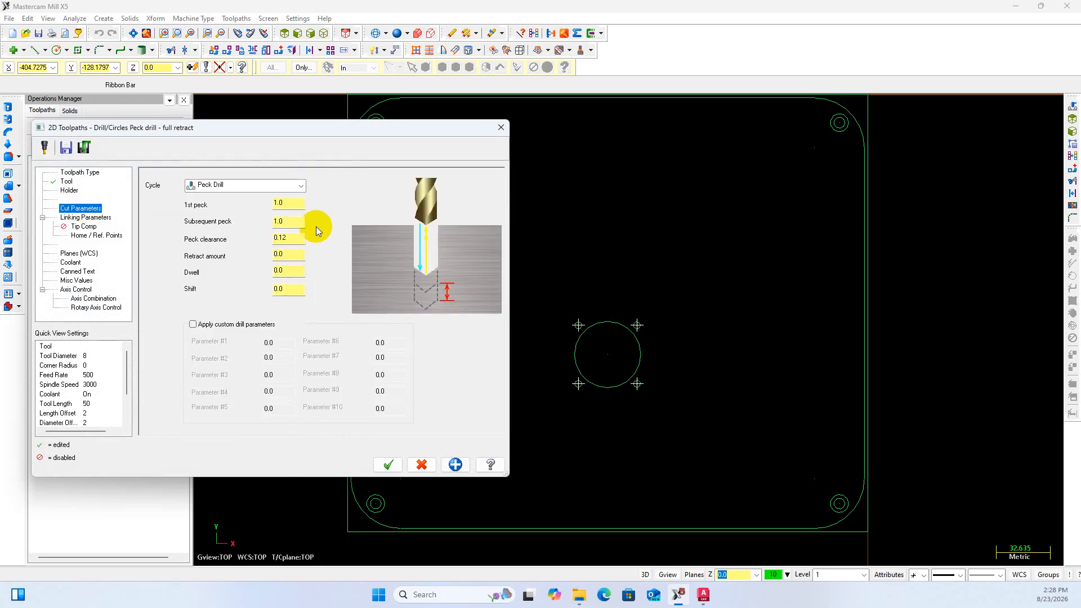
{"action": "left_click", "coordinate": [267, 186]}
{"action": "left_click", "coordinate": [264, 197]}
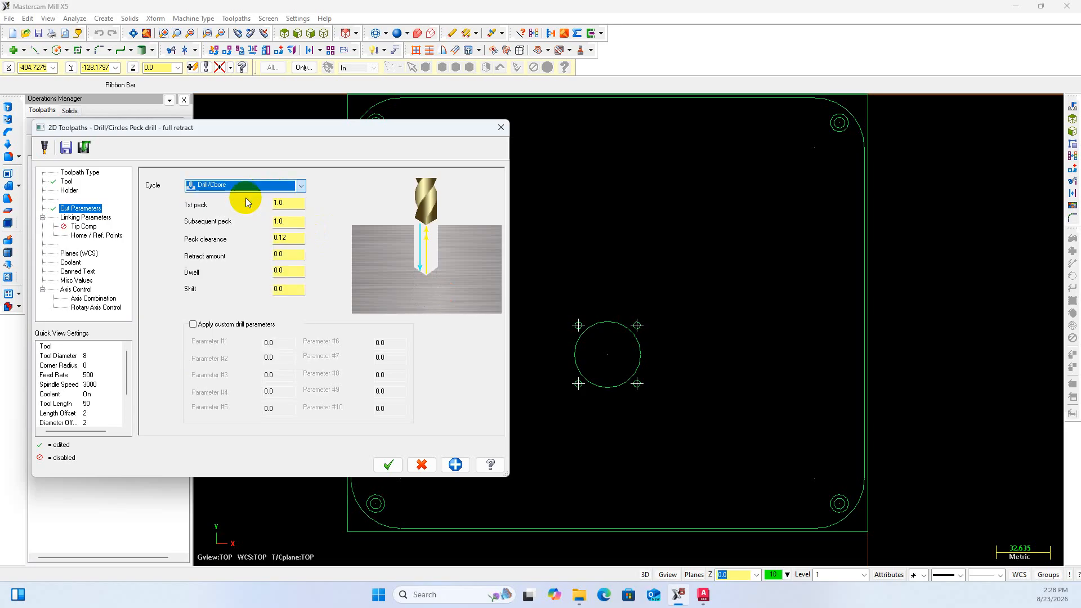
{"action": "key", "text": "Tab"}
{"action": "type", "text": "0"}
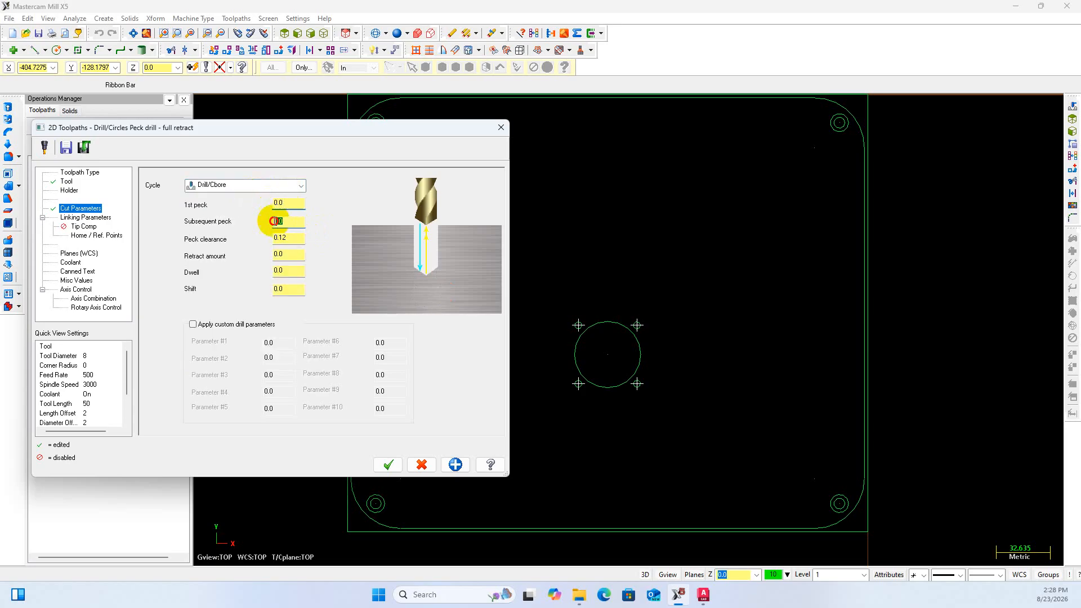
{"action": "left_click", "coordinate": [102, 218]}
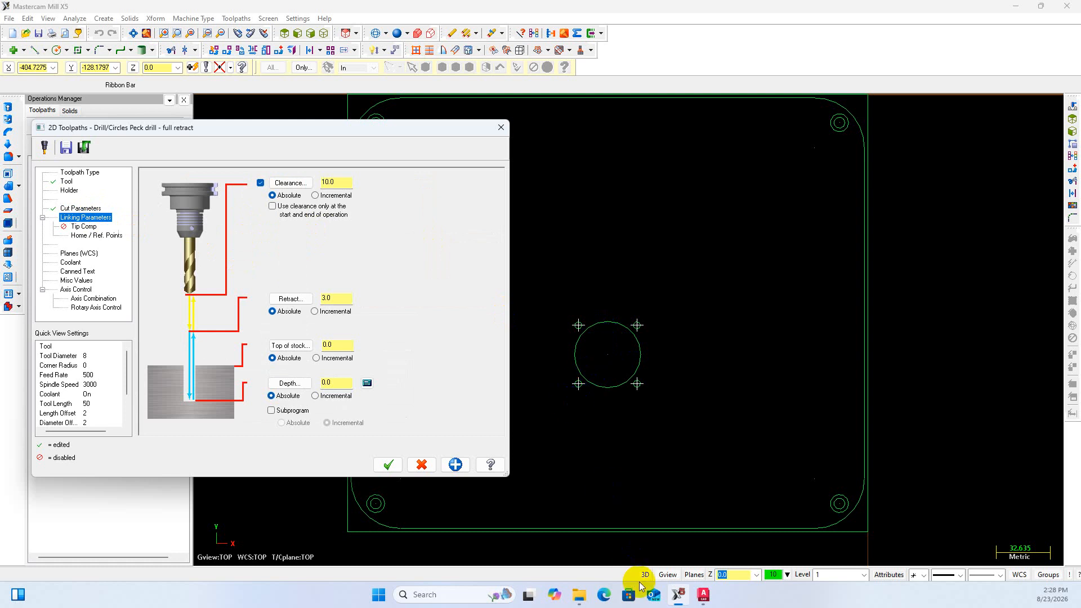
Check the M5 tap callout in the AutoCAD drawing and set the four-hole Drill/Cbore operation's absolute depth to -2.5 in Mastercam
{"action": "left_click", "coordinate": [702, 594]}
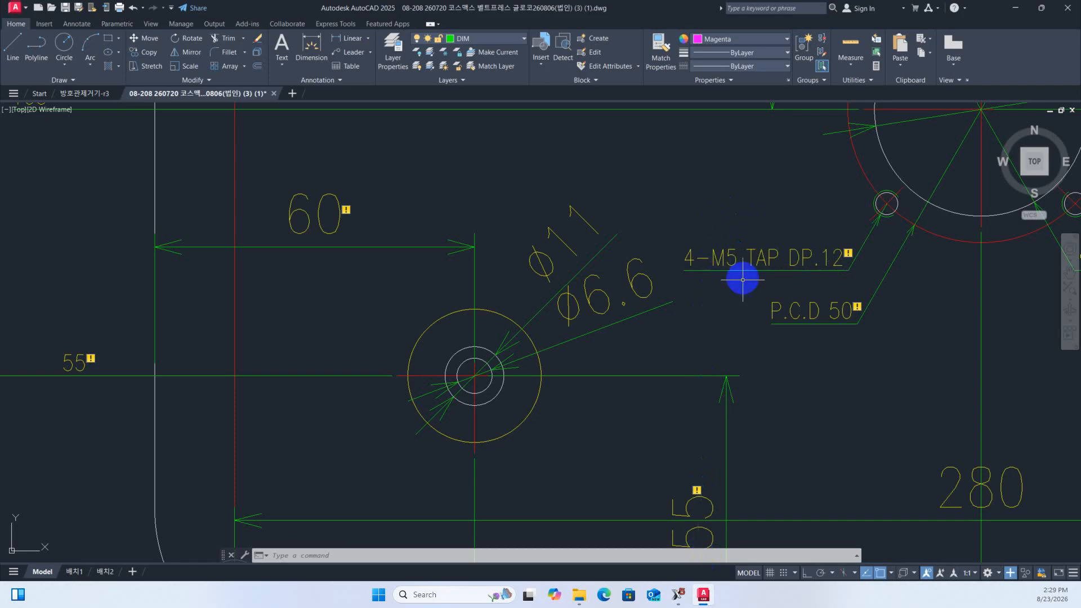
{"action": "left_click", "coordinate": [678, 595]}
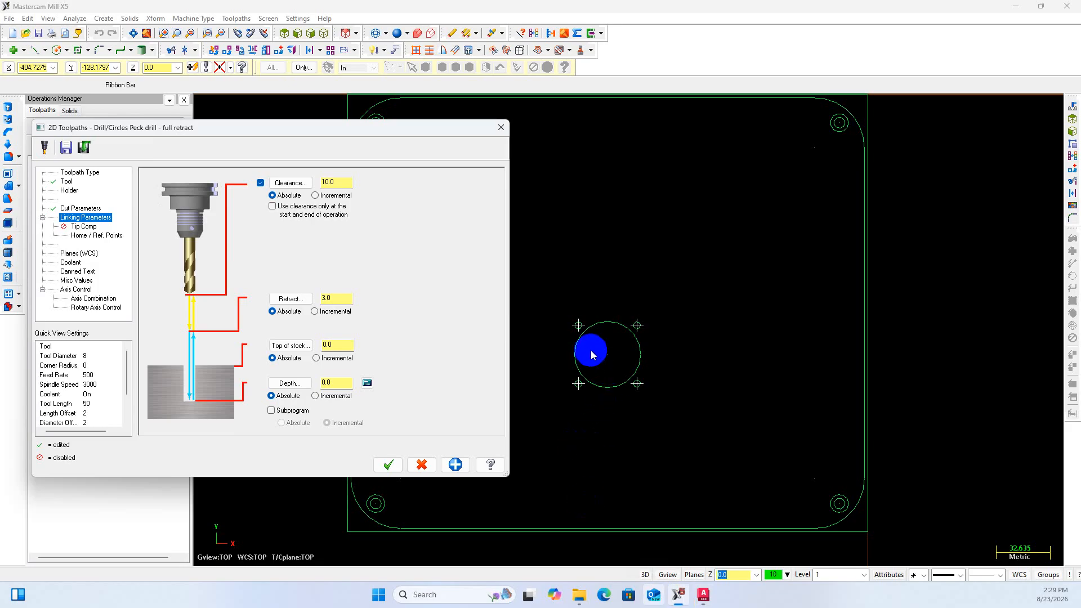
{"action": "double_click", "coordinate": [336, 382]}
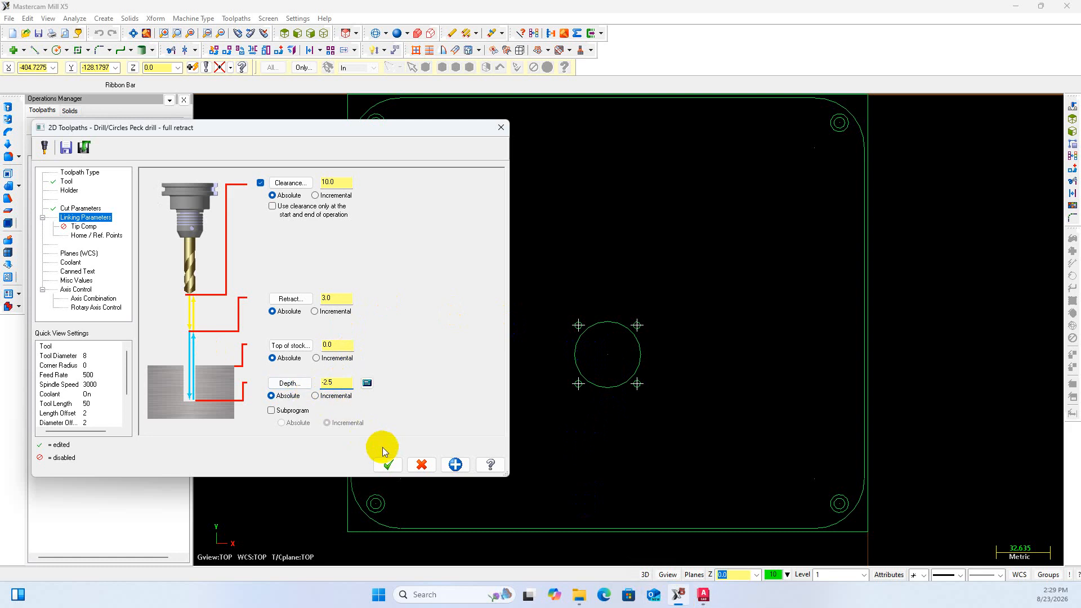
{"action": "left_click", "coordinate": [388, 465]}
{"action": "scroll", "coordinate": [685, 369], "scroll_direction": "up", "scroll_amount": 2}
{"action": "scroll", "coordinate": [685, 369], "scroll_direction": "down", "scroll_amount": 2}
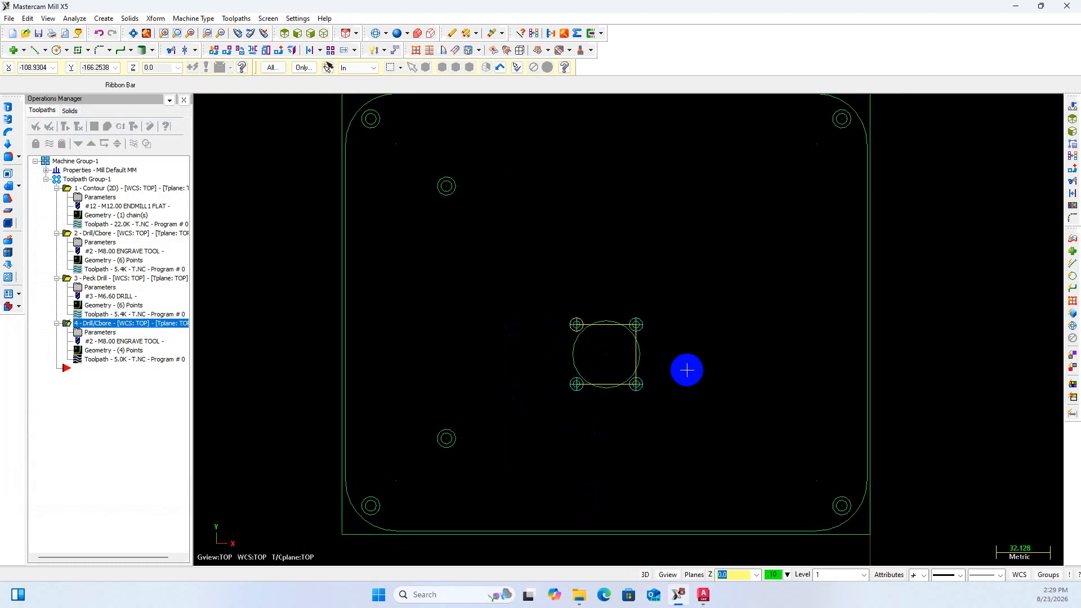
Hide the new Drill/Cbore toolpath and duplicate operation 4 at the end of the toolpath group
{"action": "left_click", "coordinate": [49, 144]}
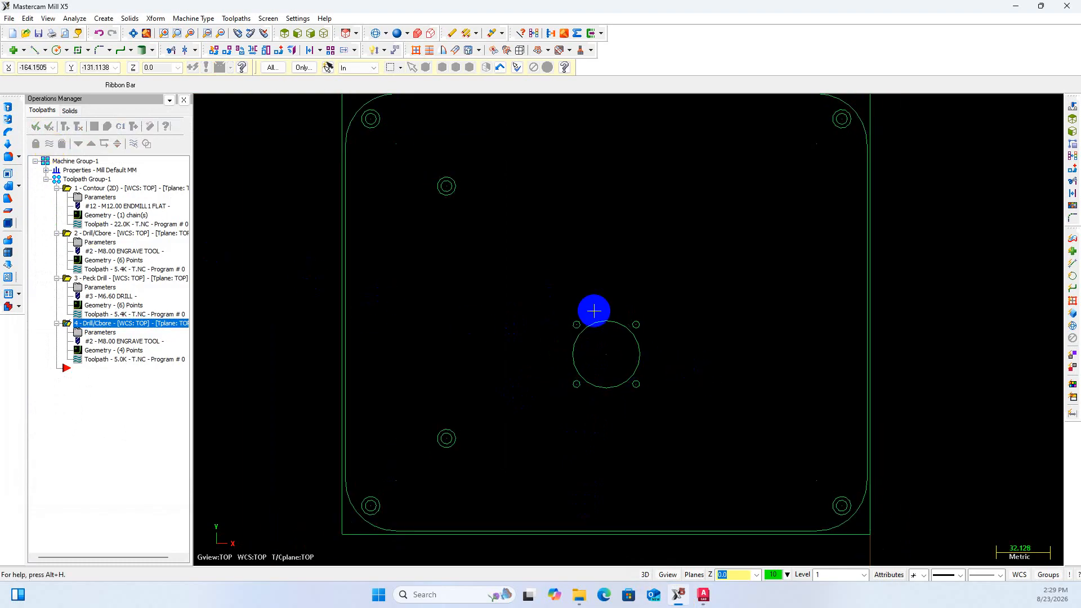
{"action": "left_click", "coordinate": [280, 322]}
{"action": "right_click", "coordinate": [88, 329]}
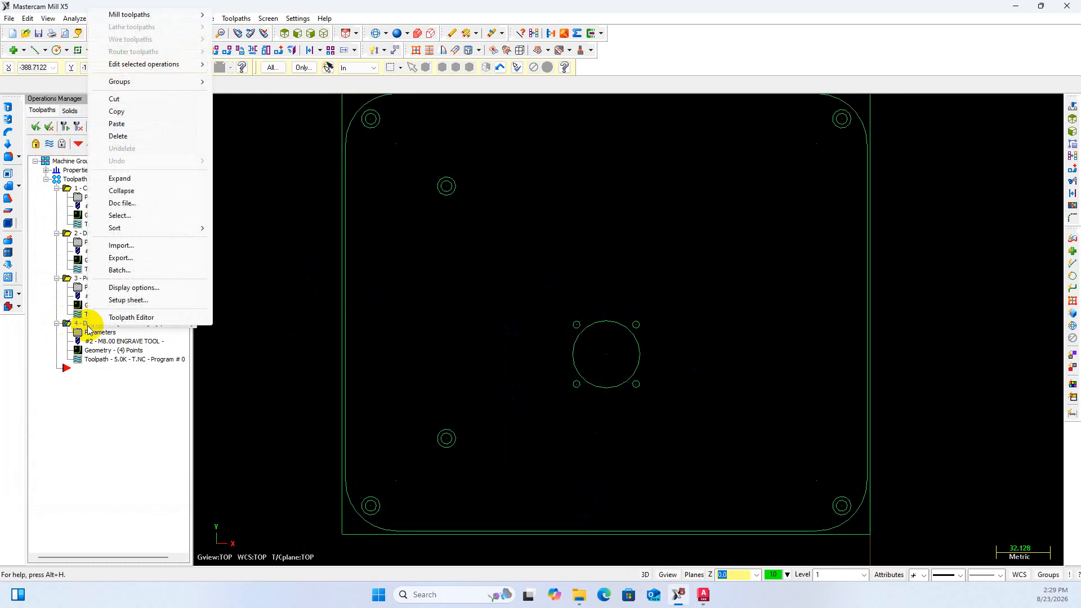
{"action": "left_click", "coordinate": [138, 111]}
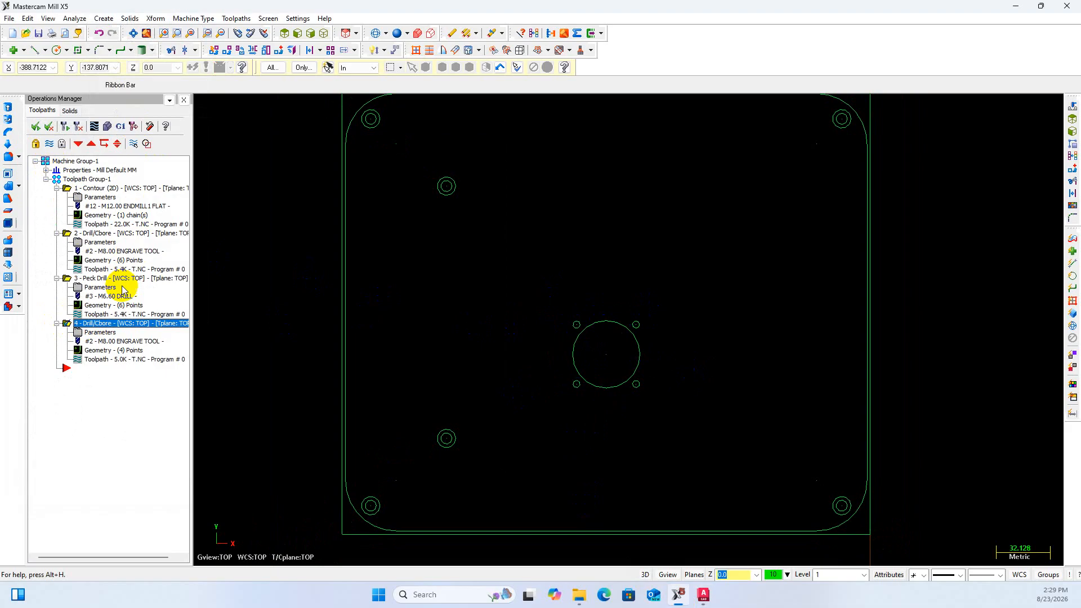
{"action": "right_click", "coordinate": [104, 324]}
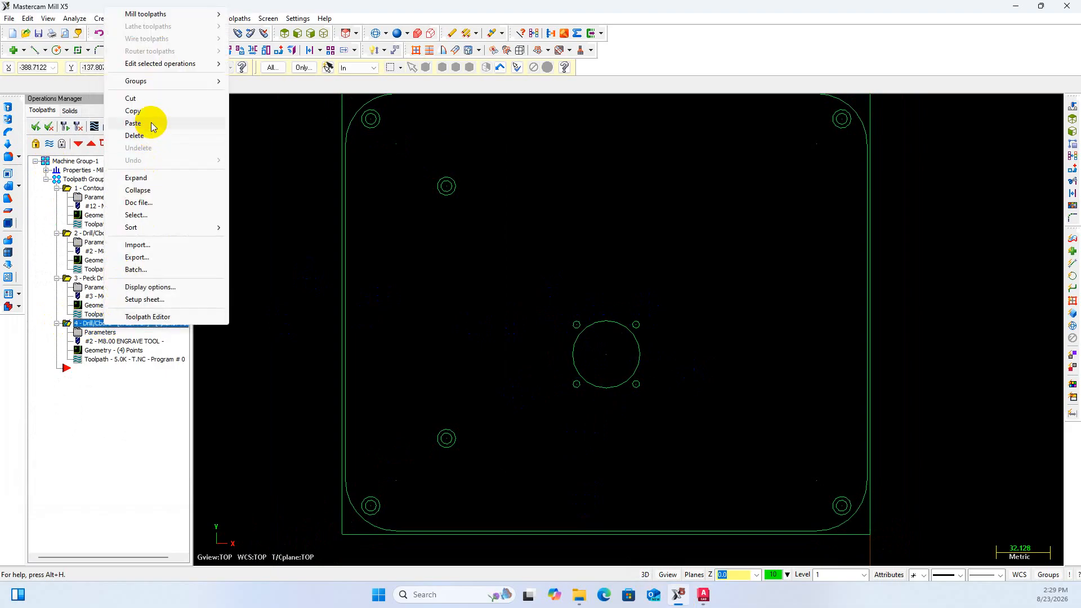
{"action": "left_click", "coordinate": [134, 124]}
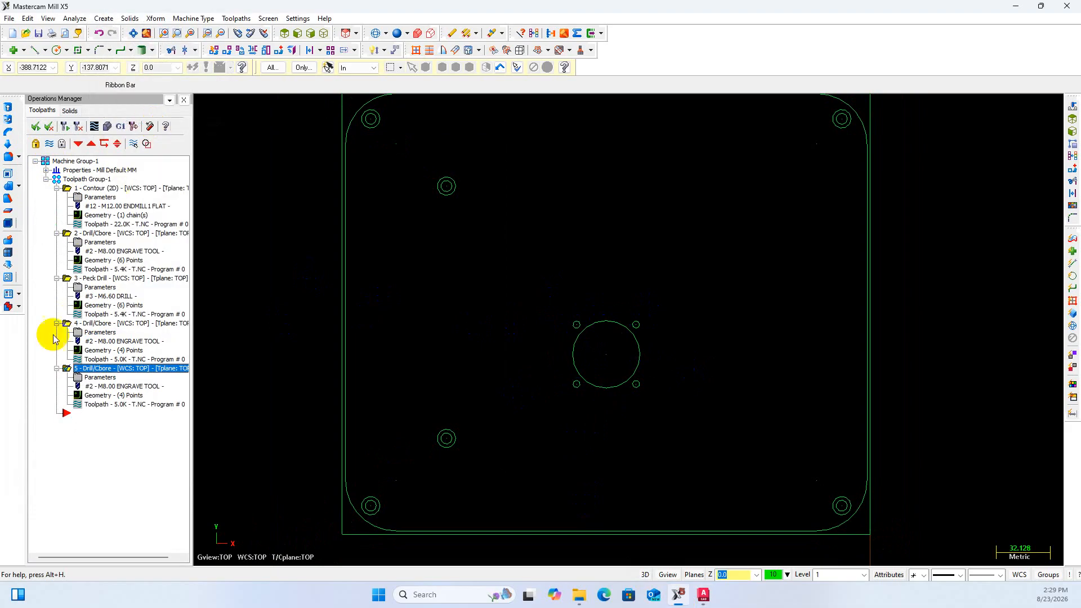
Define a new 4.3 mm drill for the copied operation, with tool, head, diameter offset and length offset numbers all 5
{"action": "left_click", "coordinate": [575, 361]}
{"action": "left_click", "coordinate": [67, 182]}
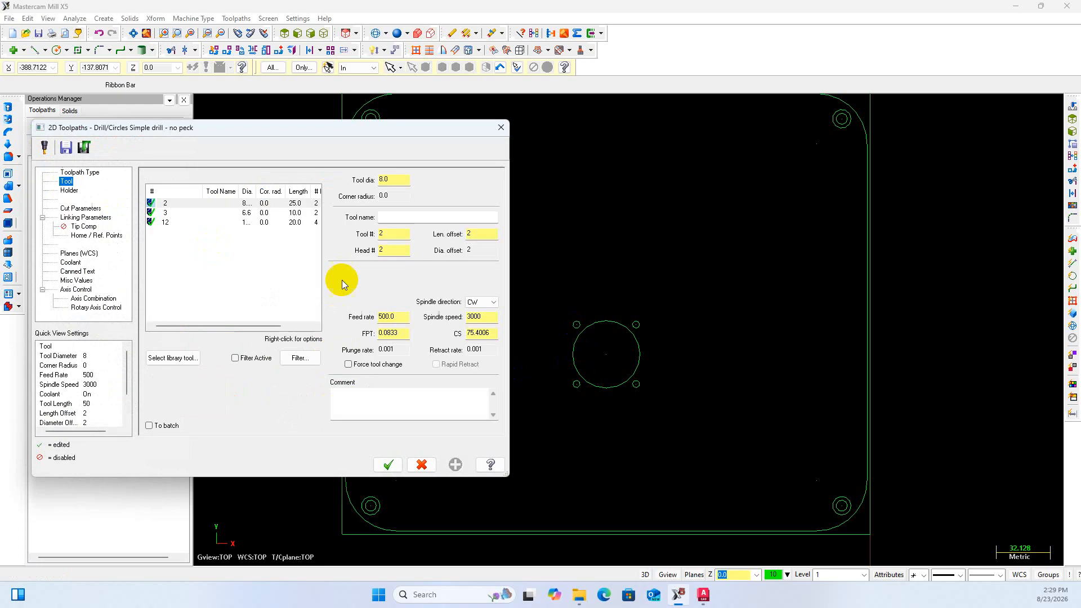
{"action": "right_click", "coordinate": [213, 254]}
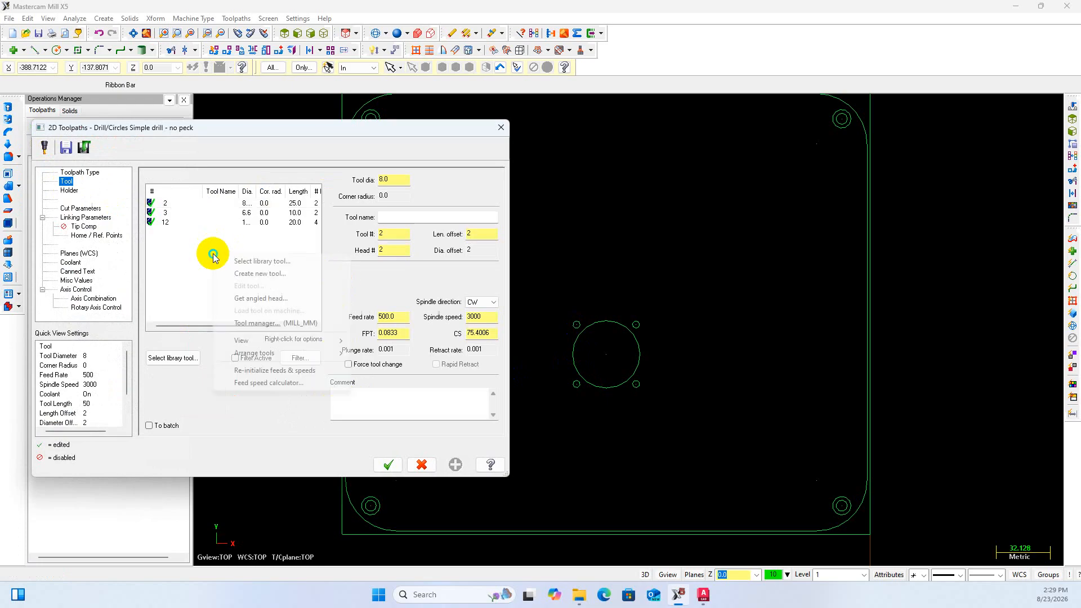
{"action": "left_click", "coordinate": [235, 275]}
{"action": "left_click", "coordinate": [83, 292]}
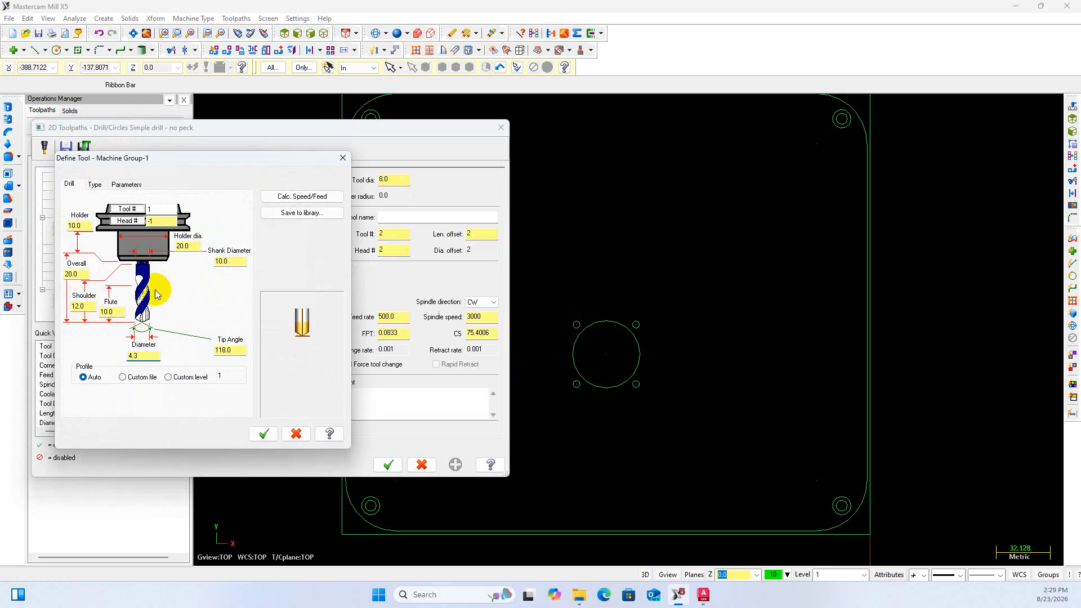
{"action": "left_click", "coordinate": [159, 221]}
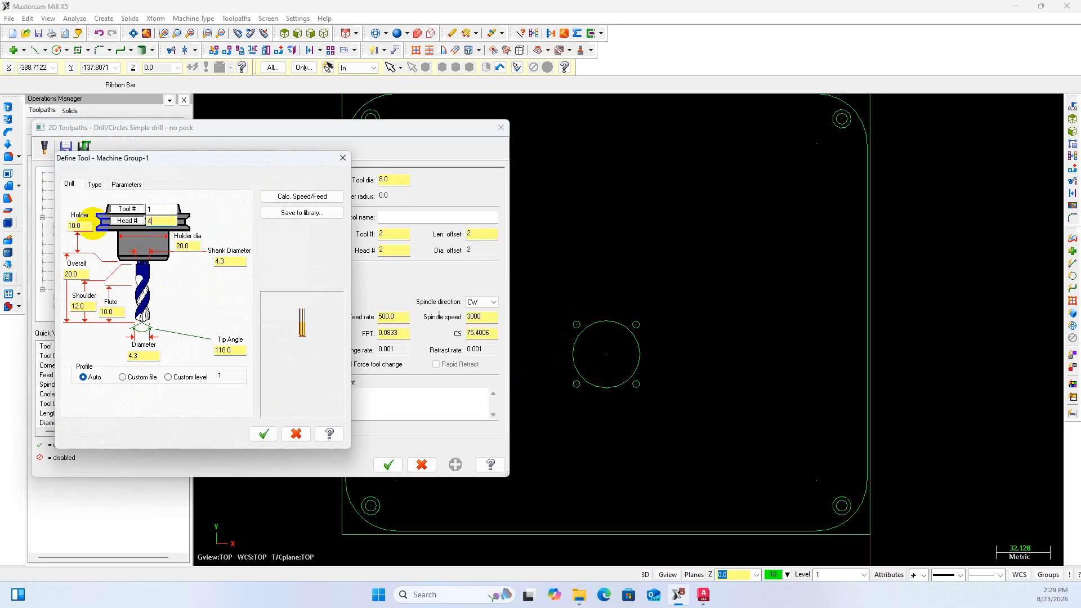
{"action": "left_click", "coordinate": [160, 210]}
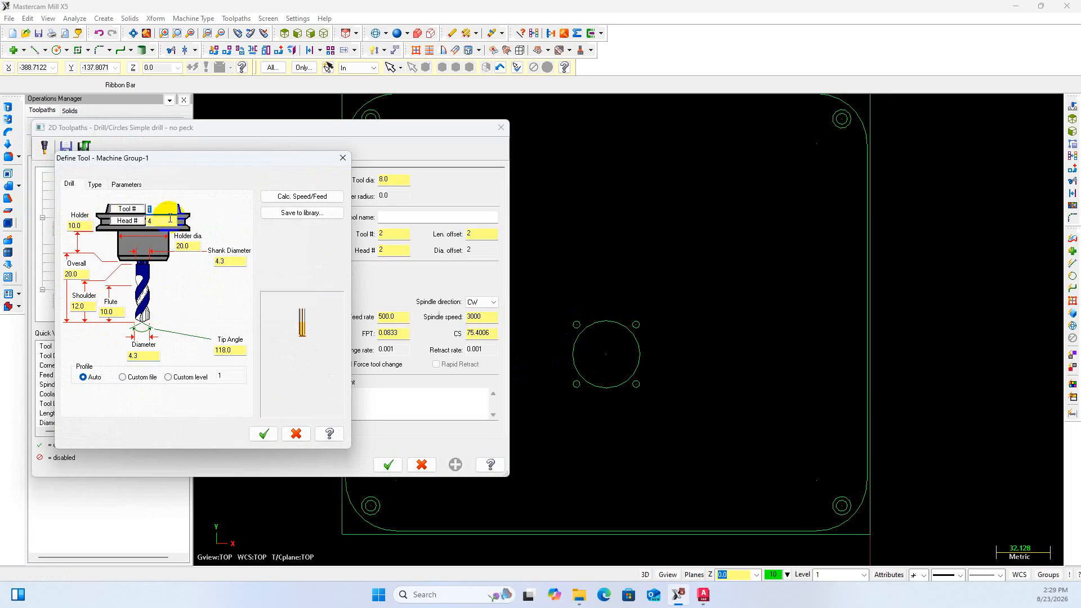
{"action": "left_click", "coordinate": [152, 222]}
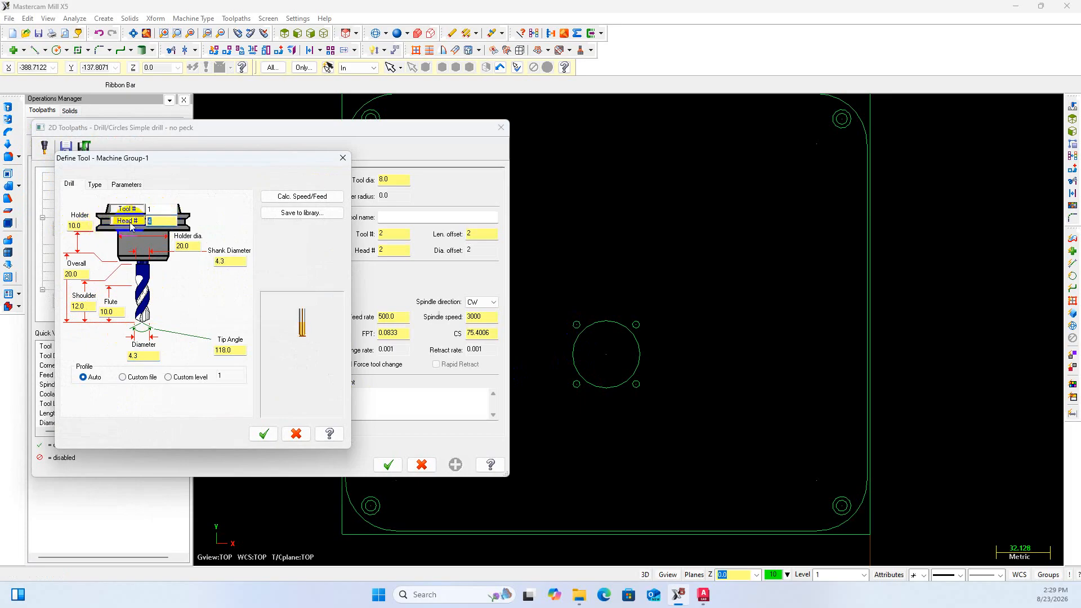
{"action": "type", "text": "5"}
{"action": "left_click", "coordinate": [126, 184]}
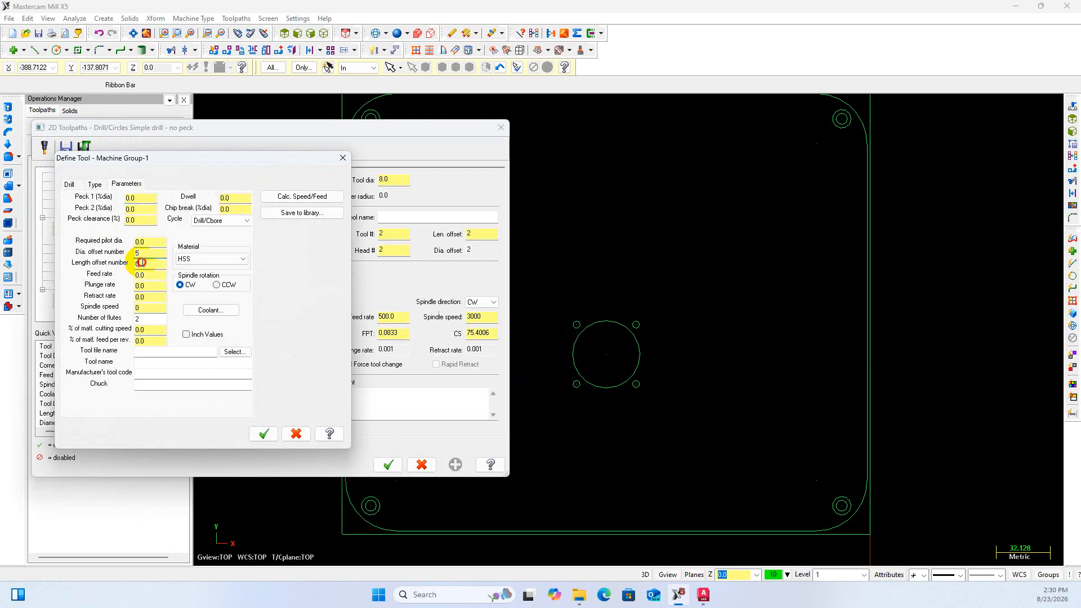
{"action": "left_click", "coordinate": [260, 434]}
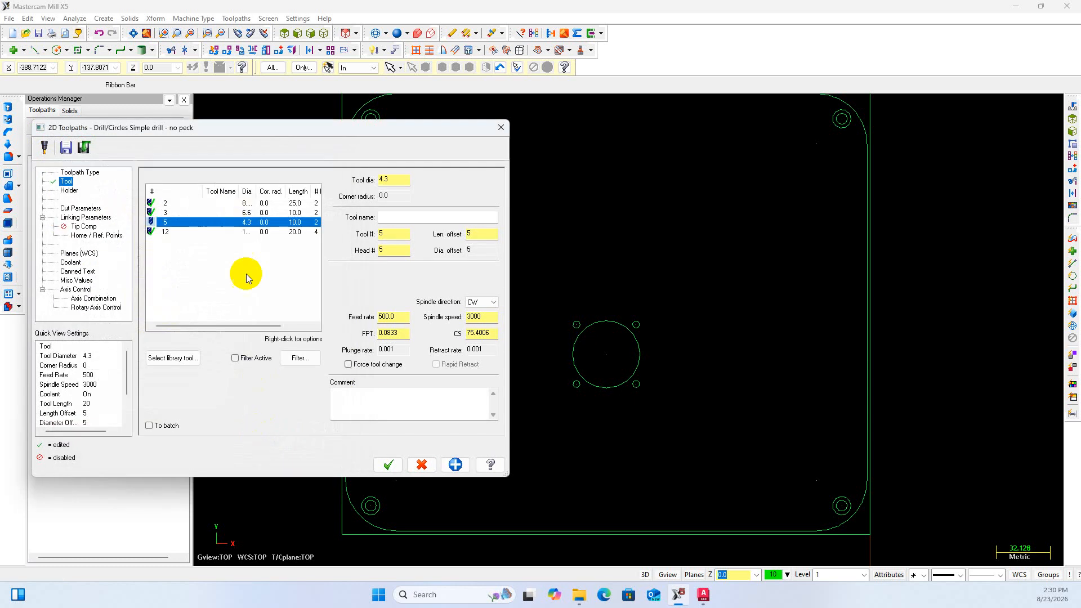
Set the 4.3 mm drill's spindle speed to 2500 and feed rate to 250
{"action": "double_click", "coordinate": [488, 316]}
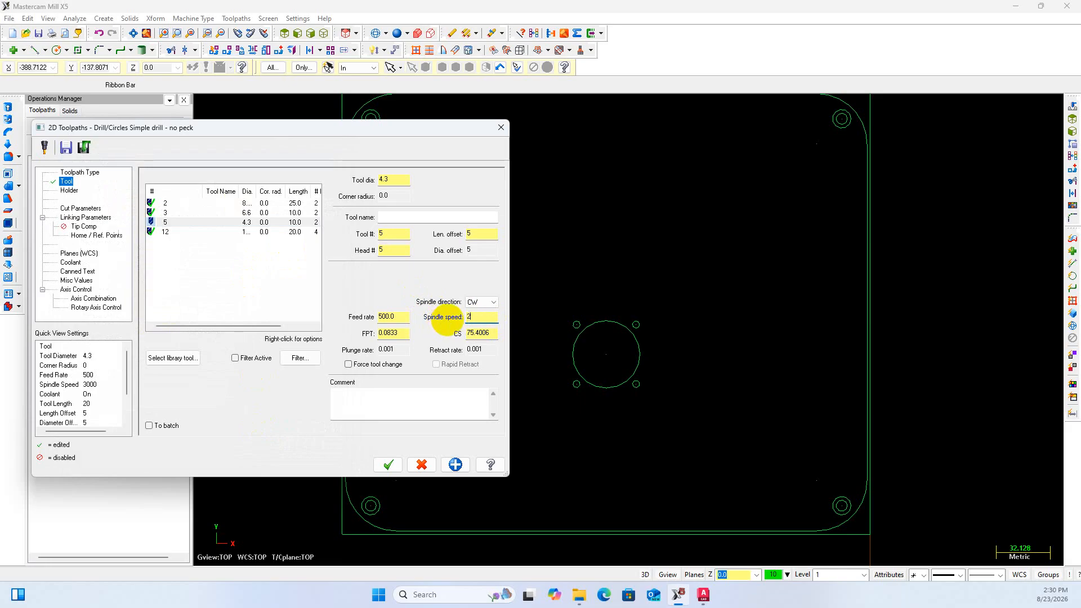
{"action": "type", "text": "2500"}
{"action": "left_click_drag", "start_coordinate": [403, 317], "coordinate": [347, 320]}
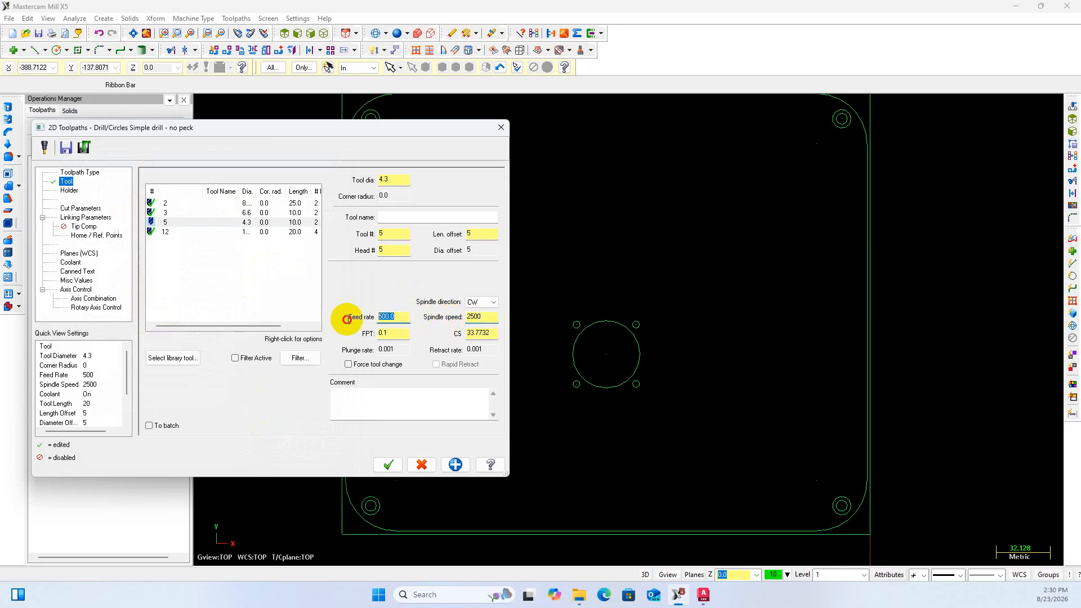
{"action": "type", "text": "250"}
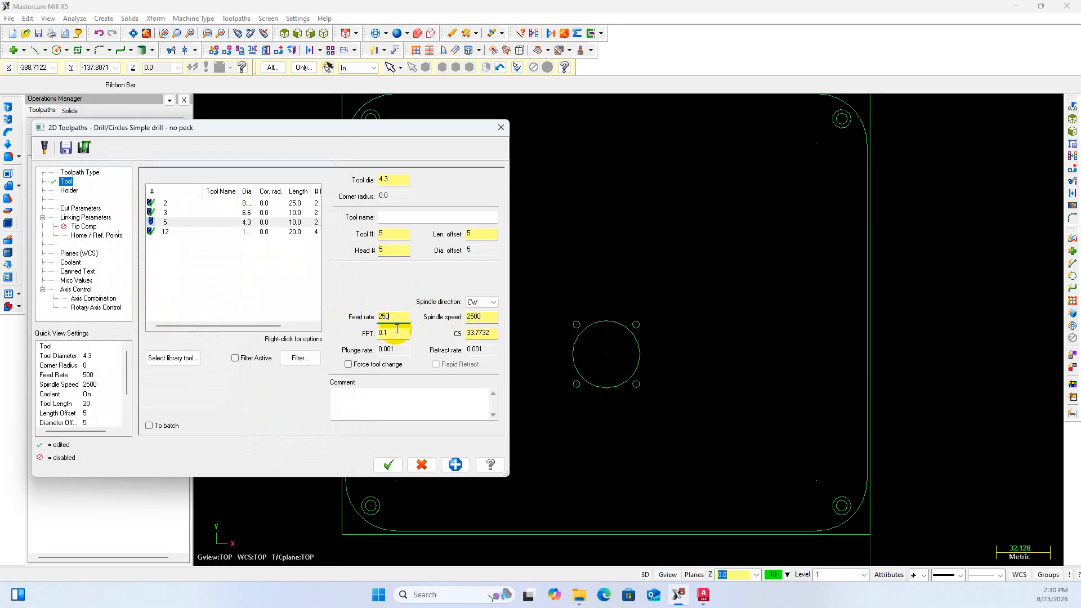
Change the copied operation's cycle to Peck Drill with first and subsequent pecks of 1.0 and peck clearance 0.12
{"action": "left_click", "coordinate": [81, 208]}
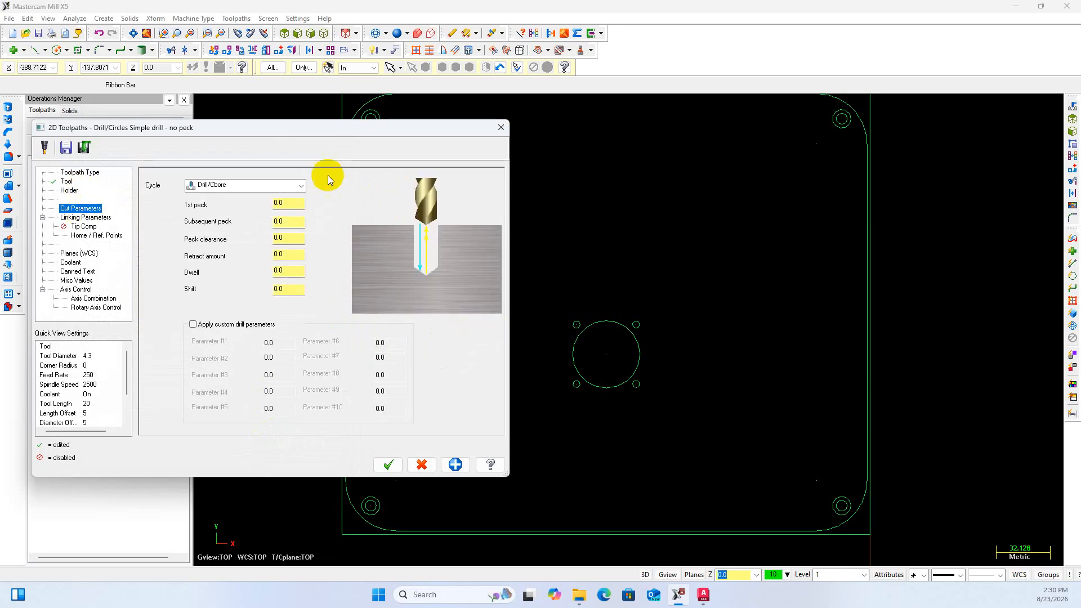
{"action": "left_click", "coordinate": [255, 187]}
{"action": "left_click", "coordinate": [251, 207]}
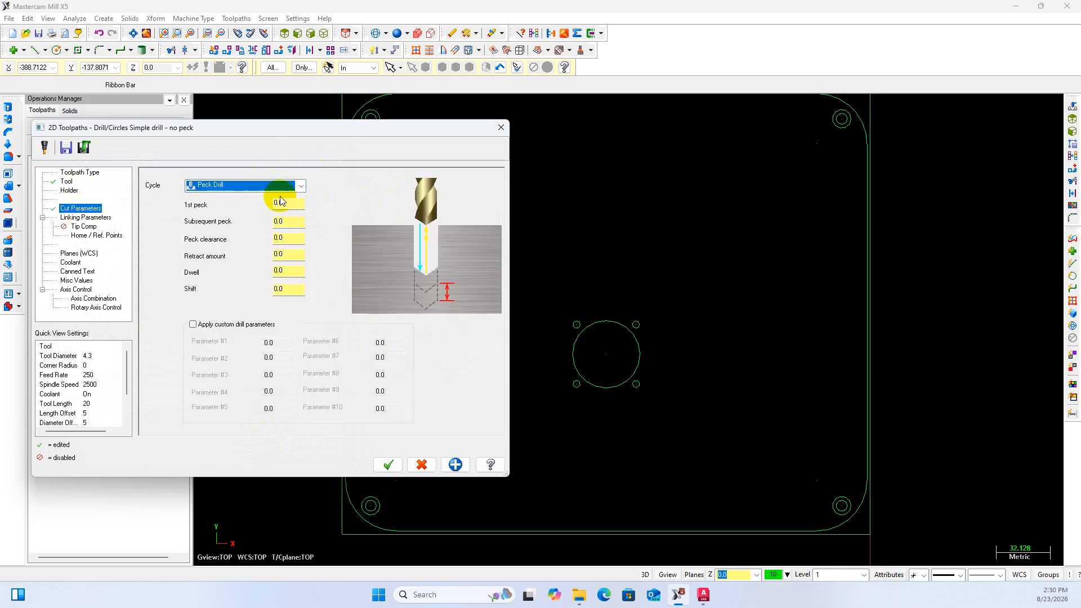
{"action": "left_click", "coordinate": [290, 204]}
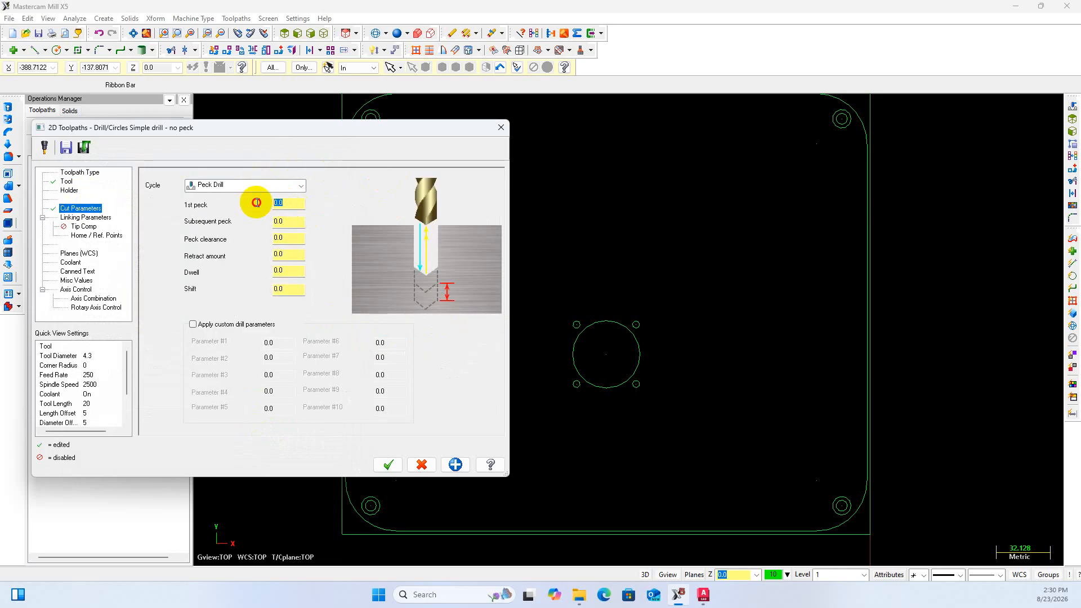
{"action": "left_click", "coordinate": [282, 221]}
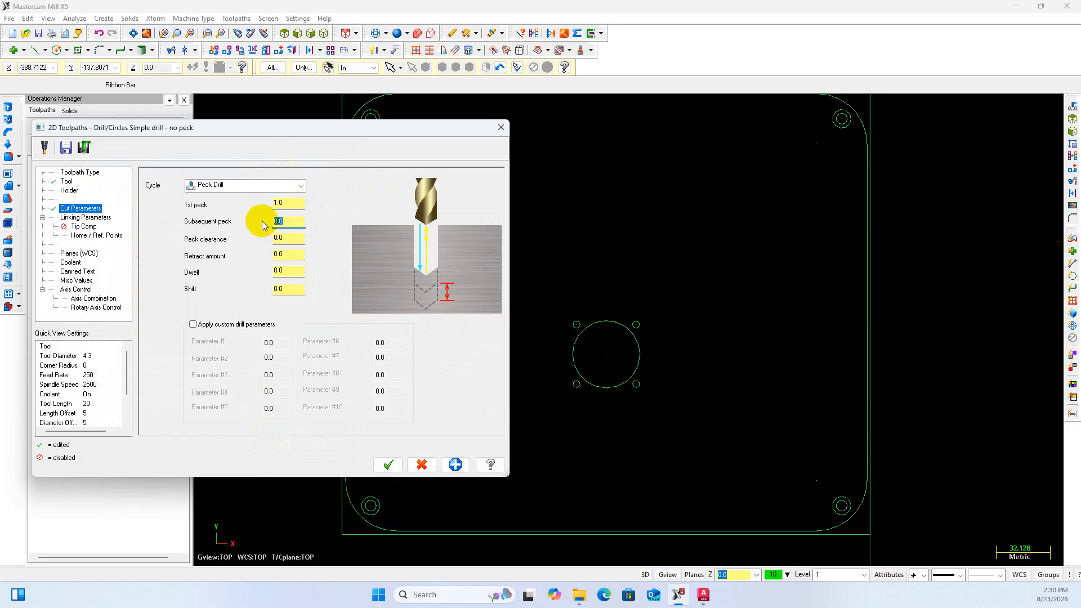
{"action": "left_click", "coordinate": [286, 238]}
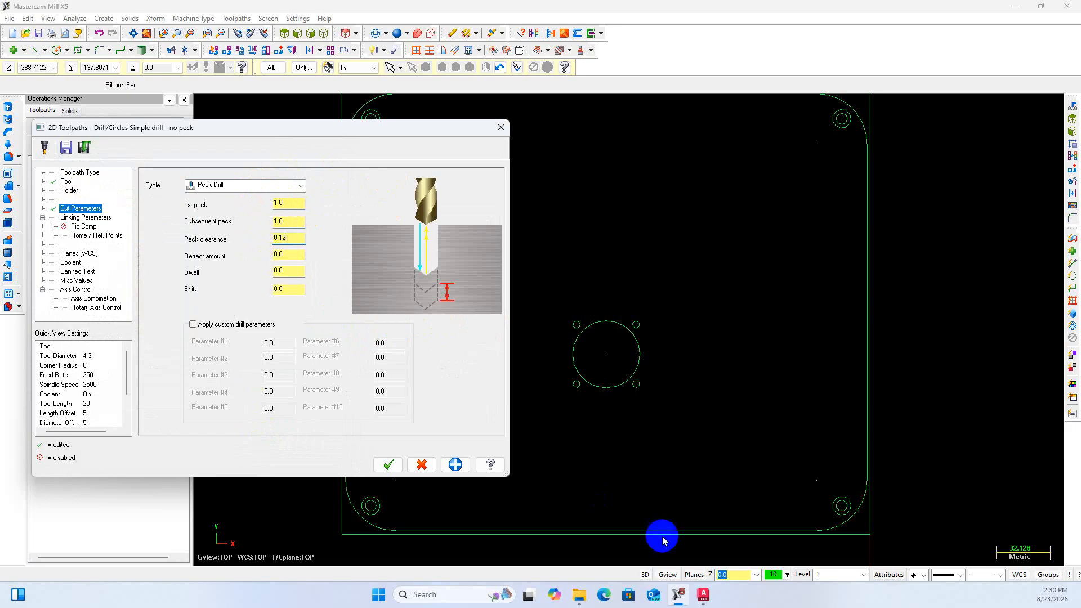
Check the M5 tap depth in AutoCAD, set the 4.3 mm peck drill's absolute depth to -13.5 in Mastercam, and regenerate its toolpath
{"action": "left_click", "coordinate": [699, 593]}
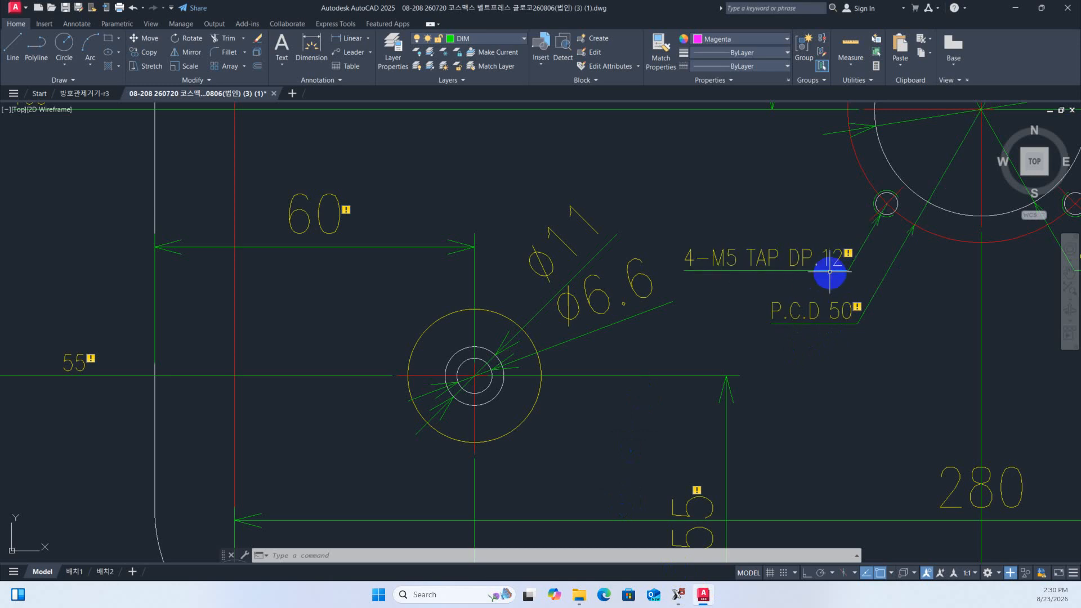
{"action": "left_click", "coordinate": [680, 597]}
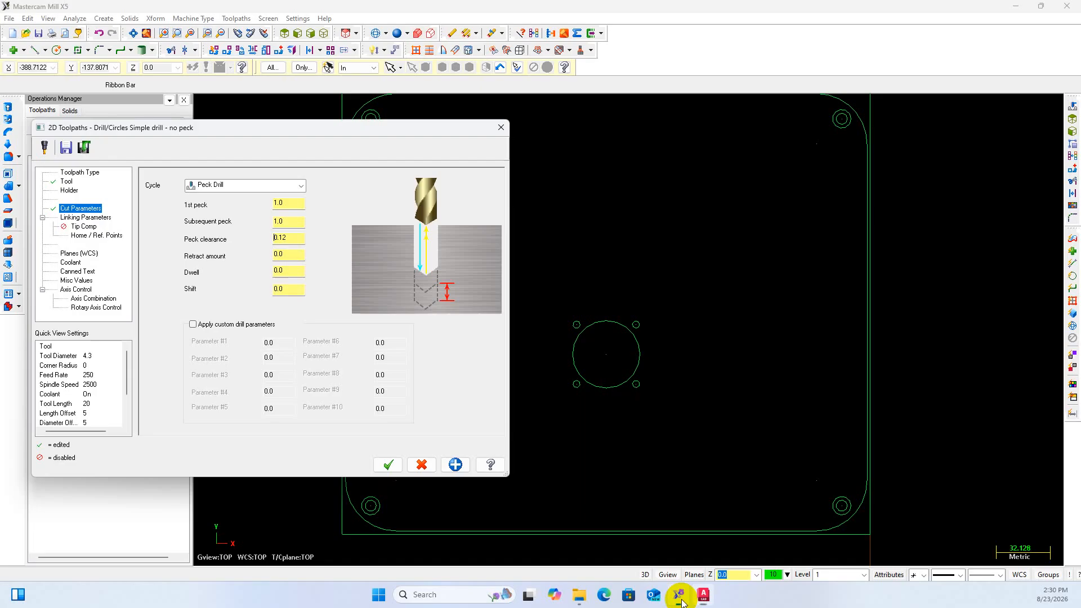
{"action": "left_click", "coordinate": [84, 218]}
{"action": "double_click", "coordinate": [332, 382]}
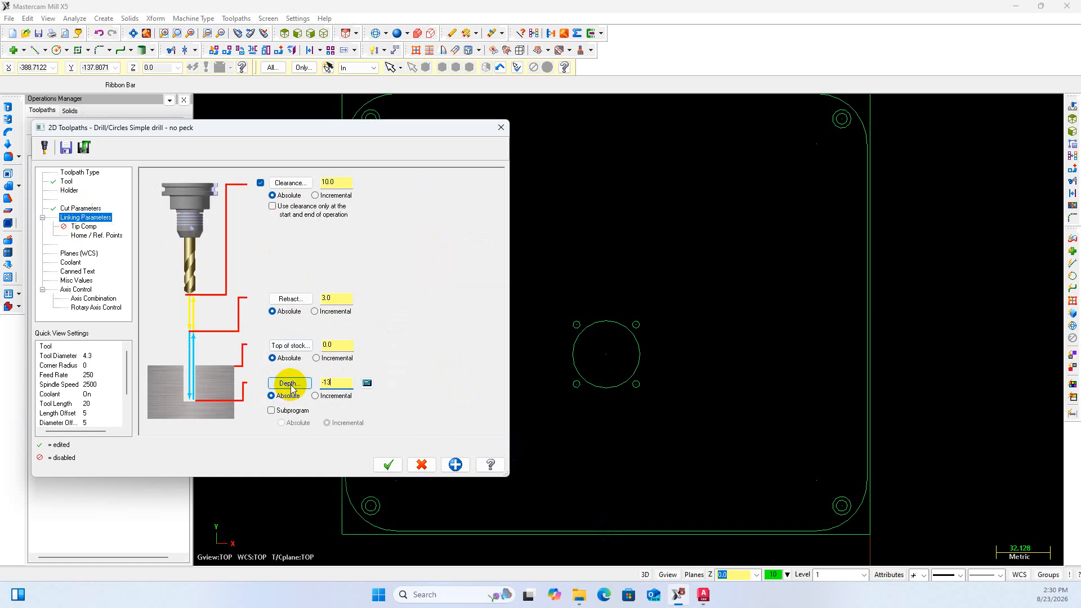
{"action": "left_click_drag", "start_coordinate": [333, 382], "coordinate": [301, 386]}
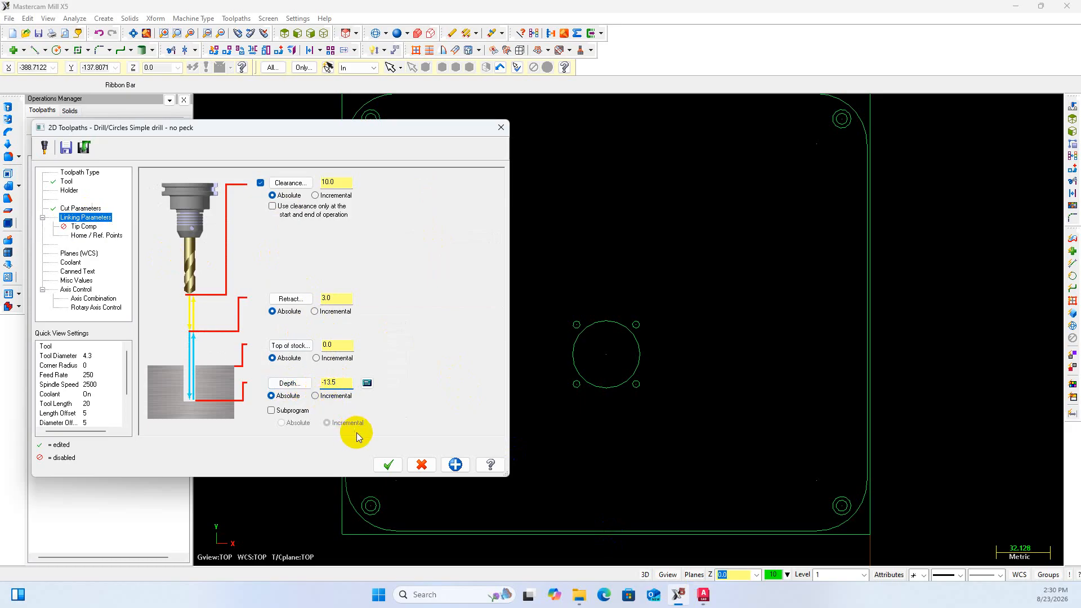
{"action": "left_click", "coordinate": [384, 463]}
{"action": "scroll", "coordinate": [458, 365], "scroll_direction": "down", "scroll_amount": 3}
{"action": "scroll", "coordinate": [458, 365], "scroll_direction": "up", "scroll_amount": 1}
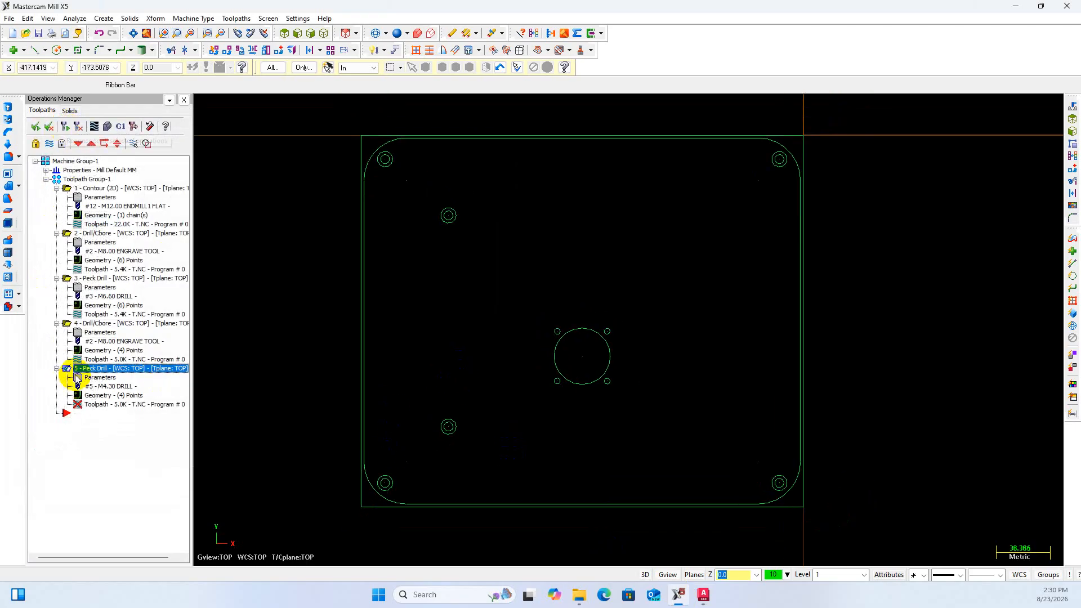
{"action": "left_click", "coordinate": [63, 126]}
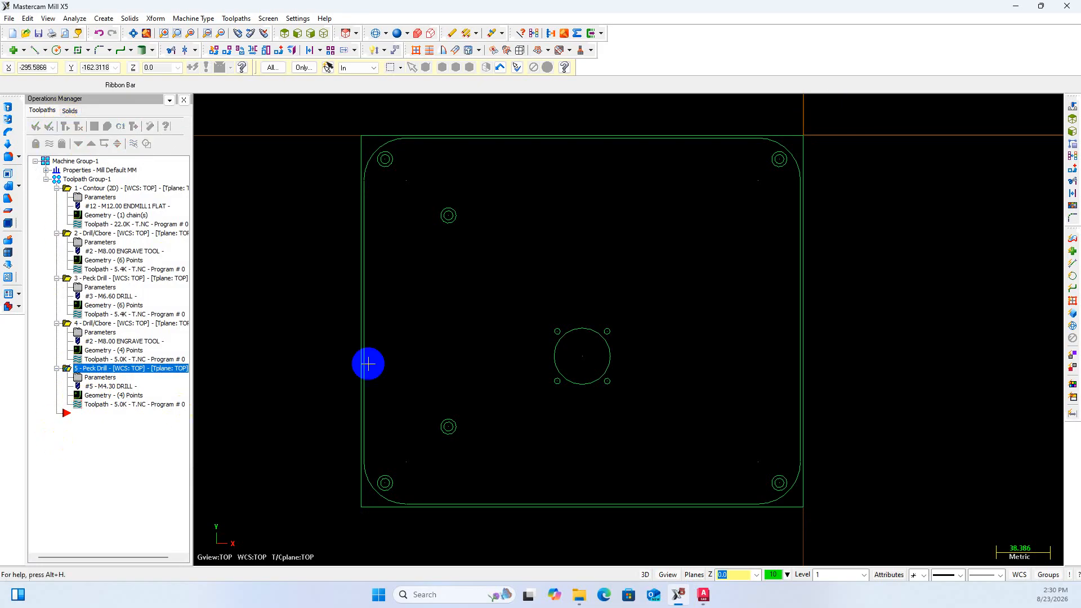
Examine the large central circle's diameter and through-hole callouts in the AutoCAD drawing, and return to the same circle in Mastercam
{"action": "scroll", "coordinate": [444, 362], "scroll_direction": "down", "scroll_amount": 2}
{"action": "scroll", "coordinate": [543, 346], "scroll_direction": "up", "scroll_amount": 1}
{"action": "scroll", "coordinate": [557, 347], "scroll_direction": "down", "scroll_amount": 1}
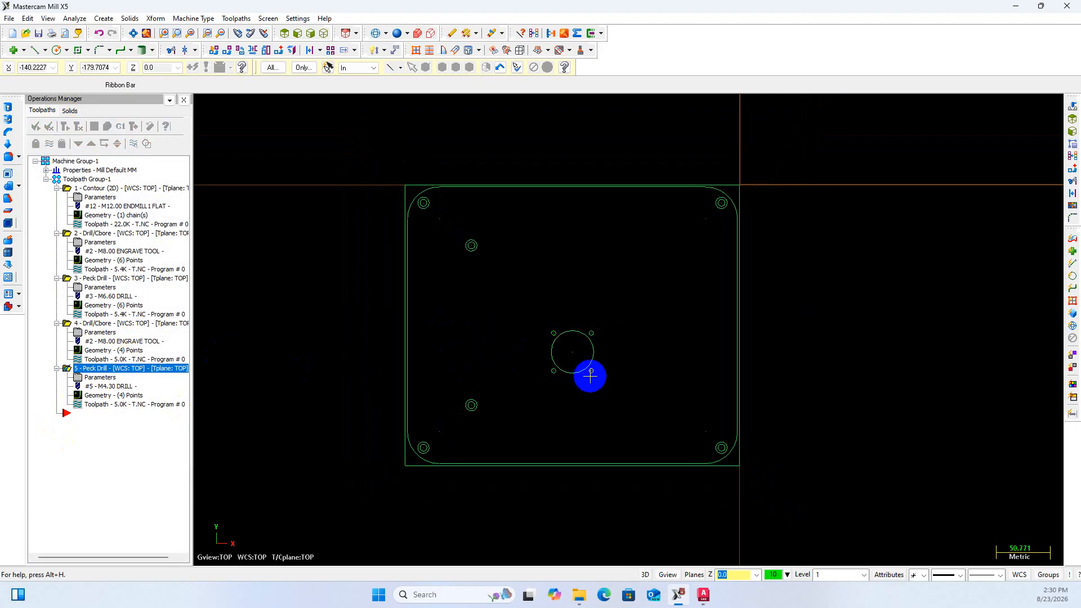
{"action": "scroll", "coordinate": [565, 378], "scroll_direction": "up", "scroll_amount": 1}
{"action": "scroll", "coordinate": [564, 379], "scroll_direction": "up", "scroll_amount": 1}
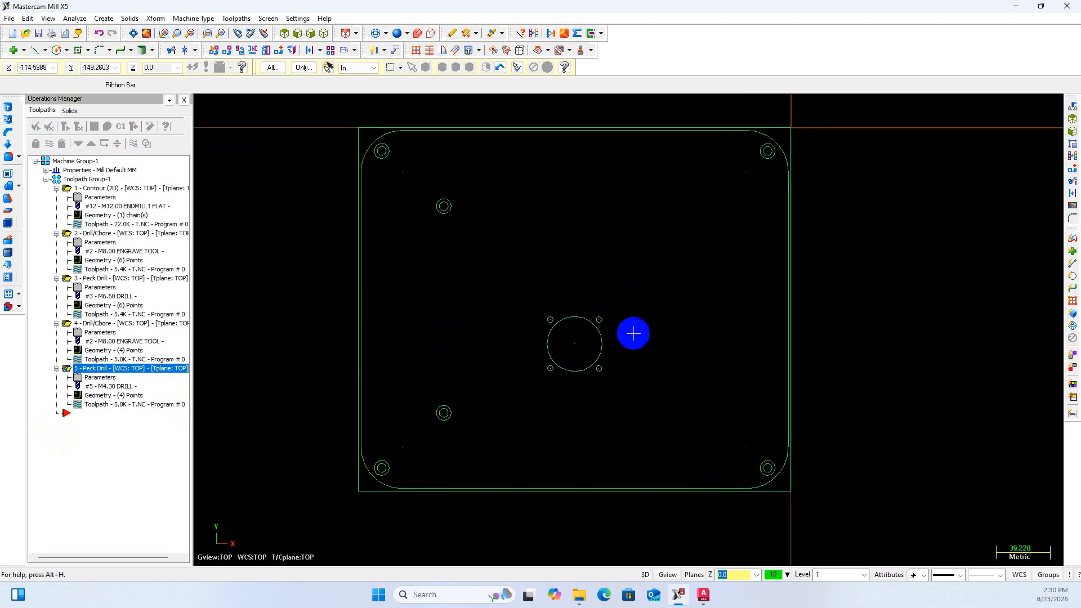
{"action": "left_click", "coordinate": [705, 596]}
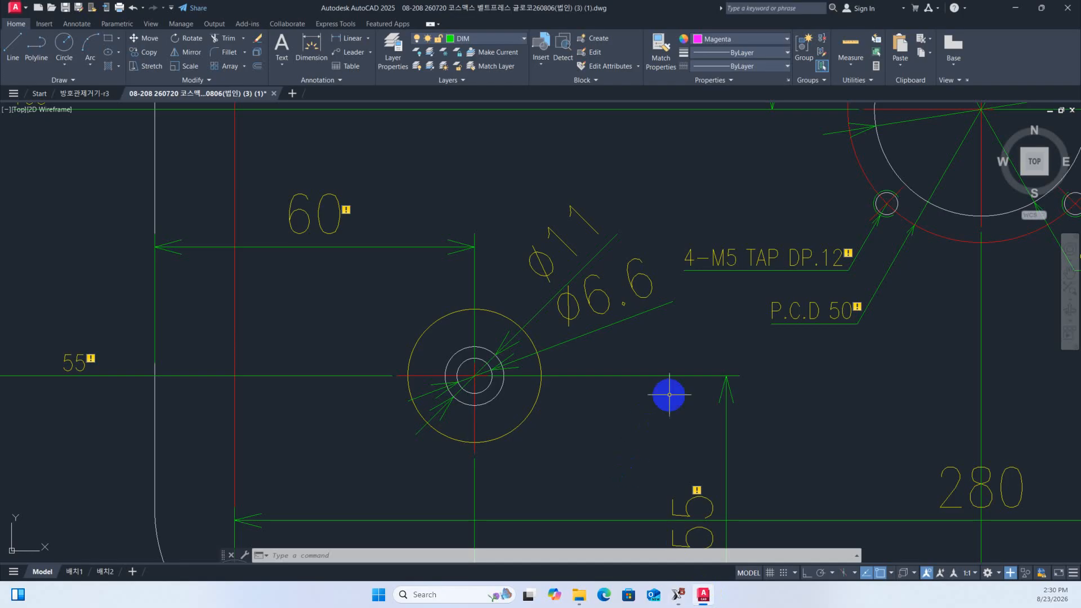
{"action": "scroll", "coordinate": [668, 394], "scroll_direction": "down", "scroll_amount": 5}
{"action": "scroll", "coordinate": [748, 397], "scroll_direction": "up", "scroll_amount": 6}
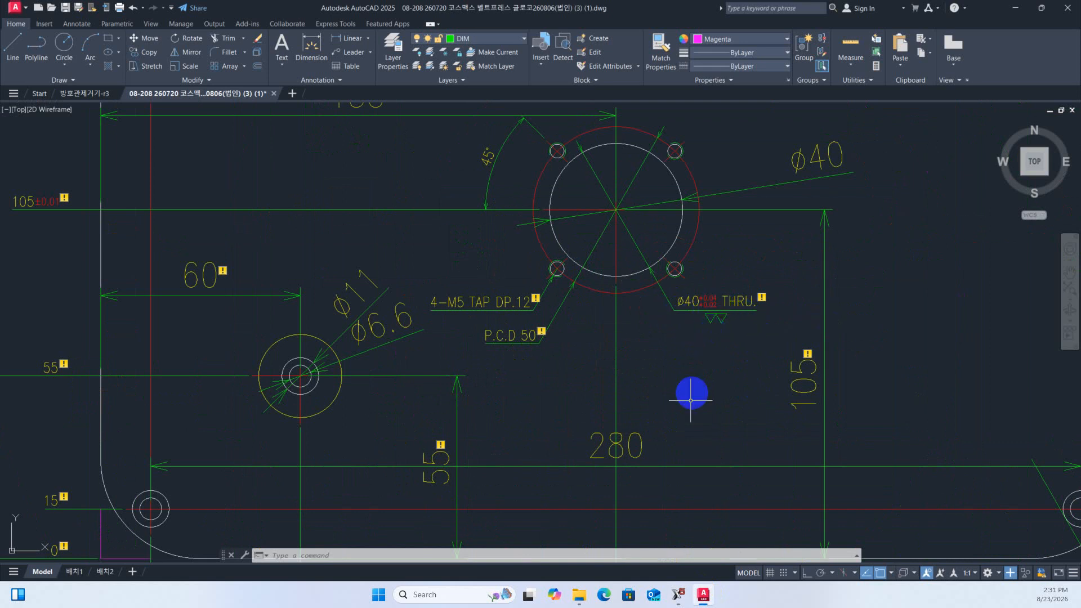
{"action": "left_click", "coordinate": [678, 594]}
{"action": "scroll", "coordinate": [566, 391], "scroll_direction": "up", "scroll_amount": 2}
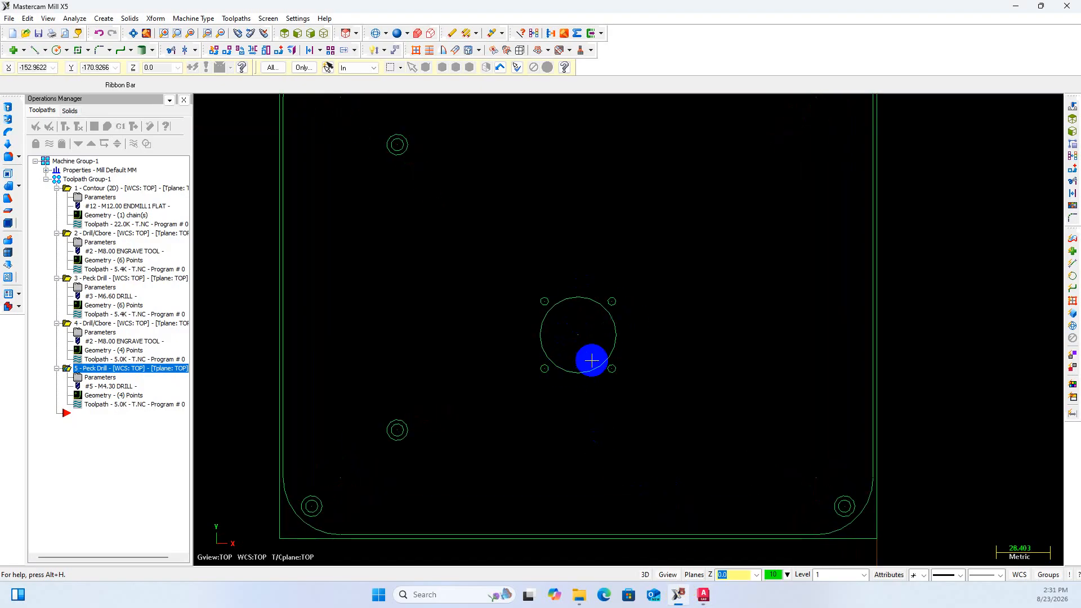
{"action": "scroll", "coordinate": [591, 354], "scroll_direction": "down", "scroll_amount": 2}
{"action": "scroll", "coordinate": [591, 354], "scroll_direction": "up", "scroll_amount": 1}
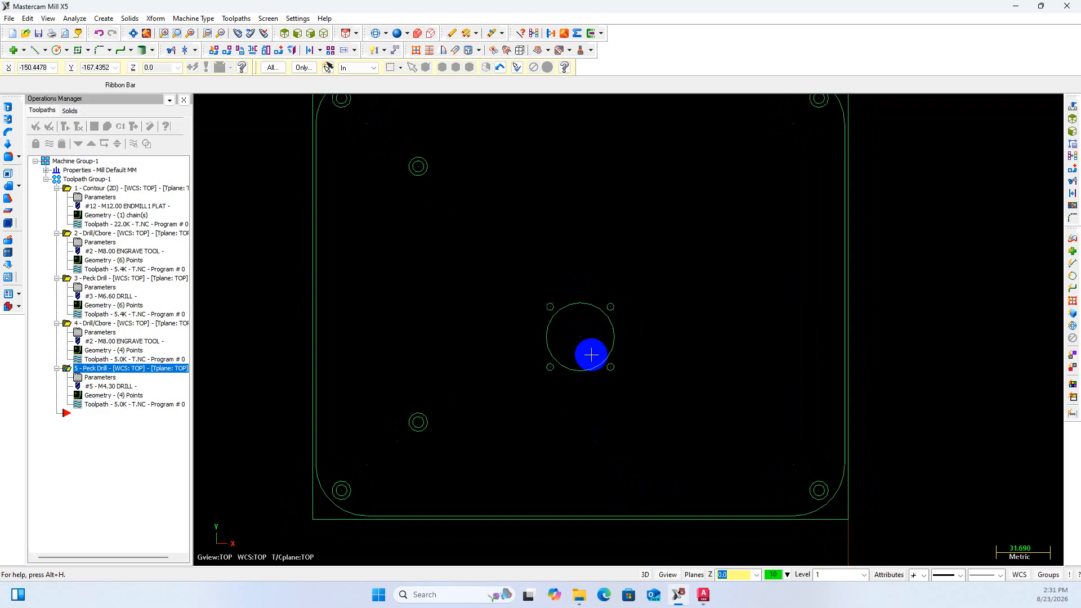
{"action": "scroll", "coordinate": [592, 354], "scroll_direction": "down", "scroll_amount": 1}
{"action": "scroll", "coordinate": [591, 354], "scroll_direction": "up", "scroll_amount": 2}
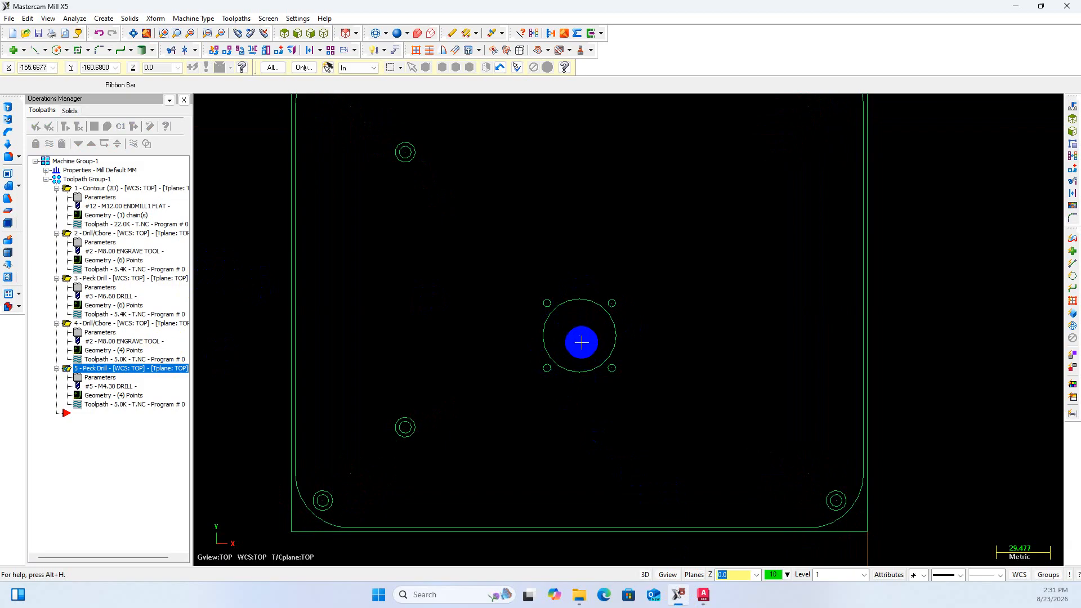
{"action": "left_click", "coordinate": [236, 18]}
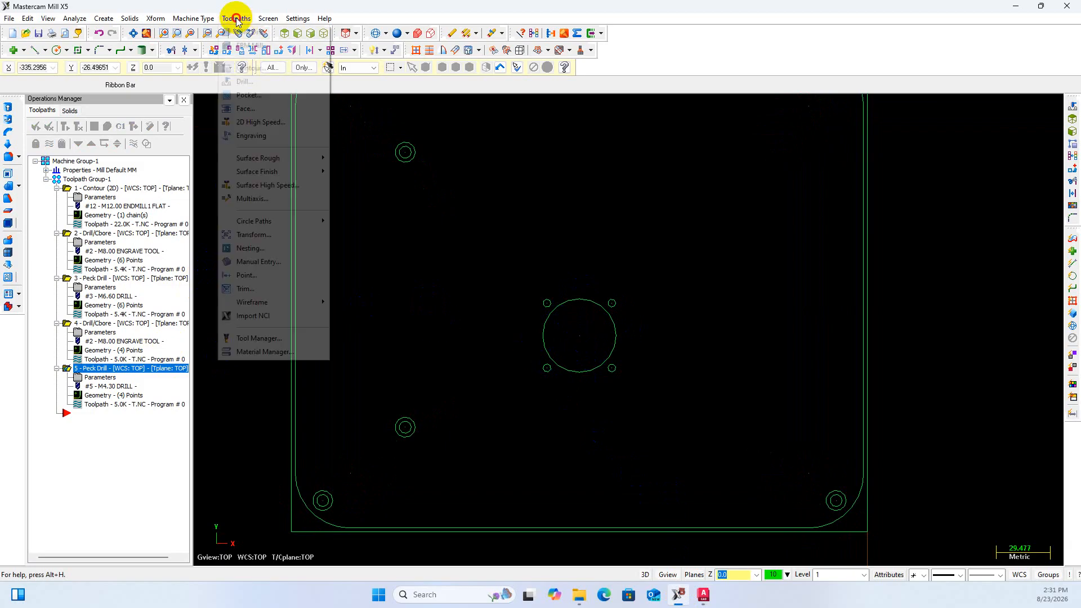
{"action": "left_click", "coordinate": [244, 95]}
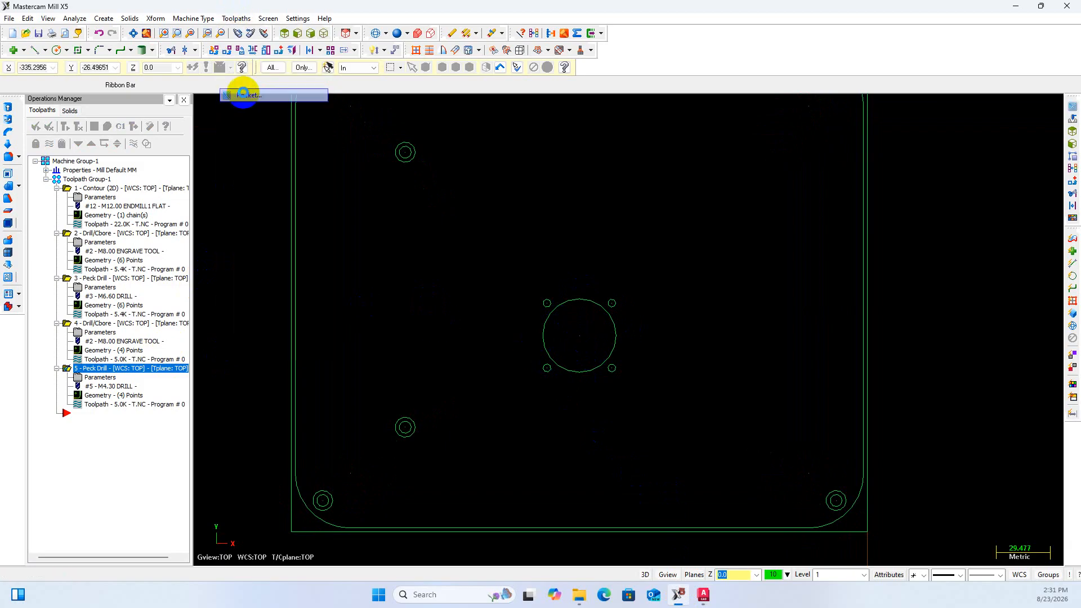
{"action": "scroll", "coordinate": [545, 364], "scroll_direction": "up", "scroll_amount": 3}
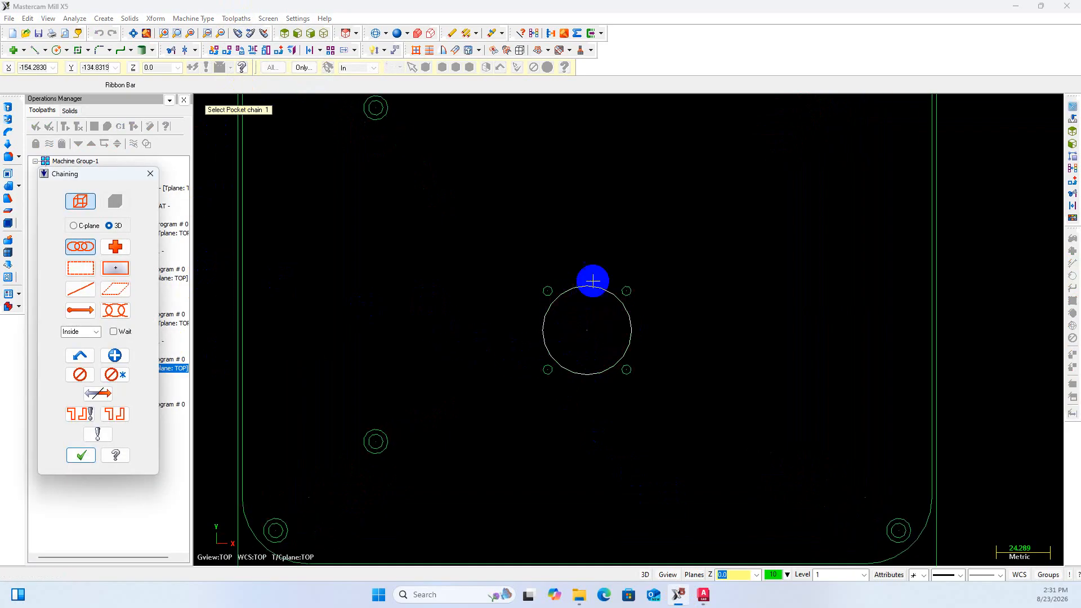
{"action": "scroll", "coordinate": [634, 350], "scroll_direction": "down", "scroll_amount": 3}
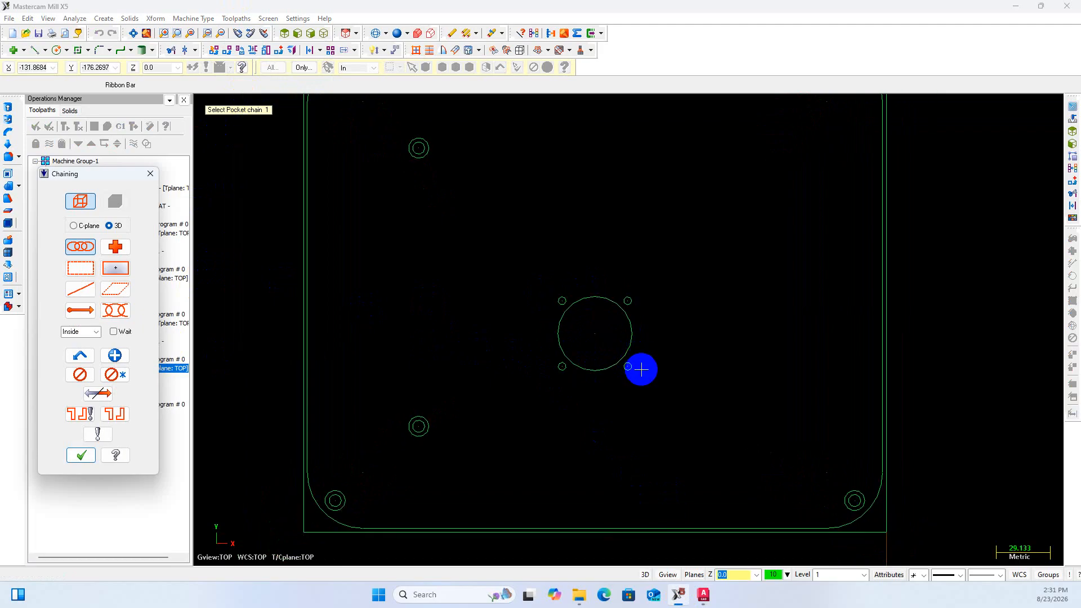
{"action": "scroll", "coordinate": [515, 438], "scroll_direction": "down", "scroll_amount": 1}
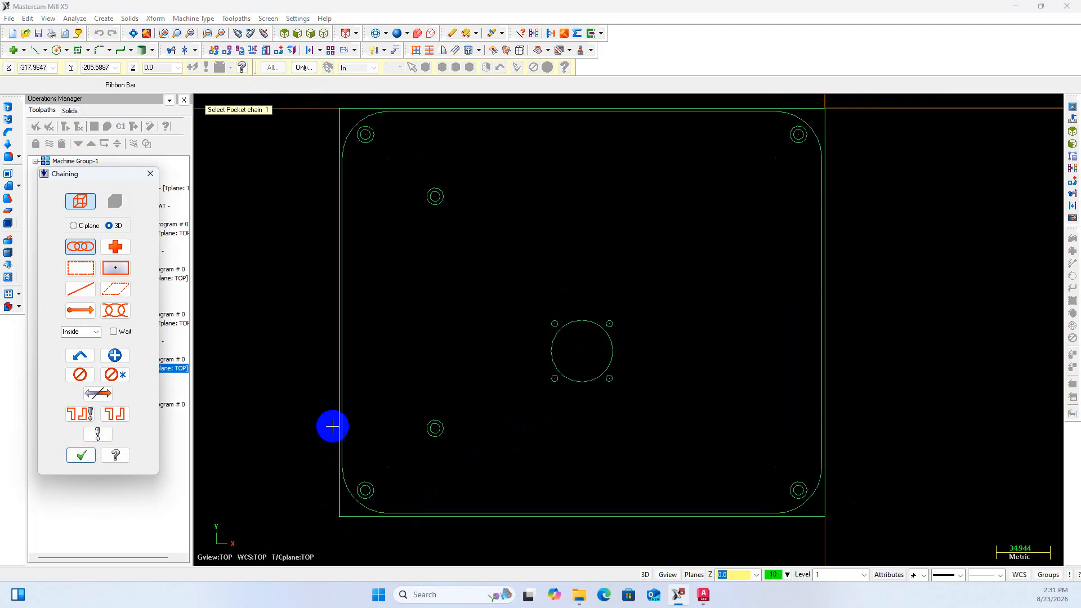
{"action": "left_click", "coordinate": [150, 172]}
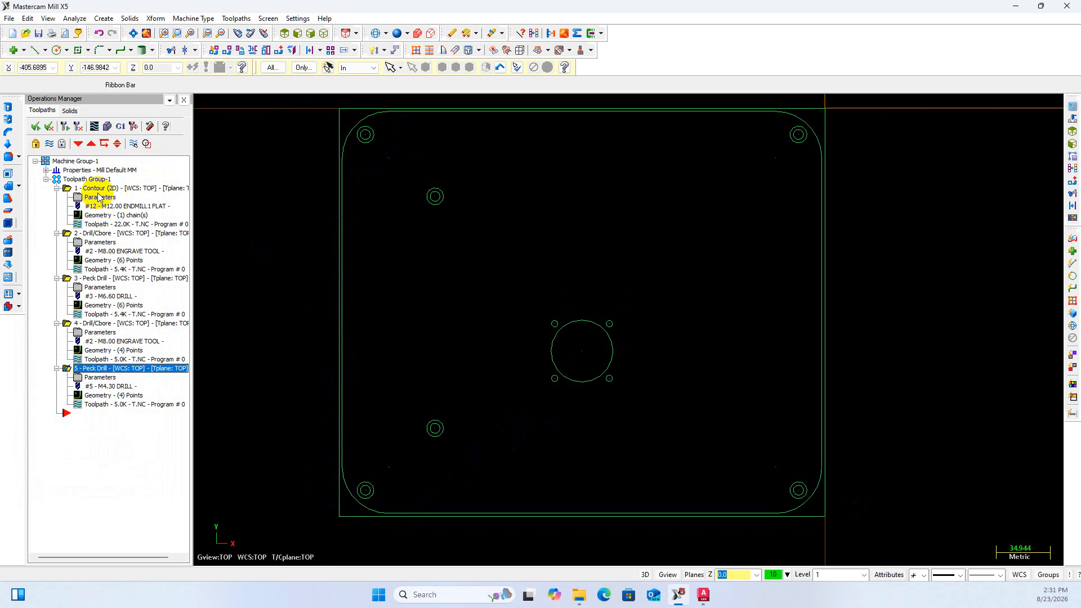
Check the chain geometry of the plate's outer 2D contour operation and backplot its toolpath
{"action": "left_click", "coordinate": [94, 218]}
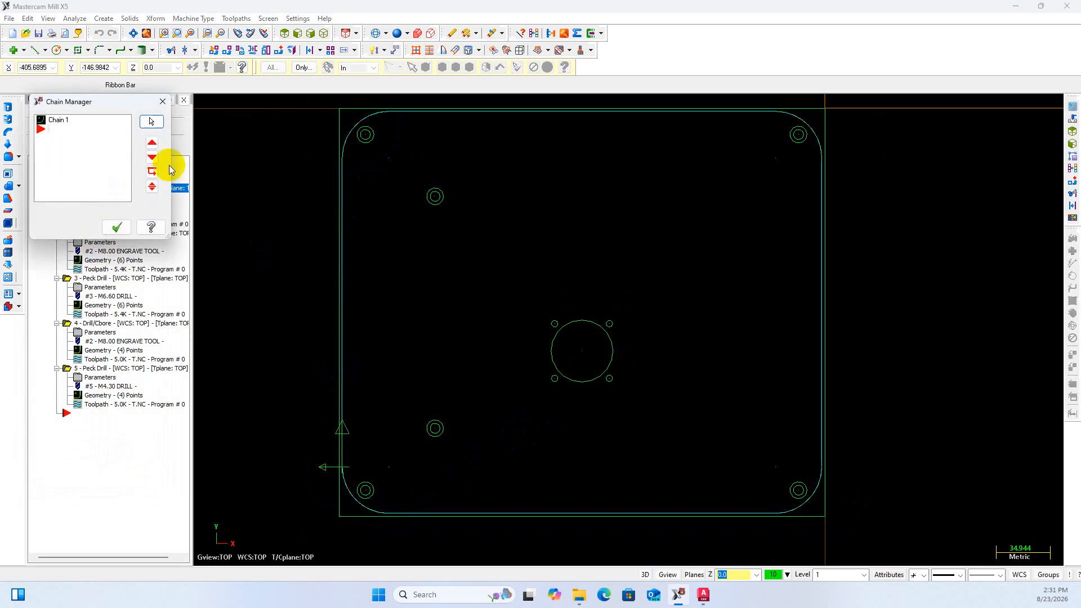
{"action": "left_click", "coordinate": [162, 105]}
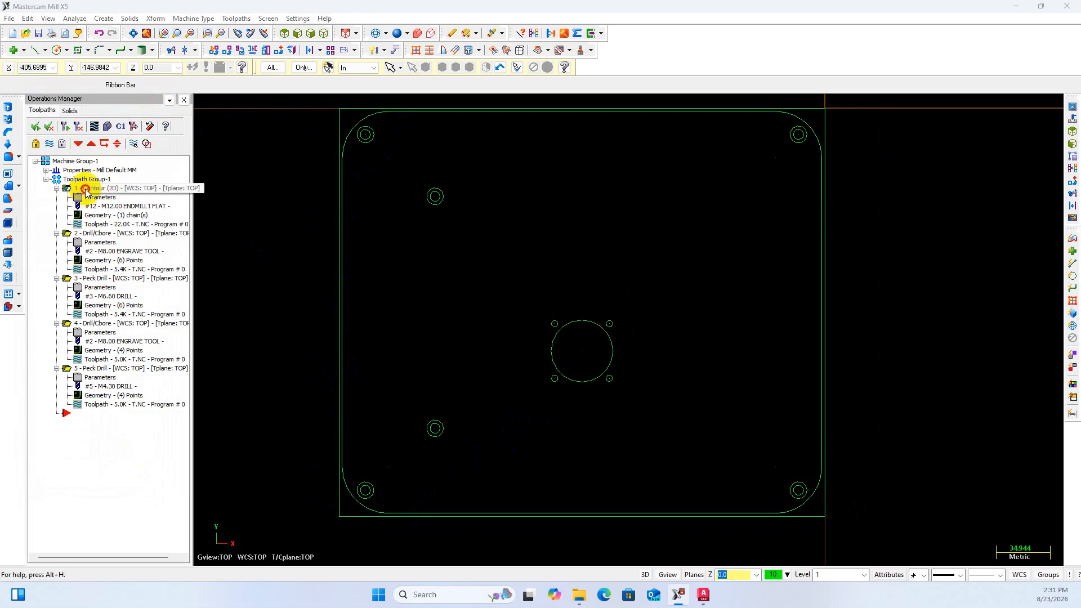
{"action": "left_click", "coordinate": [94, 127]}
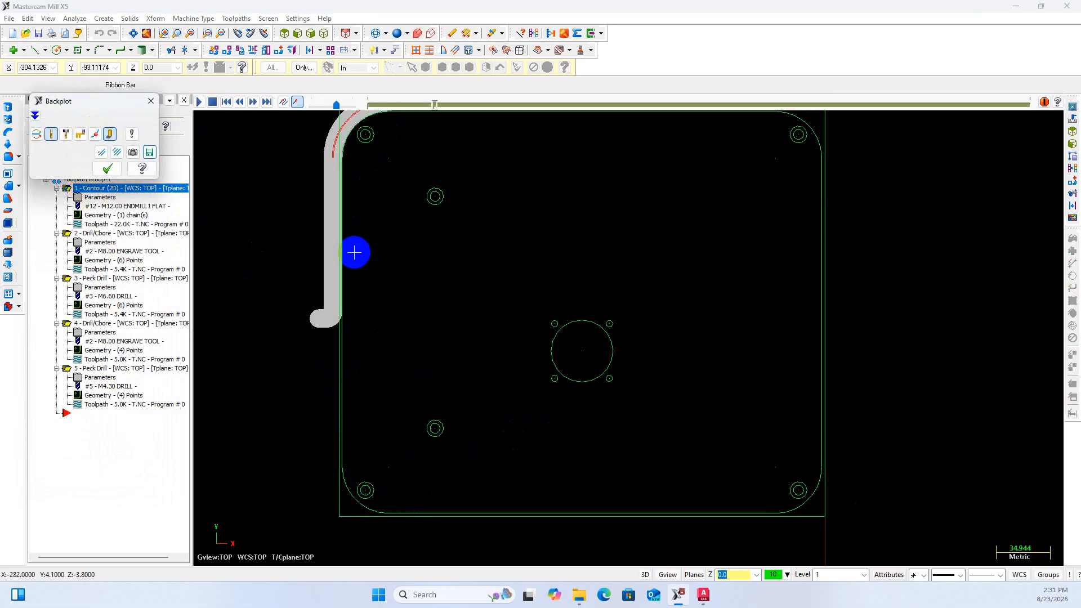
{"action": "scroll", "coordinate": [475, 337], "scroll_direction": "down", "scroll_amount": 1}
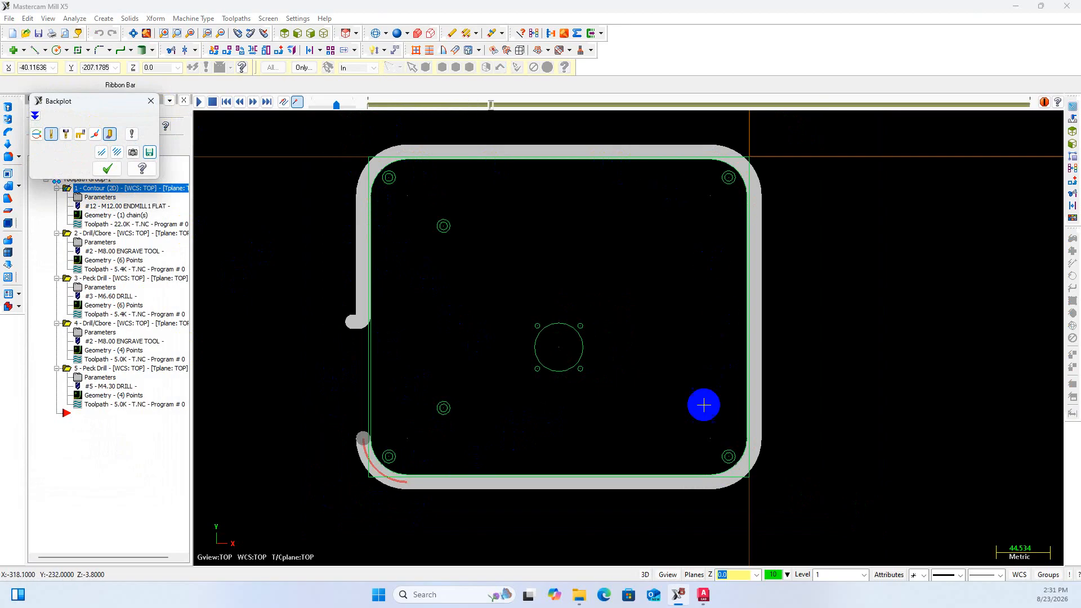
{"action": "scroll", "coordinate": [500, 294], "scroll_direction": "down", "scroll_amount": 1}
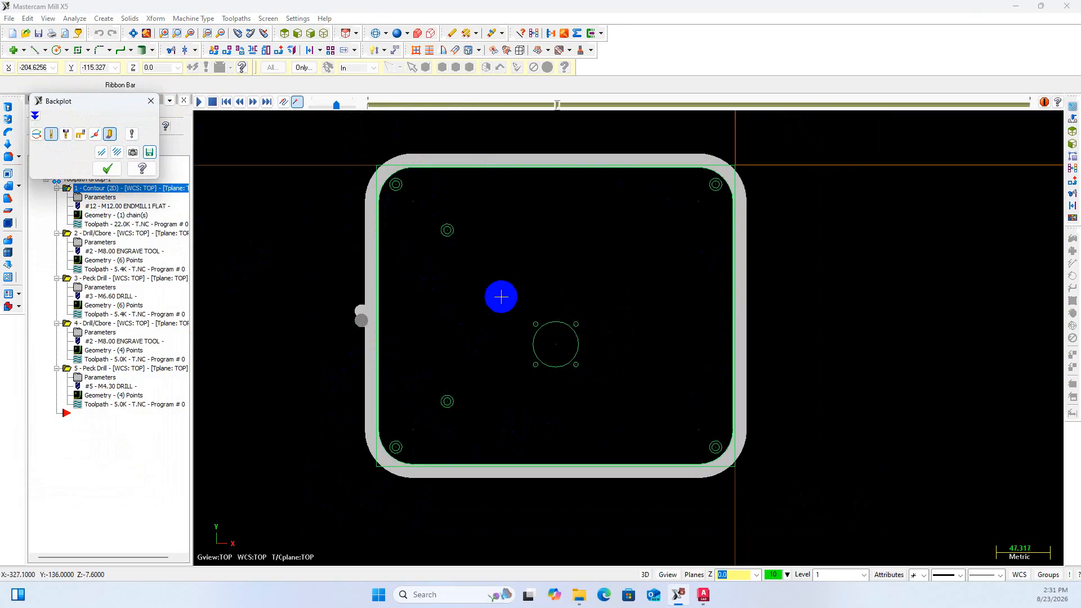
{"action": "left_click", "coordinate": [107, 169]}
{"action": "scroll", "coordinate": [563, 352], "scroll_direction": "up", "scroll_amount": 1}
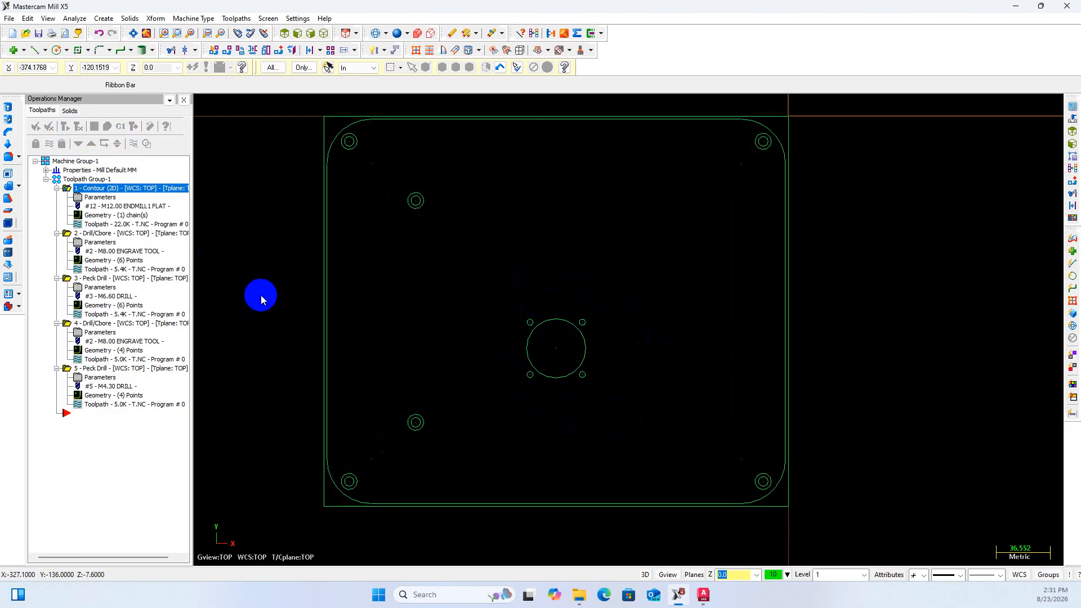
Create a pocket toolpath chained on the large circle between the four small holes
{"action": "left_click", "coordinate": [236, 18]}
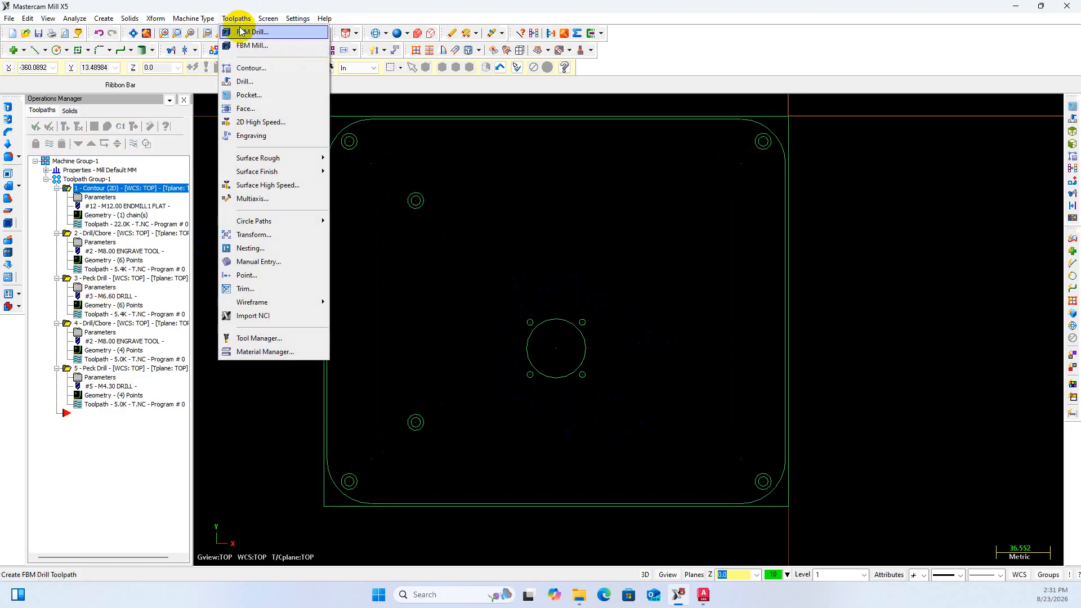
{"action": "left_click", "coordinate": [237, 95]}
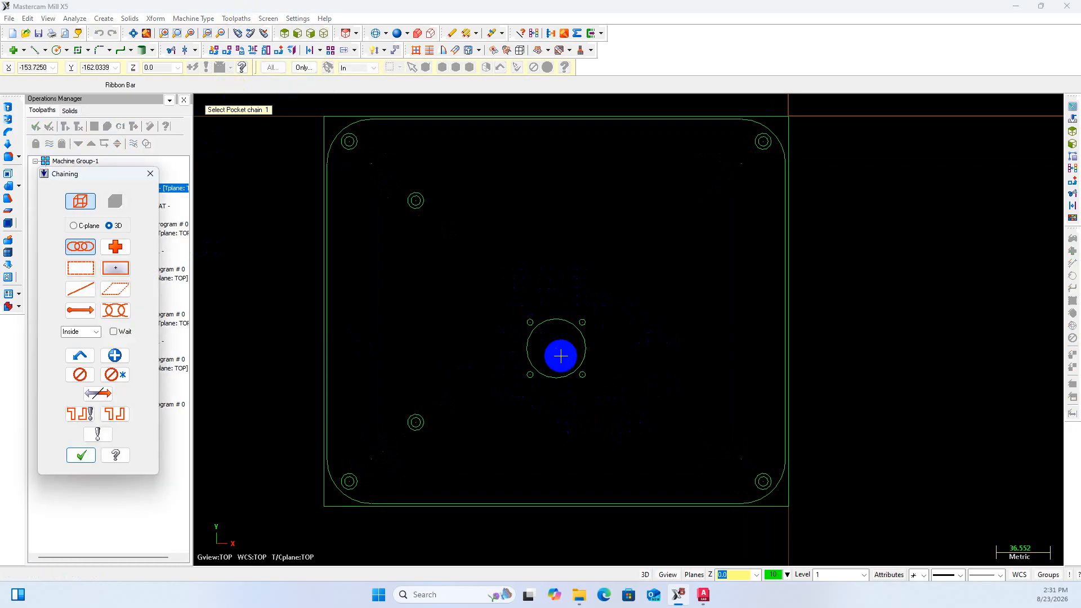
{"action": "left_click", "coordinate": [585, 342]}
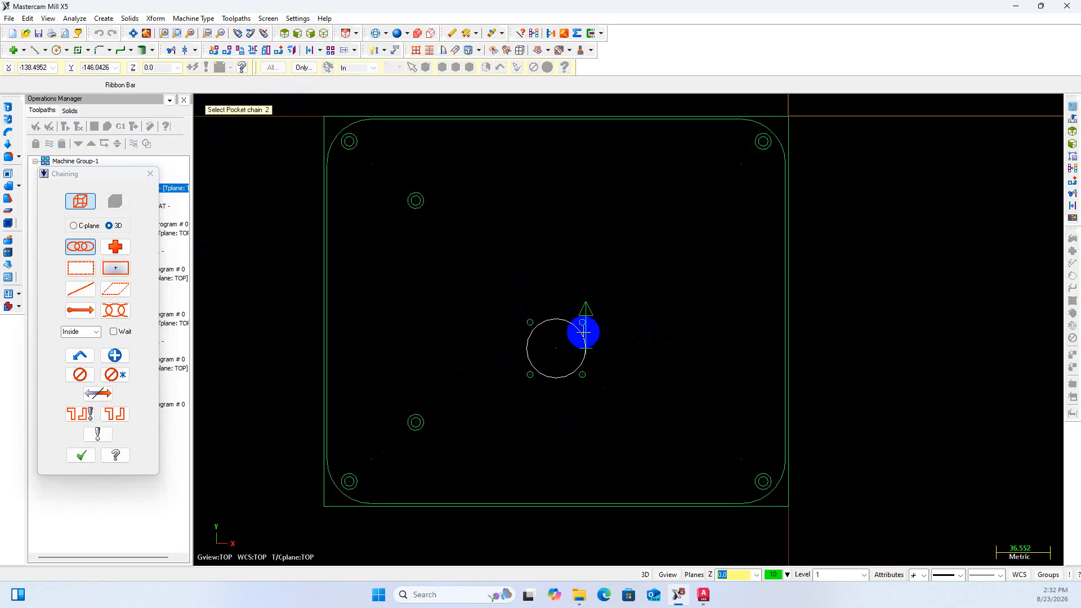
{"action": "left_click", "coordinate": [90, 459]}
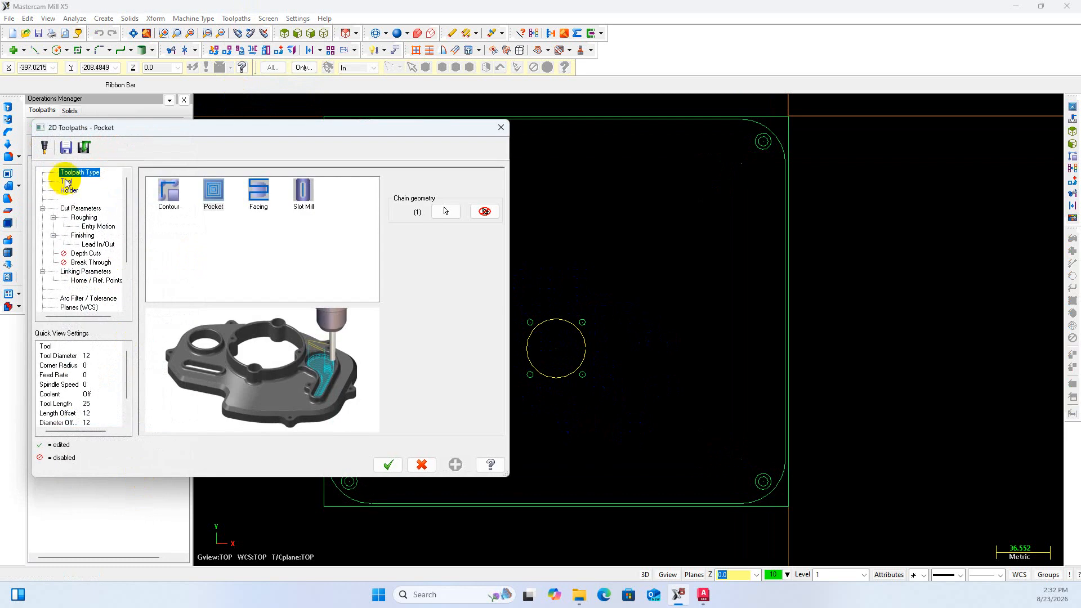
Assign the existing 12 mm tool, number 12, to the pocket toolpath and accept its modified settings
{"action": "left_click", "coordinate": [66, 181]}
{"action": "left_click", "coordinate": [182, 228]}
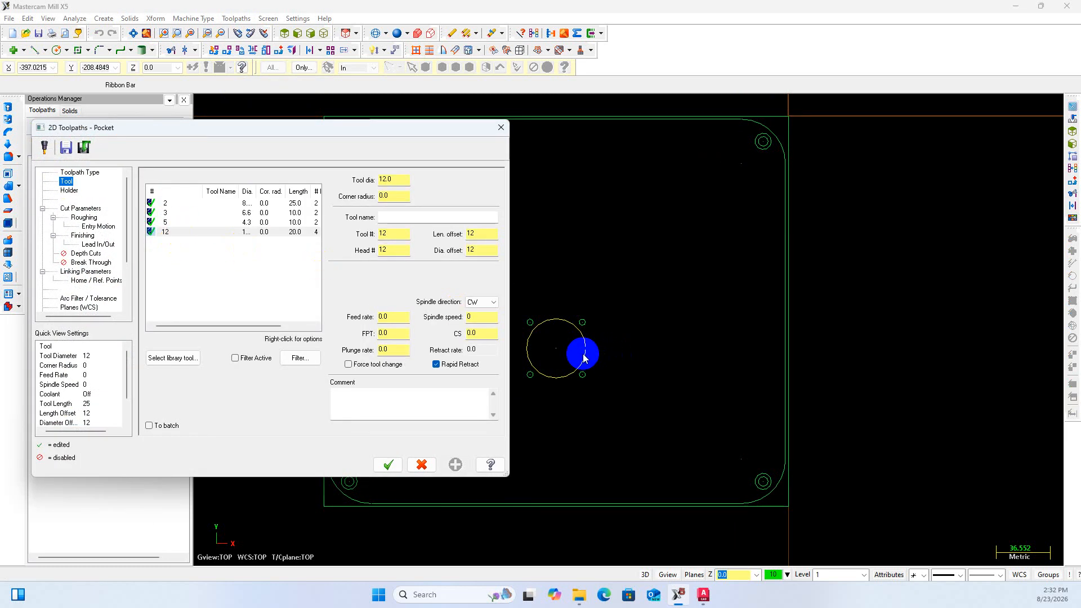
{"action": "left_click", "coordinate": [206, 231]}
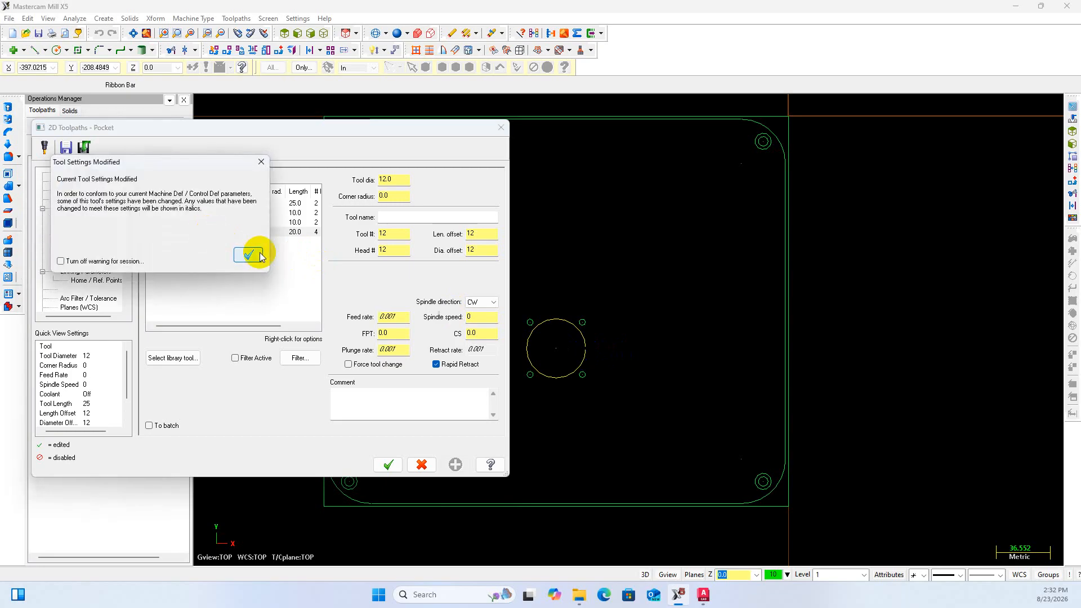
{"action": "left_click", "coordinate": [253, 248]}
Set the pocket tool's spindle speed to 4500, feed rate to 650 and plunge rate to 1000
{"action": "left_click", "coordinate": [468, 318]}
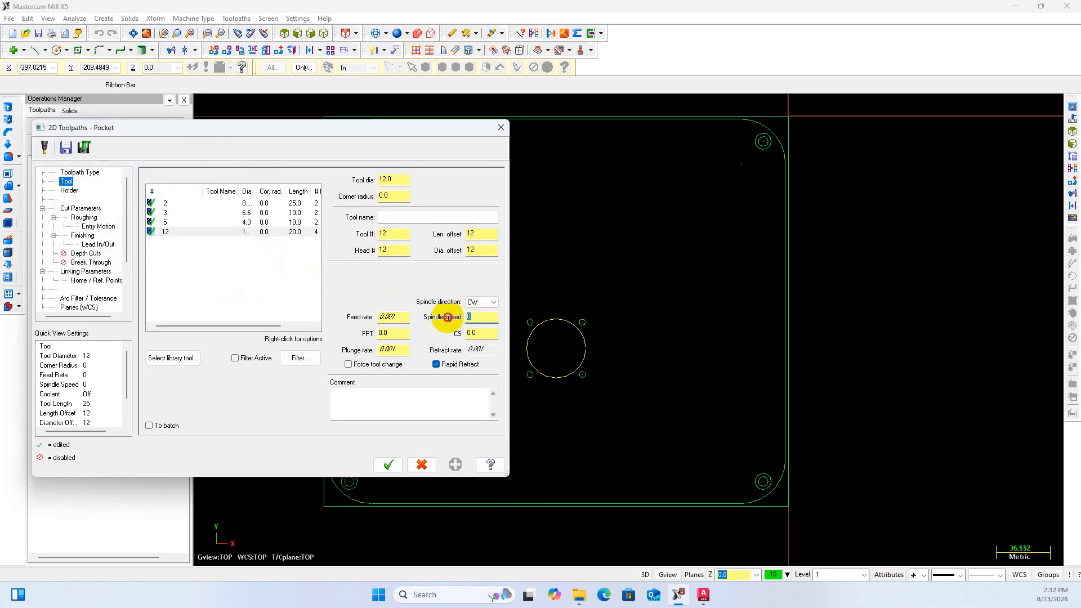
{"action": "left_click", "coordinate": [394, 317]}
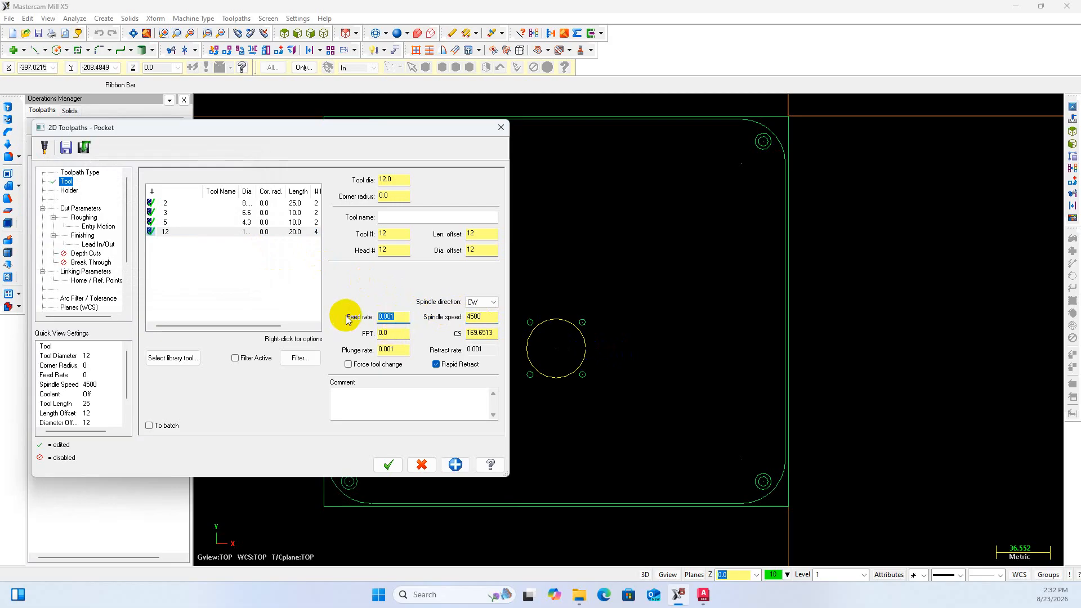
{"action": "left_click", "coordinate": [395, 334]}
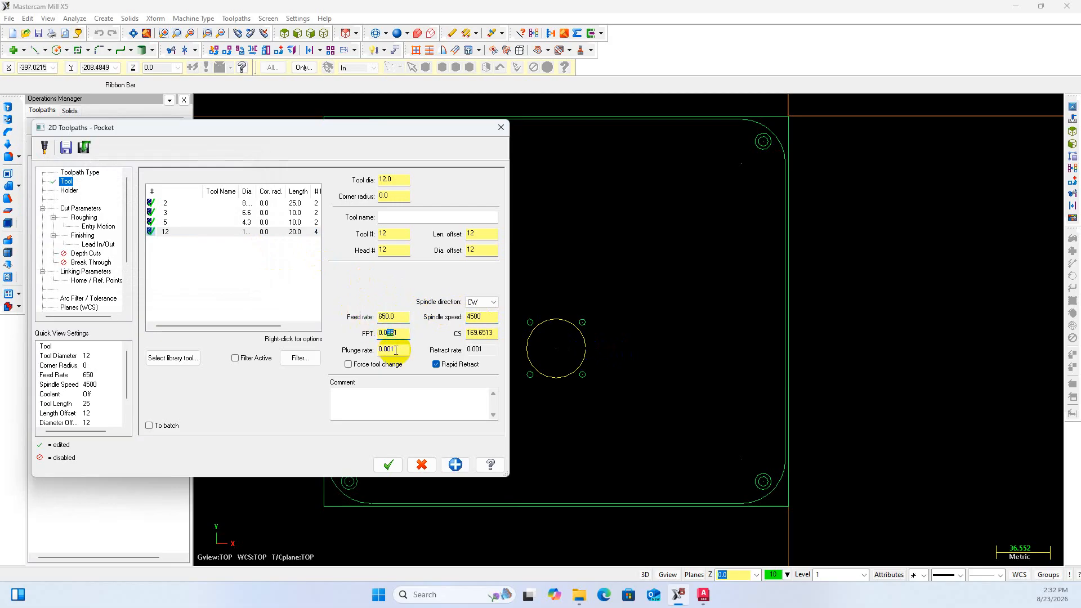
{"action": "left_click", "coordinate": [395, 350]}
{"action": "left_click_drag", "start_coordinate": [402, 351], "coordinate": [350, 350]}
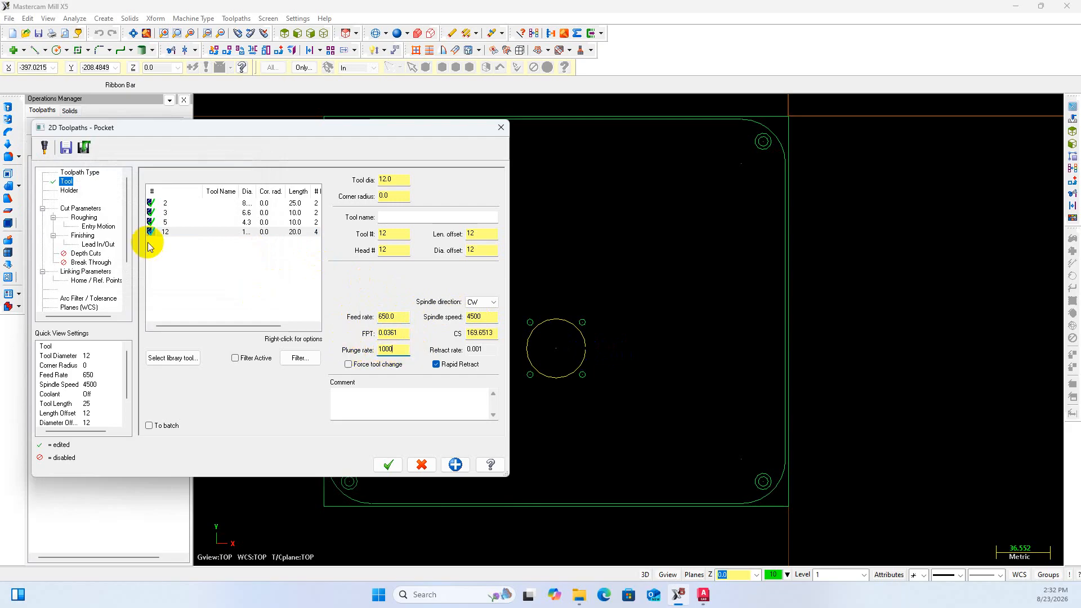
Set the pocket's stock to leave on walls to 0.1 and its roughing cutting method to True Spiral
{"action": "left_click", "coordinate": [80, 208]}
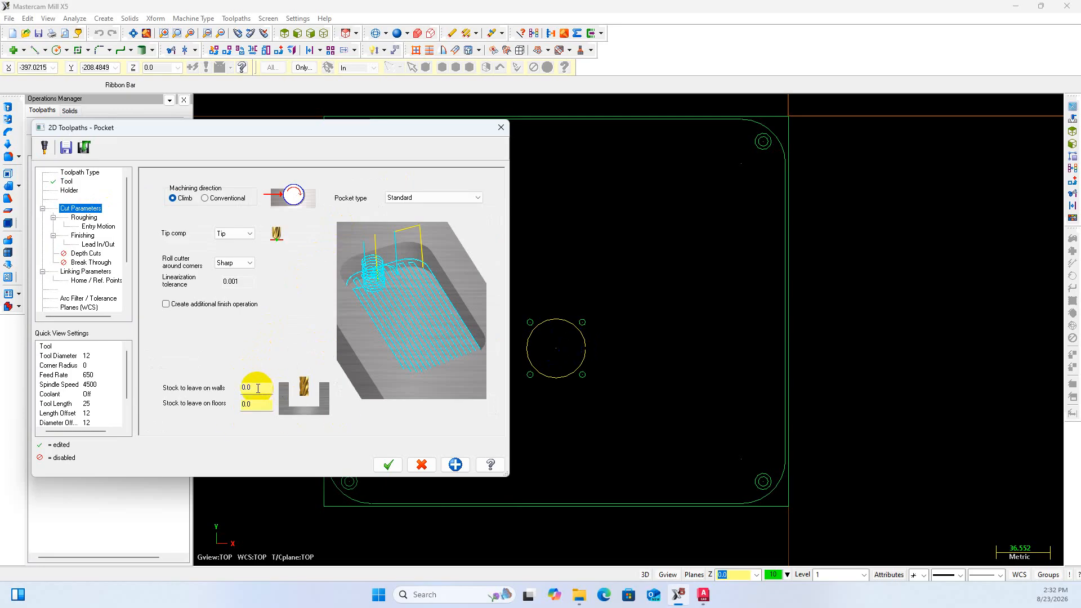
{"action": "left_click_drag", "start_coordinate": [265, 388], "coordinate": [188, 389]}
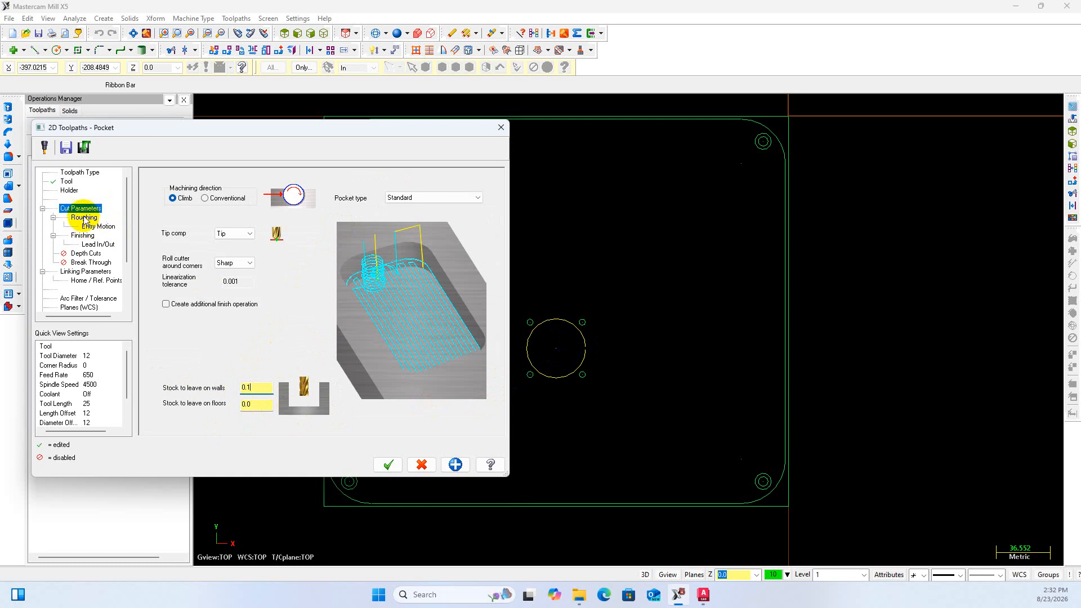
{"action": "left_click", "coordinate": [84, 218]}
{"action": "left_click_drag", "start_coordinate": [243, 242], "coordinate": [277, 234]}
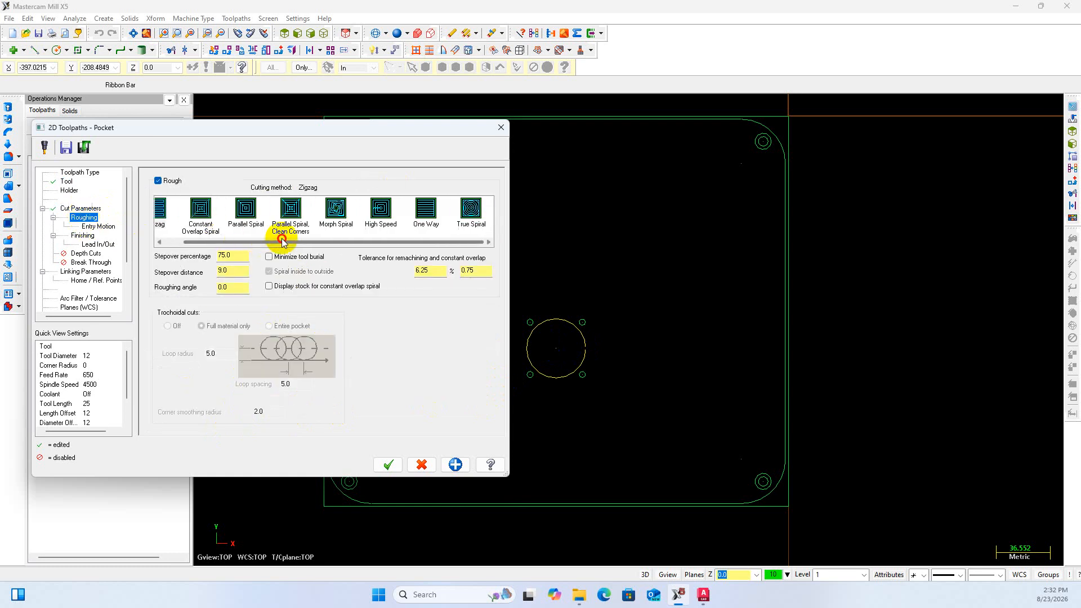
{"action": "left_click", "coordinate": [471, 212]}
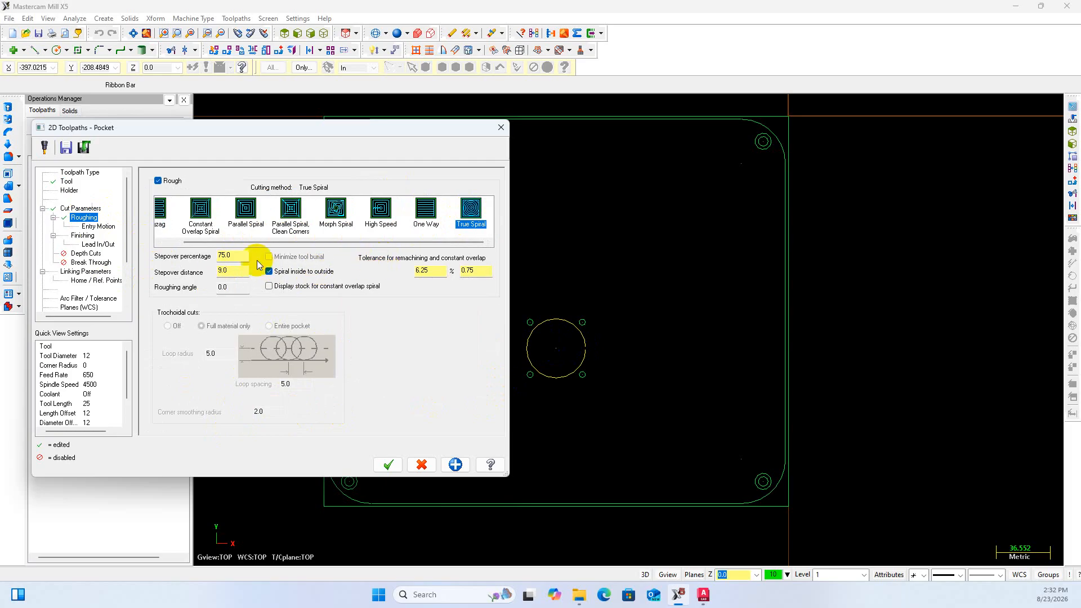
Check the selected tool's diameter in the tool list and set the roughing stepover distance to 7
{"action": "left_click_drag", "start_coordinate": [235, 275], "coordinate": [193, 274]}
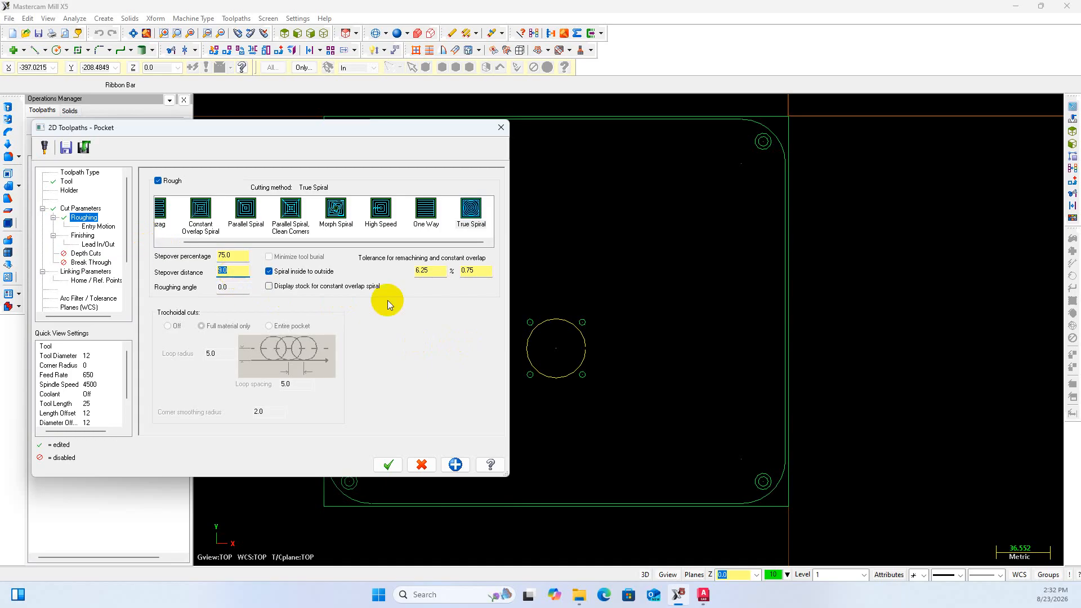
{"action": "left_click", "coordinate": [66, 181]}
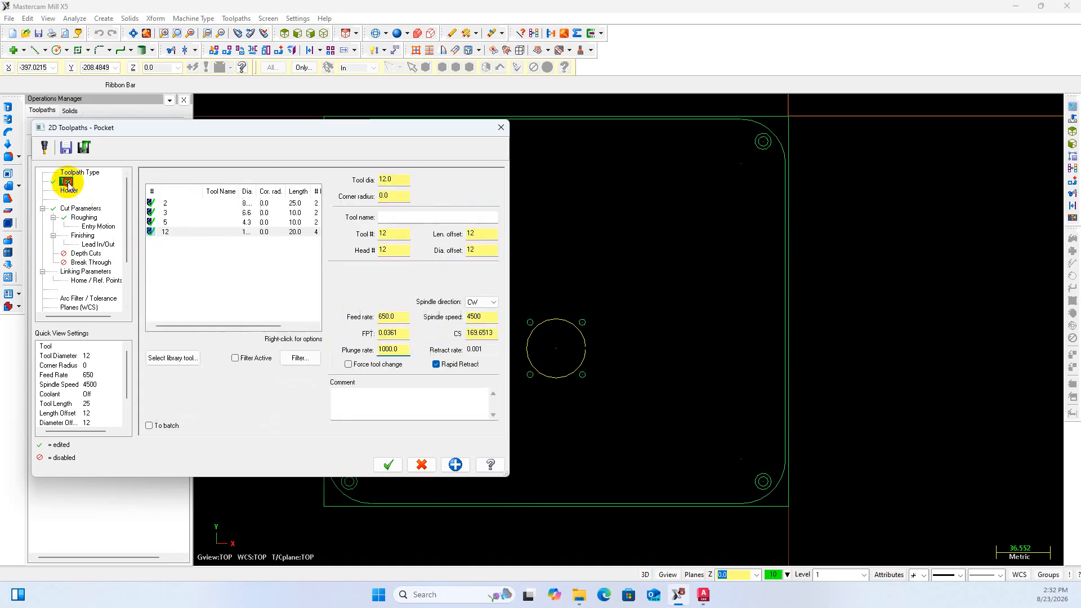
{"action": "left_click_drag", "start_coordinate": [256, 191], "coordinate": [263, 190]}
{"action": "left_click", "coordinate": [245, 231]}
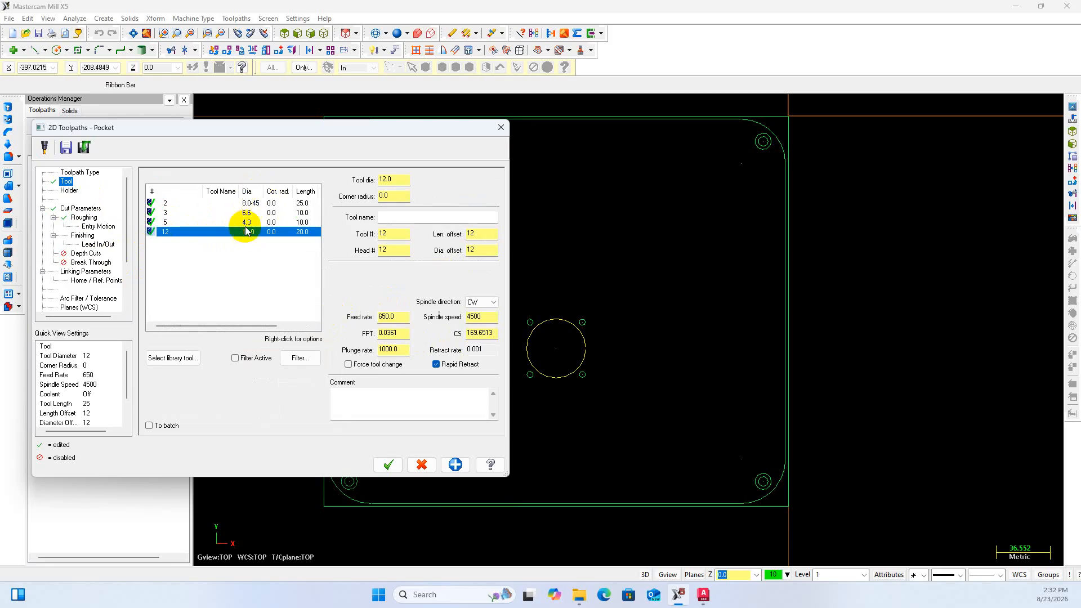
{"action": "left_click", "coordinate": [80, 208]}
{"action": "left_click", "coordinate": [85, 218]}
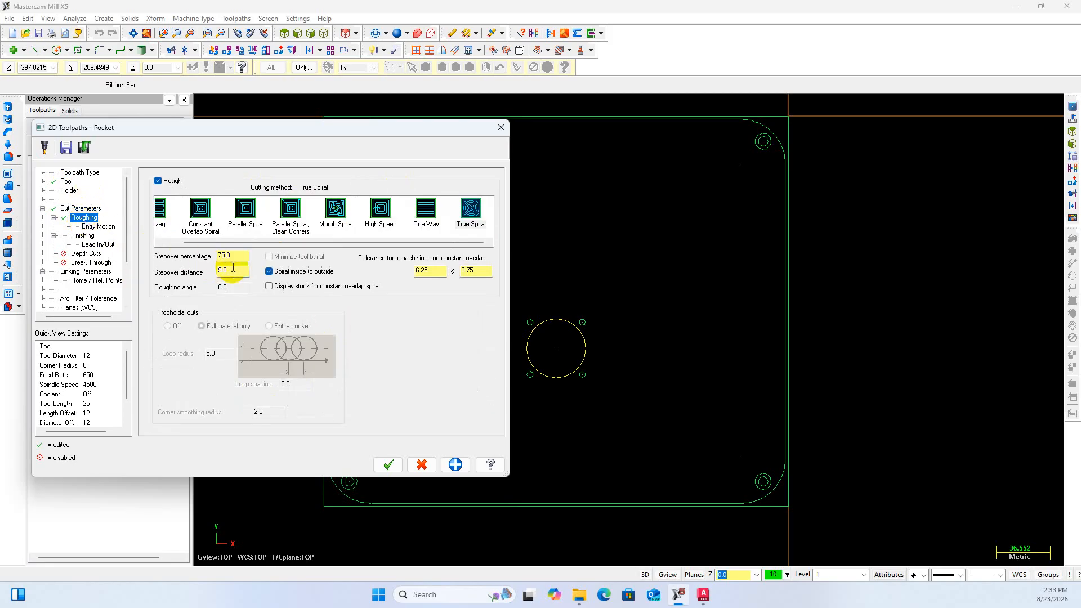
{"action": "left_click", "coordinate": [207, 272]}
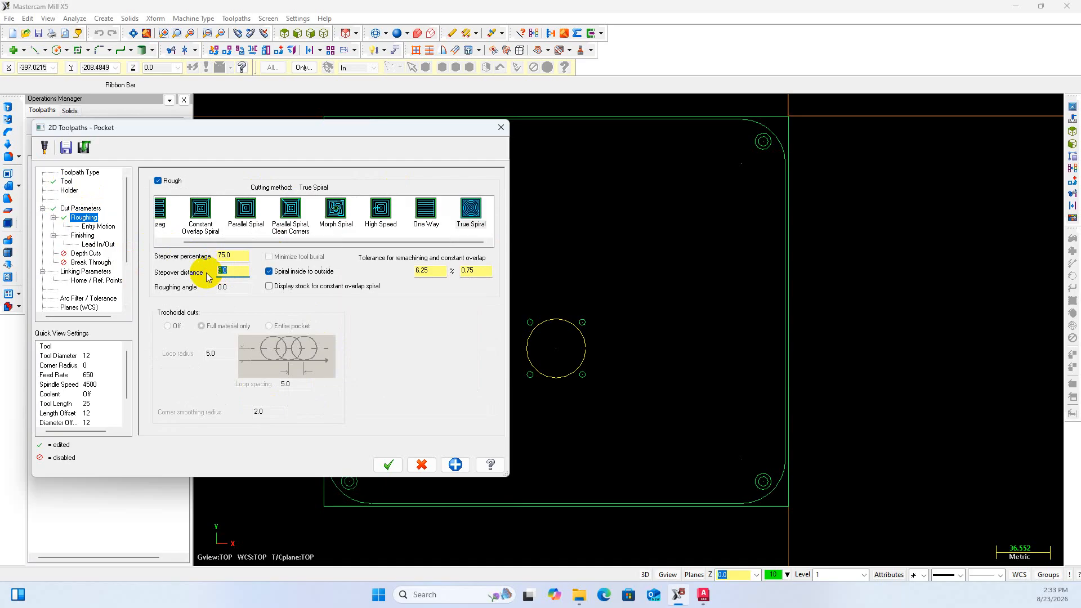
{"action": "type", "text": "7"}
{"action": "left_click", "coordinate": [241, 256]}
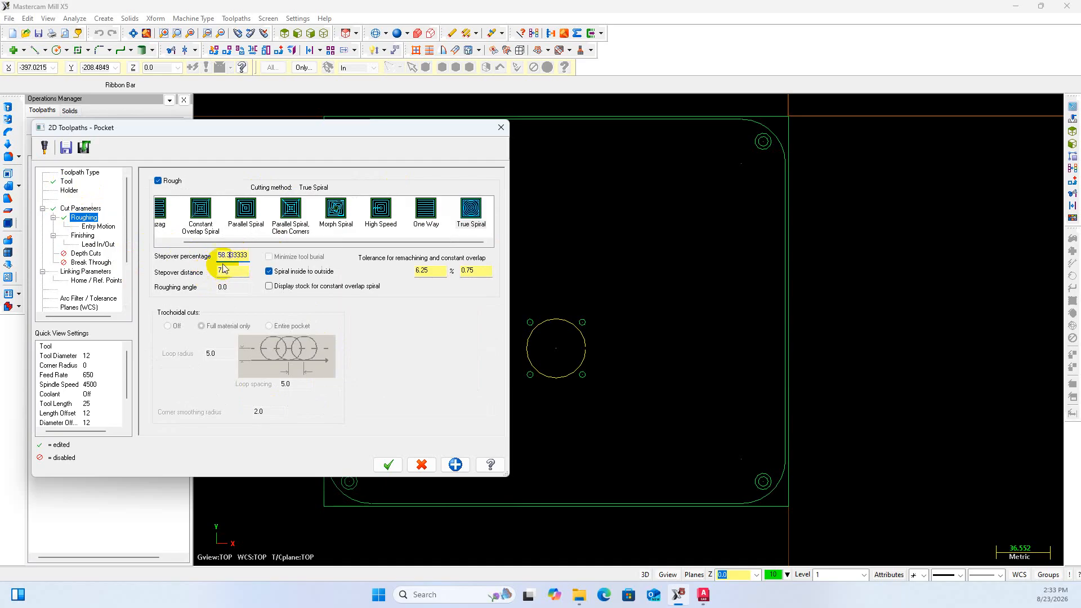
Set the pocket's roughing entry motion to Ramp and turn off its finish passes
{"action": "left_click", "coordinate": [98, 226]}
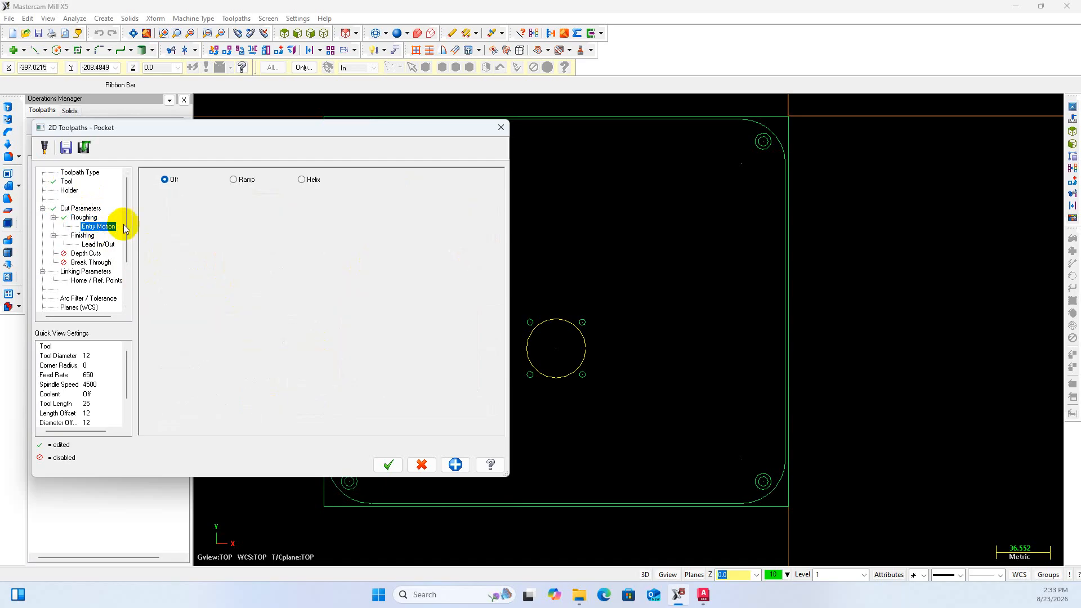
{"action": "left_click", "coordinate": [233, 180]}
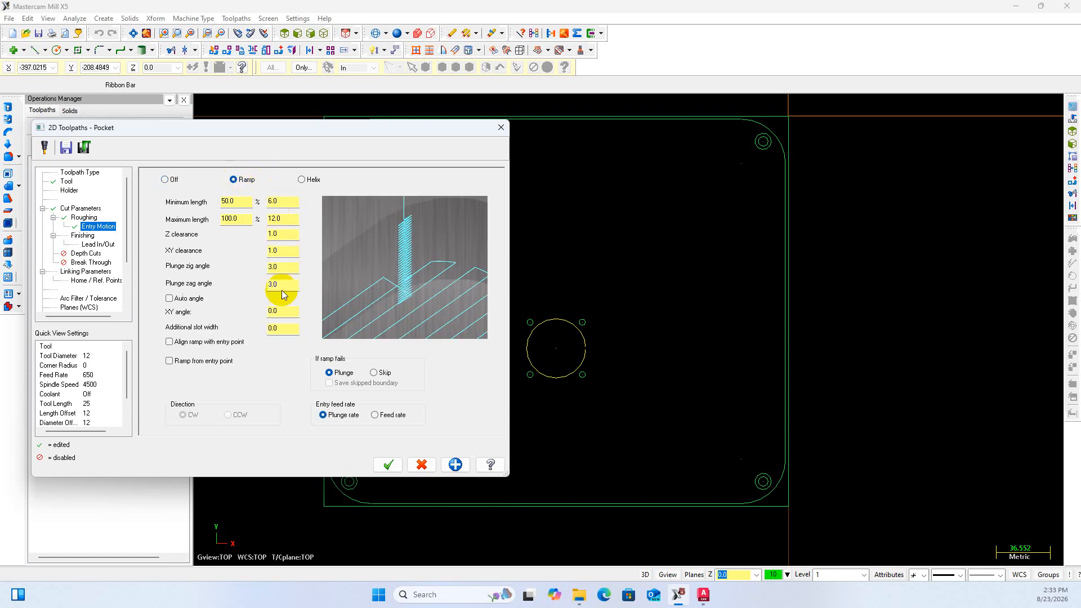
{"action": "left_click", "coordinate": [83, 235]}
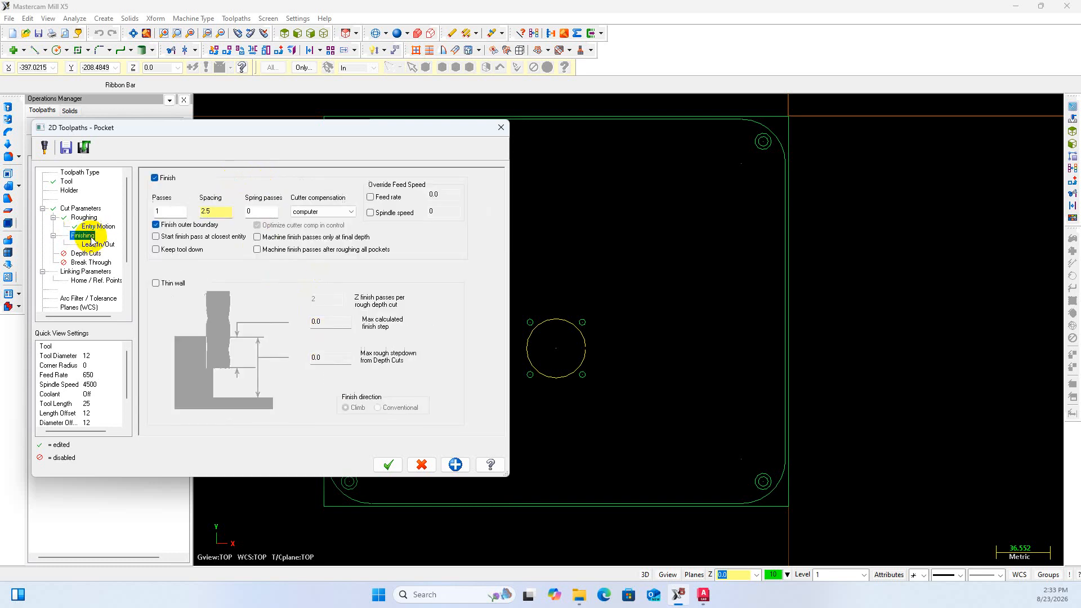
{"action": "left_click", "coordinate": [156, 178]}
{"action": "left_click", "coordinate": [157, 179]}
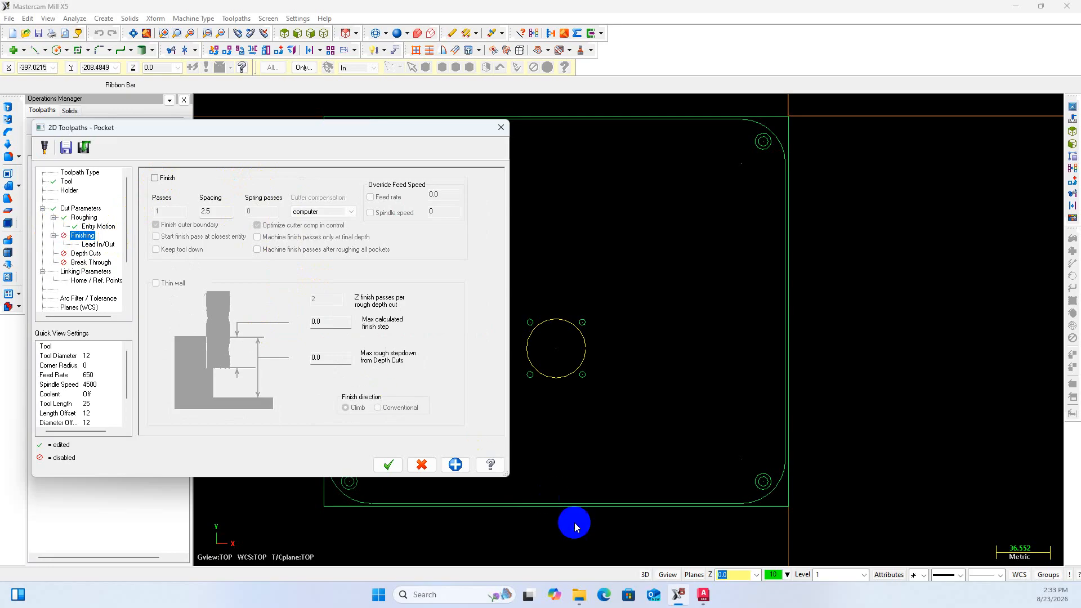
Check the diameter tolerance noted for the ø40 through hole in the AutoCAD drawing, and return to Mastercam
{"action": "left_click", "coordinate": [702, 593]}
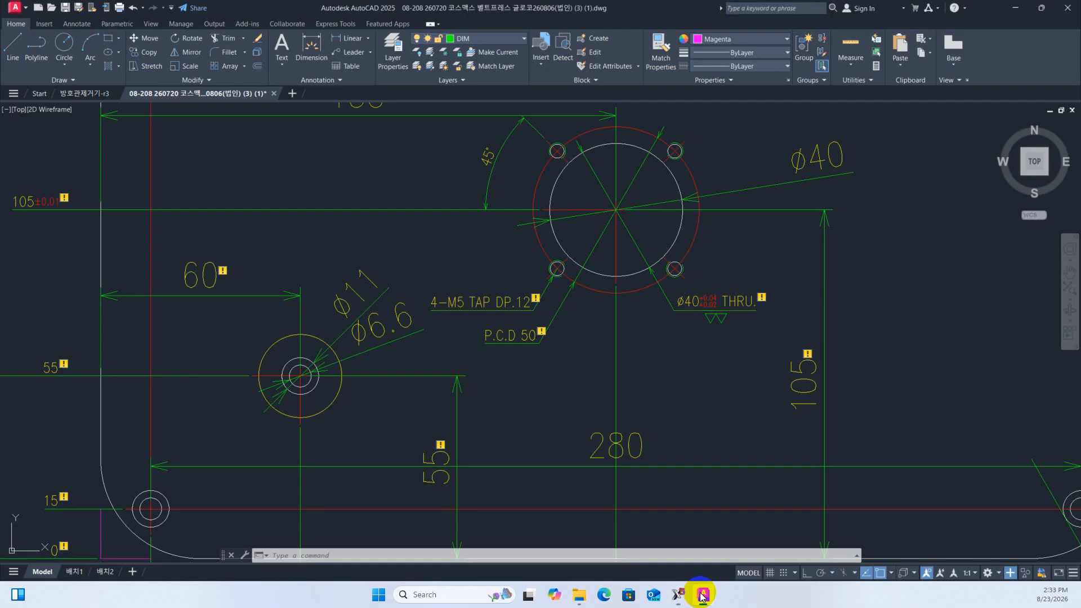
{"action": "scroll", "coordinate": [736, 306], "scroll_direction": "up", "scroll_amount": 5}
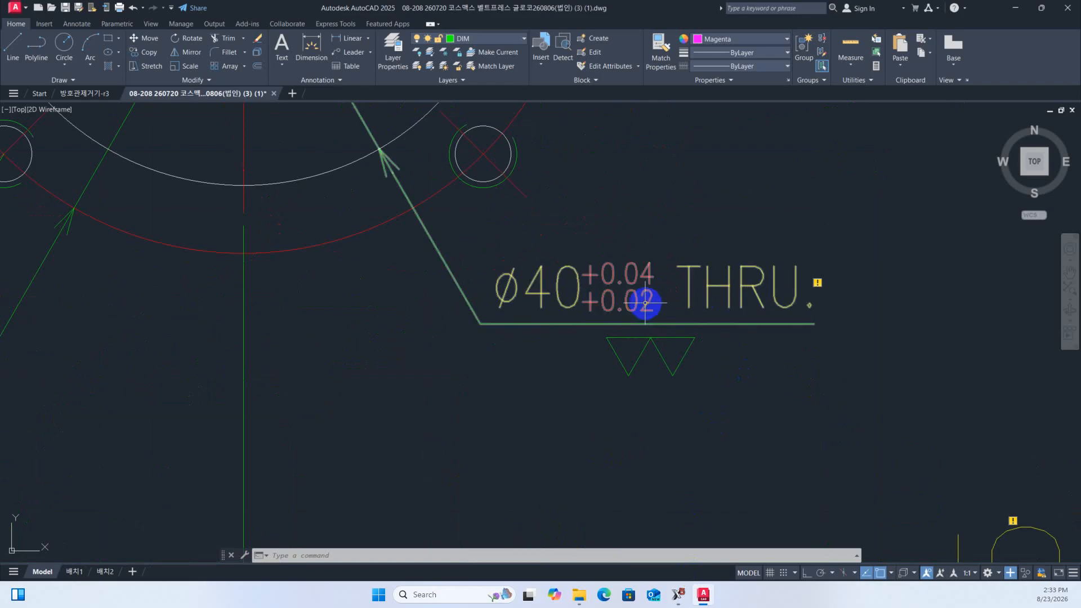
{"action": "scroll", "coordinate": [645, 299], "scroll_direction": "down", "scroll_amount": 3}
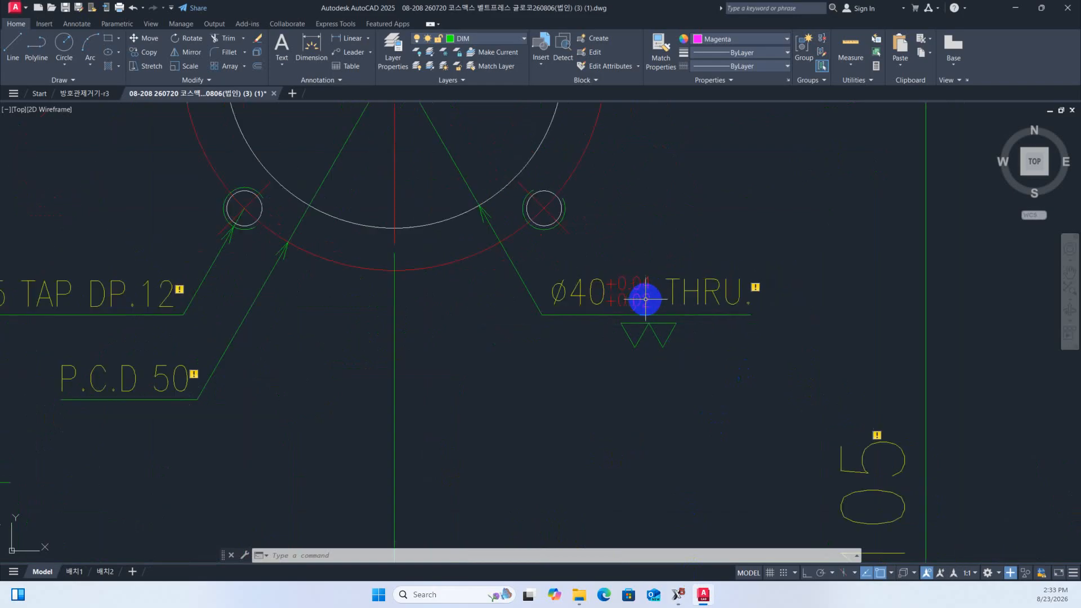
{"action": "scroll", "coordinate": [645, 299], "scroll_direction": "up", "scroll_amount": 4}
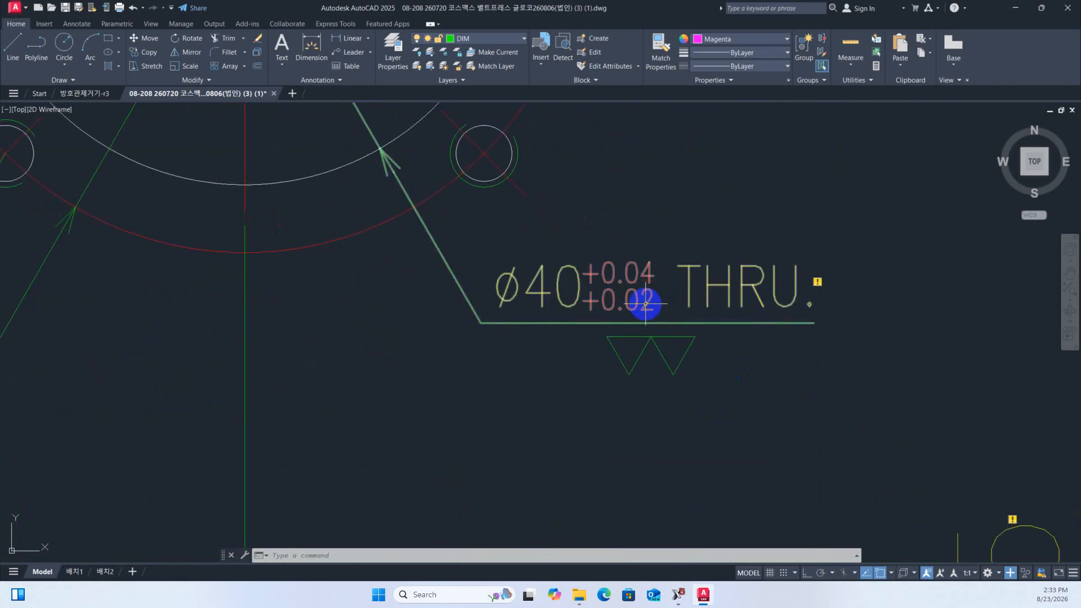
{"action": "scroll", "coordinate": [645, 307], "scroll_direction": "down", "scroll_amount": 4}
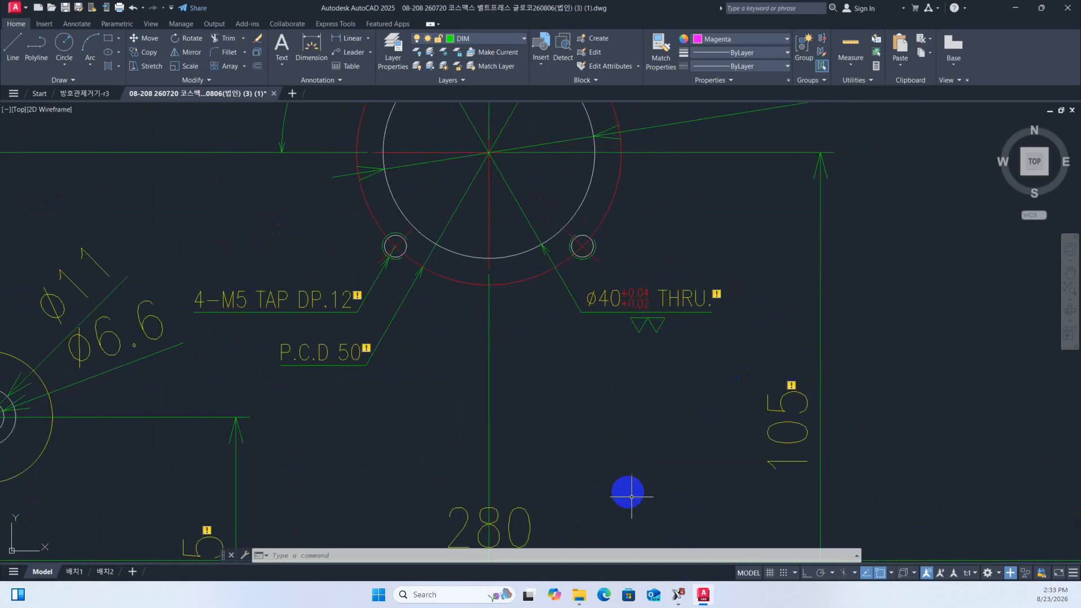
{"action": "mouse_move", "coordinate": [690, 596]}
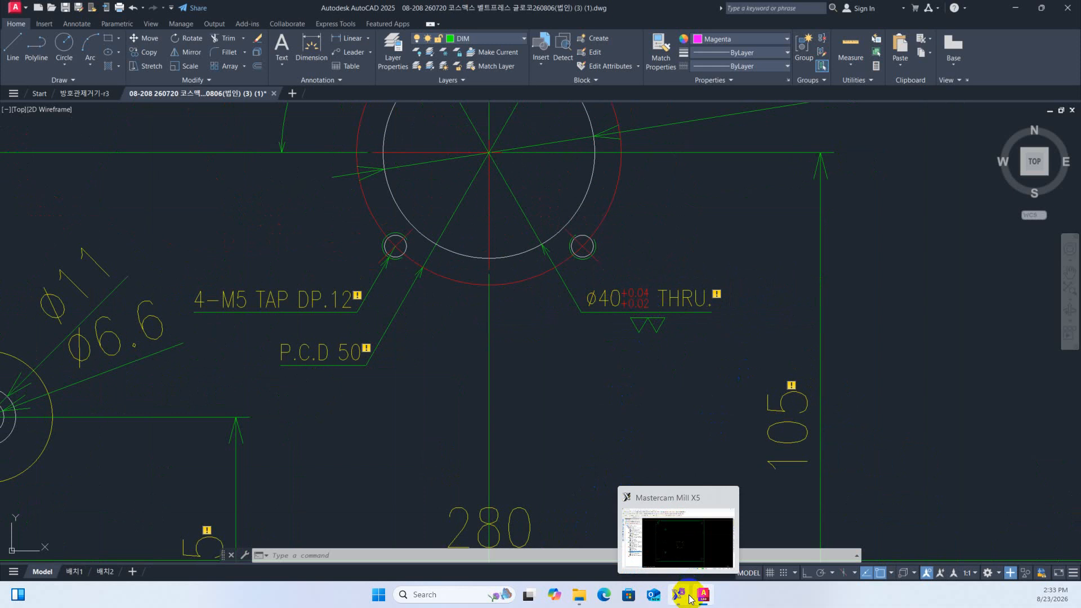
{"action": "left_click", "coordinate": [690, 595]}
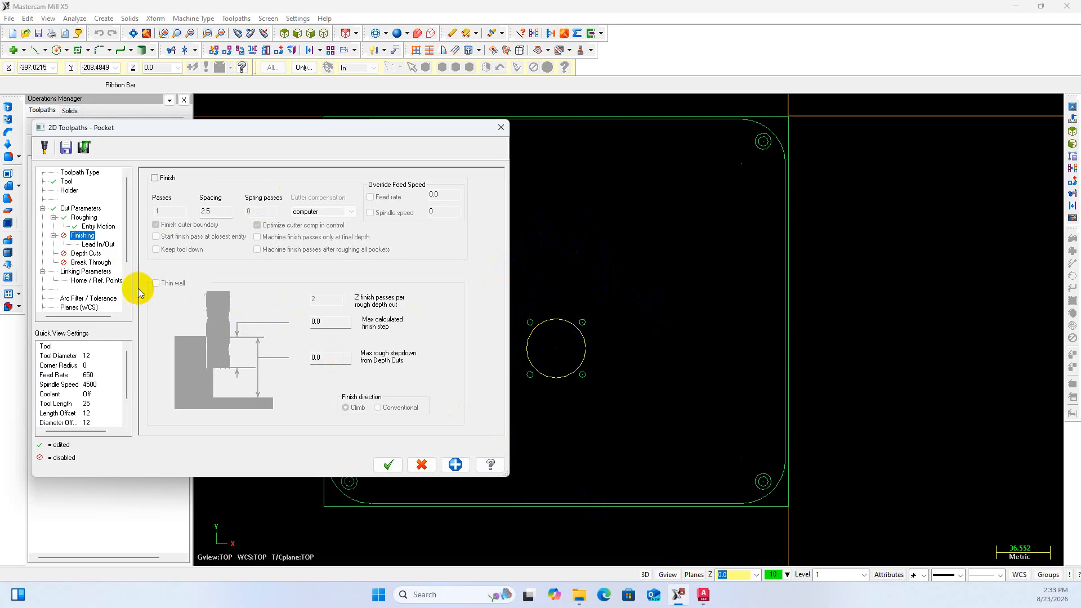
Disable the pocket's lead in/out and enable depth cuts with a max rough step of 3 and a finish step of 0
{"action": "left_click", "coordinate": [99, 244]}
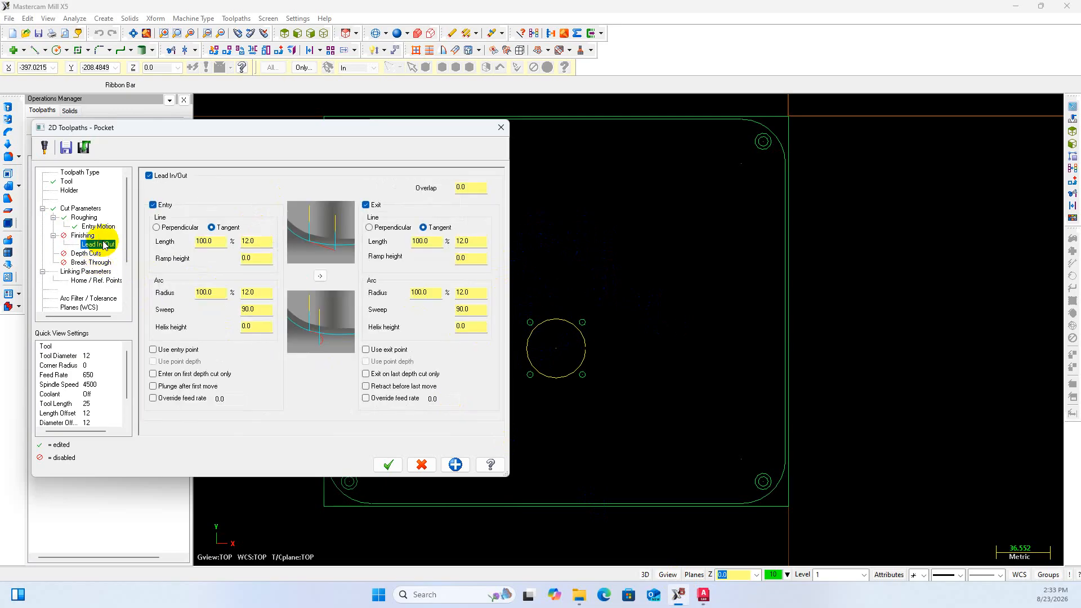
{"action": "left_click", "coordinate": [150, 176]}
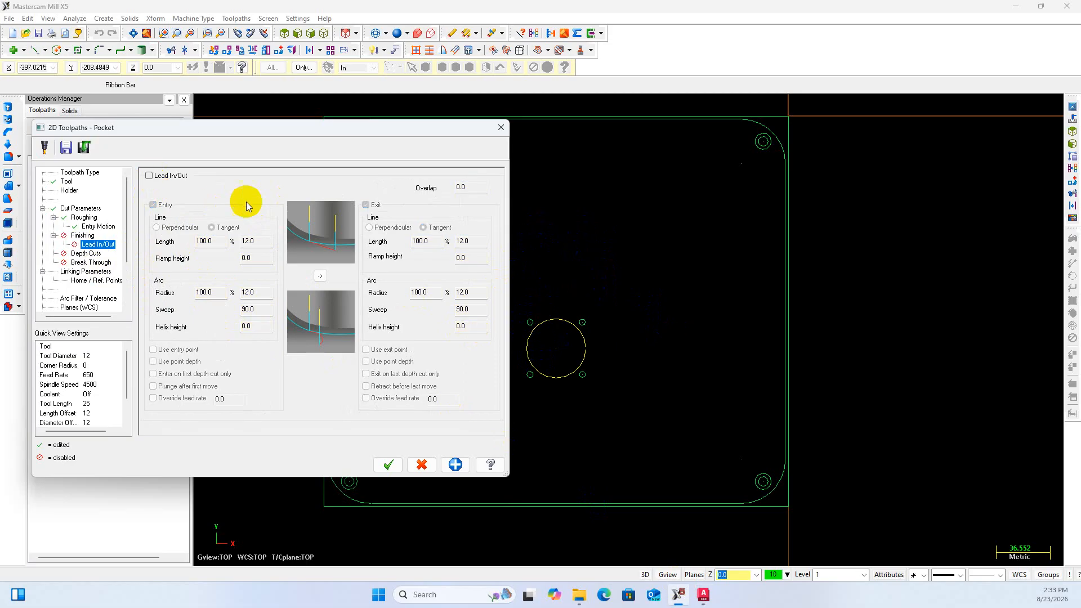
{"action": "left_click", "coordinate": [90, 255]}
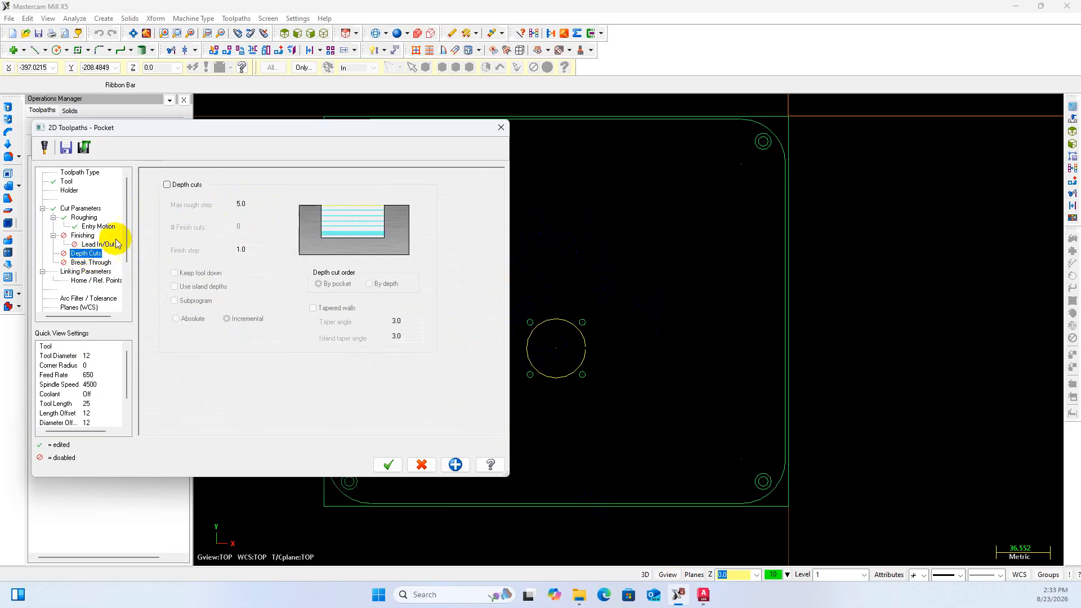
{"action": "left_click", "coordinate": [166, 185]}
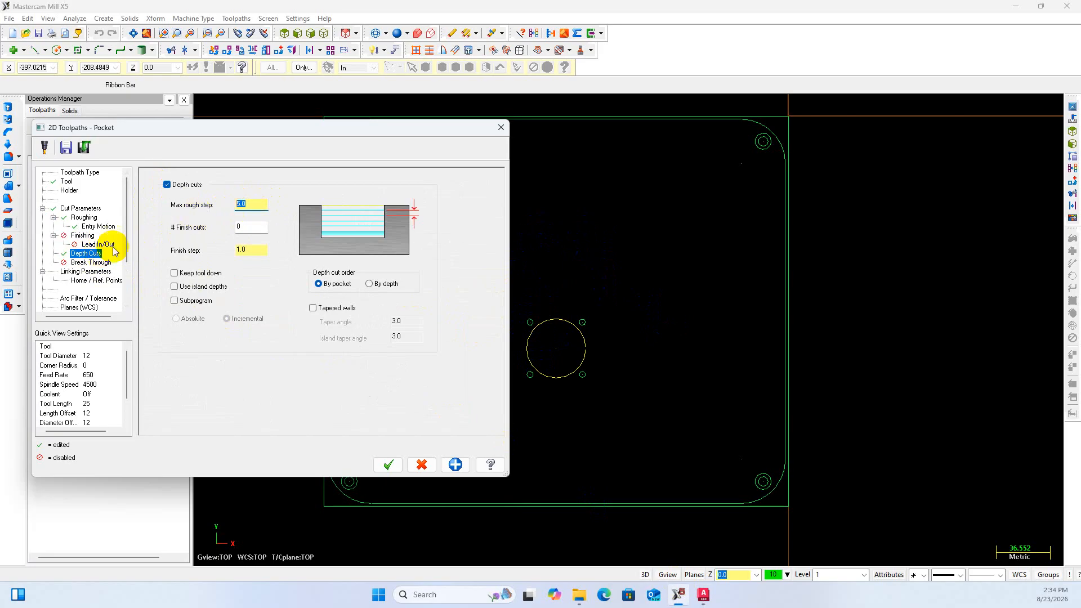
{"action": "double_click", "coordinate": [261, 211]}
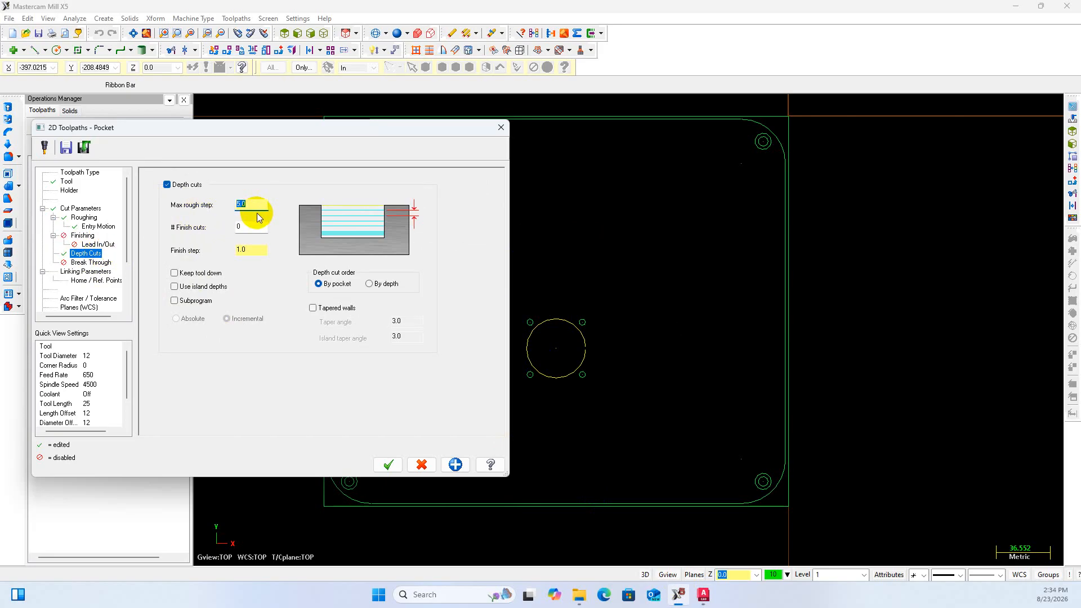
{"action": "left_click", "coordinate": [249, 252]}
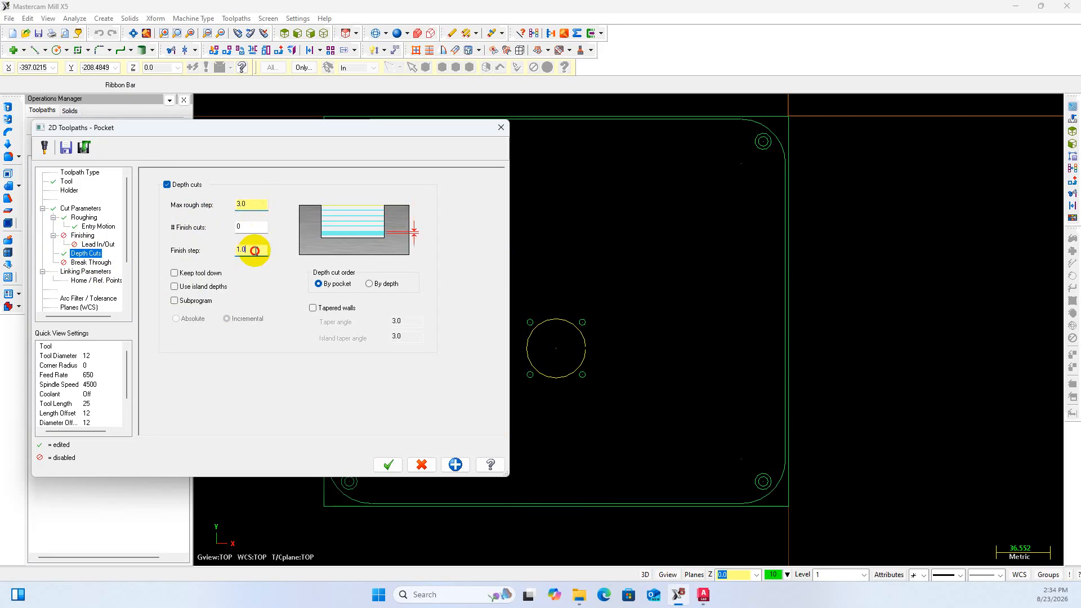
{"action": "double_click", "coordinate": [254, 251]}
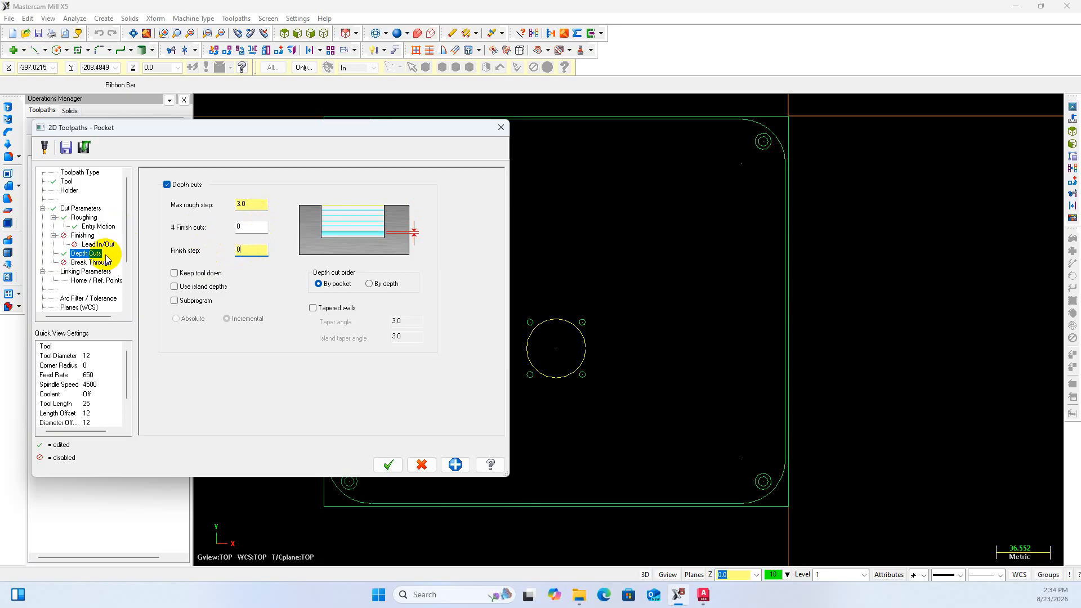
Switch the pocket's retract, feed plane and depth linking parameters to absolute
{"action": "left_click", "coordinate": [99, 272]}
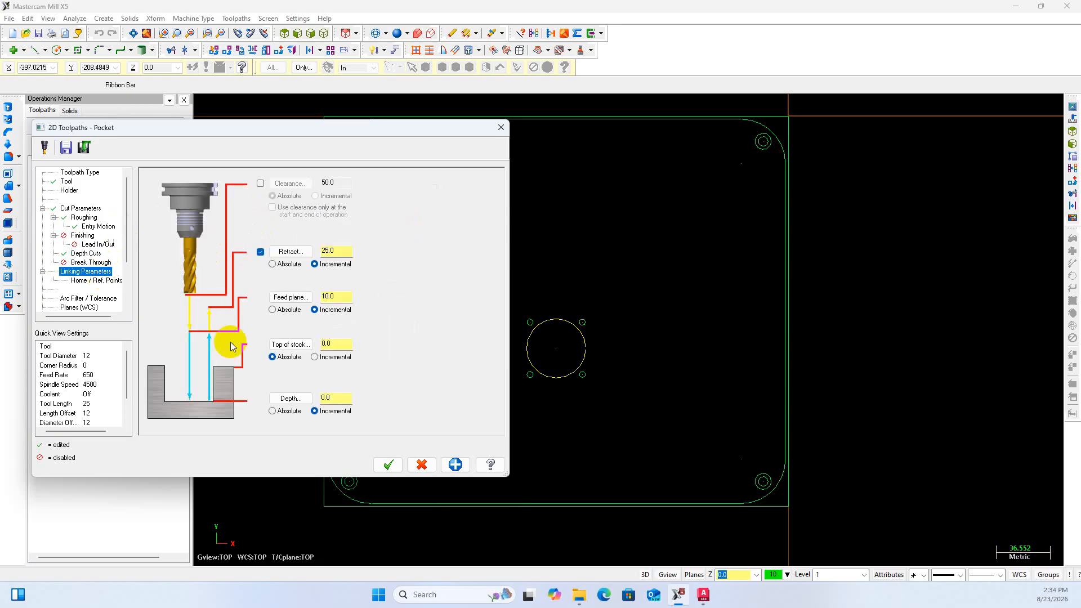
{"action": "left_click", "coordinate": [273, 411]}
{"action": "left_click", "coordinate": [273, 310]}
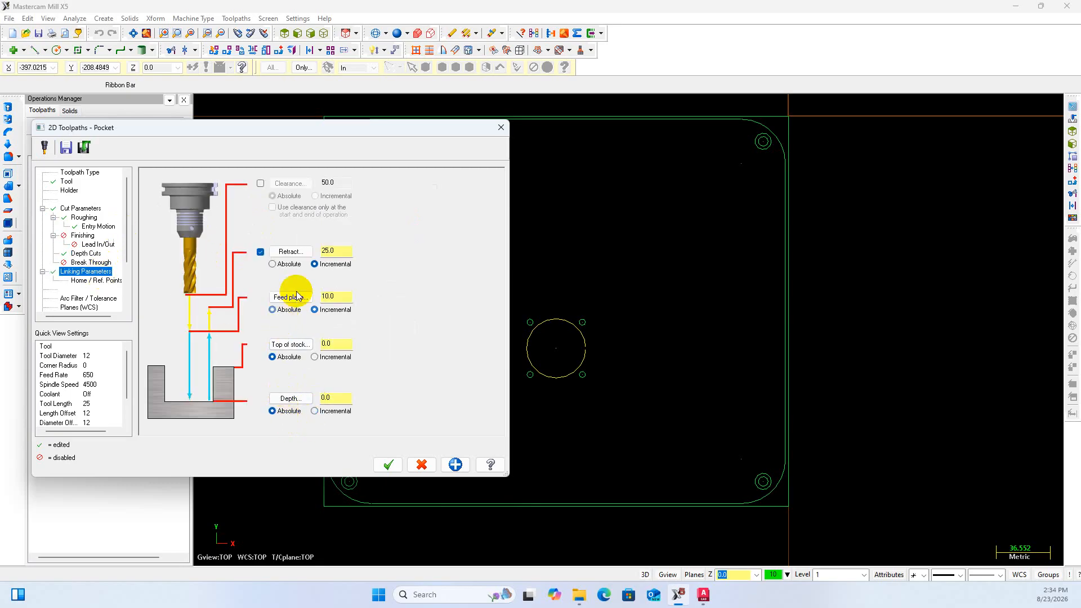
{"action": "left_click", "coordinate": [285, 264]}
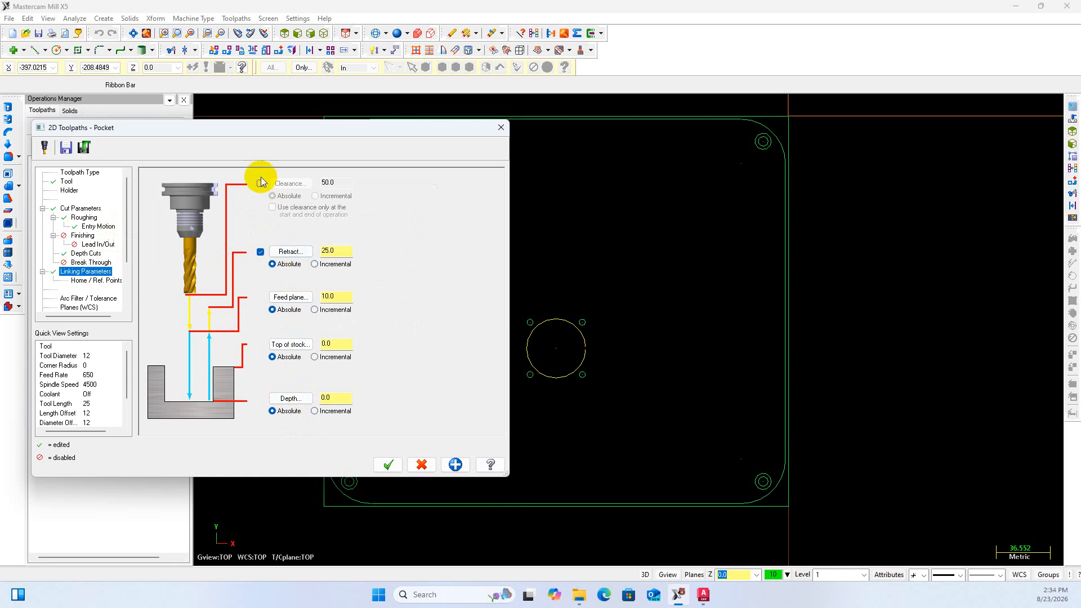
Set the pocket's retract to 10, feed plane to 5, top of stock to 0.2 and depth to -15.2
{"action": "left_click", "coordinate": [340, 253]}
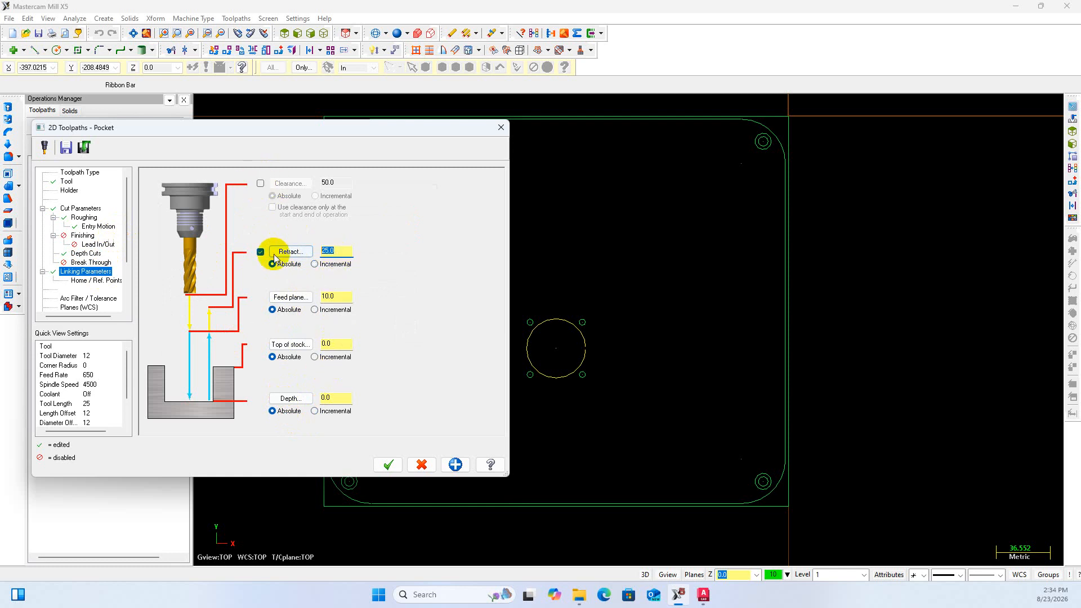
{"action": "type", "text": "10"}
{"action": "left_click", "coordinate": [341, 297]}
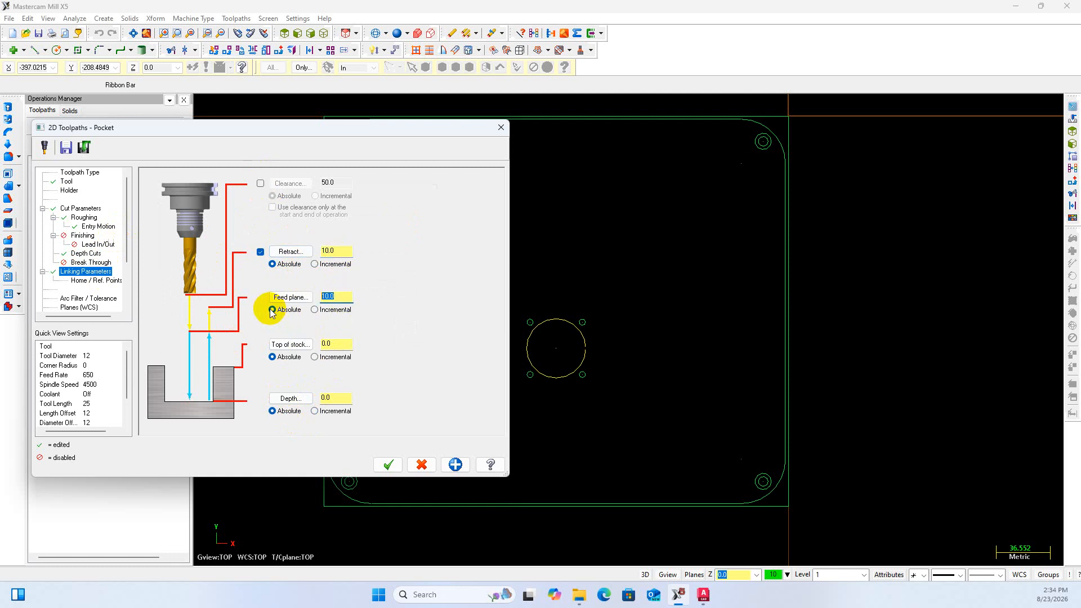
{"action": "type", "text": "5"}
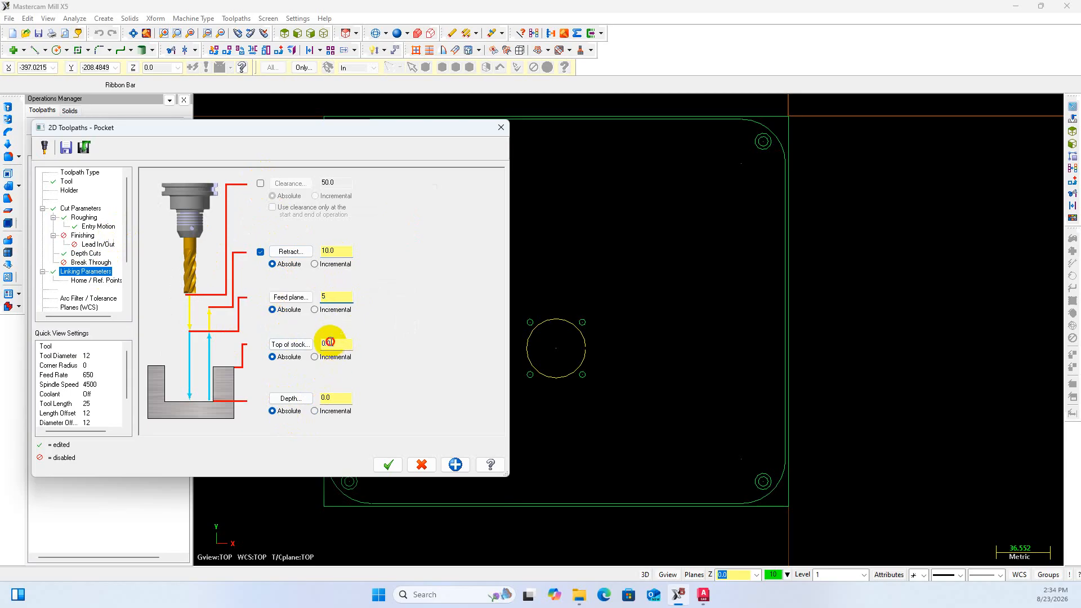
{"action": "left_click", "coordinate": [320, 344]}
{"action": "type", "text": ".2"}
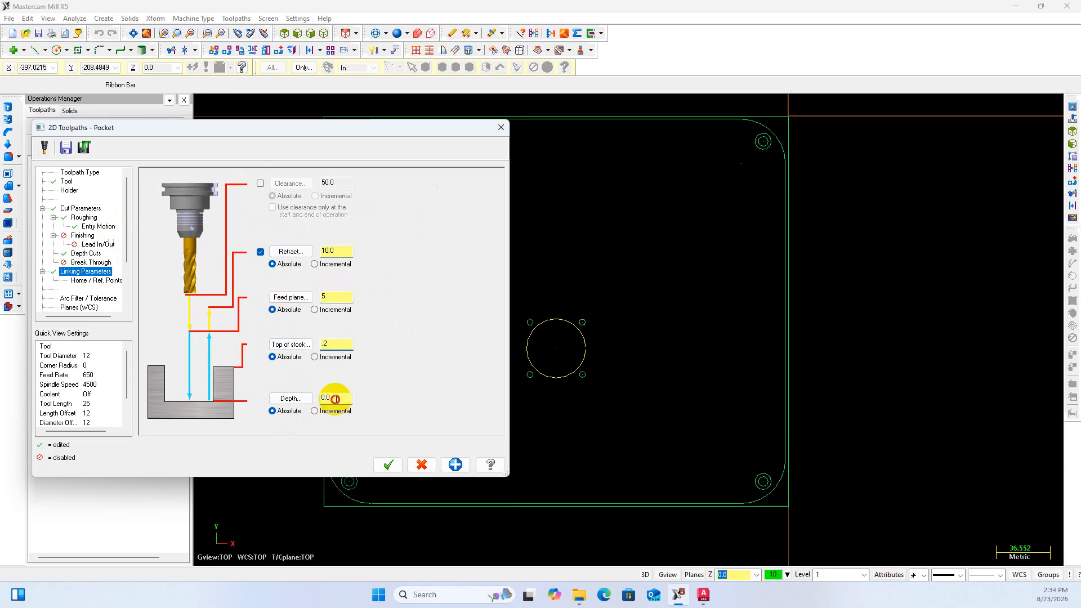
{"action": "left_click", "coordinate": [321, 400]}
{"action": "type", "text": "-15.2"}
Turn flood coolant on for the pocket and accept the parameters to generate the toolpath
{"action": "scroll", "coordinate": [93, 299], "scroll_direction": "down", "scroll_amount": 1}
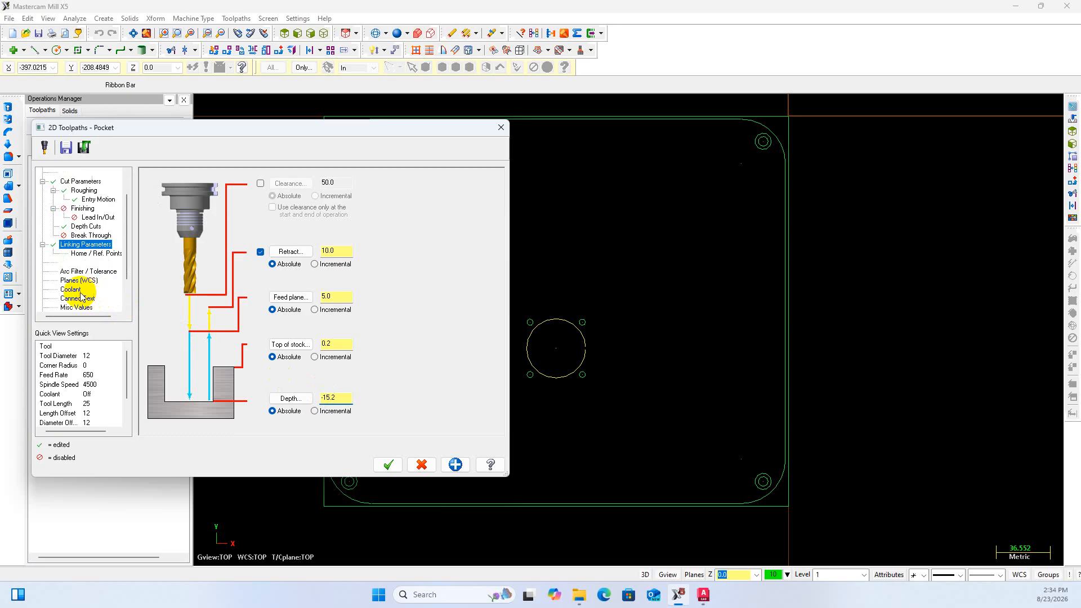
{"action": "left_click", "coordinate": [76, 291]}
{"action": "left_click", "coordinate": [338, 237]}
{"action": "left_click", "coordinate": [337, 256]}
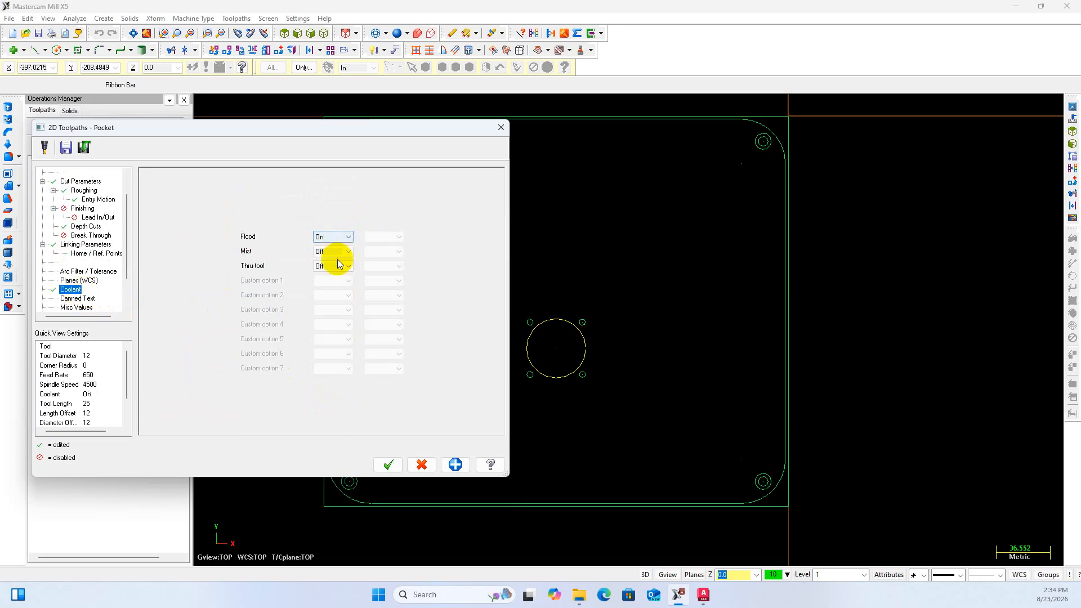
{"action": "left_click", "coordinate": [388, 465]}
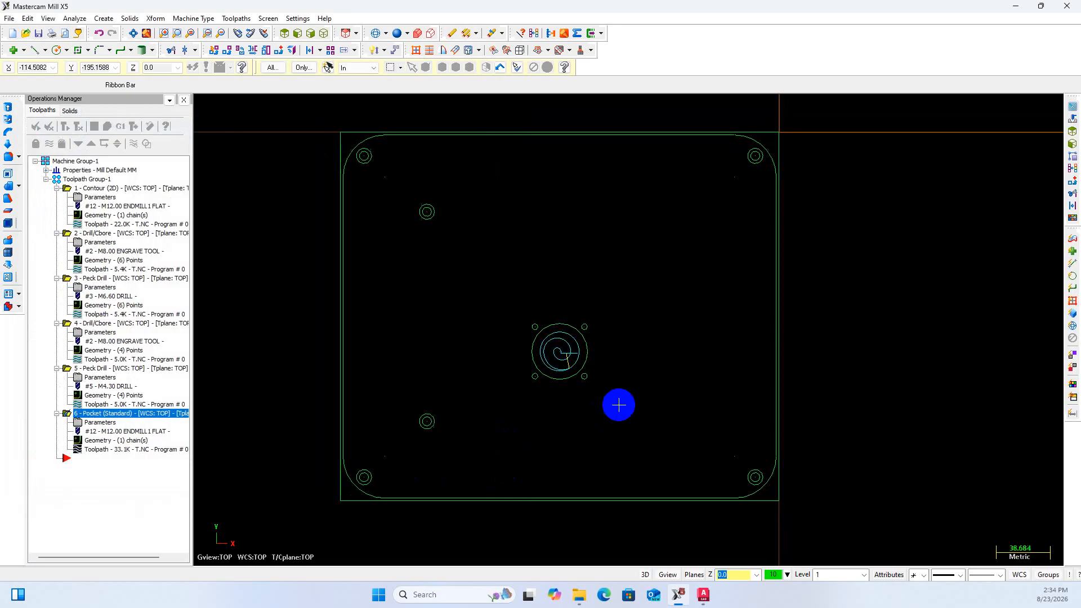
Backplot the pocket operation and step through its moves in the top view to check how the circular opening is cleared
{"action": "scroll", "coordinate": [619, 404], "scroll_direction": "up", "scroll_amount": 1}
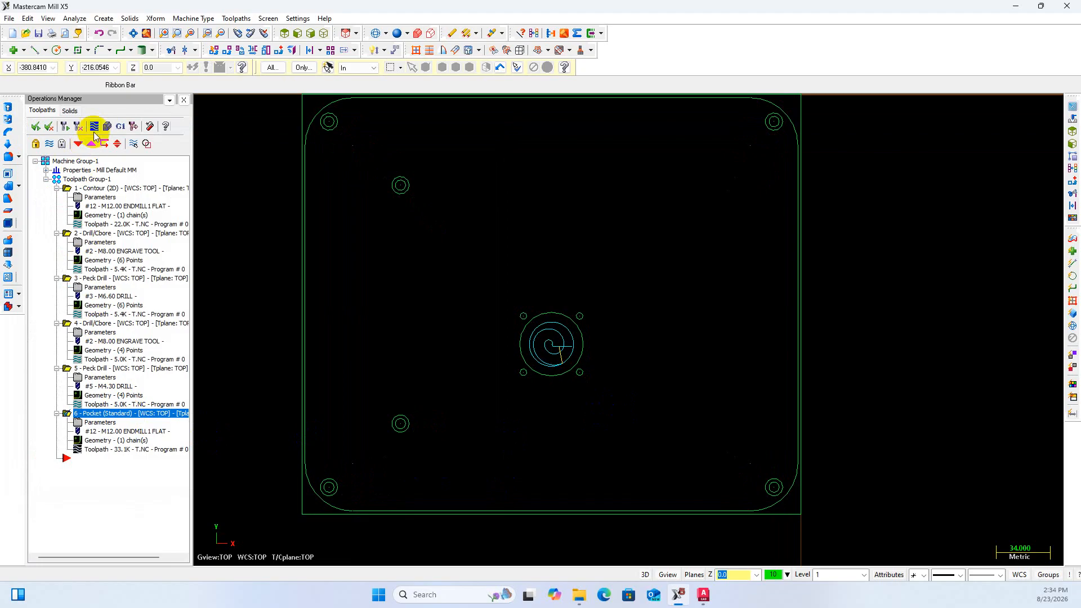
{"action": "left_click", "coordinate": [94, 129]}
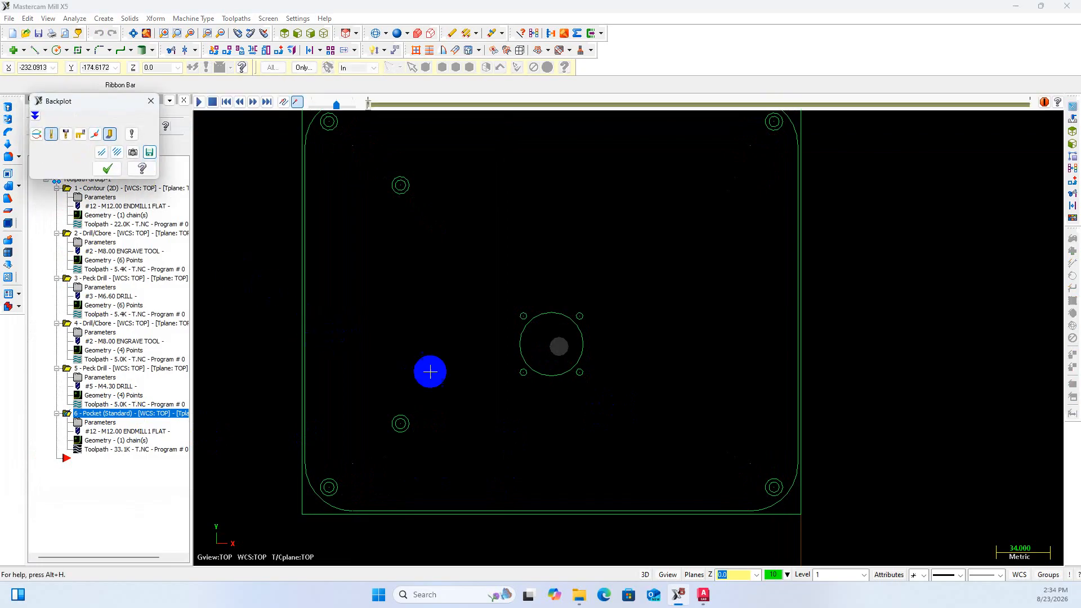
{"action": "key", "text": "s"}
{"action": "key", "text": "s"}
{"action": "key", "text": "s"}
{"action": "key", "text": "s"}
{"action": "key", "text": "s"}
{"action": "key", "text": "s"}
{"action": "key", "text": "s"}
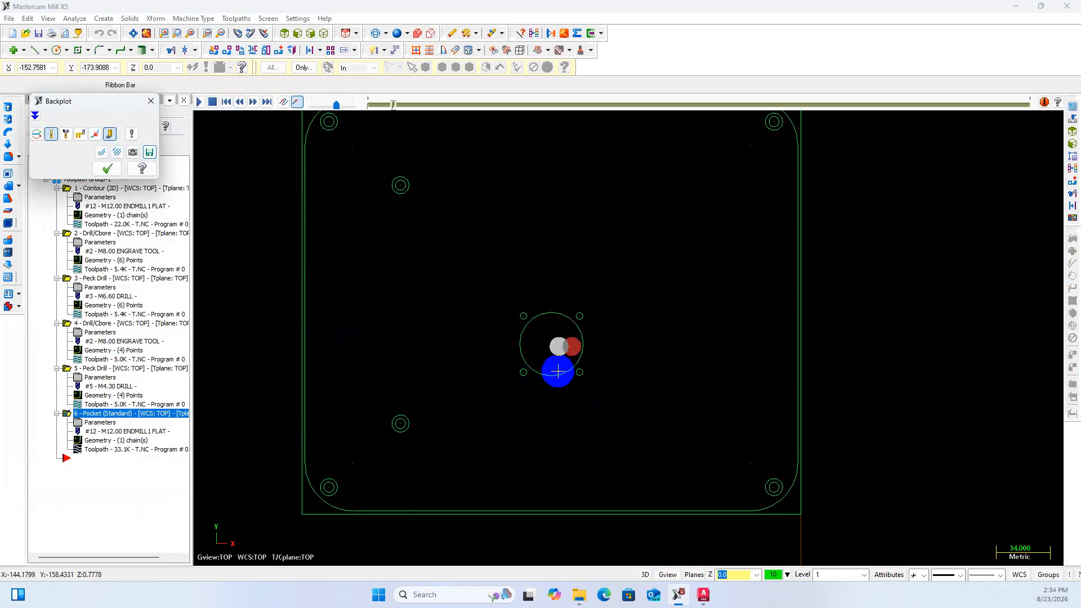
{"action": "key", "text": "s"}
{"action": "key", "text": "s"}
{"action": "key", "text": "s"}
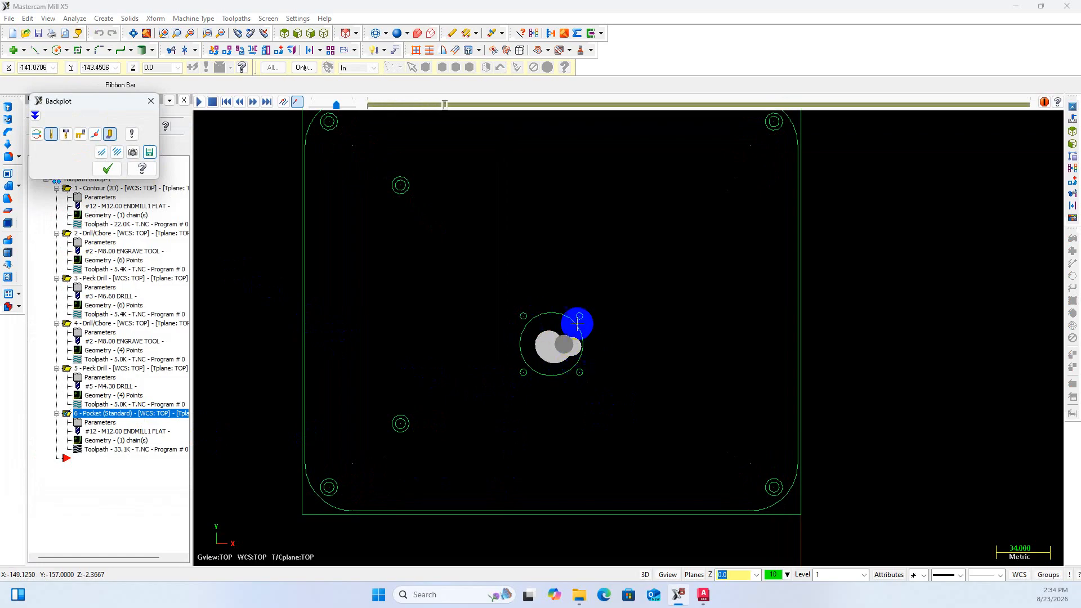
{"action": "key", "text": "s"}
{"action": "key", "text": "s"}
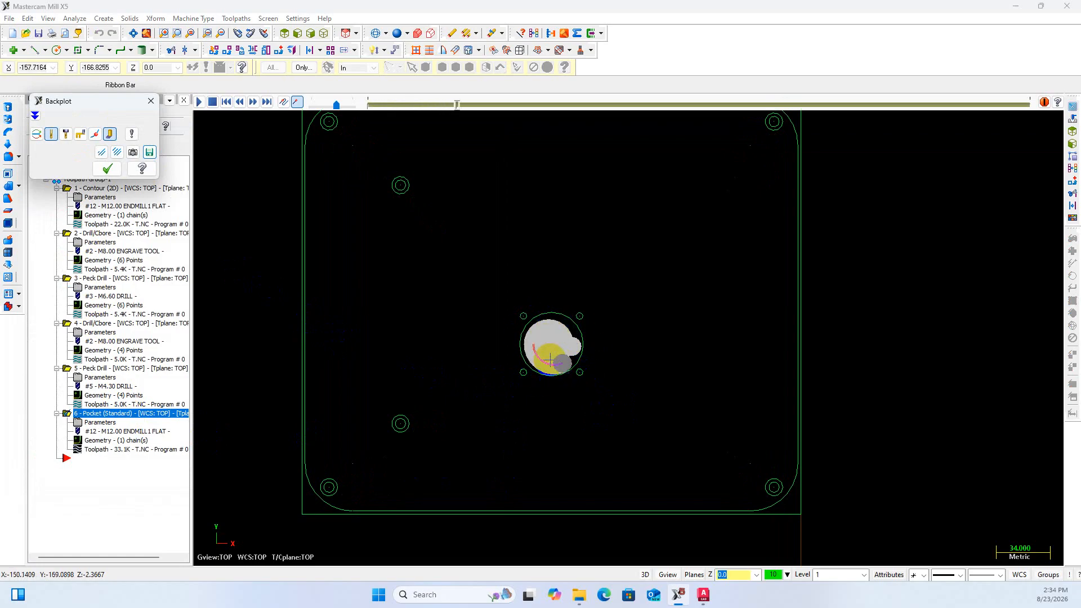
{"action": "key", "text": "s"}
{"action": "key", "text": "s"}
{"action": "key", "text": "s"}
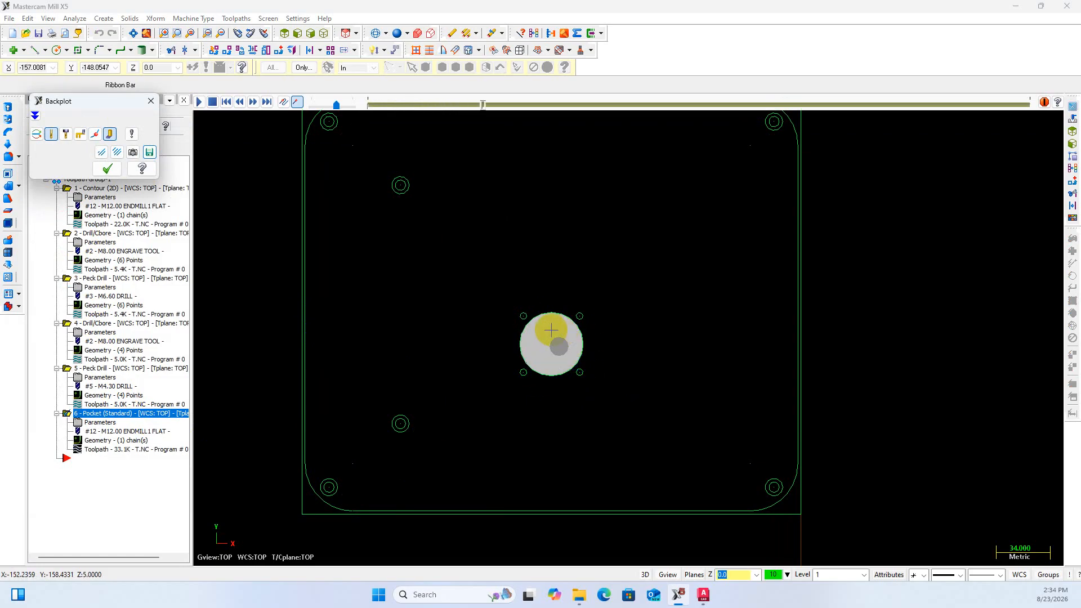
{"action": "key", "text": "s"}
{"action": "key", "text": "s"}
{"action": "key", "text": "s"}
{"action": "key", "text": "s"}
{"action": "key", "text": "s"}
{"action": "key", "text": "s"}
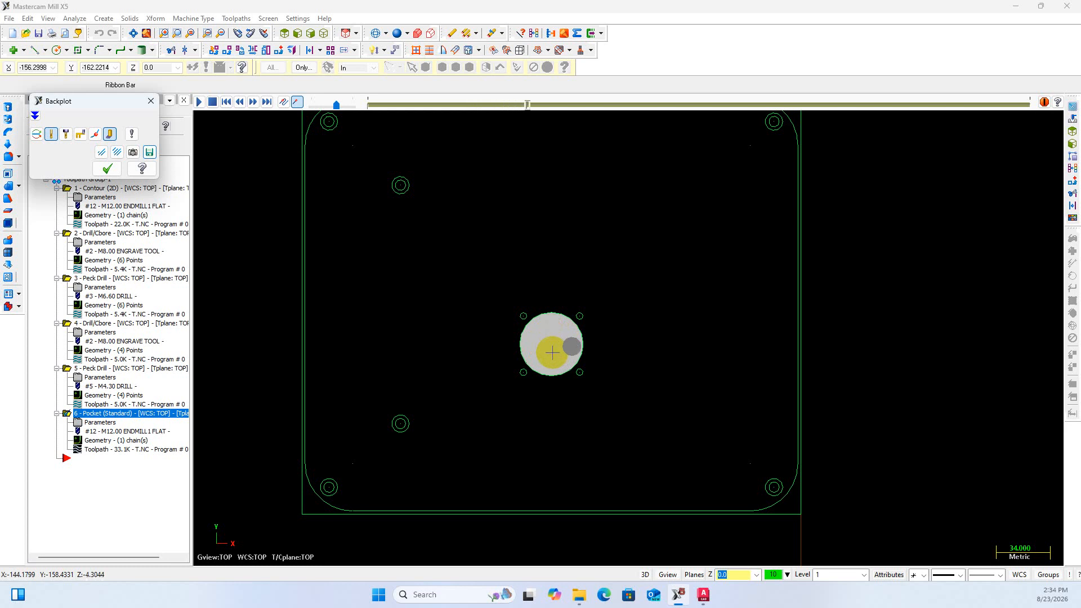
{"action": "key", "text": "s"}
{"action": "key", "text": "s"}
{"action": "key", "text": "s"}
{"action": "key", "text": "s"}
{"action": "key", "text": "s"}
{"action": "key", "text": "s"}
{"action": "key", "text": "s"}
{"action": "key", "text": "s"}
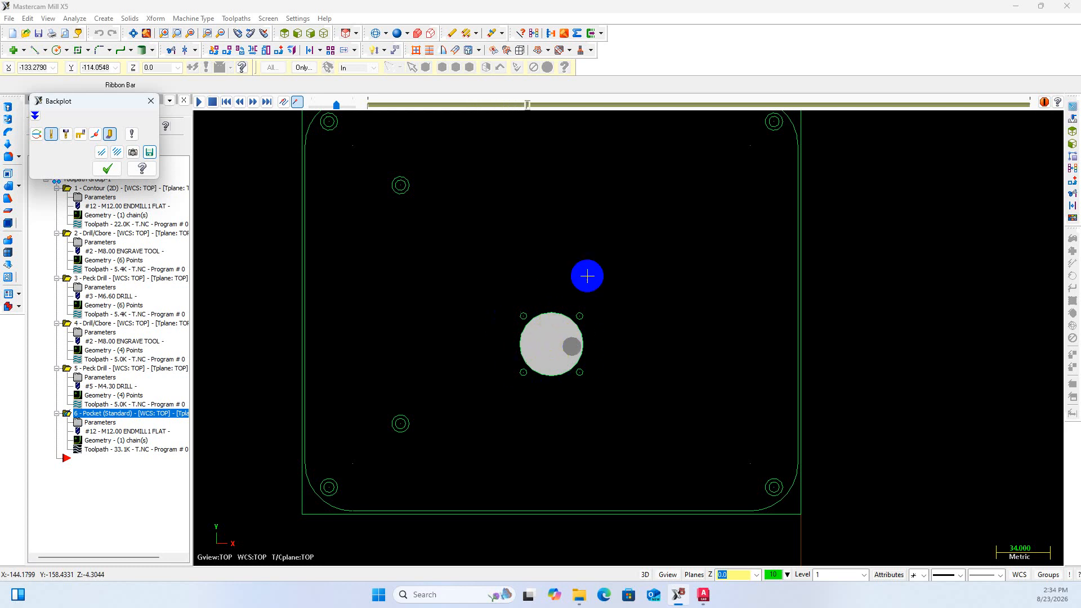
{"action": "key", "text": "s"}
{"action": "key", "text": "s"}
{"action": "key", "text": "s"}
{"action": "key", "text": "s"}
{"action": "key", "text": "s"}
{"action": "key", "text": "s"}
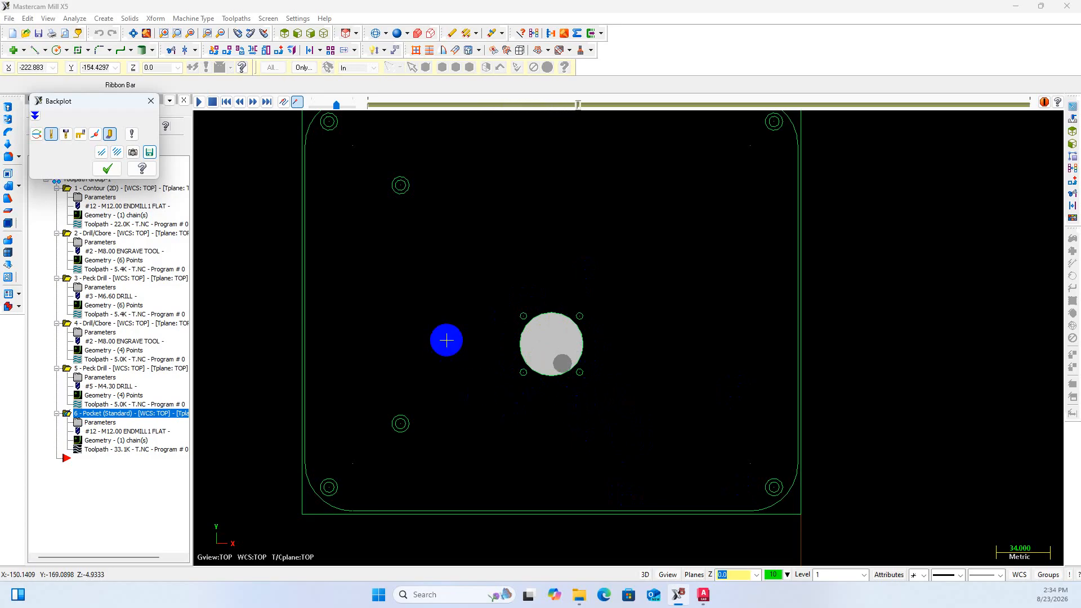
Check the pocket's successive cutting depths in the front view, and close the backplot after restoring the top view
{"action": "right_click", "coordinate": [447, 341]}
{"action": "left_click", "coordinate": [472, 451]}
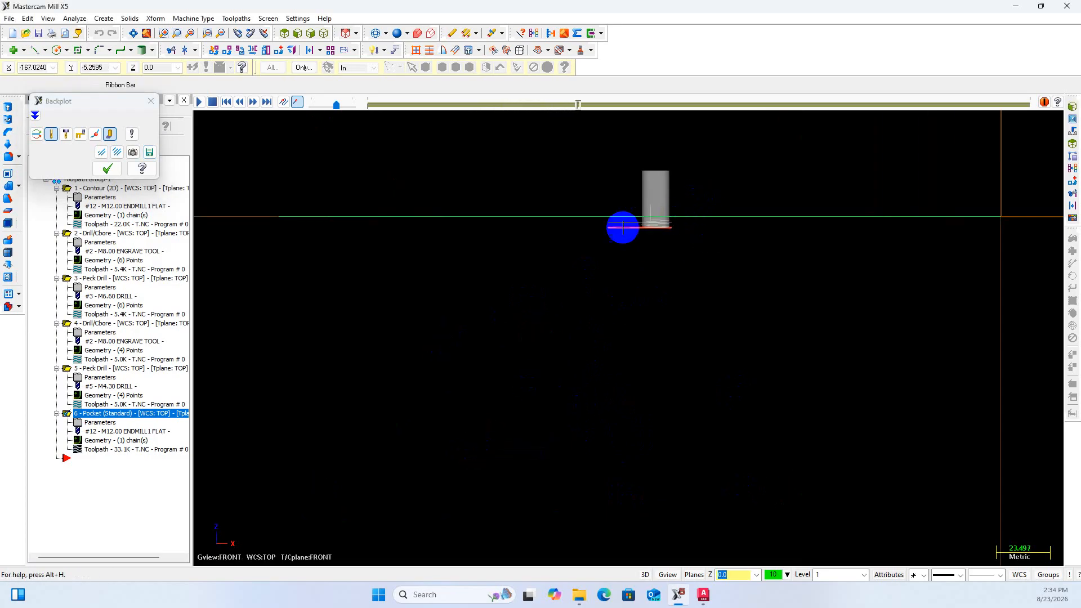
{"action": "left_click", "coordinate": [369, 105]}
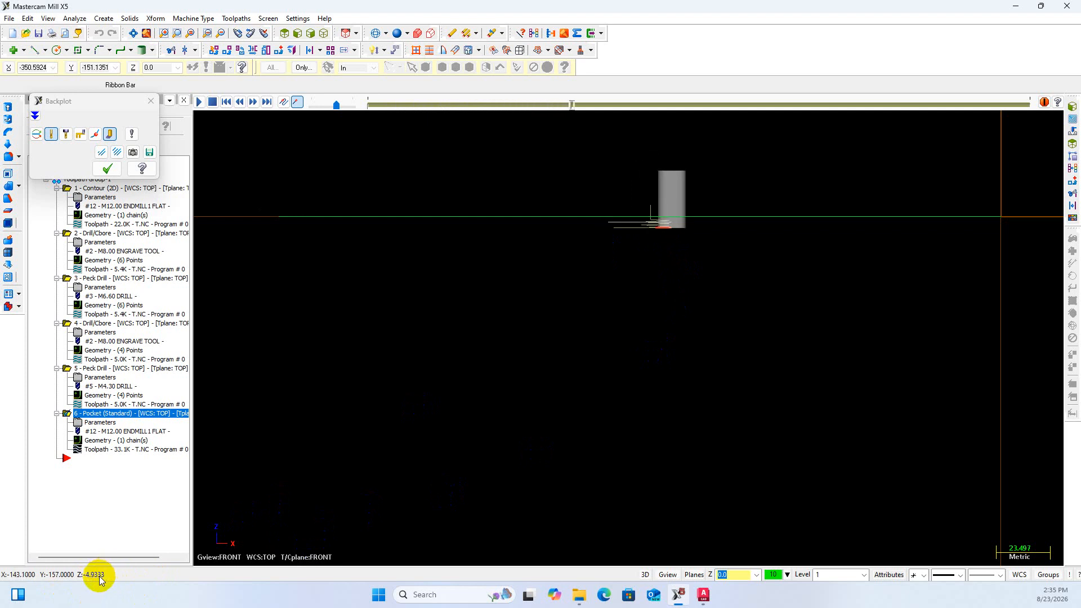
{"action": "right_click_drag", "start_coordinate": [524, 354], "coordinate": [511, 327]}
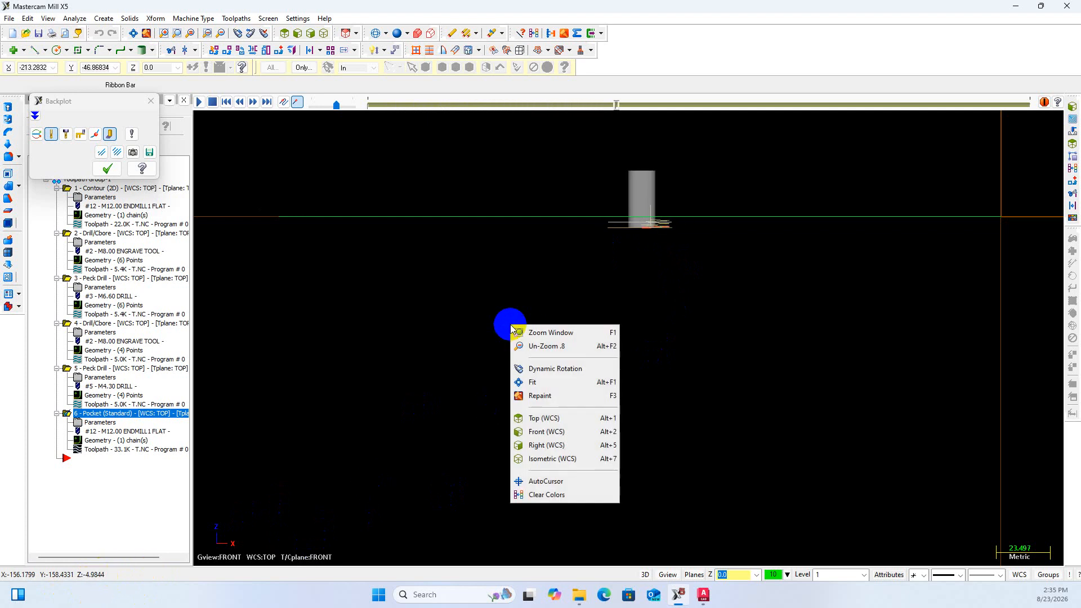
{"action": "left_click", "coordinate": [546, 420]}
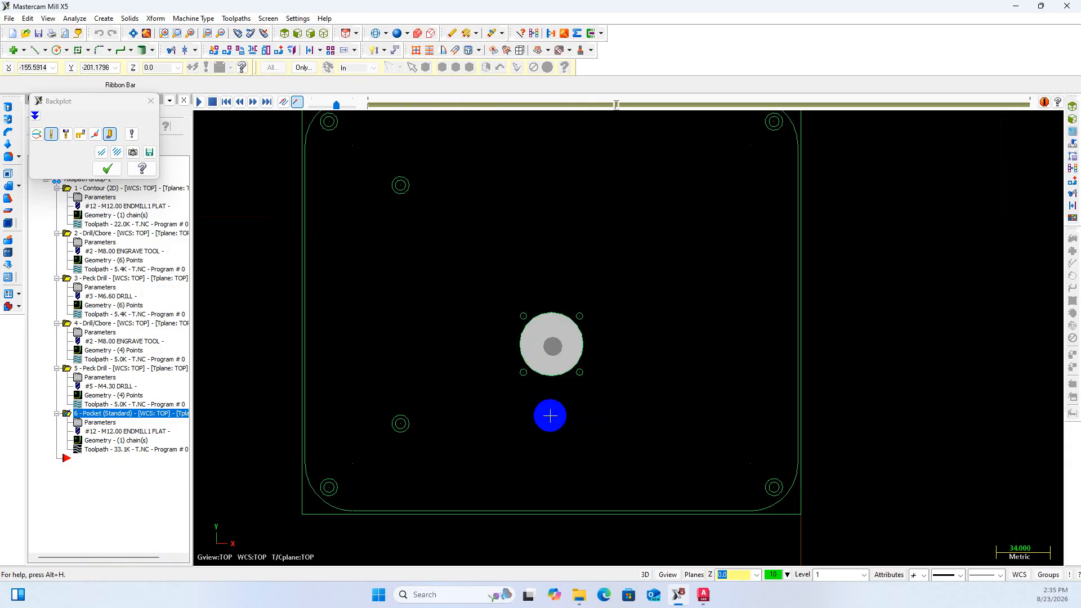
{"action": "scroll", "coordinate": [563, 361], "scroll_direction": "up", "scroll_amount": 2}
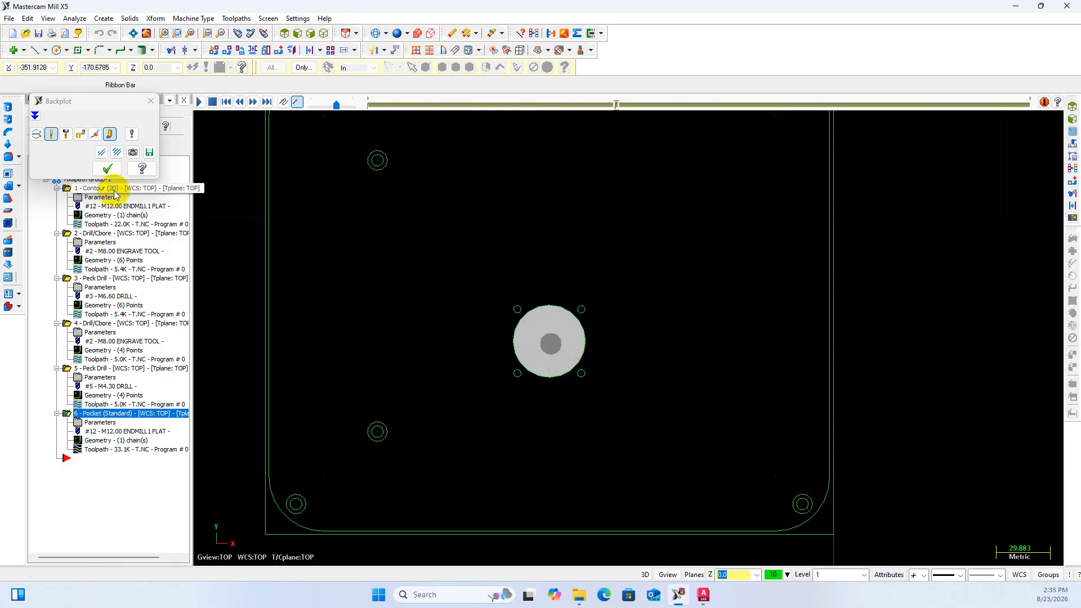
{"action": "left_click", "coordinate": [107, 168]}
Reopen the pocket operation's parameters, review the linking parameters and accept them
{"action": "left_click", "coordinate": [111, 422]}
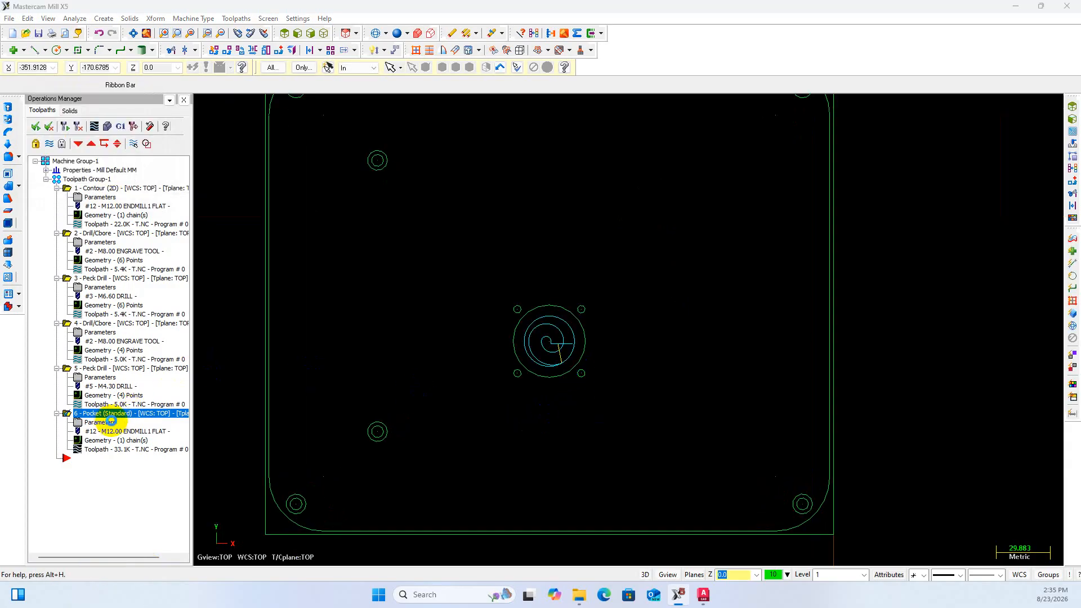
{"action": "double_click", "coordinate": [111, 422]}
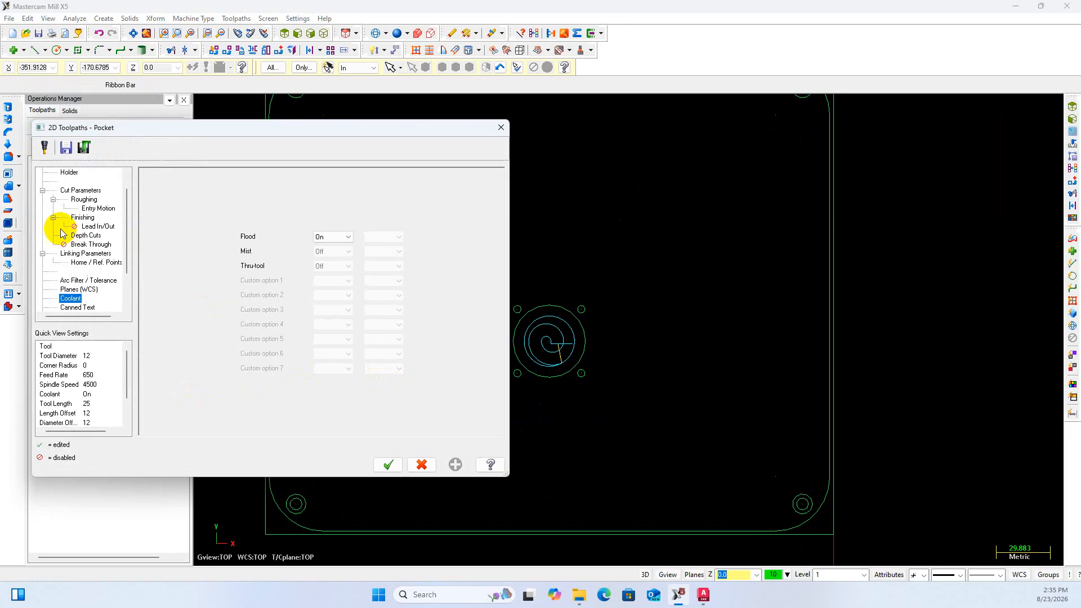
{"action": "left_click", "coordinate": [86, 253]}
{"action": "left_click", "coordinate": [388, 464]}
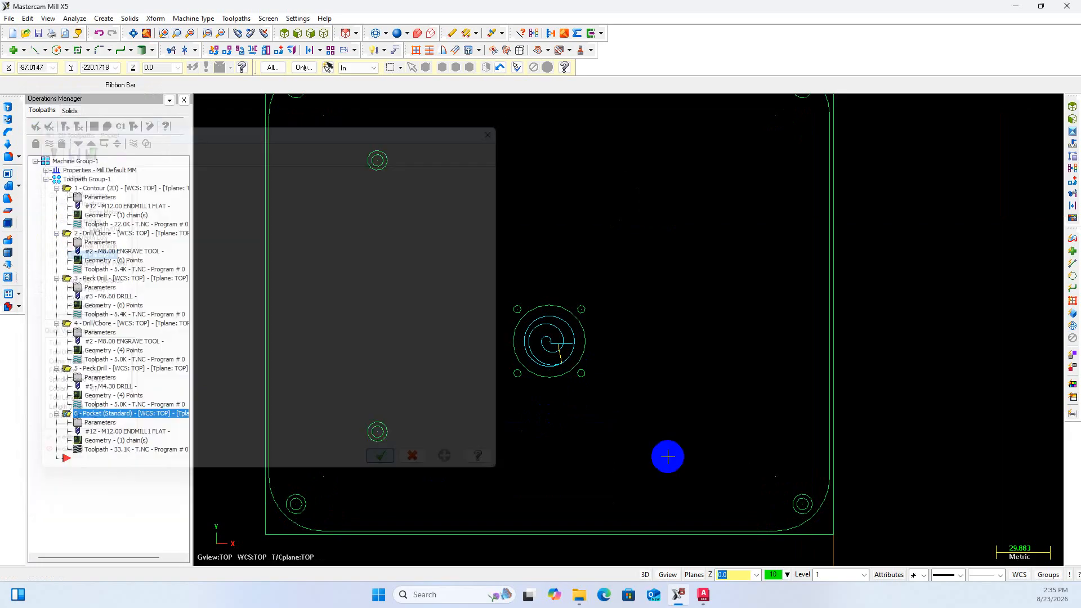
{"action": "scroll", "coordinate": [707, 434], "scroll_direction": "down", "scroll_amount": 2}
{"action": "scroll", "coordinate": [707, 434], "scroll_direction": "up", "scroll_amount": 1}
{"action": "scroll", "coordinate": [700, 443], "scroll_direction": "down", "scroll_amount": 1}
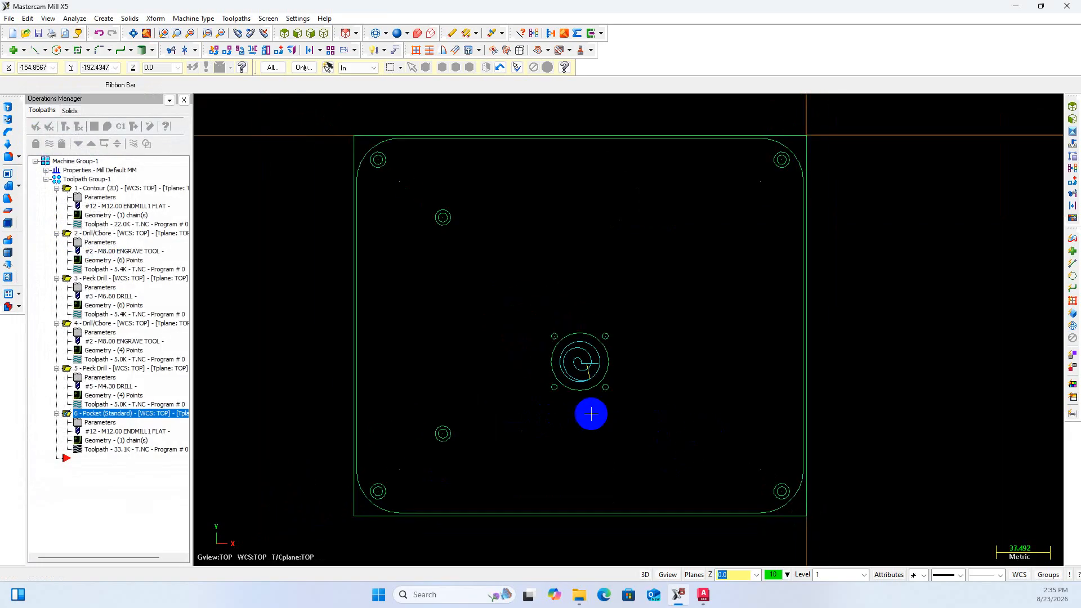
{"action": "scroll", "coordinate": [552, 363], "scroll_direction": "up", "scroll_amount": 1}
{"action": "scroll", "coordinate": [552, 363], "scroll_direction": "down", "scroll_amount": 1}
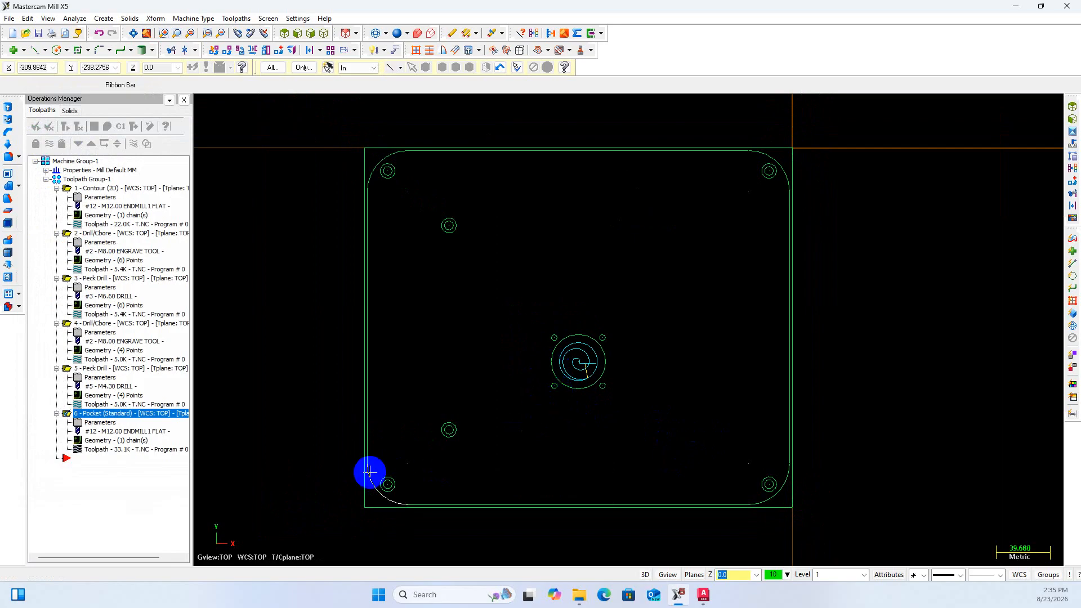
{"action": "scroll", "coordinate": [385, 485], "scroll_direction": "up", "scroll_amount": 3}
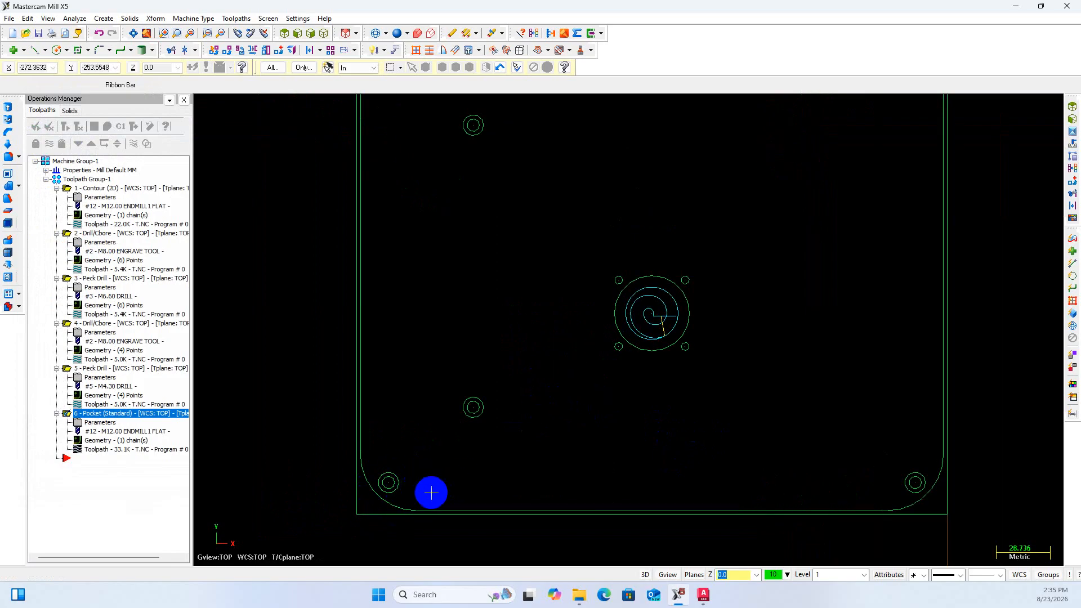
Switch to AutoCAD and examine the TOP PLATE drawing's plan and side views for the counterbored holes
{"action": "left_click", "coordinate": [701, 595]}
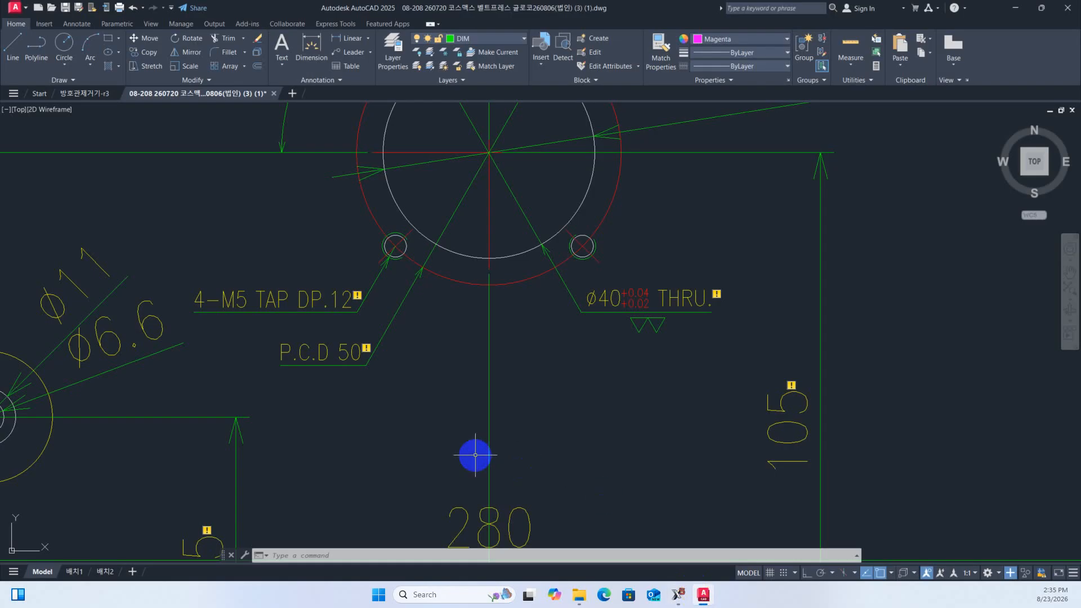
{"action": "scroll", "coordinate": [529, 449], "scroll_direction": "down", "scroll_amount": 6}
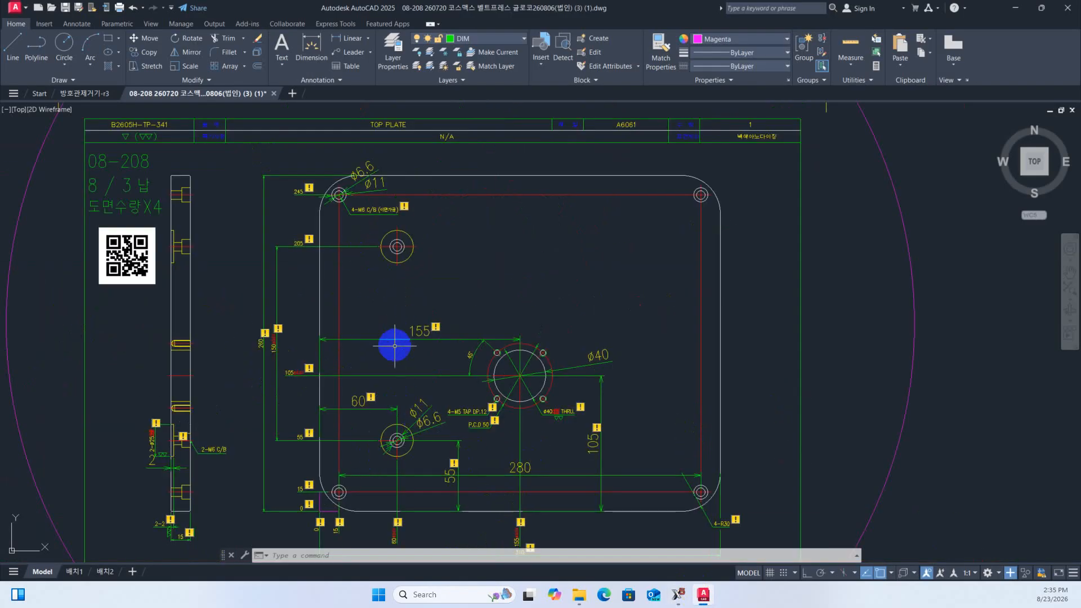
{"action": "scroll", "coordinate": [321, 463], "scroll_direction": "down", "scroll_amount": 2}
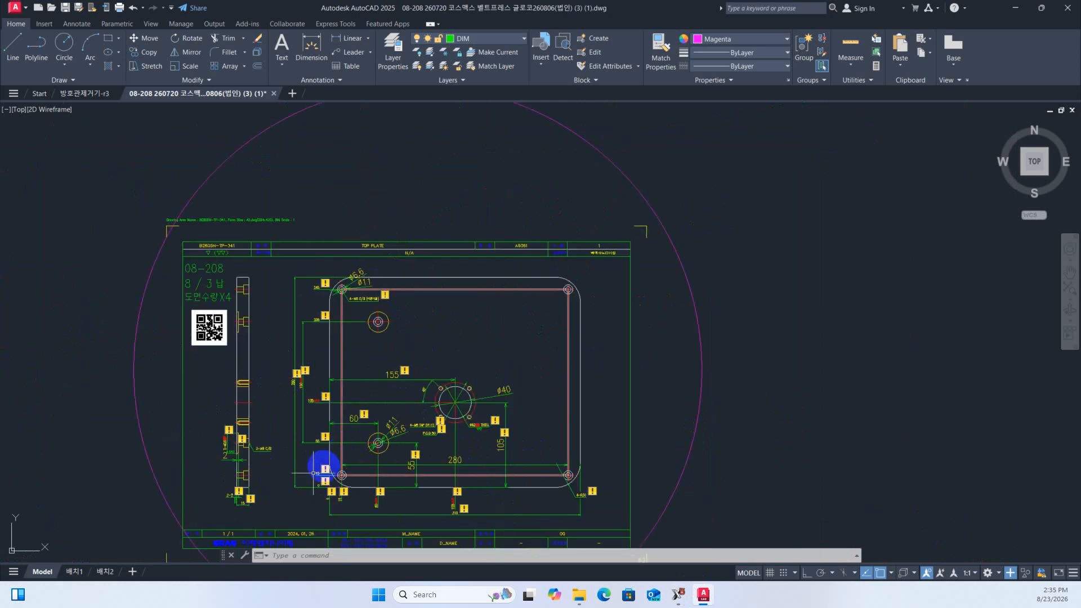
{"action": "scroll", "coordinate": [230, 478], "scroll_direction": "up", "scroll_amount": 6}
{"action": "scroll", "coordinate": [231, 478], "scroll_direction": "up", "scroll_amount": 1}
{"action": "scroll", "coordinate": [306, 481], "scroll_direction": "down", "scroll_amount": 4}
{"action": "scroll", "coordinate": [311, 499], "scroll_direction": "up", "scroll_amount": 4}
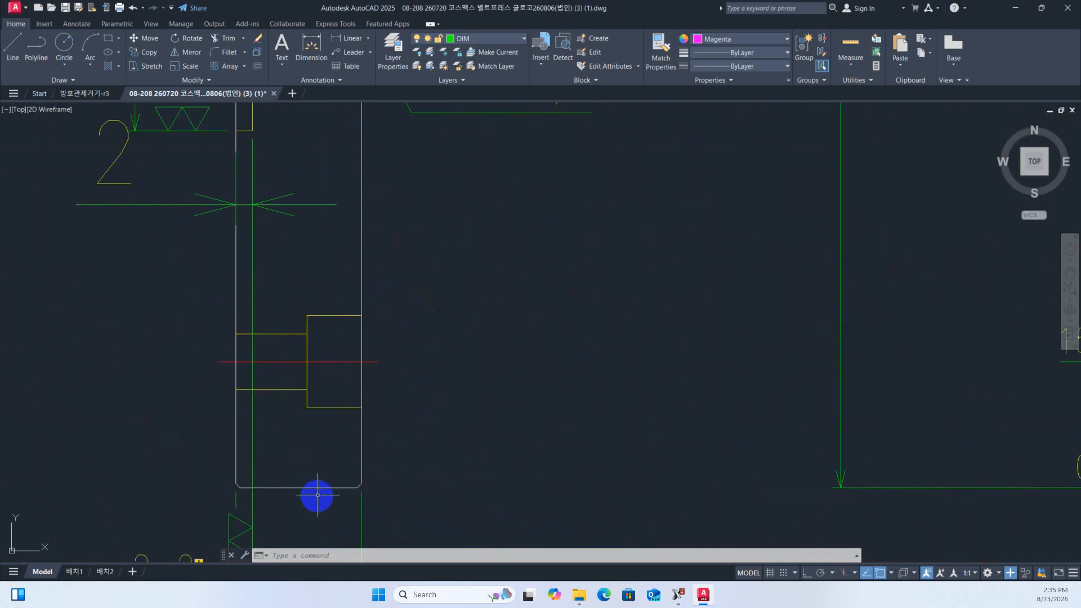
{"action": "scroll", "coordinate": [316, 497], "scroll_direction": "down", "scroll_amount": 4}
{"action": "scroll", "coordinate": [317, 496], "scroll_direction": "down", "scroll_amount": 2}
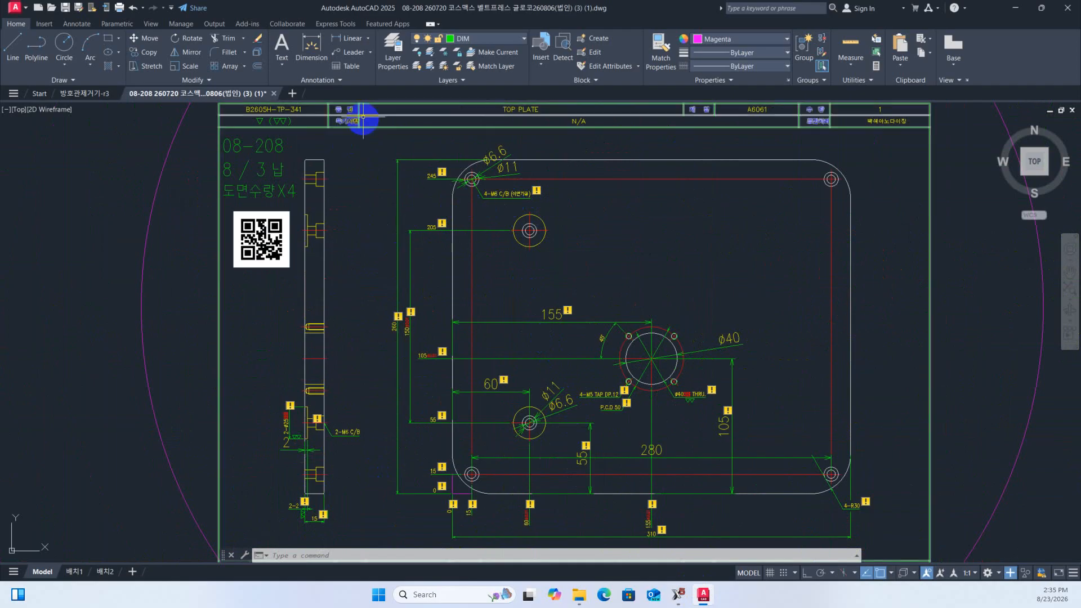
Add a linear dimension for the depth of the lowest counterbore in the plate's side view
{"action": "left_click", "coordinate": [352, 47]}
{"action": "scroll", "coordinate": [315, 462], "scroll_direction": "up", "scroll_amount": 5}
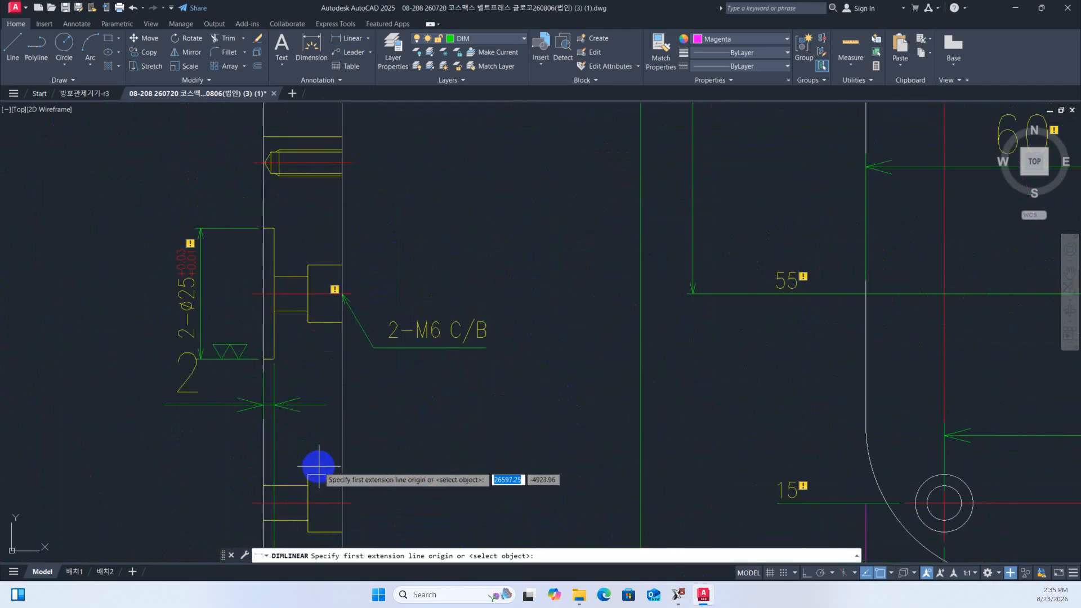
{"action": "left_click", "coordinate": [309, 475]}
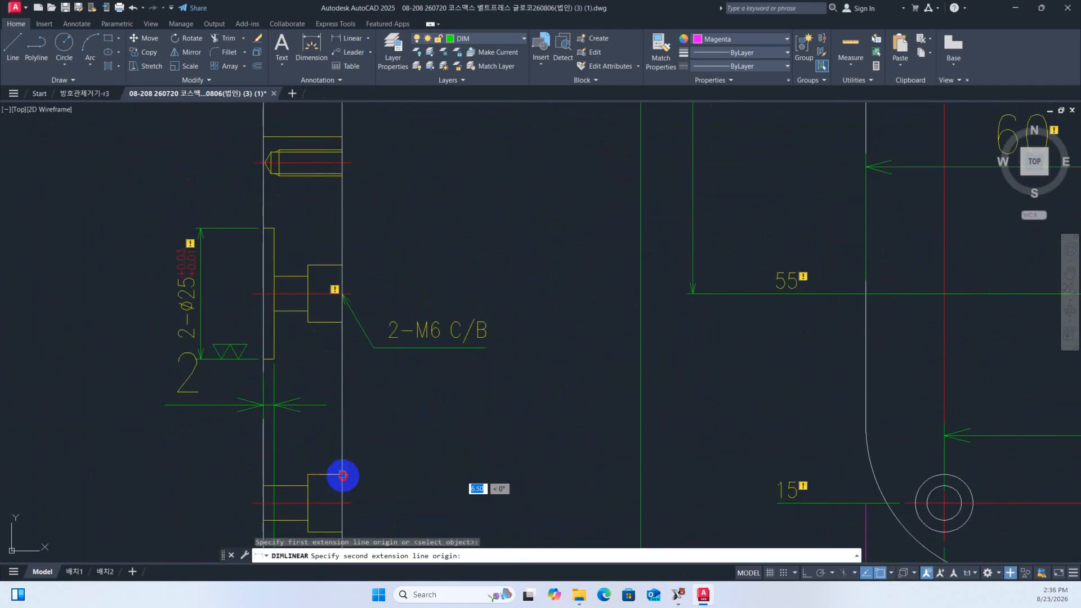
{"action": "left_click", "coordinate": [343, 478]}
{"action": "left_click", "coordinate": [405, 441]}
{"action": "scroll", "coordinate": [410, 441], "scroll_direction": "down", "scroll_amount": 8}
{"action": "scroll", "coordinate": [410, 441], "scroll_direction": "up", "scroll_amount": 6}
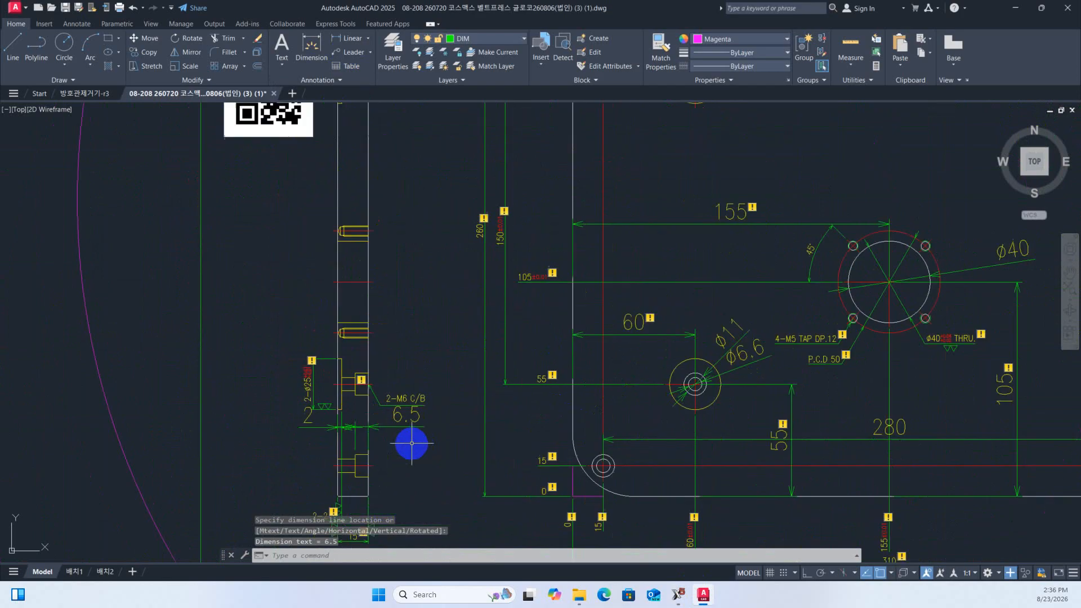
Switch to Mastercam and start a contour toolpath on the outer circles of the six counterbored holes
{"action": "left_click", "coordinate": [678, 594]}
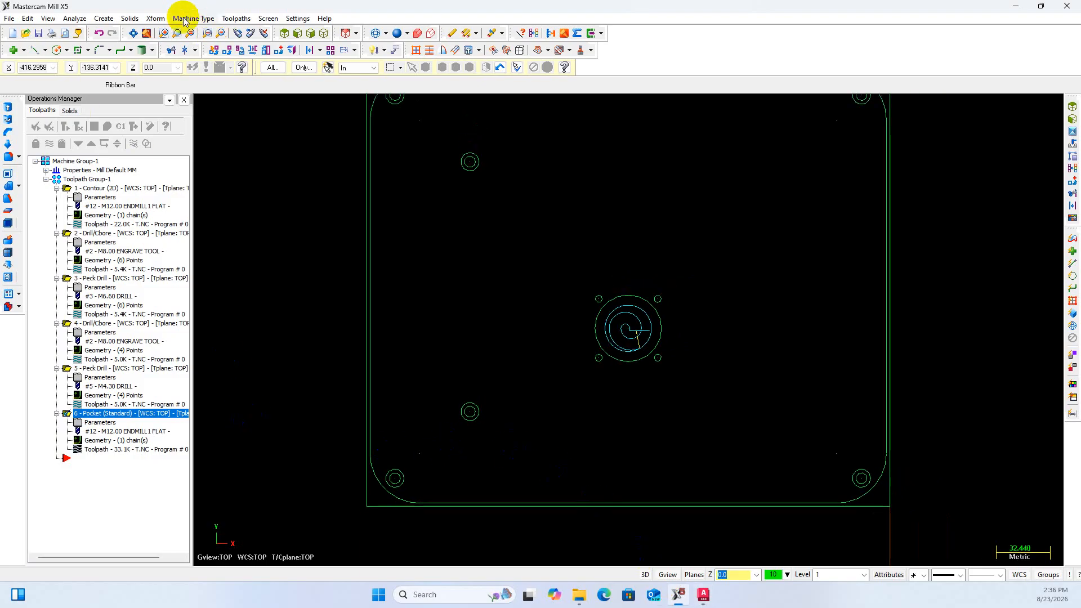
{"action": "left_click", "coordinate": [232, 19]}
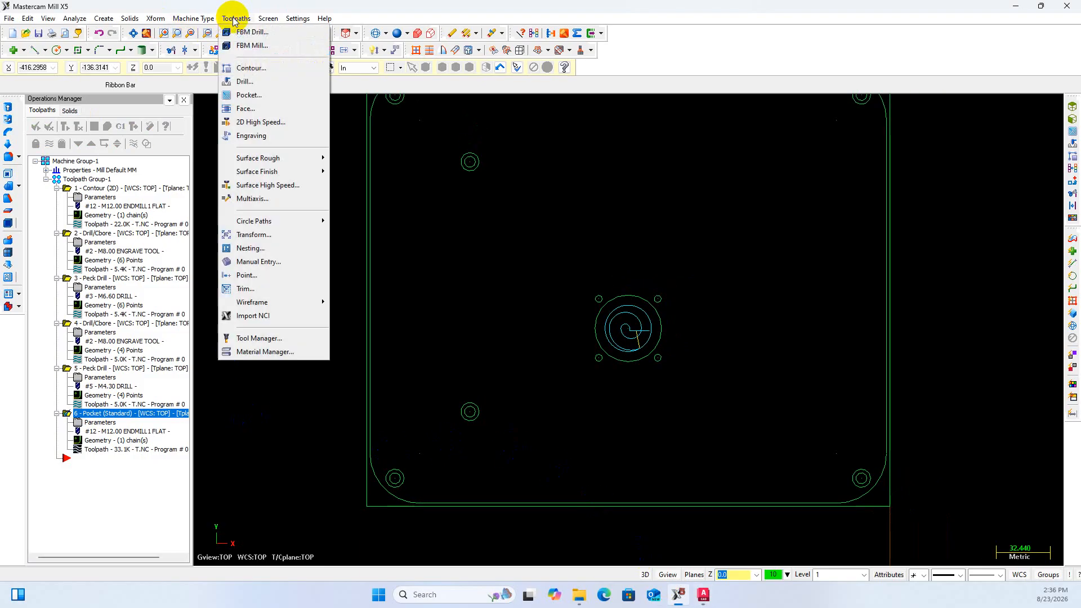
{"action": "left_click", "coordinate": [242, 67]}
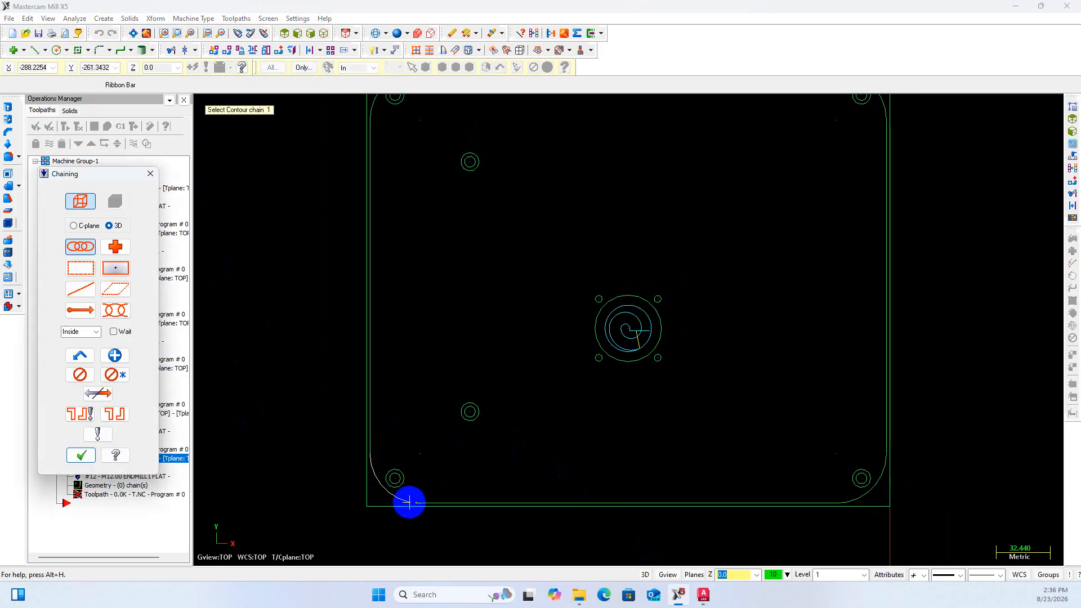
{"action": "scroll", "coordinate": [411, 501], "scroll_direction": "down", "scroll_amount": 1}
{"action": "scroll", "coordinate": [406, 141], "scroll_direction": "up", "scroll_amount": 2}
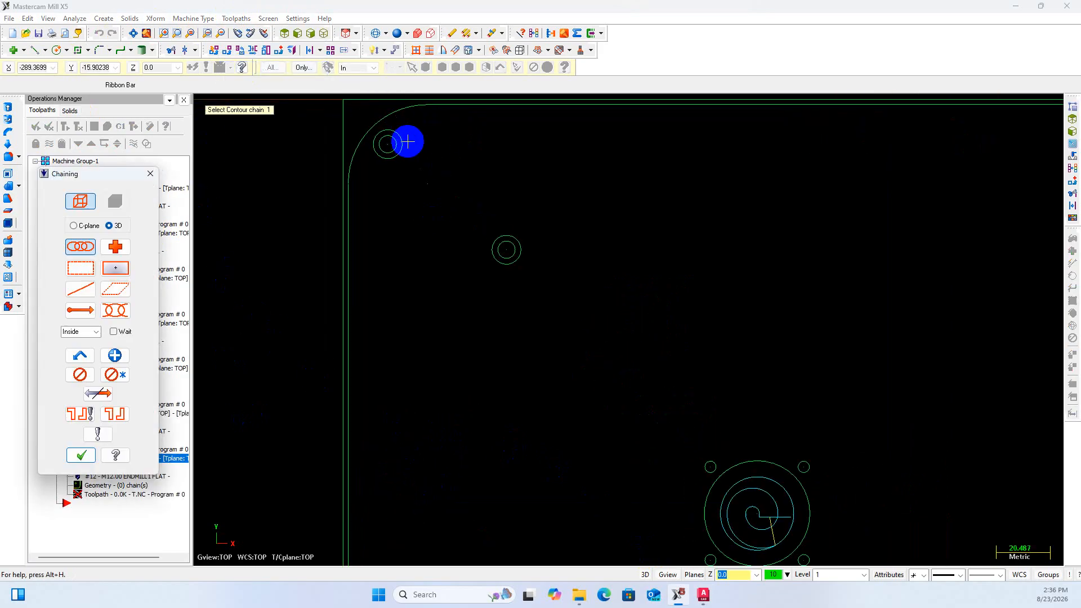
{"action": "left_click", "coordinate": [400, 136]}
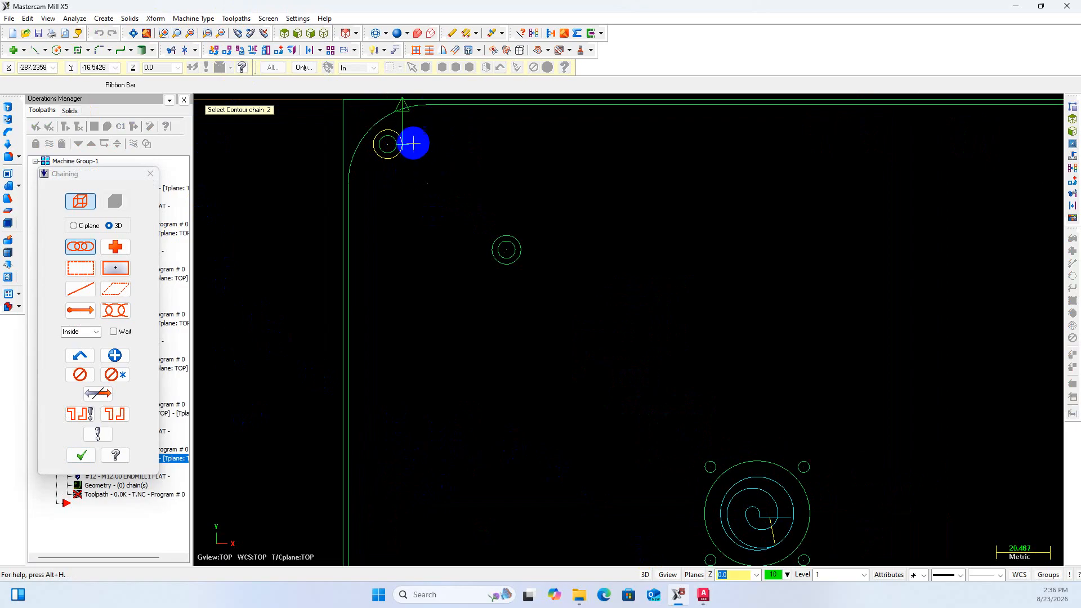
{"action": "scroll", "coordinate": [403, 143], "scroll_direction": "down", "scroll_amount": 1}
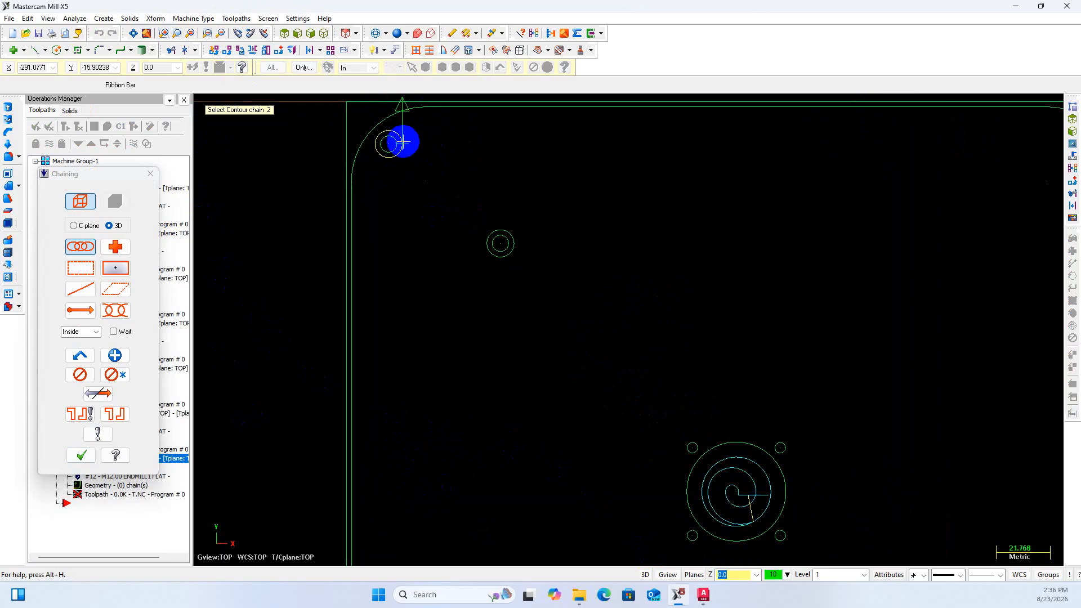
{"action": "scroll", "coordinate": [403, 142], "scroll_direction": "down", "scroll_amount": 5}
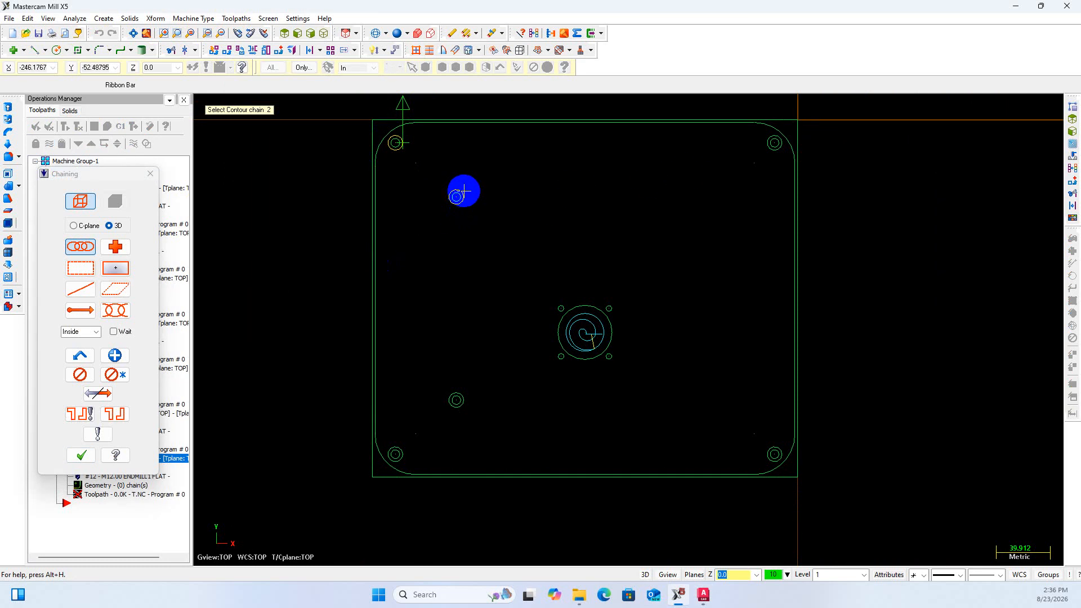
{"action": "left_click", "coordinate": [120, 413]}
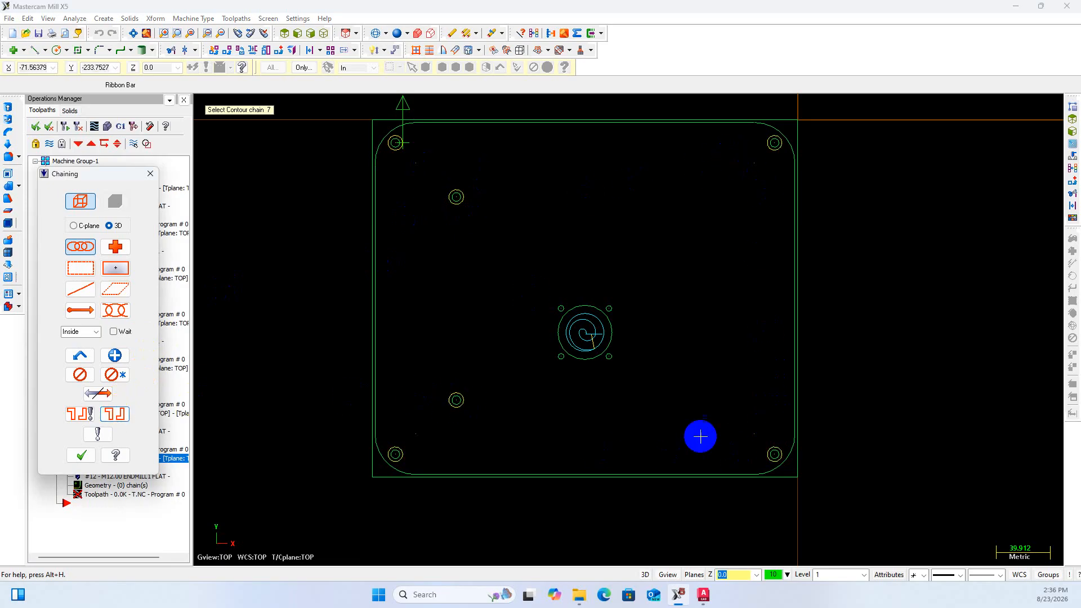
{"action": "left_click", "coordinate": [82, 455]}
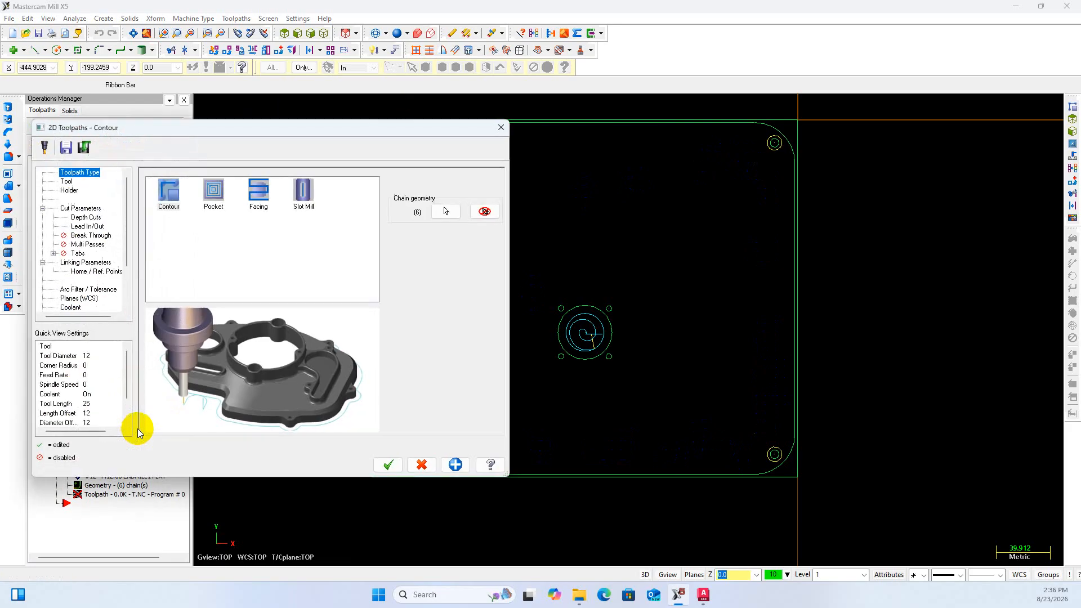
Create a new flat end mill with a 6 mm diameter and set its tool and head numbers to 16
{"action": "left_click", "coordinate": [69, 181]}
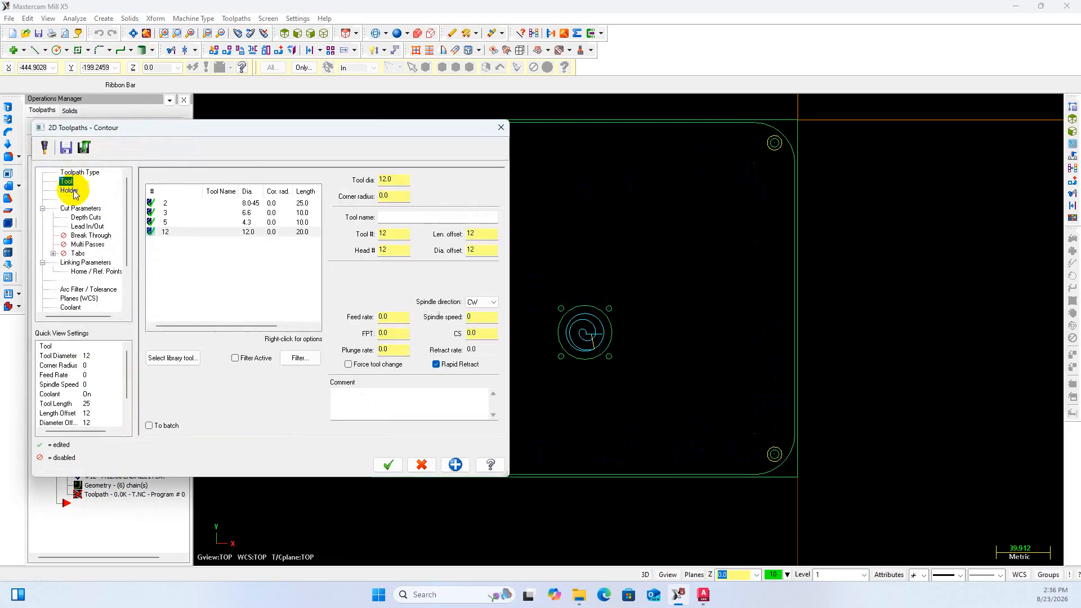
{"action": "right_click", "coordinate": [203, 262]}
{"action": "left_click", "coordinate": [231, 280]}
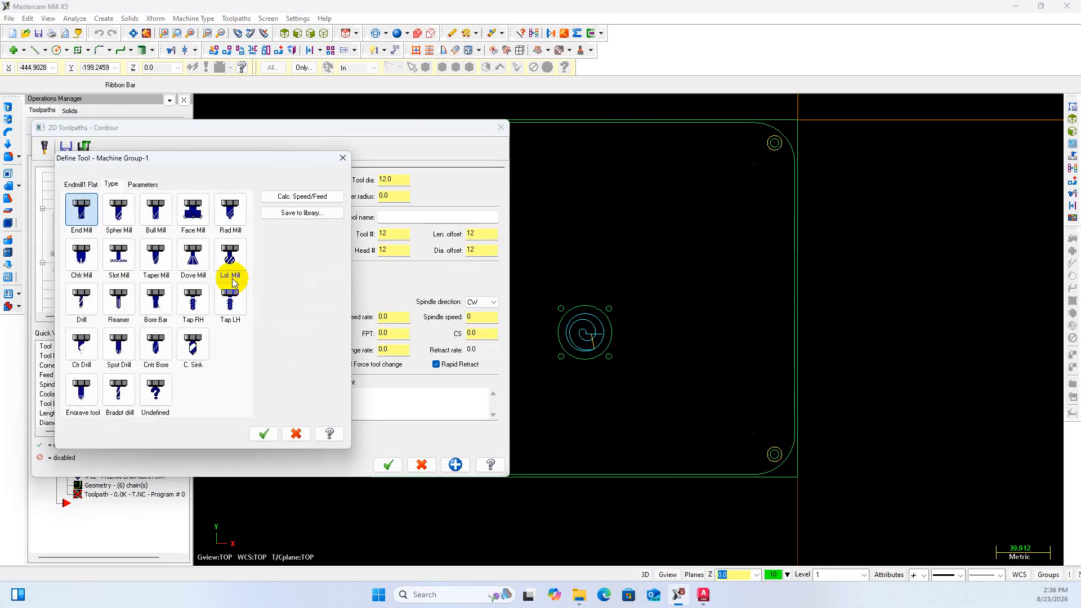
{"action": "left_click", "coordinate": [82, 213]}
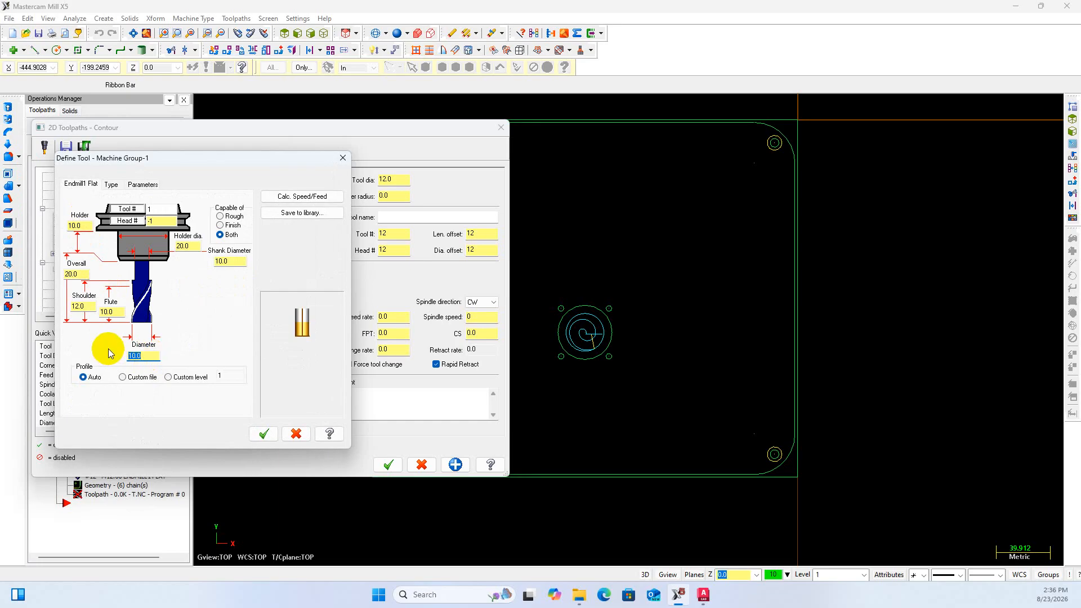
{"action": "left_click", "coordinate": [122, 231]}
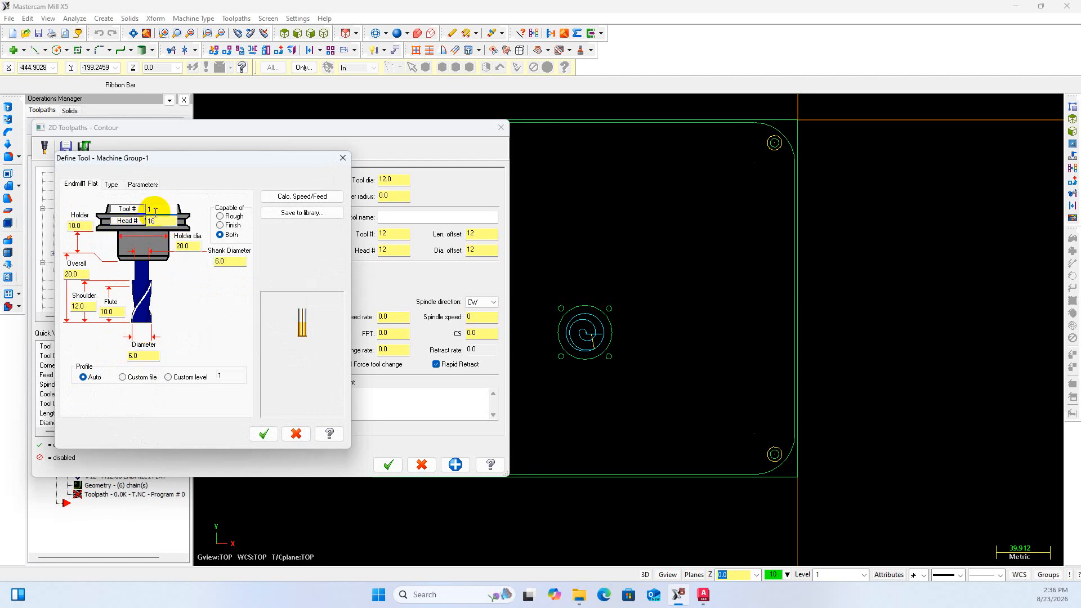
{"action": "left_click", "coordinate": [137, 212]}
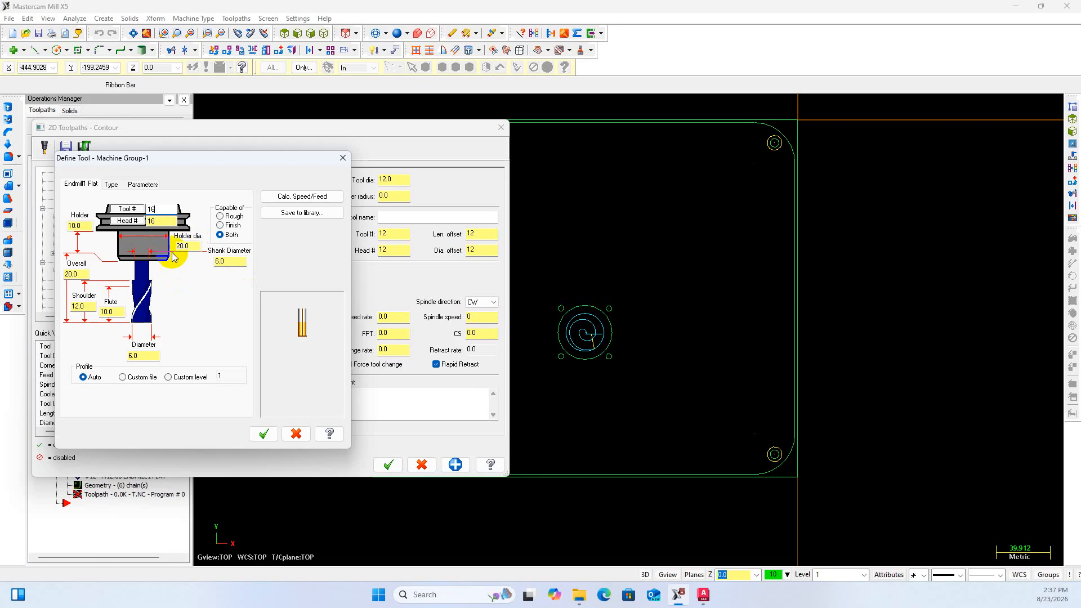
Set the new end mill's diameter and length offset numbers to 16 and accept the tool definition
{"action": "left_click", "coordinate": [143, 184]}
{"action": "left_click", "coordinate": [138, 254]}
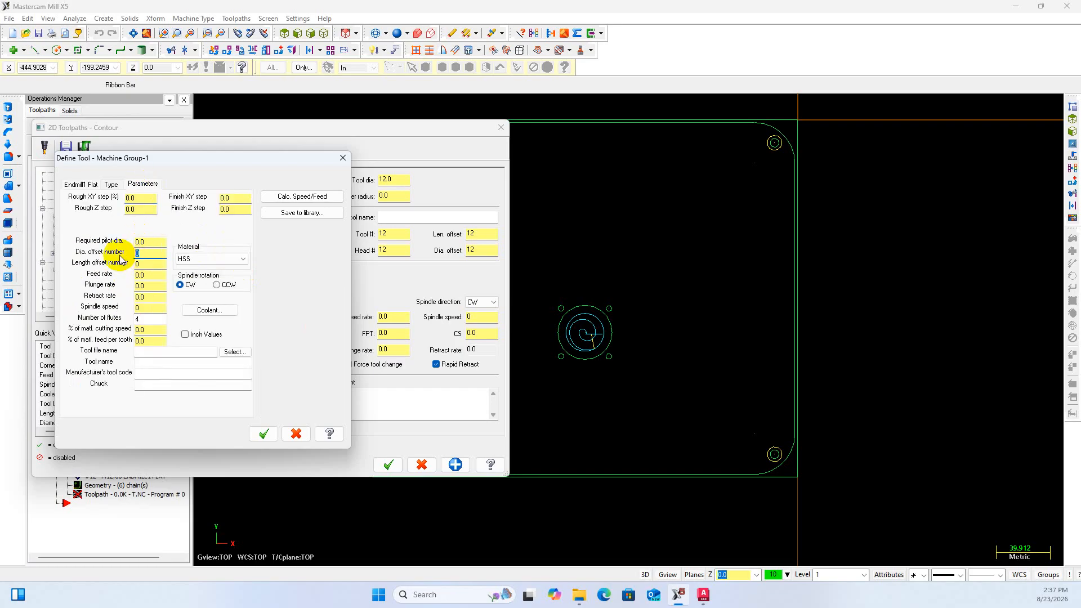
{"action": "type", "text": "16"}
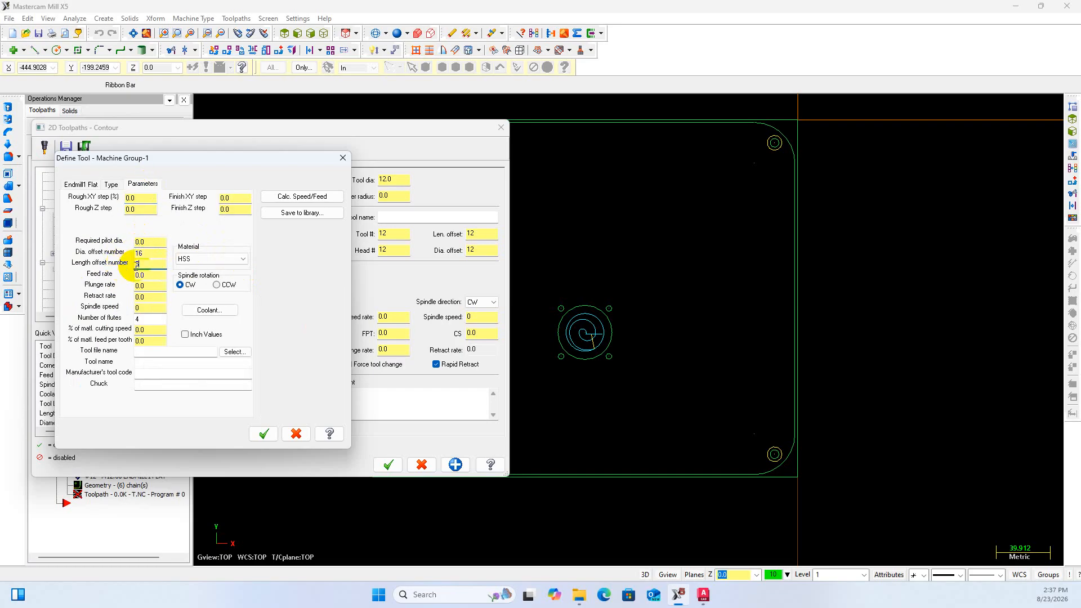
{"action": "left_click_drag", "start_coordinate": [137, 264], "coordinate": [119, 265]}
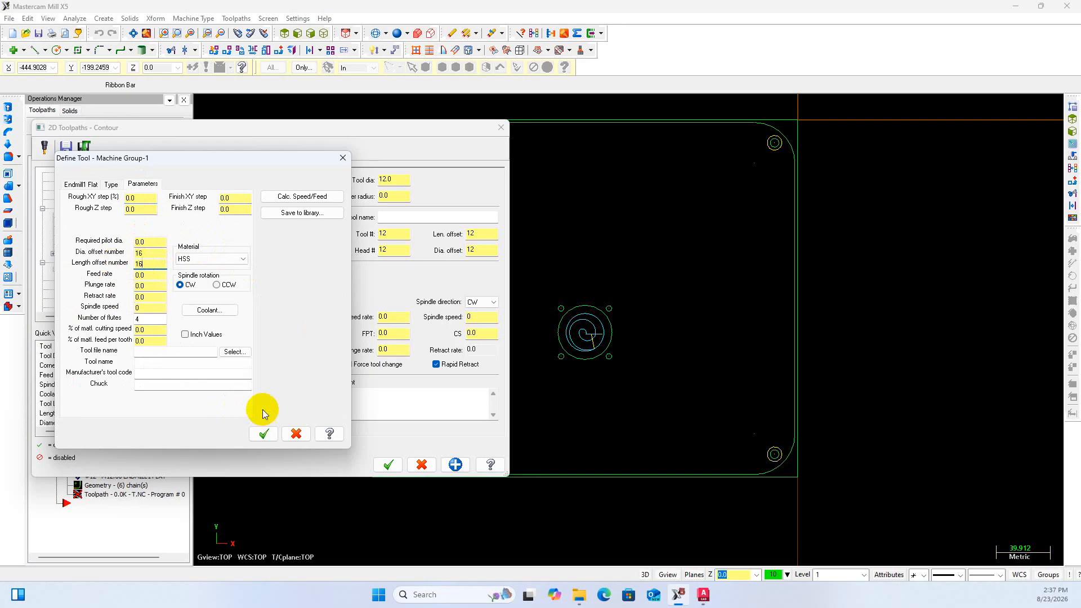
{"action": "left_click", "coordinate": [260, 433]}
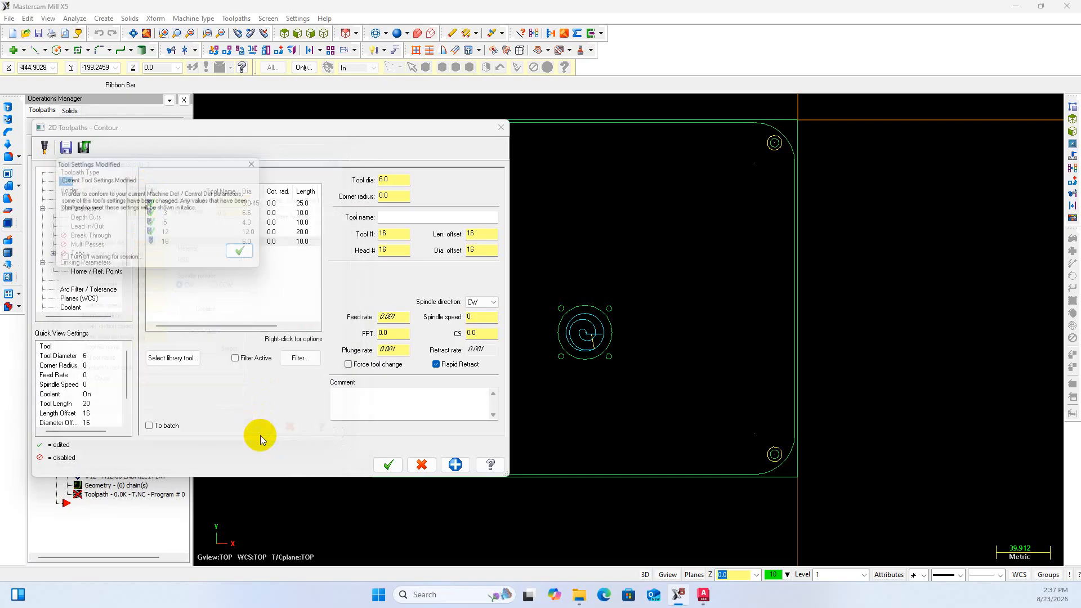
{"action": "left_click", "coordinate": [249, 252]}
Set the contour tool's spindle speed to 4000, feed rate to 500 and plunge rate to 1000
{"action": "left_click", "coordinate": [475, 317]}
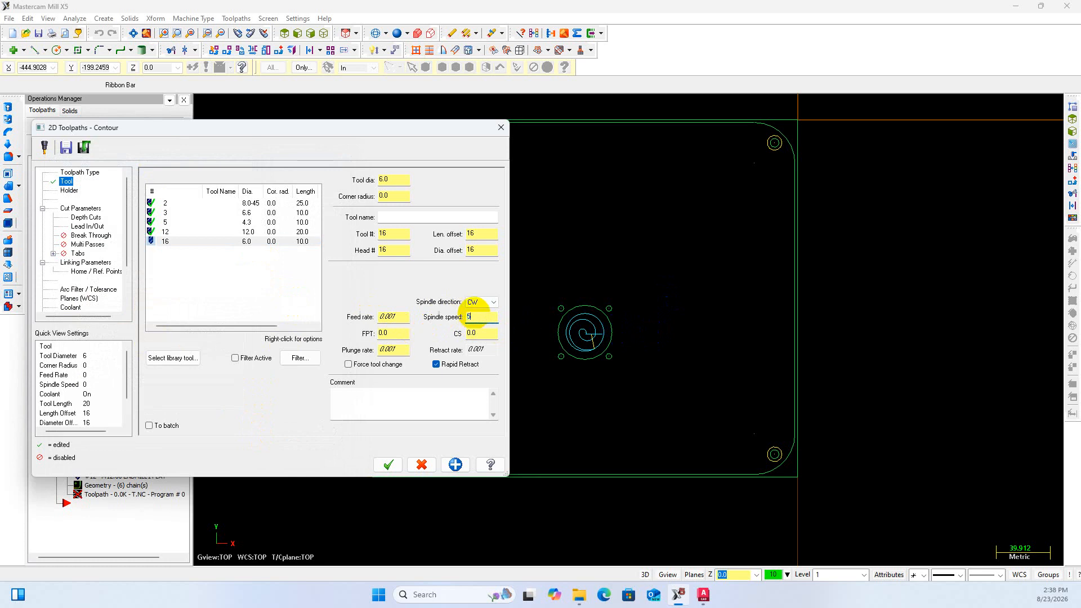
{"action": "type", "text": "5000"}
{"action": "left_click_drag", "start_coordinate": [497, 318], "coordinate": [444, 317]}
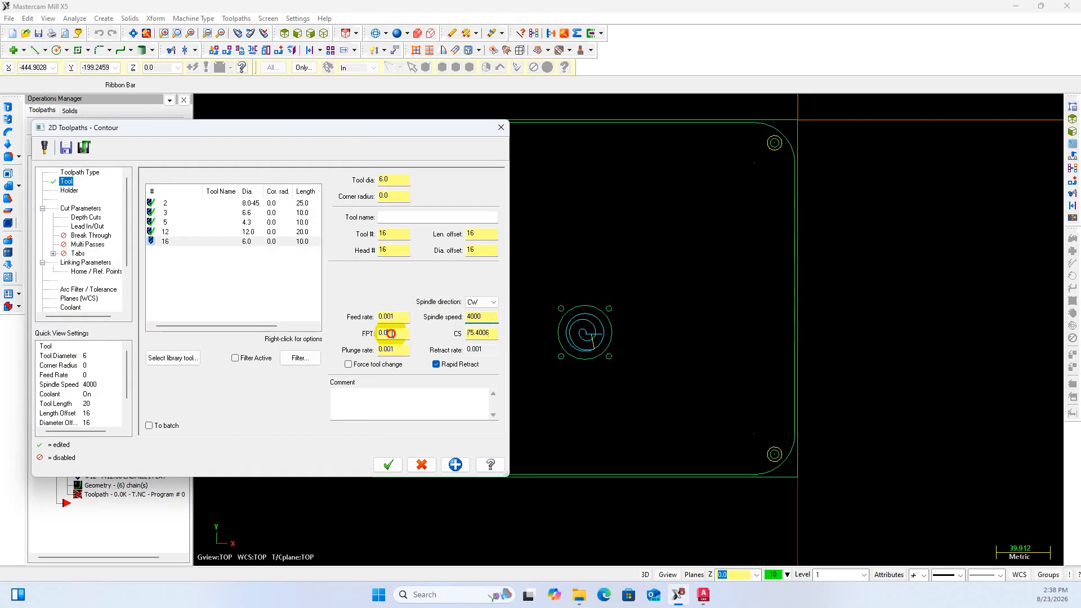
{"action": "type", "text": "3"}
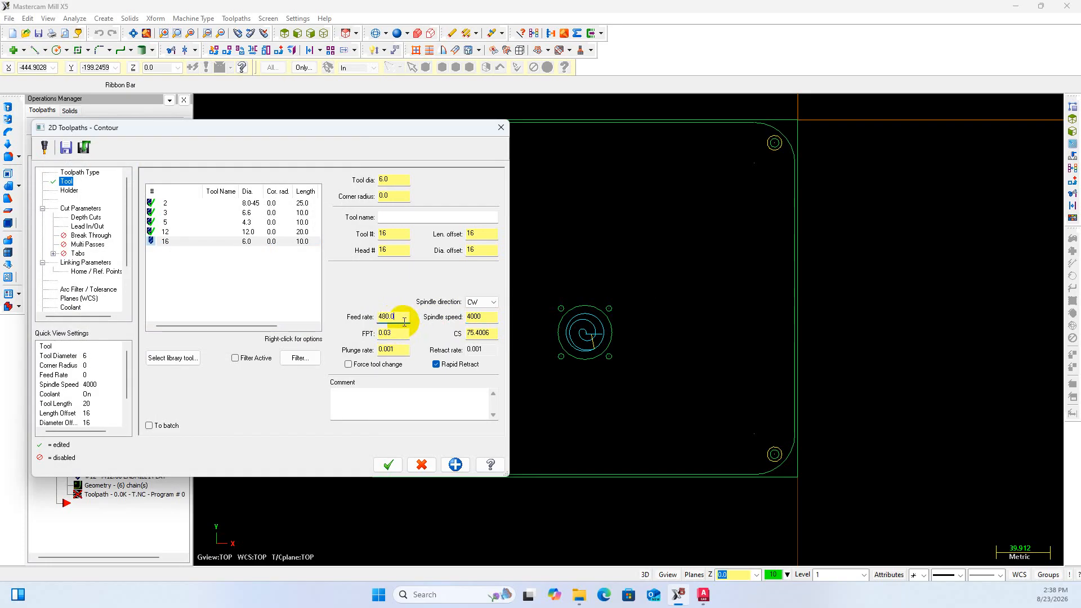
{"action": "left_click_drag", "start_coordinate": [404, 322], "coordinate": [367, 353]}
{"action": "type", "text": "500"}
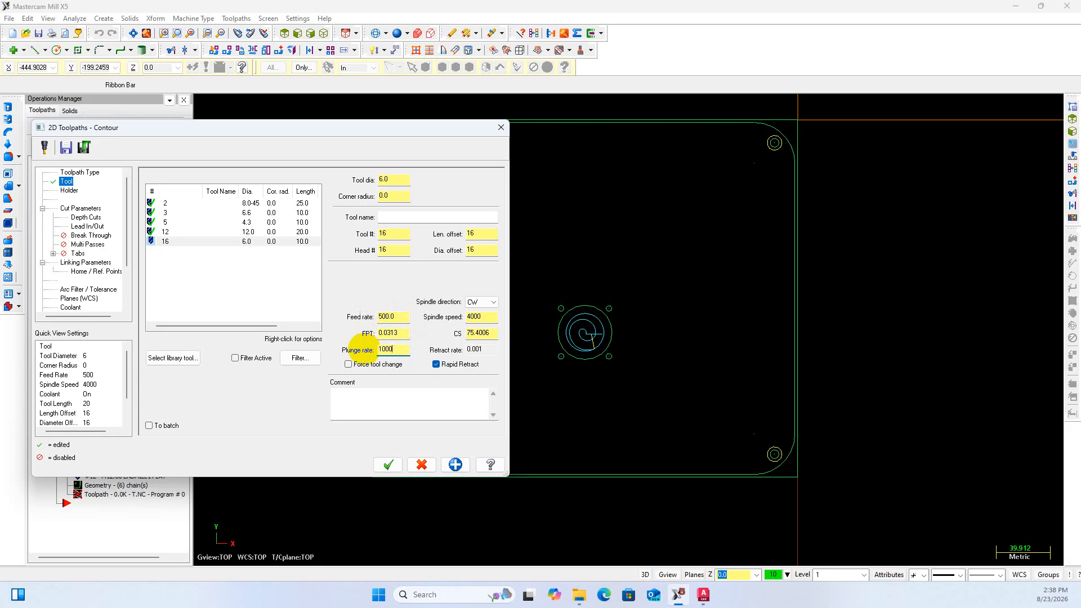
{"action": "type", "text": "1000"}
Set the contour type to Ramp in the cut parameters
{"action": "left_click", "coordinate": [80, 208]}
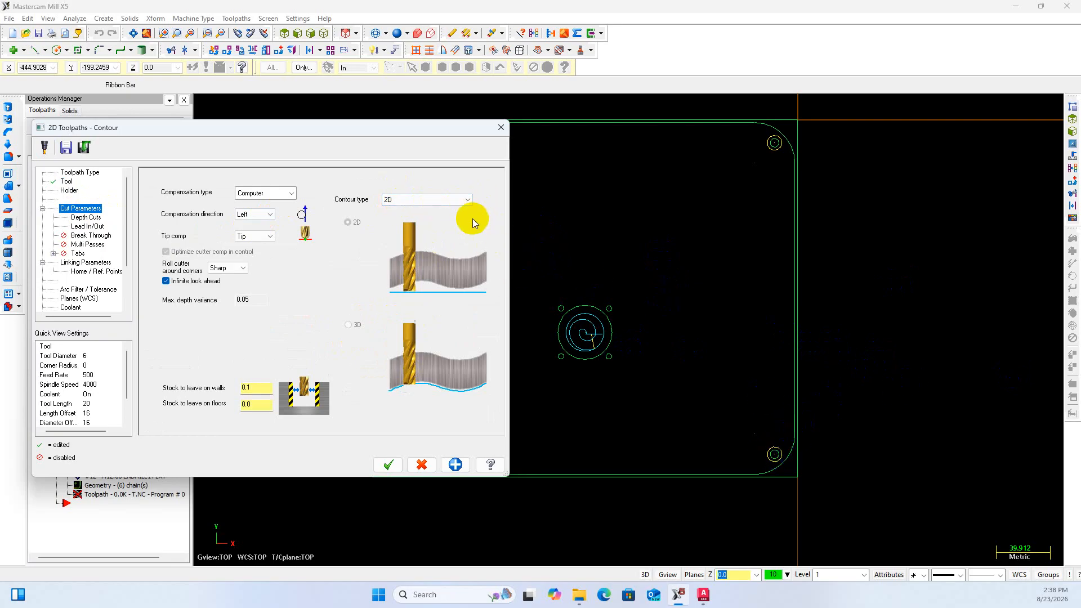
{"action": "left_click", "coordinate": [467, 200]}
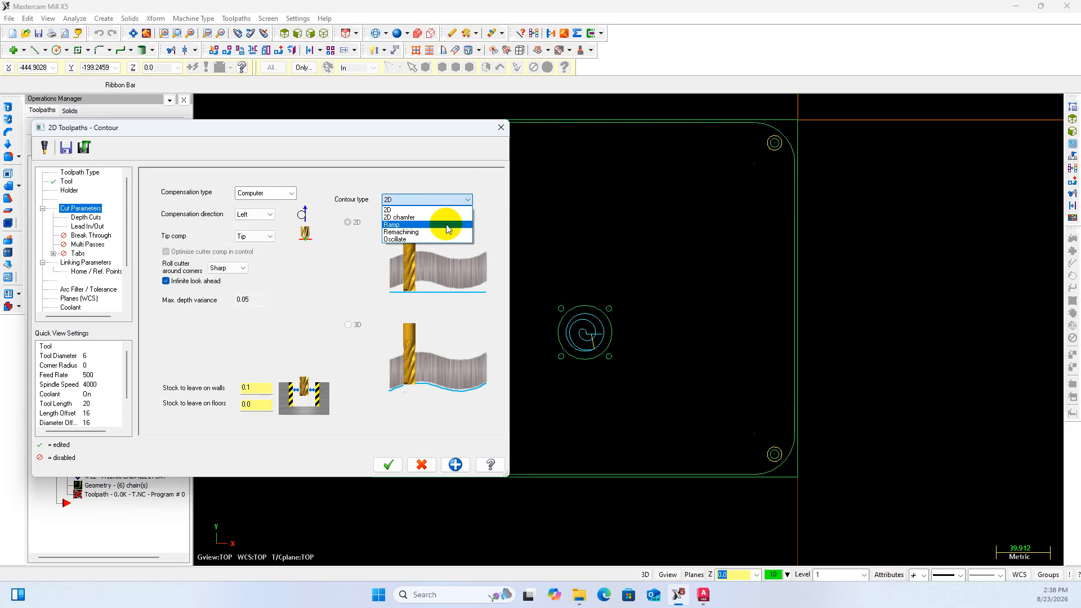
{"action": "left_click", "coordinate": [448, 226]}
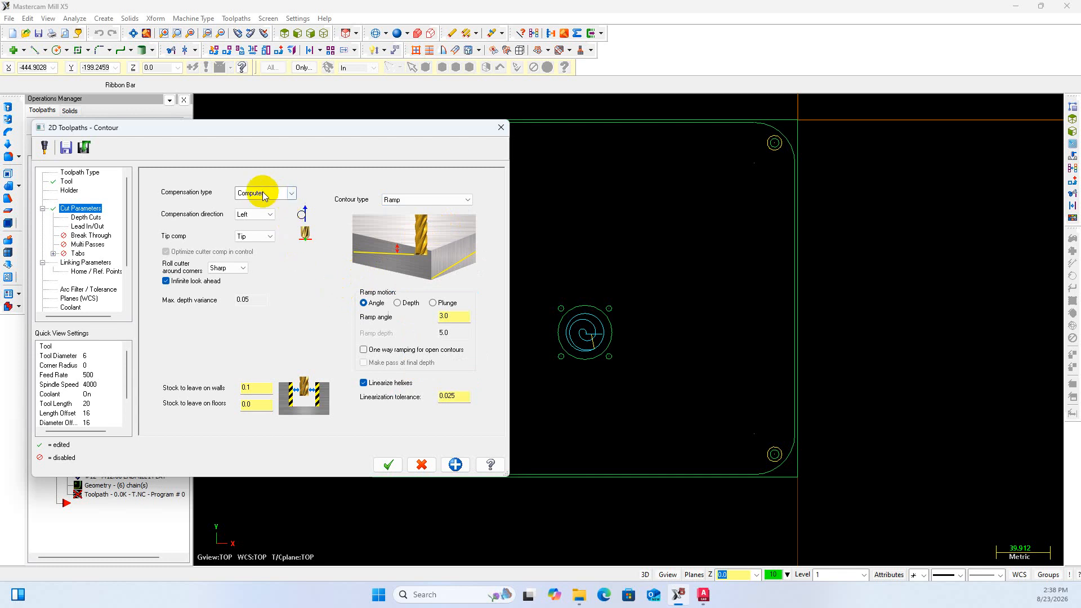
Set the cutter compensation type to Wear and the ramp angle to 0.7
{"action": "left_click", "coordinate": [291, 193]}
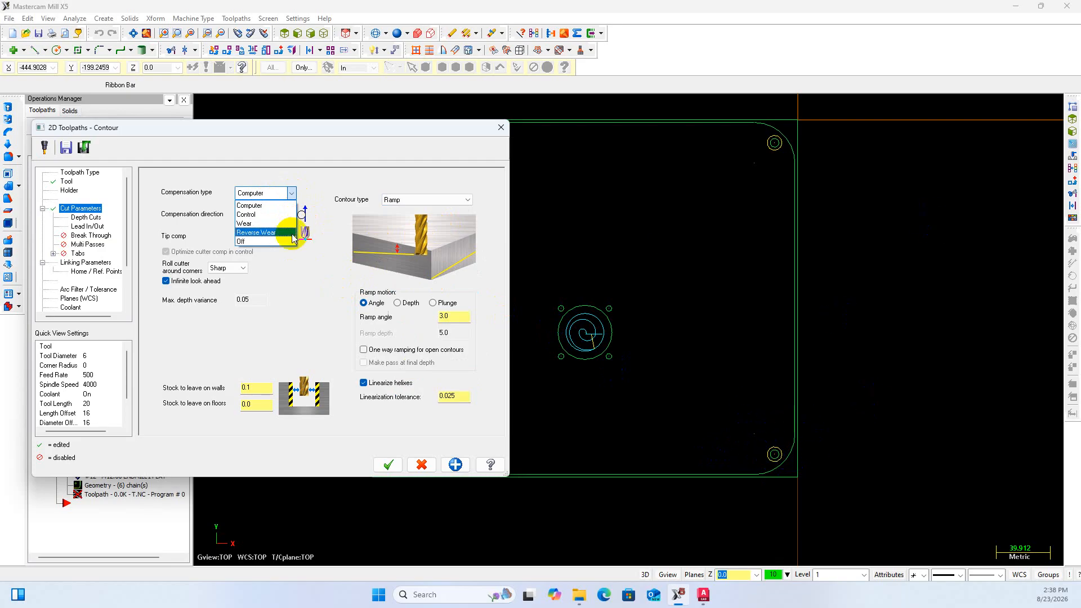
{"action": "left_click", "coordinate": [256, 223]}
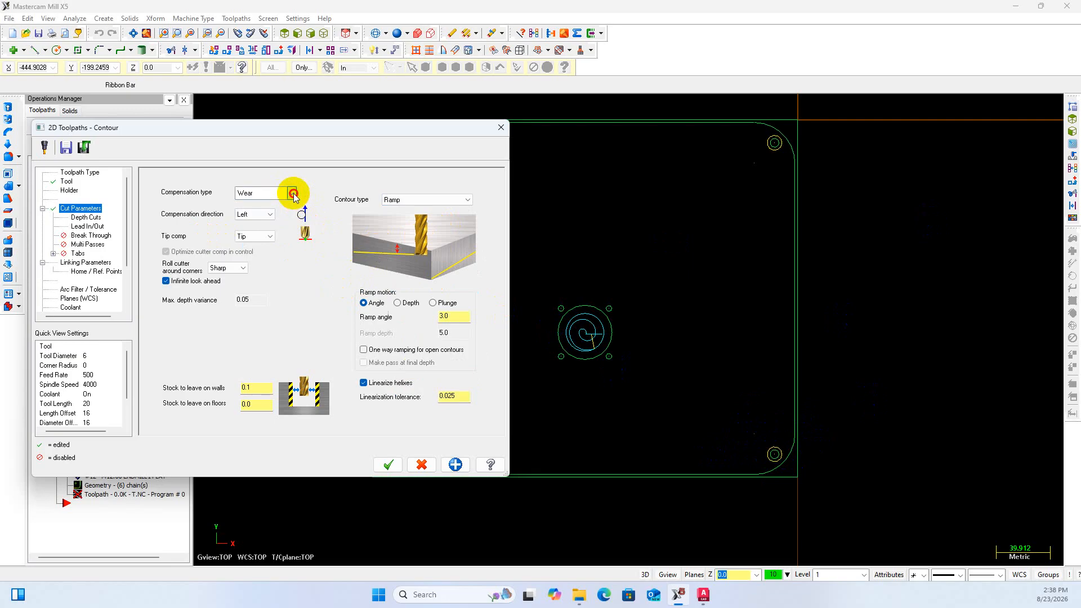
{"action": "left_click", "coordinate": [292, 194]}
{"action": "left_click", "coordinate": [275, 206]}
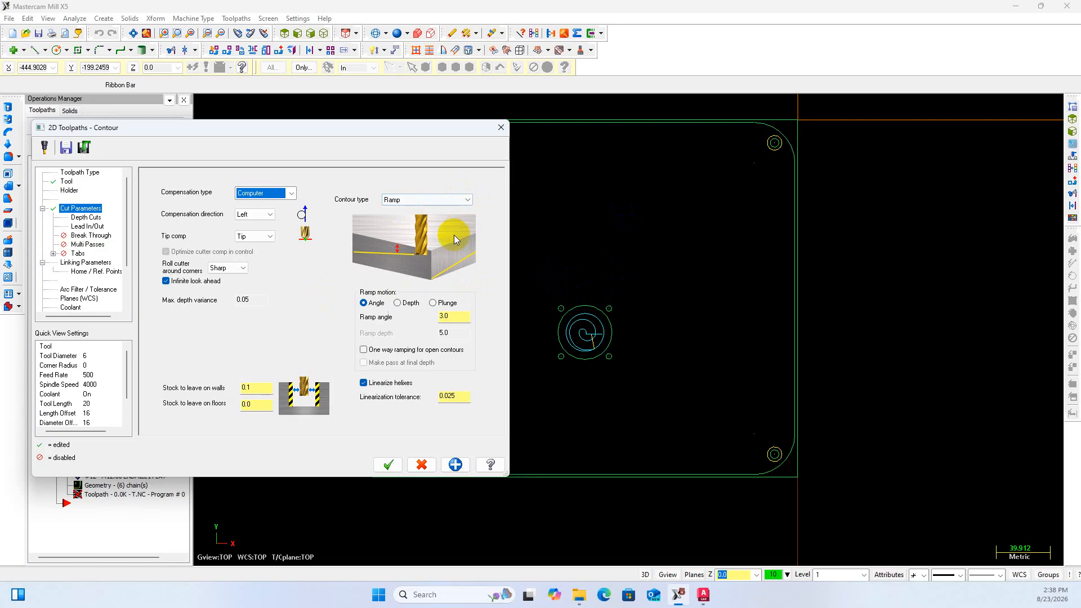
{"action": "left_click", "coordinate": [293, 196]}
{"action": "left_click", "coordinate": [279, 223]}
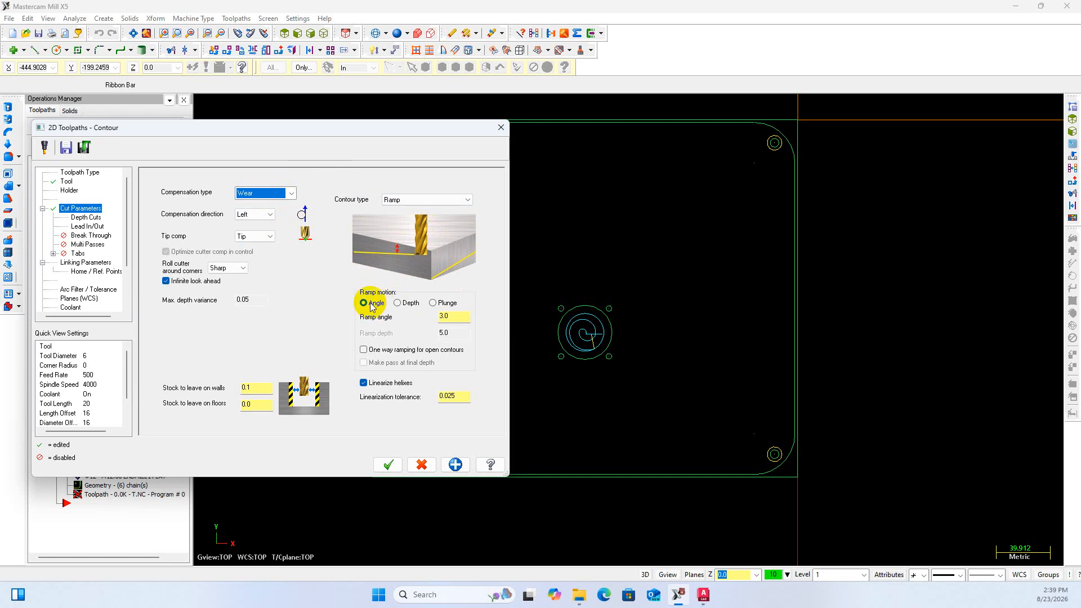
{"action": "double_click", "coordinate": [454, 319]}
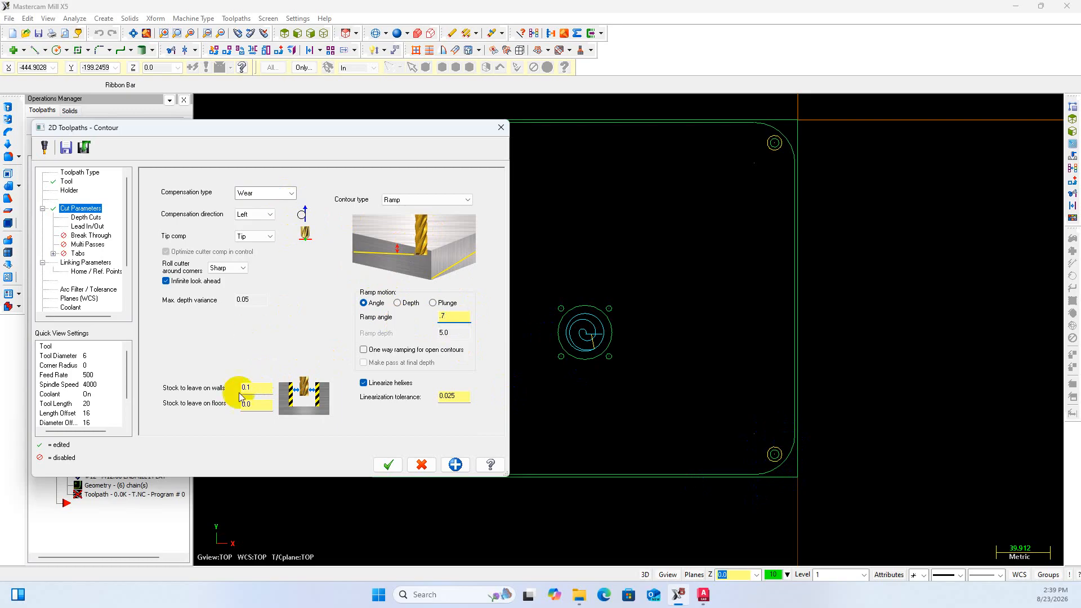
{"action": "double_click", "coordinate": [256, 388]}
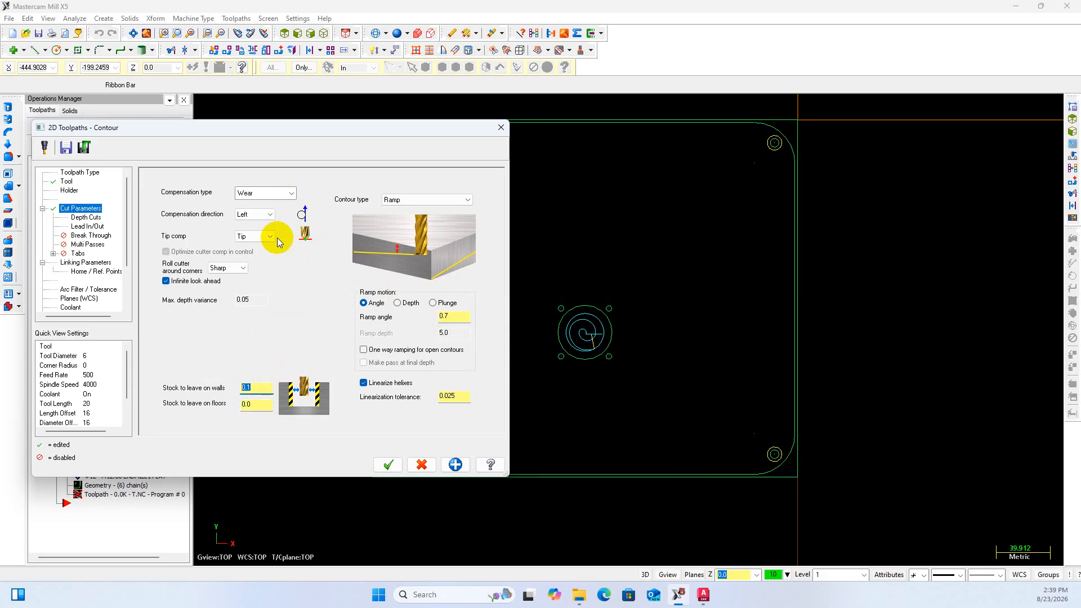
Set the lead-in's entry line length to 1.0 and its arc radius to 1
{"action": "left_click", "coordinate": [91, 219]}
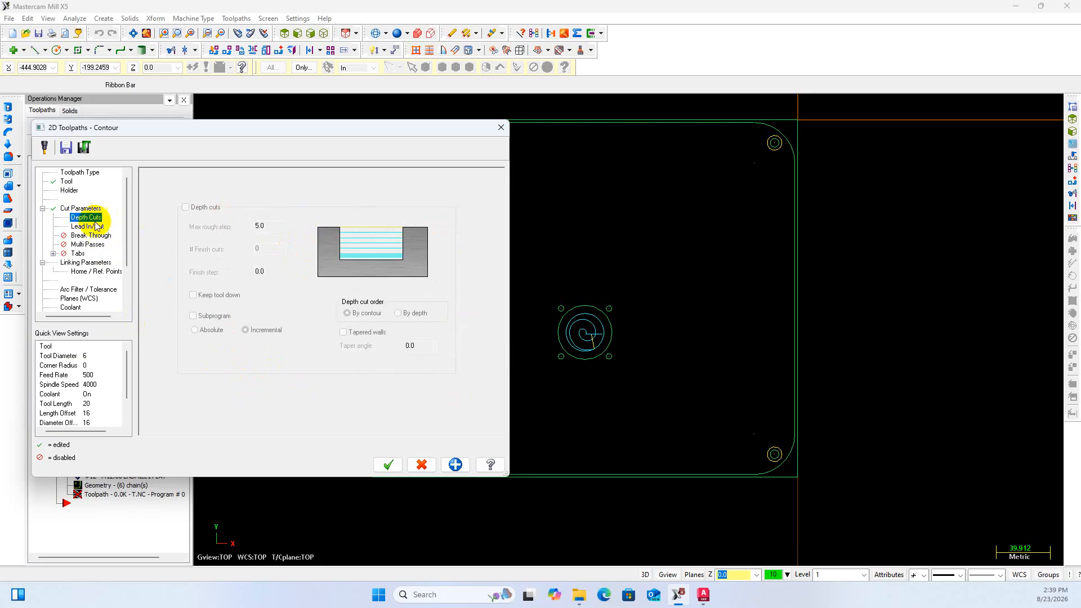
{"action": "left_click", "coordinate": [88, 230]}
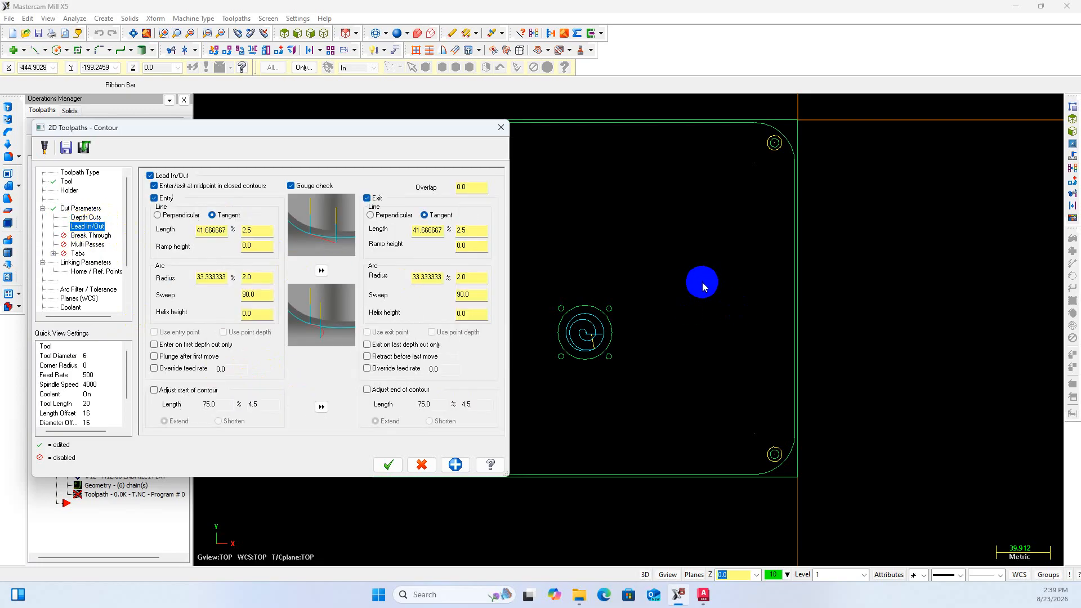
{"action": "type", "text": "1"}
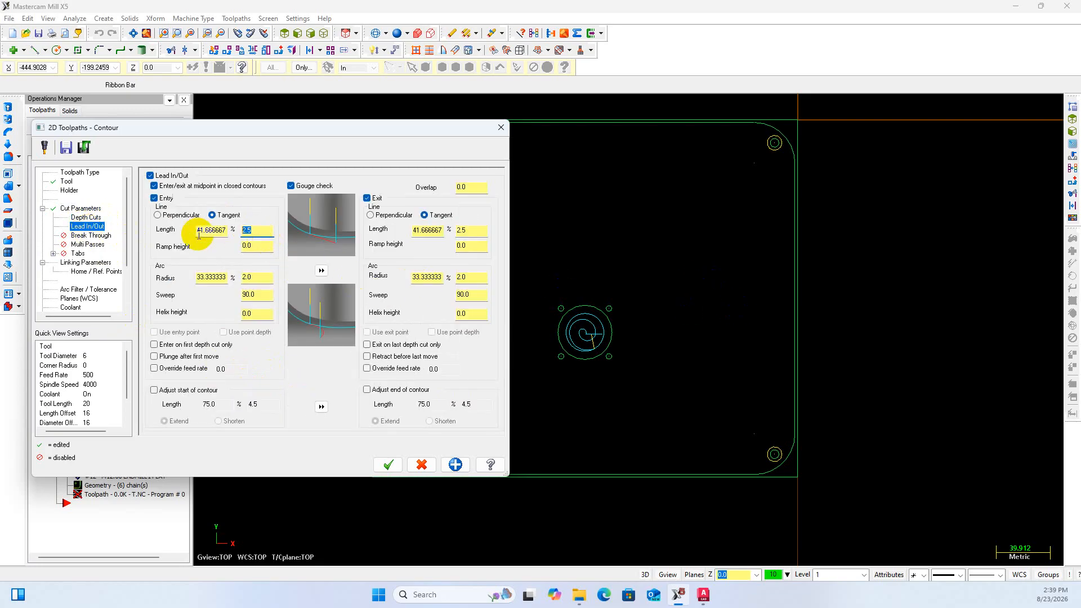
{"action": "double_click", "coordinate": [250, 278]}
{"action": "type", "text": "1"}
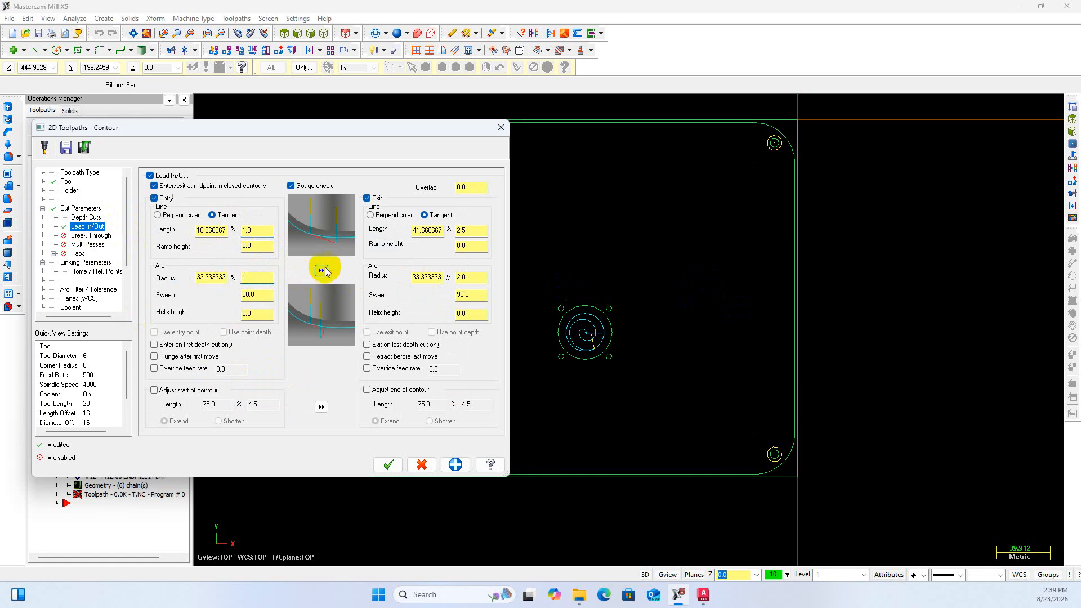
Set the ramp contour's depth to -6.6 in the linking parameters, check its coolant settings and generate the toolpath
{"action": "left_click", "coordinate": [83, 263]}
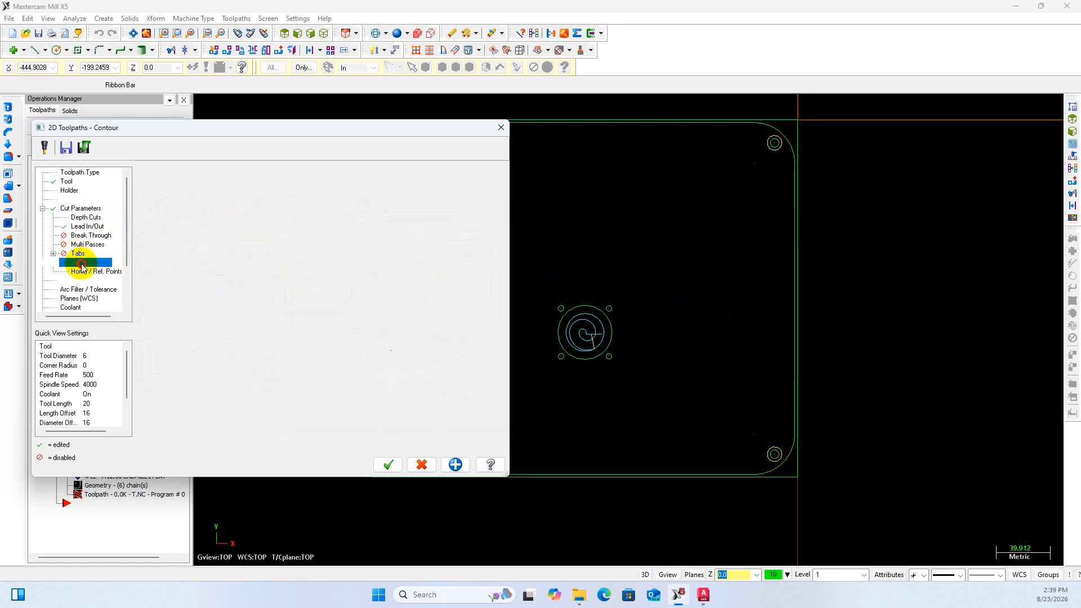
{"action": "double_click", "coordinate": [338, 397]}
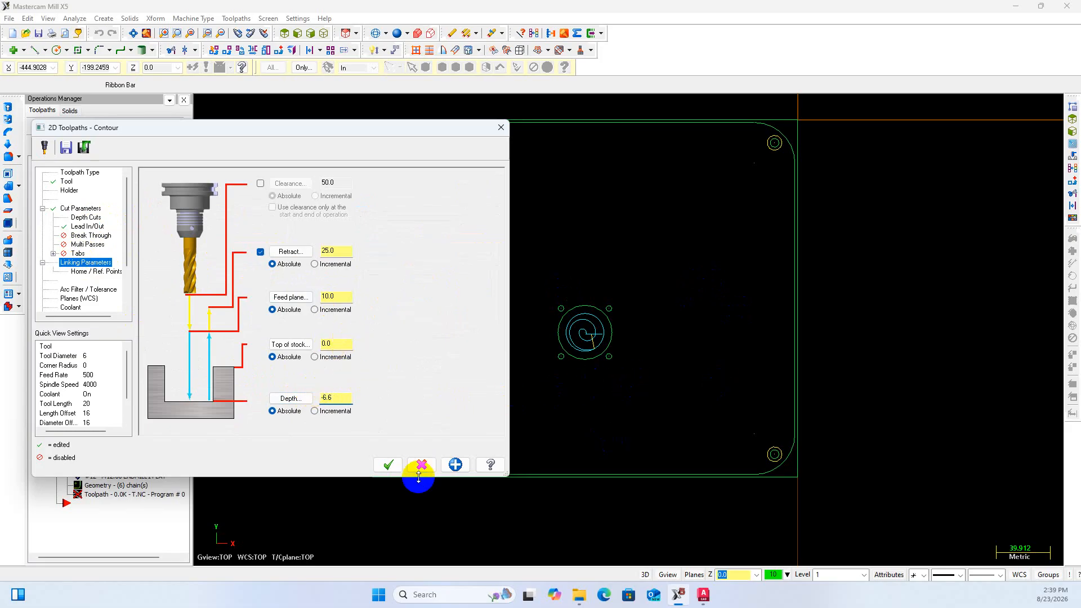
{"action": "left_click", "coordinate": [77, 309]}
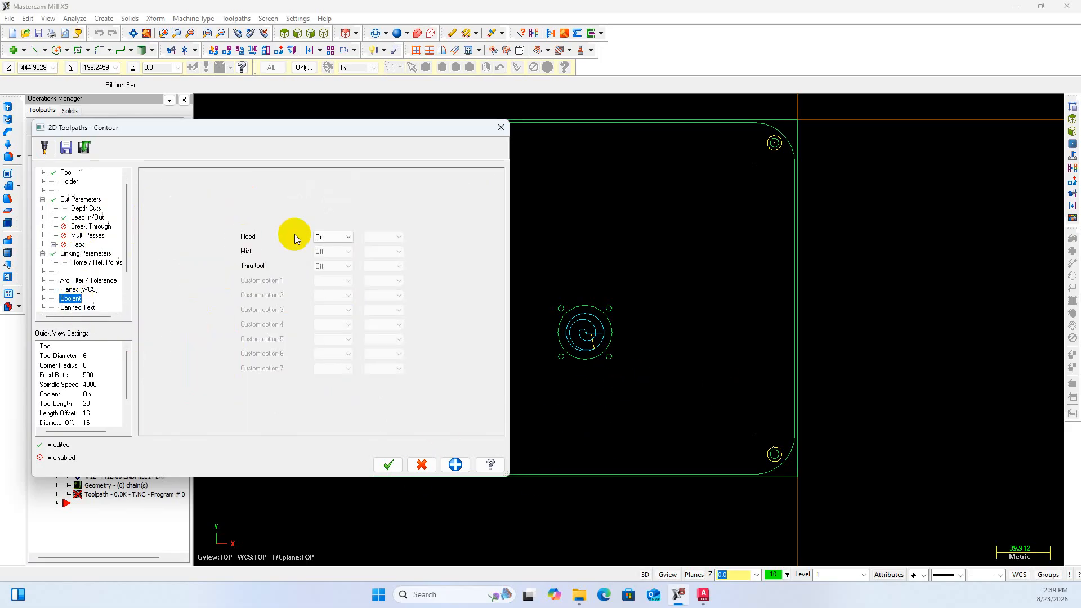
{"action": "left_click", "coordinate": [383, 459]}
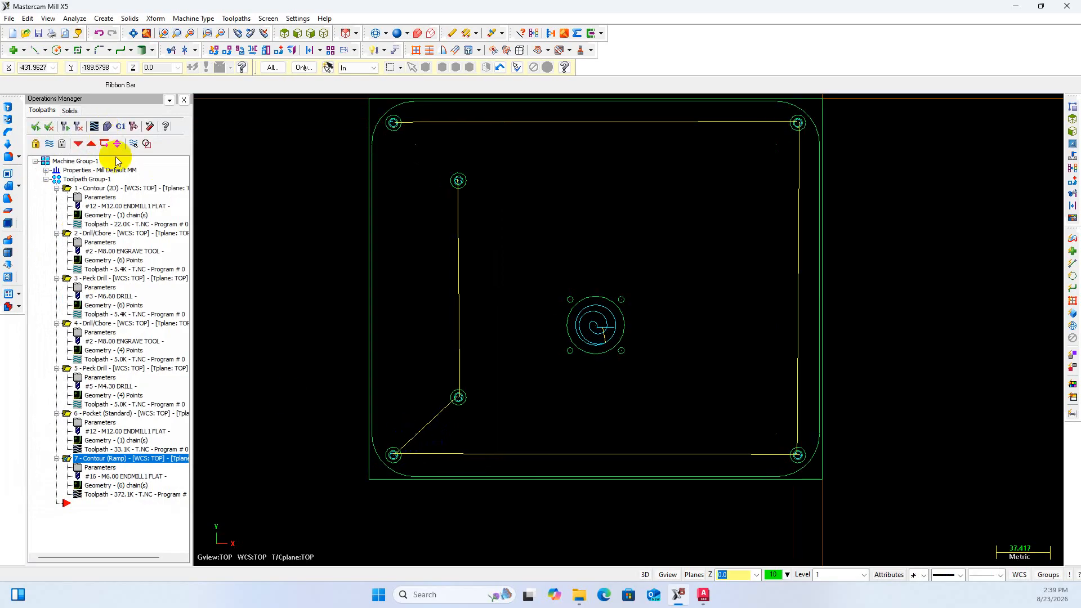
Backplot the ramp contour toolpath through to its end to check the cutting of the six counterbores
{"action": "left_click", "coordinate": [94, 126]}
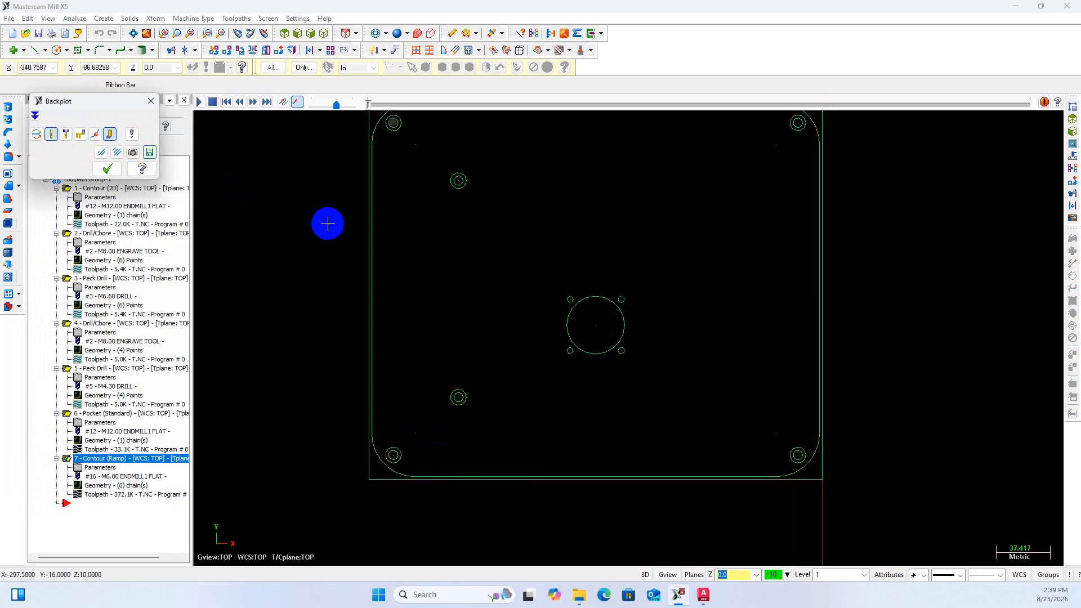
{"action": "scroll", "coordinate": [405, 143], "scroll_direction": "down", "scroll_amount": 1}
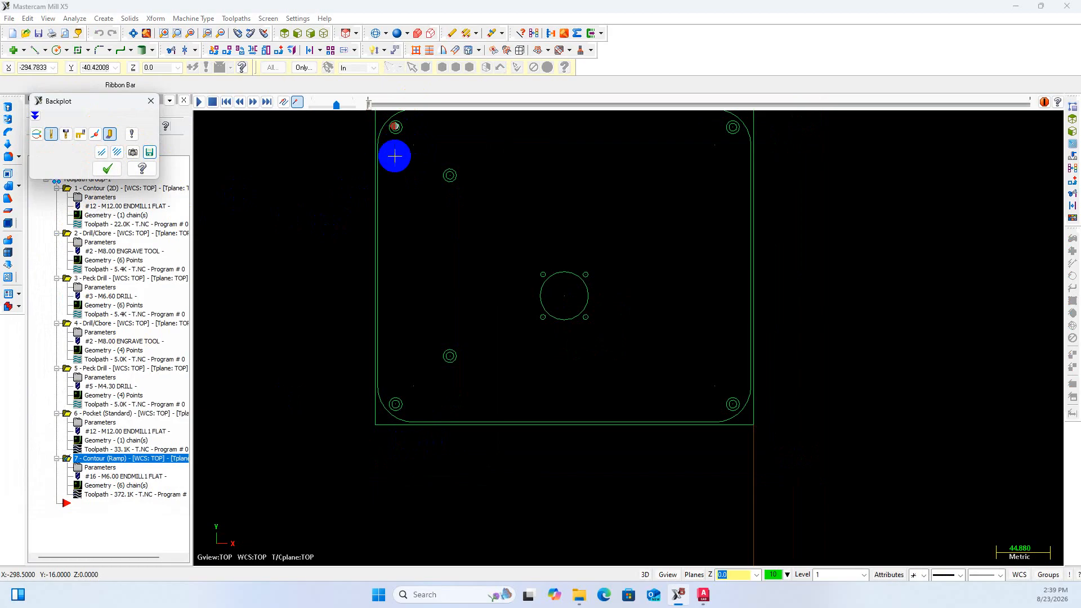
{"action": "scroll", "coordinate": [397, 128], "scroll_direction": "up", "scroll_amount": 6}
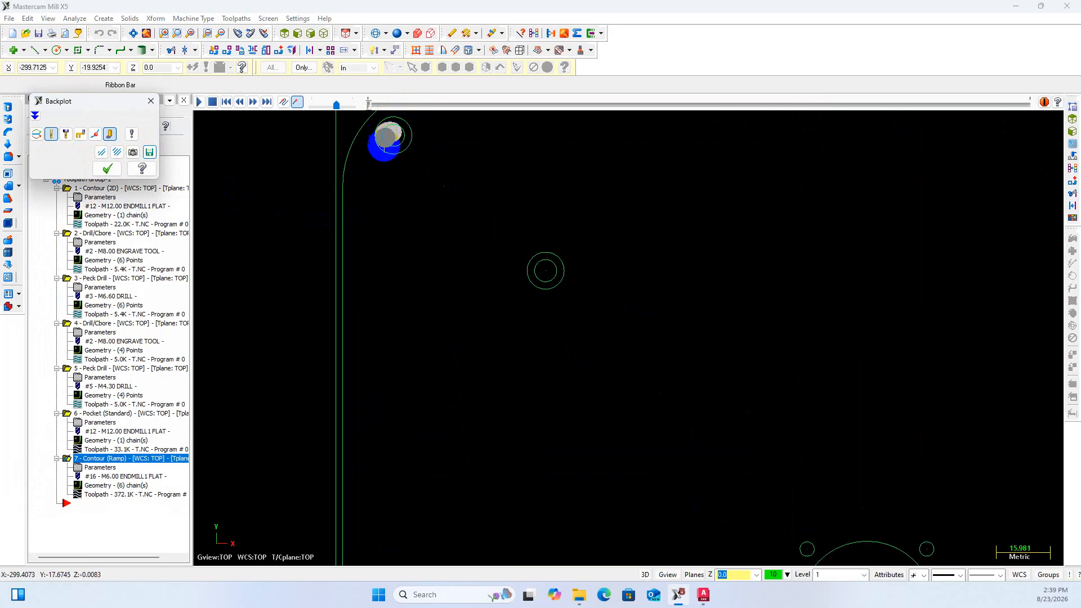
{"action": "scroll", "coordinate": [400, 148], "scroll_direction": "down", "scroll_amount": 4}
{"action": "scroll", "coordinate": [399, 147], "scroll_direction": "down", "scroll_amount": 2}
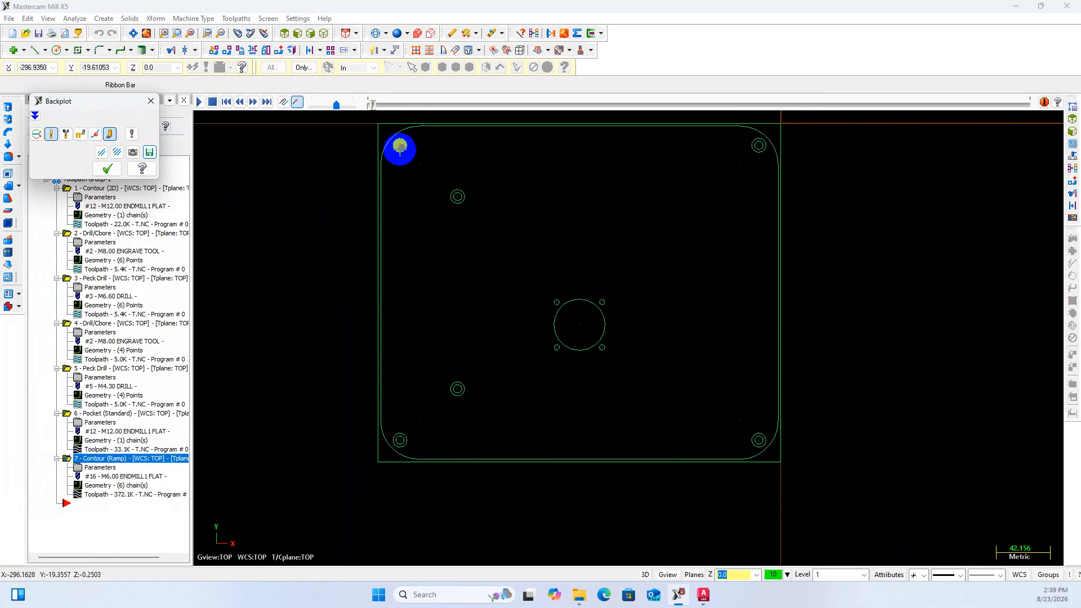
{"action": "left_click_drag", "start_coordinate": [379, 105], "coordinate": [1073, 115]}
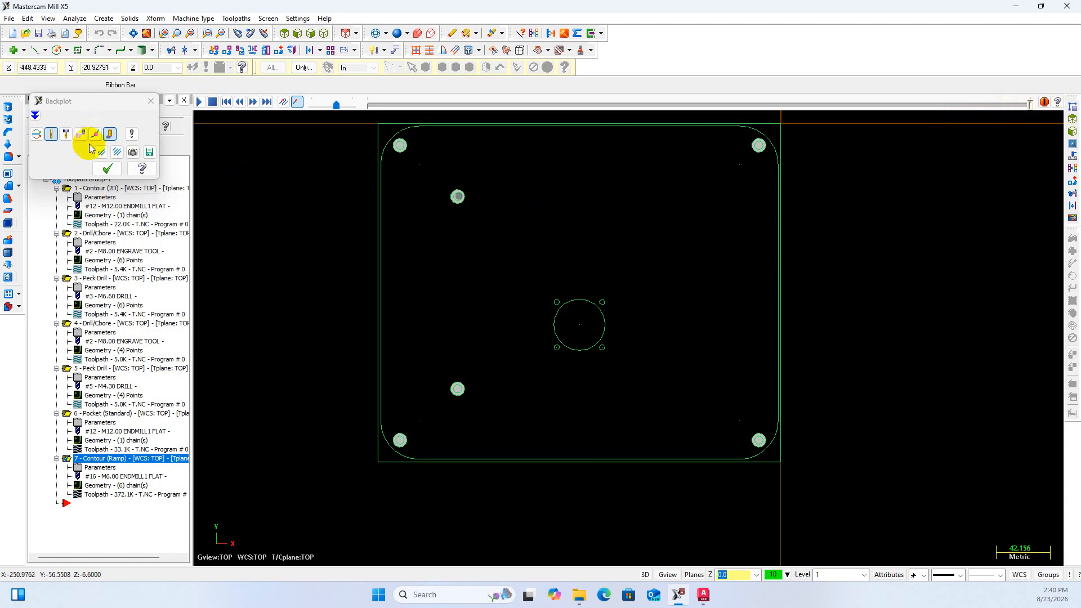
{"action": "left_click", "coordinate": [107, 168]}
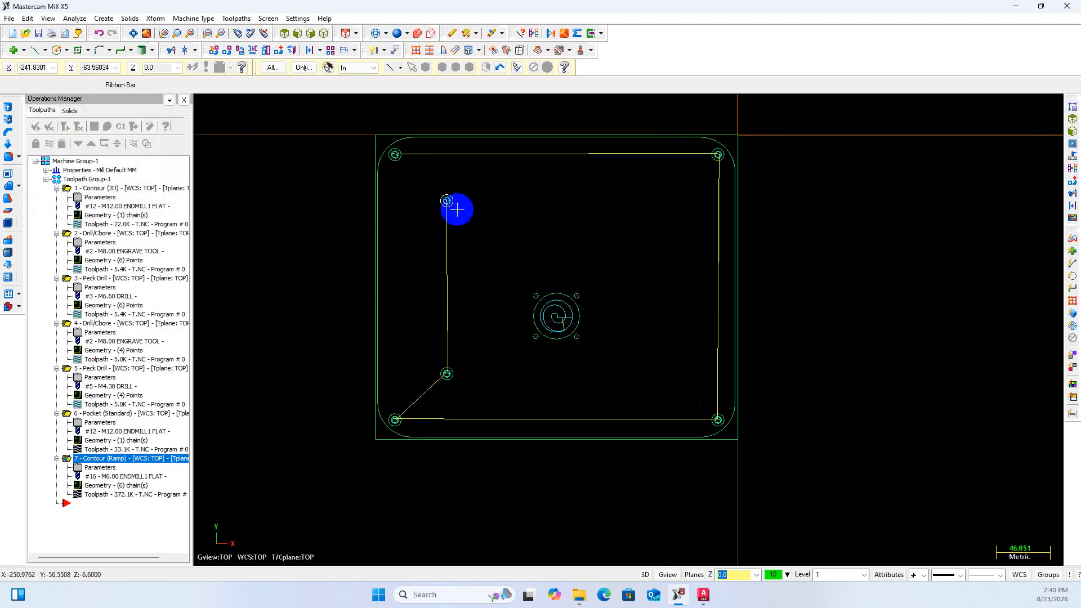
{"action": "scroll", "coordinate": [633, 390], "scroll_direction": "up", "scroll_amount": 3}
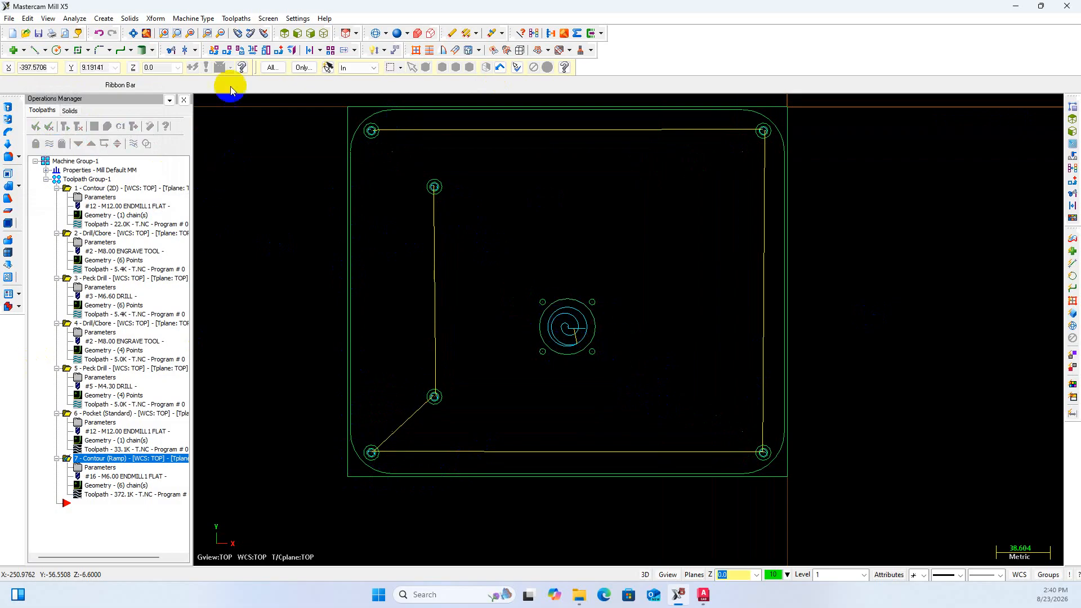
{"action": "left_click", "coordinate": [236, 18]}
{"action": "left_click", "coordinate": [241, 70]}
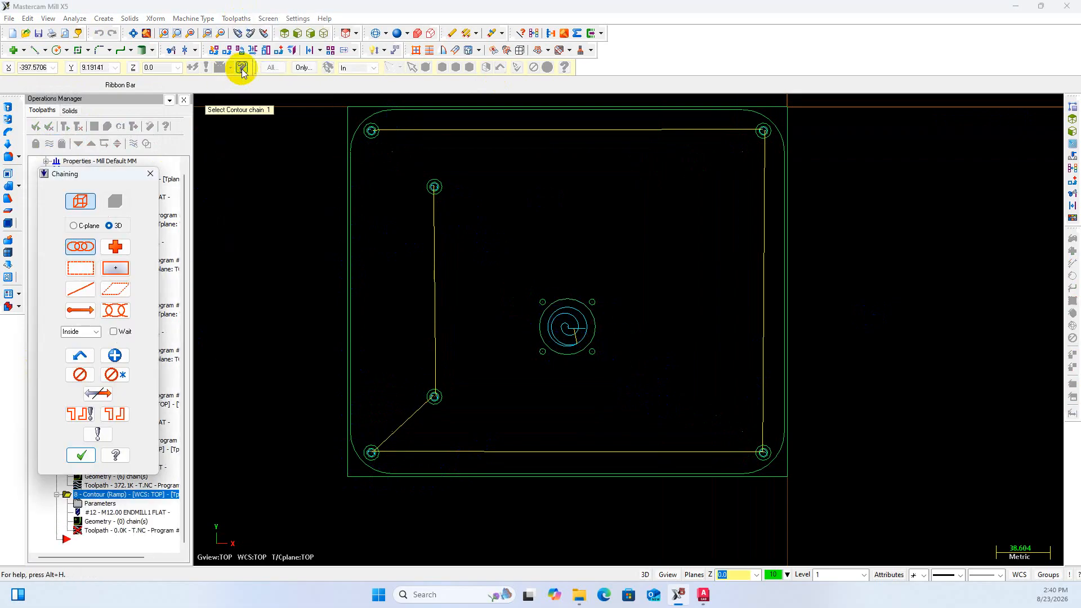
{"action": "scroll", "coordinate": [366, 439], "scroll_direction": "up", "scroll_amount": 2}
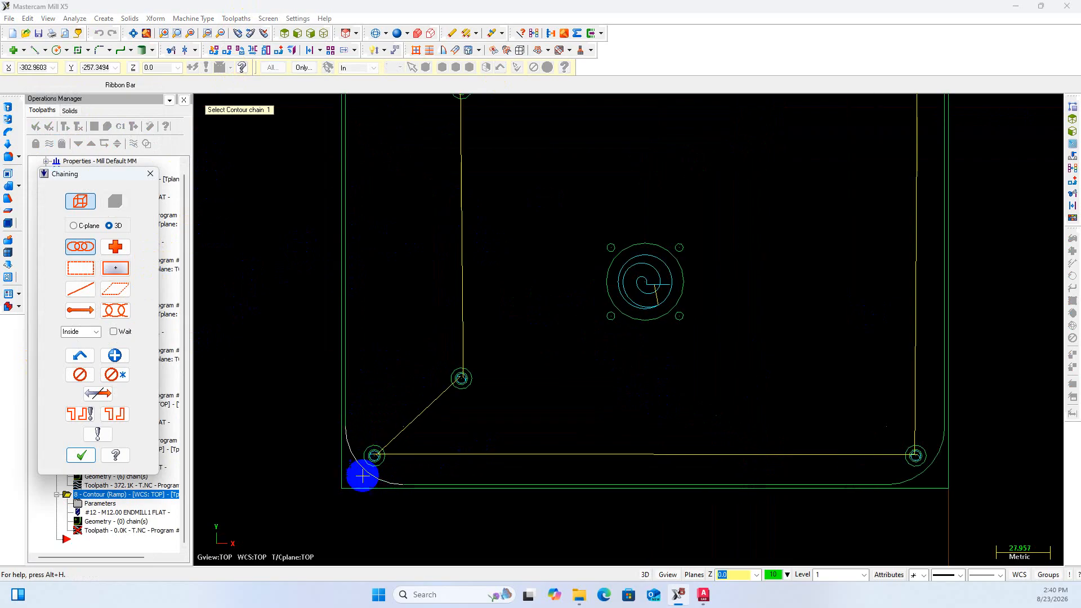
{"action": "left_click", "coordinate": [347, 421]}
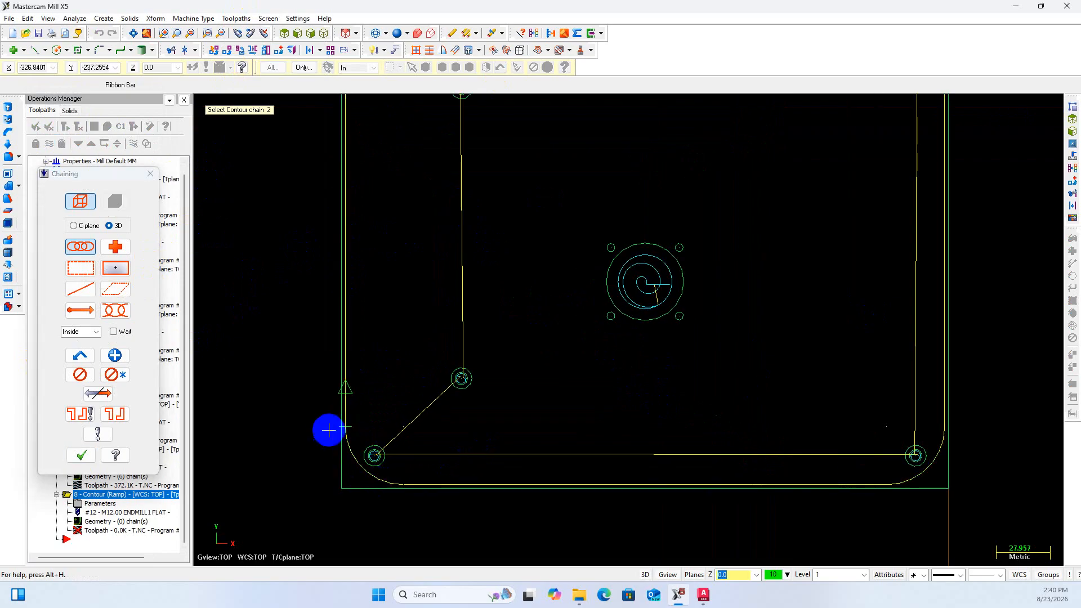
{"action": "scroll", "coordinate": [219, 521], "scroll_direction": "down", "scroll_amount": 2}
{"action": "scroll", "coordinate": [331, 510], "scroll_direction": "down", "scroll_amount": 1}
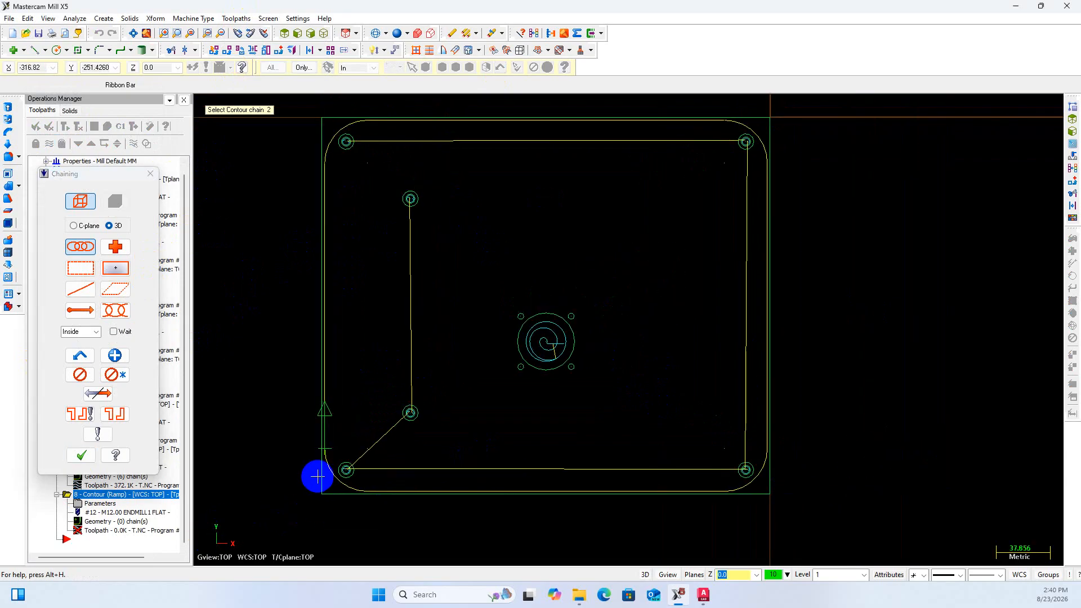
{"action": "key", "text": "Escape"}
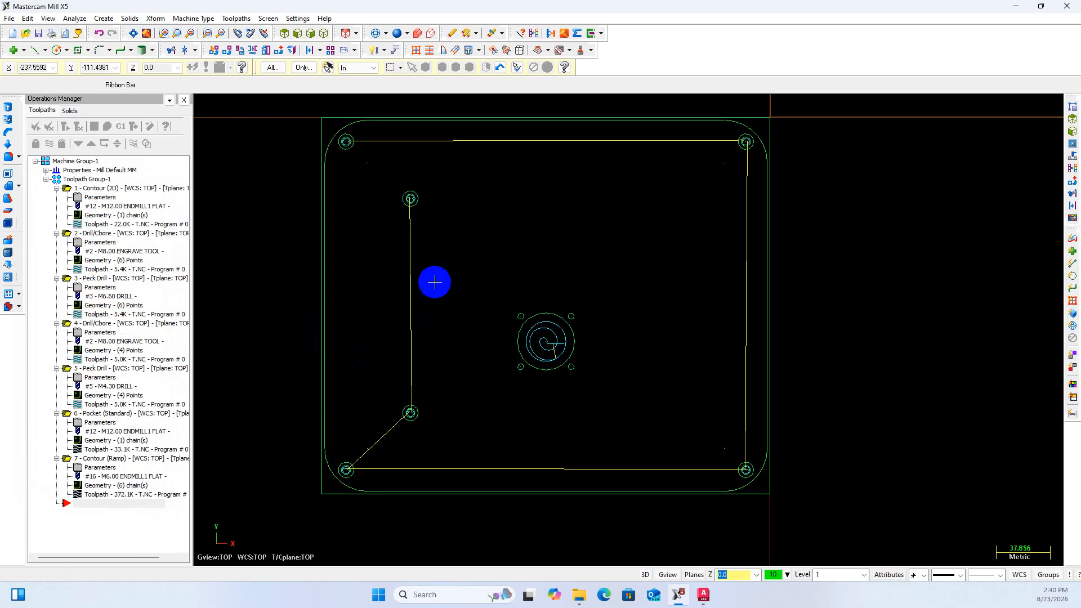
Select all operations in Toolpath Group-1 and hide their toolpath display
{"action": "left_click", "coordinate": [49, 145]}
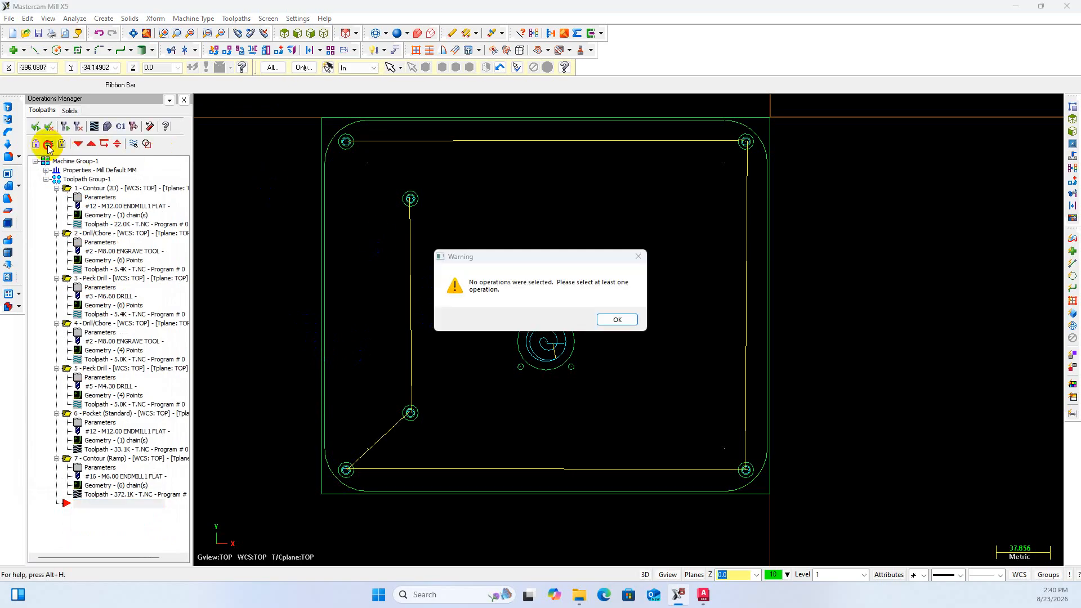
{"action": "left_click", "coordinate": [639, 257]}
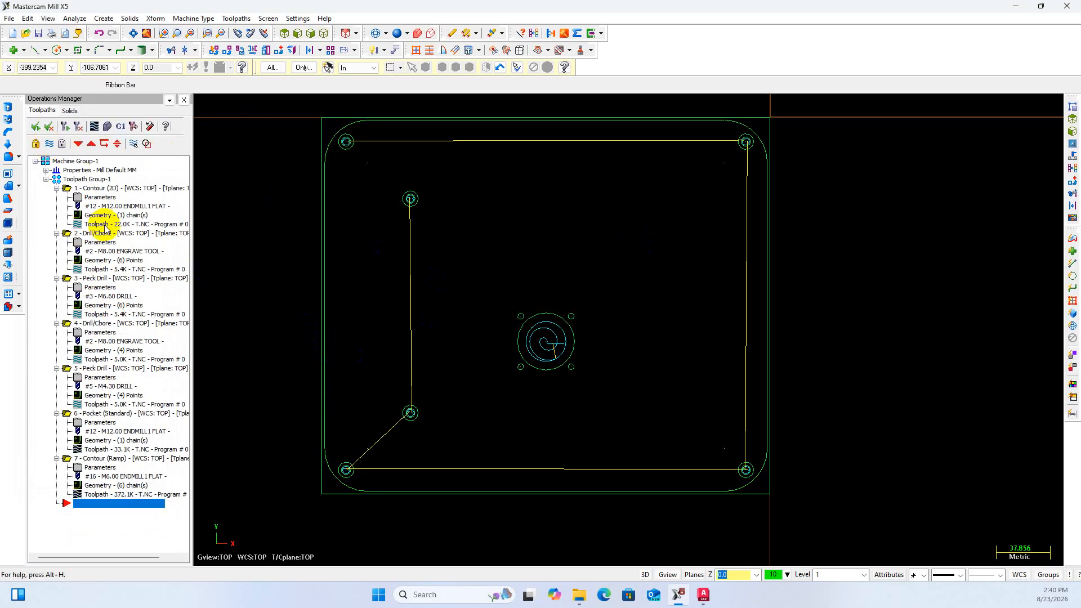
{"action": "left_click", "coordinate": [86, 179]}
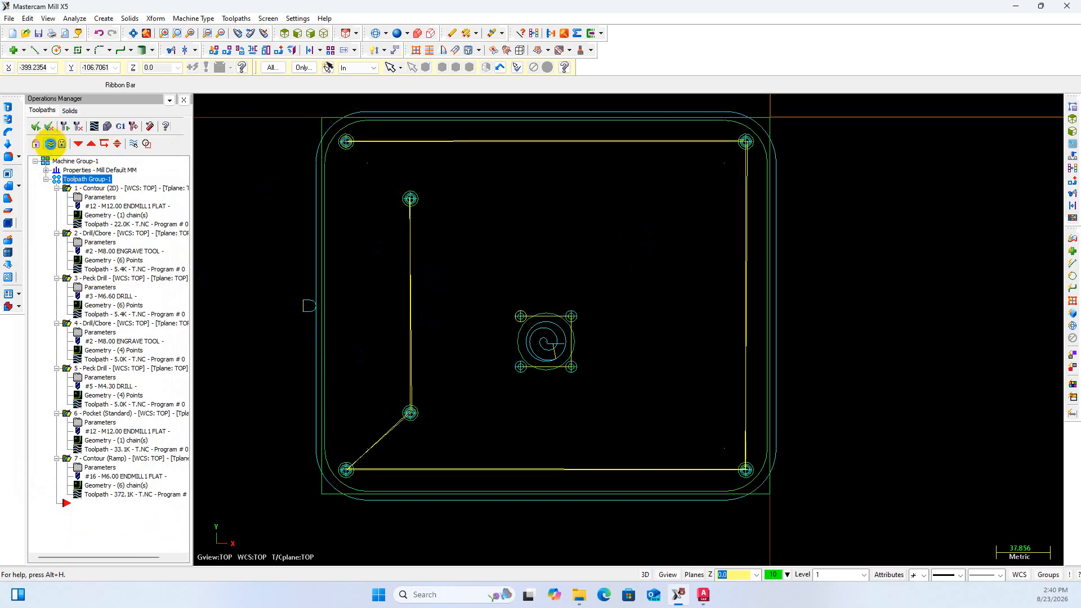
{"action": "left_click", "coordinate": [50, 145]}
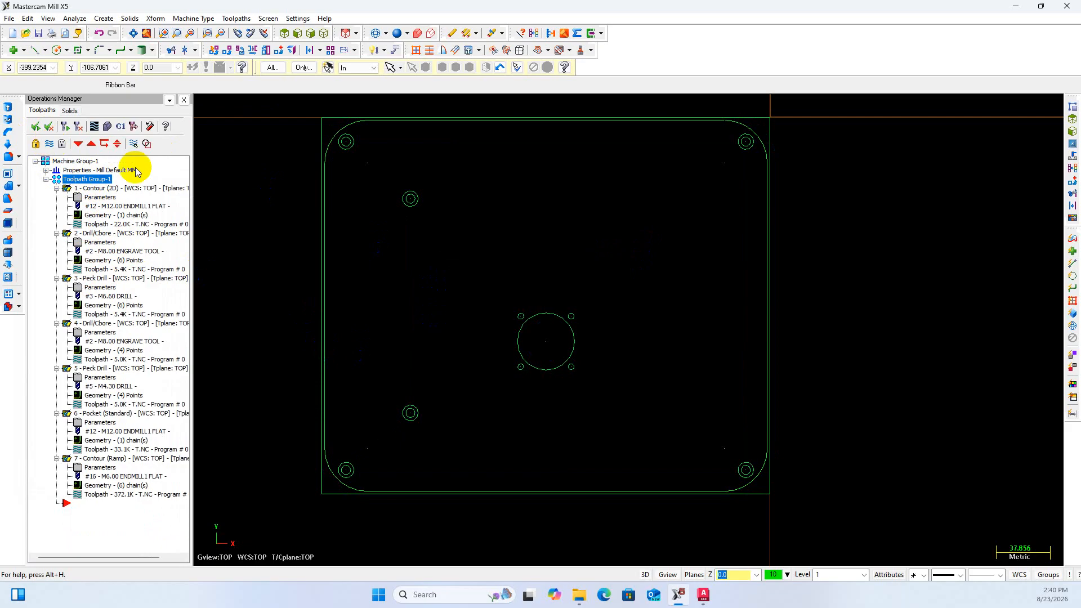
Start a new contour toolpath and chain the plate's rounded outer profile and the large central circle
{"action": "left_click", "coordinate": [236, 18]}
{"action": "left_click", "coordinate": [266, 69]}
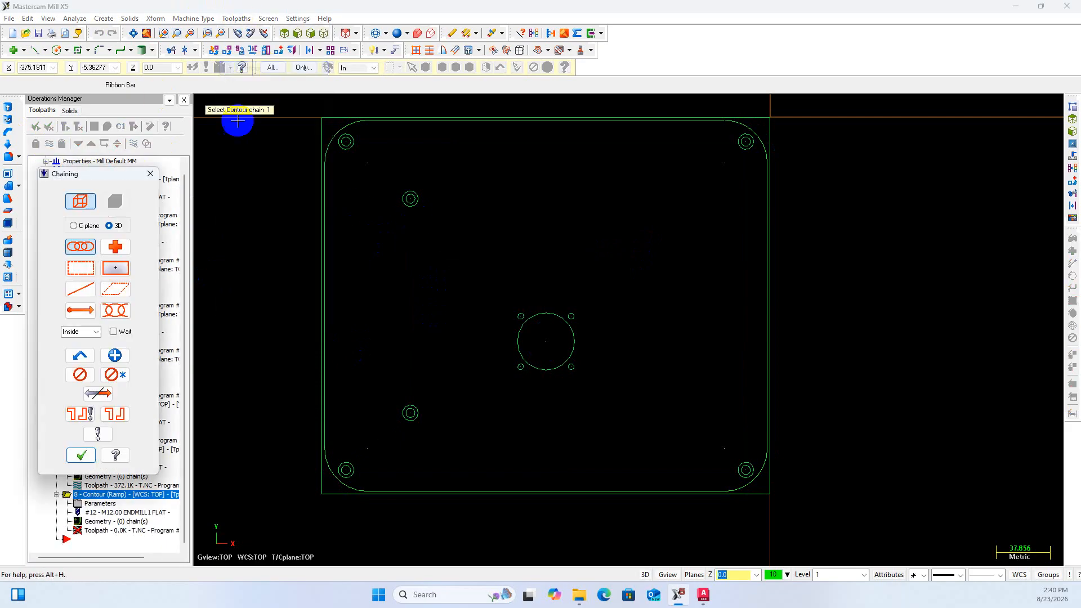
{"action": "scroll", "coordinate": [308, 493], "scroll_direction": "up", "scroll_amount": 2}
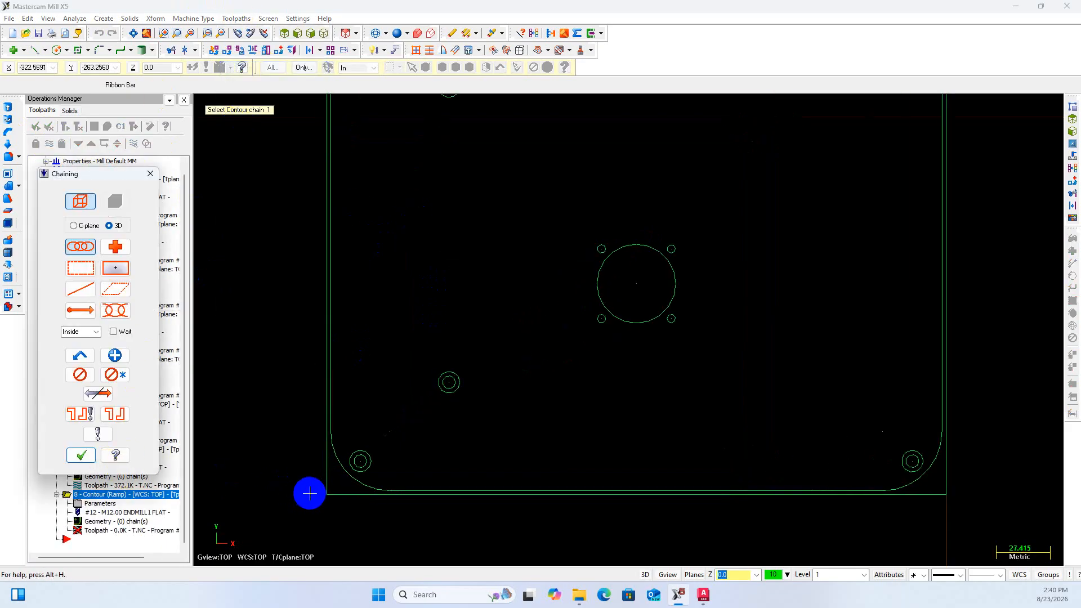
{"action": "left_click", "coordinate": [331, 428]}
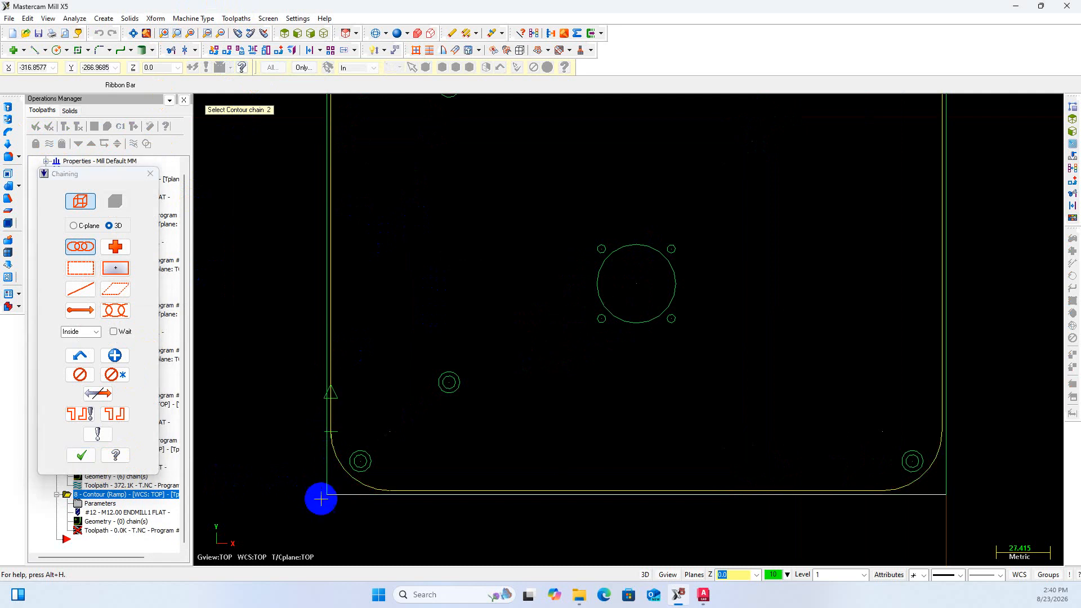
{"action": "scroll", "coordinate": [321, 500], "scroll_direction": "down", "scroll_amount": 3}
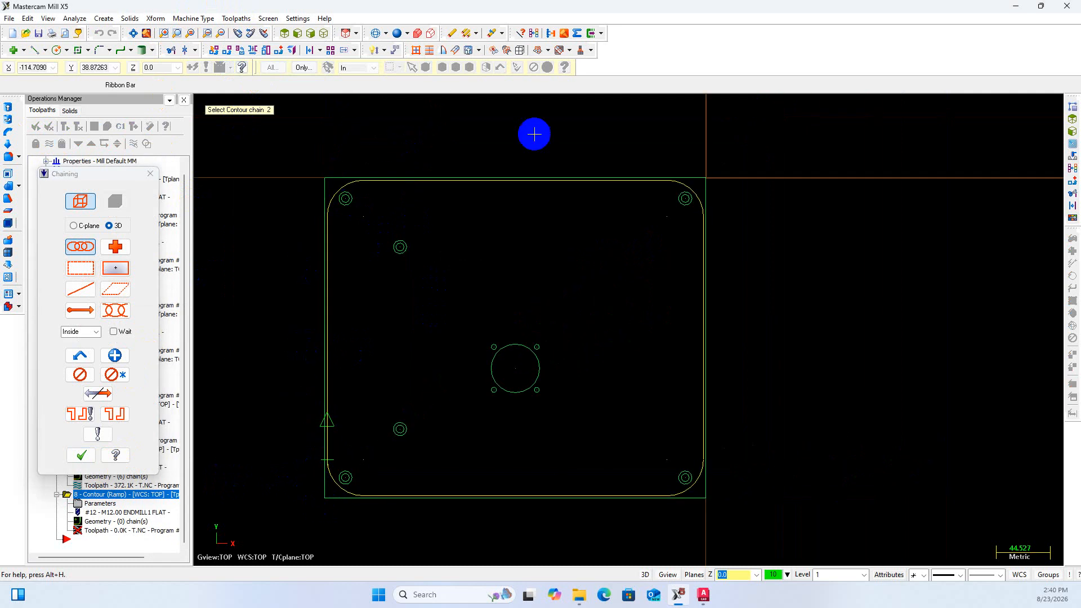
{"action": "scroll", "coordinate": [524, 433], "scroll_direction": "up", "scroll_amount": 2}
{"action": "scroll", "coordinate": [529, 435], "scroll_direction": "down", "scroll_amount": 1}
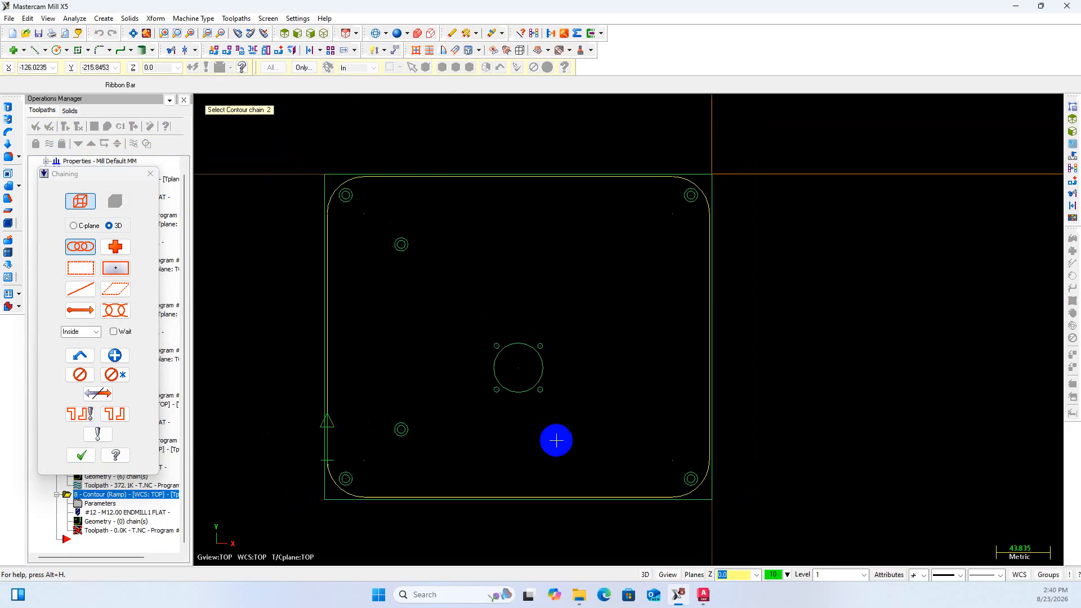
{"action": "scroll", "coordinate": [529, 431], "scroll_direction": "up", "scroll_amount": 1}
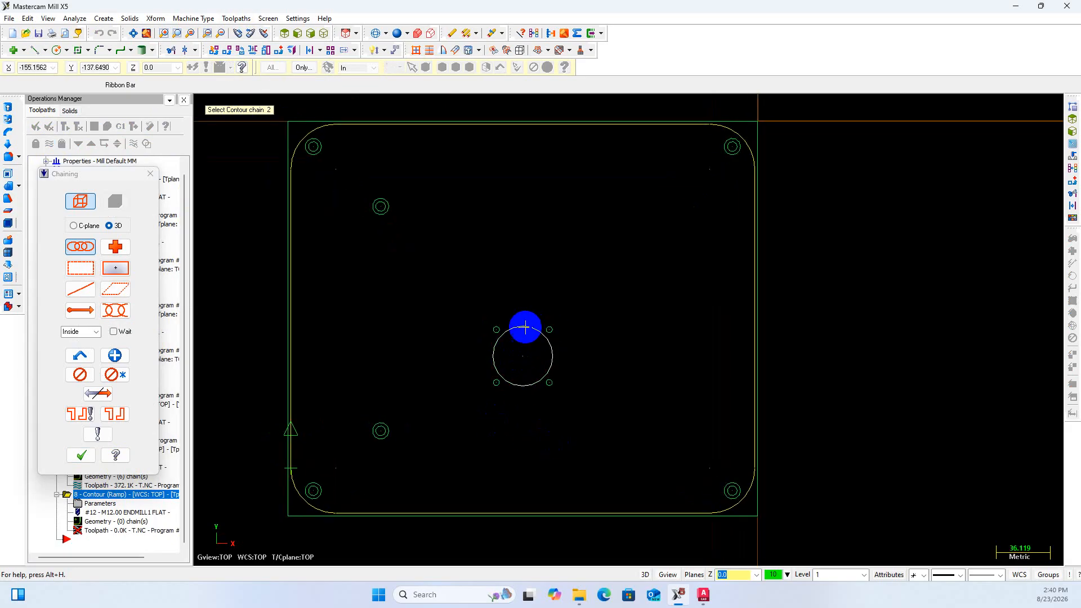
{"action": "left_click", "coordinate": [550, 345]}
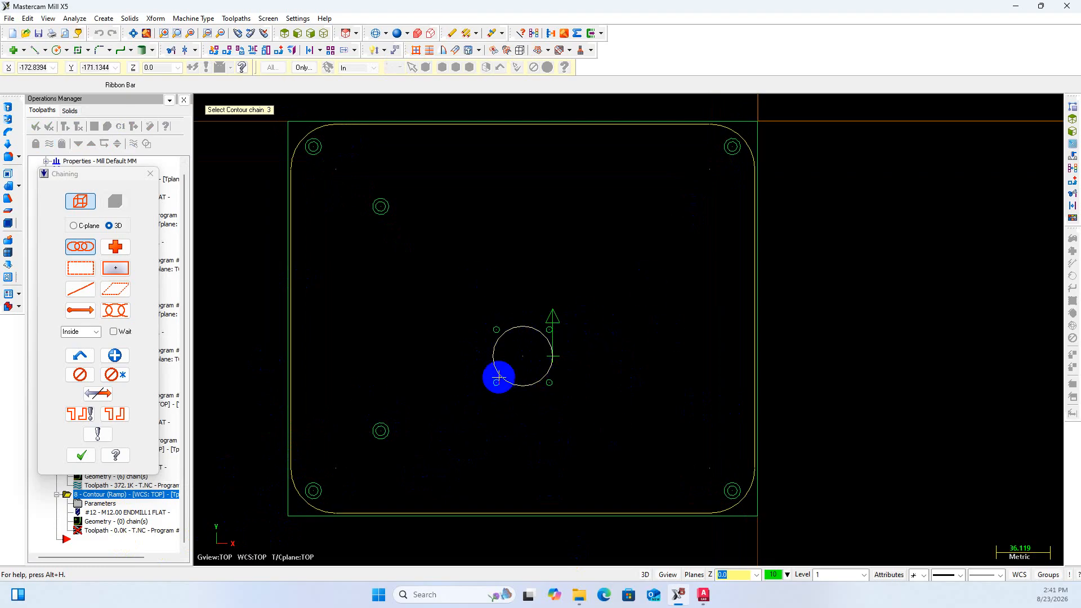
{"action": "left_click", "coordinate": [81, 455]}
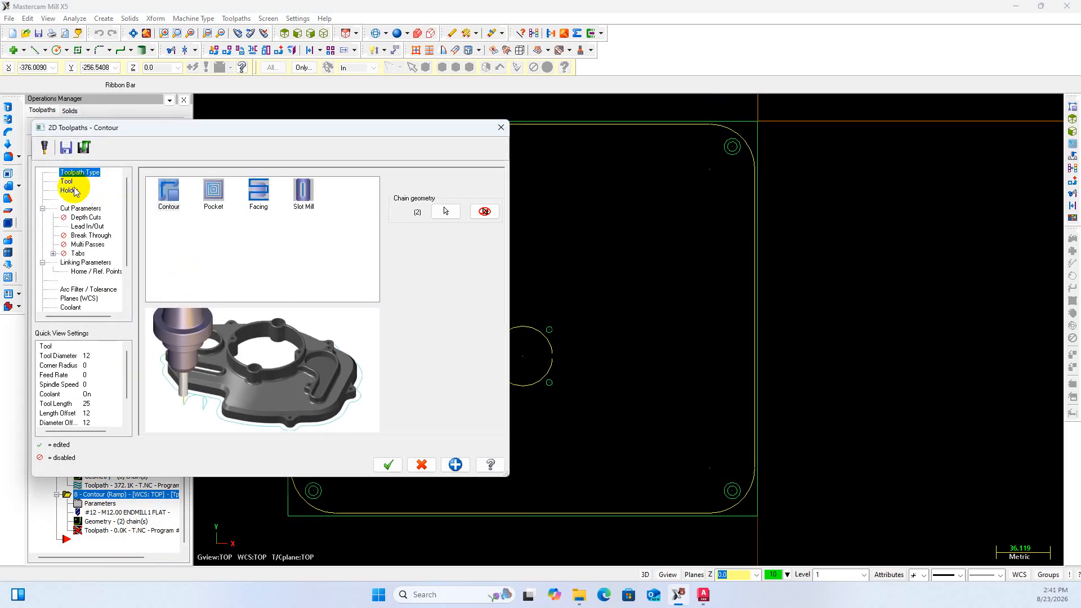
Create a flat end mill with diameter 12, tool number 18 and offset numbers 18, and select it for the contour
{"action": "left_click", "coordinate": [66, 183]}
{"action": "right_click", "coordinate": [194, 275]}
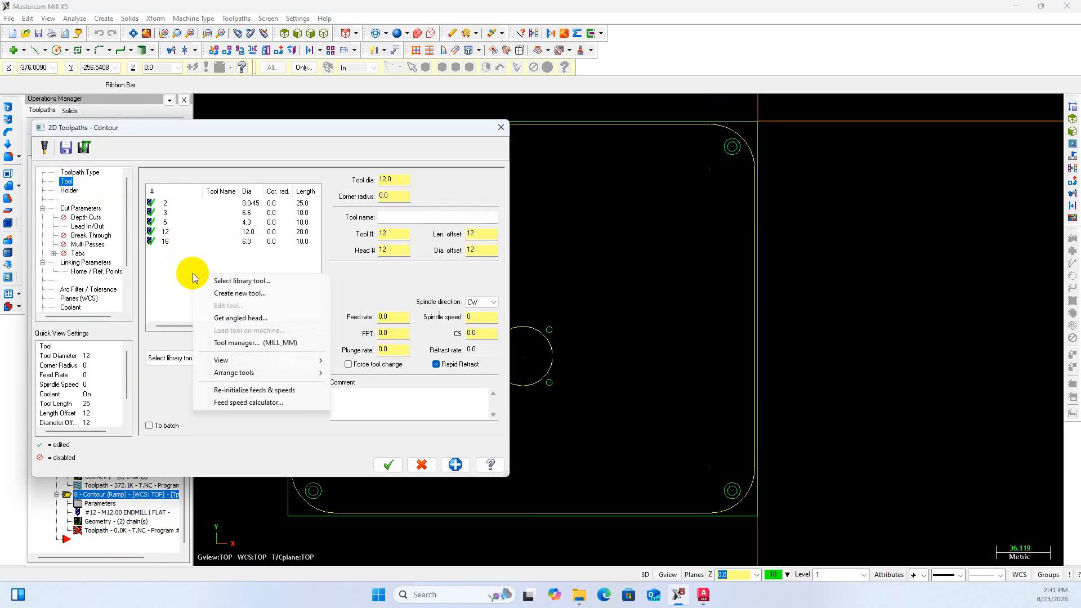
{"action": "left_click", "coordinate": [225, 293]}
{"action": "left_click", "coordinate": [84, 216]}
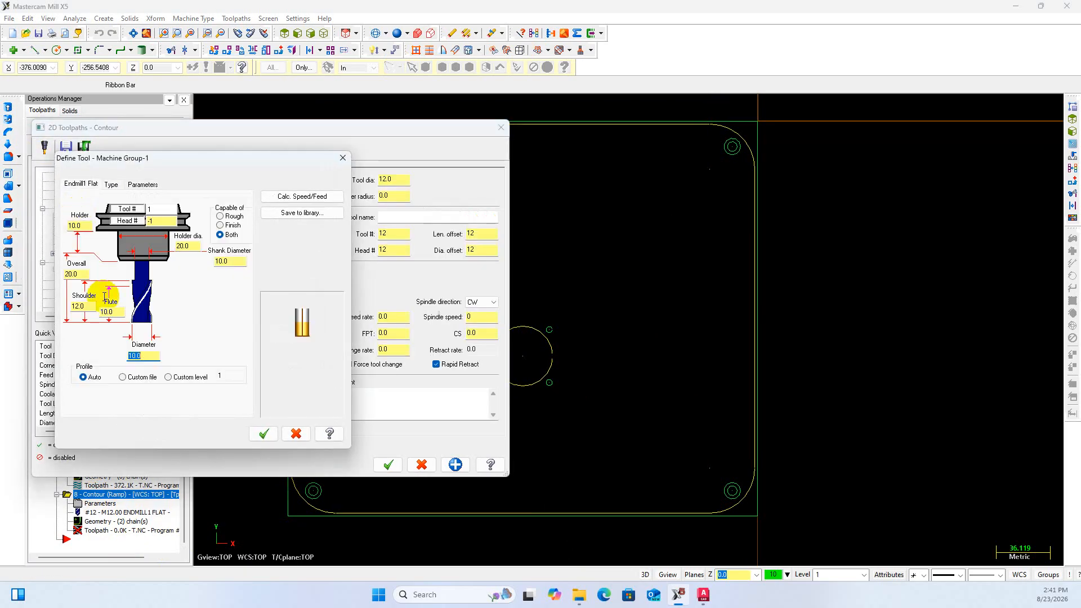
{"action": "double_click", "coordinate": [146, 356]}
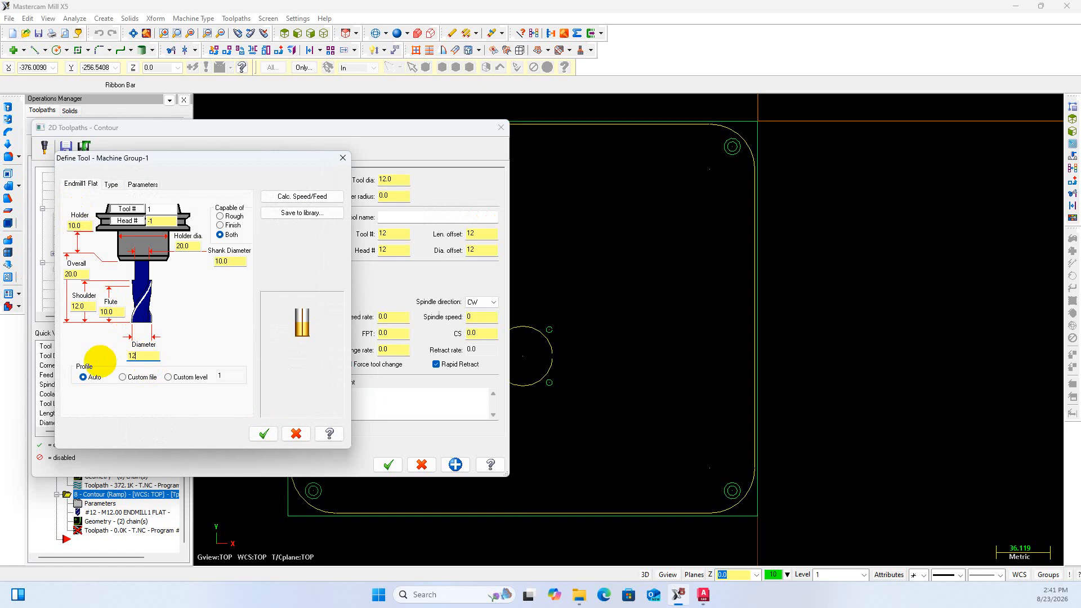
{"action": "left_click", "coordinate": [132, 227]}
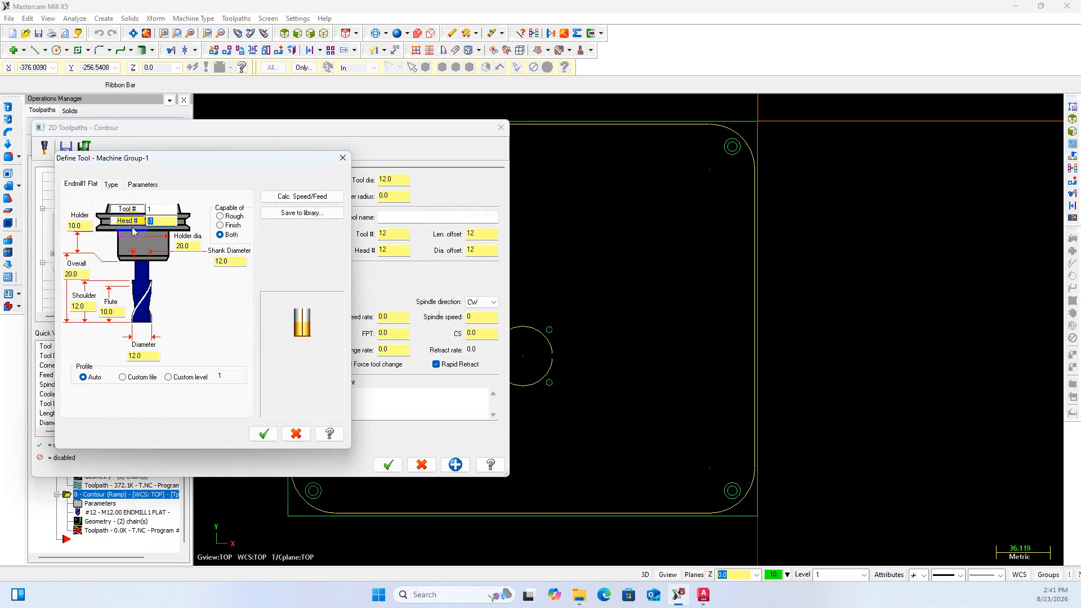
{"action": "left_click", "coordinate": [158, 188]}
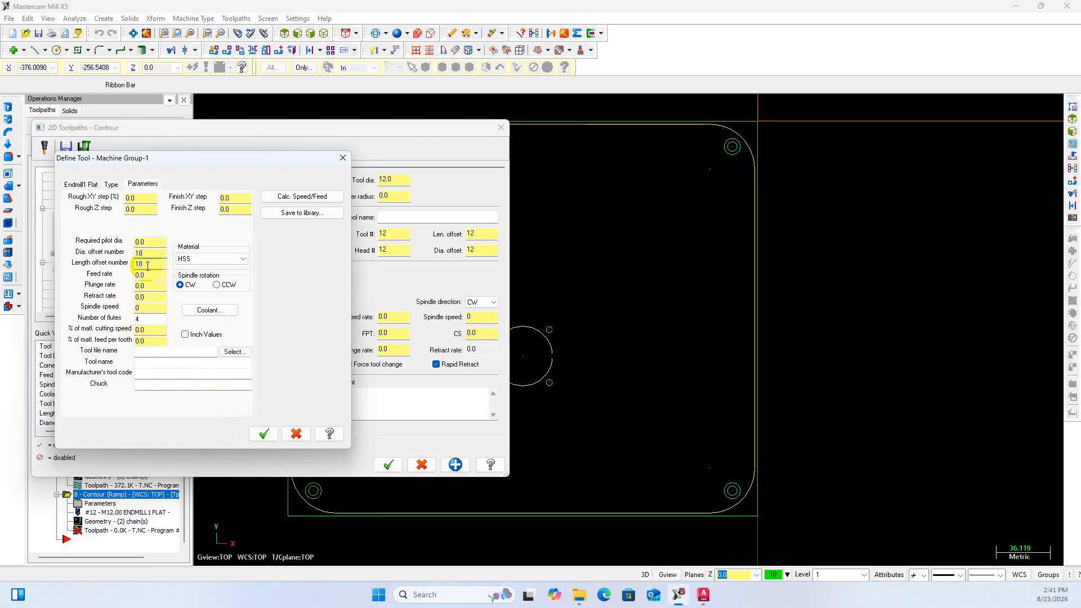
{"action": "left_click", "coordinate": [263, 436]}
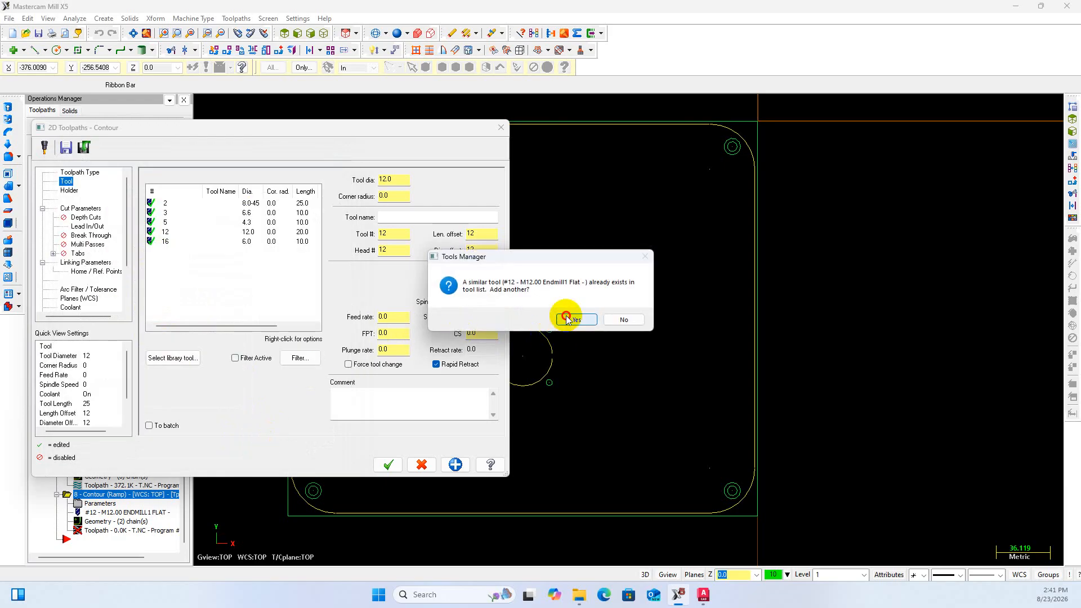
{"action": "left_click", "coordinate": [566, 320]}
{"action": "left_click", "coordinate": [250, 253]}
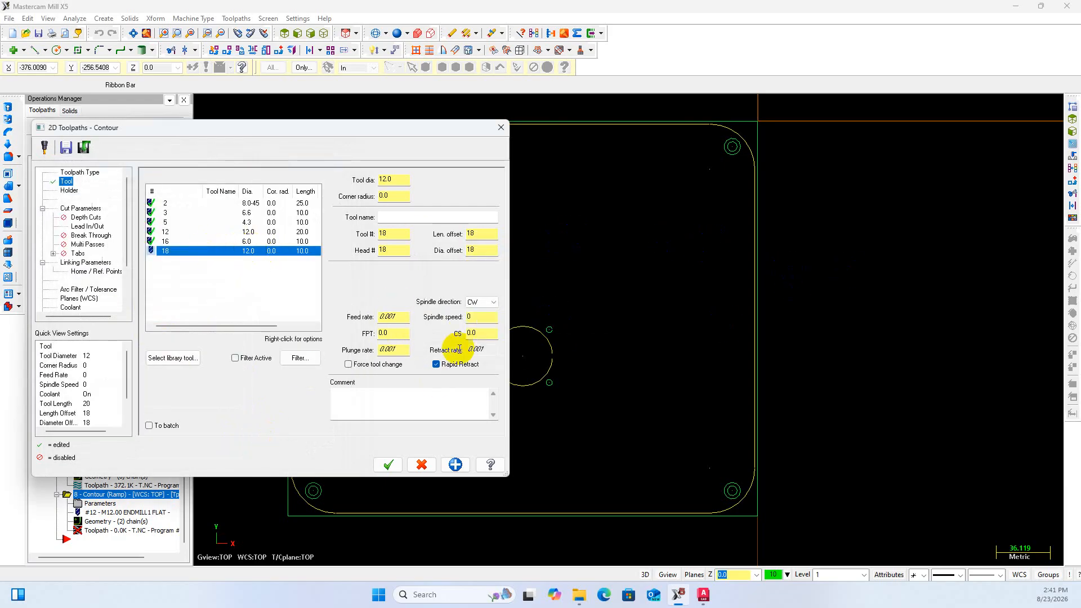
Set the 12 mm end mill's spindle speed to 4000 and its feed rate to 1000
{"action": "left_click", "coordinate": [479, 317]}
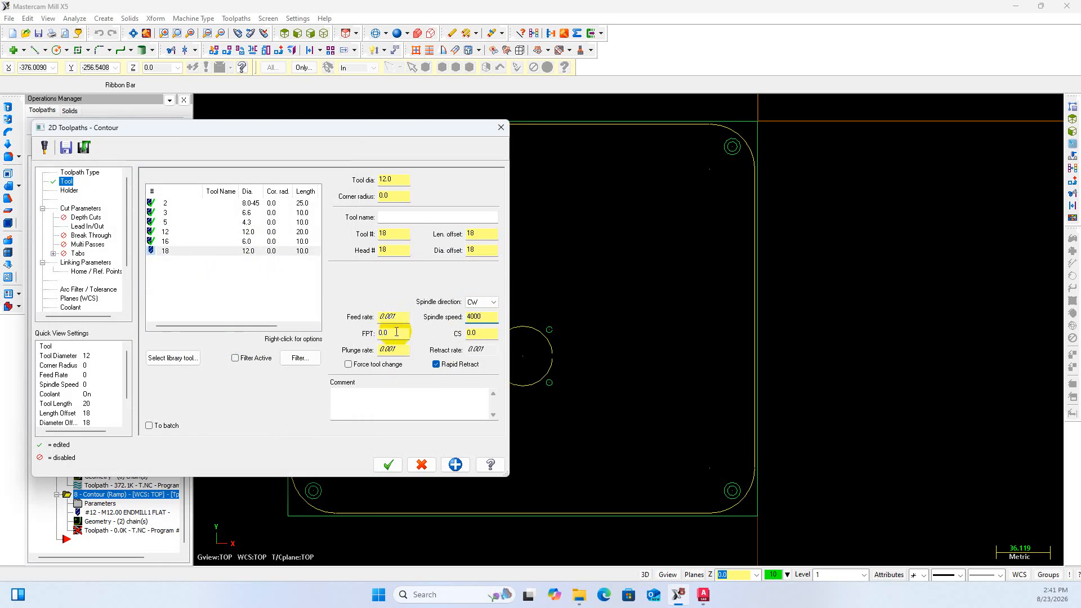
{"action": "left_click", "coordinate": [396, 333]}
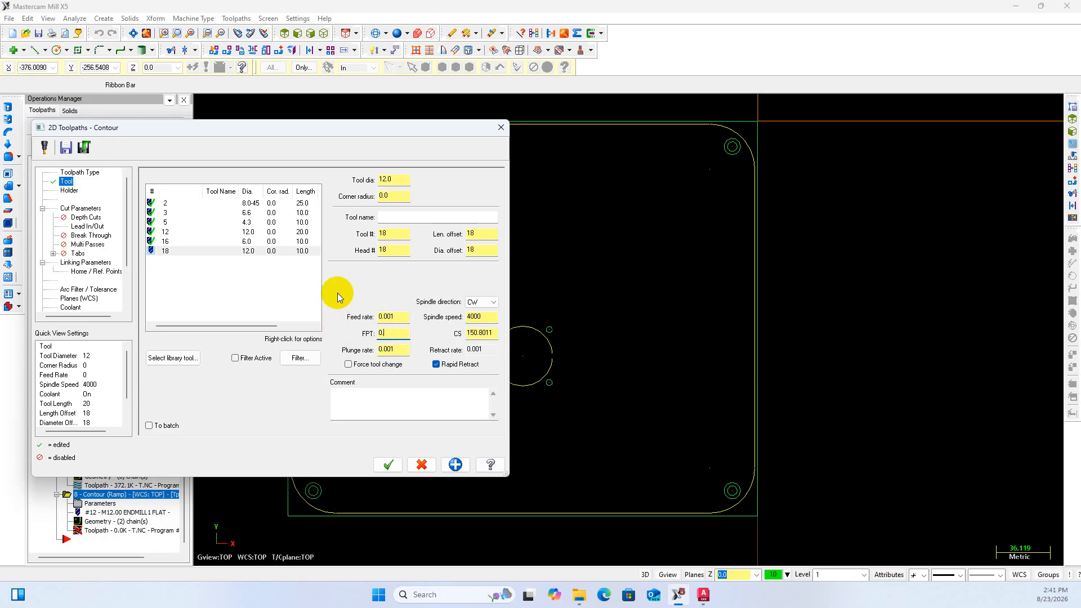
{"action": "type", "text": "6"}
{"action": "left_click", "coordinate": [401, 315]}
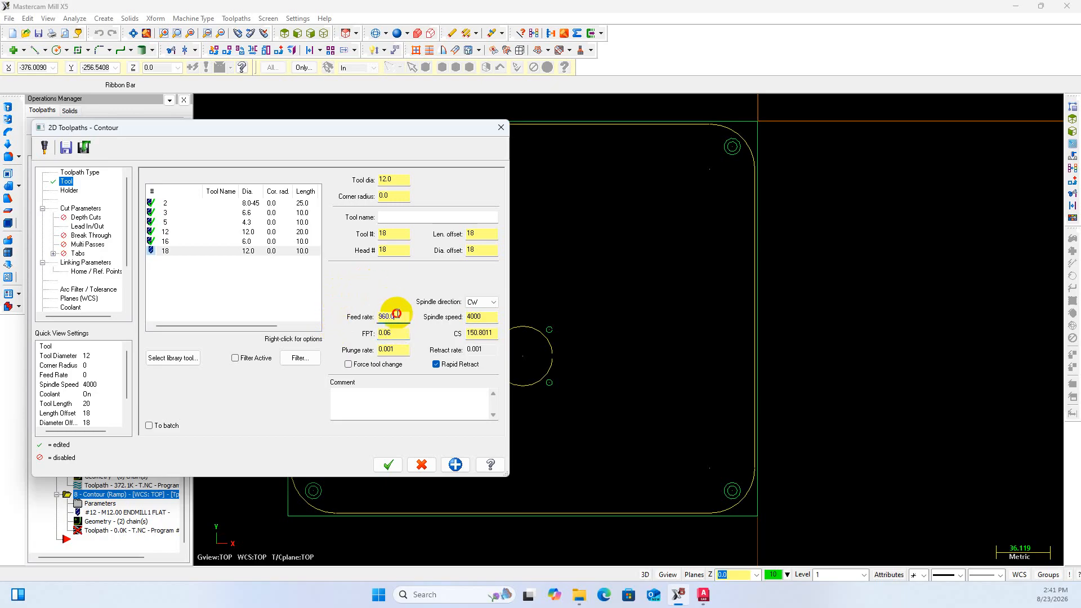
{"action": "left_click_drag", "start_coordinate": [396, 313], "coordinate": [363, 321]}
{"action": "type", "text": "1000"}
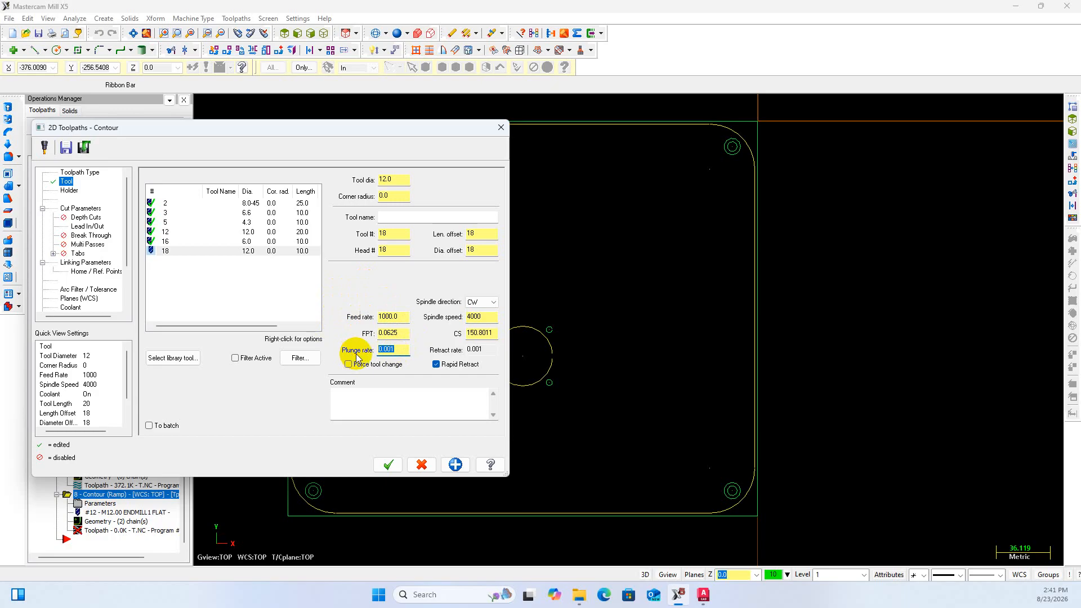
Set the contour type to 2D in the cut parameters, keeping Wear compensation
{"action": "left_click", "coordinate": [84, 208]}
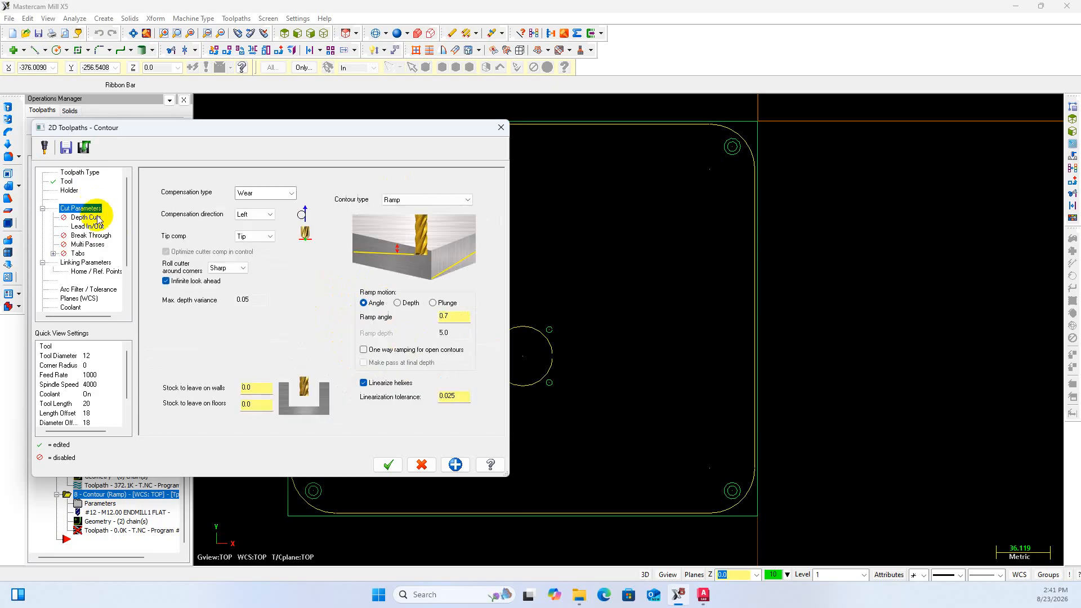
{"action": "left_click", "coordinate": [290, 192]}
{"action": "left_click", "coordinate": [291, 193]}
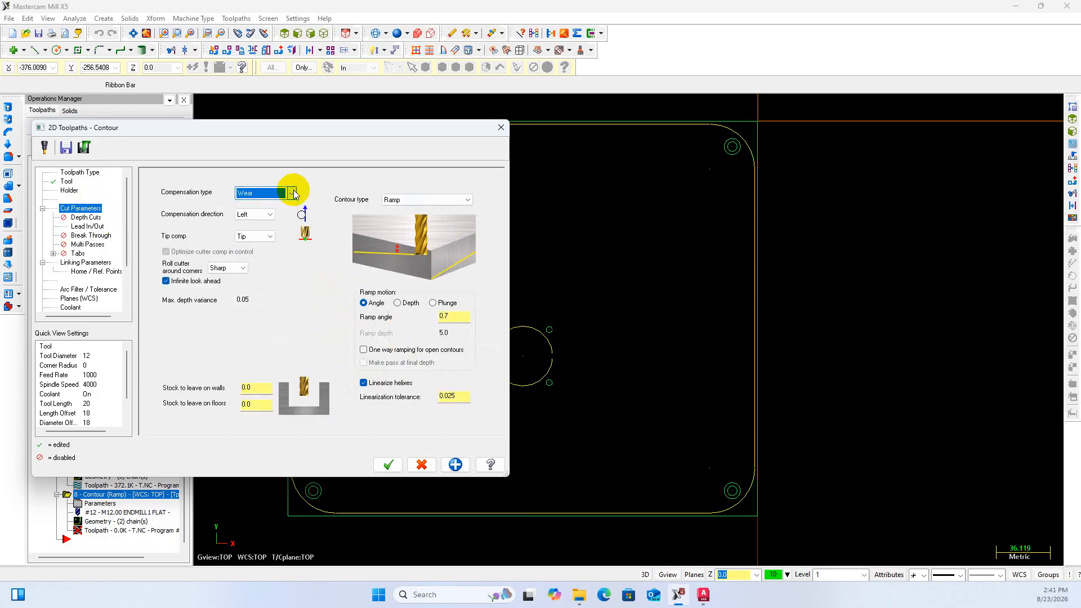
{"action": "left_click", "coordinate": [468, 200]}
{"action": "left_click", "coordinate": [448, 207]}
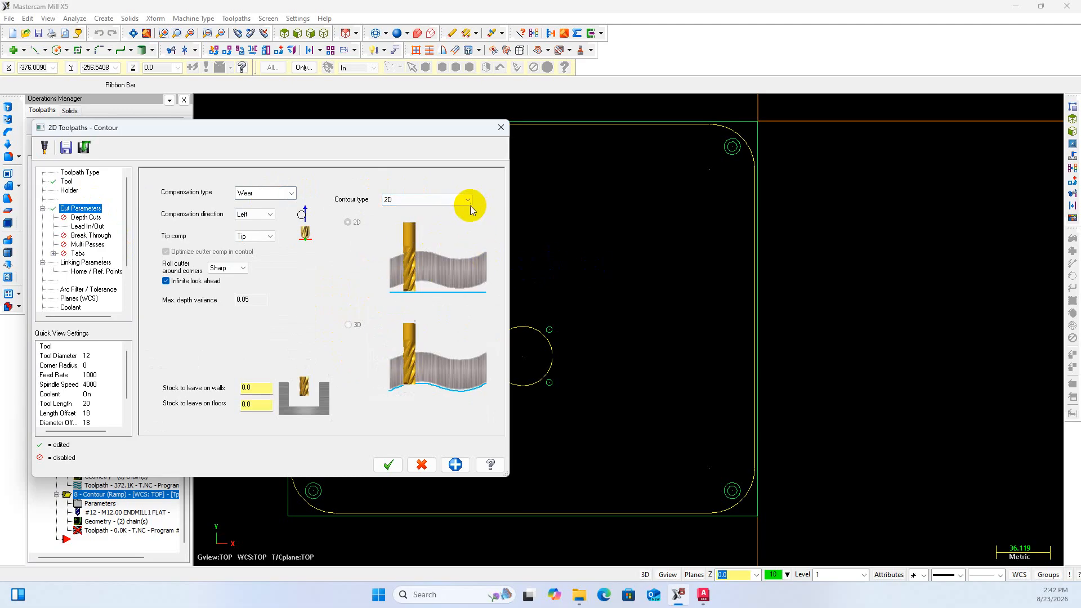
Try the Remachining and Ramp contour types for this toolpath, and return to 2D
{"action": "left_click", "coordinate": [467, 203]}
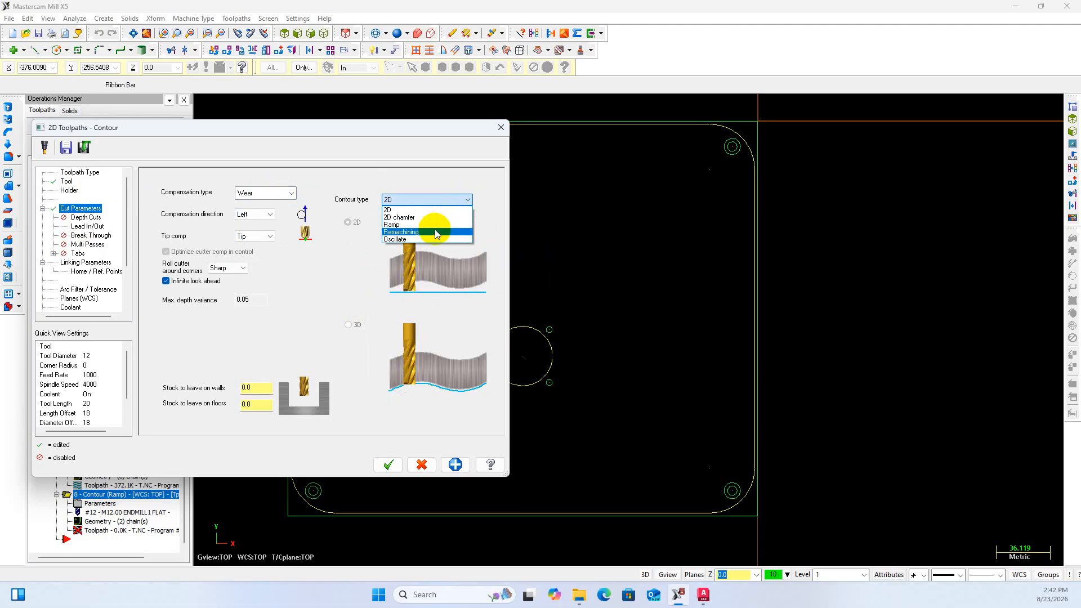
{"action": "left_click", "coordinate": [443, 231]}
{"action": "left_click", "coordinate": [470, 200]}
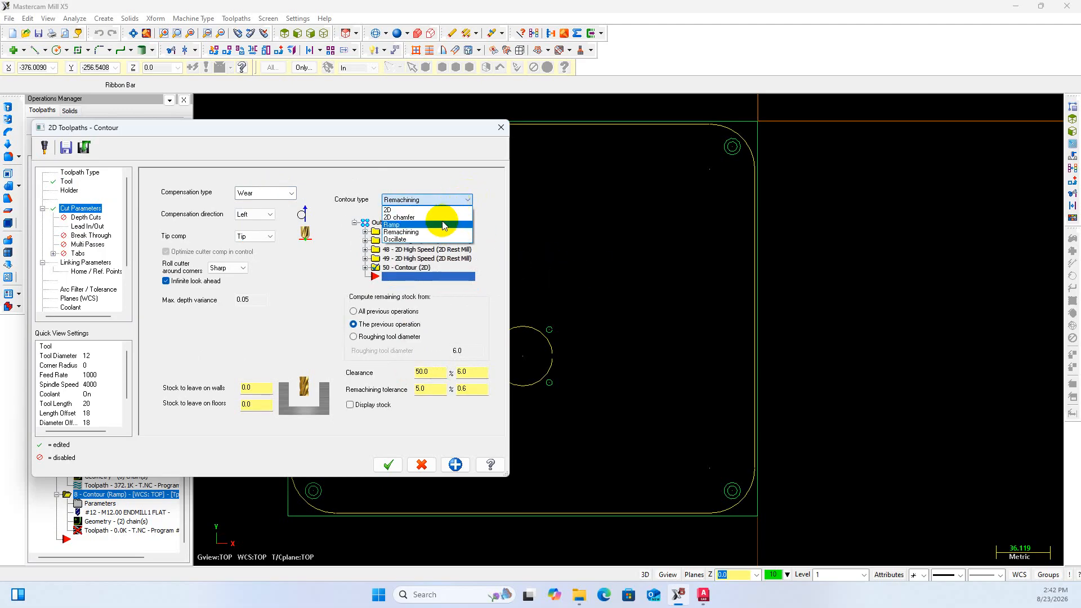
{"action": "left_click", "coordinate": [441, 220]}
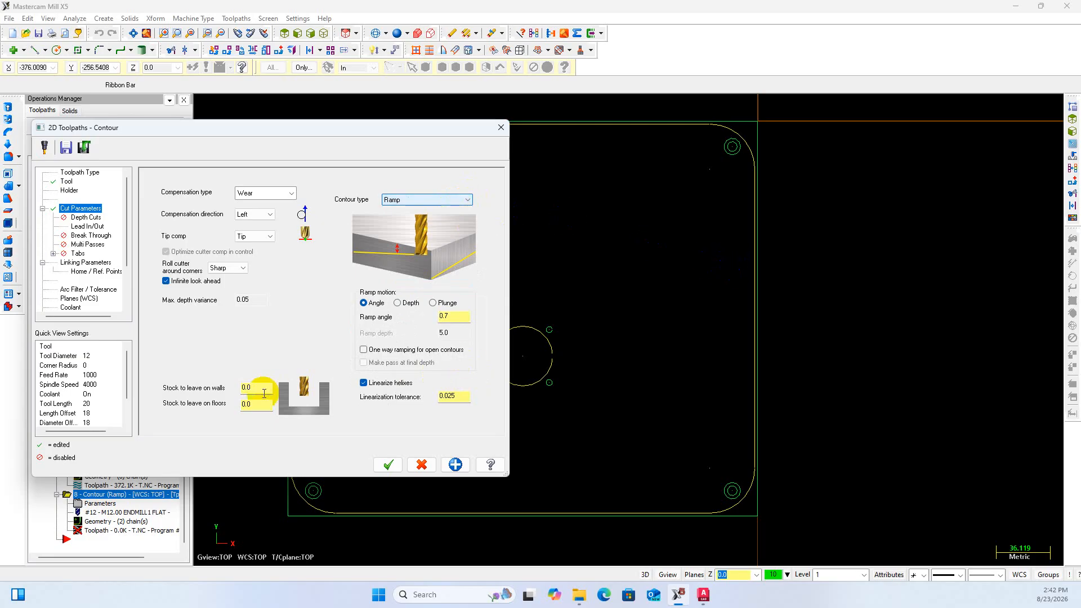
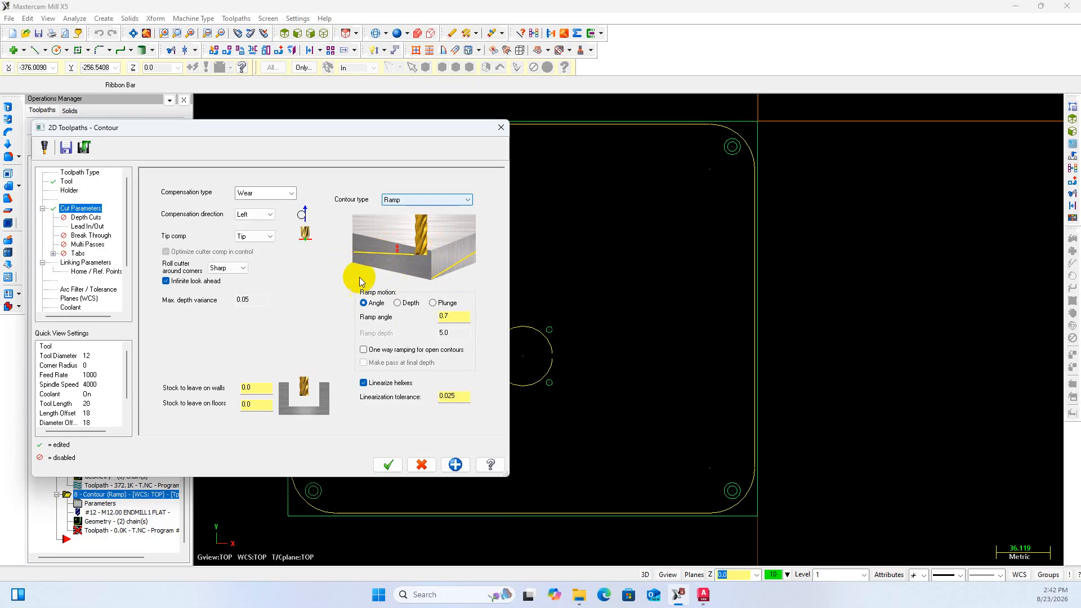
{"action": "left_click", "coordinate": [465, 201]}
{"action": "left_click", "coordinate": [444, 210]}
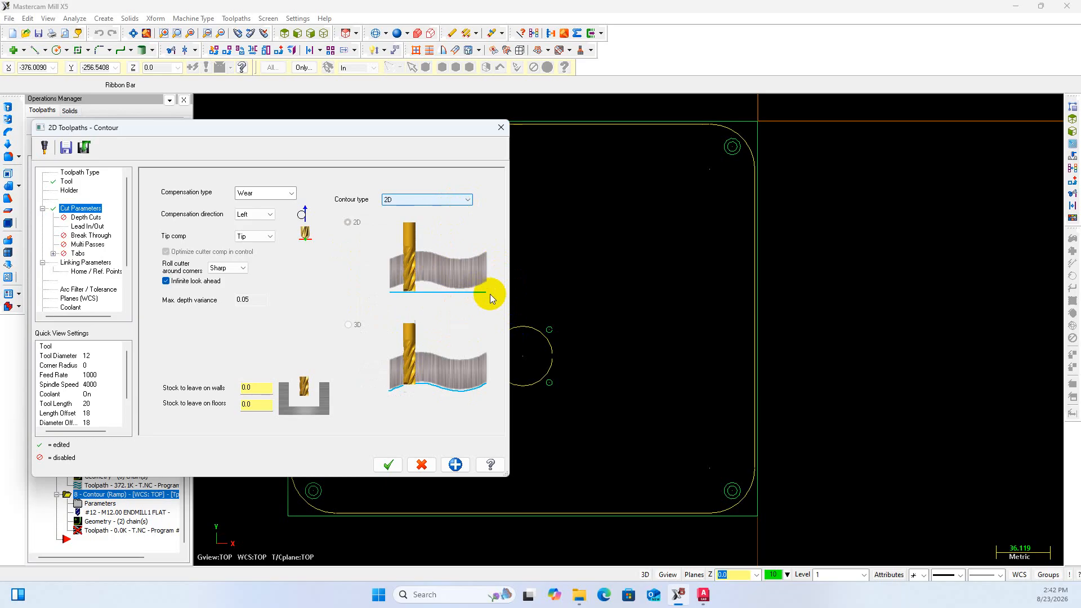
{"action": "mouse_move", "coordinate": [576, 599]}
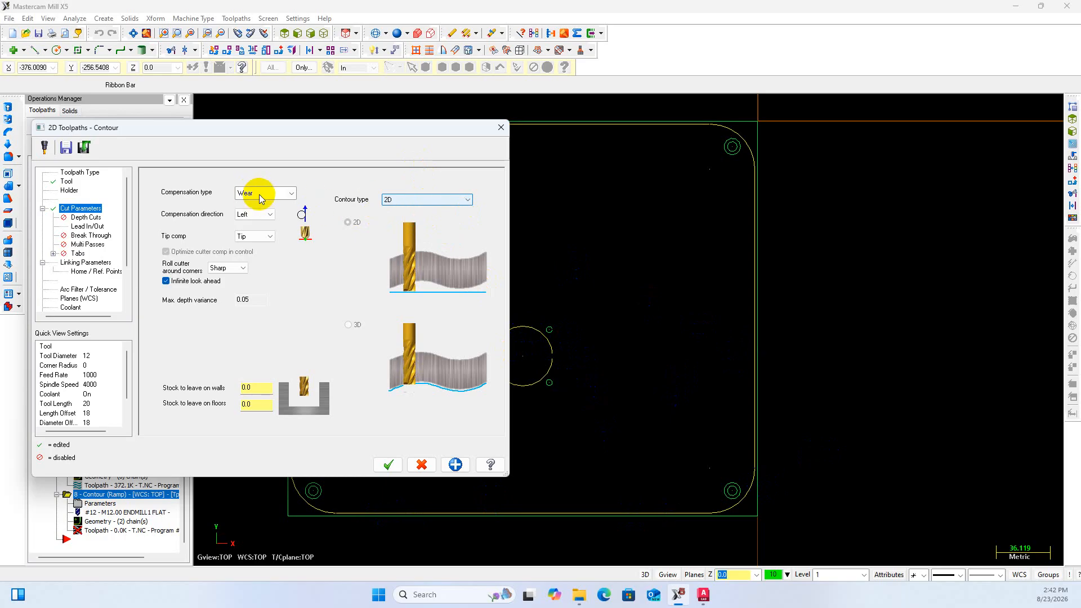
Set the contour's cutting depth to -15.2, generate the toolpath and backplot it around the outer profile and central circle
{"action": "left_click", "coordinate": [84, 218]}
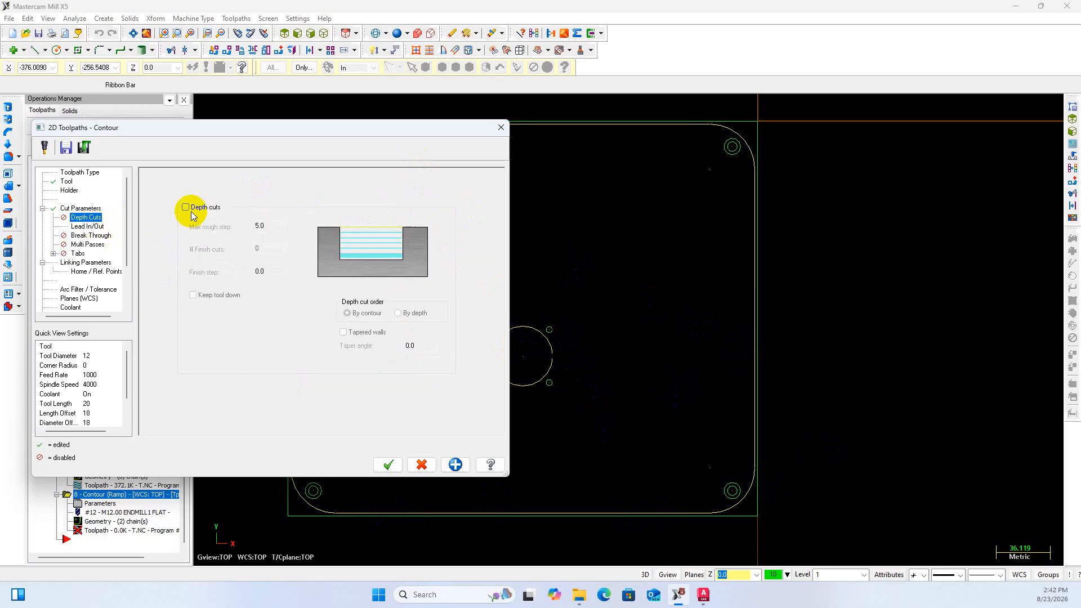
{"action": "left_click", "coordinate": [90, 226]}
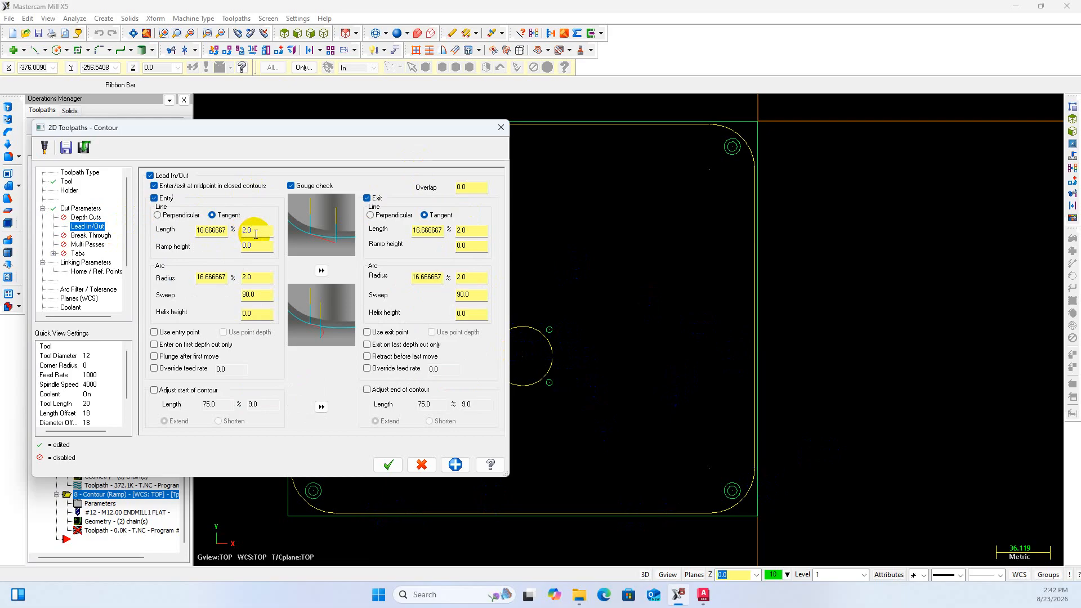
{"action": "left_click", "coordinate": [87, 263]}
{"action": "left_click_drag", "start_coordinate": [336, 399], "coordinate": [309, 392]}
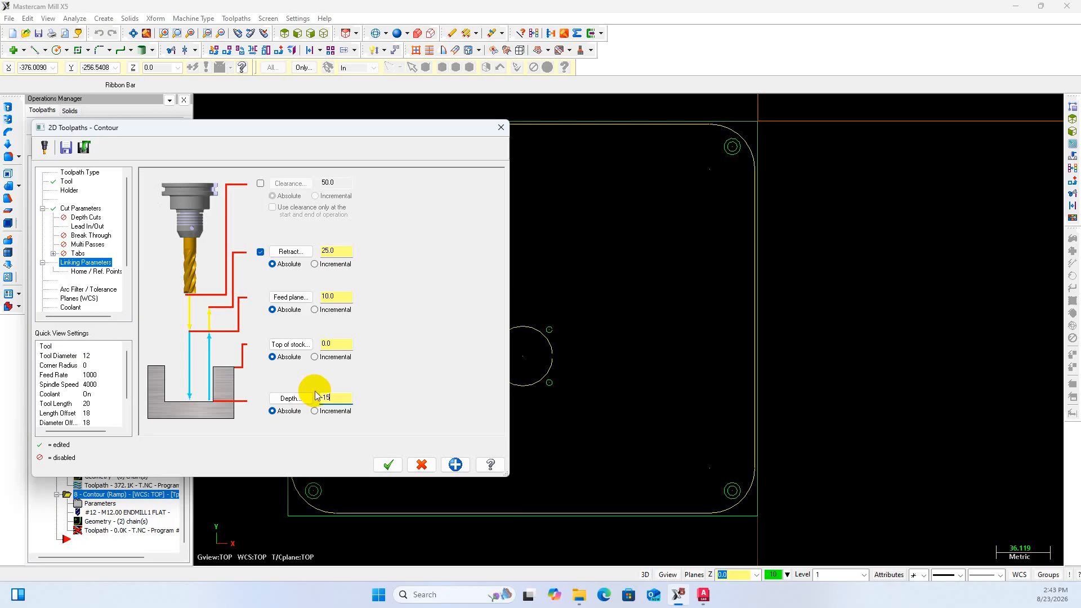
{"action": "left_click", "coordinate": [385, 455]}
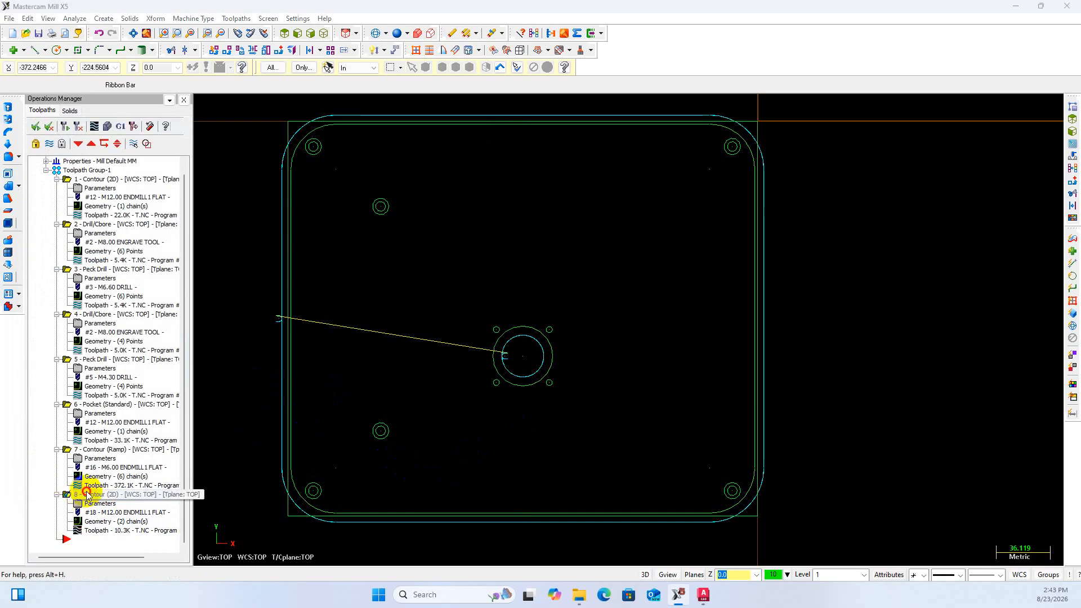
{"action": "left_click", "coordinate": [94, 126]}
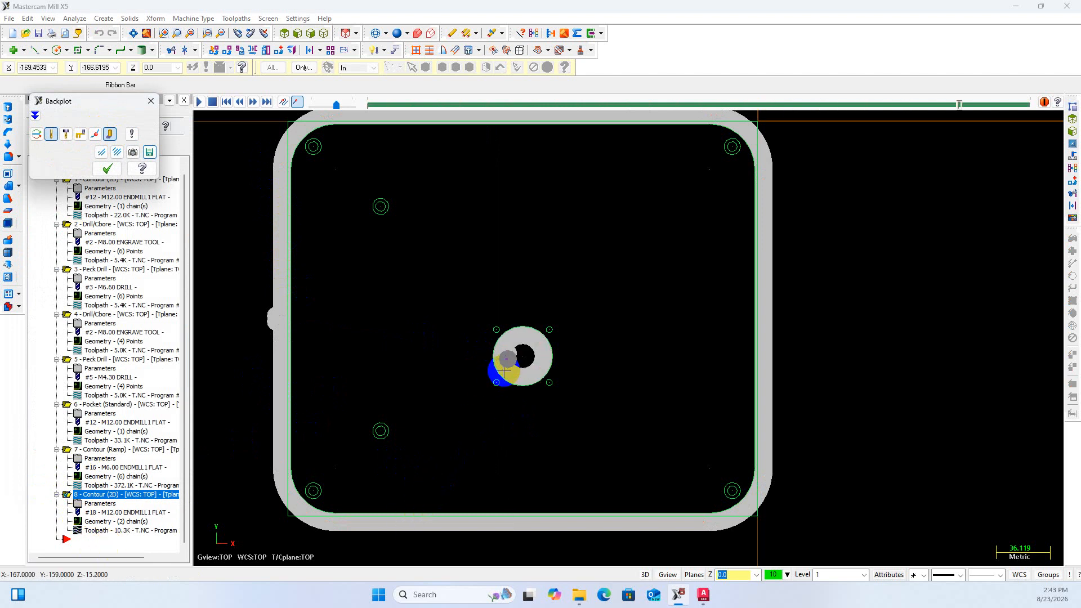
{"action": "left_click", "coordinate": [107, 168]}
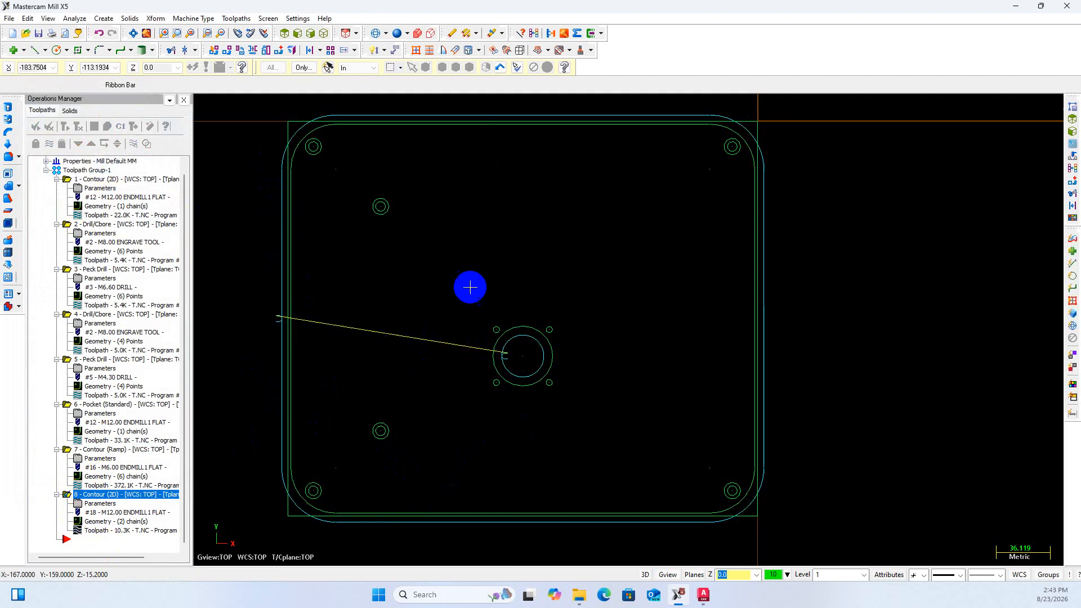
Collapse all eight operations in Toolpath Group-1 and hide the new 2D contour's toolpath display
{"action": "left_click", "coordinate": [57, 179]}
{"action": "left_click", "coordinate": [56, 197]}
{"action": "left_click", "coordinate": [57, 206]}
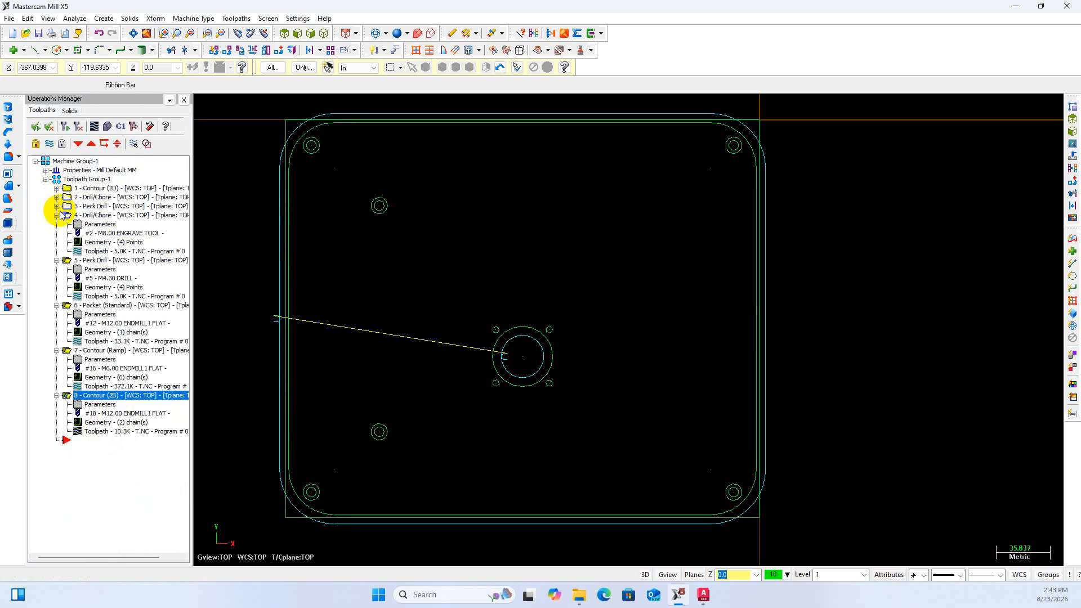
{"action": "left_click", "coordinate": [57, 215]}
{"action": "left_click", "coordinate": [56, 224]}
{"action": "left_click", "coordinate": [56, 233]}
{"action": "left_click", "coordinate": [56, 242]}
{"action": "left_click", "coordinate": [56, 251]}
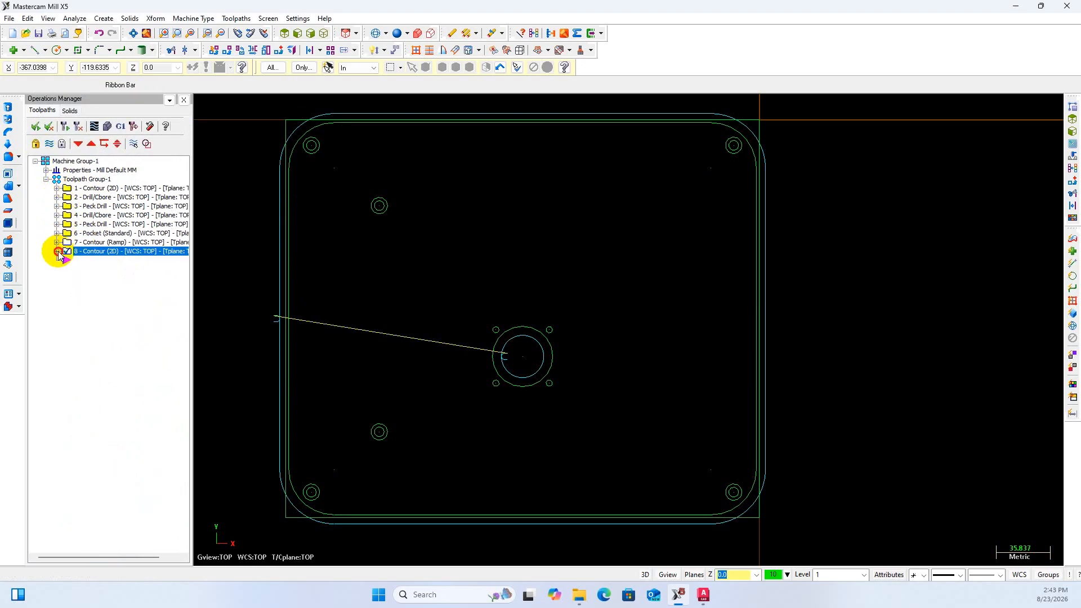
{"action": "left_click", "coordinate": [427, 307]}
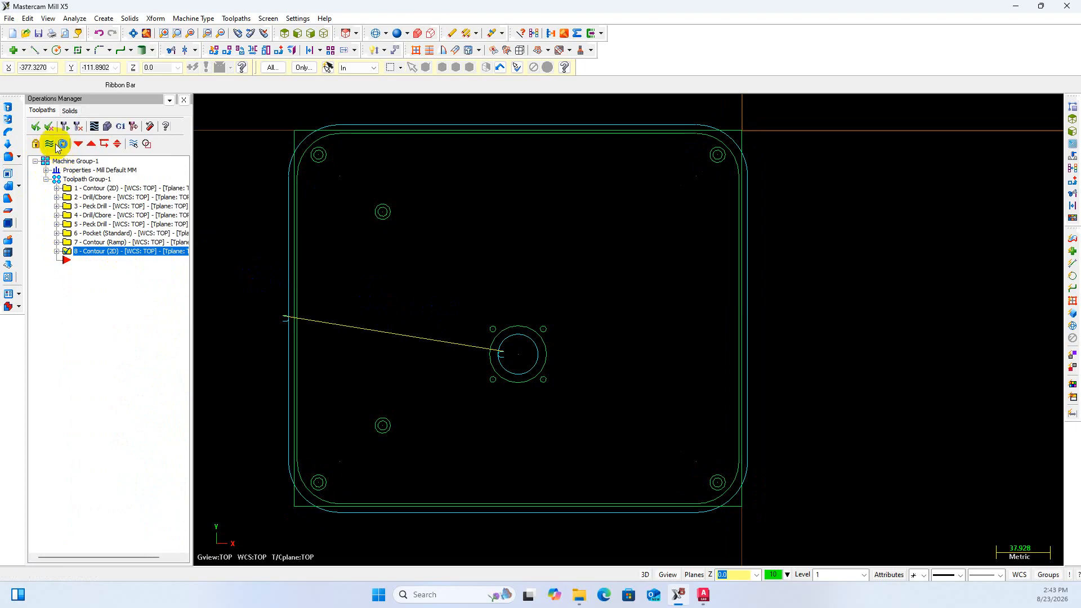
{"action": "left_click", "coordinate": [47, 144]}
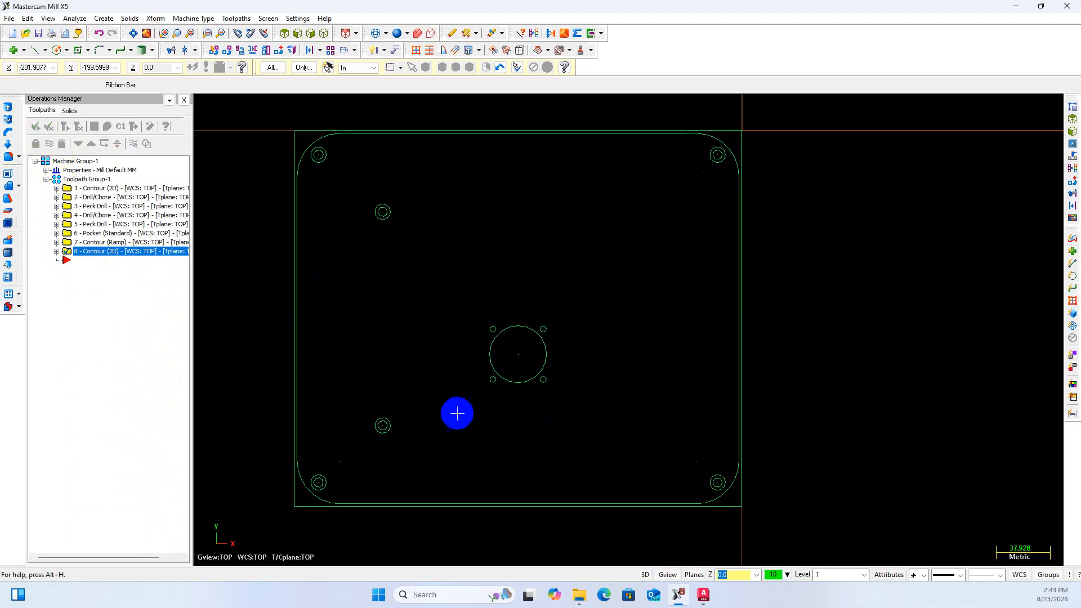
Check the callout for the four tapped holes around the central bore in the AutoCAD drawing, and return to Mastercam
{"action": "scroll", "coordinate": [507, 350], "scroll_direction": "up", "scroll_amount": 3}
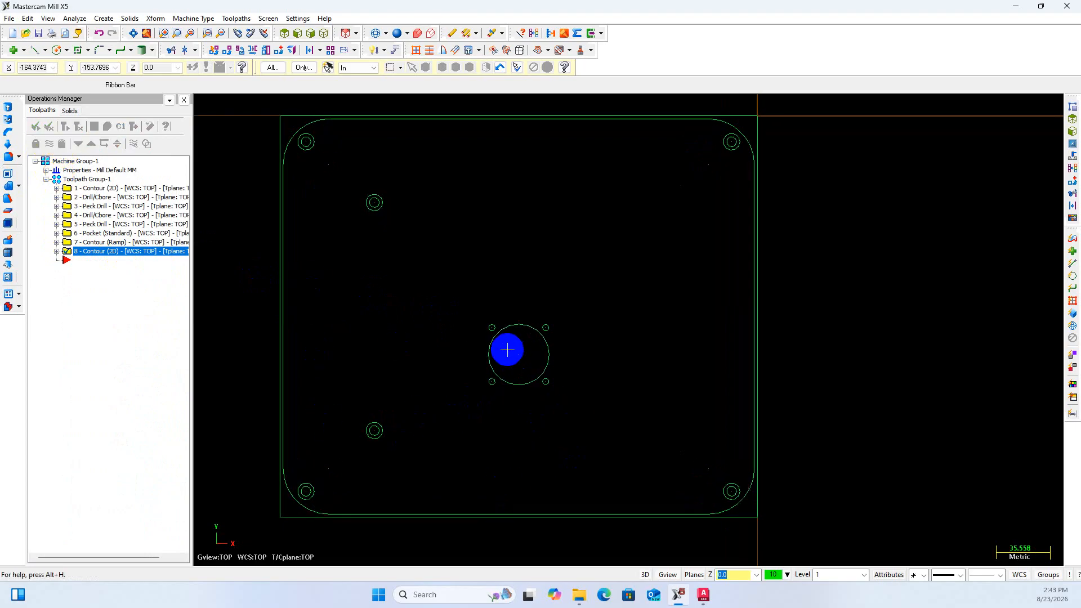
{"action": "scroll", "coordinate": [498, 340], "scroll_direction": "up", "scroll_amount": 2}
{"action": "scroll", "coordinate": [473, 306], "scroll_direction": "down", "scroll_amount": 1}
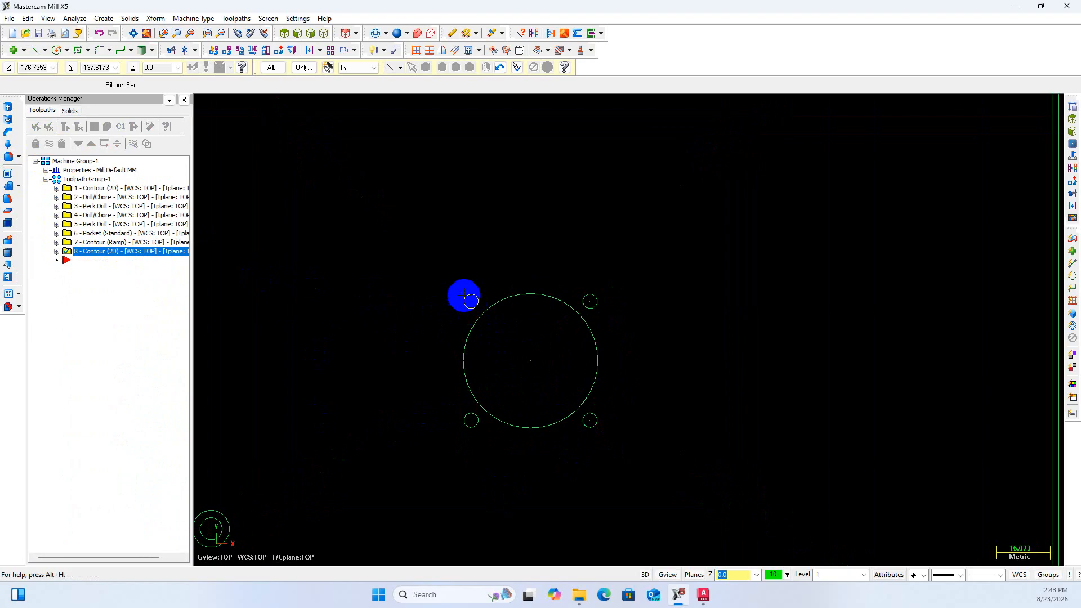
{"action": "left_click", "coordinate": [703, 594]}
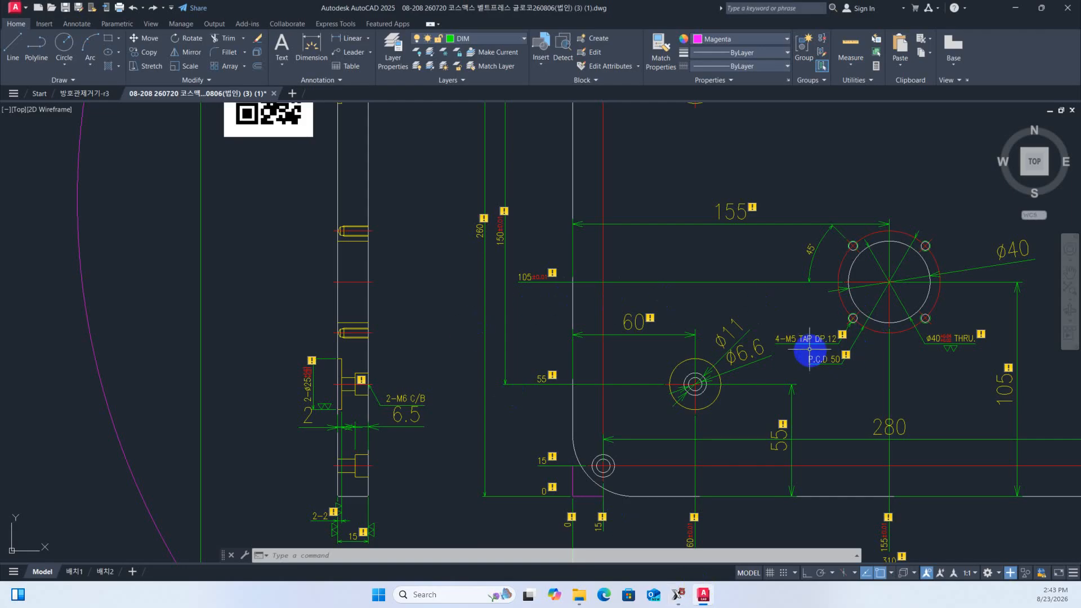
{"action": "left_click", "coordinate": [680, 594]}
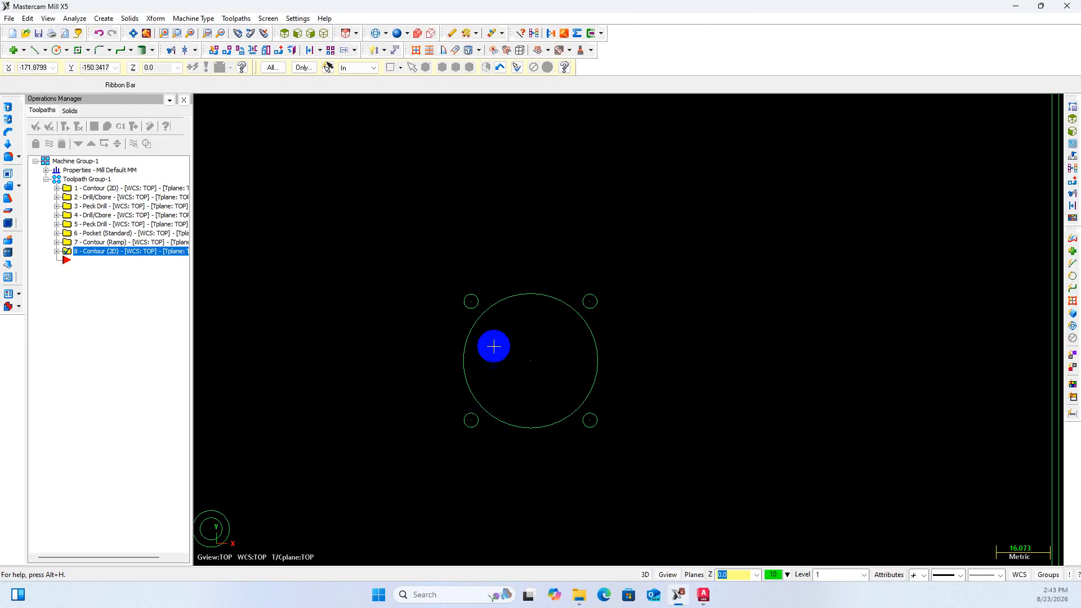
Copy the 4.3 mm peck drill operation, paste it after the last 2D contour, and expand the copy
{"action": "left_click", "coordinate": [236, 18]}
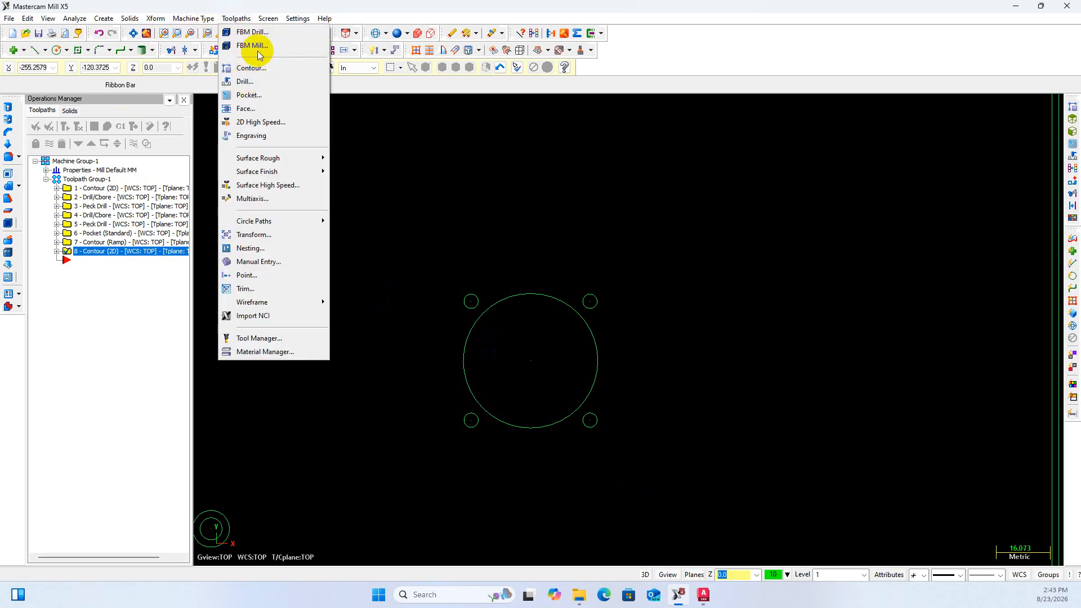
{"action": "left_click", "coordinate": [425, 169]}
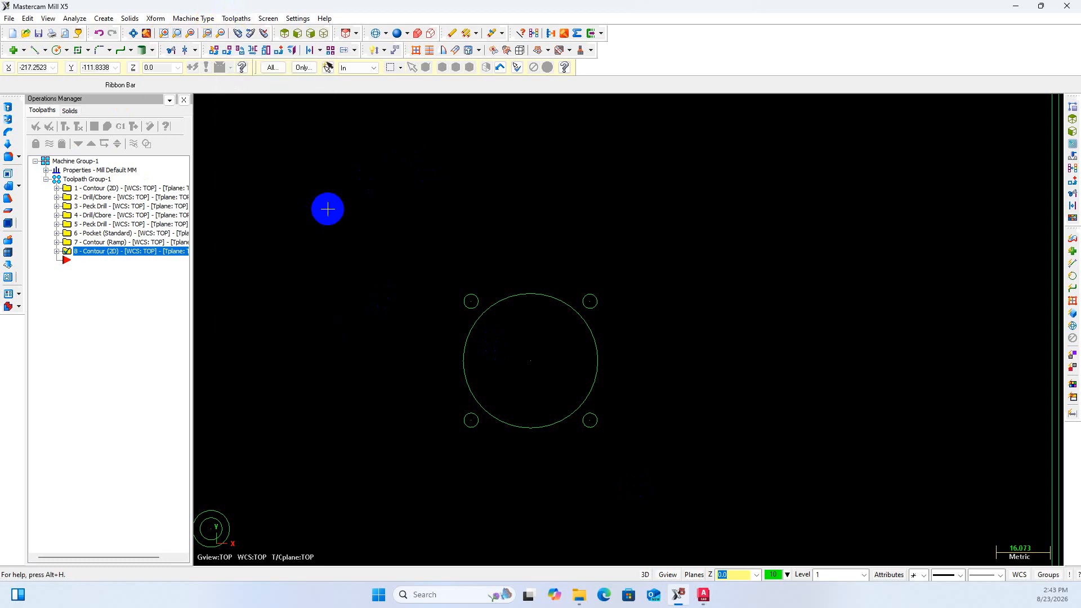
{"action": "left_click", "coordinate": [92, 224]}
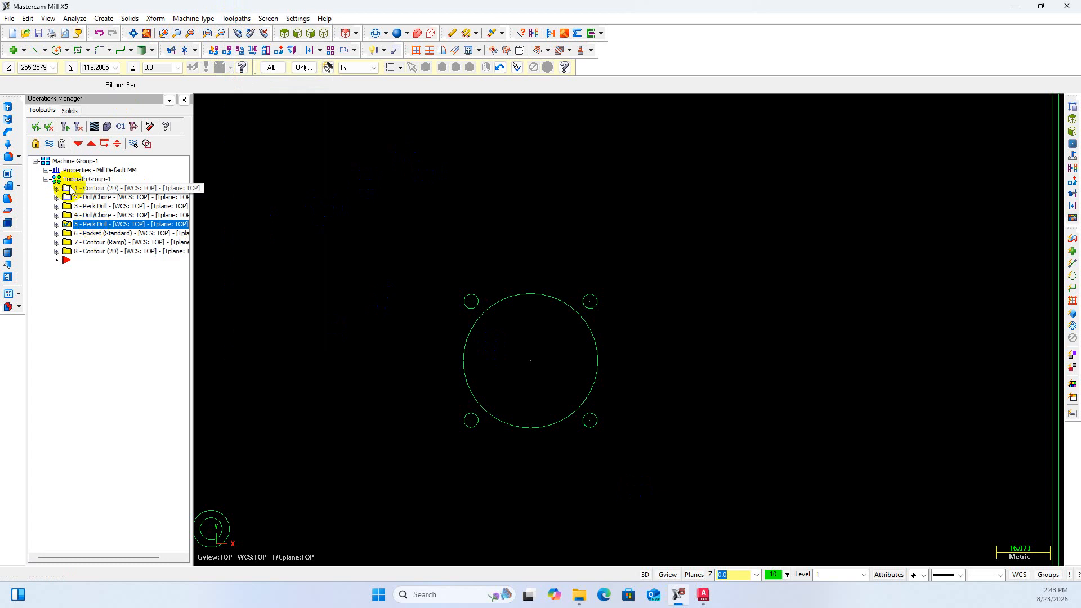
{"action": "left_click", "coordinate": [50, 144]}
{"action": "left_click", "coordinate": [50, 144]}
{"action": "right_click", "coordinate": [88, 228]}
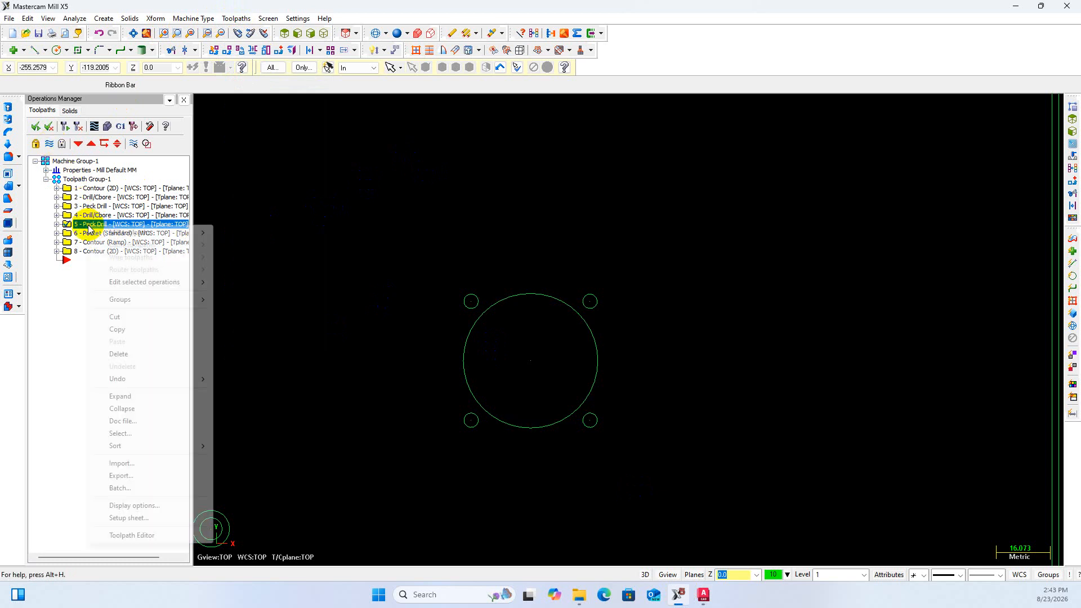
{"action": "left_click", "coordinate": [129, 332]}
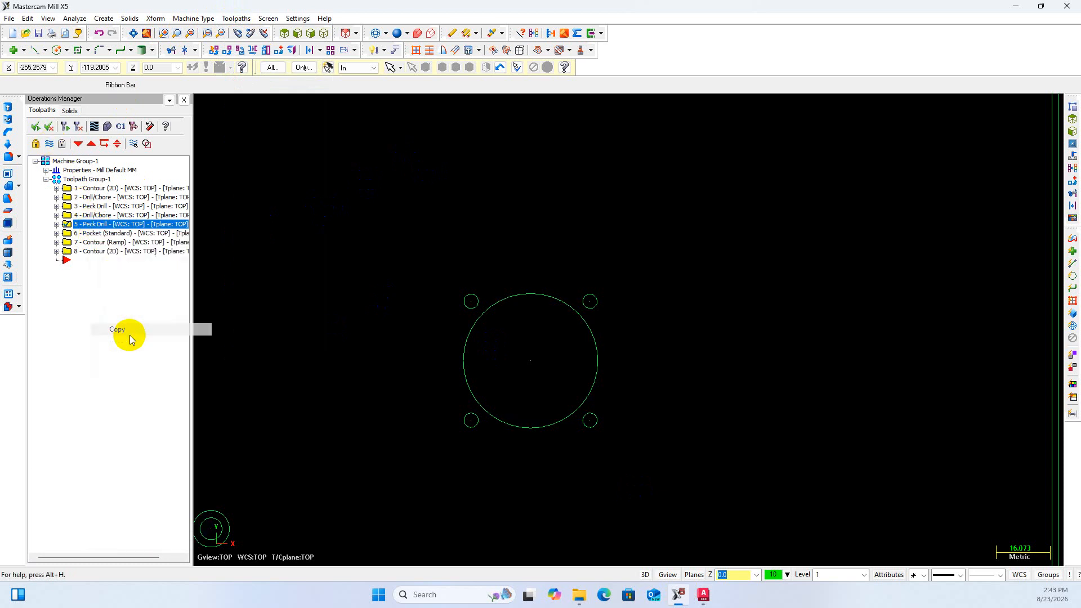
{"action": "left_click", "coordinate": [86, 251]}
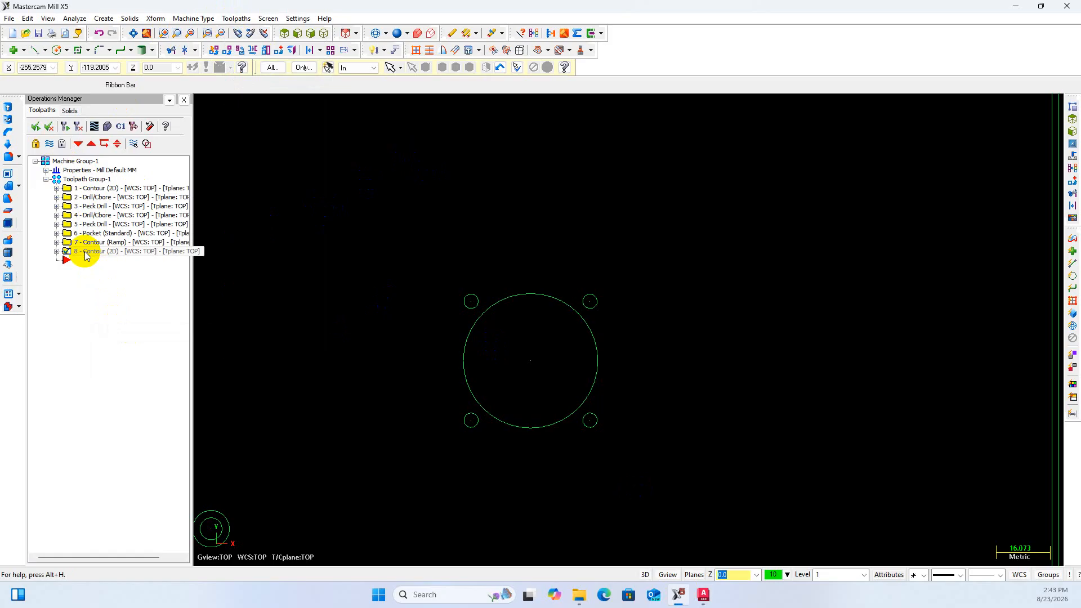
{"action": "right_click", "coordinate": [86, 255]}
{"action": "left_click", "coordinate": [124, 367]}
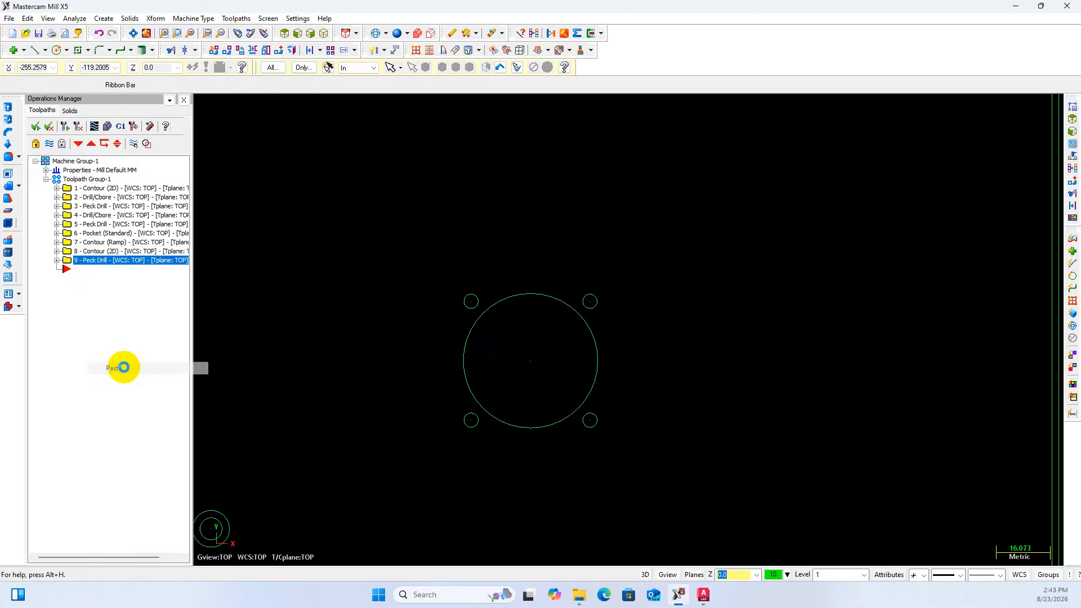
{"action": "left_click", "coordinate": [56, 260]}
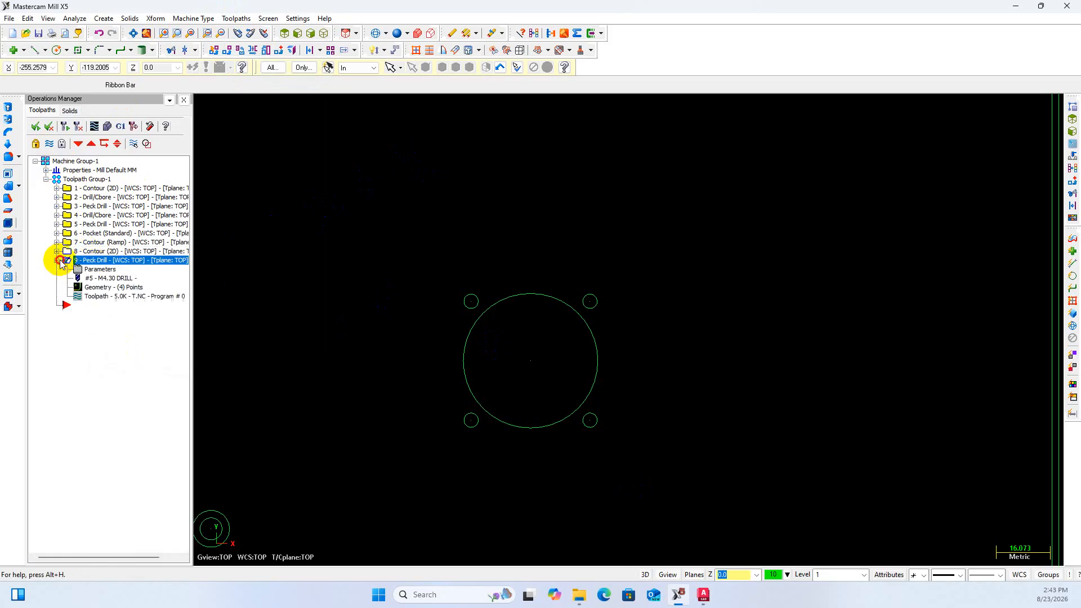
Create a new right-hand tap tool for the copied peck drill operation, with a 5 mm diameter and 0.8 mm pitch
{"action": "left_click", "coordinate": [97, 270]}
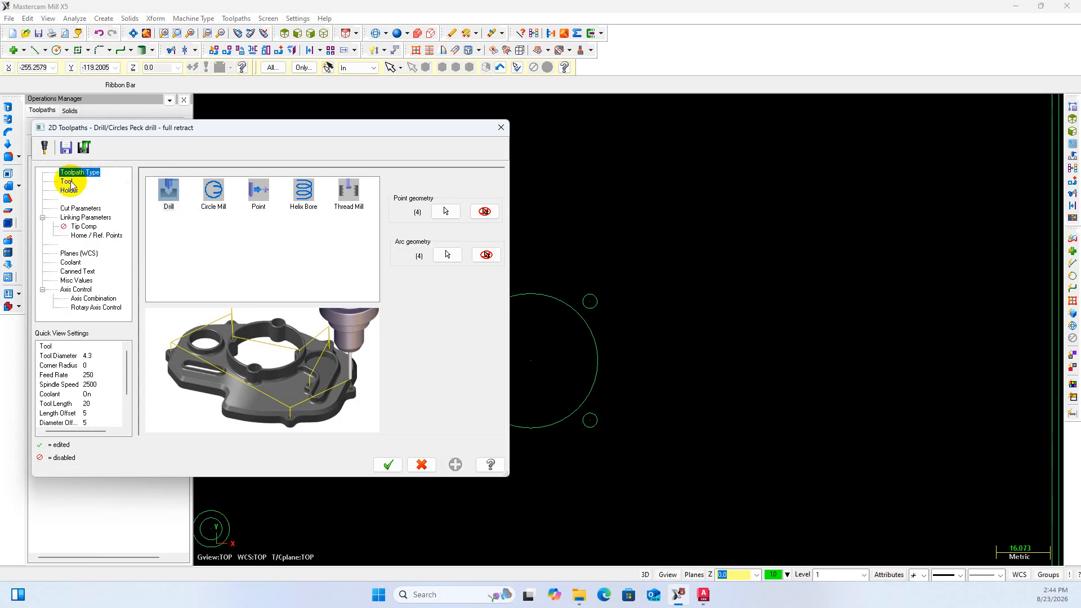
{"action": "left_click", "coordinate": [67, 181]}
{"action": "right_click", "coordinate": [225, 288]}
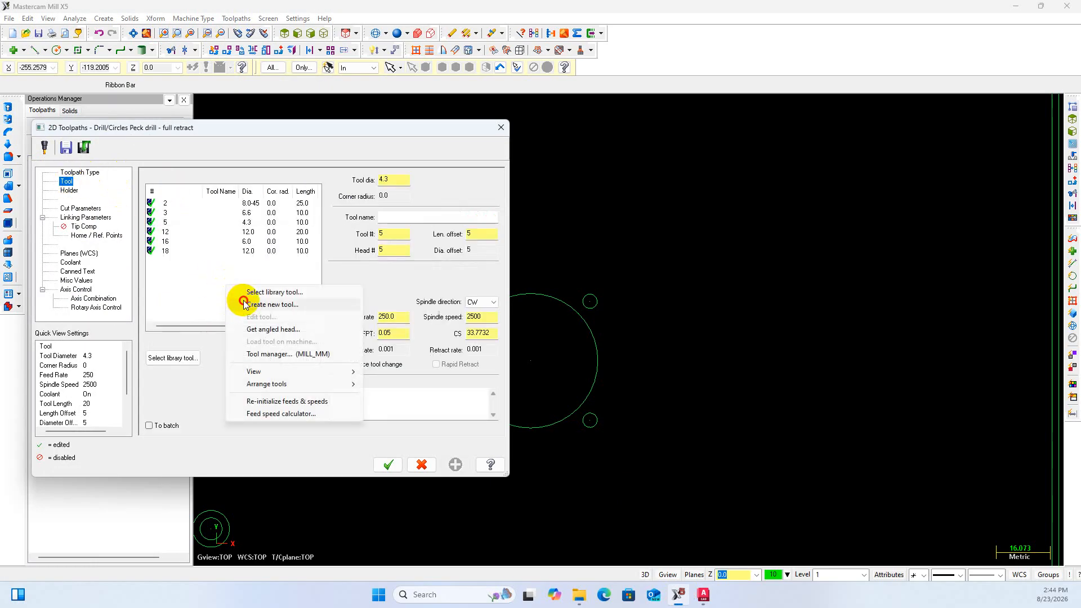
{"action": "left_click", "coordinate": [244, 297]}
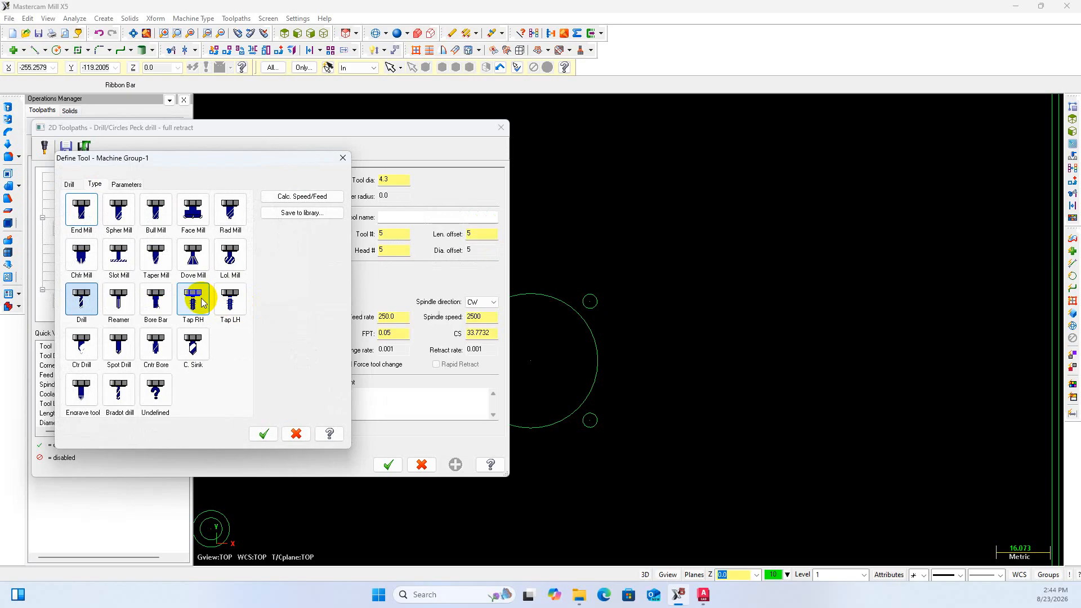
{"action": "left_click", "coordinate": [202, 303]}
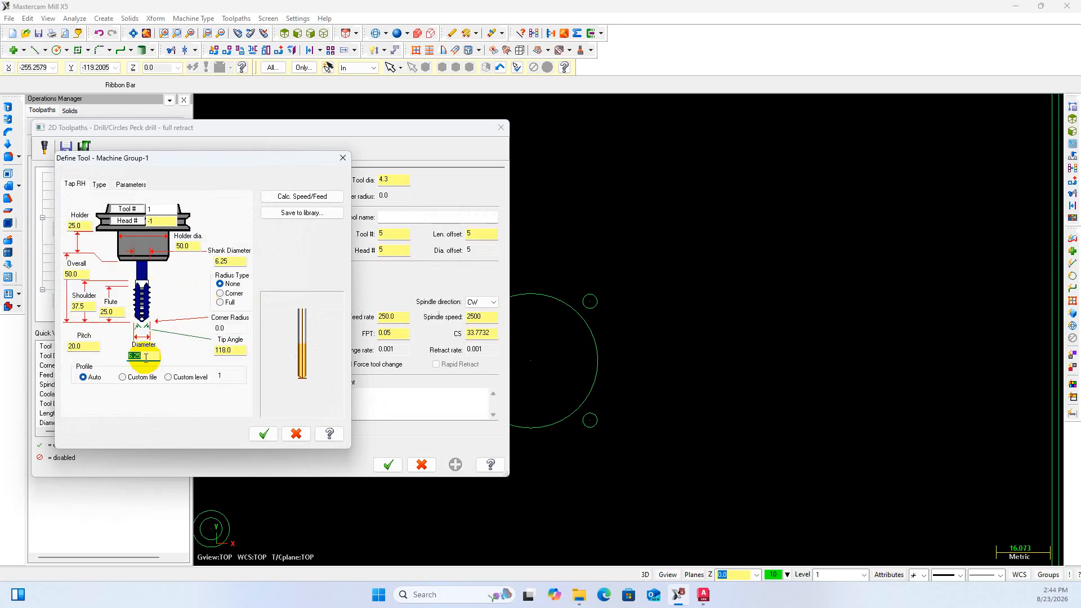
{"action": "left_click", "coordinate": [129, 354]}
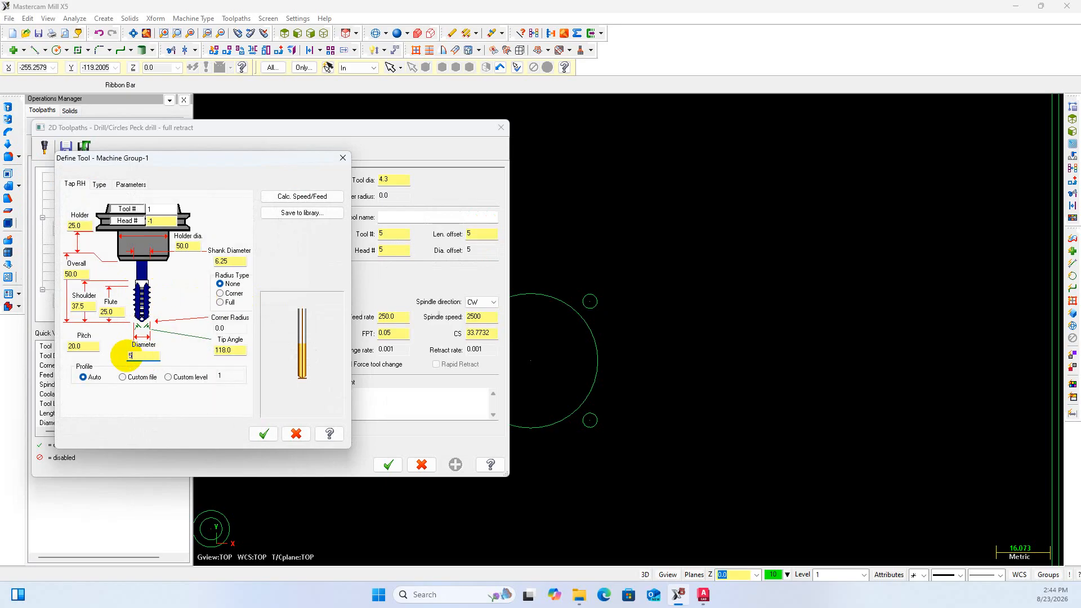
{"action": "left_click", "coordinate": [84, 346]}
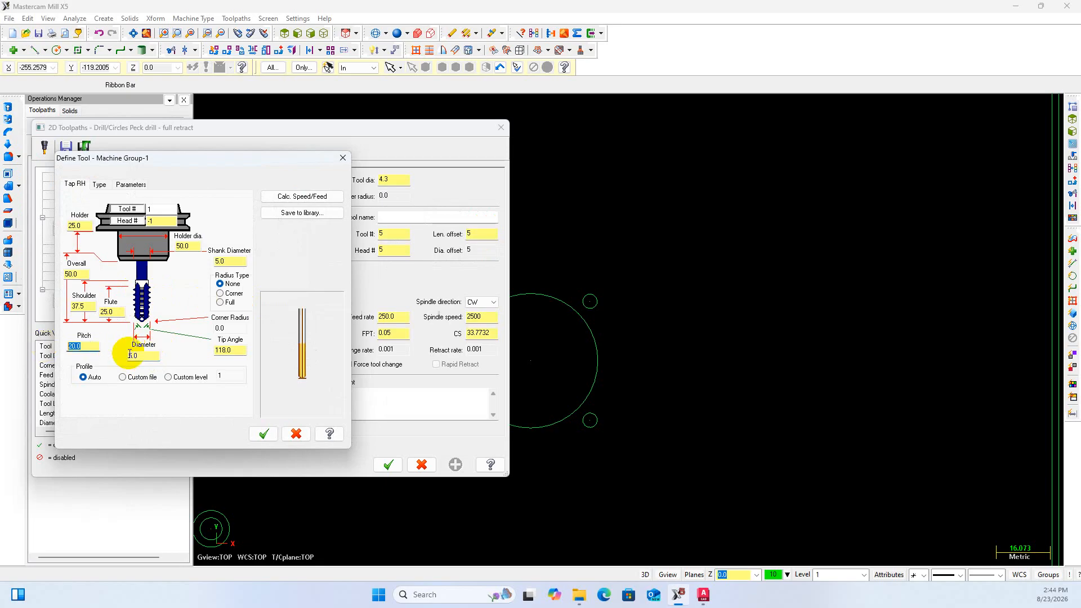
{"action": "left_click", "coordinate": [86, 348]}
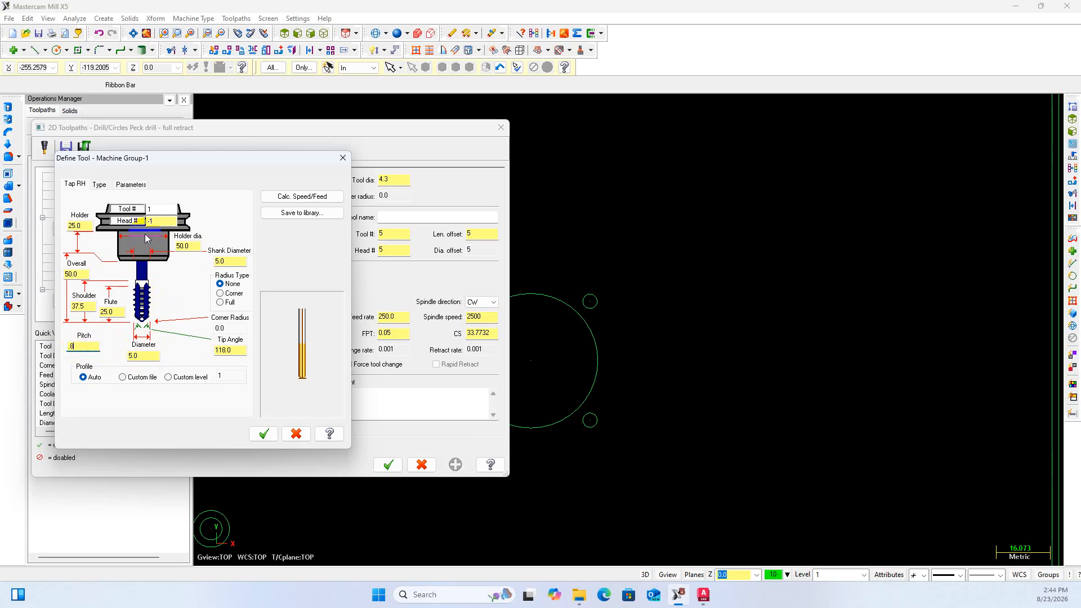
Assign 25 as the new tap's tool number, head number and diameter offset number, and accept the tool
{"action": "left_click_drag", "start_coordinate": [152, 220], "coordinate": [133, 228]}
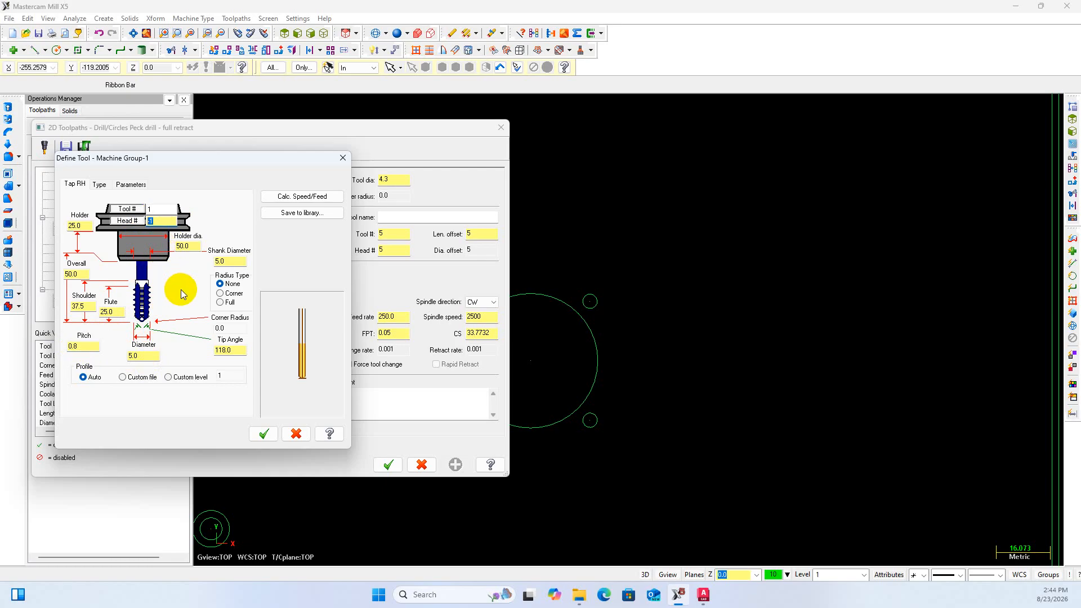
{"action": "type", "text": "25"}
{"action": "left_click_drag", "start_coordinate": [160, 209], "coordinate": [70, 210]}
{"action": "type", "text": "52"}
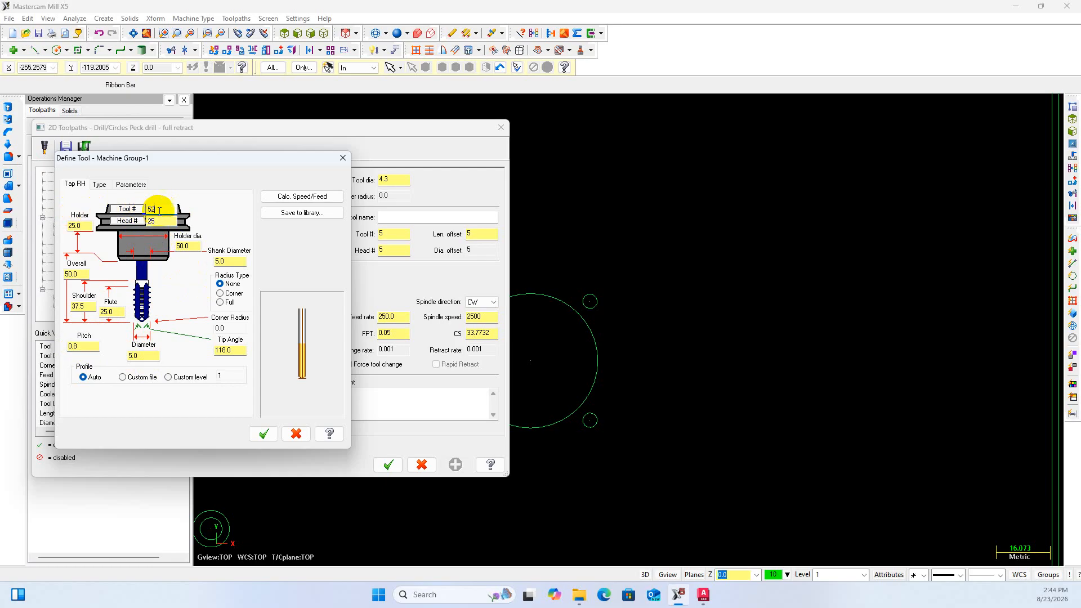
{"action": "left_click_drag", "start_coordinate": [159, 209], "coordinate": [124, 206]}
{"action": "type", "text": "25"}
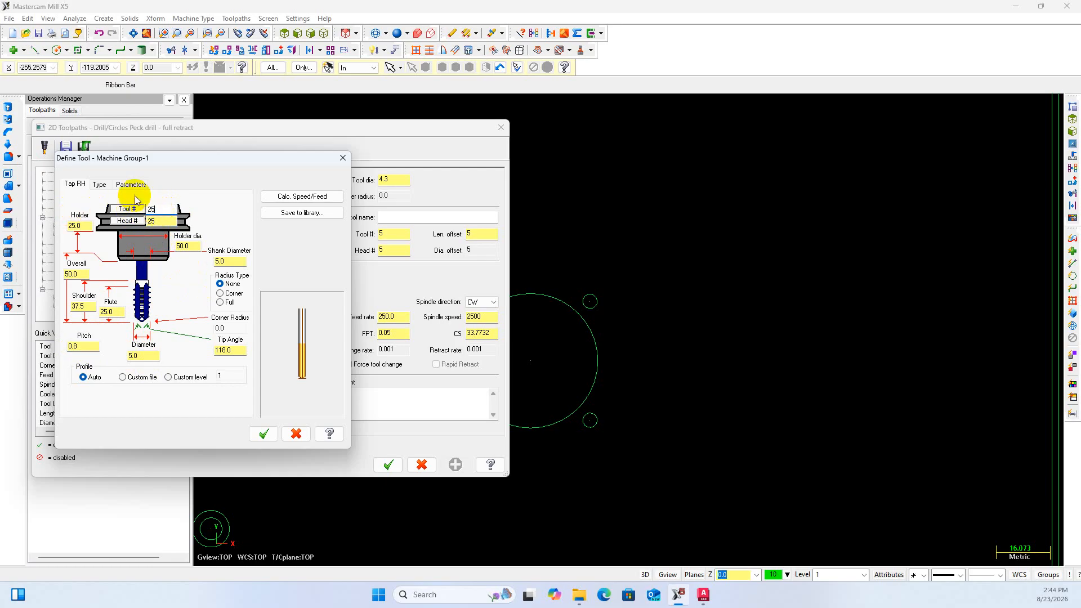
{"action": "left_click", "coordinate": [131, 184]}
{"action": "left_click_drag", "start_coordinate": [150, 258], "coordinate": [124, 255]}
{"action": "type", "text": "25"}
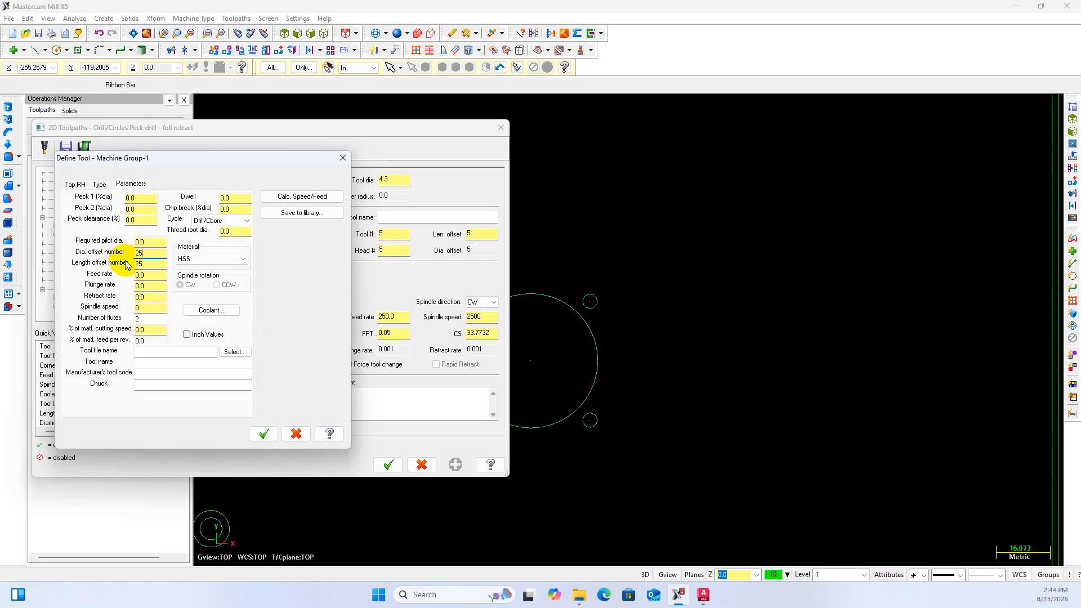
{"action": "left_click", "coordinate": [263, 433]}
Set the tap's spindle speed to 1000 and feed rate to 800, and change the drilling cycle to Tap
{"action": "left_click", "coordinate": [485, 315]}
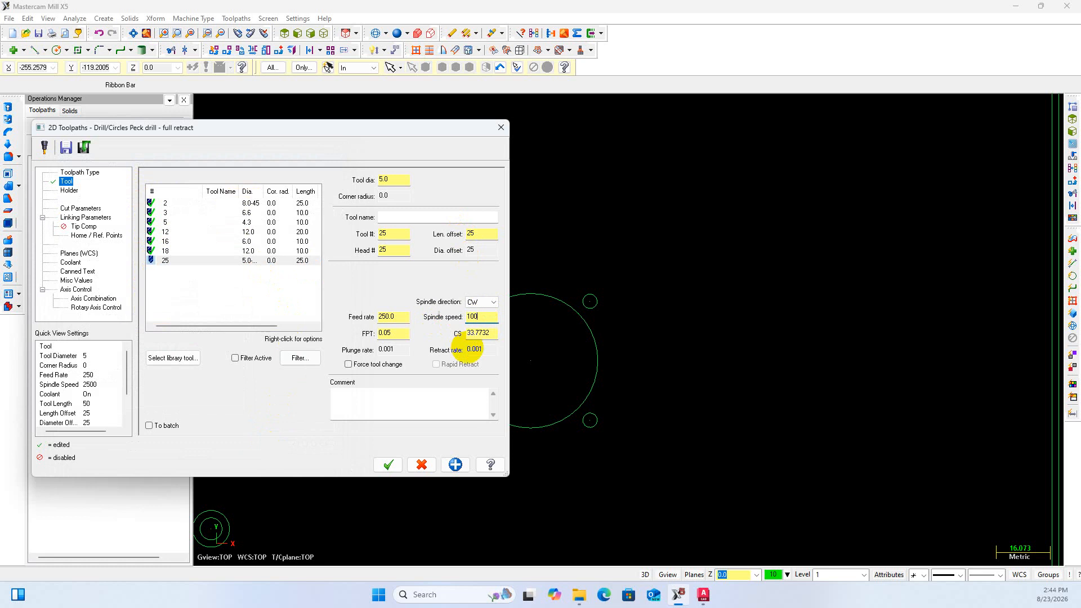
{"action": "left_click", "coordinate": [405, 321]}
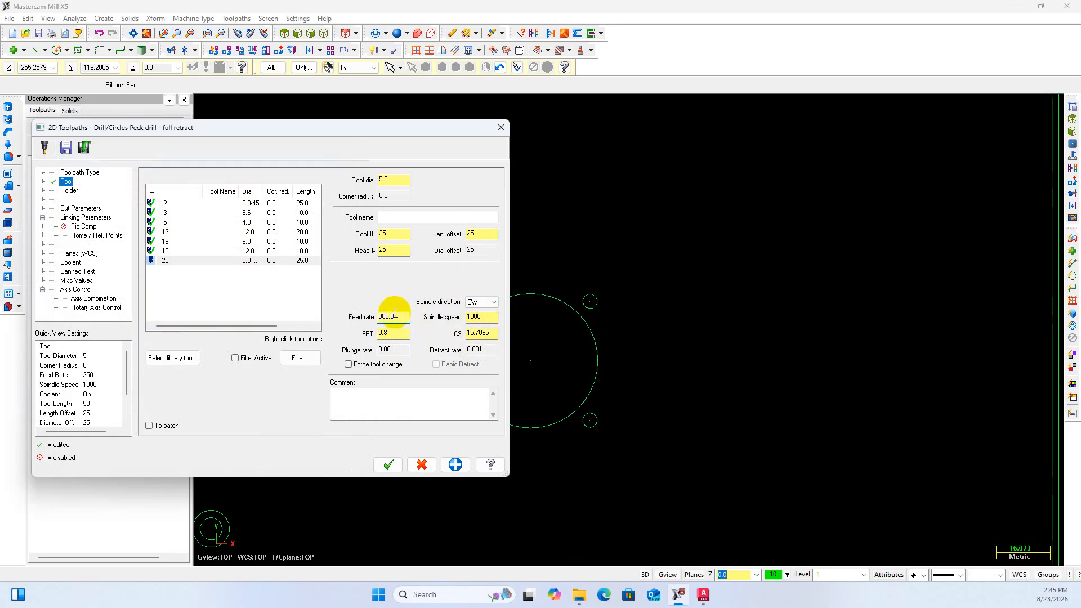
{"action": "left_click", "coordinate": [82, 208]}
{"action": "left_click", "coordinate": [216, 185]}
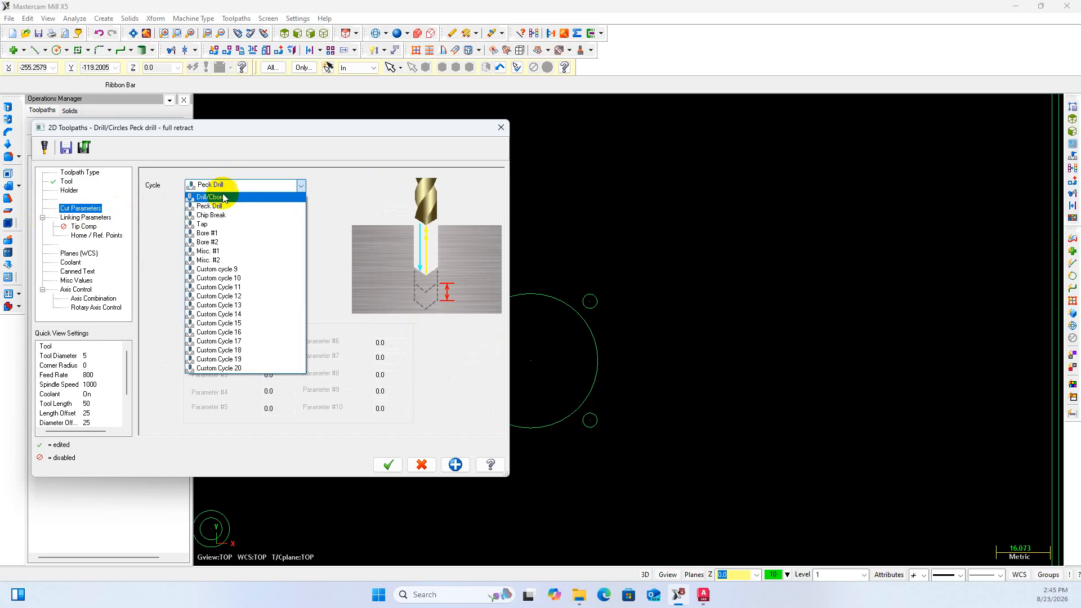
{"action": "left_click", "coordinate": [214, 225]}
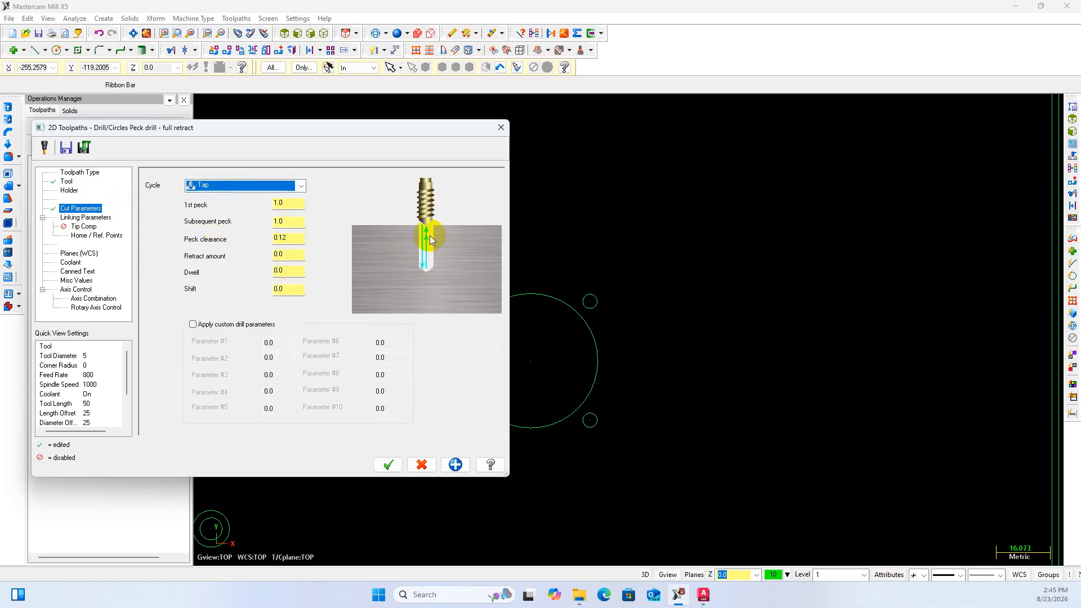
Set the tapping cycle's peck clearance to 0 and both the first and subsequent pecks to 8
{"action": "left_click", "coordinate": [293, 241]}
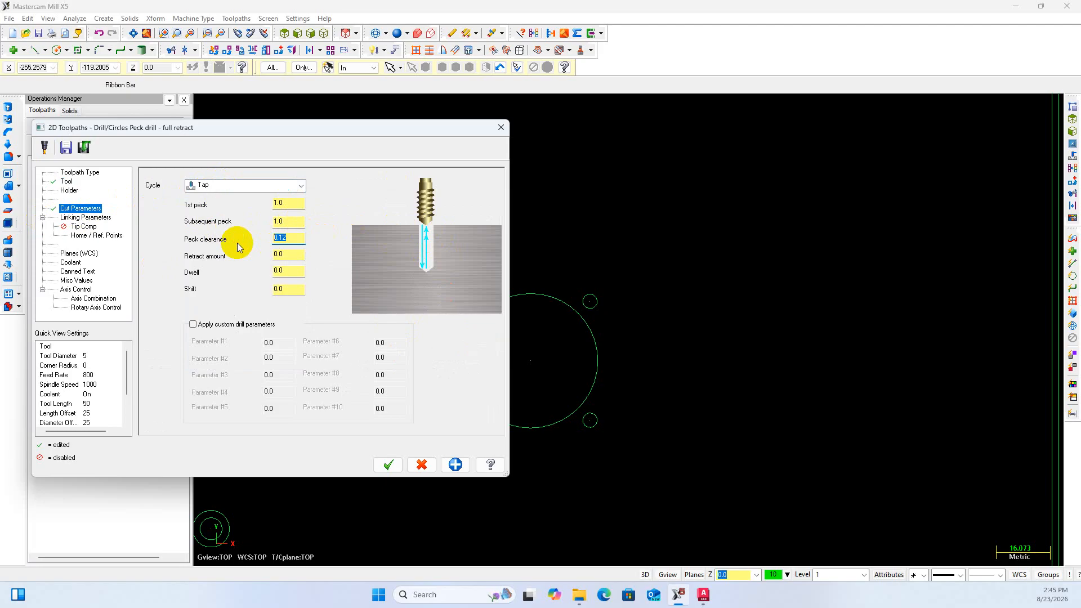
{"action": "type", "text": "0"}
{"action": "left_click", "coordinate": [277, 222]}
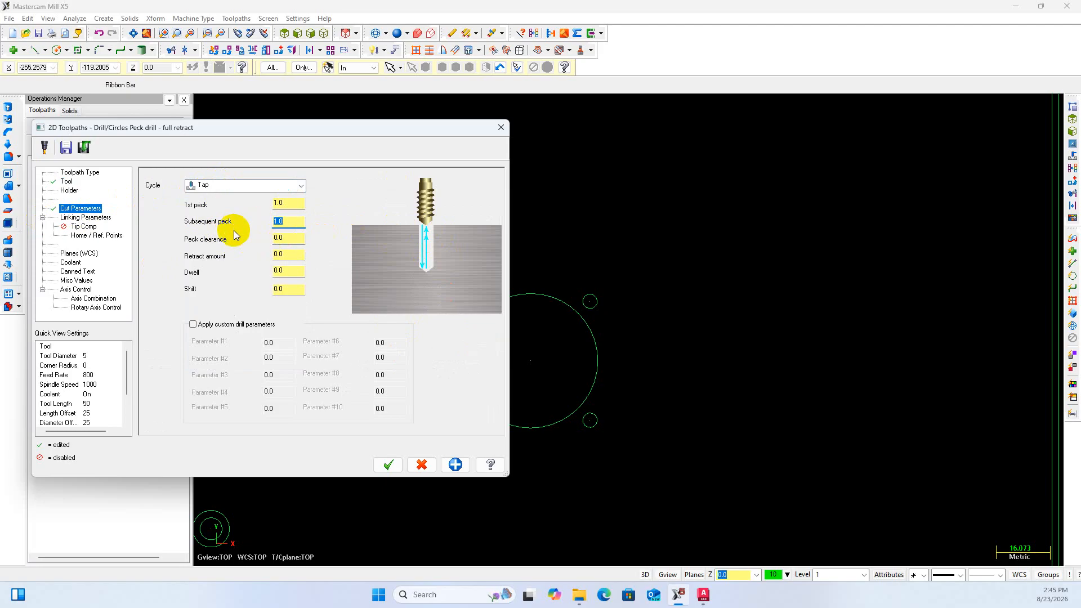
{"action": "left_click", "coordinate": [288, 204]}
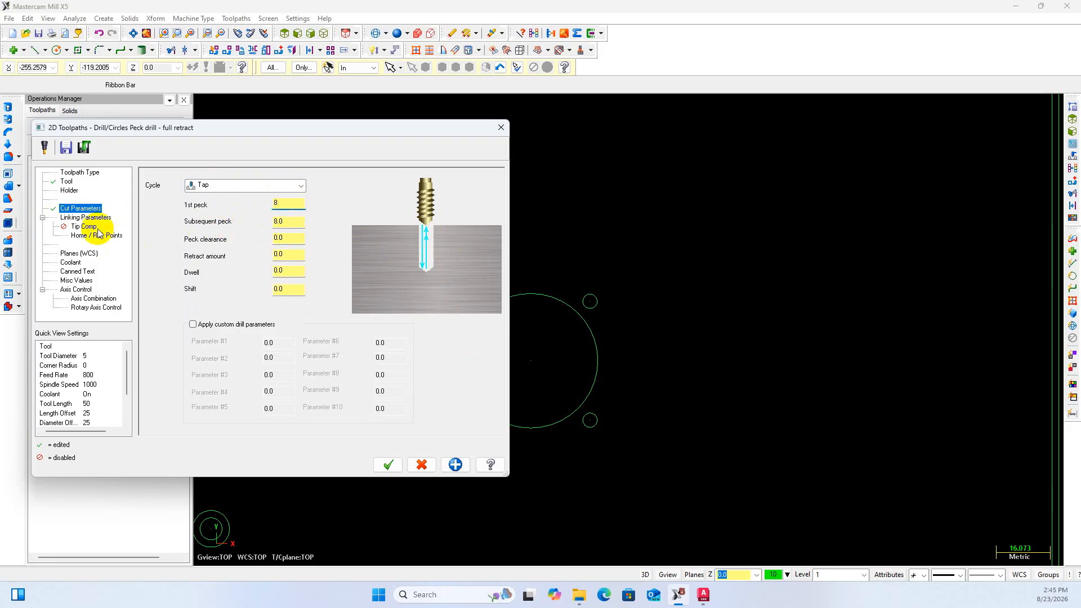
Open the tapping depth value, check the M5 tap callout in the AutoCAD drawing, and return to Mastercam
{"action": "left_click", "coordinate": [93, 218]}
{"action": "left_click", "coordinate": [338, 384]}
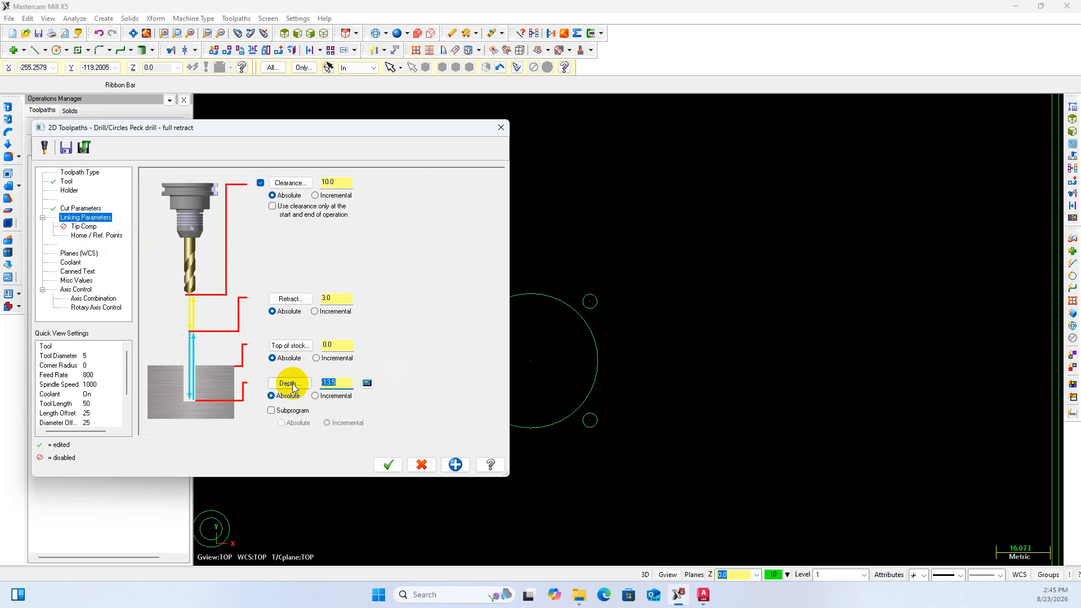
{"action": "left_click", "coordinate": [703, 594]}
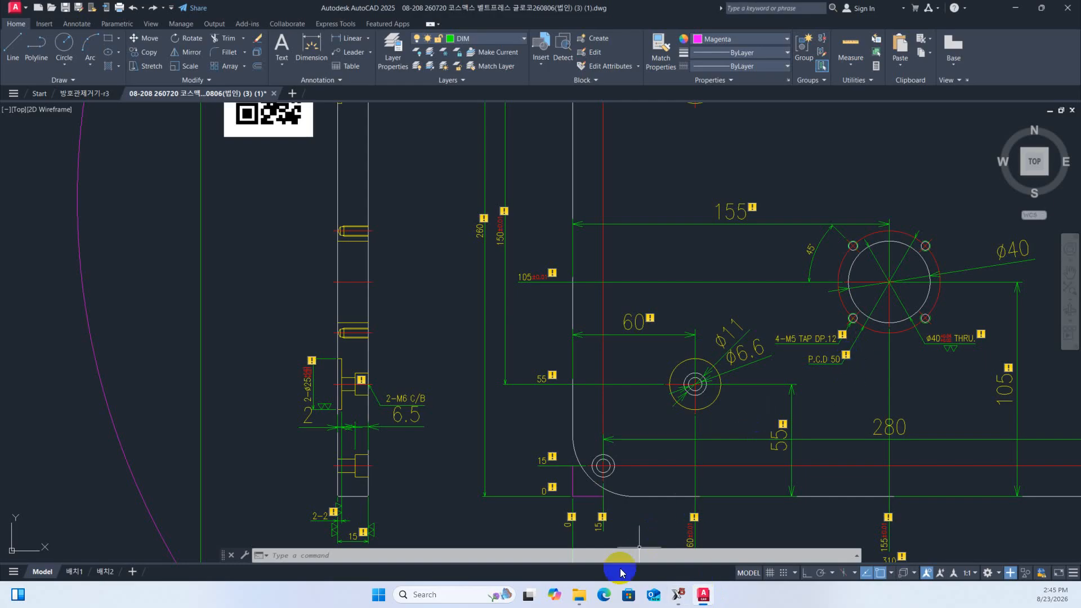
{"action": "left_click", "coordinate": [676, 595]}
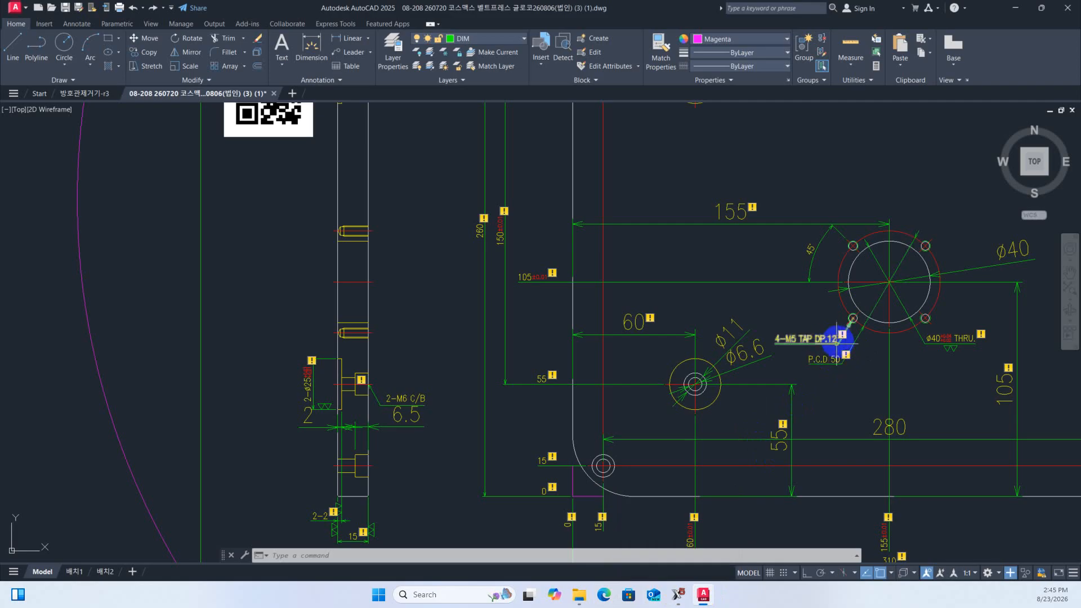
{"action": "left_click", "coordinate": [679, 595]}
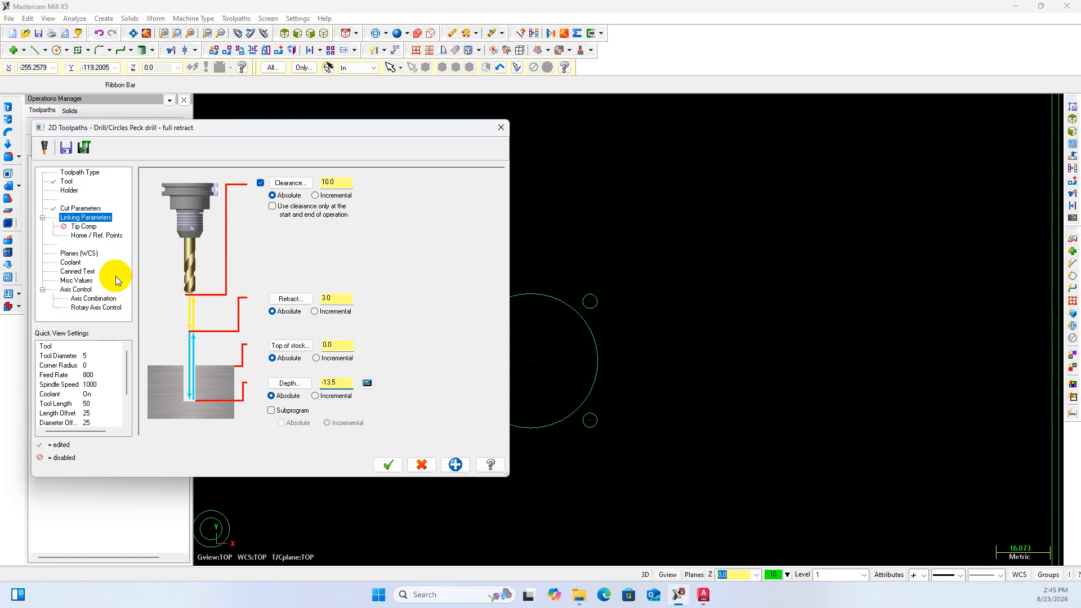
Set both the first peck and the subsequent peck of the tapping cycle to 6
{"action": "left_click", "coordinate": [81, 208]}
{"action": "left_click_drag", "start_coordinate": [284, 201], "coordinate": [268, 209]}
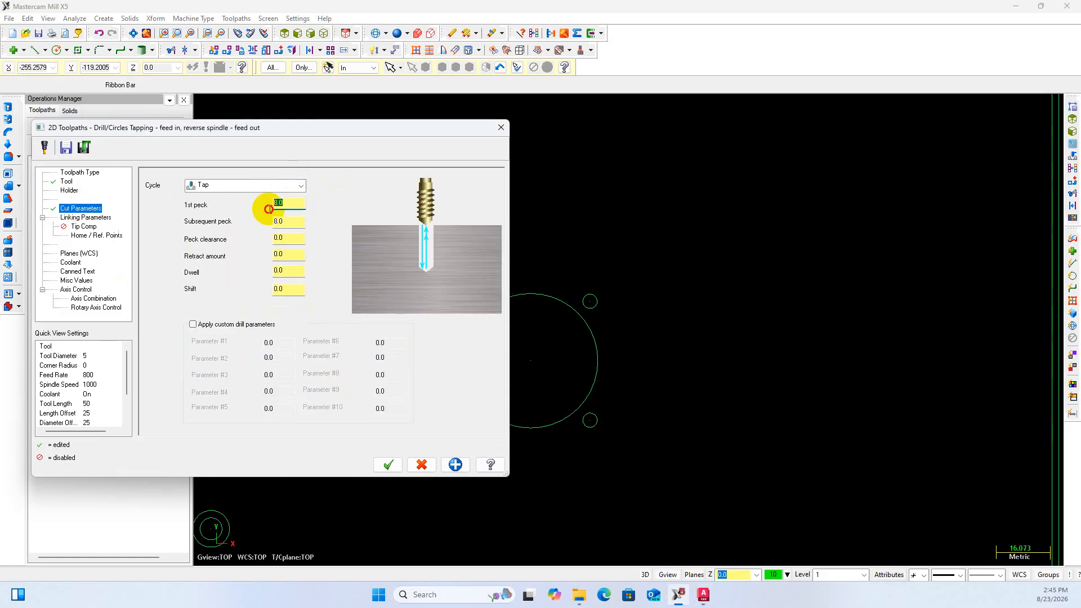
{"action": "type", "text": "6"}
{"action": "double_click", "coordinate": [282, 221]}
{"action": "type", "text": "6"}
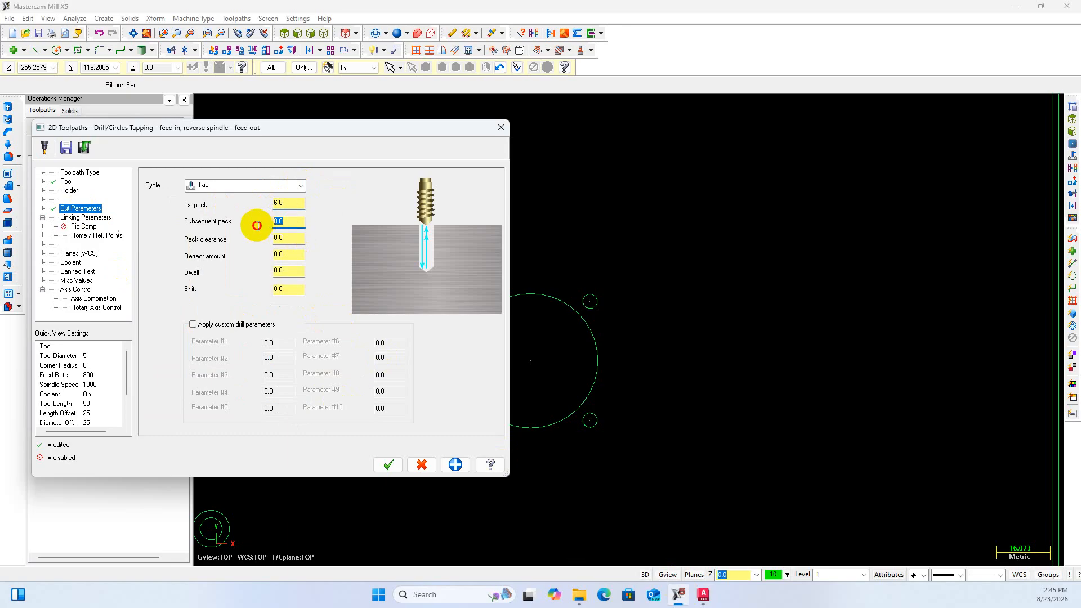
Change the absolute tapping depth to suit the drawing's M5 tap callout and regenerate the tap toolpath
{"action": "left_click", "coordinate": [97, 218]}
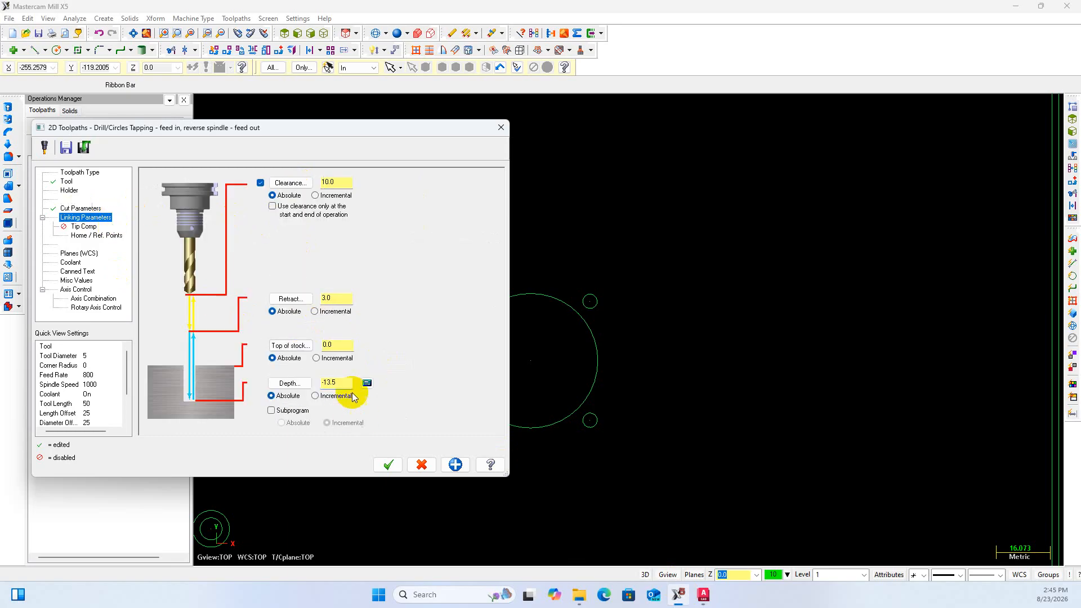
{"action": "key", "text": "BackSpace"}
{"action": "key", "text": "BackSpace"}
{"action": "key", "text": "BackSpace"}
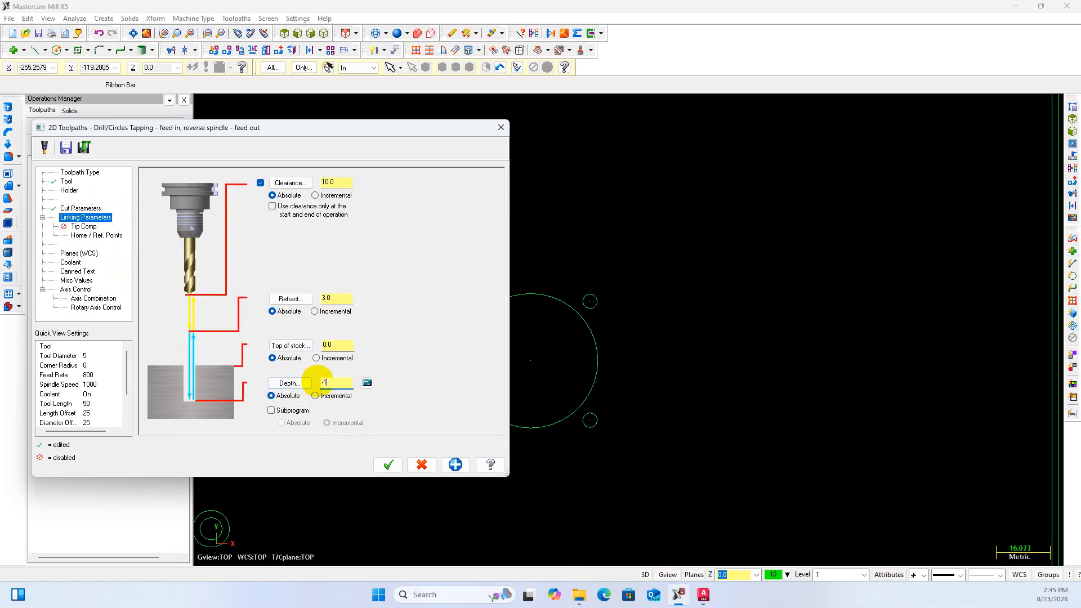
{"action": "left_click", "coordinate": [386, 465]}
{"action": "scroll", "coordinate": [524, 321], "scroll_direction": "down", "scroll_amount": 1}
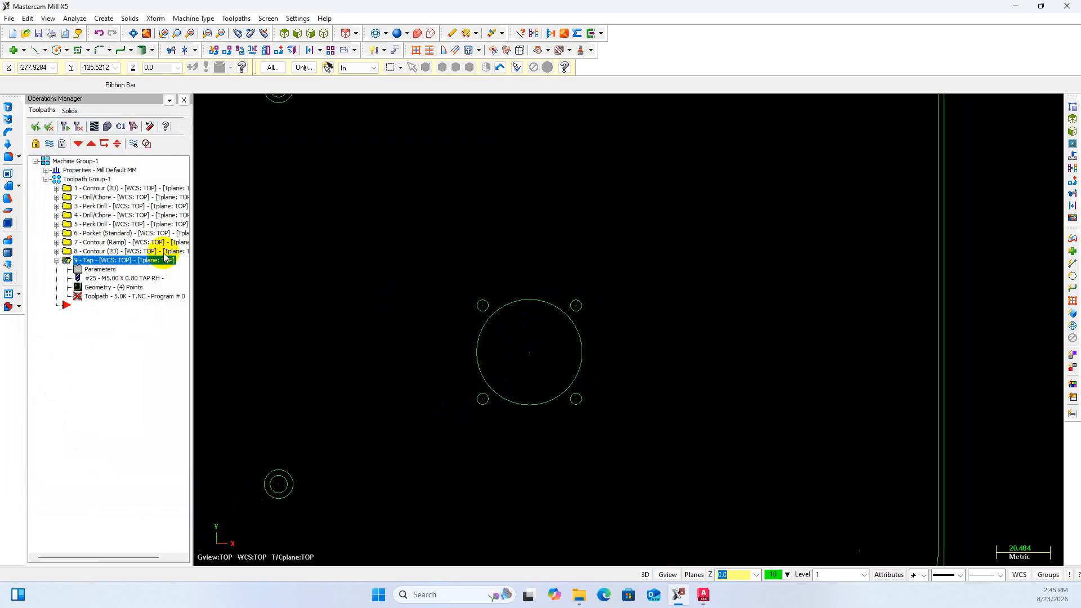
{"action": "left_click", "coordinate": [66, 128]}
Select all nine operations in Toolpath Group-1 and play their backplot
{"action": "scroll", "coordinate": [604, 376], "scroll_direction": "down", "scroll_amount": 3}
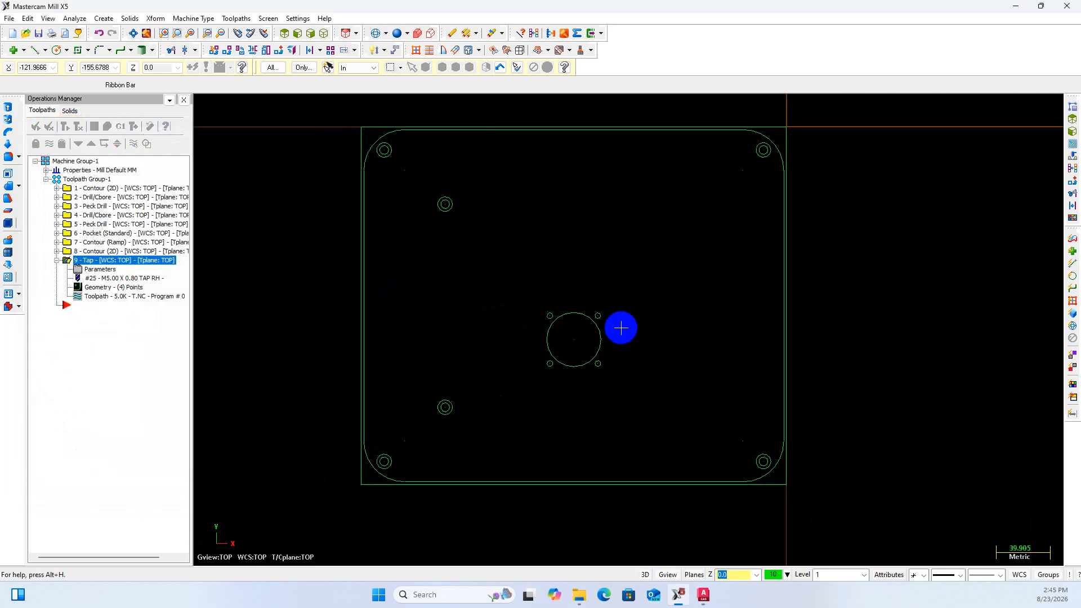
{"action": "scroll", "coordinate": [604, 376], "scroll_direction": "up", "scroll_amount": 1}
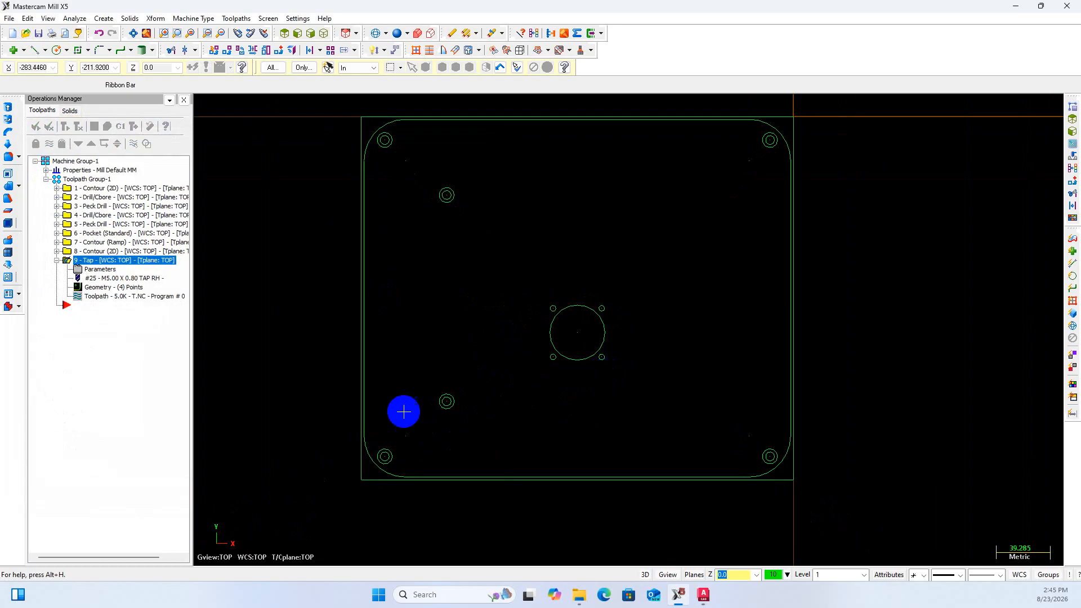
{"action": "scroll", "coordinate": [693, 375], "scroll_direction": "down", "scroll_amount": 1}
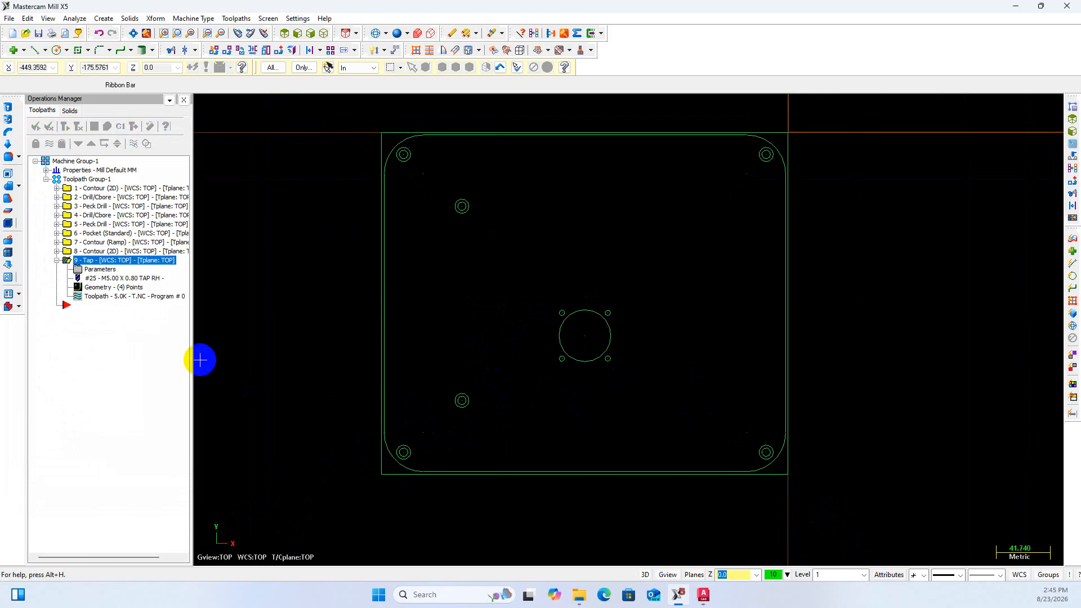
{"action": "left_click", "coordinate": [57, 260]}
{"action": "left_click", "coordinate": [87, 180]}
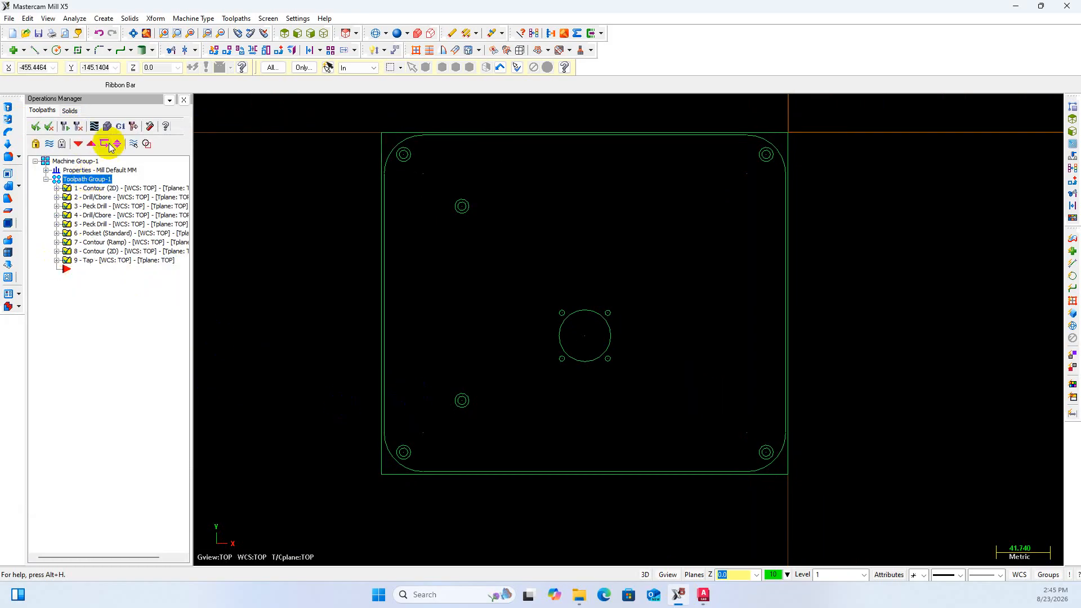
{"action": "left_click", "coordinate": [94, 126]}
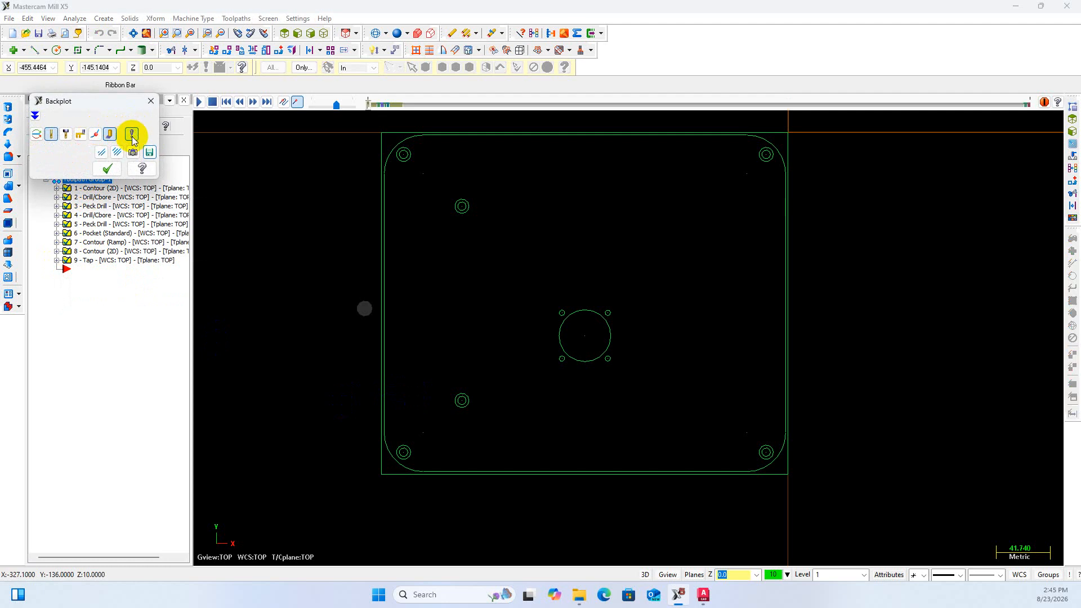
{"action": "key", "text": "r"}
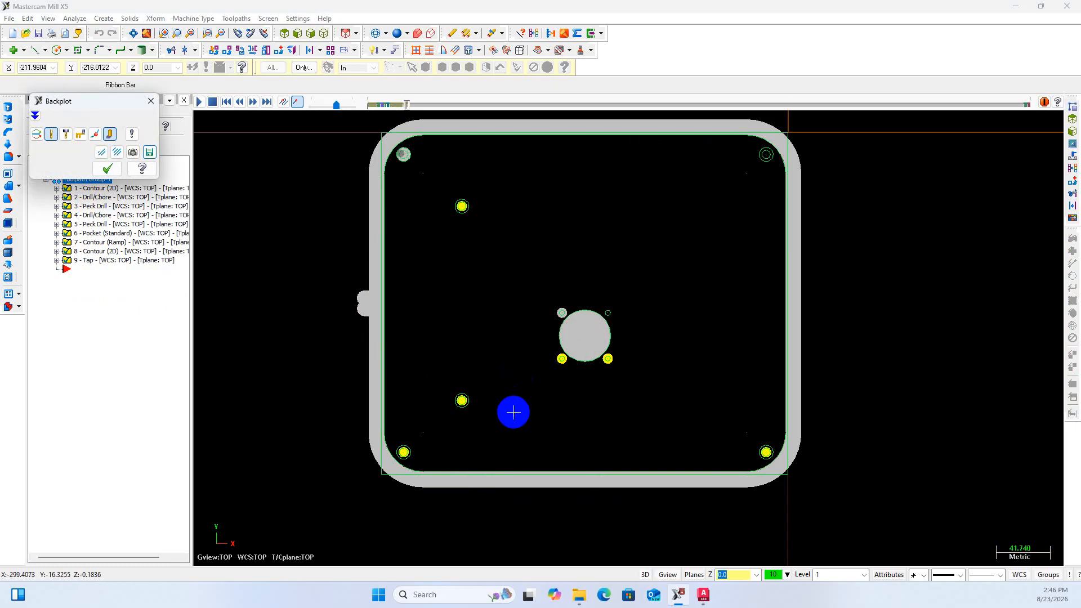
Inspect the backplotted toolpaths from an angle, restore the top view and close the backplot
{"action": "middle_click_drag", "start_coordinate": [513, 412], "coordinate": [528, 349]}
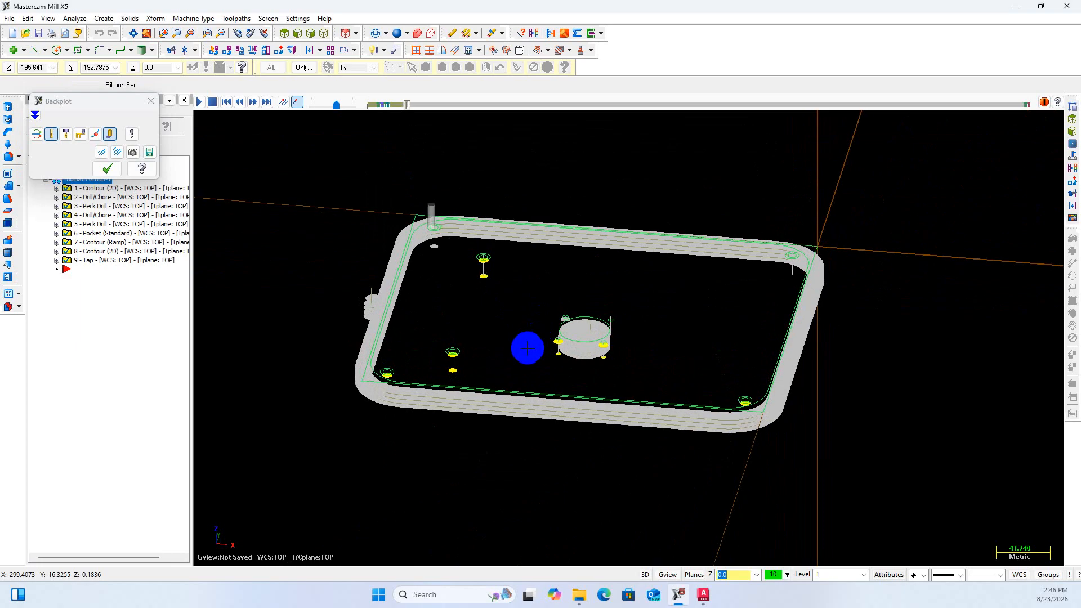
{"action": "right_click", "coordinate": [491, 350]}
{"action": "left_click", "coordinate": [519, 444]}
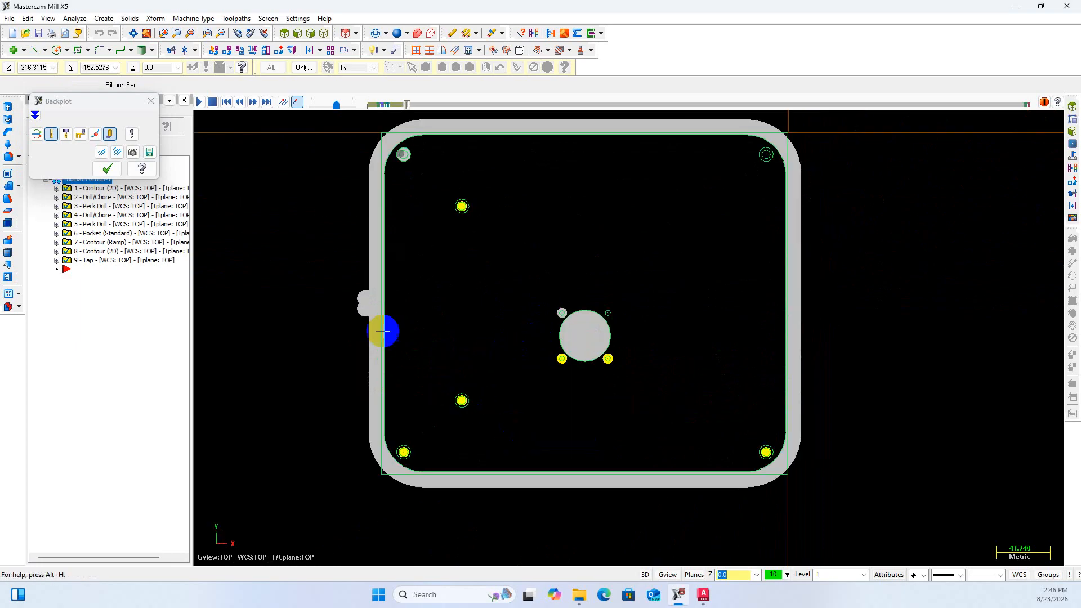
{"action": "left_click", "coordinate": [108, 170]}
Run a solid verification of all operations at reduced speed with the stock tilted to show its thickness
{"action": "scroll", "coordinate": [753, 376], "scroll_direction": "down", "scroll_amount": 5}
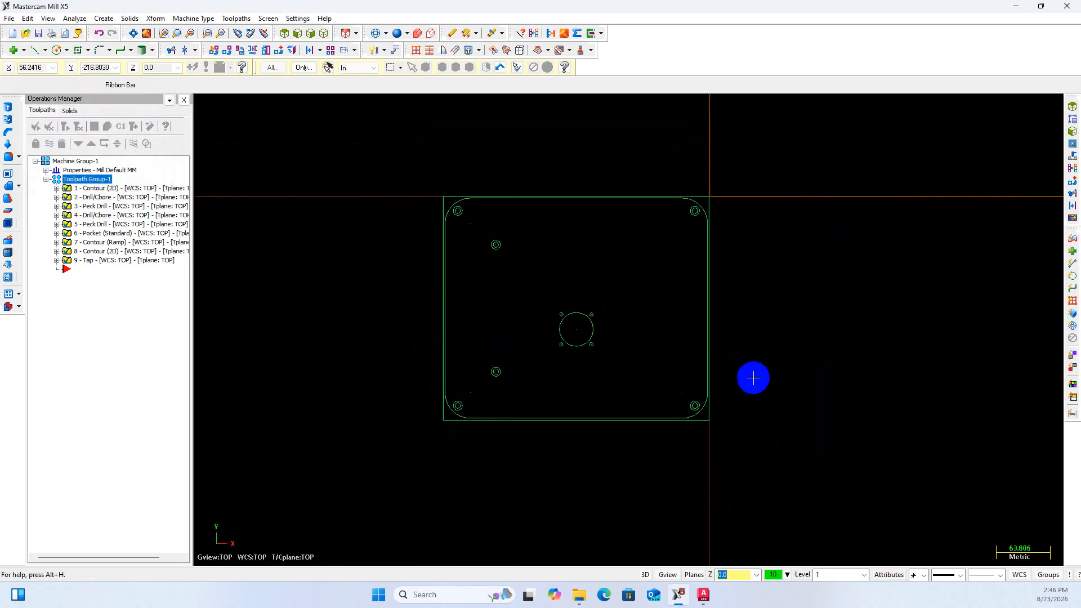
{"action": "scroll", "coordinate": [403, 229], "scroll_direction": "up", "scroll_amount": 2}
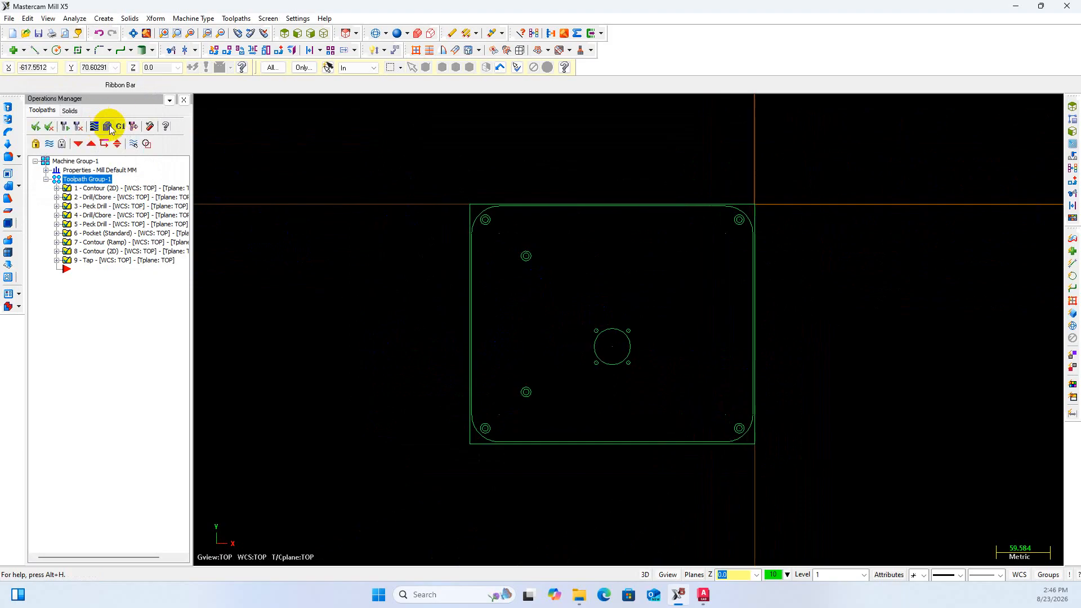
{"action": "left_click", "coordinate": [110, 127]}
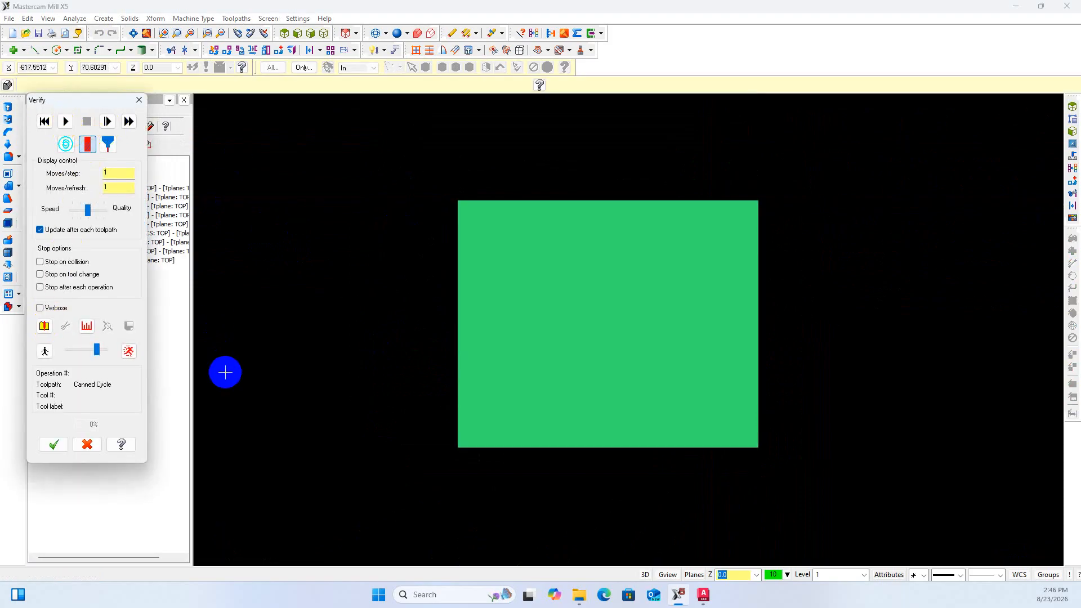
{"action": "left_click_drag", "start_coordinate": [99, 352], "coordinate": [79, 349]}
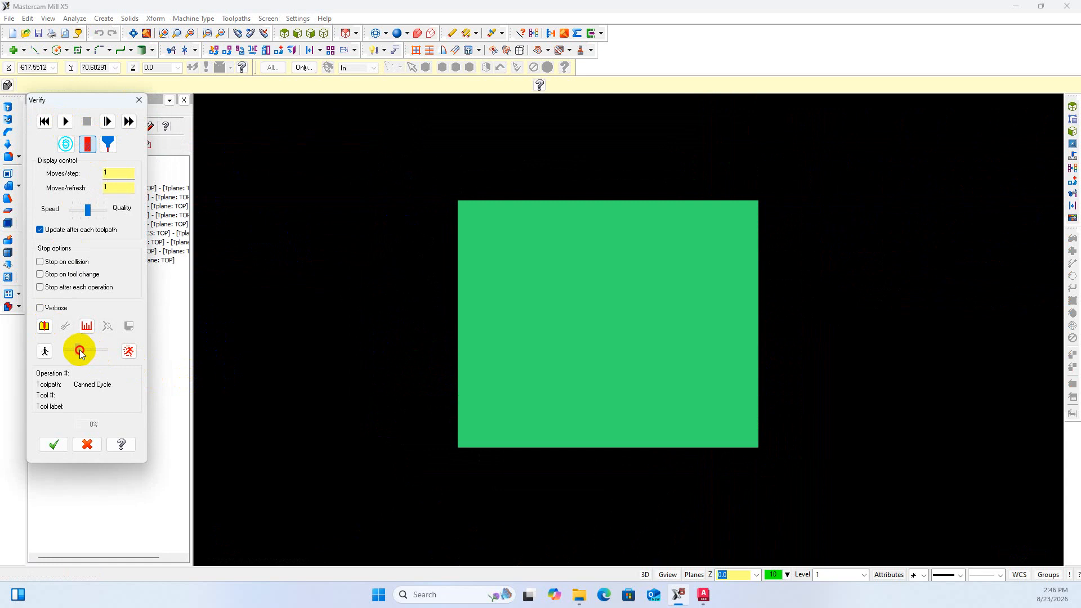
{"action": "middle_click_drag", "start_coordinate": [394, 373], "coordinate": [437, 303]}
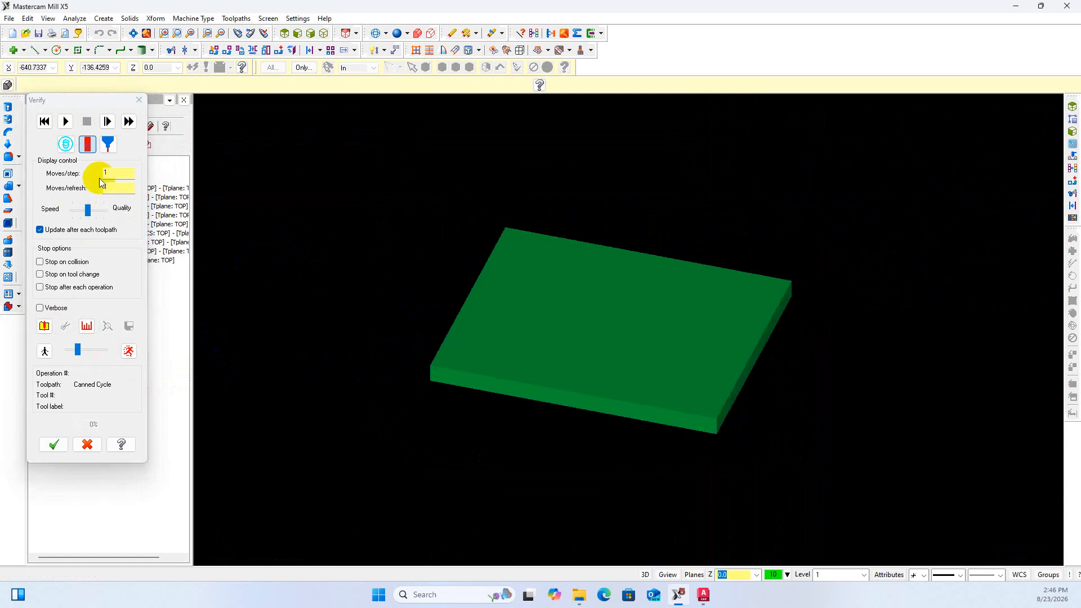
{"action": "left_click", "coordinate": [66, 121]}
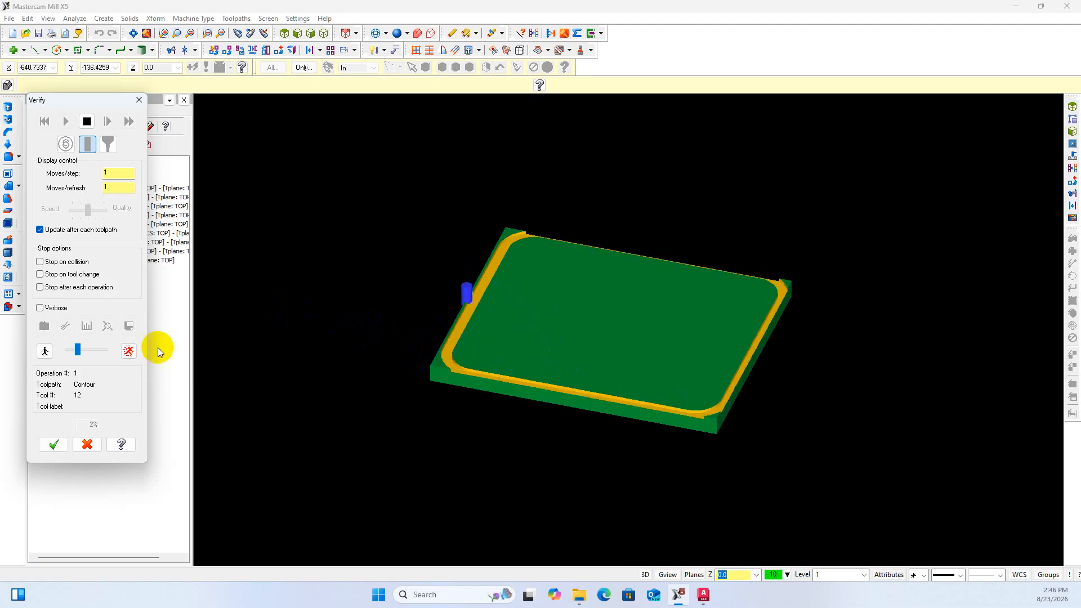
Speed up the running verification and follow the outer contour, hole drilling and central bore pocket
{"action": "left_click_drag", "start_coordinate": [77, 348], "coordinate": [85, 352]}
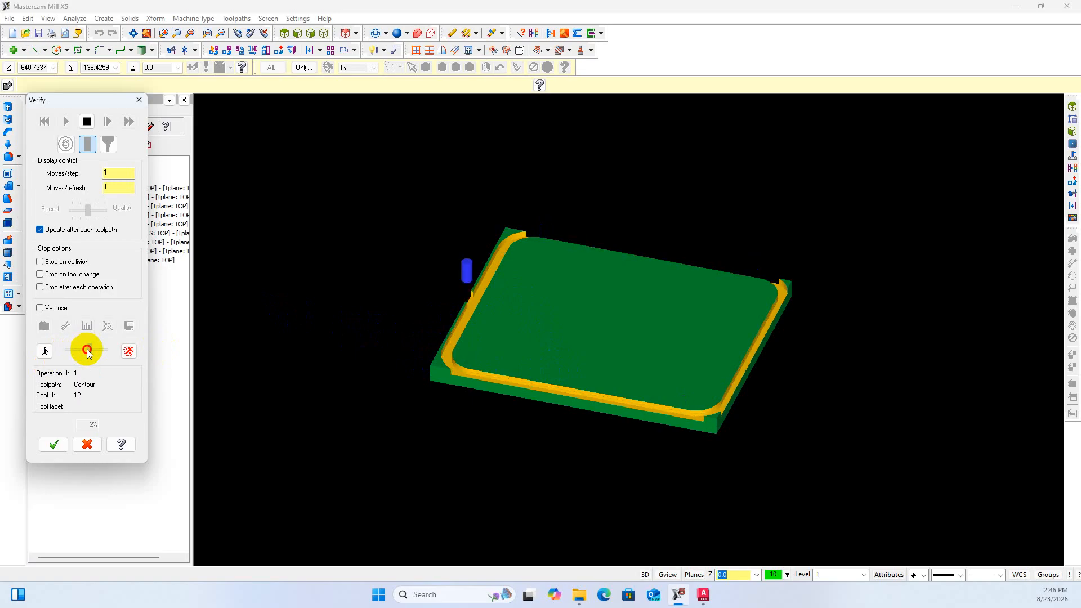
{"action": "left_click_drag", "start_coordinate": [87, 352], "coordinate": [93, 352]}
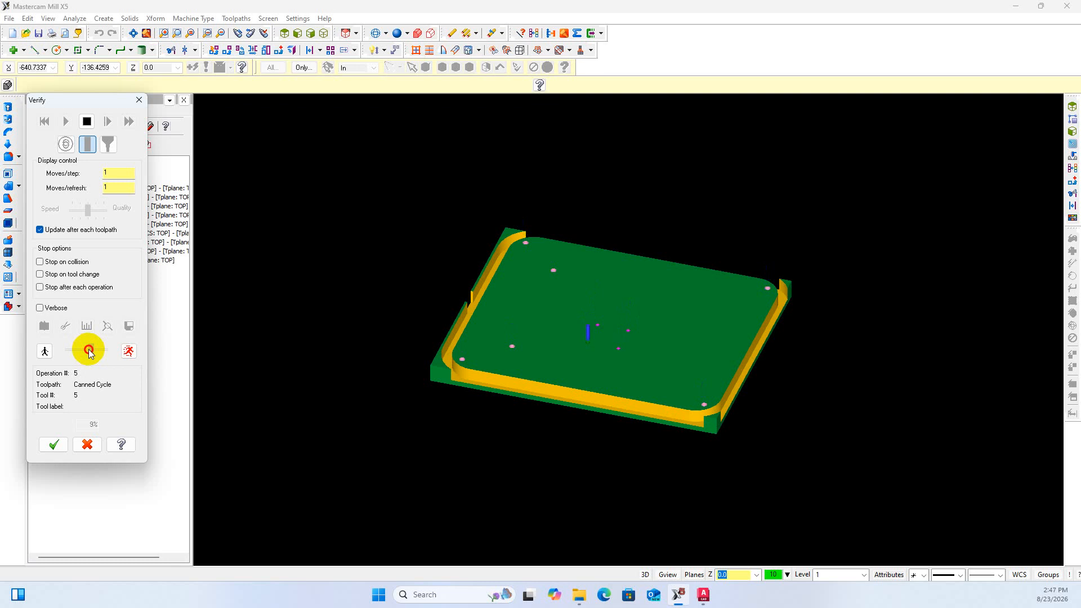
{"action": "scroll", "coordinate": [422, 356], "scroll_direction": "up", "scroll_amount": 2}
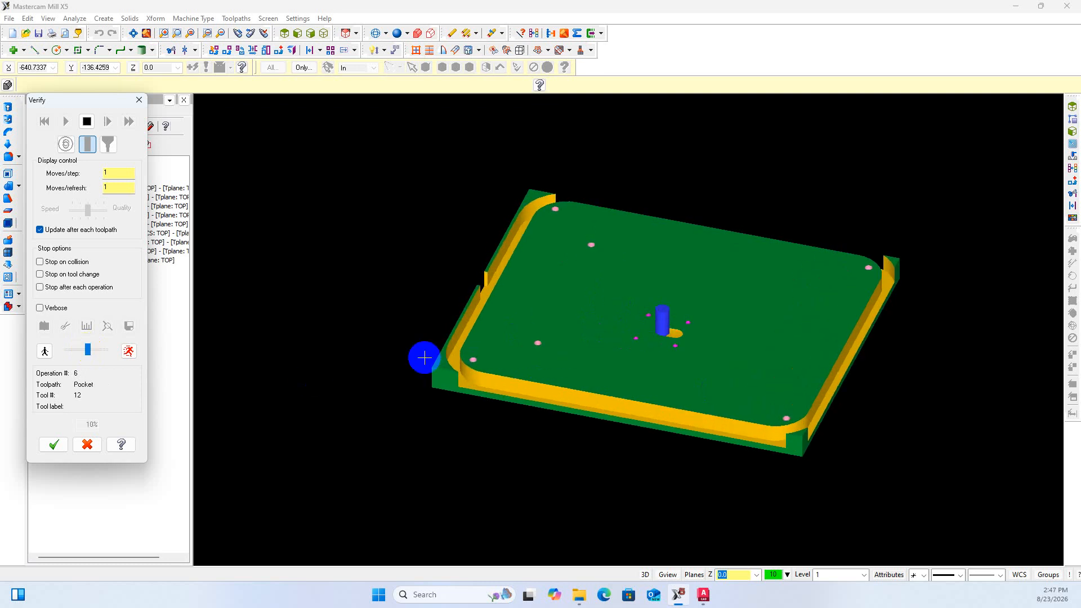
{"action": "scroll", "coordinate": [578, 276], "scroll_direction": "up", "scroll_amount": 2}
{"action": "left_click", "coordinate": [90, 350]}
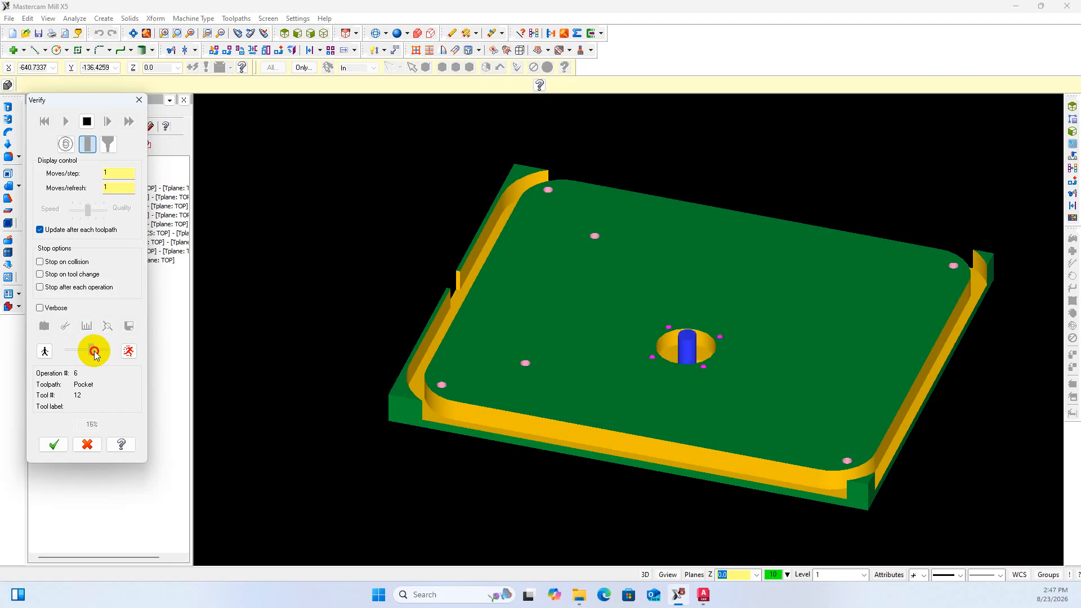
Slow the verification and examine up close the ramp contour counterboring the first corner hole
{"action": "left_click_drag", "start_coordinate": [97, 353], "coordinate": [61, 361]}
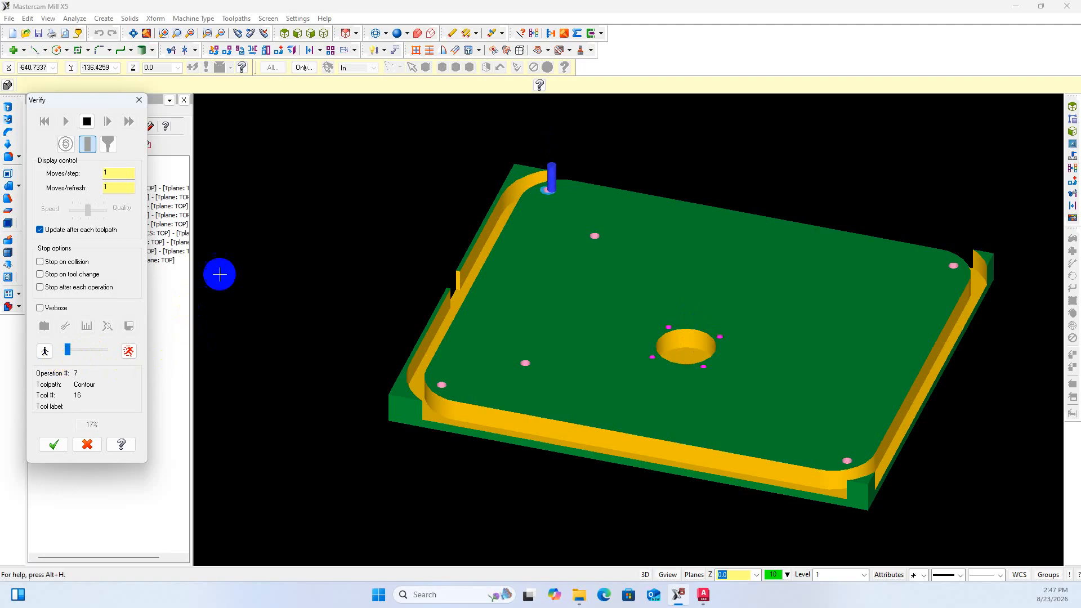
{"action": "scroll", "coordinate": [532, 192], "scroll_direction": "up", "scroll_amount": 8}
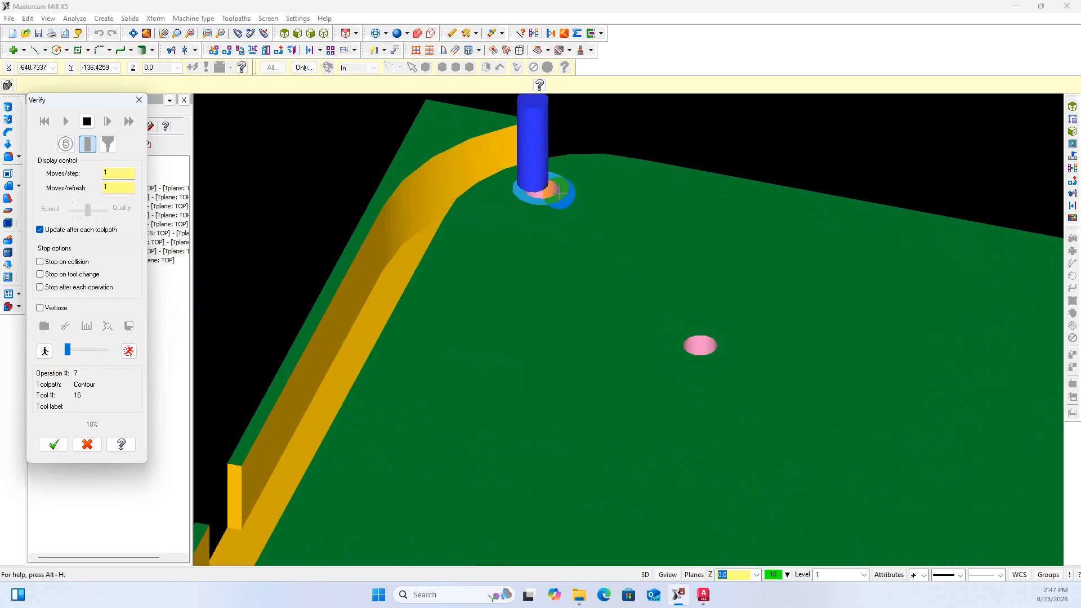
{"action": "scroll", "coordinate": [543, 186], "scroll_direction": "up", "scroll_amount": 1}
{"action": "scroll", "coordinate": [542, 185], "scroll_direction": "up", "scroll_amount": 2}
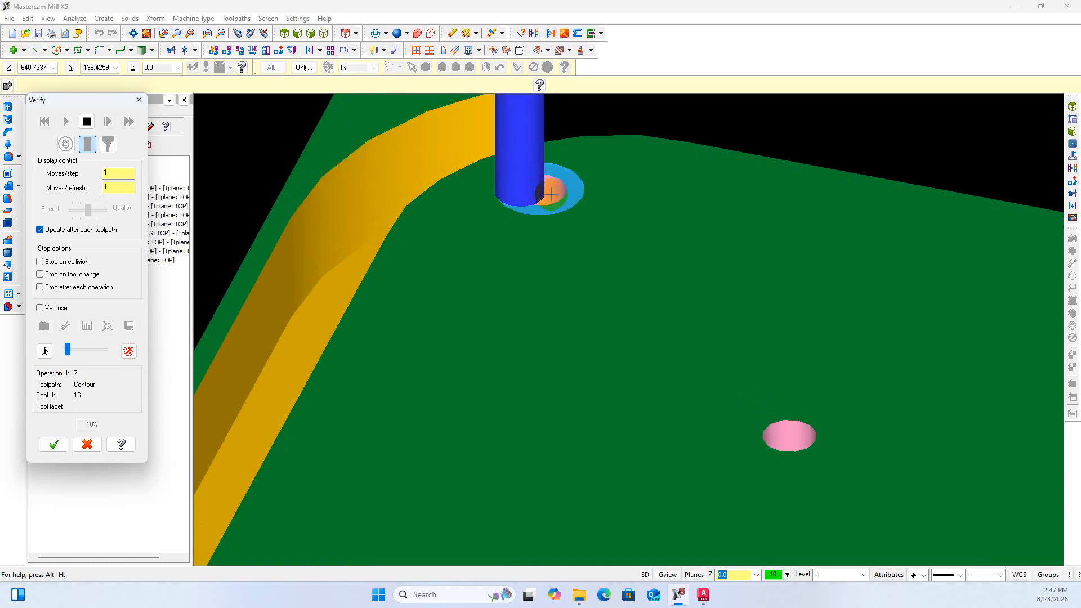
{"action": "scroll", "coordinate": [543, 188], "scroll_direction": "down", "scroll_amount": 3}
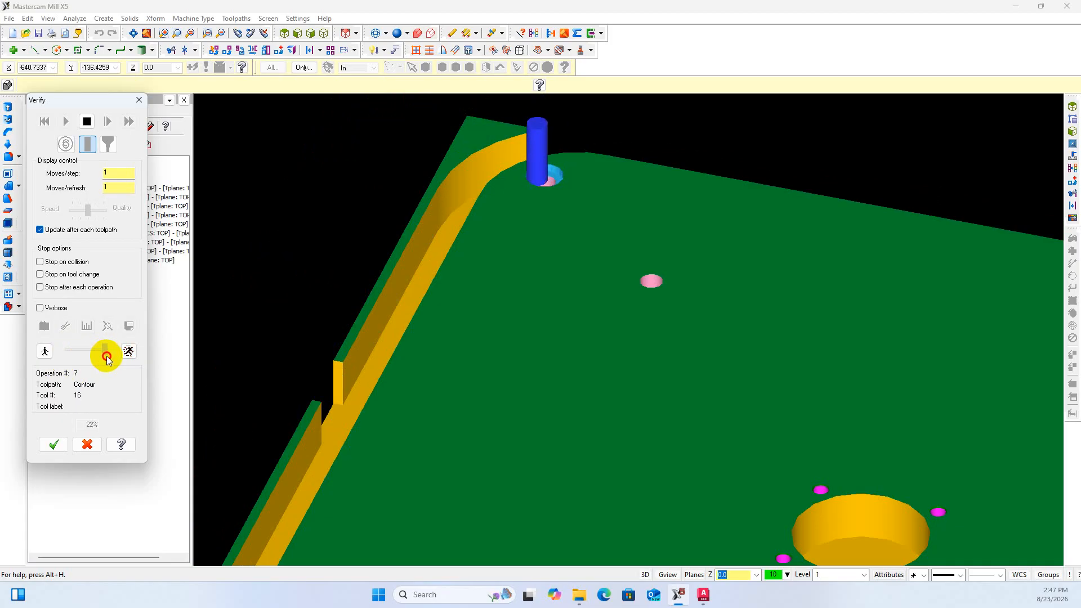
Raise the verification speed and follow the remaining counterbores through to the end of the tapping operation
{"action": "left_click_drag", "start_coordinate": [107, 359], "coordinate": [95, 360]}
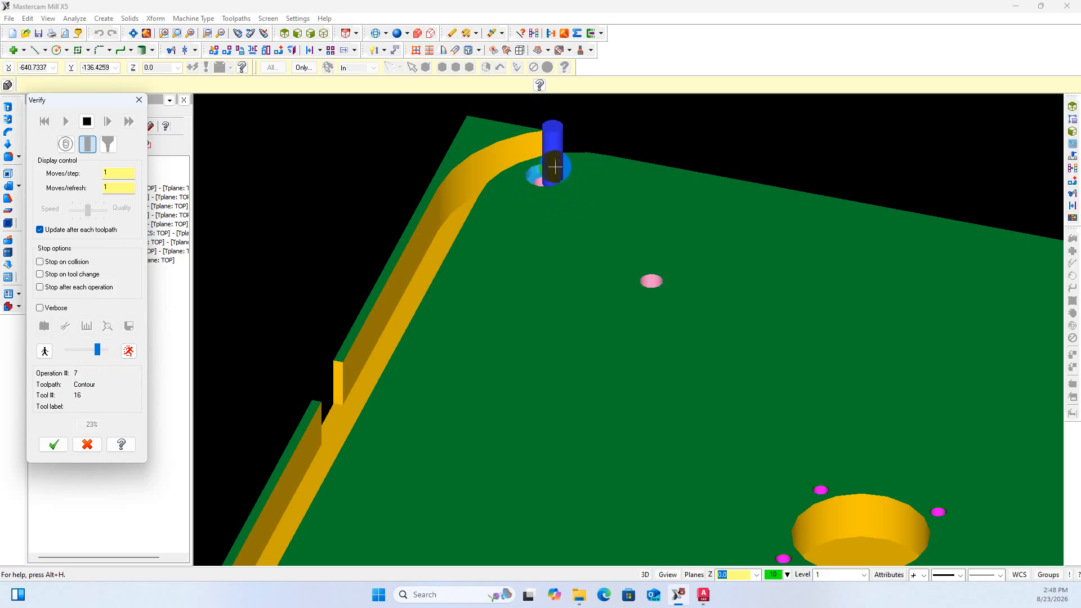
{"action": "scroll", "coordinate": [555, 168], "scroll_direction": "up", "scroll_amount": 4}
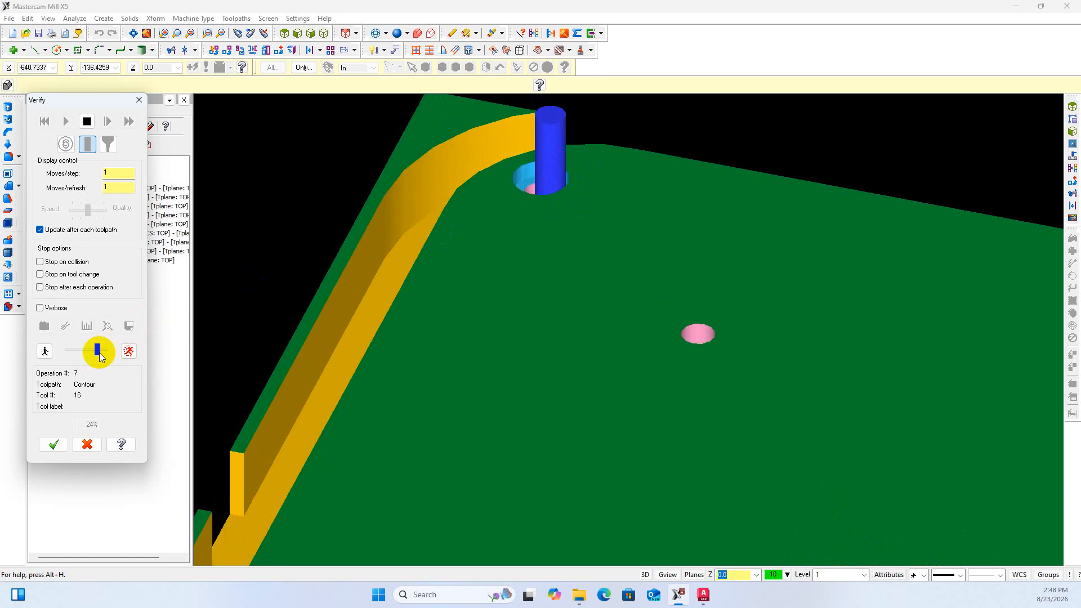
{"action": "scroll", "coordinate": [549, 158], "scroll_direction": "down", "scroll_amount": 3}
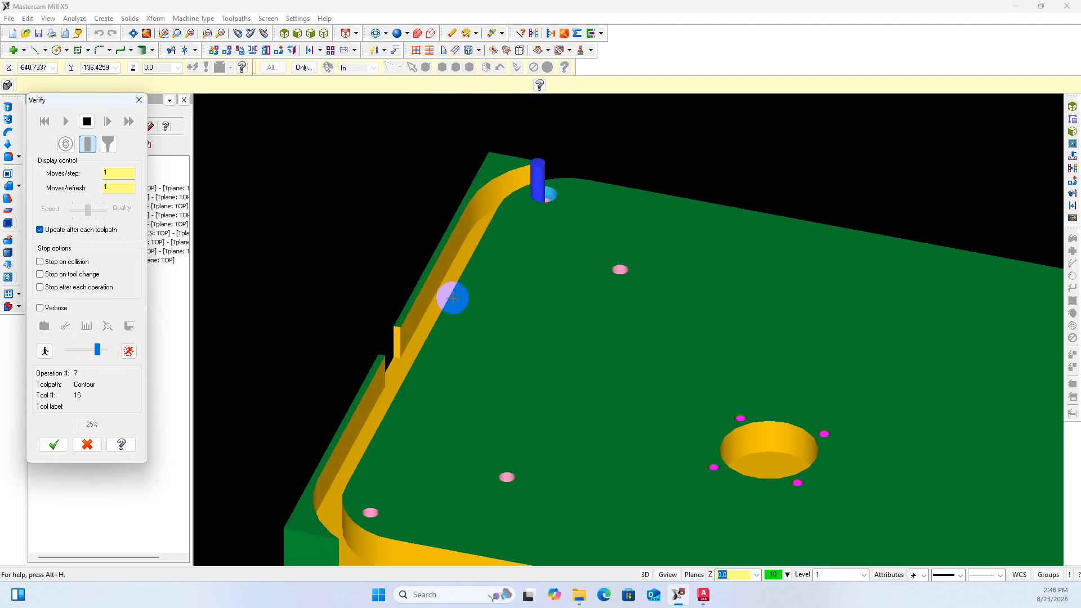
{"action": "scroll", "coordinate": [561, 179], "scroll_direction": "up", "scroll_amount": 3}
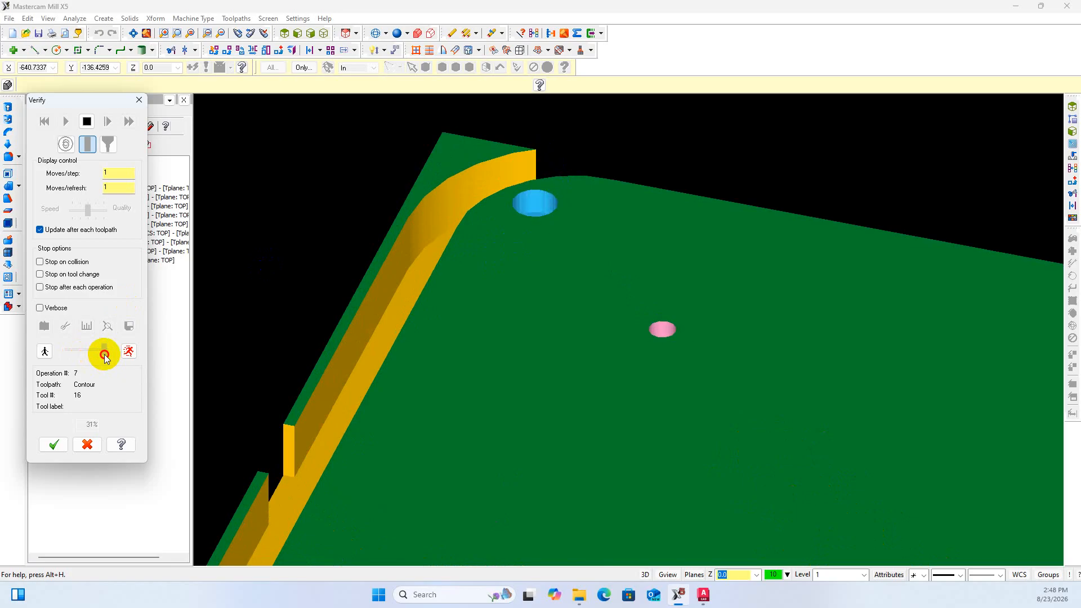
{"action": "scroll", "coordinate": [483, 212], "scroll_direction": "down", "scroll_amount": 6}
{"action": "scroll", "coordinate": [779, 314], "scroll_direction": "up", "scroll_amount": 2}
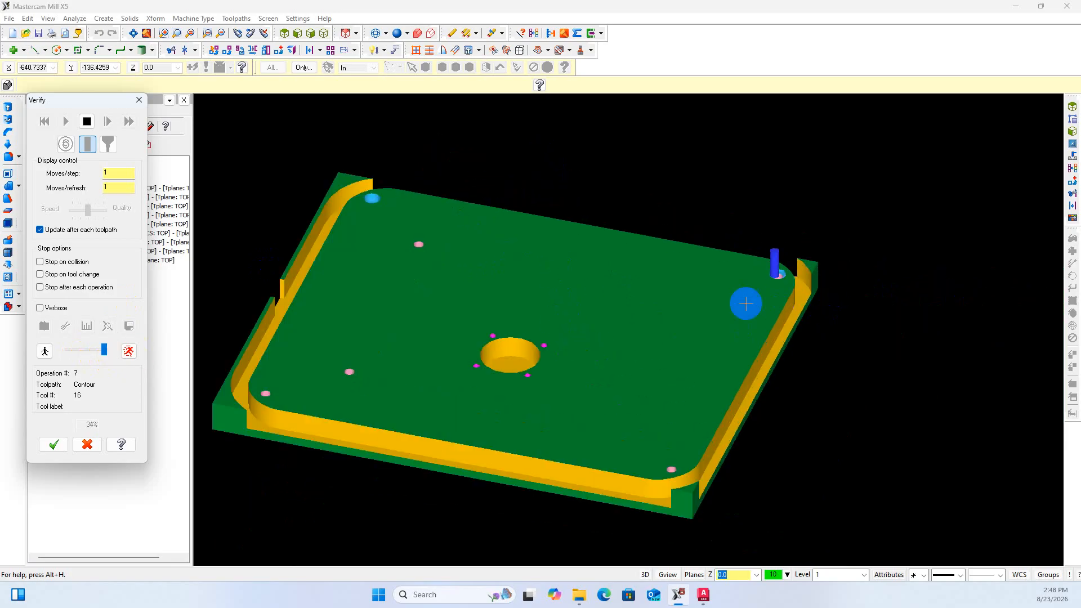
{"action": "scroll", "coordinate": [746, 304], "scroll_direction": "up", "scroll_amount": 3}
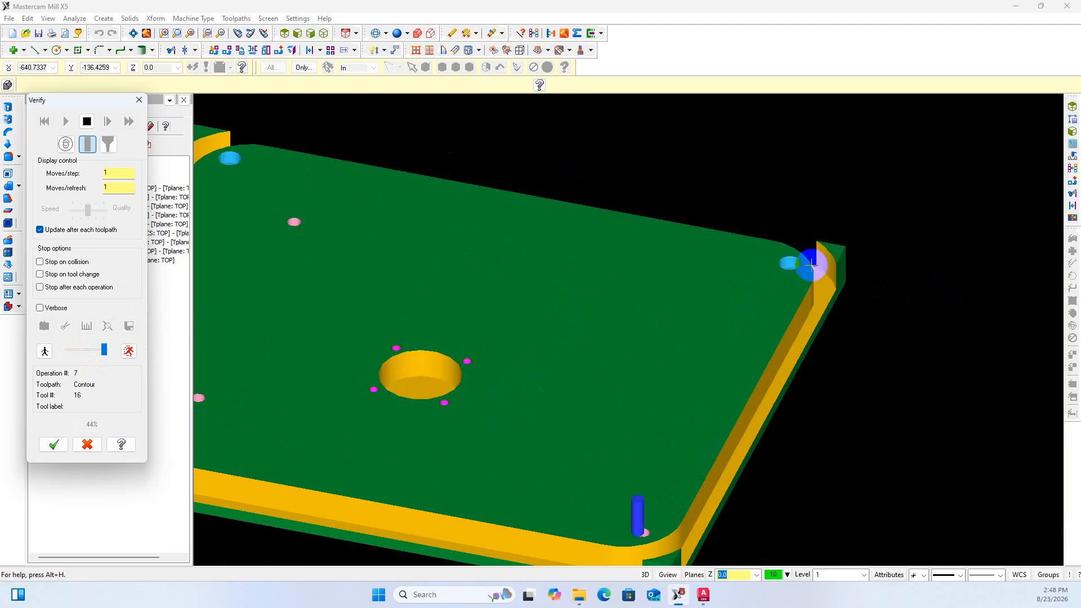
{"action": "scroll", "coordinate": [755, 332], "scroll_direction": "down", "scroll_amount": 3}
{"action": "scroll", "coordinate": [529, 363], "scroll_direction": "up", "scroll_amount": 2}
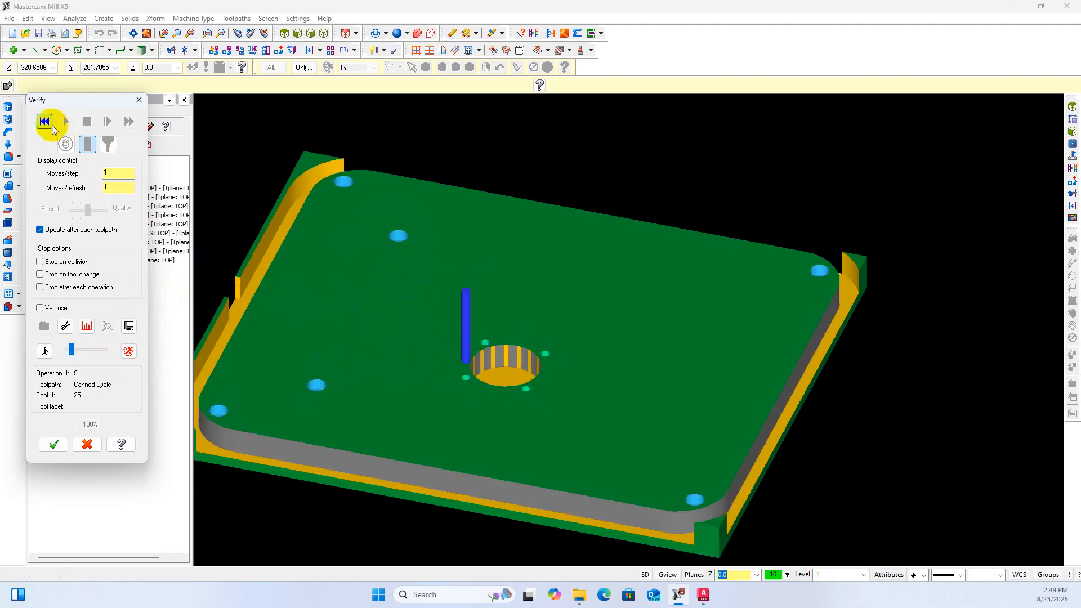
Replay the verification from the start and examine the first contour cut around the plate from another angle
{"action": "left_click", "coordinate": [52, 125]}
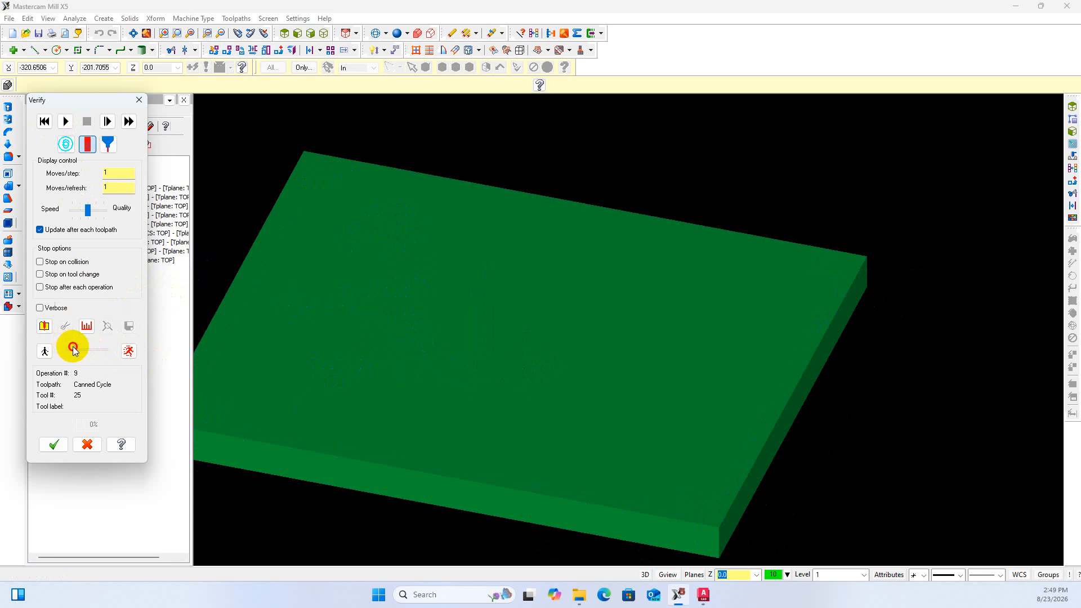
{"action": "left_click", "coordinate": [65, 121]}
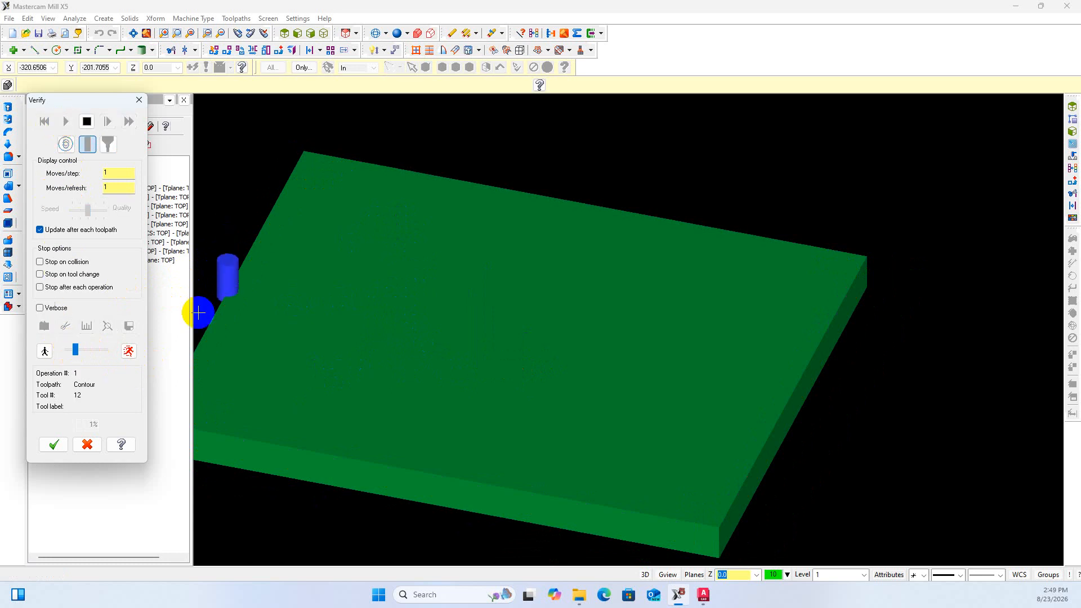
{"action": "scroll", "coordinate": [333, 329], "scroll_direction": "up", "scroll_amount": 2}
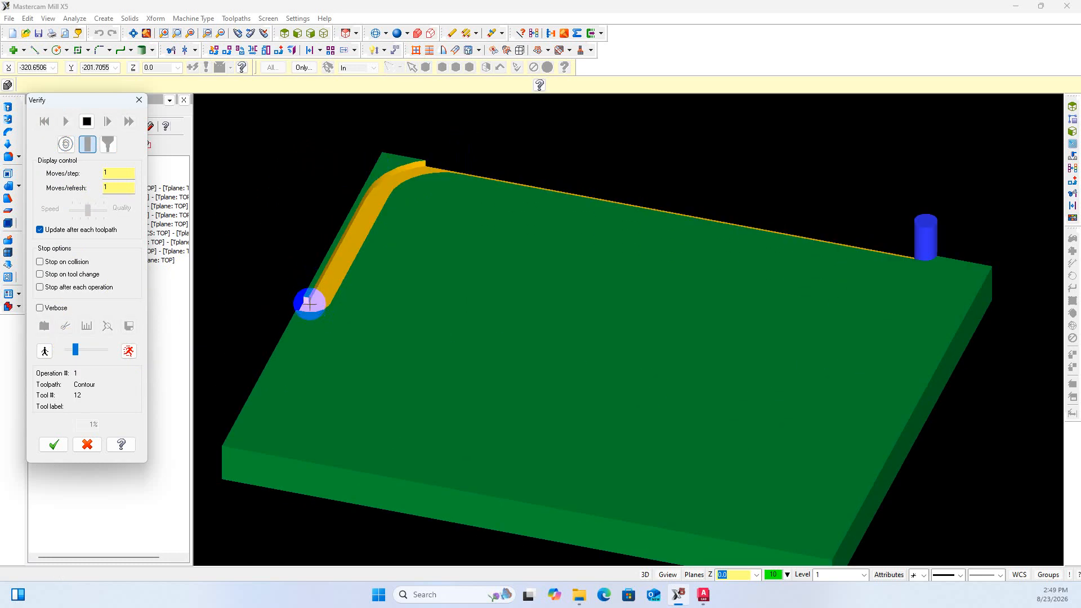
{"action": "scroll", "coordinate": [330, 309], "scroll_direction": "down", "scroll_amount": 1}
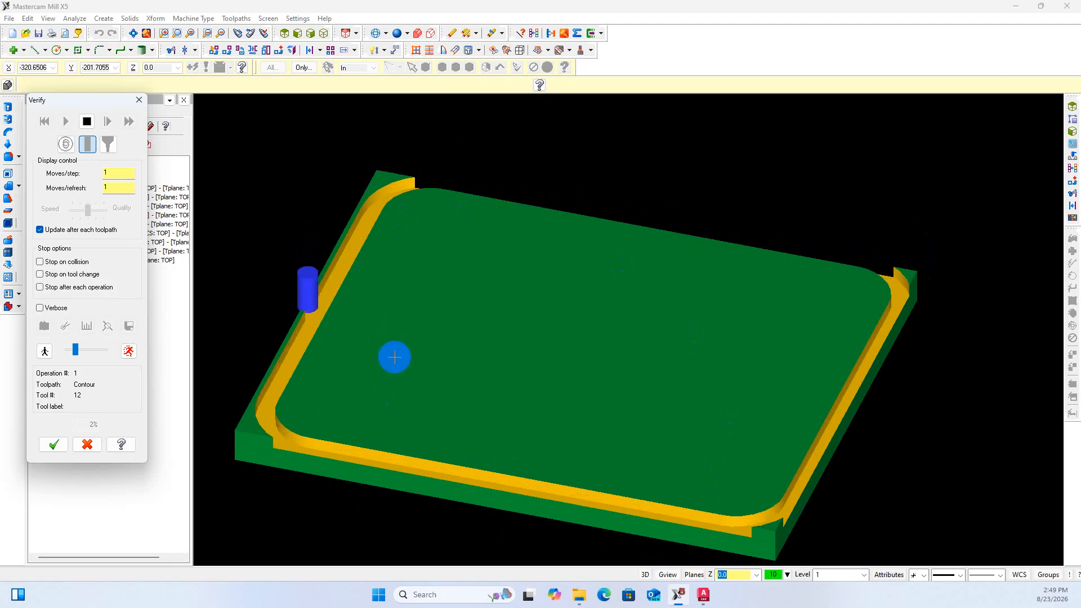
{"action": "middle_click_drag", "start_coordinate": [393, 356], "coordinate": [295, 338]}
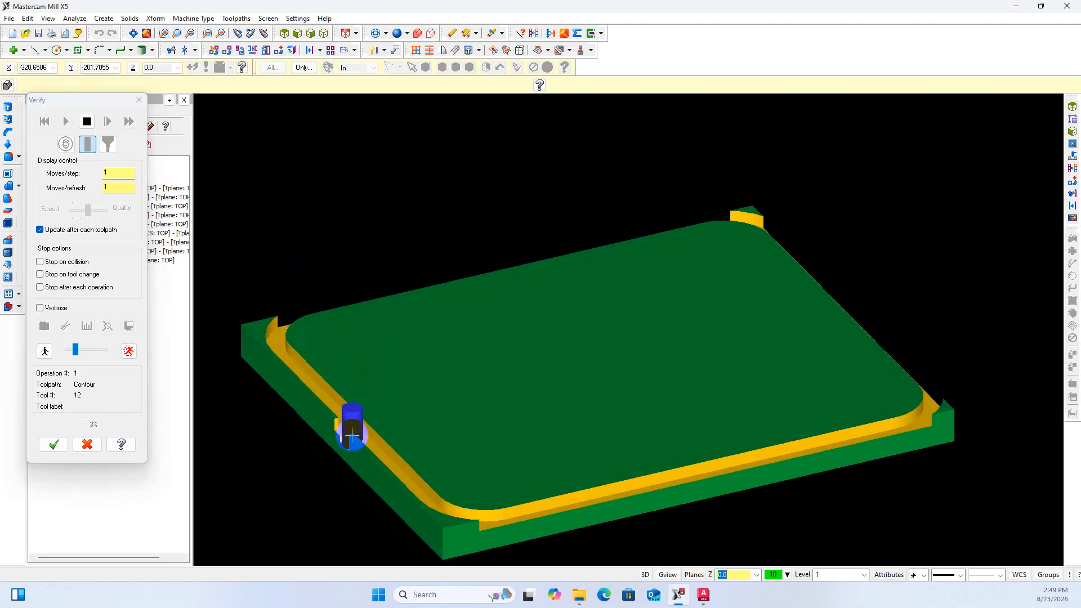
{"action": "scroll", "coordinate": [350, 429], "scroll_direction": "up", "scroll_amount": 1}
{"action": "scroll", "coordinate": [386, 381], "scroll_direction": "down", "scroll_amount": 1}
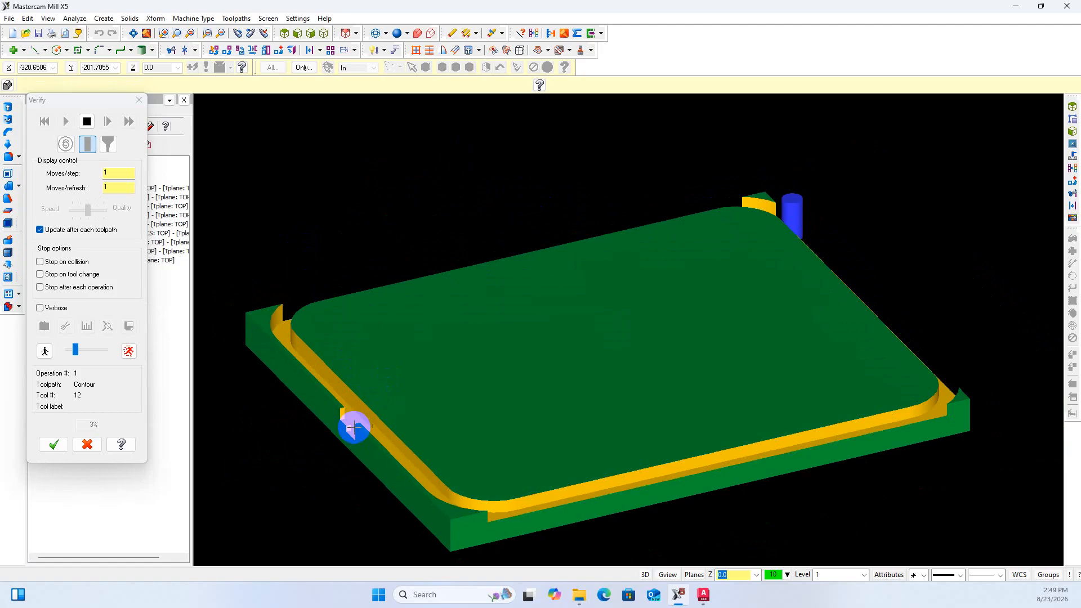
Examine the first contour cut along the plate's edge in the running verification, and close the verification
{"action": "scroll", "coordinate": [632, 285], "scroll_direction": "down", "scroll_amount": 1}
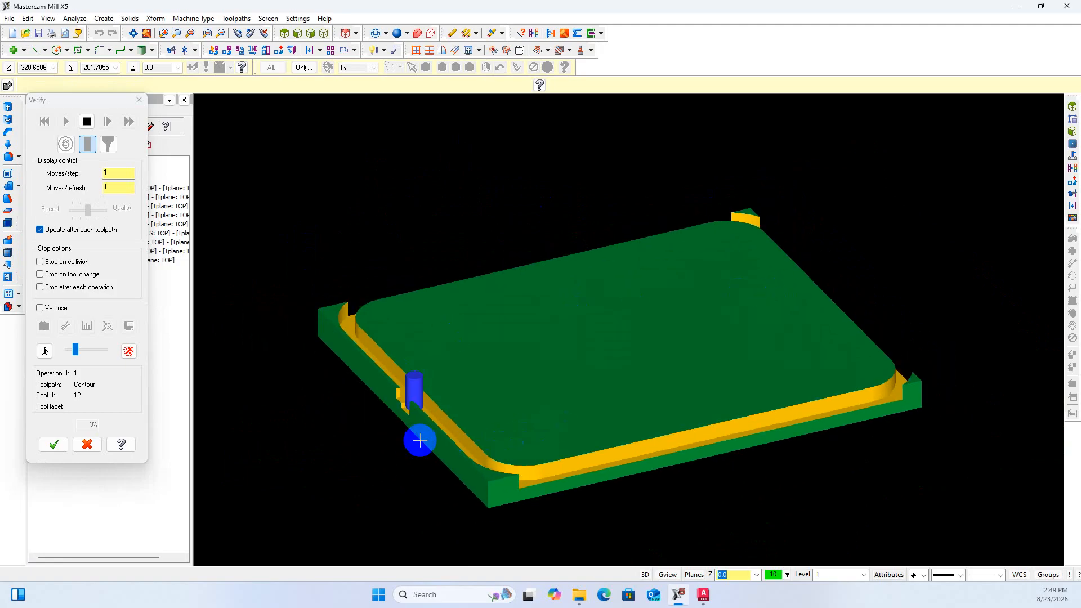
{"action": "scroll", "coordinate": [420, 441], "scroll_direction": "up", "scroll_amount": 1}
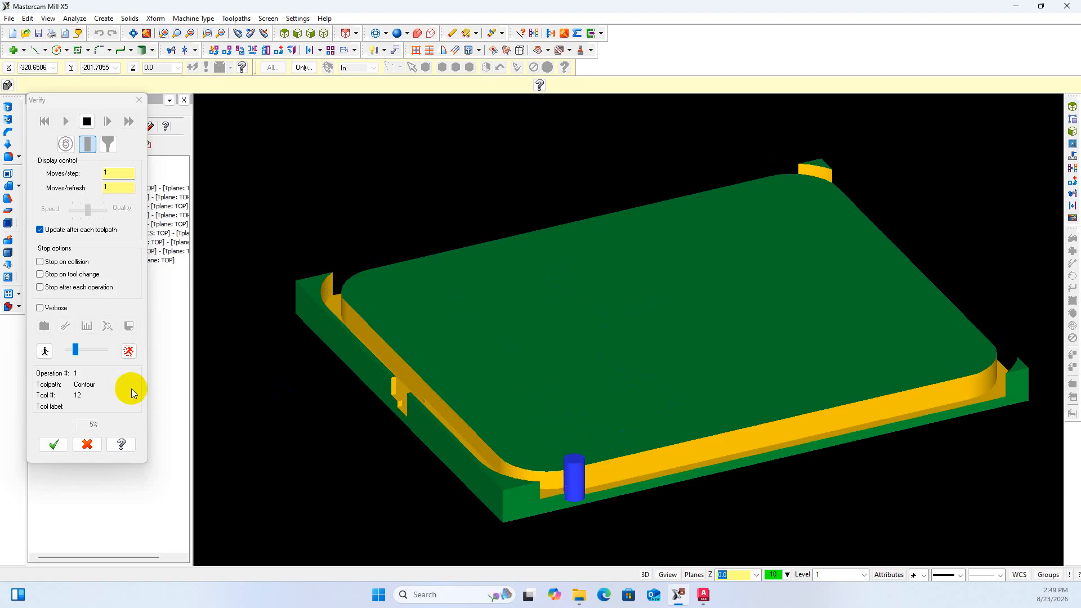
{"action": "left_click", "coordinate": [54, 444]}
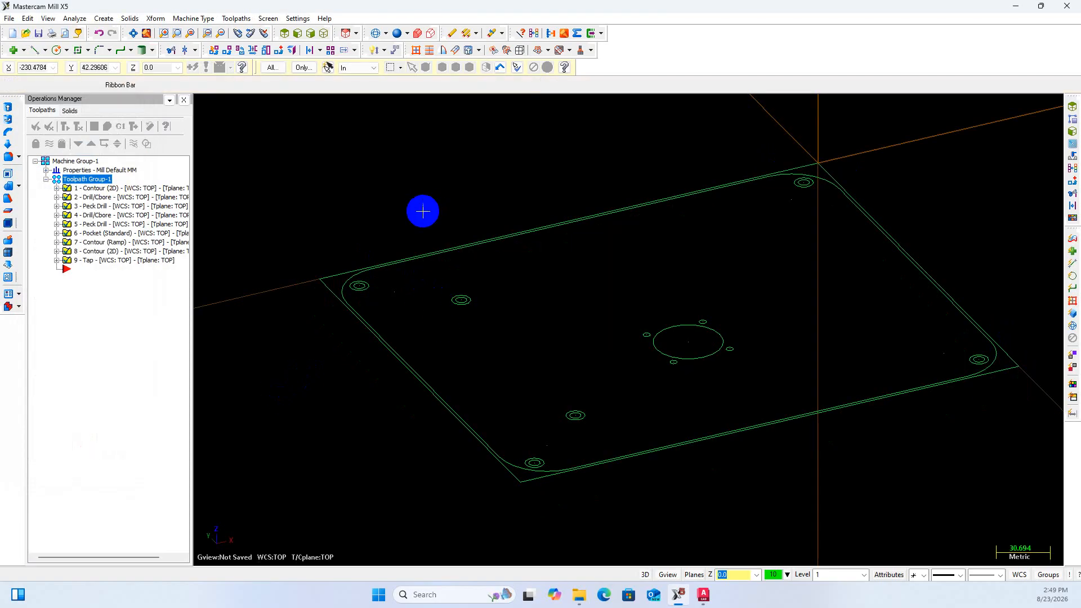
Backplot the whole toolpath group and examine the first contour's passes around the plate from an angled view
{"action": "left_click", "coordinate": [98, 129]}
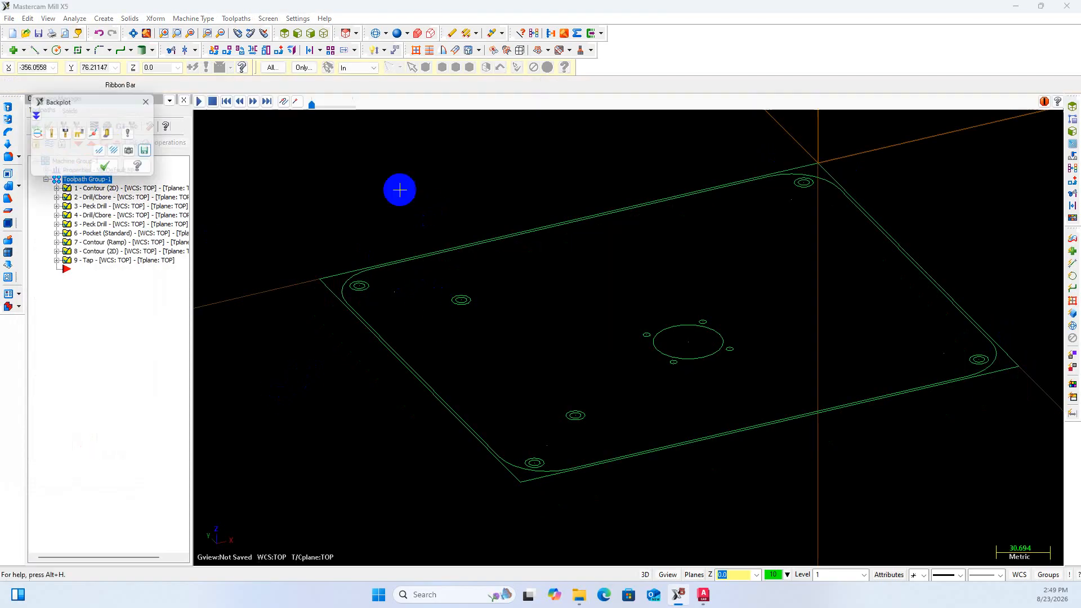
{"action": "left_click", "coordinate": [150, 102]}
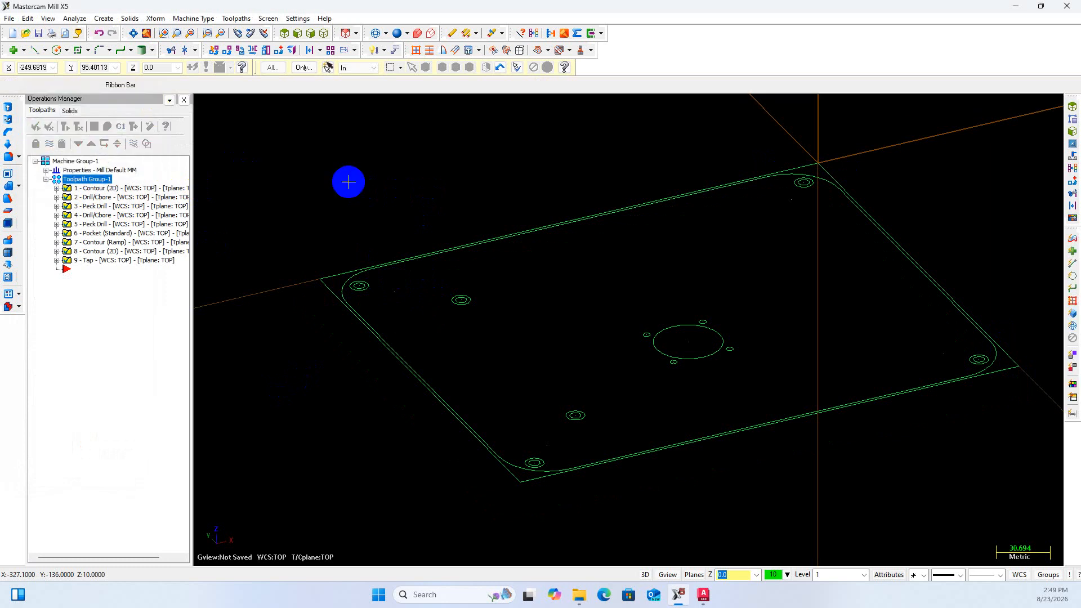
{"action": "right_click", "coordinate": [350, 180]}
{"action": "left_click", "coordinate": [390, 277]}
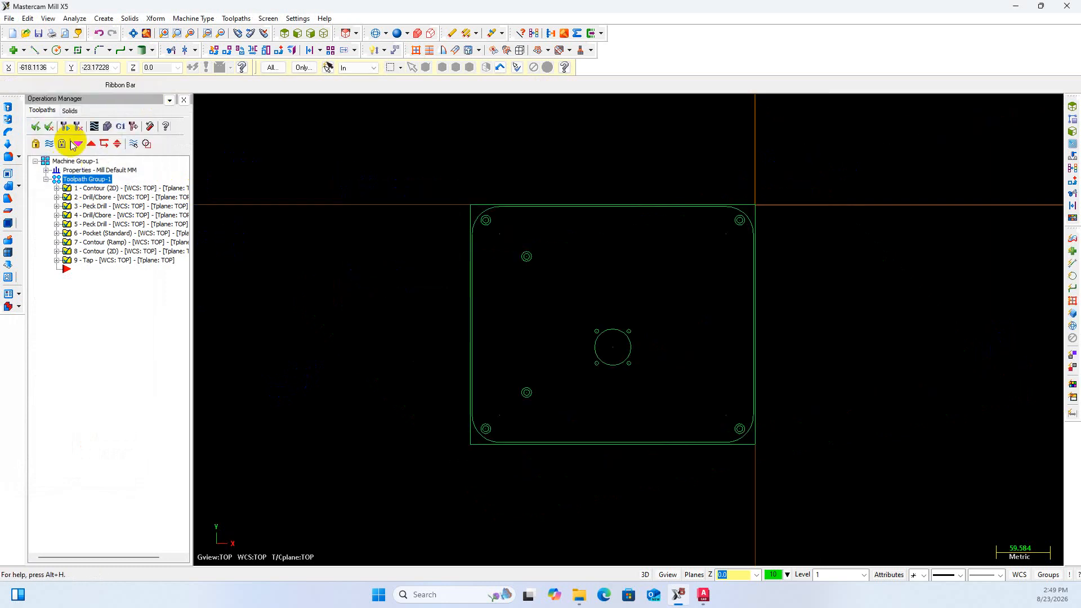
{"action": "left_click", "coordinate": [95, 126]}
{"action": "scroll", "coordinate": [450, 326], "scroll_direction": "up", "scroll_amount": 3}
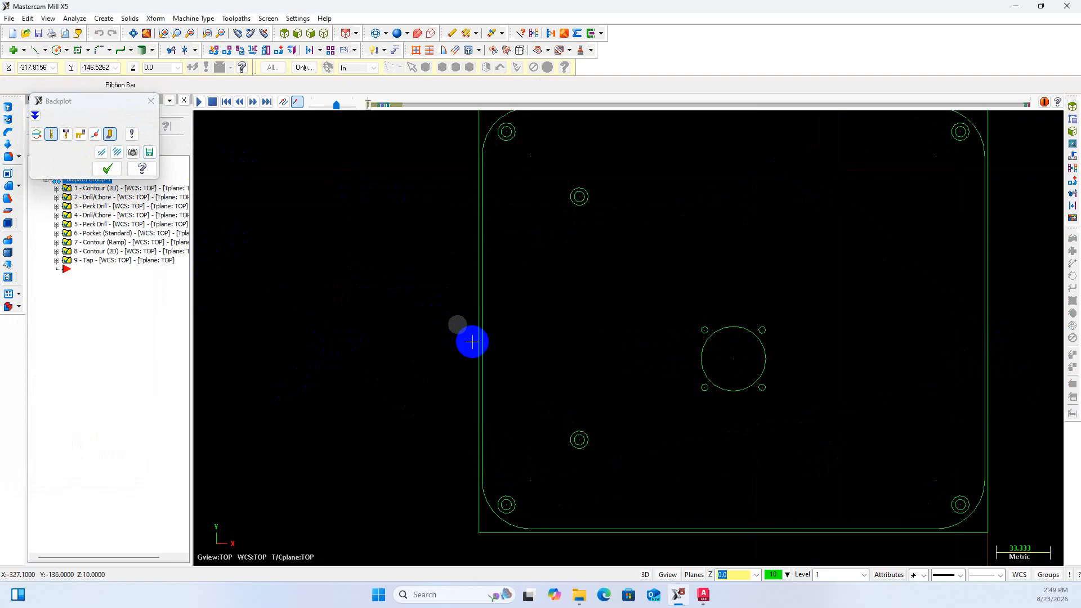
{"action": "middle_click_drag", "start_coordinate": [473, 340], "coordinate": [460, 260]}
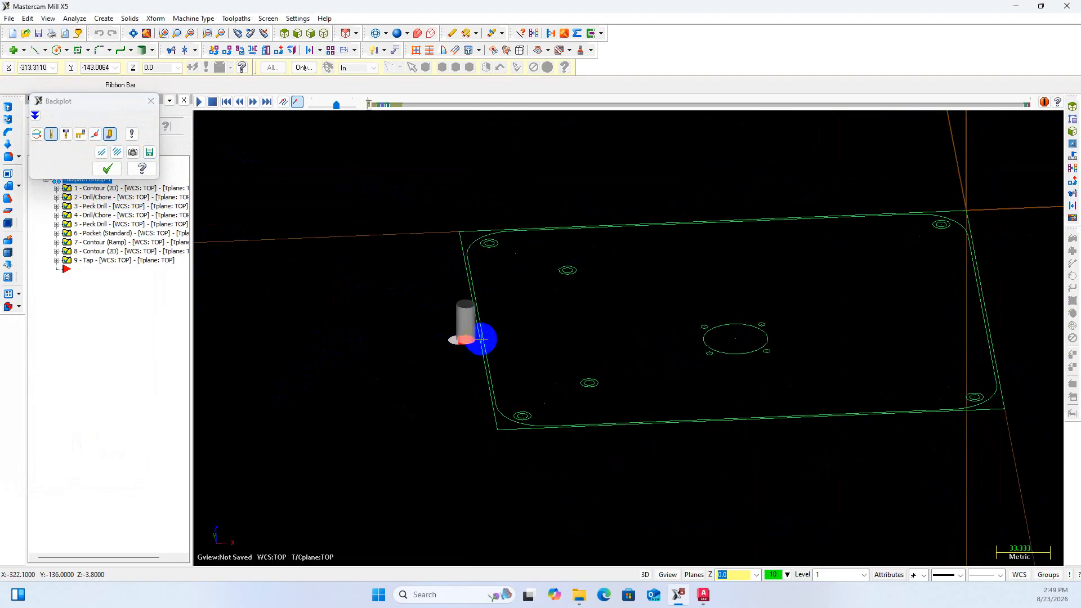
{"action": "scroll", "coordinate": [482, 338], "scroll_direction": "up", "scroll_amount": 3}
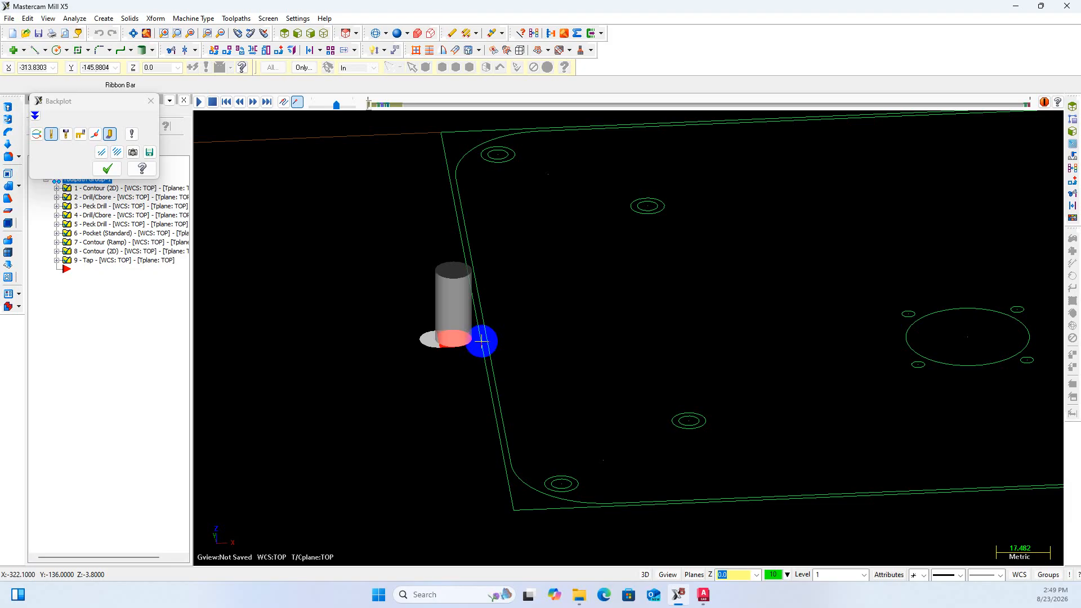
{"action": "scroll", "coordinate": [482, 340], "scroll_direction": "down", "scroll_amount": 3}
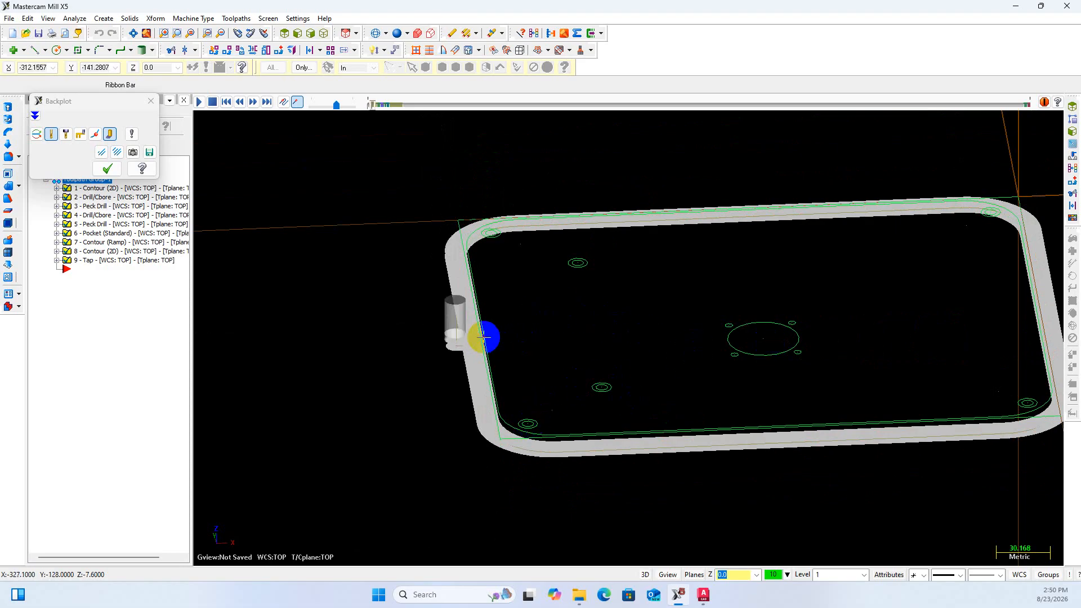
{"action": "left_click", "coordinate": [107, 168]}
Start a new 2D contour toolpath after the tap operation and chain the plate's rounded outer profile in top view
{"action": "right_click", "coordinate": [443, 206]}
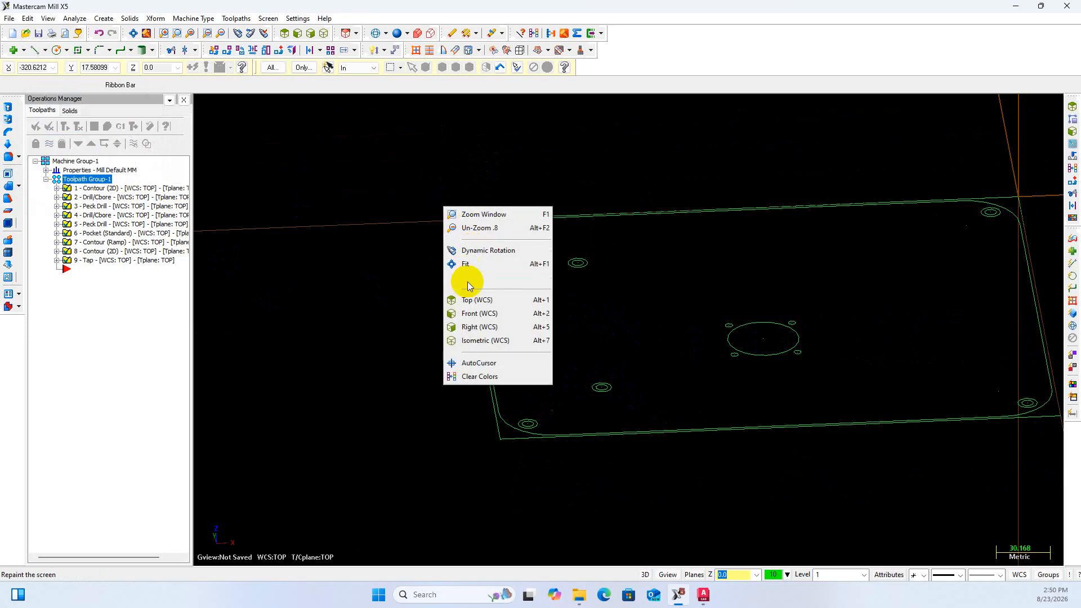
{"action": "left_click", "coordinate": [458, 299]}
{"action": "scroll", "coordinate": [379, 357], "scroll_direction": "down", "scroll_amount": 2}
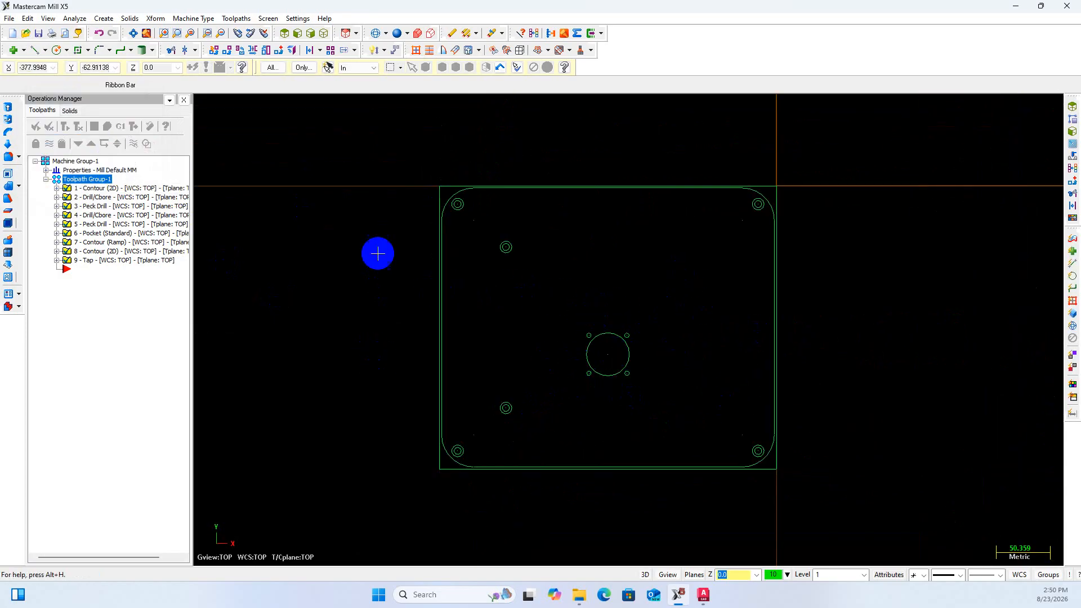
{"action": "left_click", "coordinate": [105, 261]}
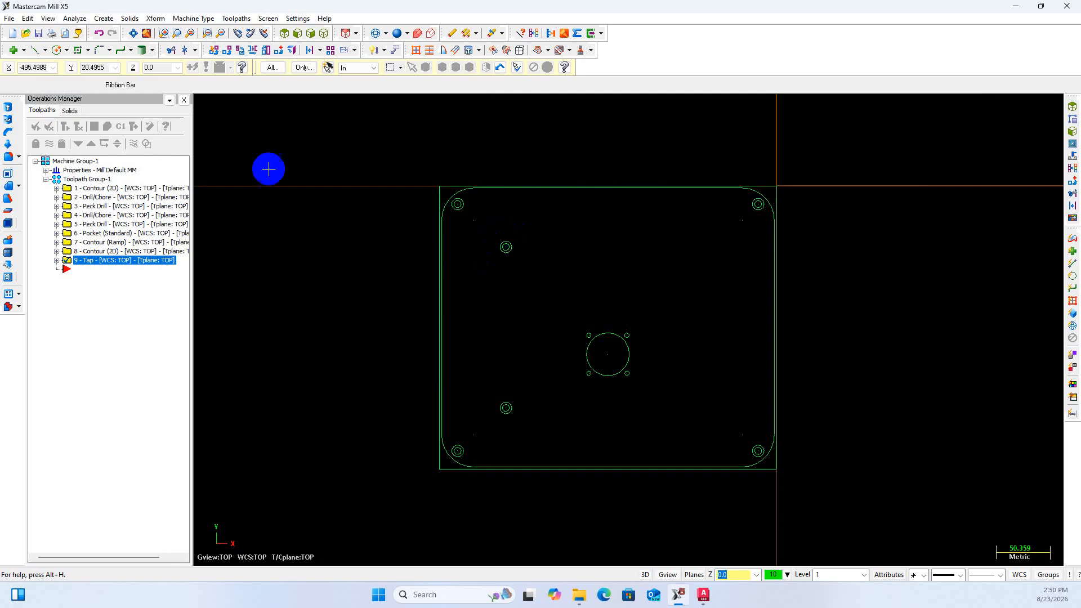
{"action": "left_click", "coordinate": [234, 18]}
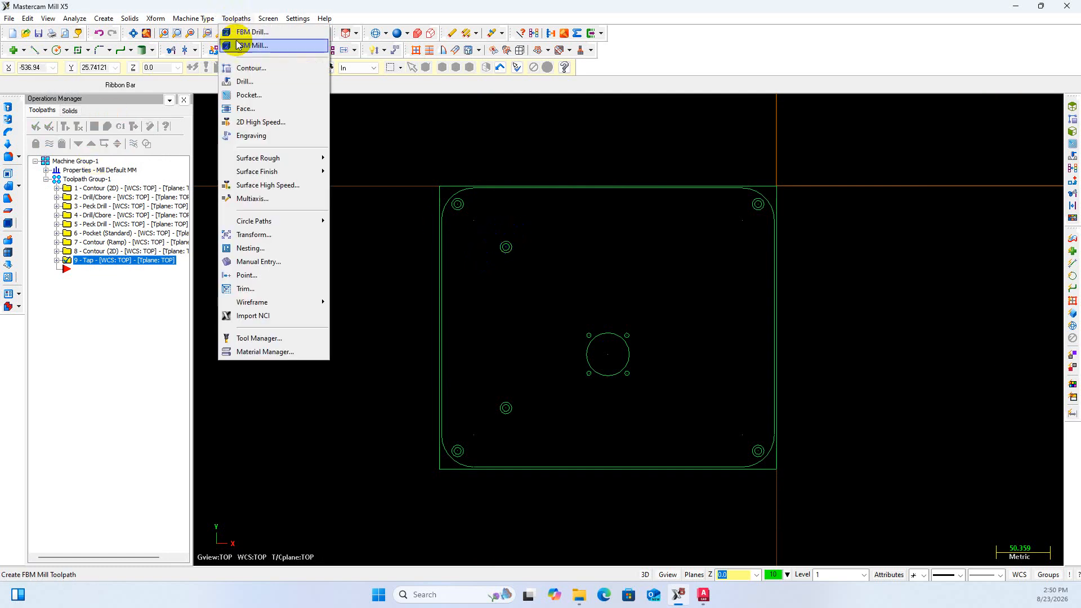
{"action": "left_click", "coordinate": [242, 66]}
{"action": "scroll", "coordinate": [378, 304], "scroll_direction": "up", "scroll_amount": 1}
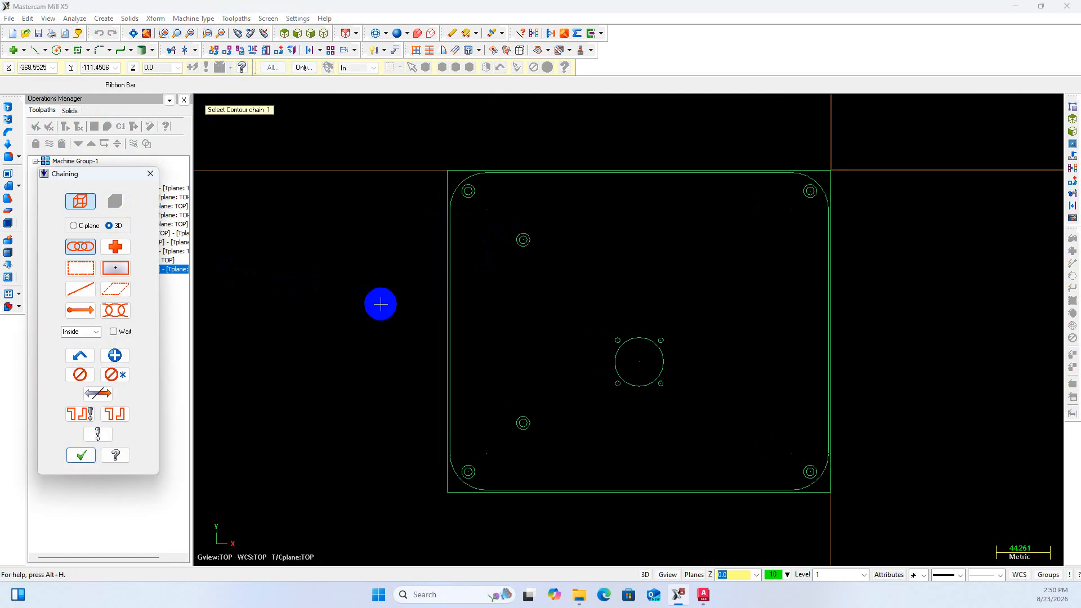
{"action": "scroll", "coordinate": [516, 512], "scroll_direction": "up", "scroll_amount": 2}
{"action": "left_click", "coordinate": [436, 459]}
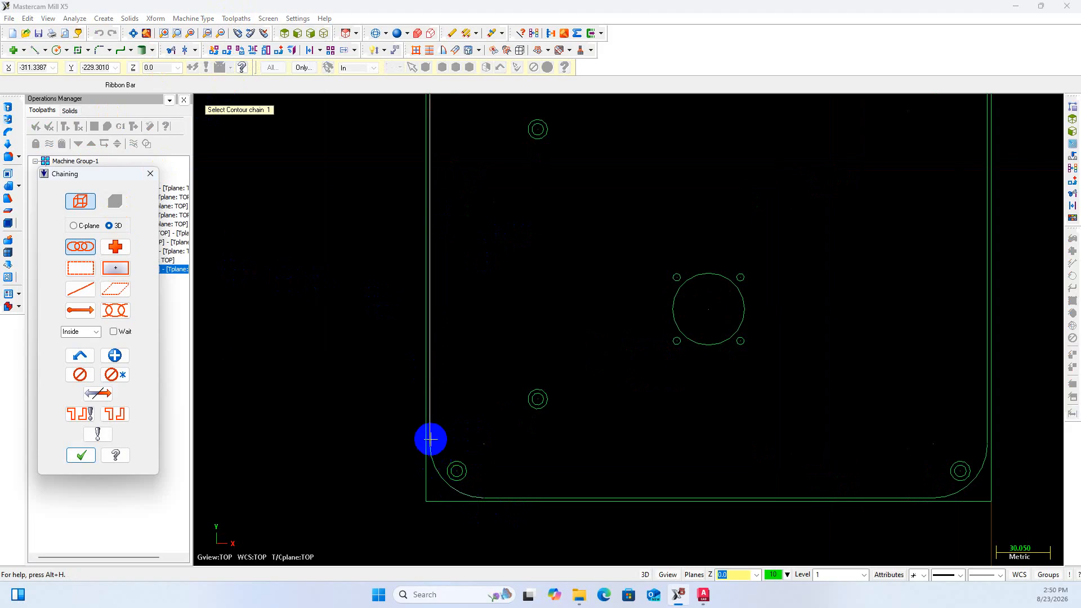
{"action": "scroll", "coordinate": [609, 445], "scroll_direction": "down", "scroll_amount": 1}
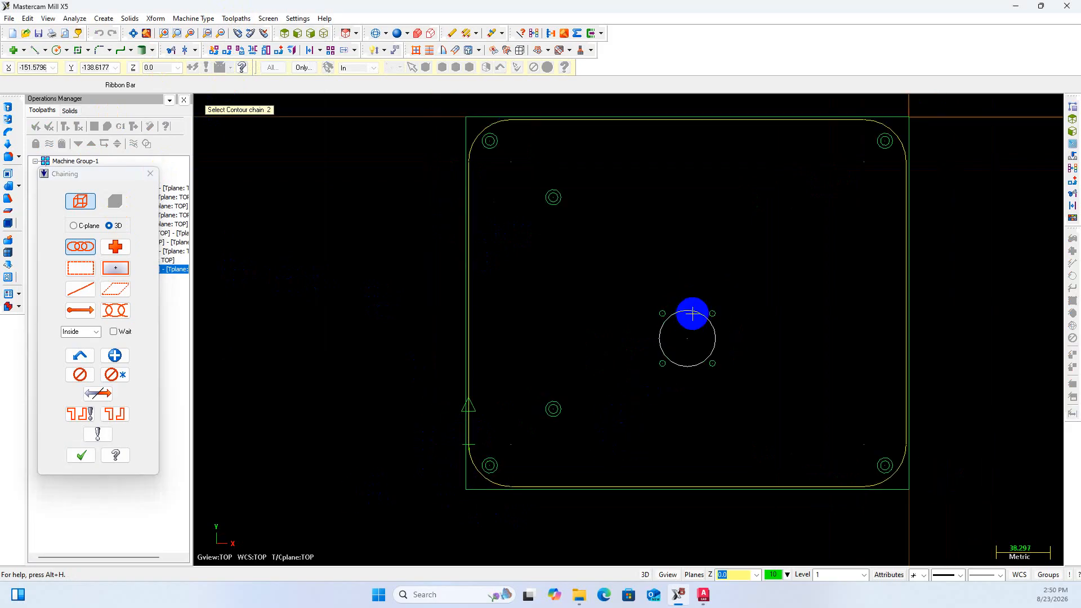
Add the large central bore circle as the second contour chain
{"action": "scroll", "coordinate": [683, 349], "scroll_direction": "up", "scroll_amount": 1}
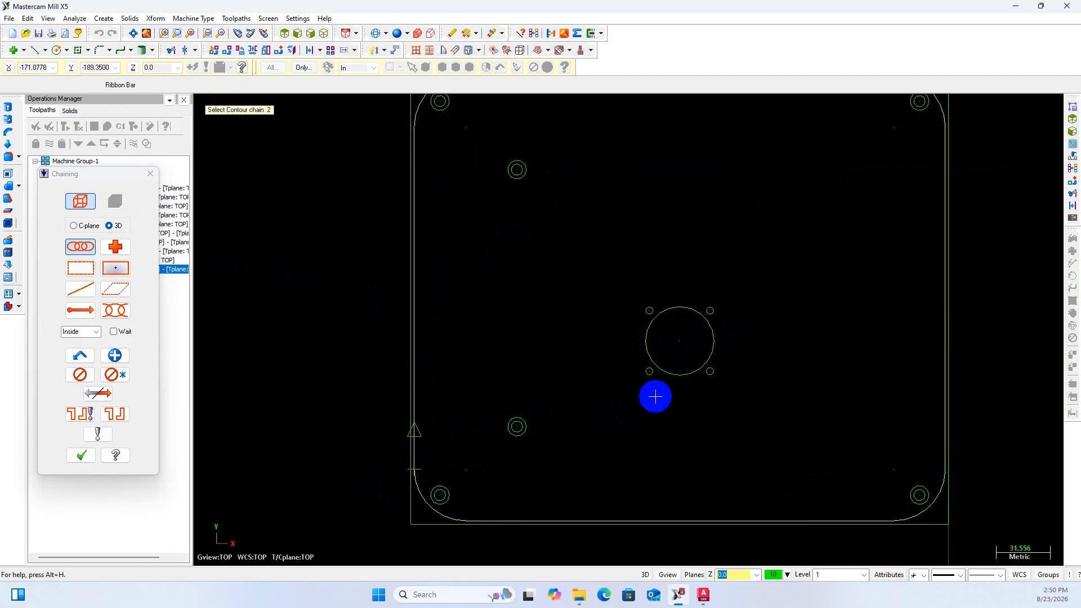
{"action": "scroll", "coordinate": [651, 396], "scroll_direction": "down", "scroll_amount": 1}
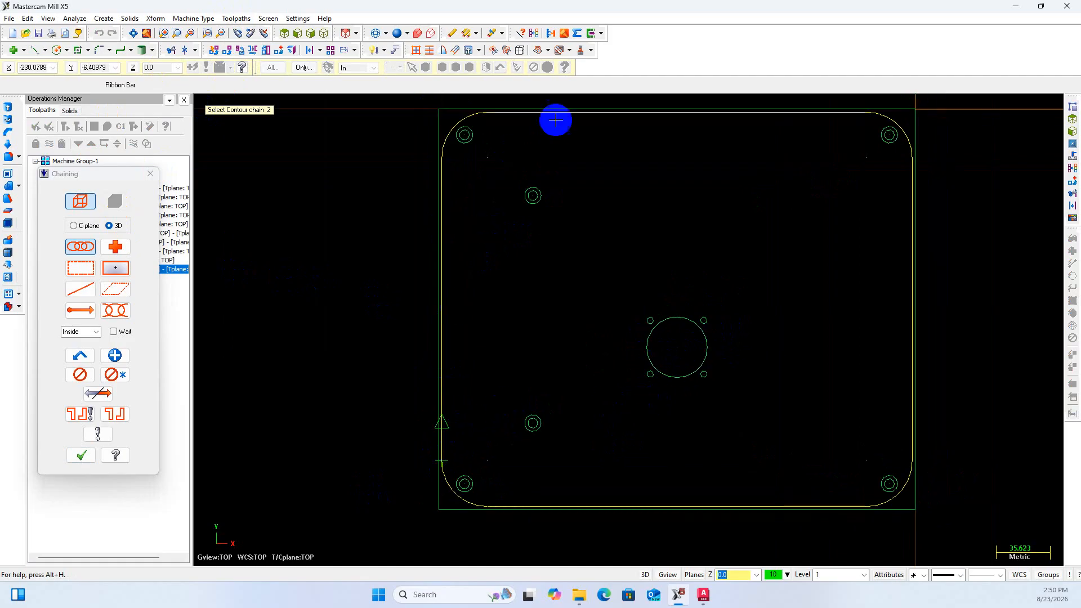
{"action": "scroll", "coordinate": [729, 340], "scroll_direction": "up", "scroll_amount": 4}
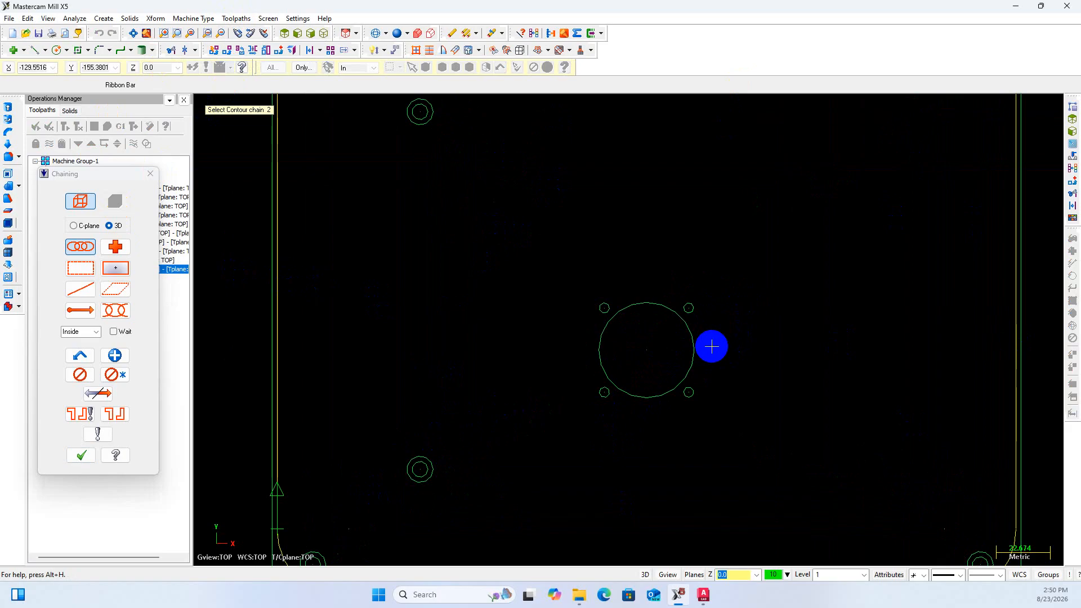
{"action": "scroll", "coordinate": [711, 347], "scroll_direction": "up", "scroll_amount": 1}
{"action": "left_click", "coordinate": [689, 333]}
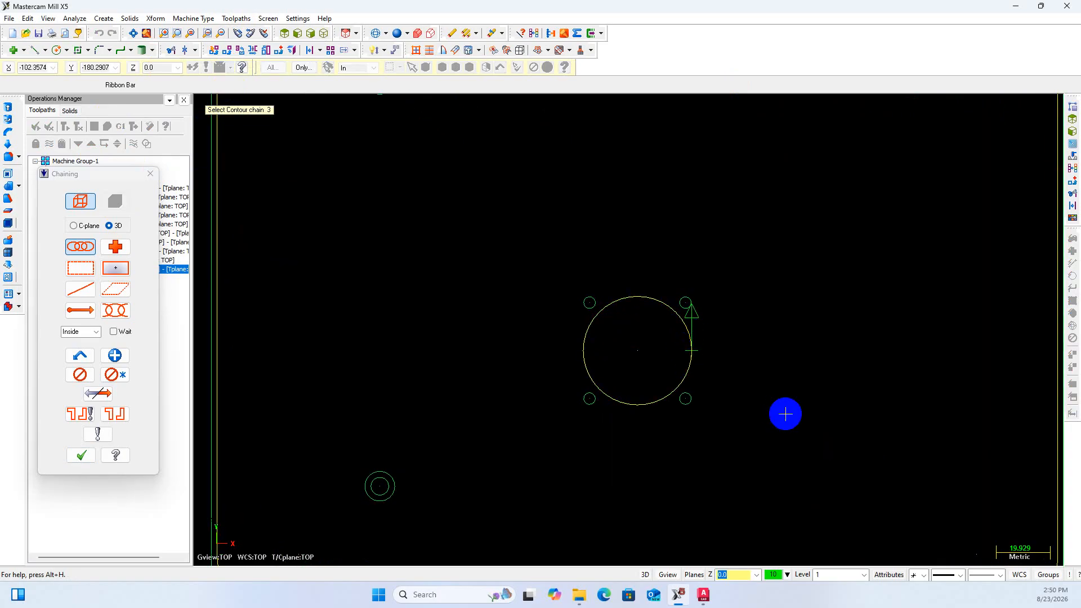
Chain the upper-left corner hole's counterbore circle, add all similar circles as chains, and accept the chain selection
{"action": "scroll", "coordinate": [784, 415], "scroll_direction": "down", "scroll_amount": 5}
{"action": "scroll", "coordinate": [482, 164], "scroll_direction": "up", "scroll_amount": 8}
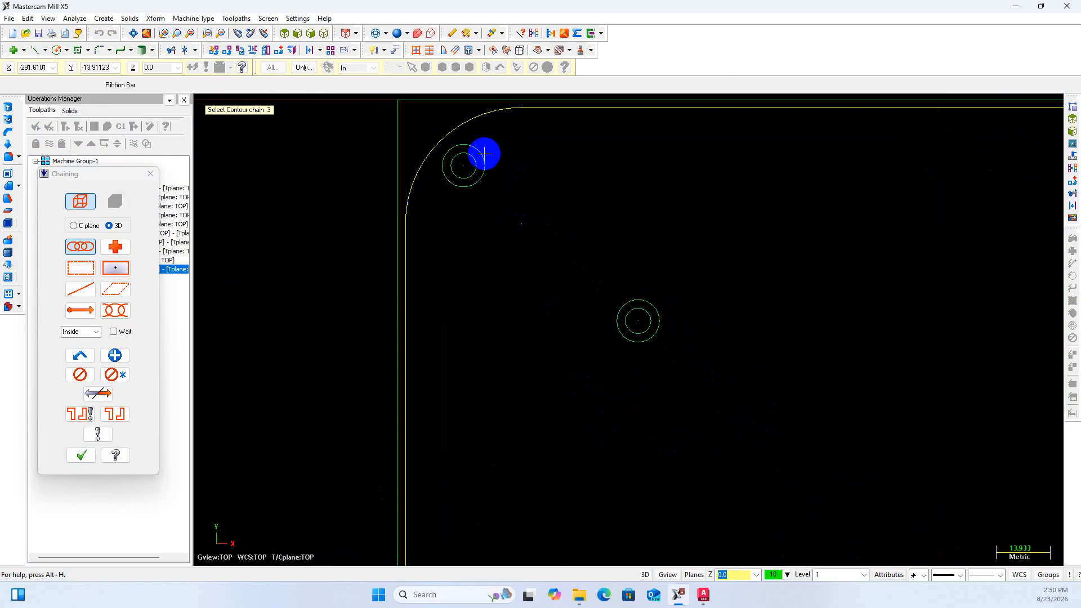
{"action": "left_click", "coordinate": [484, 153]}
{"action": "scroll", "coordinate": [554, 209], "scroll_direction": "down", "scroll_amount": 10}
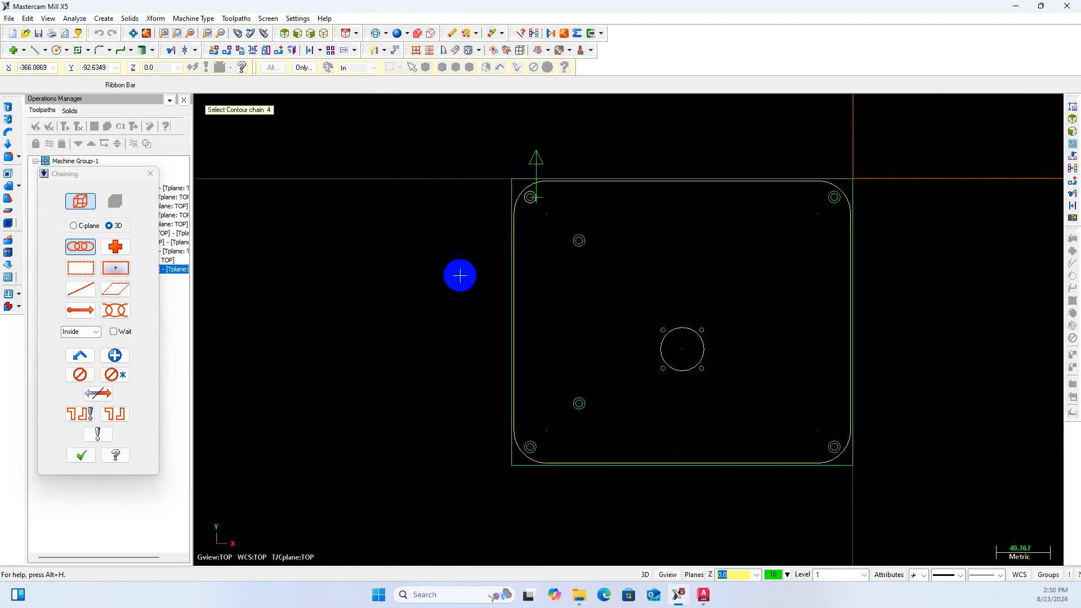
{"action": "left_click", "coordinate": [114, 413]}
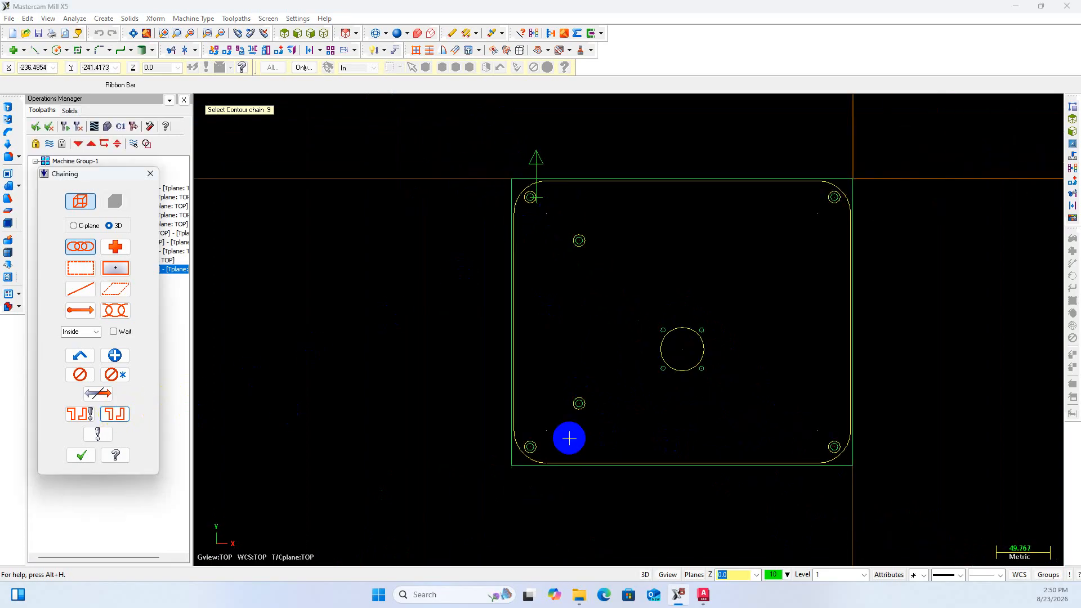
{"action": "left_click", "coordinate": [82, 453]}
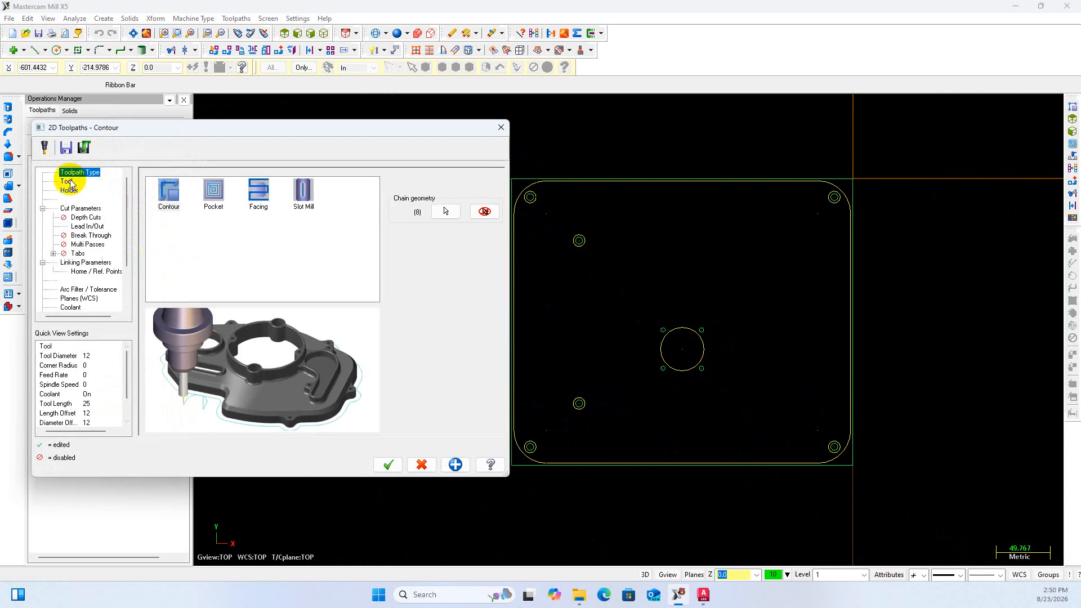
Create a new chamfer mill for the contour with a 0.02 mm tip diameter and a 3 mm outside diameter
{"action": "left_click", "coordinate": [69, 182]}
{"action": "right_click", "coordinate": [214, 275]}
{"action": "left_click", "coordinate": [228, 293]}
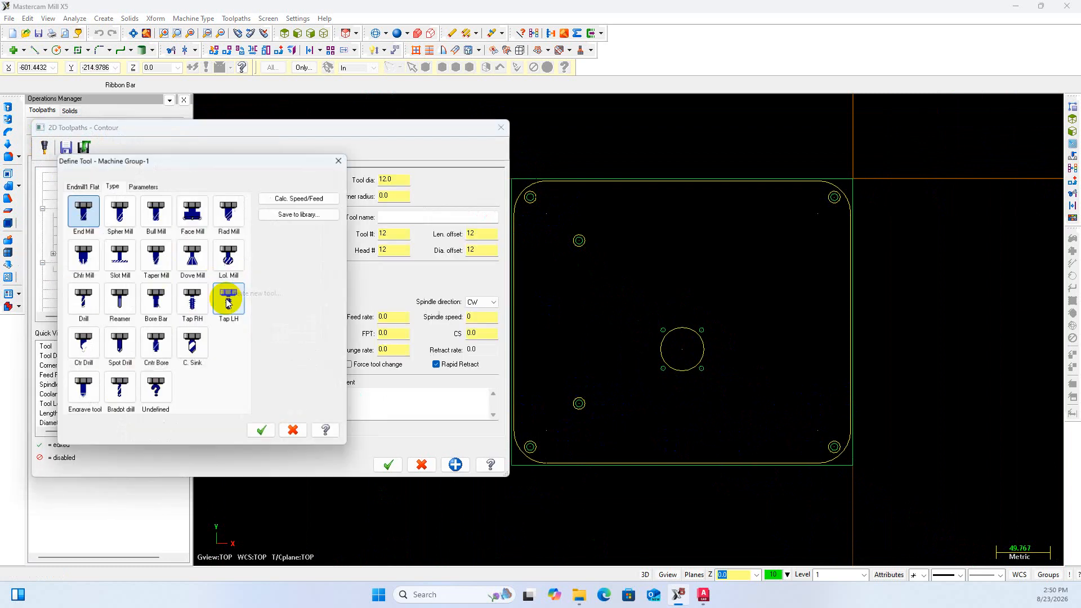
{"action": "left_click", "coordinate": [83, 254]}
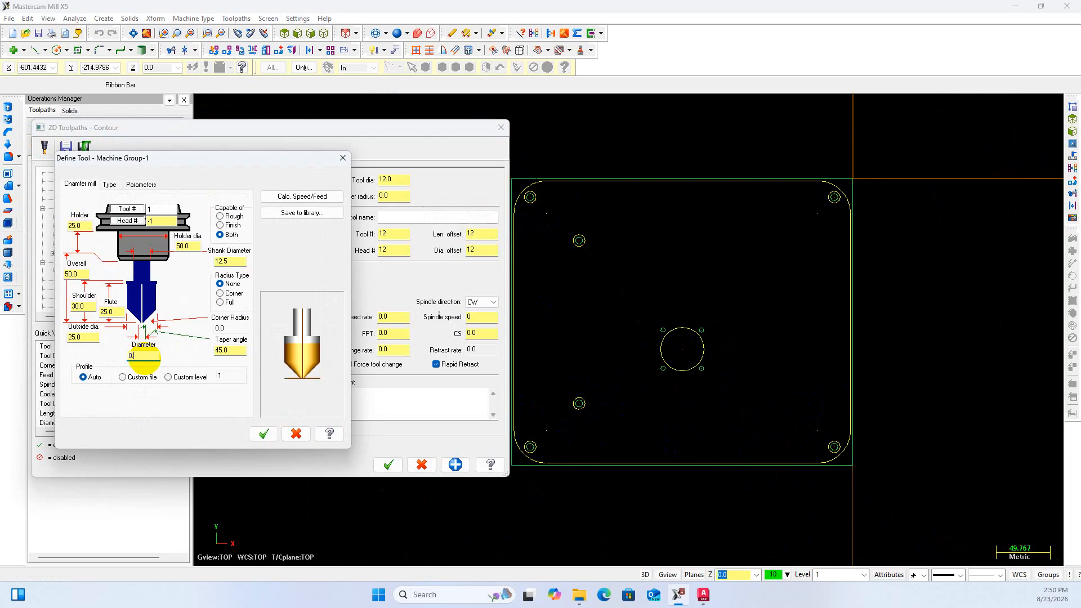
{"action": "key", "text": "Tab"}
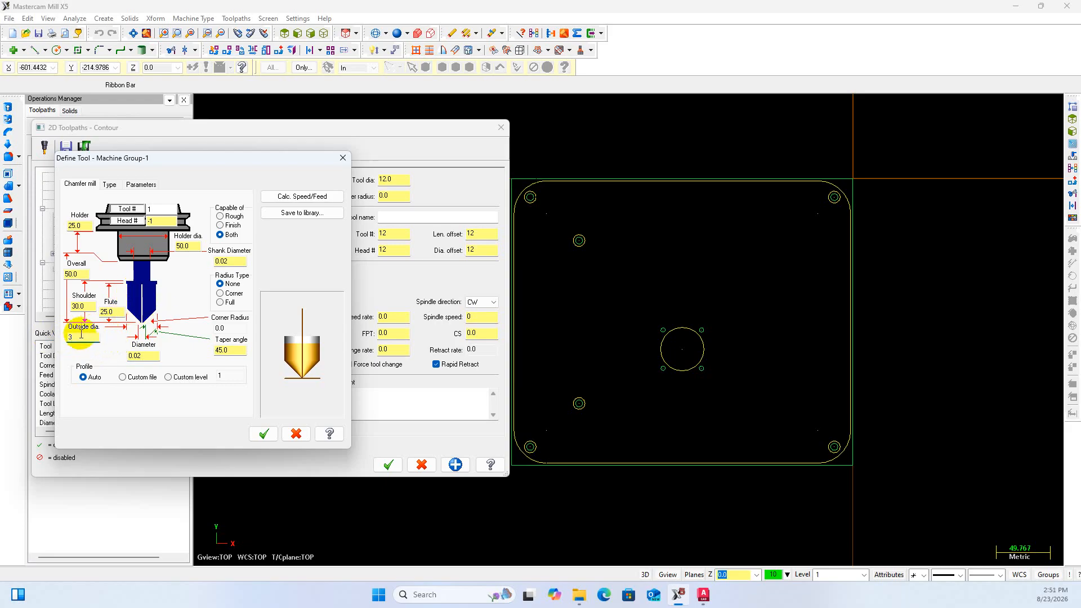
Set the chamfer mill's tool number, head number, diameter offset and length offset to 22, and accept the tool
{"action": "left_click", "coordinate": [107, 230]}
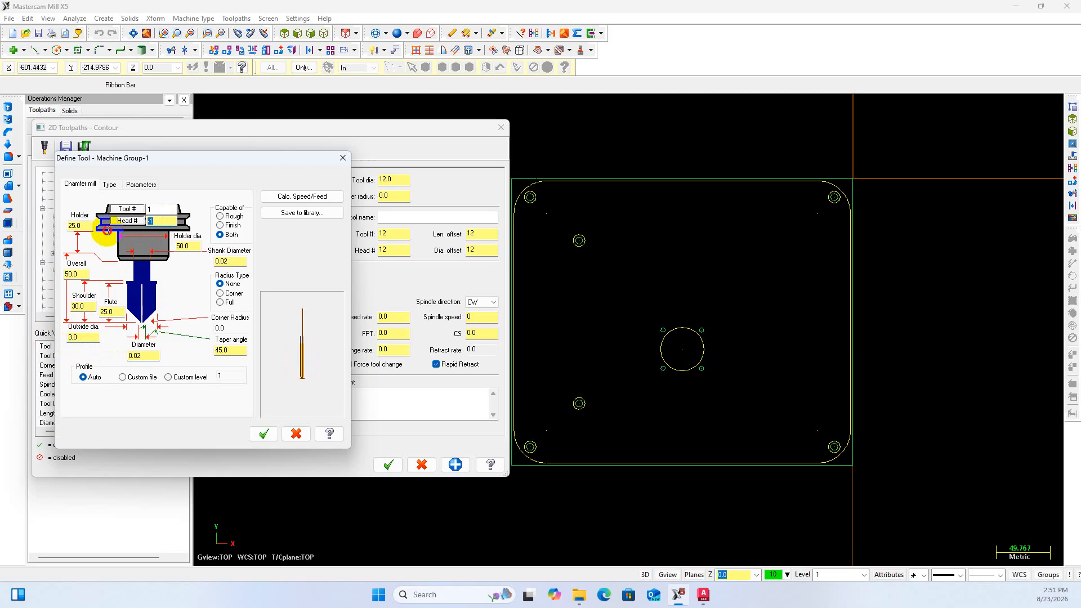
{"action": "left_click", "coordinate": [141, 185]}
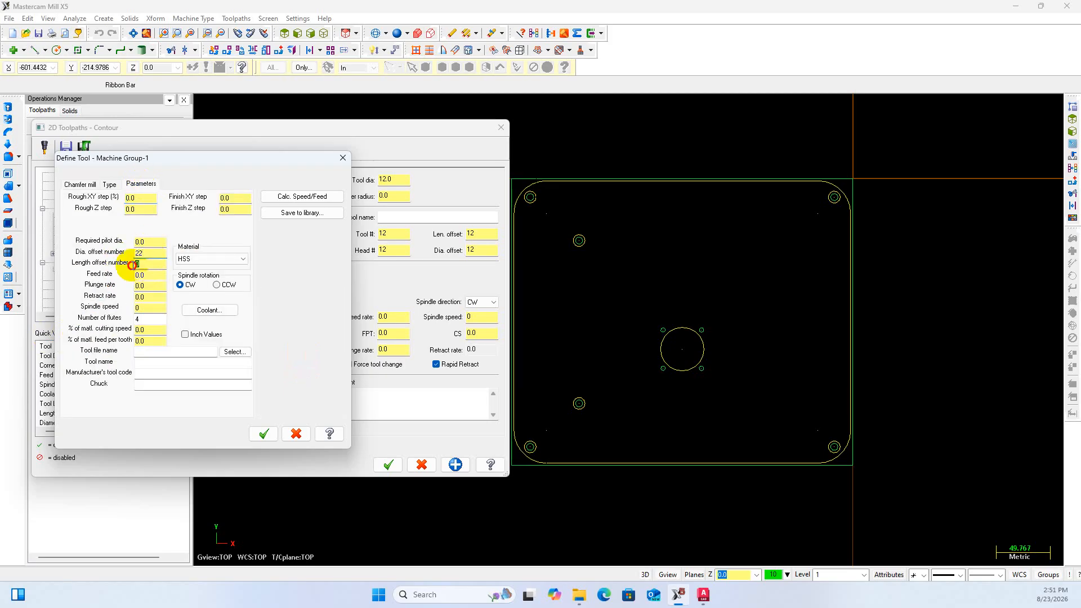
{"action": "type", "text": "22"}
{"action": "left_click", "coordinate": [257, 428]}
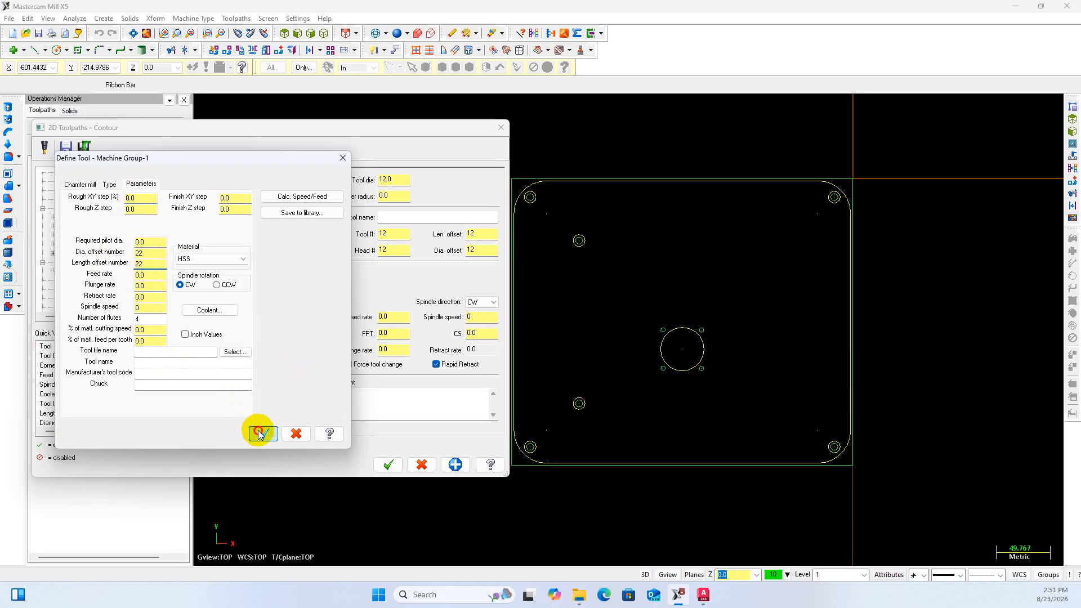
Set the chamfer mill's spindle speed to 5000, feed rate to 1500 and plunge rate to 1000
{"action": "left_click", "coordinate": [248, 254]}
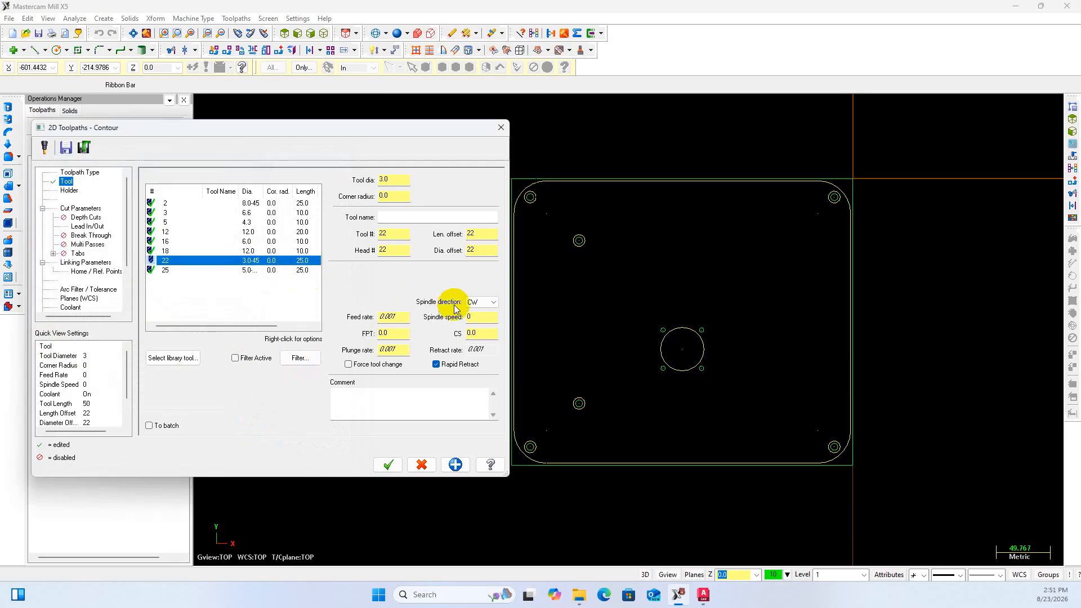
{"action": "left_click", "coordinate": [473, 318]}
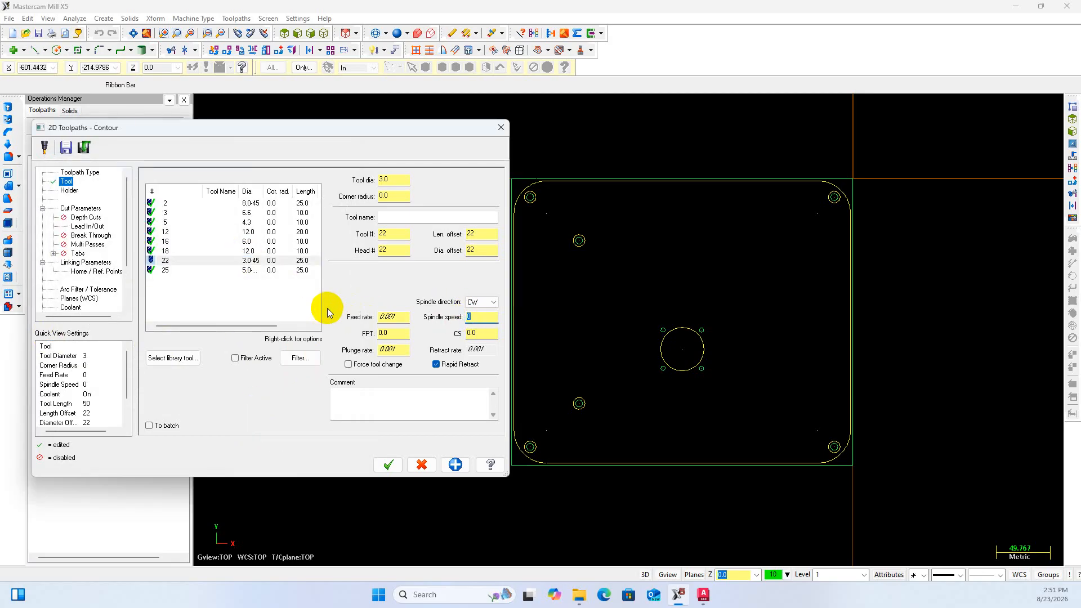
{"action": "type", "text": "5000"}
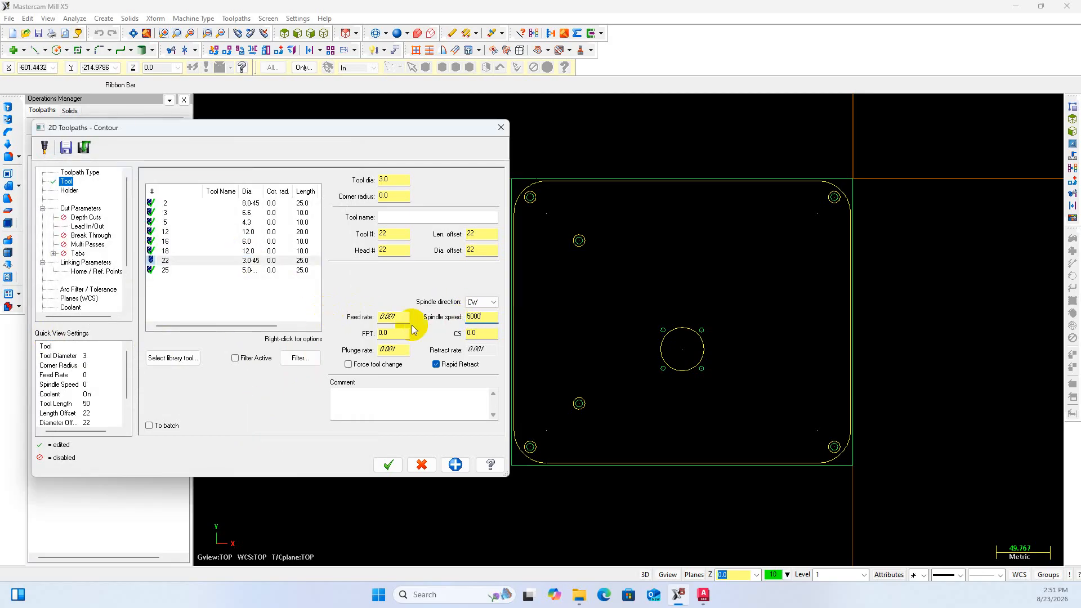
{"action": "key", "text": "Tab"}
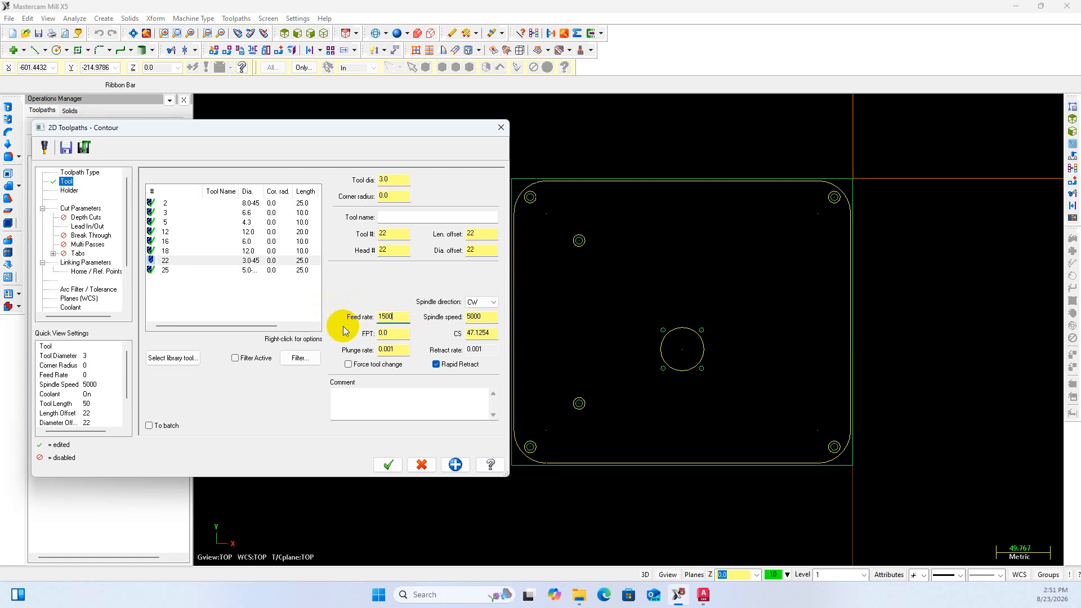
{"action": "left_click", "coordinate": [391, 349]}
{"action": "left_click_drag", "start_coordinate": [397, 350], "coordinate": [346, 364]}
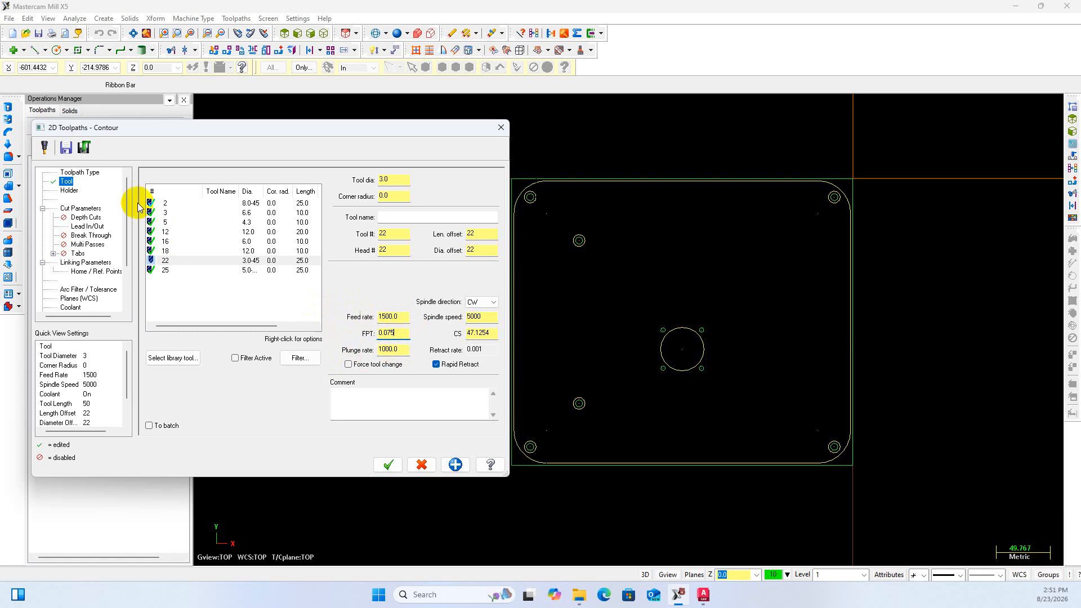
Set the contour's cut parameters to Computer compensation and the 2D chamfer contour type
{"action": "left_click", "coordinate": [80, 209]}
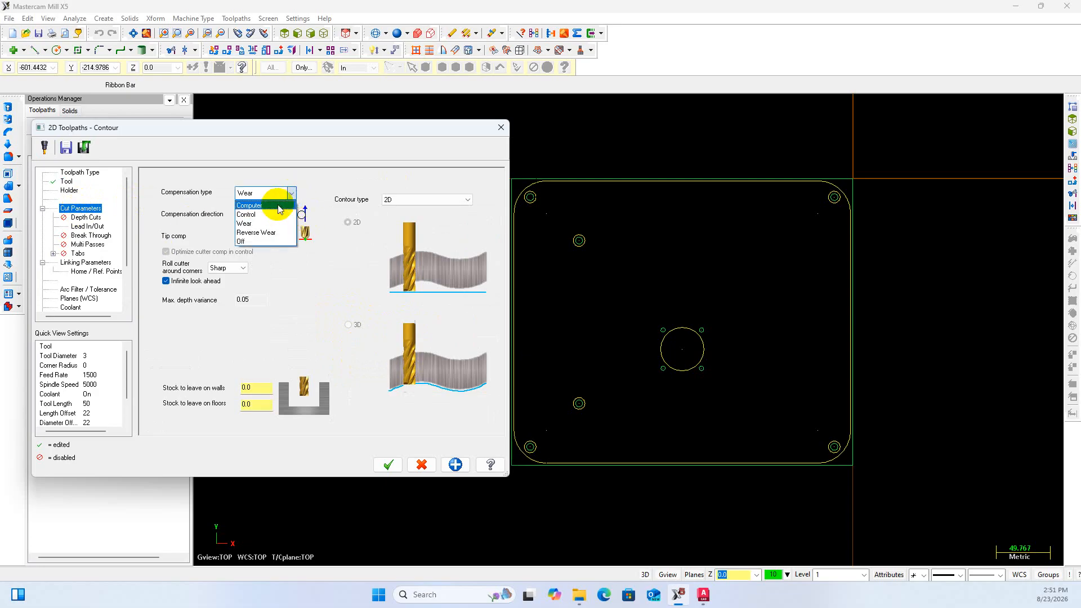
{"action": "left_click", "coordinate": [280, 209]}
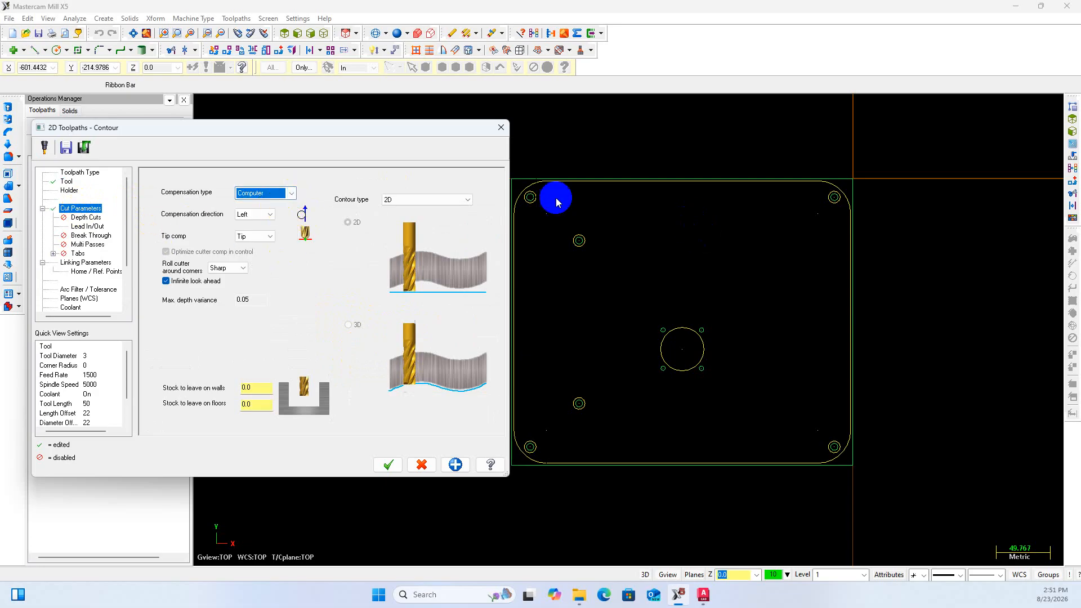
{"action": "left_click", "coordinate": [468, 200]}
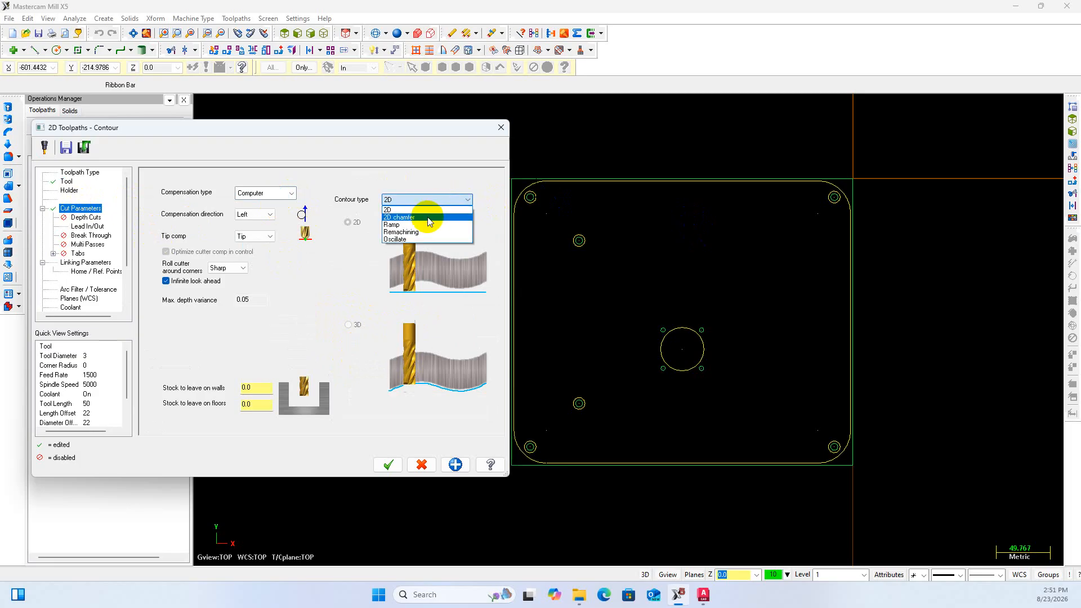
{"action": "left_click", "coordinate": [429, 219]}
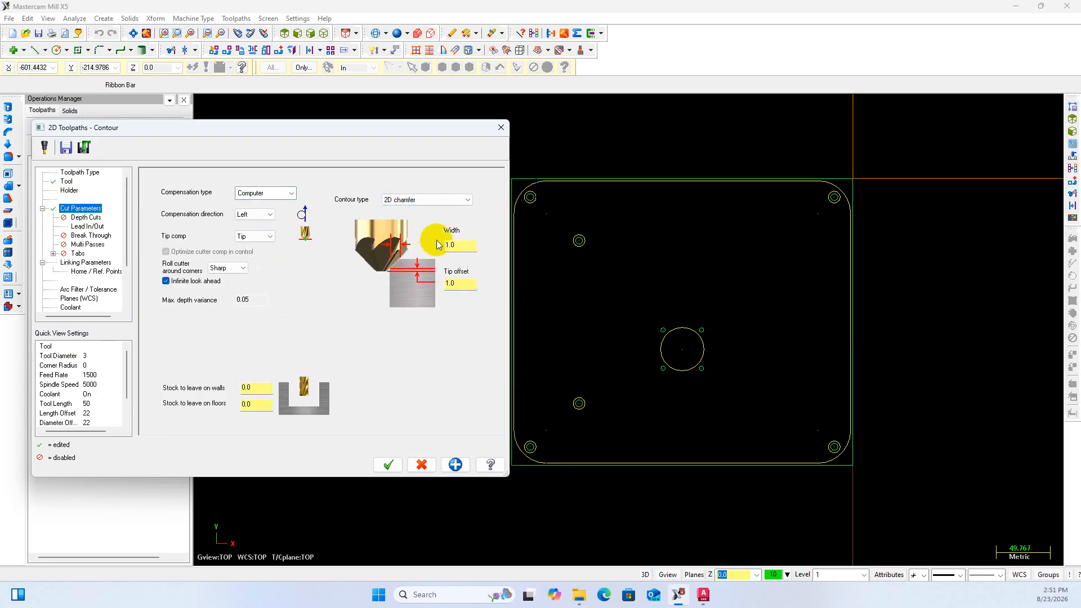
Set both the chamfer width and the tip offset to 0.3
{"action": "double_click", "coordinate": [455, 243]}
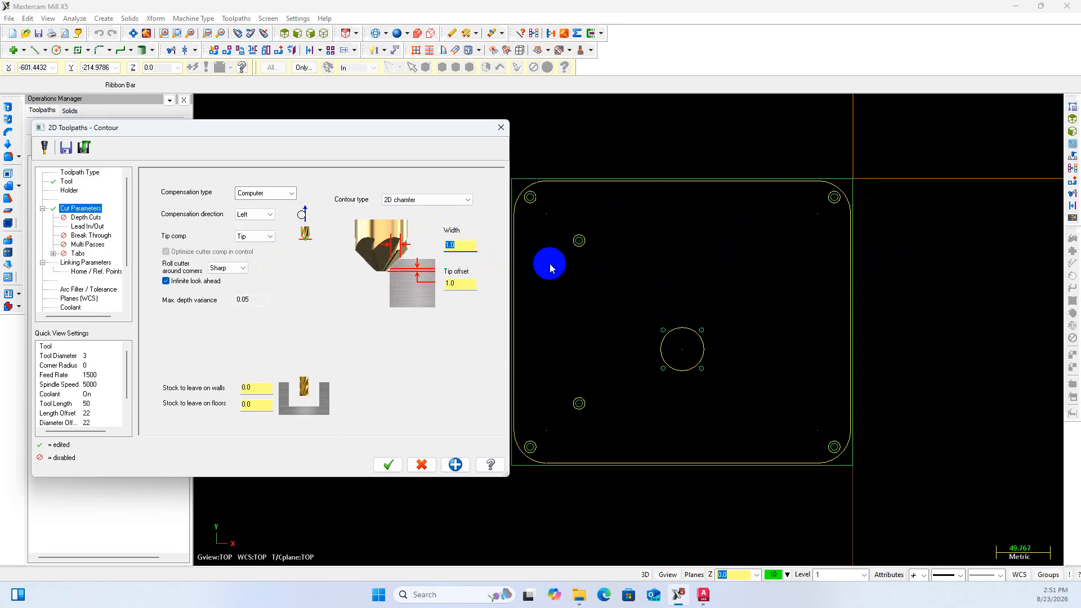
{"action": "left_click", "coordinate": [463, 246]}
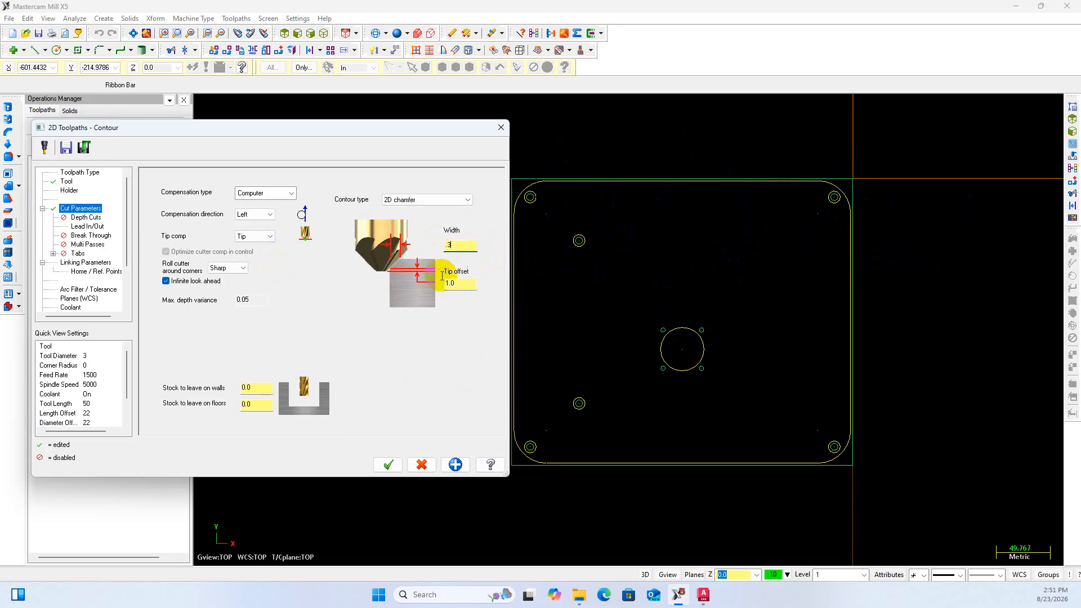
{"action": "key", "text": "Tab"}
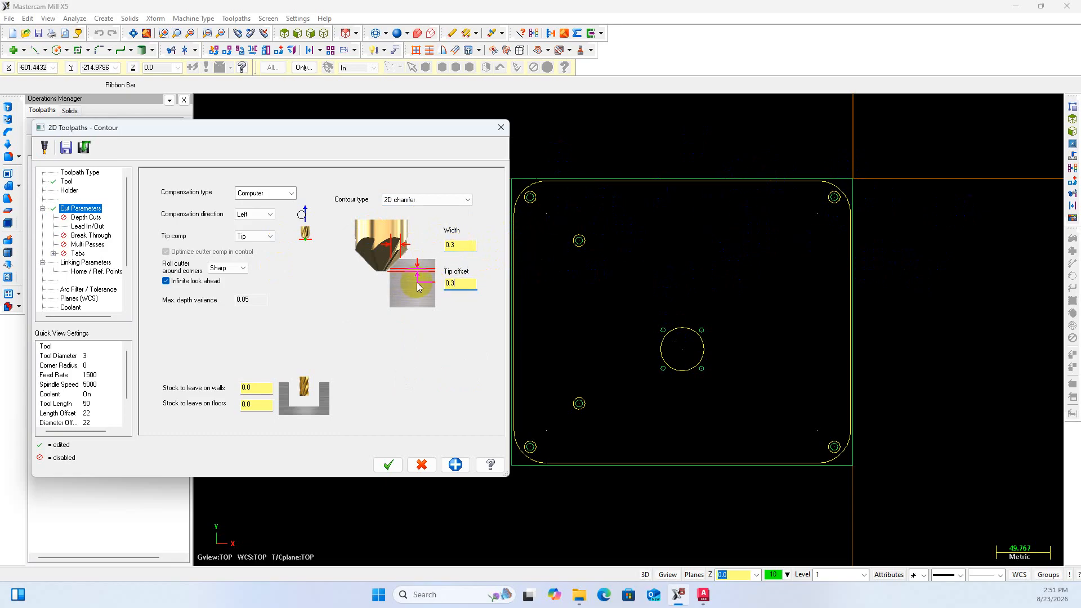
Check the lead in/out and linking parameters, and accept the contour settings to generate the 2D chamfer toolpath
{"action": "left_click", "coordinate": [87, 227]}
{"action": "left_click_drag", "start_coordinate": [272, 231], "coordinate": [237, 235]}
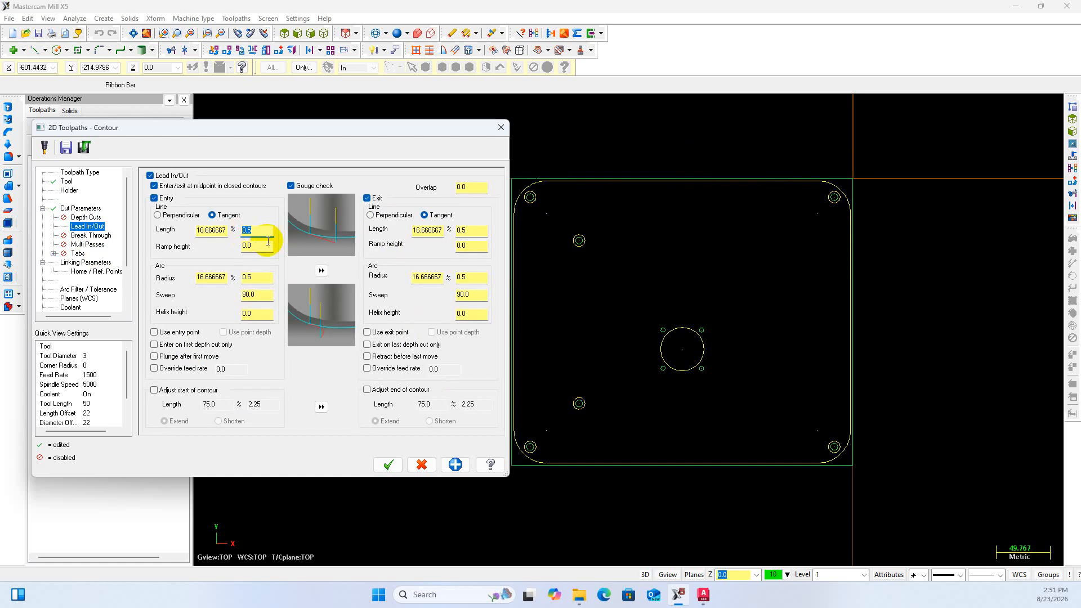
{"action": "left_click", "coordinate": [84, 263]}
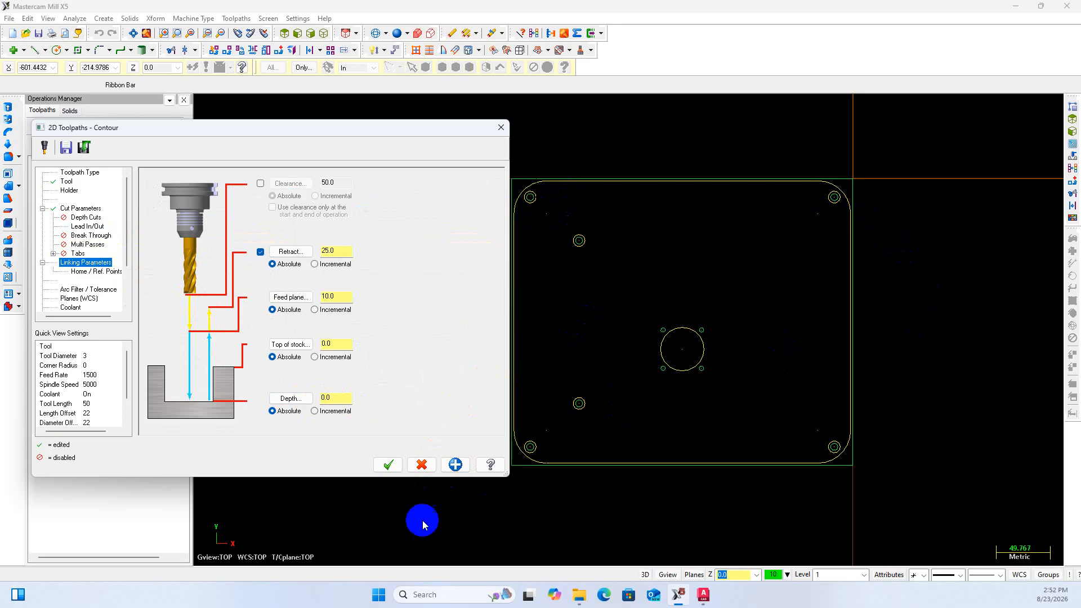
{"action": "left_click", "coordinate": [388, 464]}
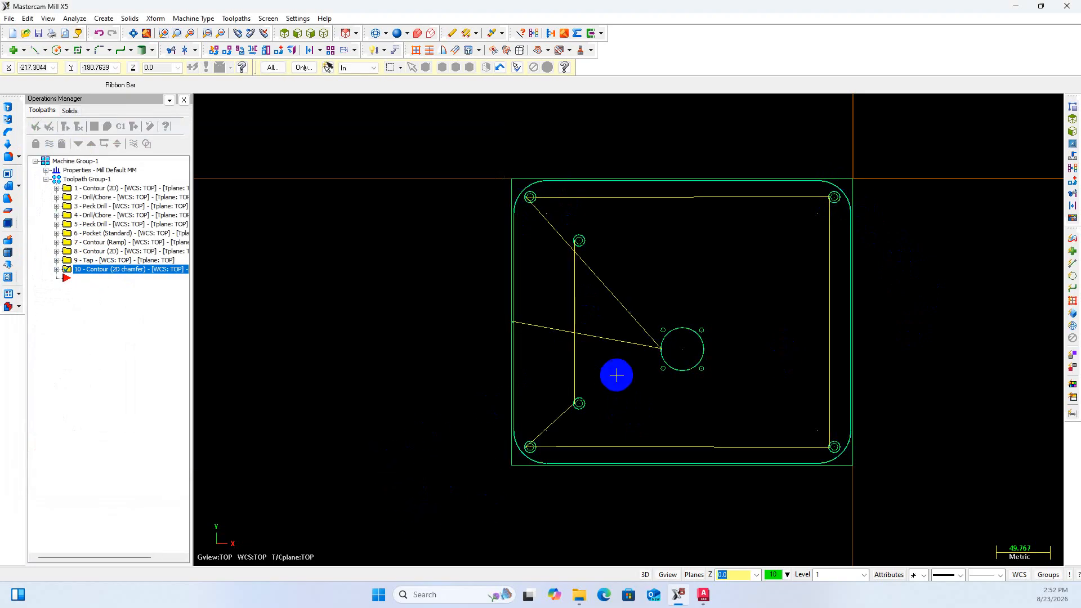
Backplot the 2D chamfer operation around the outer profile, bore and counterbores, and close the backplot
{"action": "scroll", "coordinate": [617, 373], "scroll_direction": "up", "scroll_amount": 1}
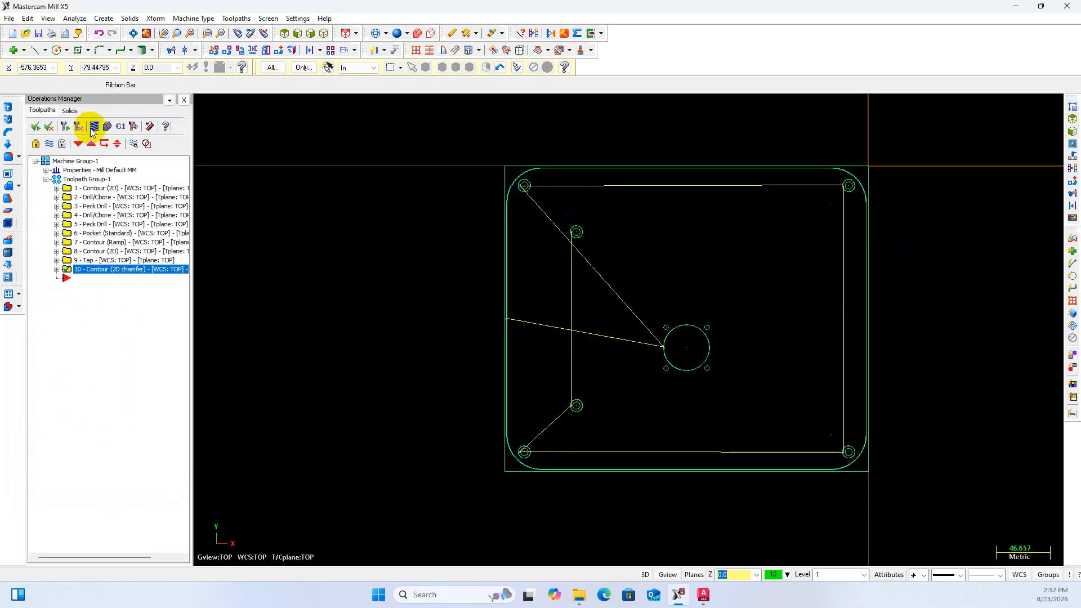
{"action": "left_click", "coordinate": [79, 126]}
{"action": "left_click", "coordinate": [101, 152]}
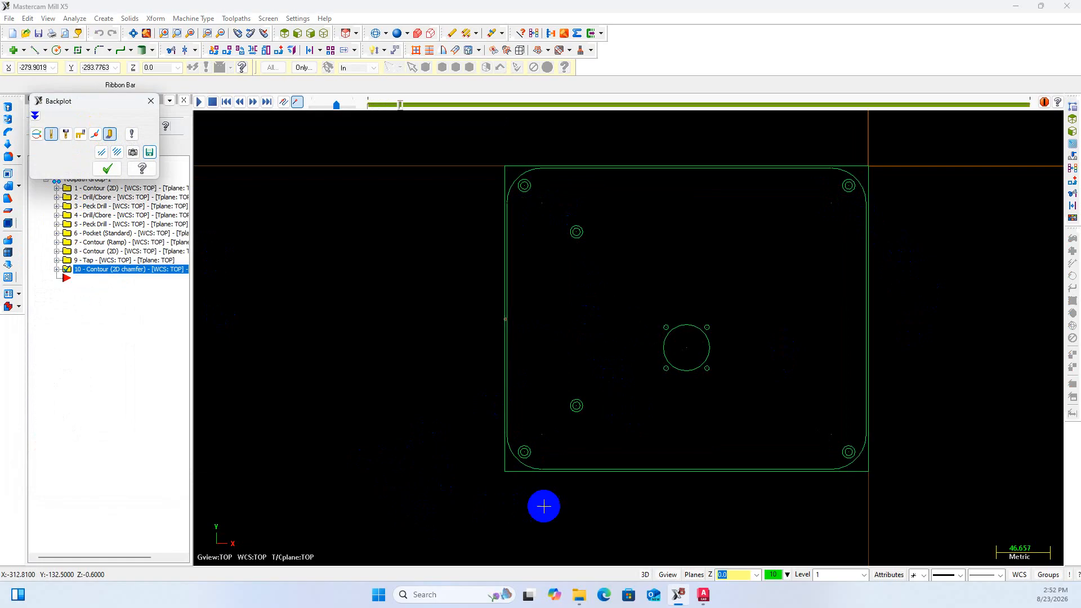
{"action": "scroll", "coordinate": [519, 339], "scroll_direction": "up", "scroll_amount": 4}
{"action": "scroll", "coordinate": [516, 332], "scroll_direction": "up", "scroll_amount": 1}
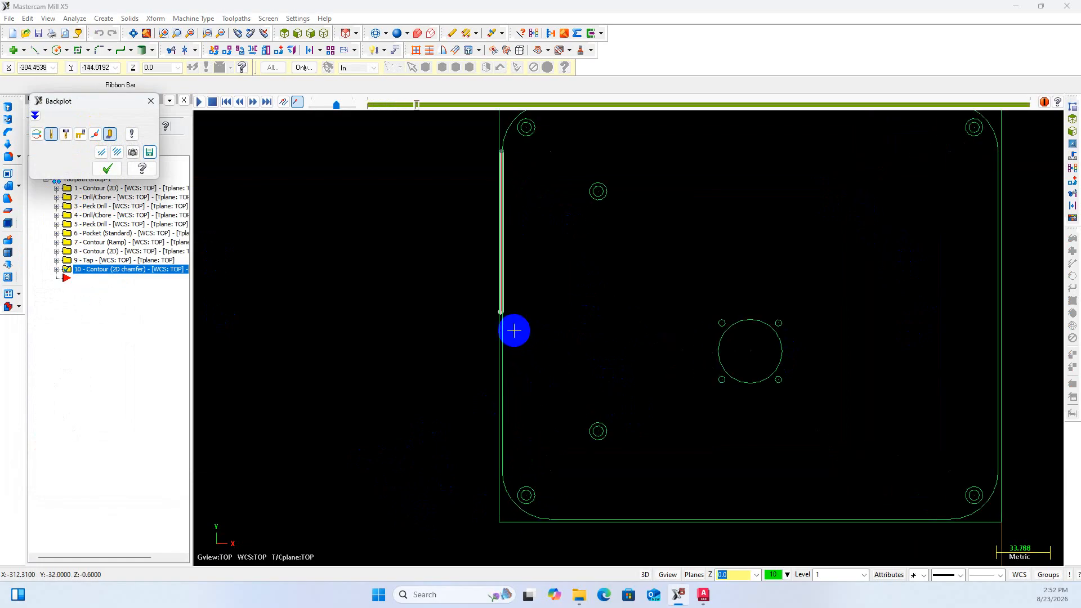
{"action": "scroll", "coordinate": [518, 323], "scroll_direction": "down", "scroll_amount": 5}
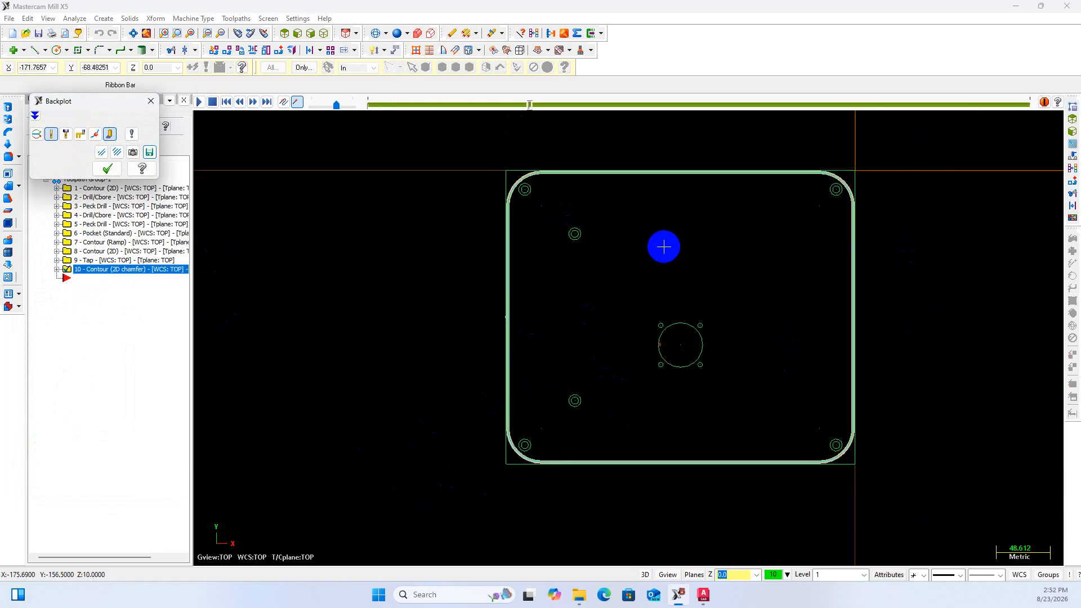
{"action": "scroll", "coordinate": [681, 348], "scroll_direction": "up", "scroll_amount": 4}
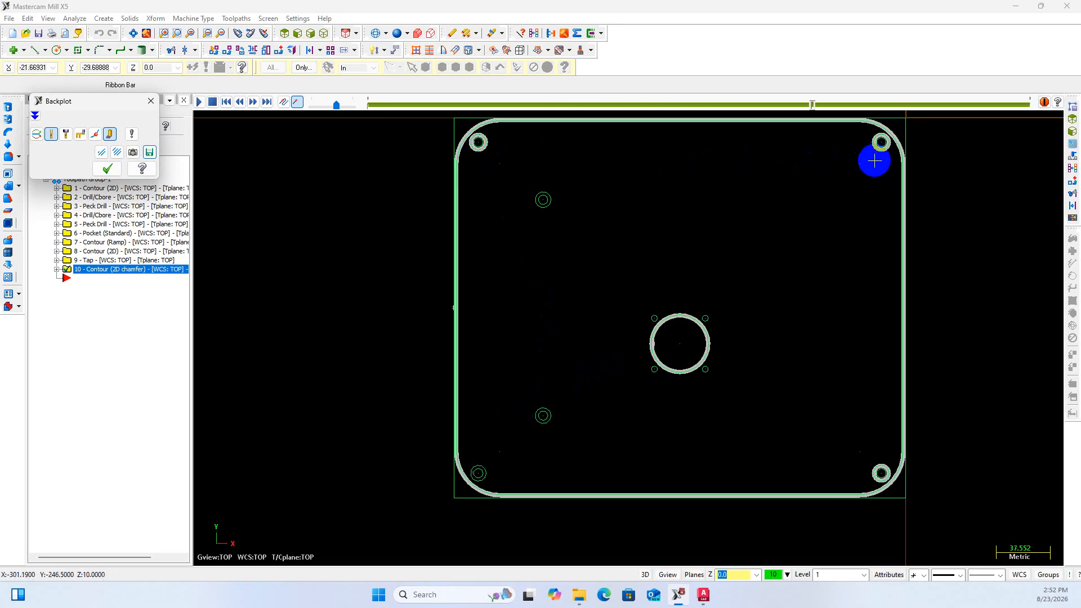
{"action": "scroll", "coordinate": [606, 501], "scroll_direction": "up", "scroll_amount": 1}
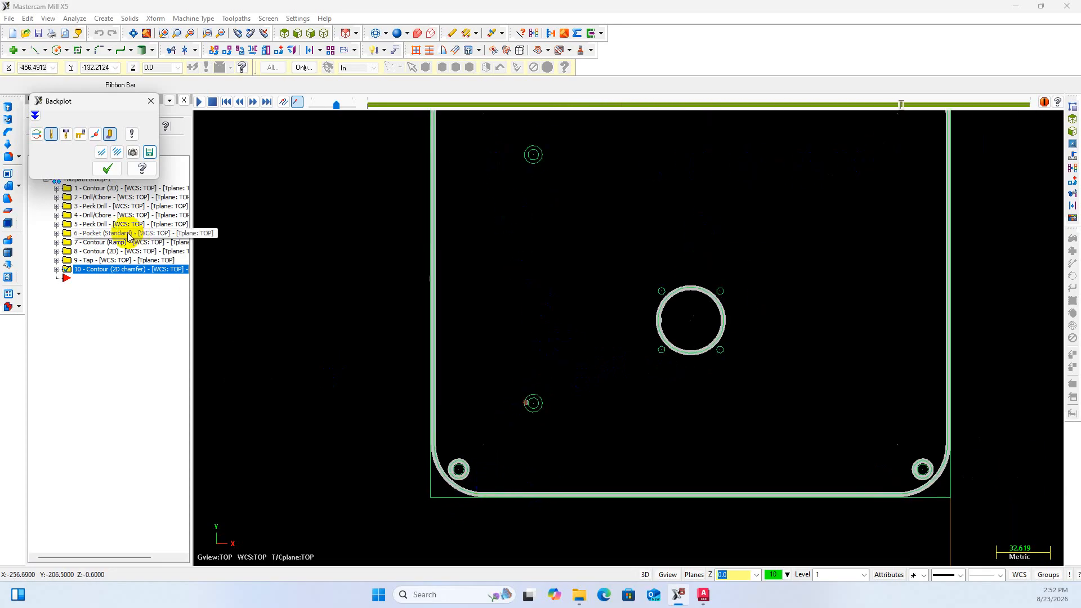
{"action": "left_click", "coordinate": [107, 169]}
Set the chamfer operation's lead-in line length to 1.5, copy it to the exit, and regenerate the toolpath
{"action": "left_click", "coordinate": [57, 269]}
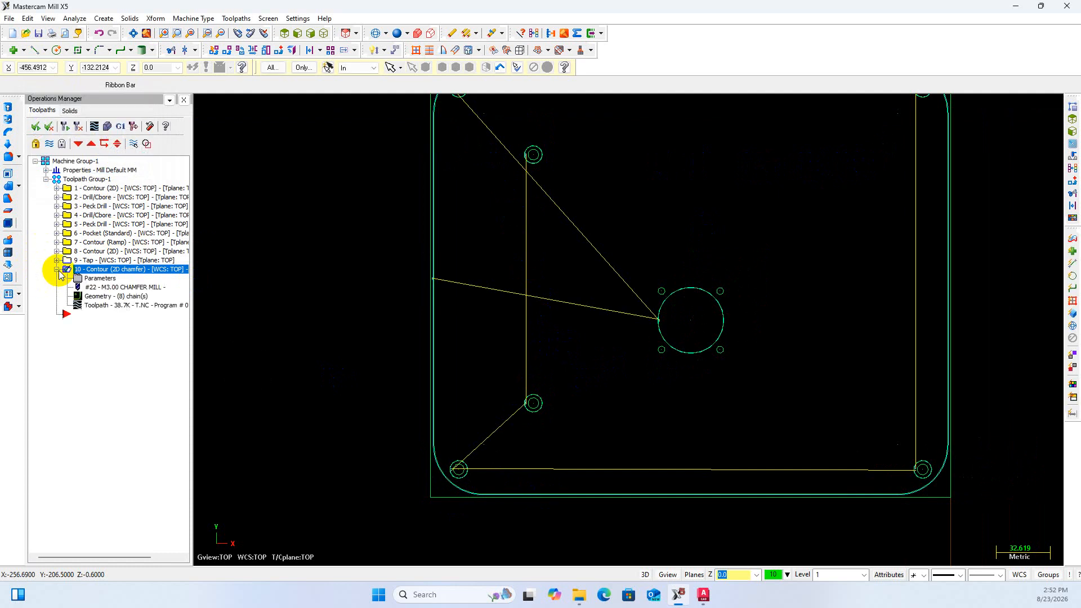
{"action": "left_click", "coordinate": [100, 279]}
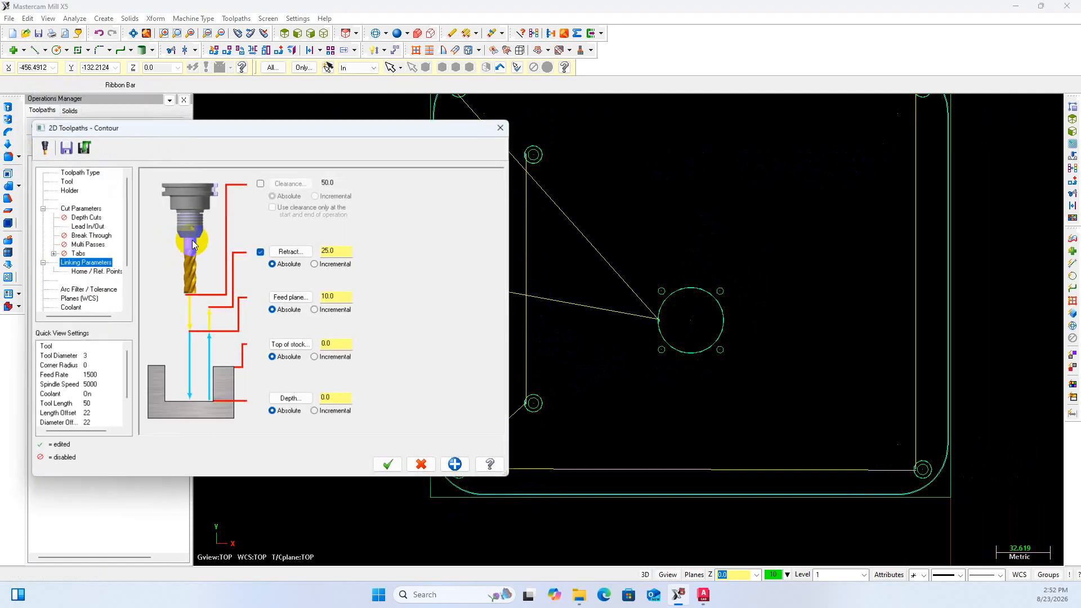
{"action": "left_click", "coordinate": [87, 226]}
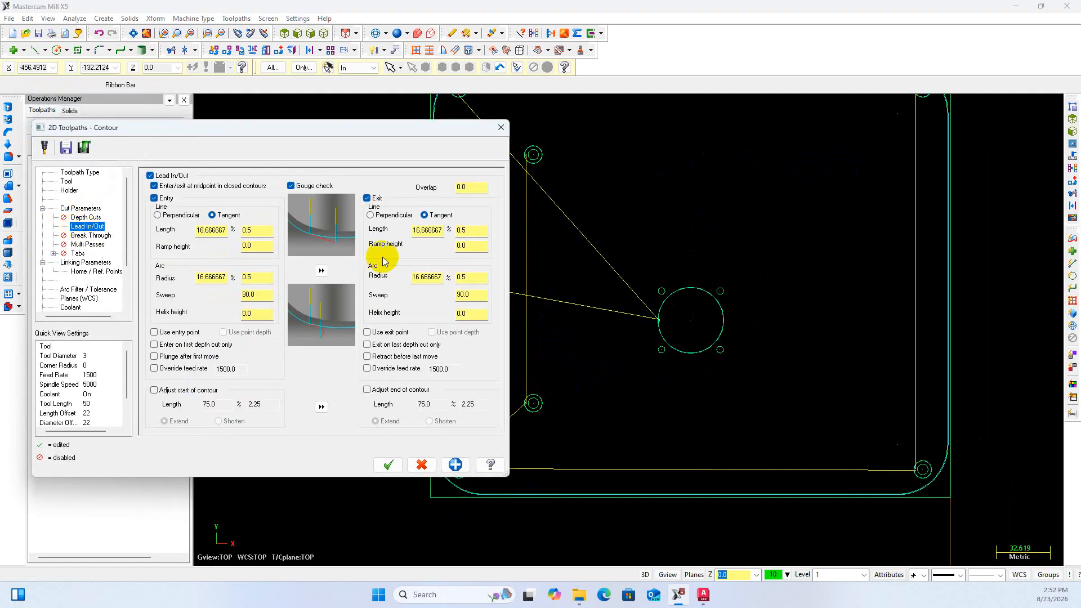
{"action": "double_click", "coordinate": [260, 229]}
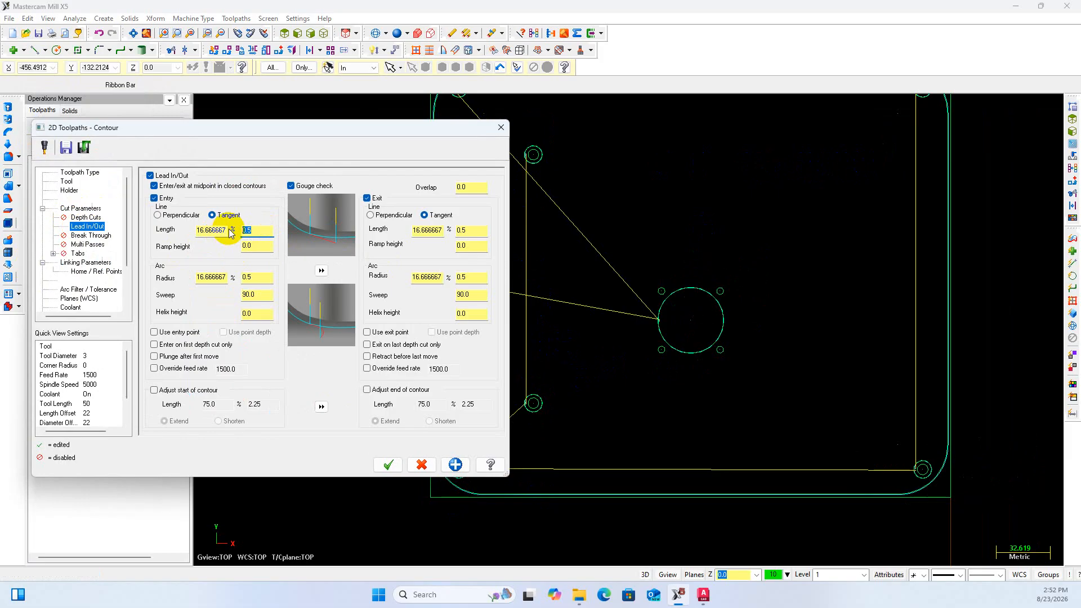
{"action": "type", "text": "1.5"}
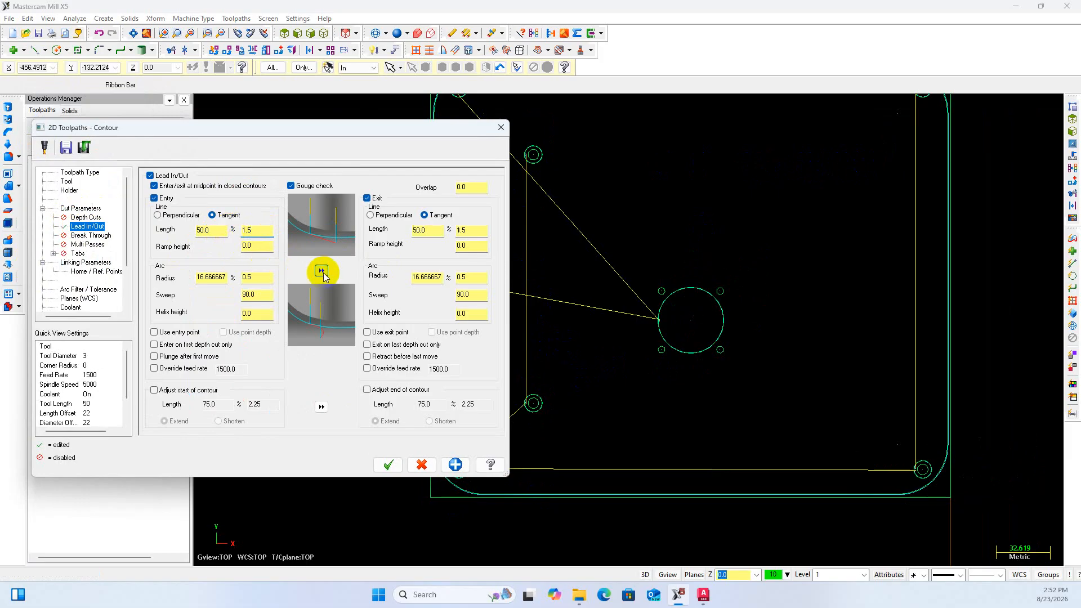
{"action": "left_click", "coordinate": [389, 464]}
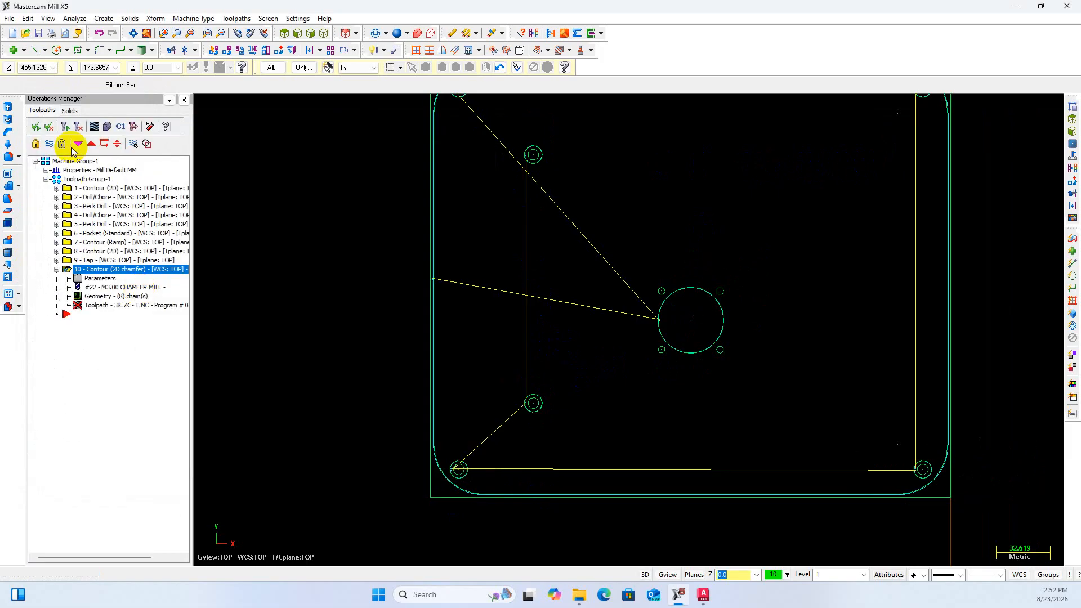
{"action": "left_click", "coordinate": [64, 127]}
Backplot the regenerated 2D chamfer toolpath step by step around the plate's outer profile
{"action": "scroll", "coordinate": [767, 305], "scroll_direction": "down", "scroll_amount": 3}
{"action": "scroll", "coordinate": [538, 362], "scroll_direction": "up", "scroll_amount": 2}
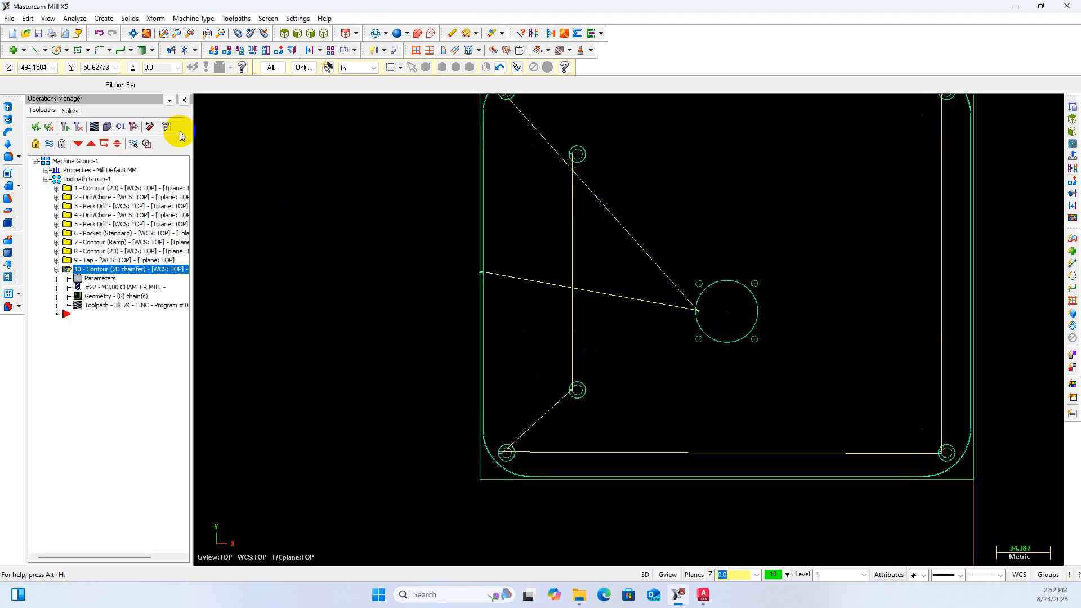
{"action": "left_click", "coordinate": [94, 126]}
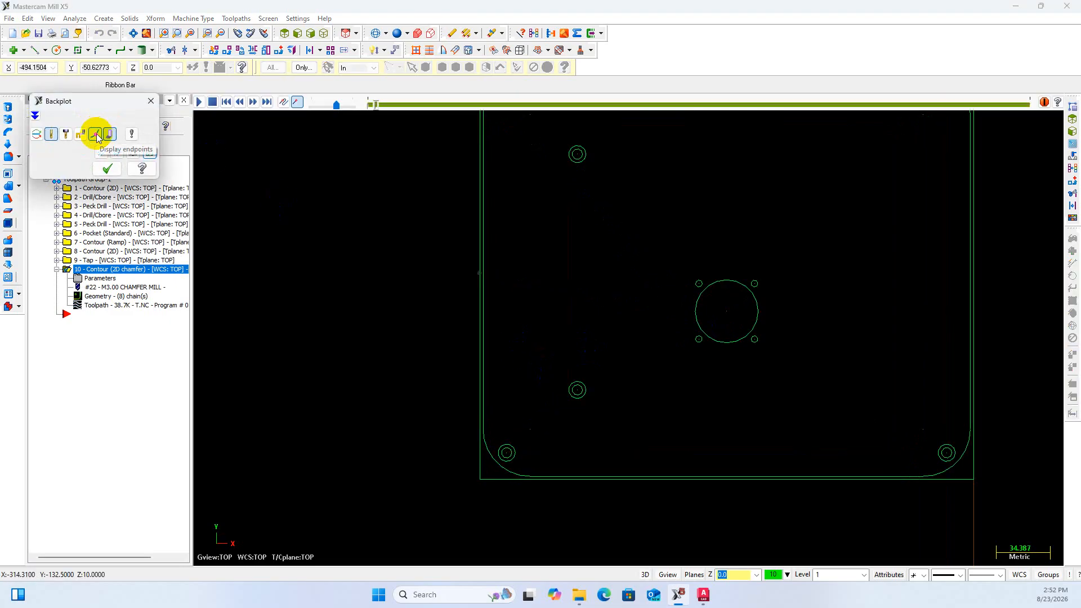
{"action": "key", "text": "s"}
{"action": "key", "text": "s"}
{"action": "key", "text": "s"}
{"action": "key", "text": "s"}
{"action": "key", "text": "s"}
{"action": "key", "text": "s"}
{"action": "scroll", "coordinate": [487, 474], "scroll_direction": "down", "scroll_amount": 2}
{"action": "scroll", "coordinate": [482, 343], "scroll_direction": "down", "scroll_amount": 1}
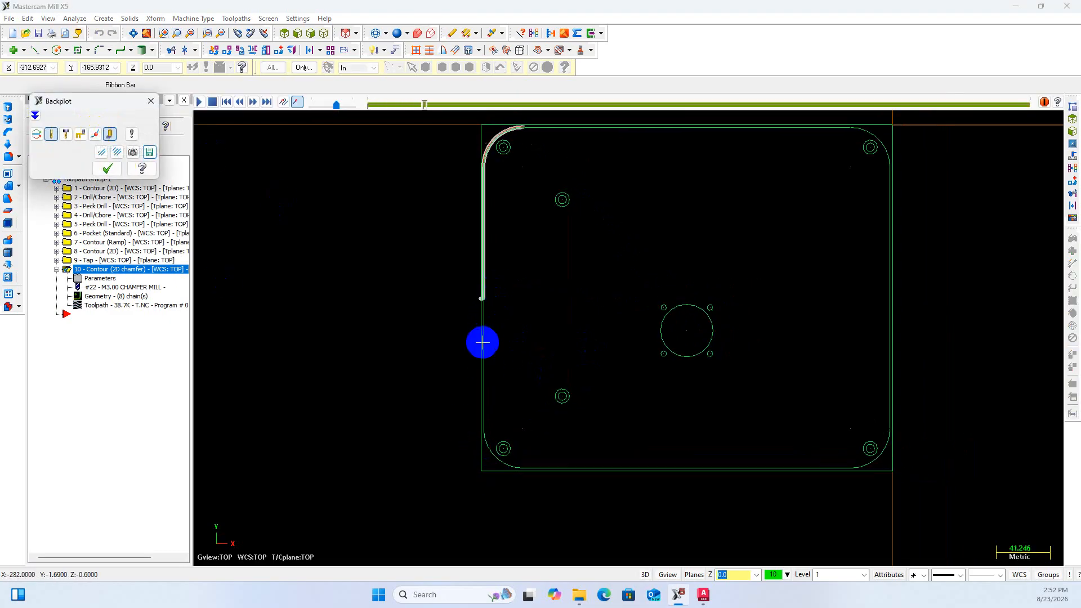
{"action": "key", "text": "s"}
{"action": "key", "text": "s"}
{"action": "key", "text": "s"}
{"action": "key", "text": "s"}
{"action": "key", "text": "s"}
{"action": "key", "text": "s"}
{"action": "key", "text": "s"}
{"action": "key", "text": "s"}
{"action": "key", "text": "s"}
{"action": "key", "text": "s"}
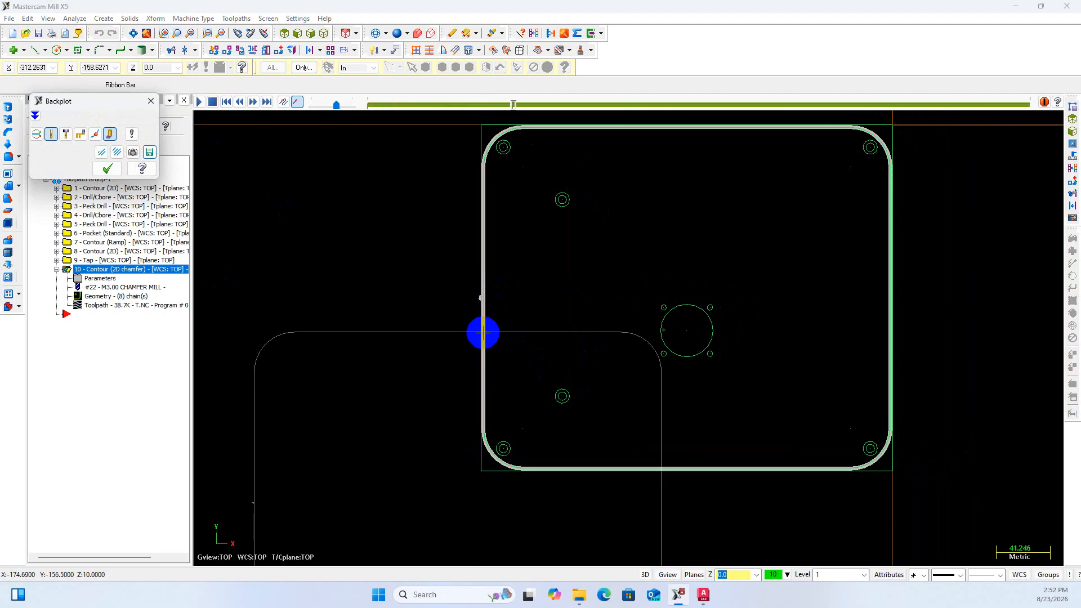
Continue the chamfer backplot through the central bore and the six counterbores, inspect the lead moves, and close the backplot
{"action": "key", "text": "s"}
{"action": "key", "text": "s"}
{"action": "key", "text": "s"}
{"action": "key", "text": "s"}
{"action": "key", "text": "s"}
{"action": "key", "text": "s"}
{"action": "key", "text": "s"}
{"action": "key", "text": "s"}
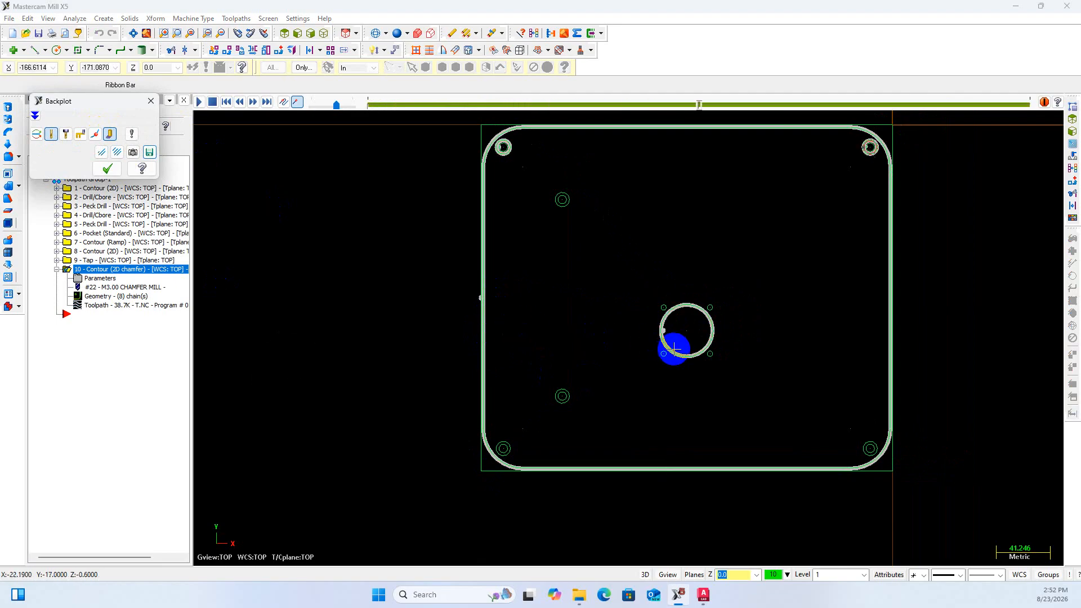
{"action": "key", "text": "s"}
{"action": "key", "text": "s"}
{"action": "key", "text": "s"}
{"action": "key", "text": "s"}
{"action": "key", "text": "s"}
{"action": "key", "text": "s"}
{"action": "key", "text": "s"}
{"action": "key", "text": "s"}
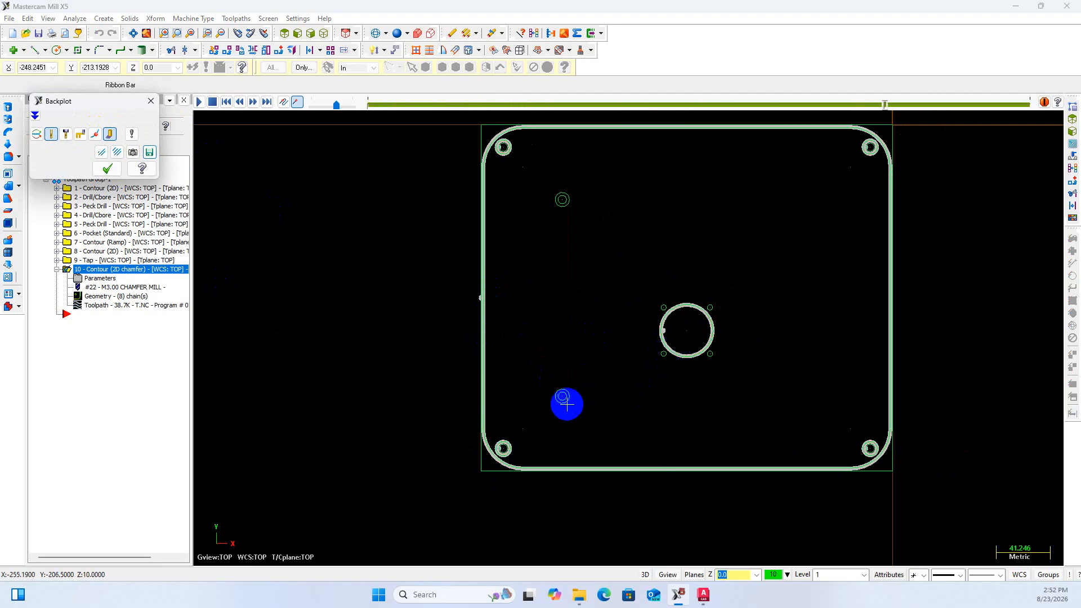
{"action": "key", "text": "s"}
{"action": "key", "text": "s"}
{"action": "key", "text": "s"}
{"action": "key", "text": "s"}
{"action": "key", "text": "s"}
{"action": "key", "text": "s"}
{"action": "key", "text": "s"}
{"action": "scroll", "coordinate": [569, 229], "scroll_direction": "up", "scroll_amount": 2}
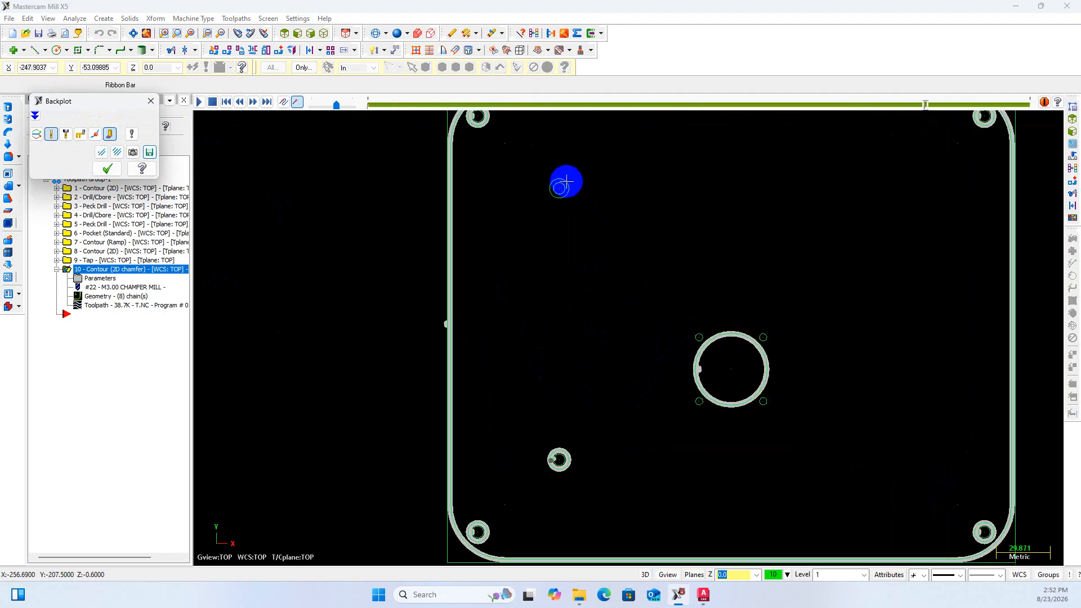
{"action": "scroll", "coordinate": [566, 181], "scroll_direction": "up", "scroll_amount": 3}
{"action": "key", "text": "s"}
{"action": "key", "text": "s"}
{"action": "key", "text": "s"}
{"action": "key", "text": "s"}
{"action": "key", "text": "s"}
{"action": "key", "text": "s"}
{"action": "key", "text": "s"}
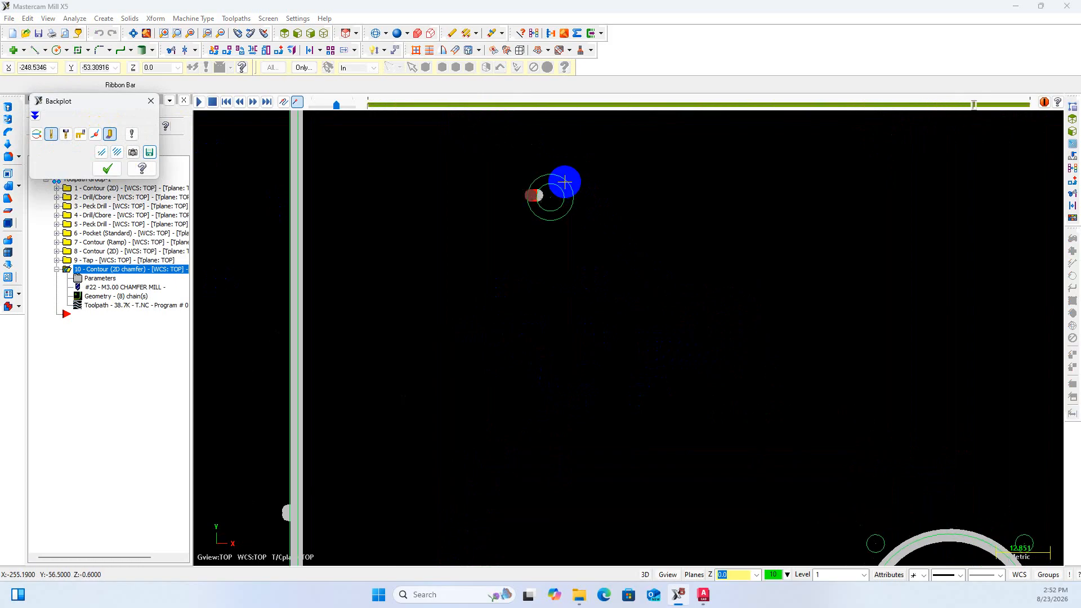
{"action": "scroll", "coordinate": [556, 193], "scroll_direction": "down", "scroll_amount": 2}
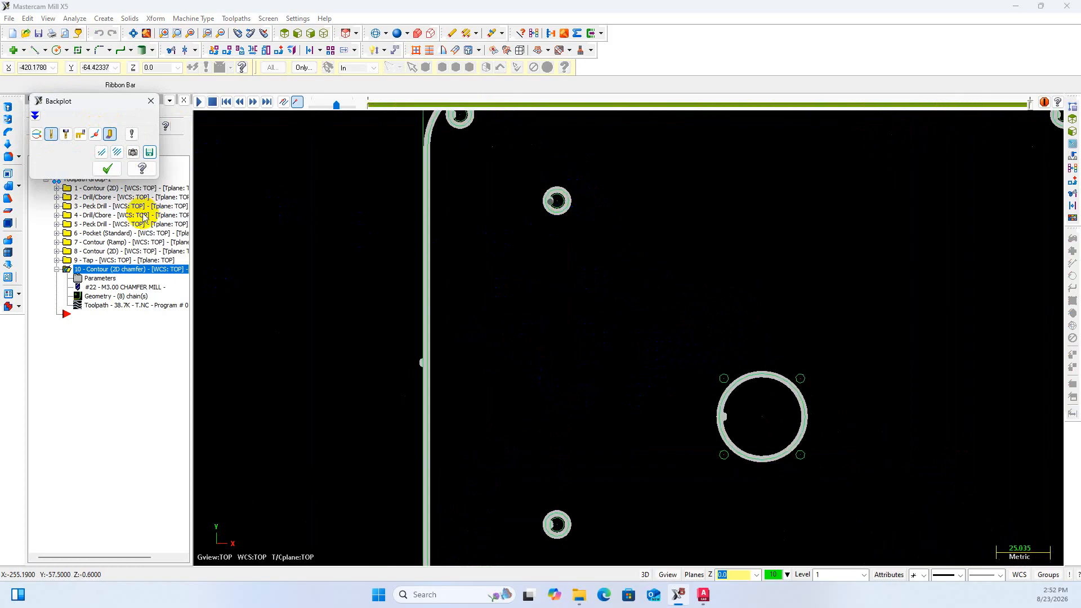
{"action": "left_click", "coordinate": [107, 168]}
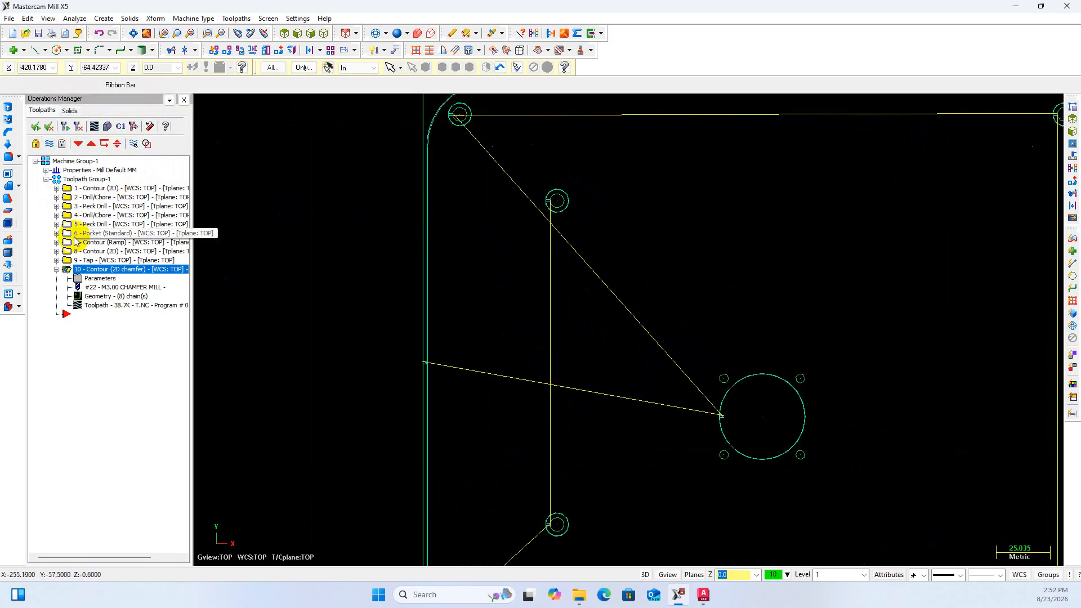
Select all operations in Toolpath Group-1 and run solid verification on the stock in a tilted 3D view
{"action": "left_click", "coordinate": [57, 270]}
{"action": "left_click", "coordinate": [87, 179]}
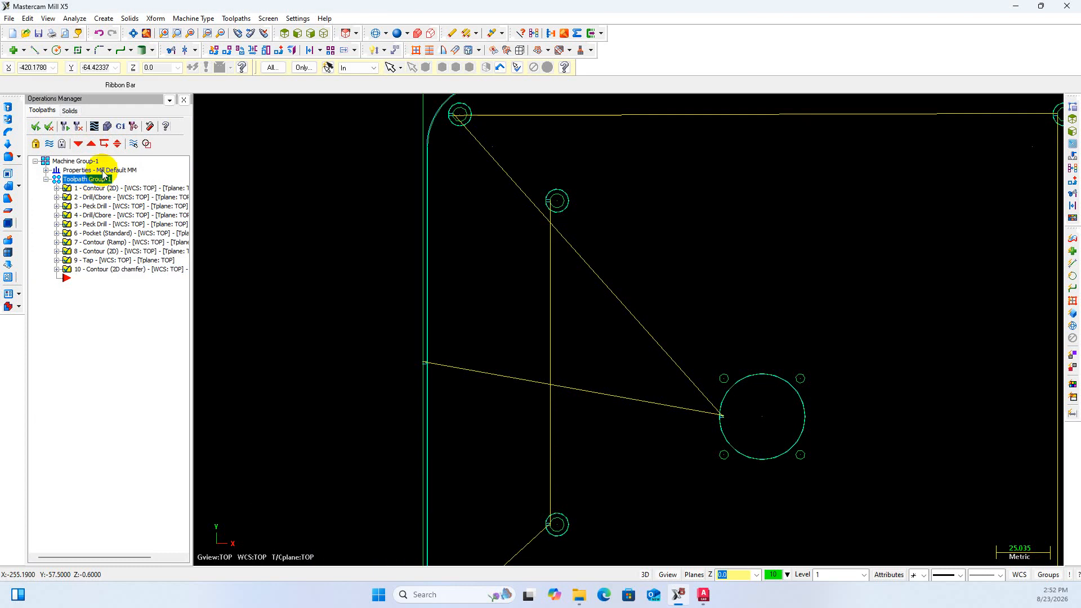
{"action": "left_click", "coordinate": [107, 129]}
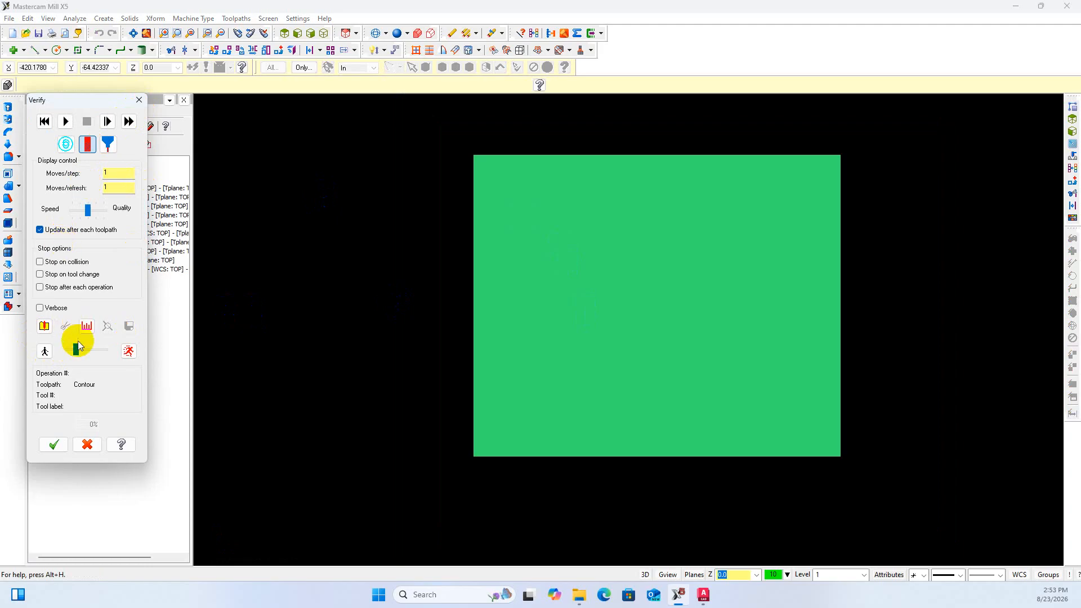
{"action": "left_click", "coordinate": [66, 123]}
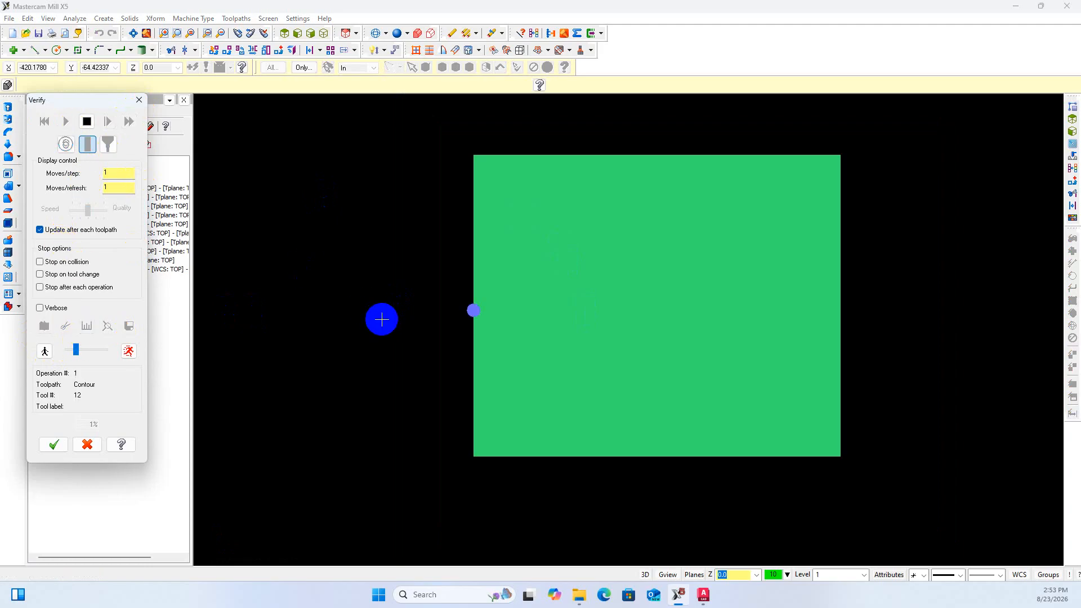
{"action": "middle_click_drag", "start_coordinate": [401, 297], "coordinate": [439, 261]}
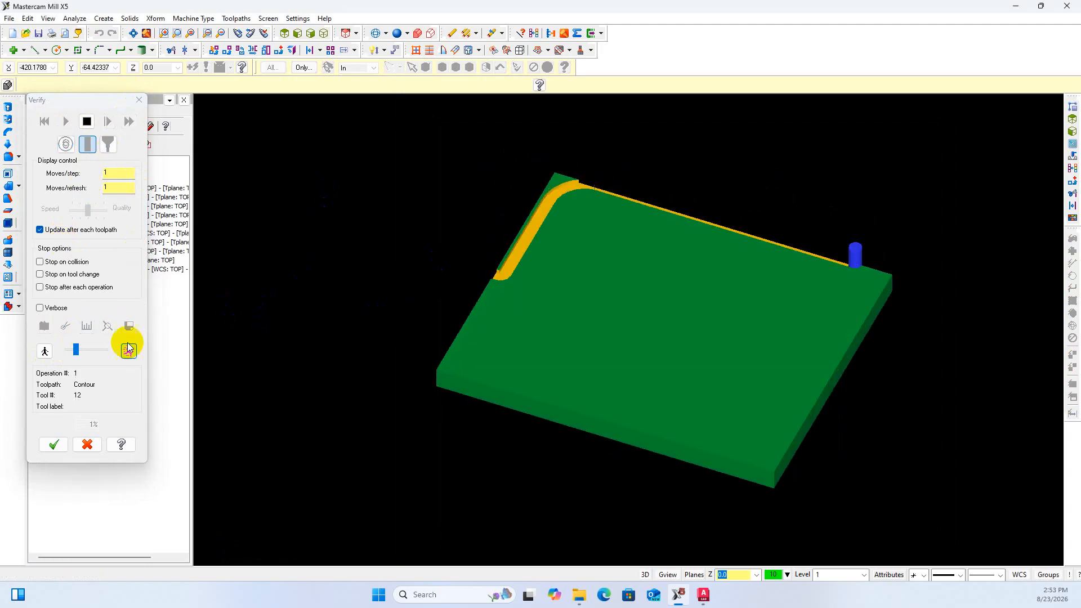
Adjust the verification speed while all ten operations play through, examine the machined plate and its chamfers, and close the verification
{"action": "left_click", "coordinate": [76, 351]}
{"action": "left_click_drag", "start_coordinate": [76, 353], "coordinate": [96, 355]}
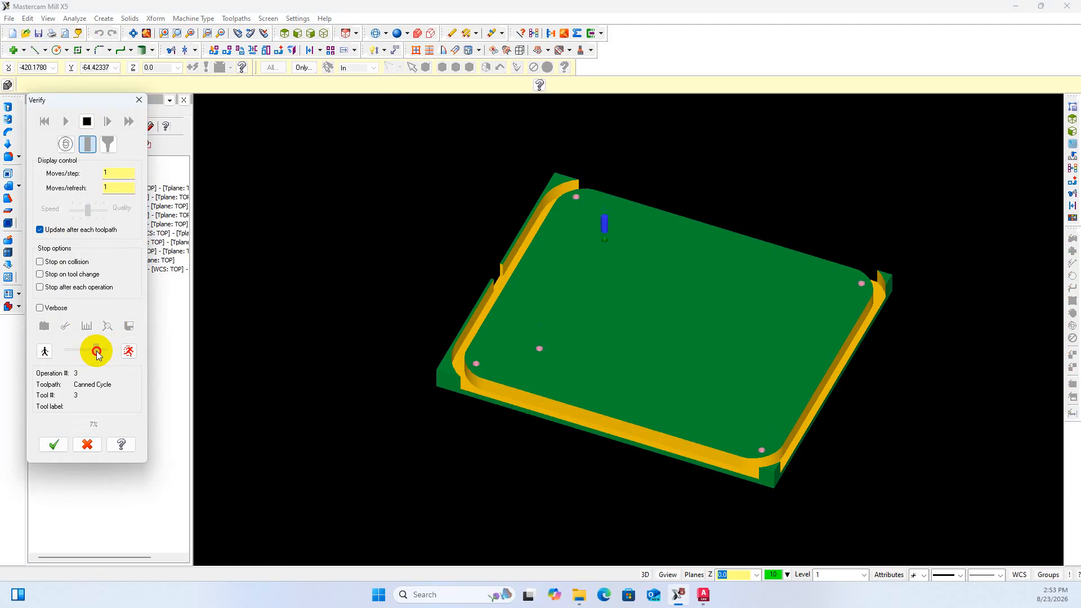
{"action": "left_click_drag", "start_coordinate": [97, 351], "coordinate": [103, 351]}
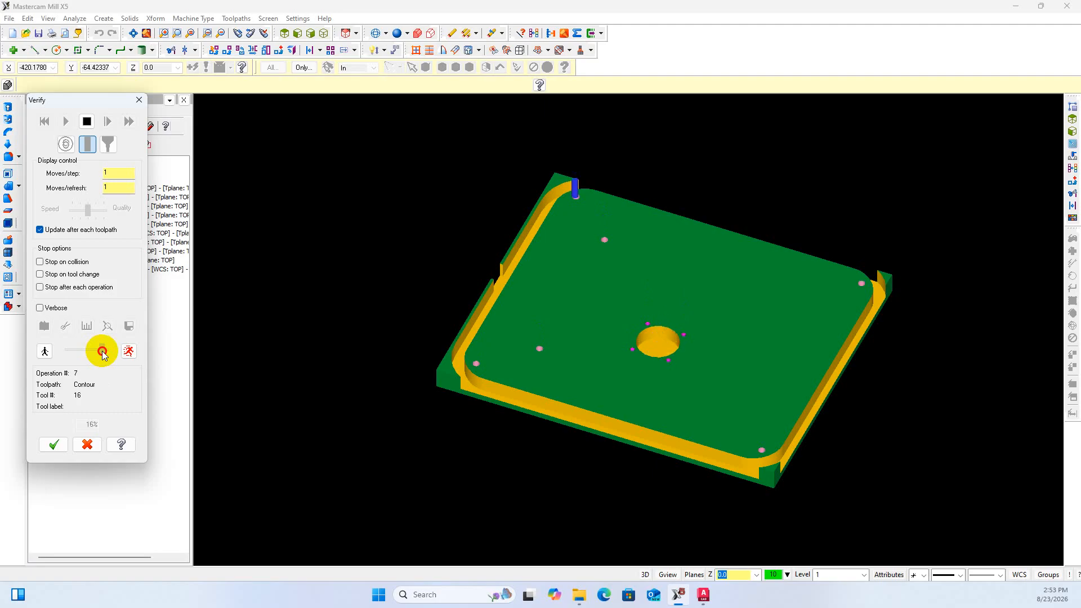
{"action": "left_click_drag", "start_coordinate": [102, 351], "coordinate": [118, 351]}
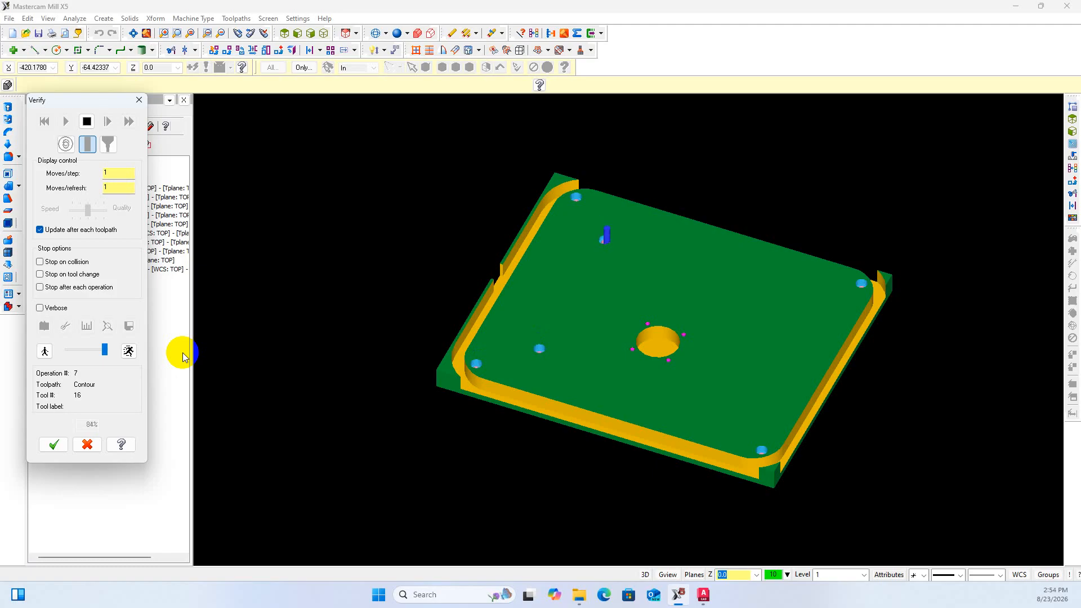
{"action": "left_click_drag", "start_coordinate": [104, 351], "coordinate": [90, 357]}
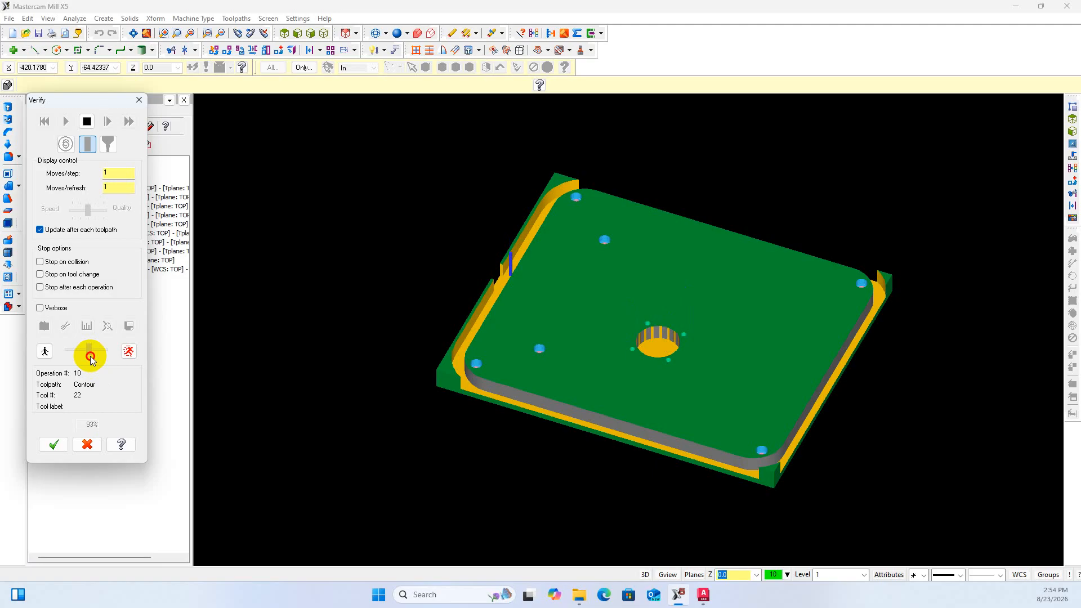
{"action": "scroll", "coordinate": [473, 373], "scroll_direction": "up", "scroll_amount": 2}
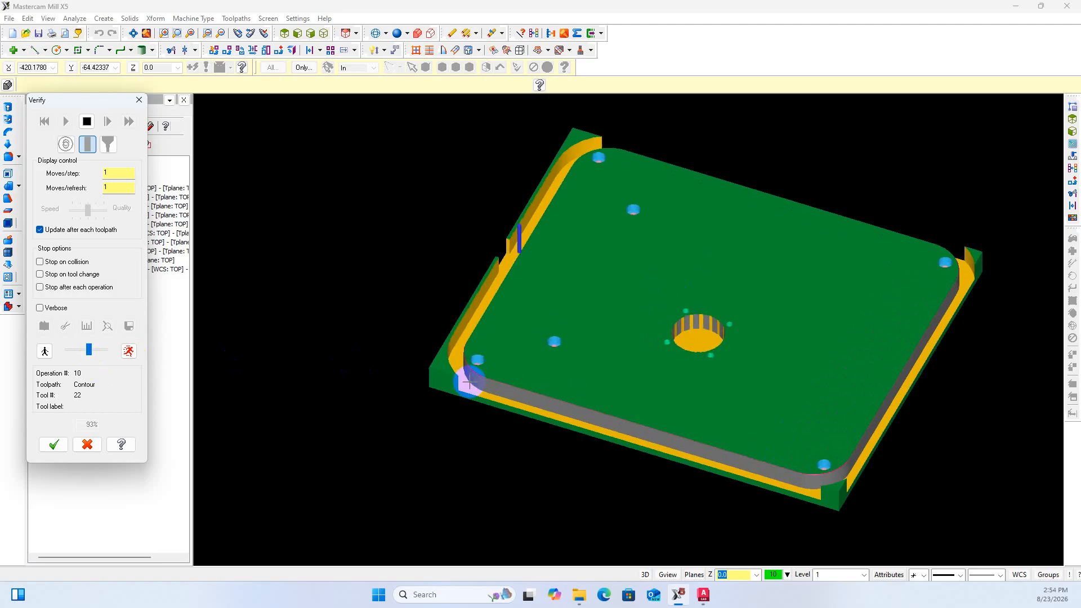
{"action": "scroll", "coordinate": [473, 373], "scroll_direction": "up", "scroll_amount": 1}
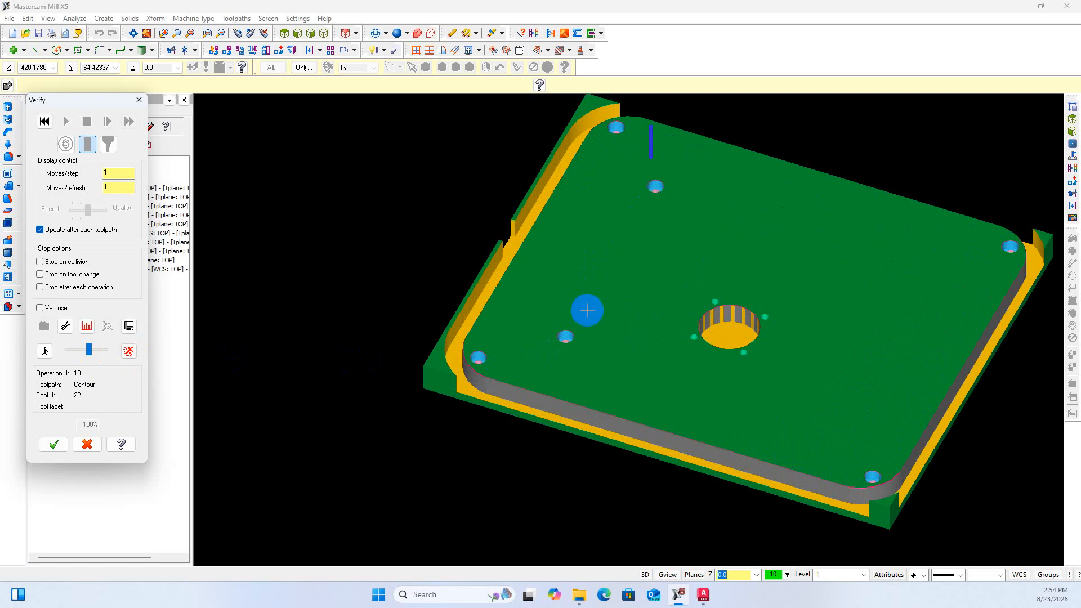
{"action": "scroll", "coordinate": [587, 310], "scroll_direction": "down", "scroll_amount": 4}
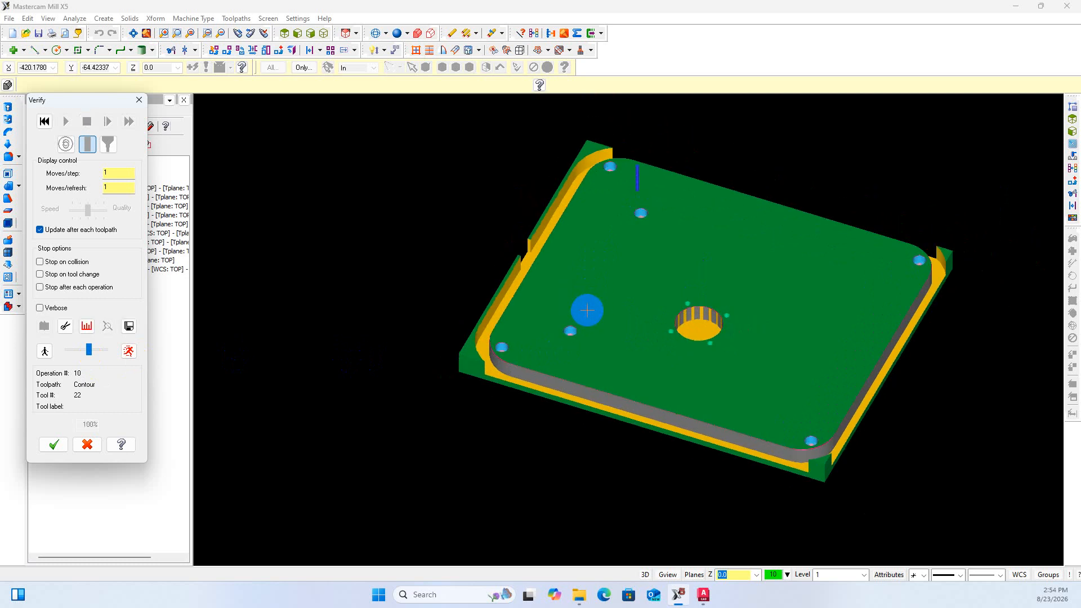
{"action": "left_click", "coordinate": [54, 445]}
Return to the top view and hide the toolpath display of all operations in Toolpath Group-1
{"action": "right_click", "coordinate": [434, 393]}
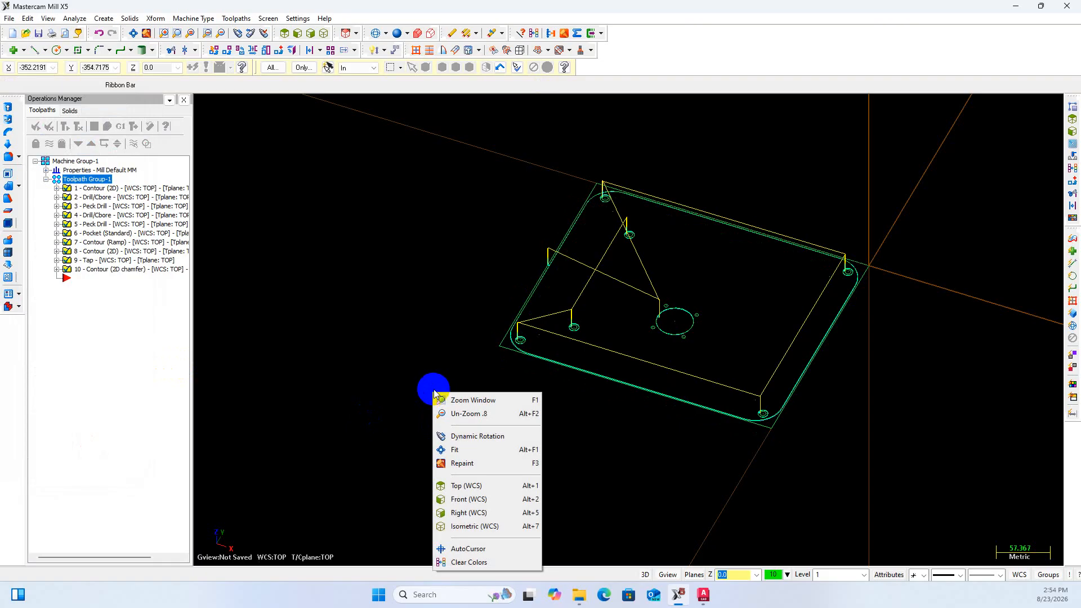
{"action": "left_click", "coordinate": [467, 486]}
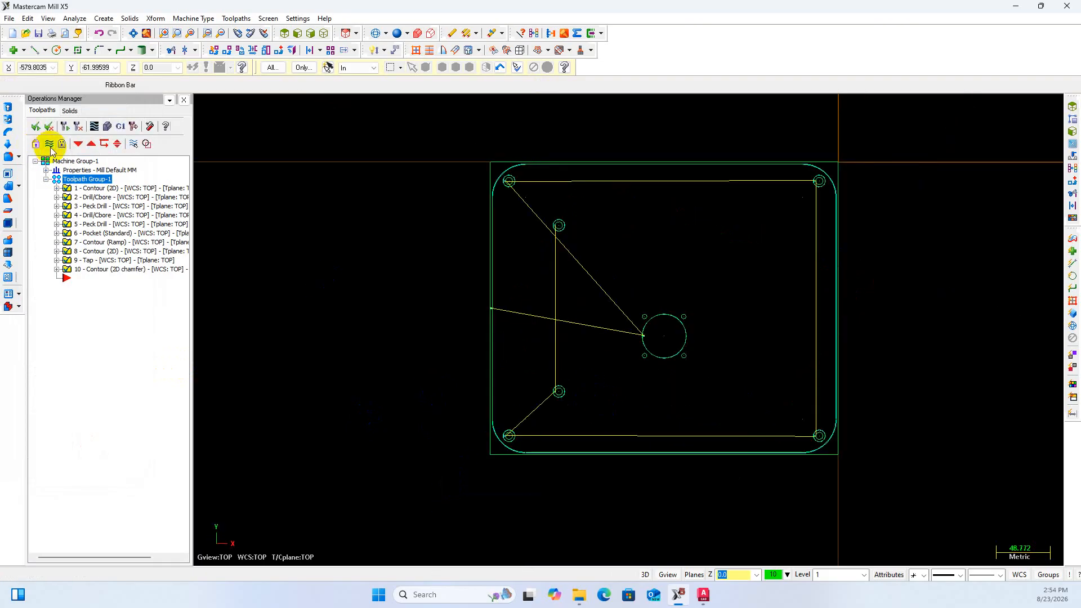
{"action": "left_click", "coordinate": [49, 144]}
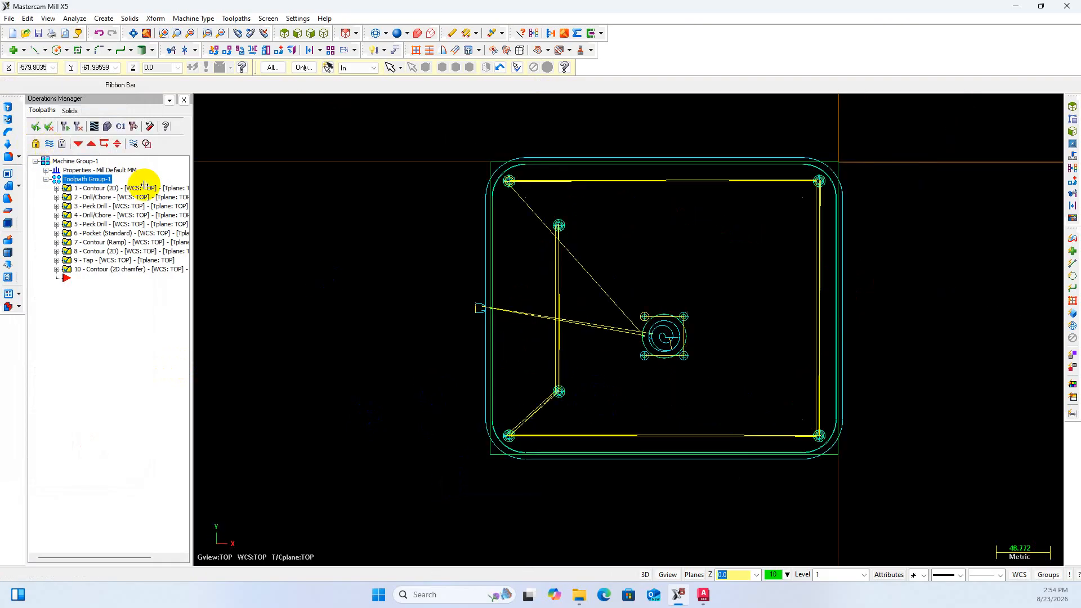
{"action": "left_click", "coordinate": [47, 145]}
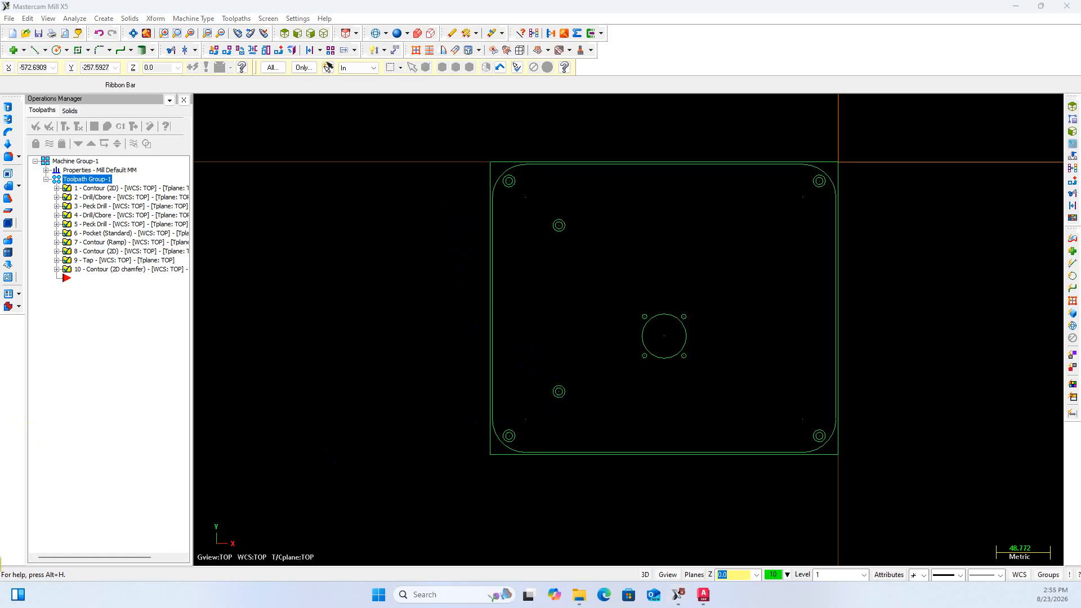
{"action": "left_click_drag", "start_coordinate": [1, 490], "coordinate": [962, 598]}
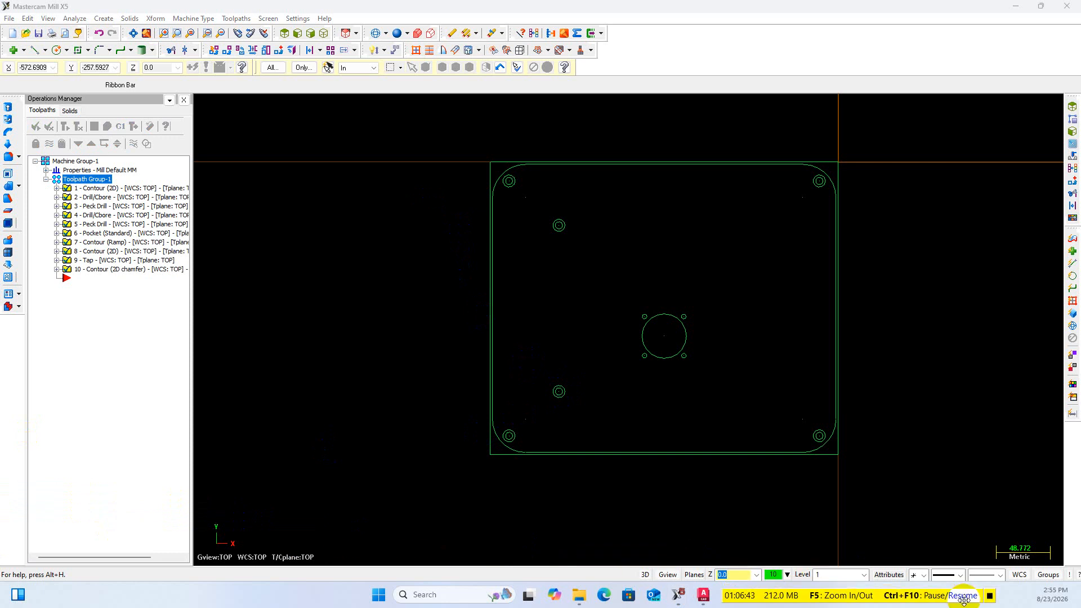